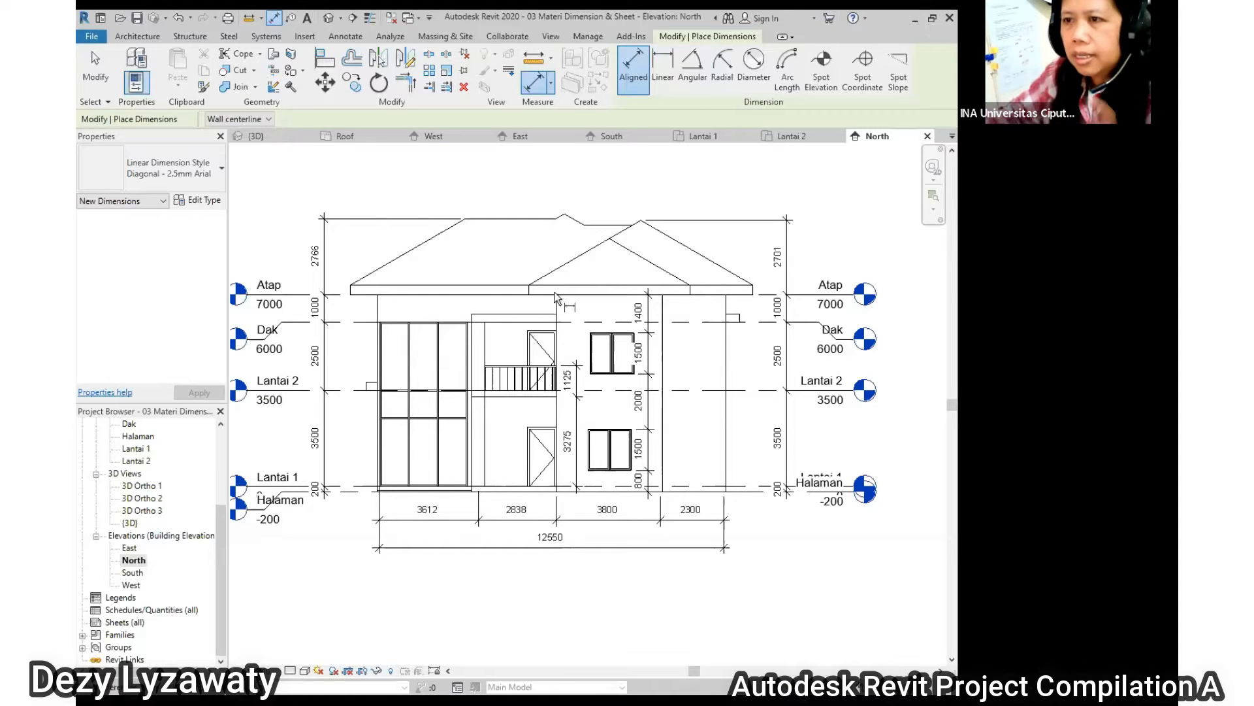
# End dimensioning in the North elevation and open the Lantai 1 floor plan.
pyautogui.scroll(-2, 582, 229)
pyautogui.scroll(4, 496, 225)
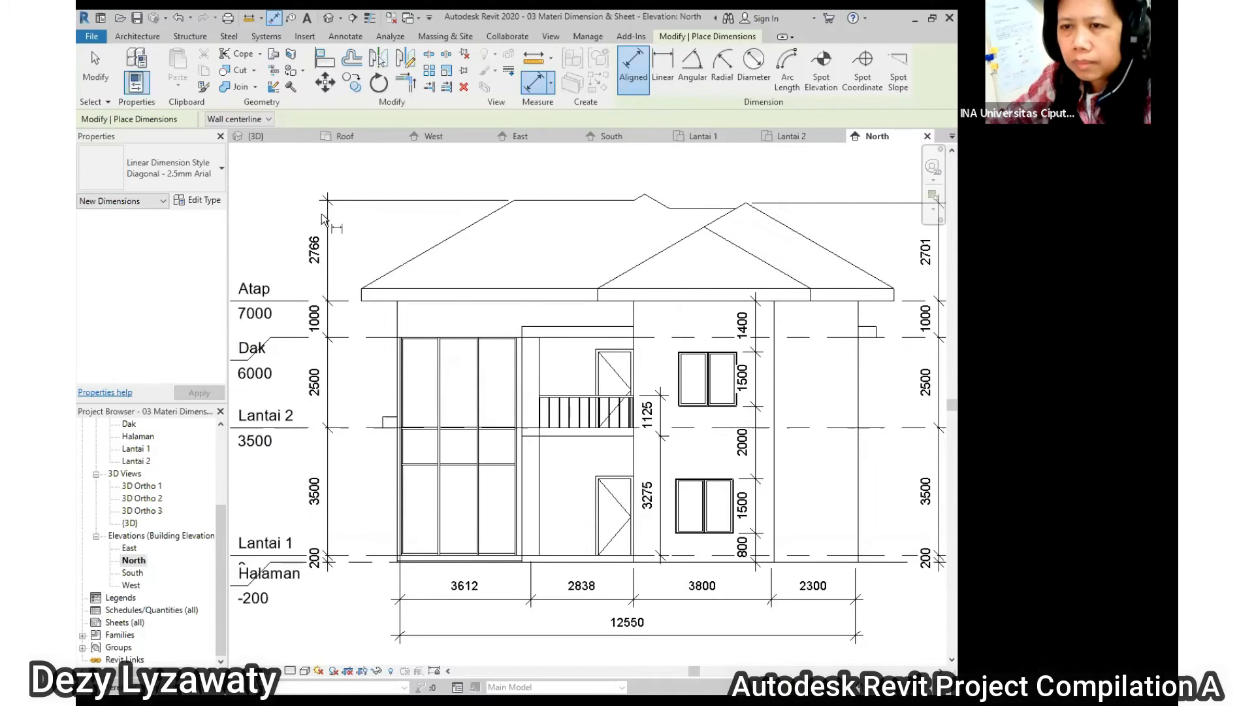
pyautogui.press('Escape')
pyautogui.press('Escape')
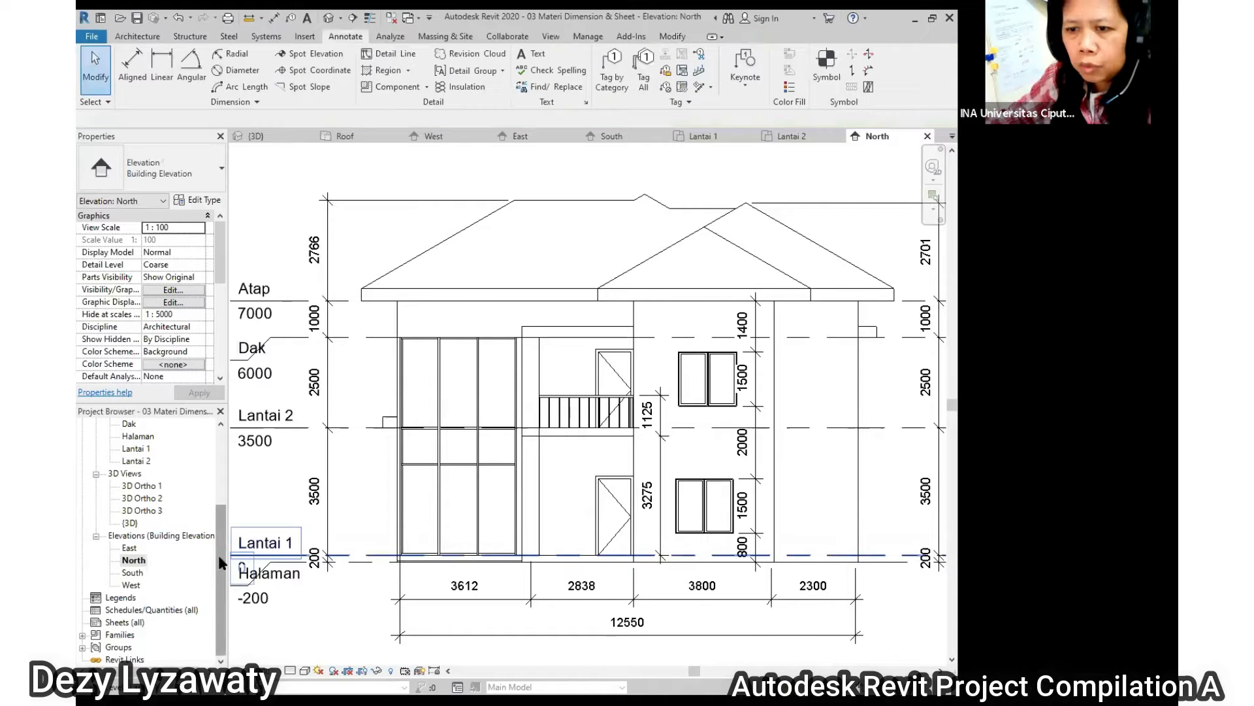
pyautogui.moveTo(218, 555); pyautogui.dragTo(221, 449)
pyautogui.doubleClick(135, 496)
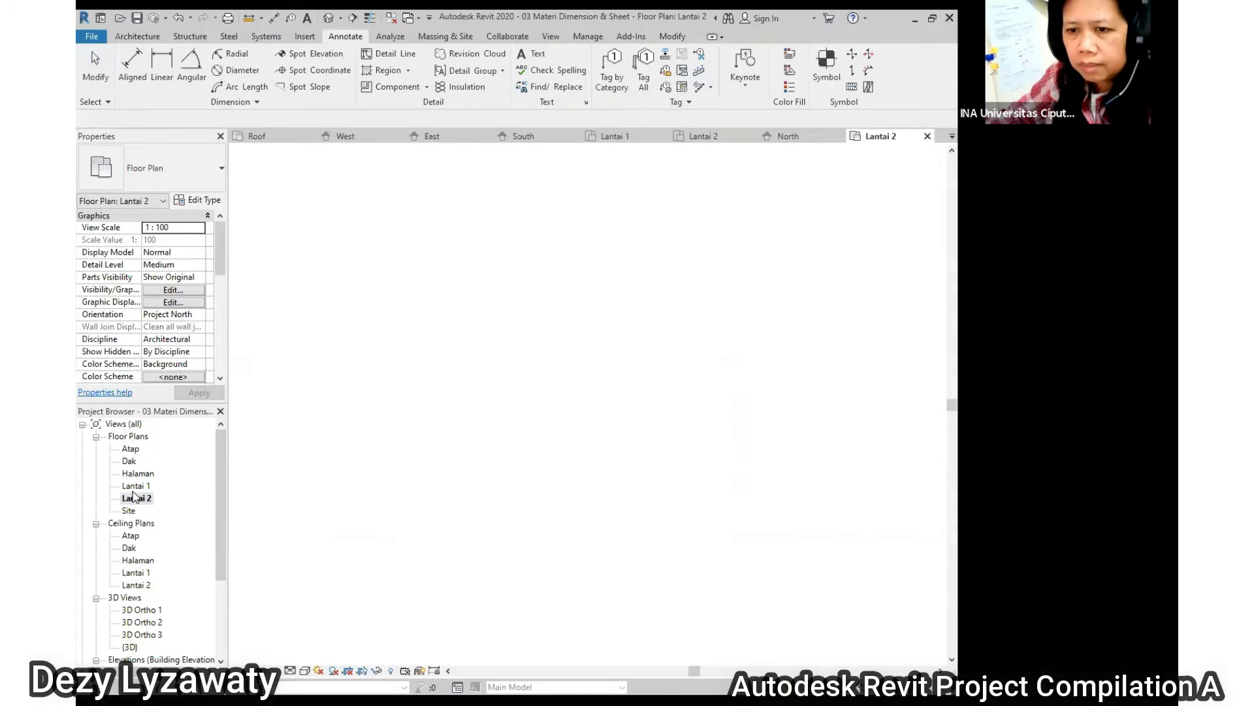
pyautogui.doubleClick(135, 485)
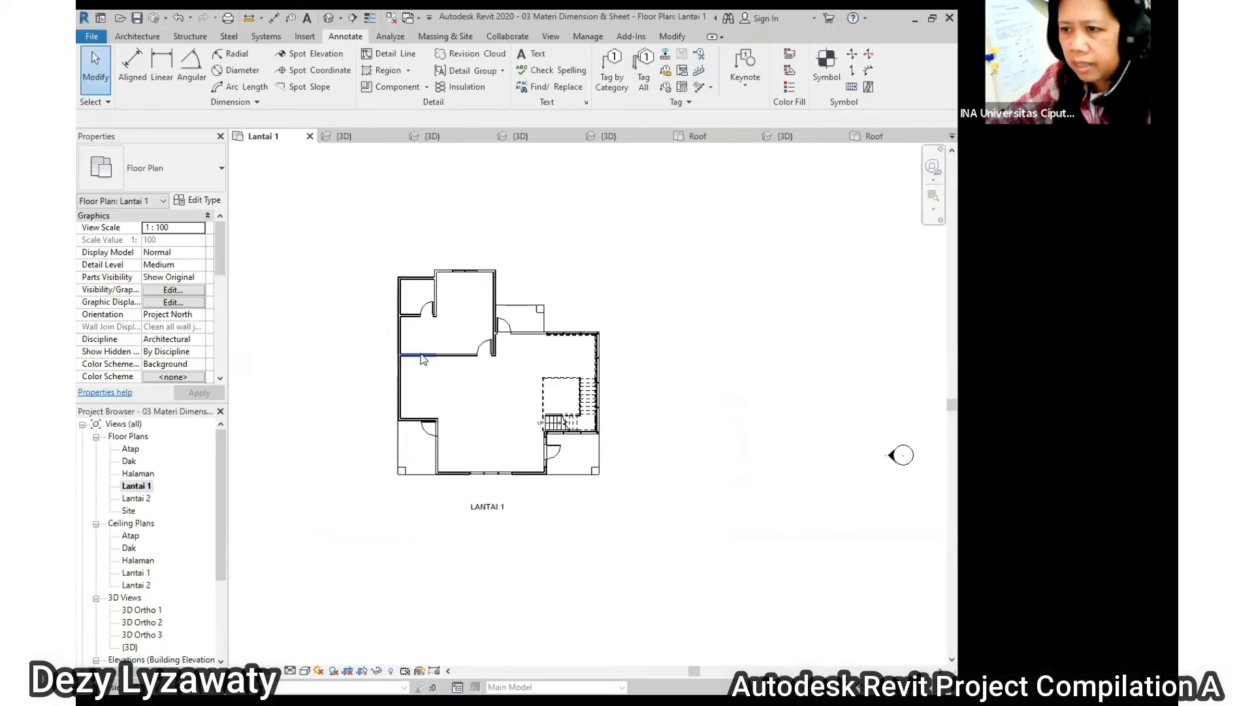
pyautogui.scroll(1, 422, 343)
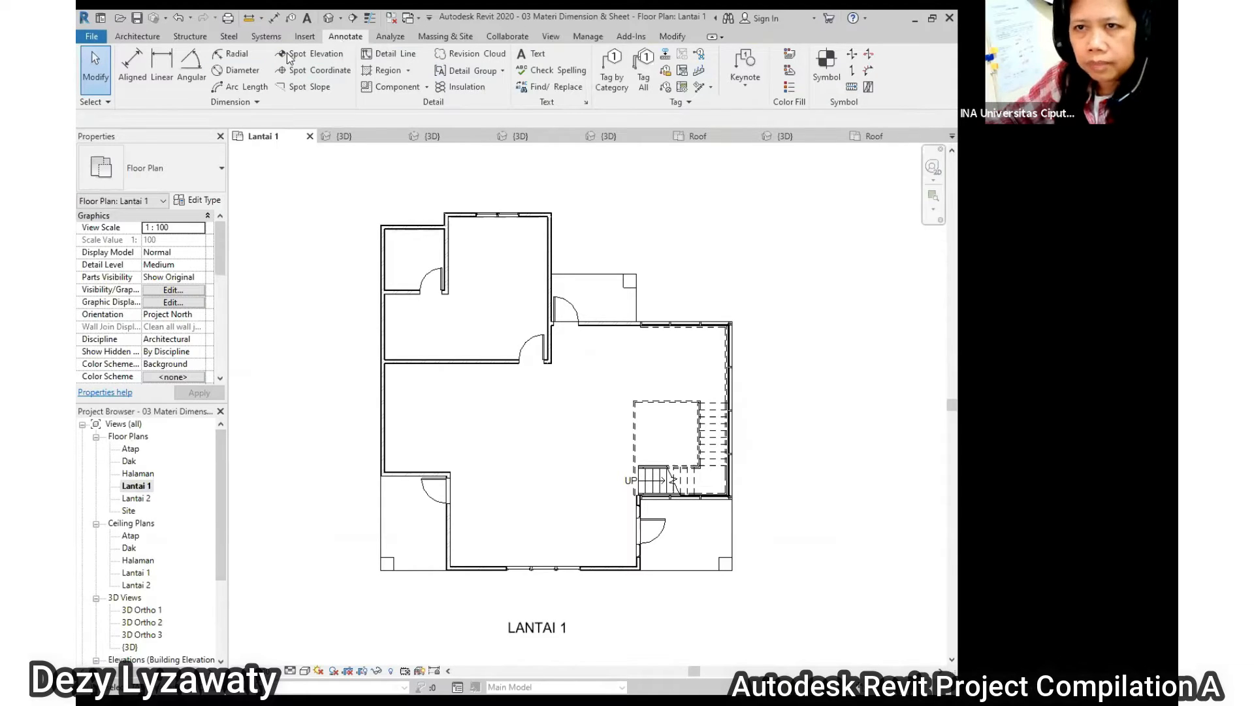
# Start an aligned dimension and duplicate the Diagonal - 2.5mm Arial style as a new type named "Ukuran 2 mm".
pyautogui.click(128, 70)
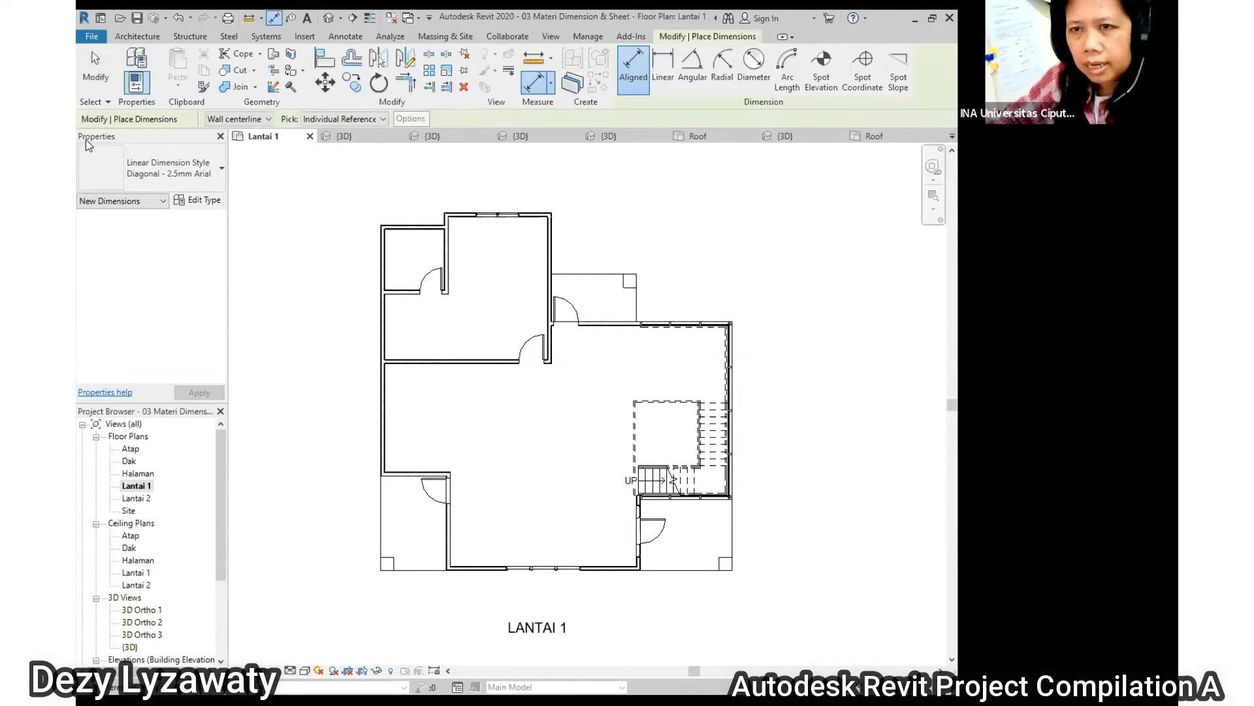
pyautogui.click(189, 177)
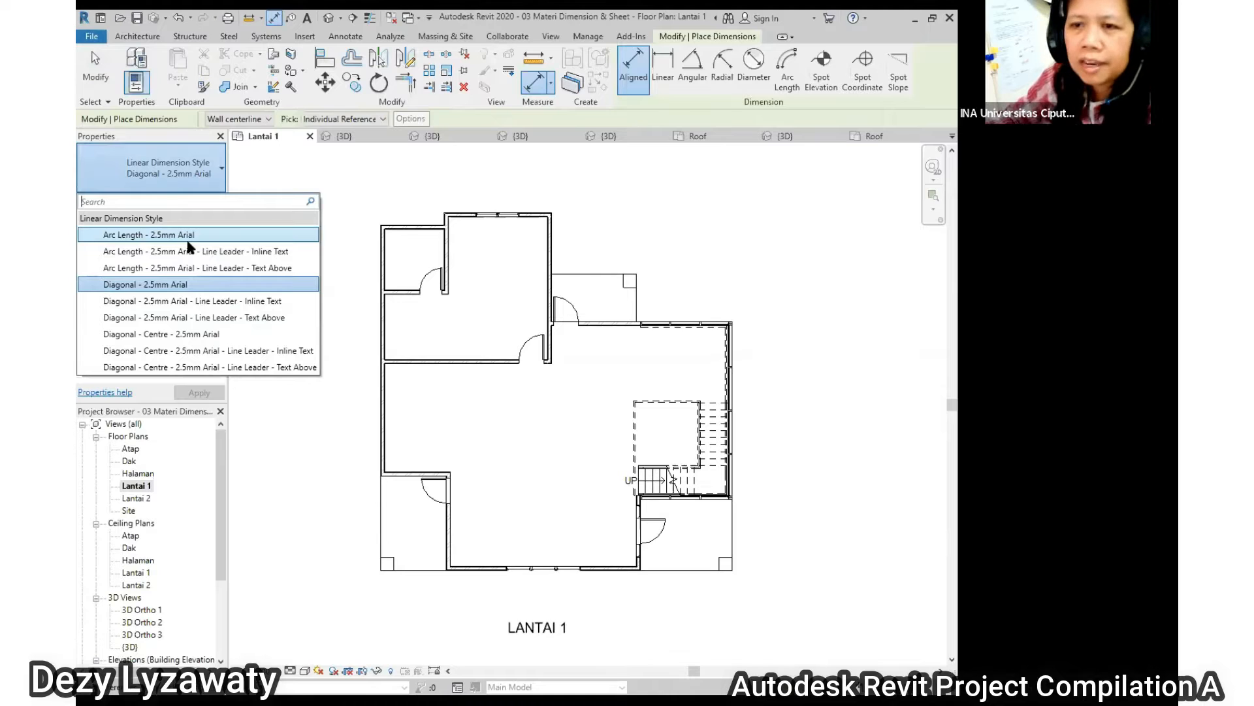
pyautogui.click(162, 288)
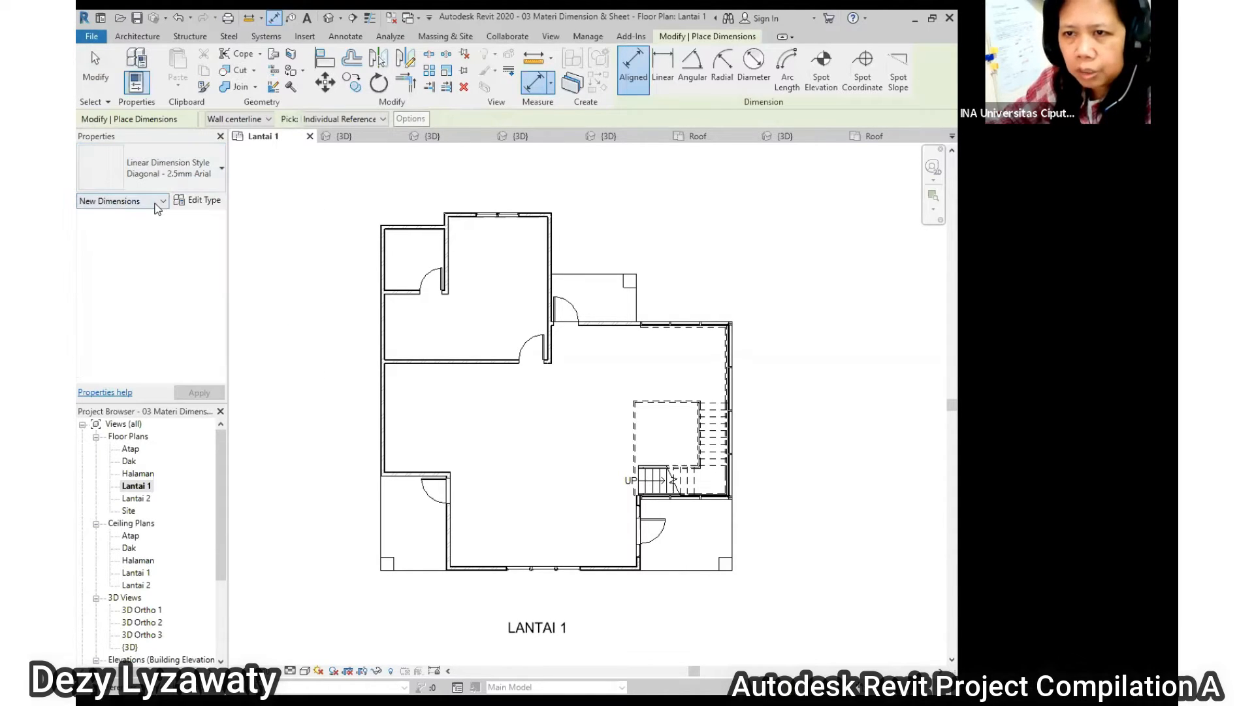
pyautogui.click(208, 201)
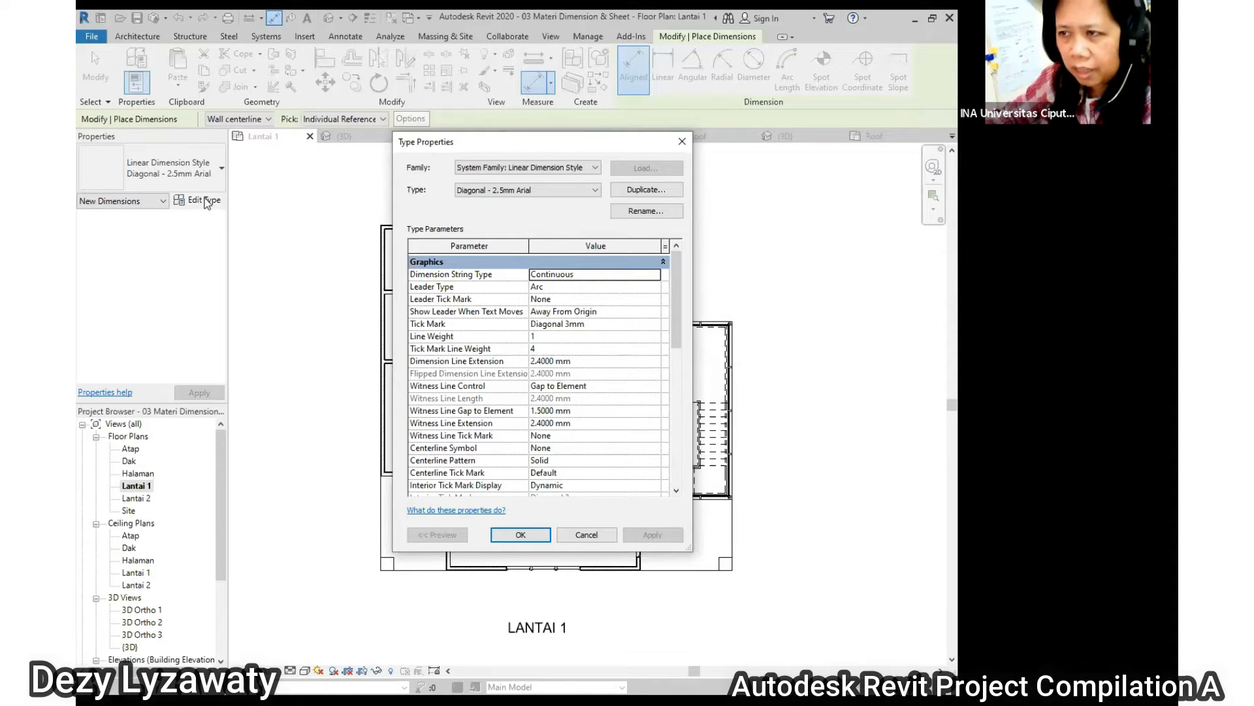
pyautogui.click(664, 190)
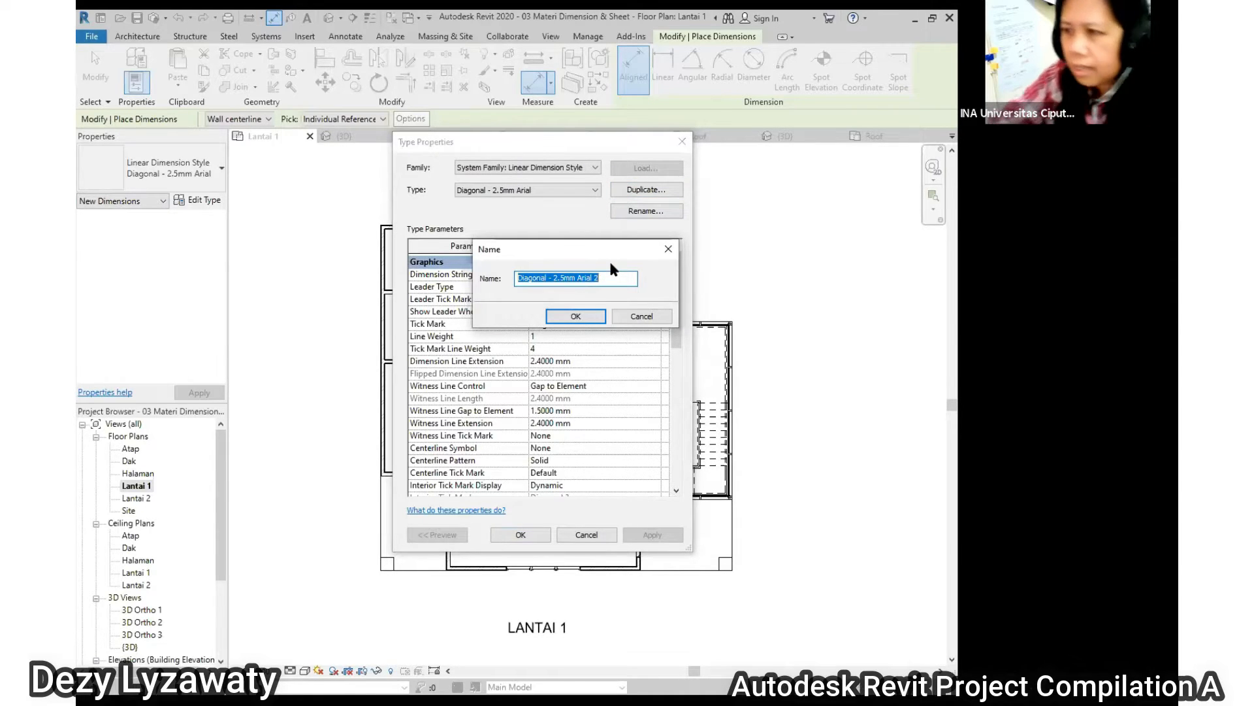
pyautogui.write('2')
pyautogui.press('BackSpace')
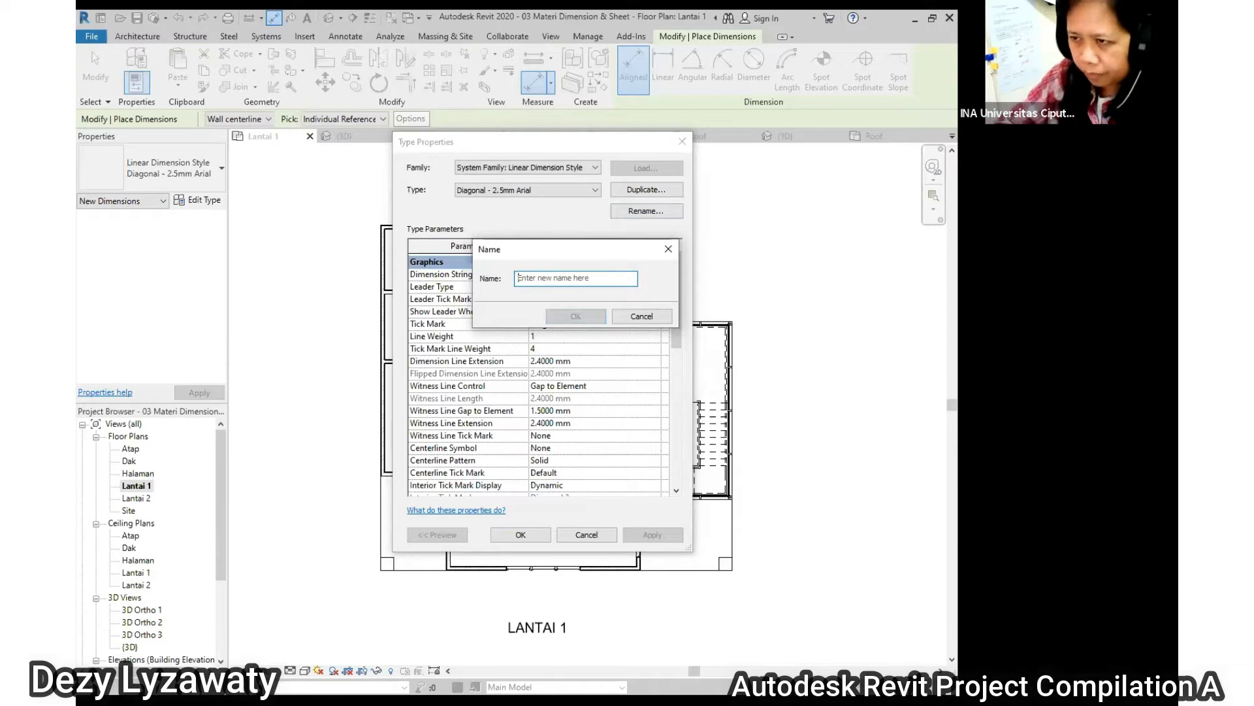
pyautogui.write('Ukuran 2 mm')
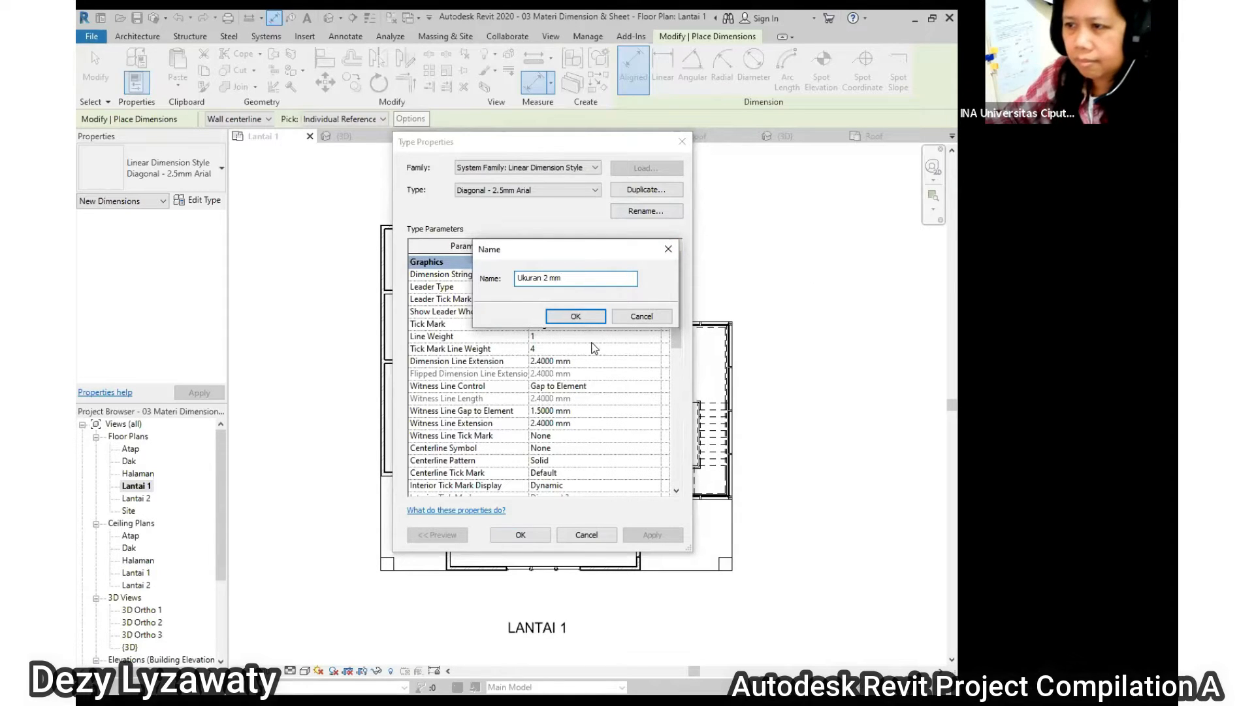
pyautogui.click(575, 316)
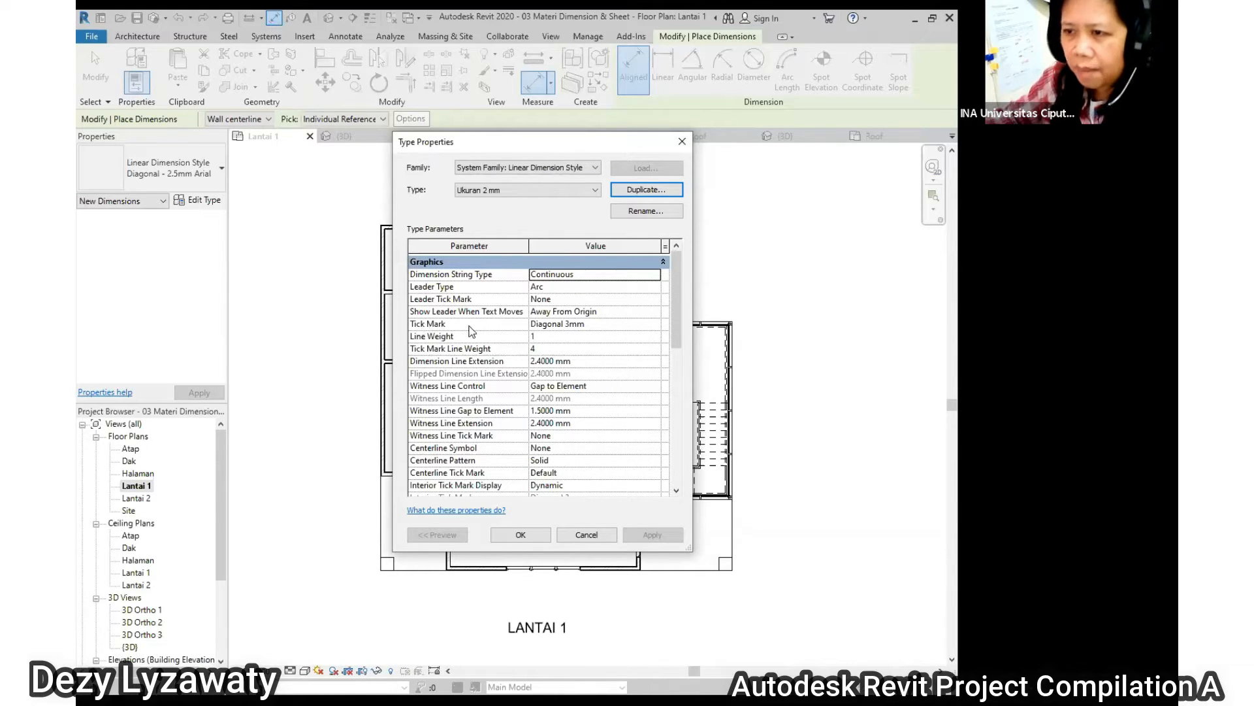
# Set the tick mark of the Ukuran 2 mm dimension style to Arrow Filled 15 Degree.
pyautogui.click(659, 324)
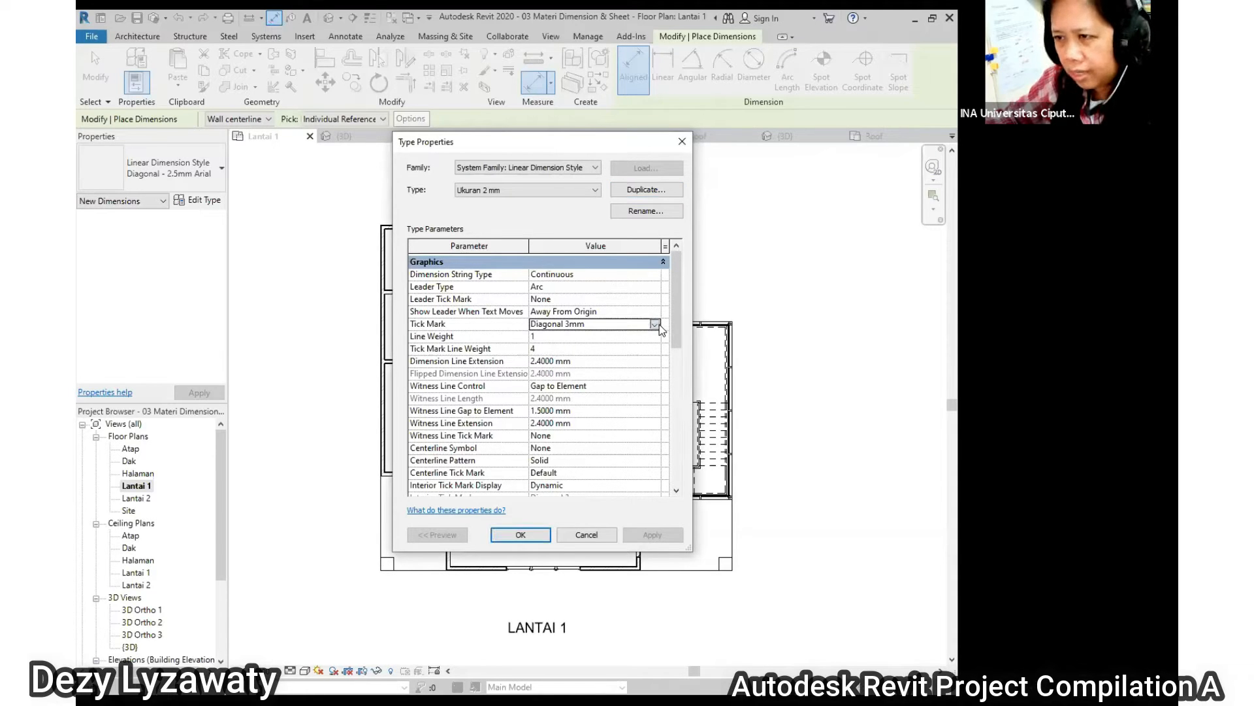
pyautogui.click(655, 324)
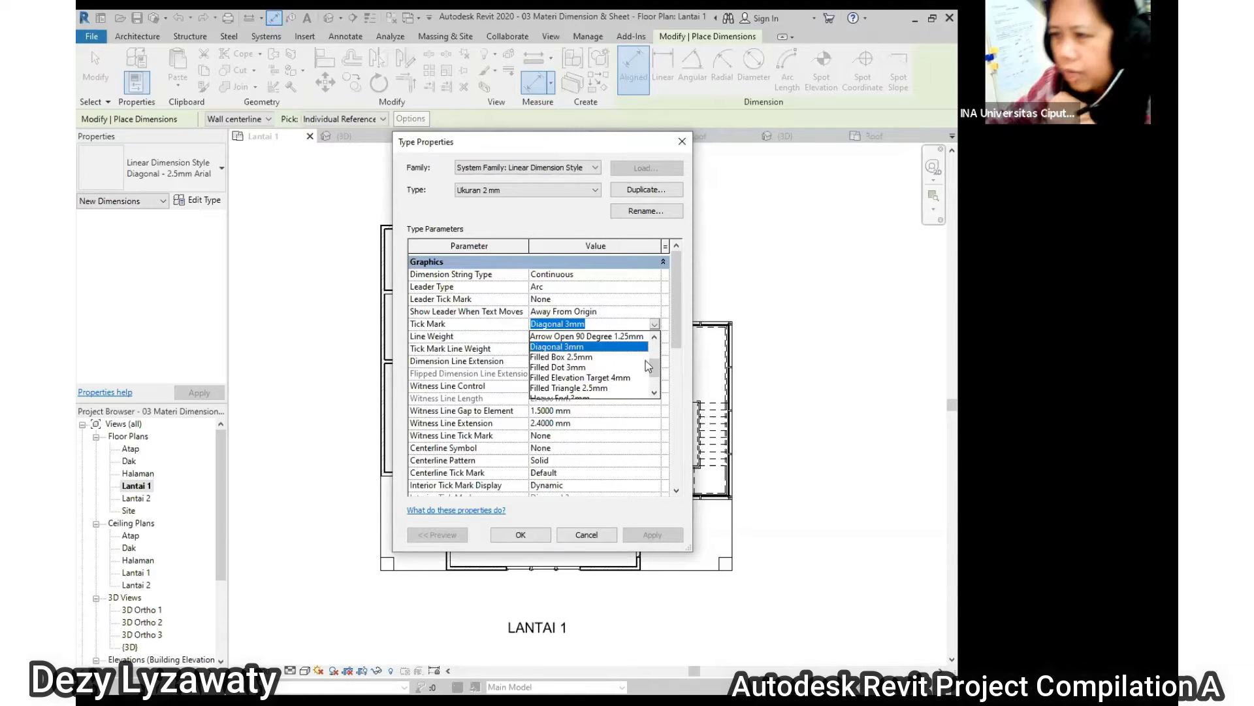
pyautogui.click(655, 393)
pyautogui.click(656, 391)
pyautogui.click(656, 392)
pyautogui.moveTo(657, 380); pyautogui.dragTo(660, 355)
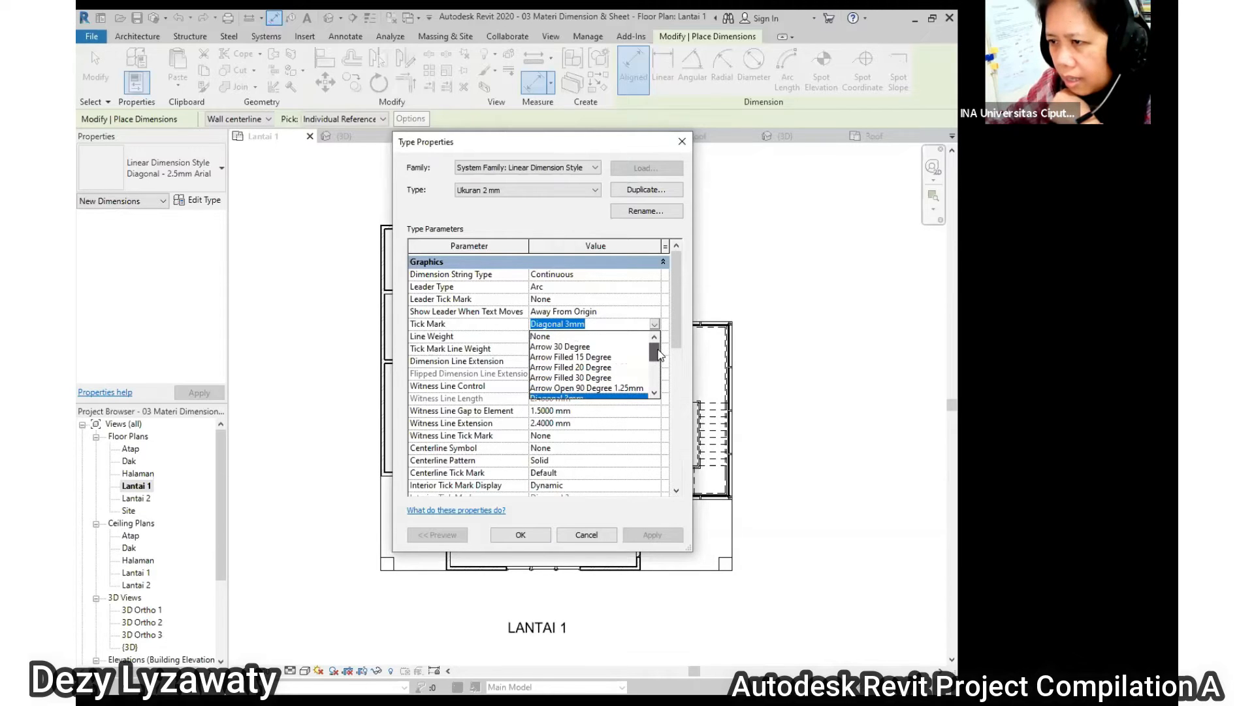
pyautogui.click(585, 357)
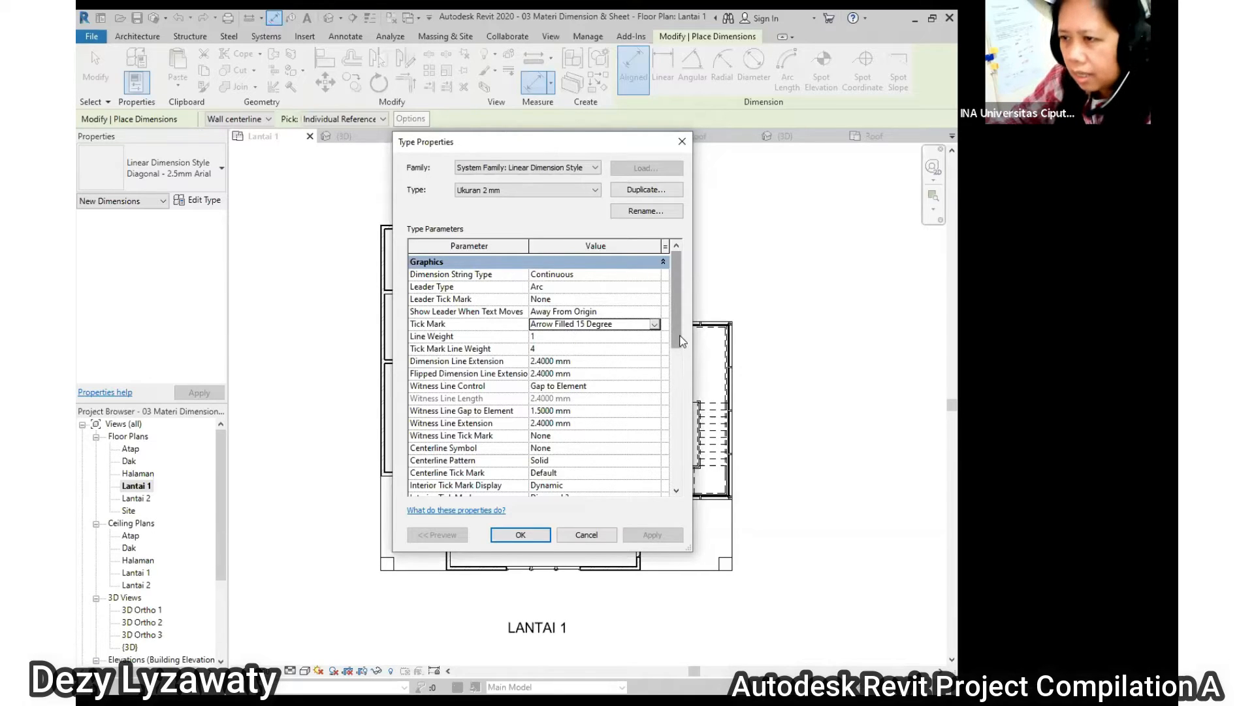
# Set the dimension style's text size to 2 mm.
pyautogui.moveTo(675, 309); pyautogui.dragTo(674, 408)
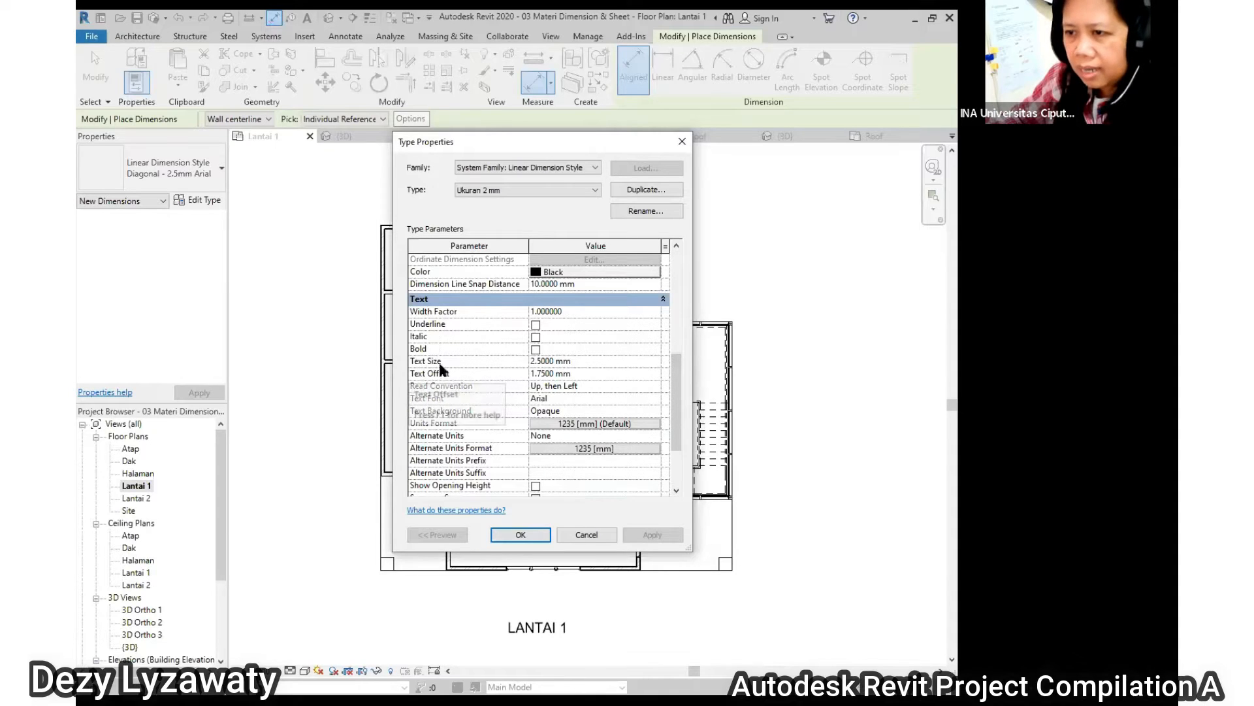
pyautogui.click(574, 361)
pyautogui.moveTo(586, 361); pyautogui.dragTo(503, 361)
pyautogui.write('2')
# Set the dimension style's text offset to 0.5 mm.
pyautogui.click(589, 373)
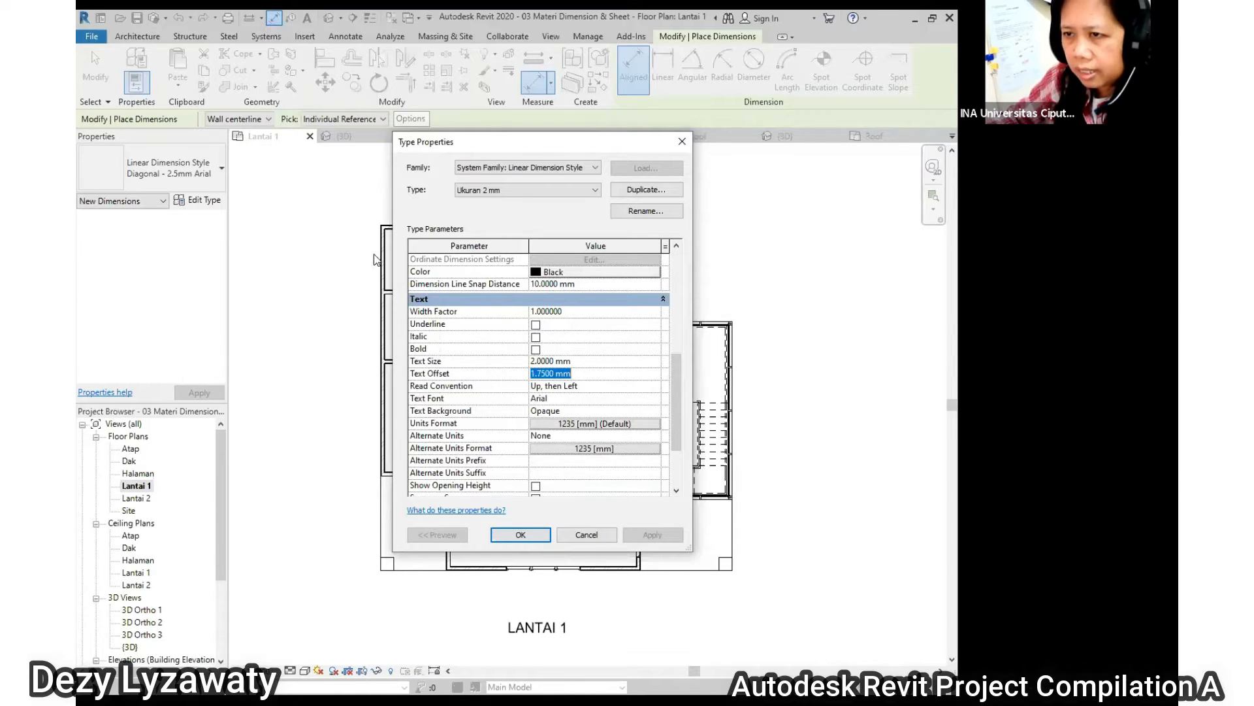
pyautogui.press('BackSpace')
pyautogui.write('.5')
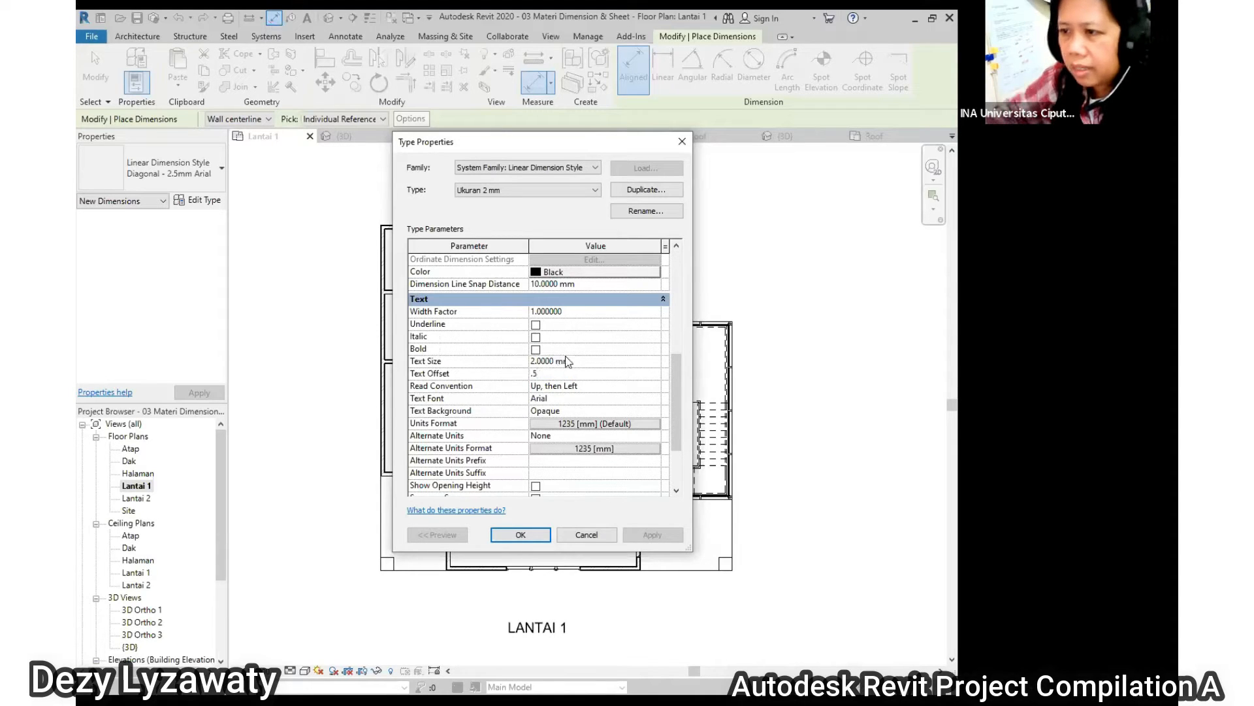
pyautogui.moveTo(557, 377); pyautogui.dragTo(492, 380)
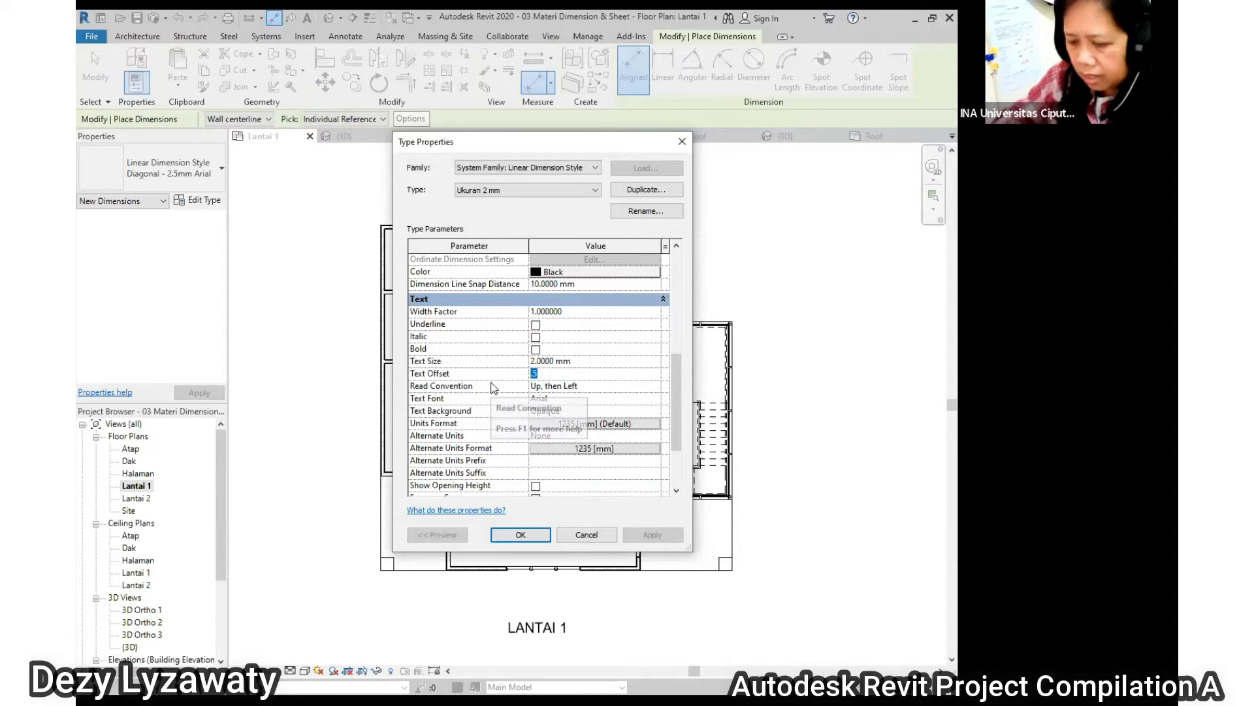
pyautogui.press('BackSpace')
pyautogui.press('Return')
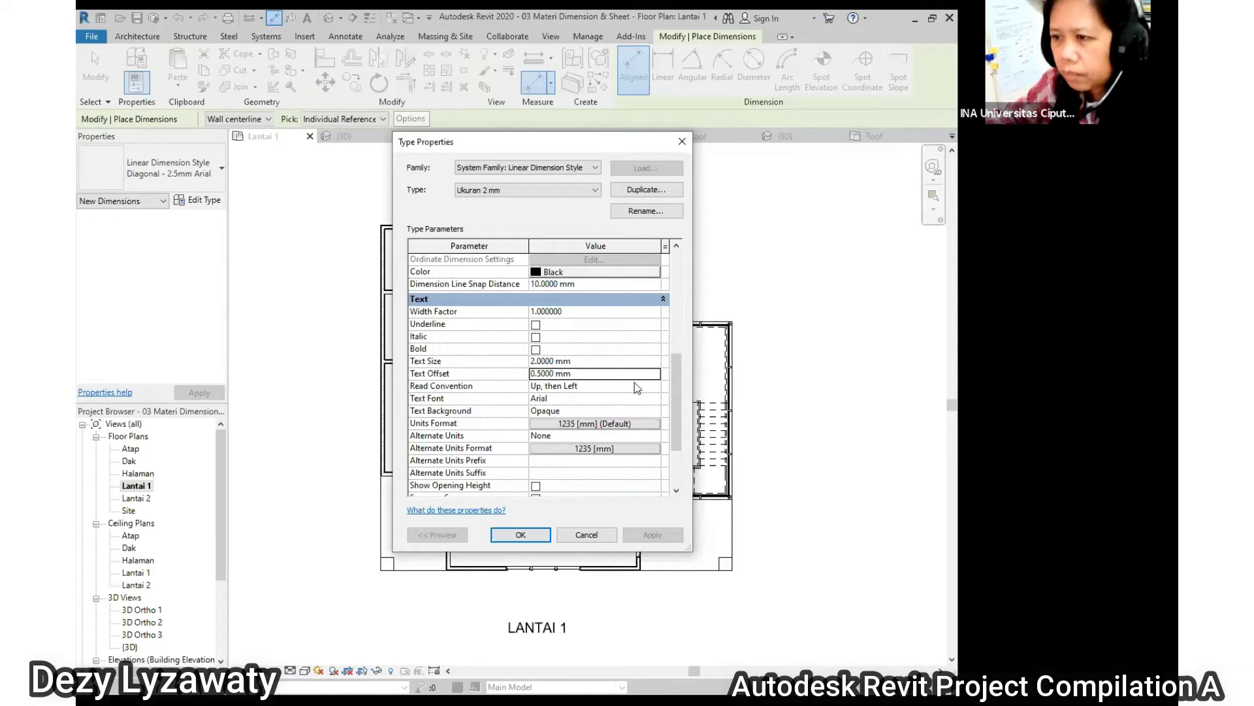
# Look through the fonts available for the dimension style's text.
pyautogui.click(635, 387)
pyautogui.click(586, 399)
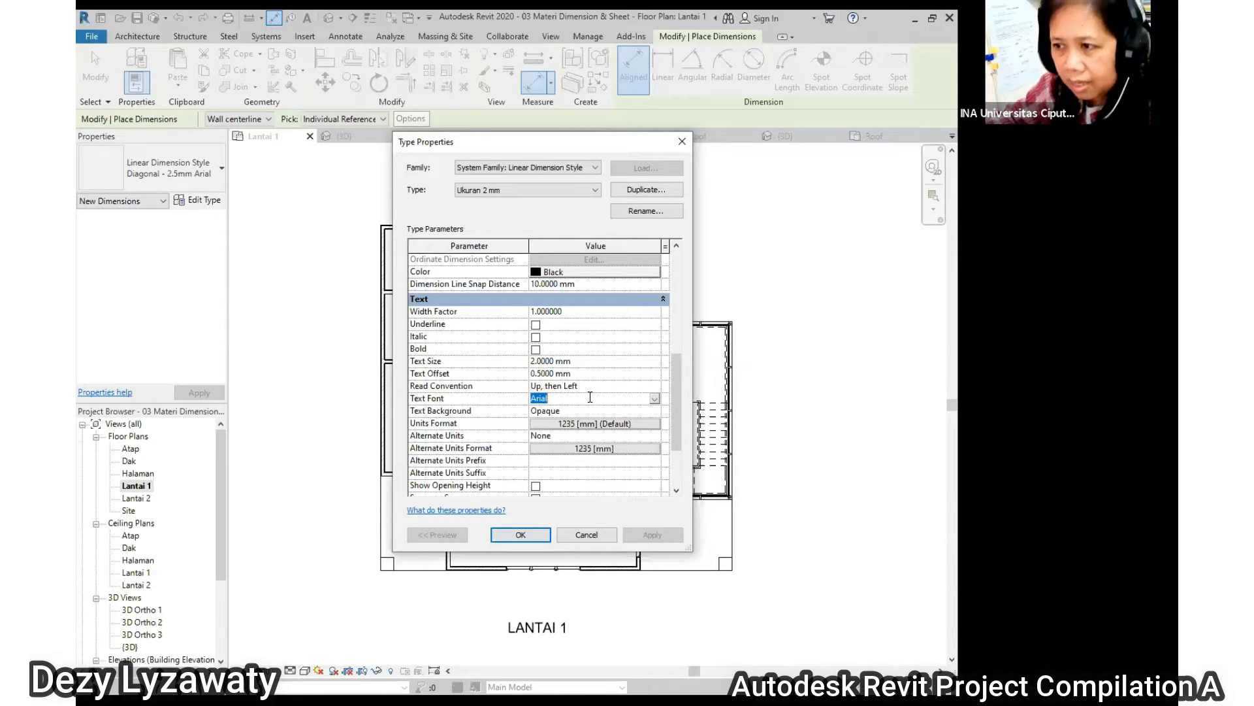
pyautogui.click(654, 399)
pyautogui.scroll(2, 661, 422)
pyautogui.moveTo(668, 428)
pyautogui.mouseDown()
pyautogui.moveTo(668, 463)
pyautogui.moveTo(671, 411)
pyautogui.mouseUp()
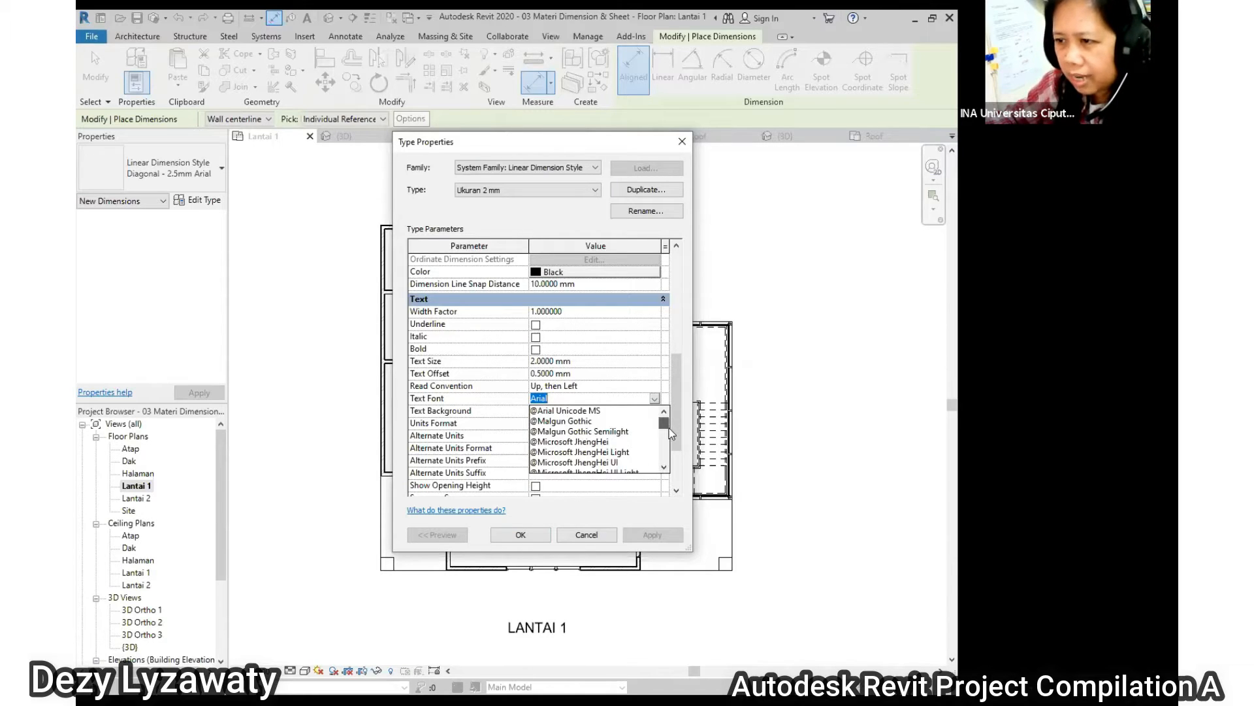
pyautogui.scroll(-4, 664, 419)
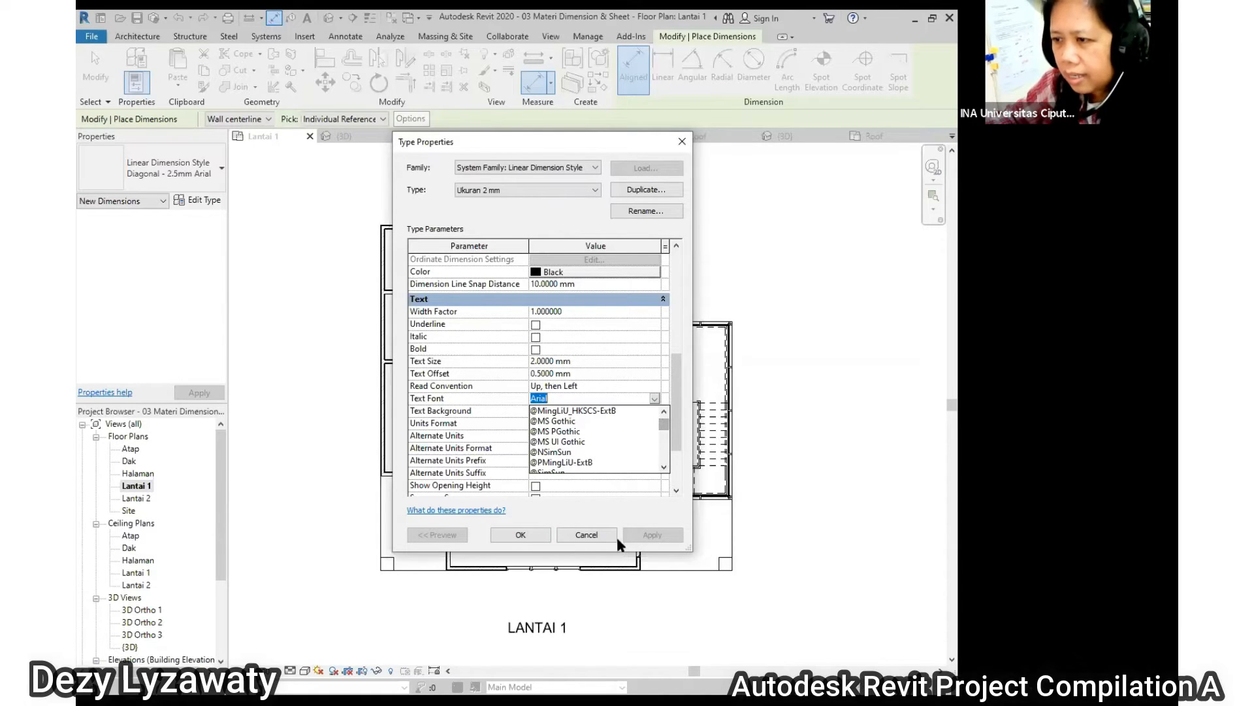
pyautogui.click(627, 398)
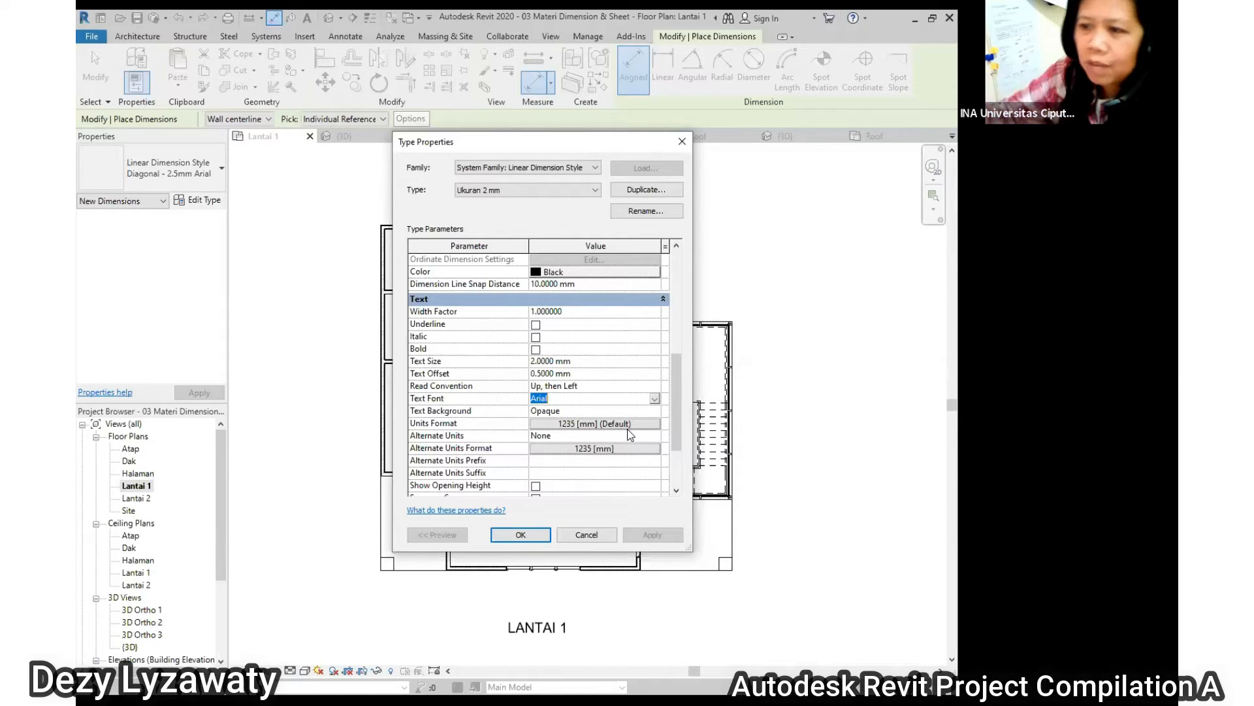
# Override the project settings in the dimension style's units format with centimeters and save the Ukuran 2 mm type.
pyautogui.click(647, 424)
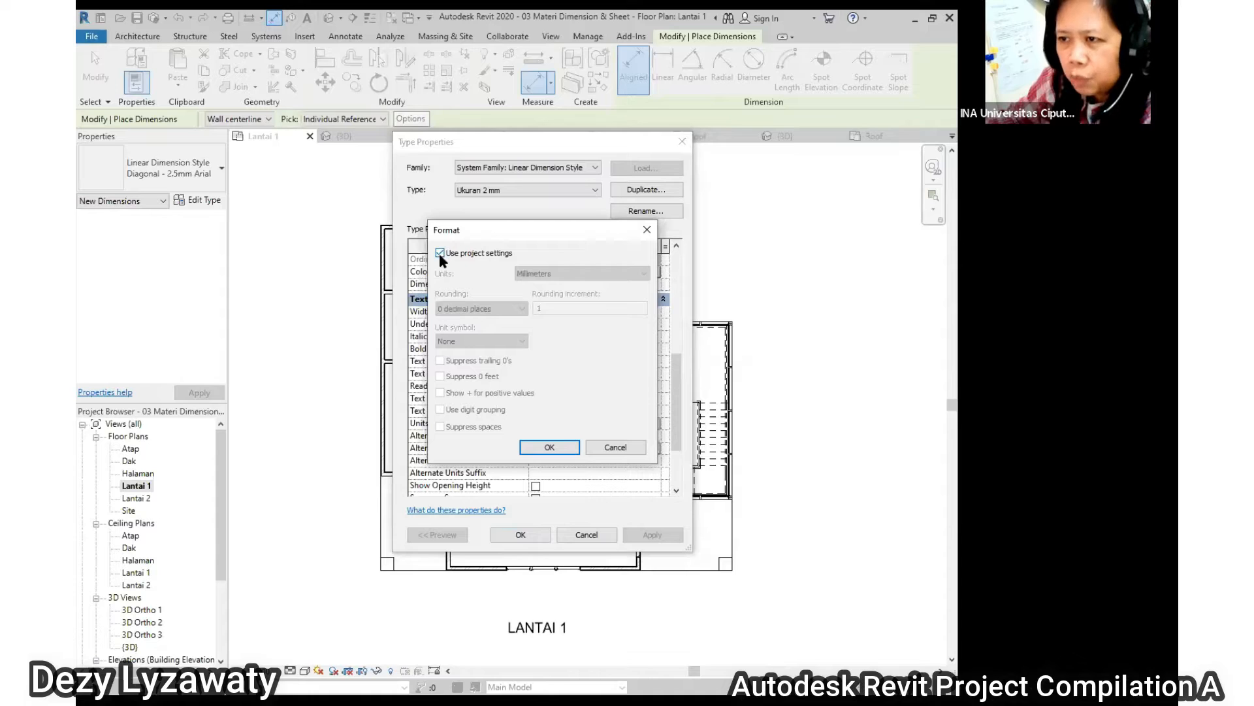
pyautogui.click(440, 253)
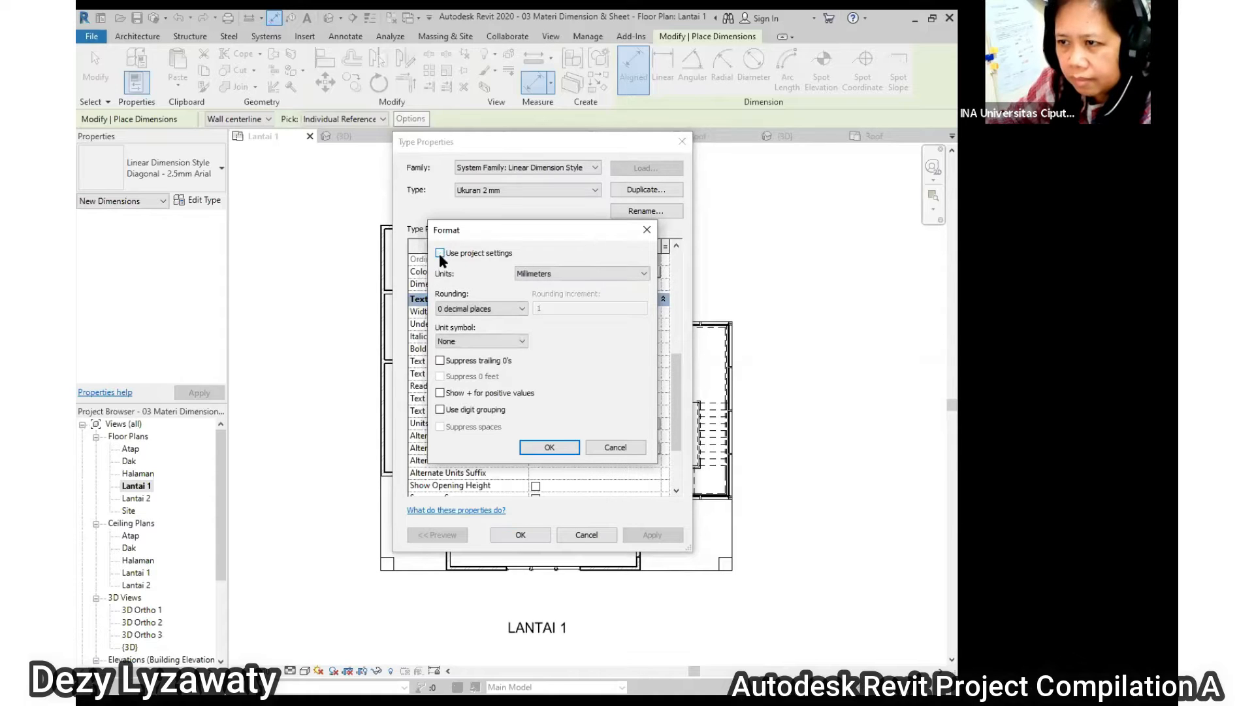
pyautogui.click(440, 253)
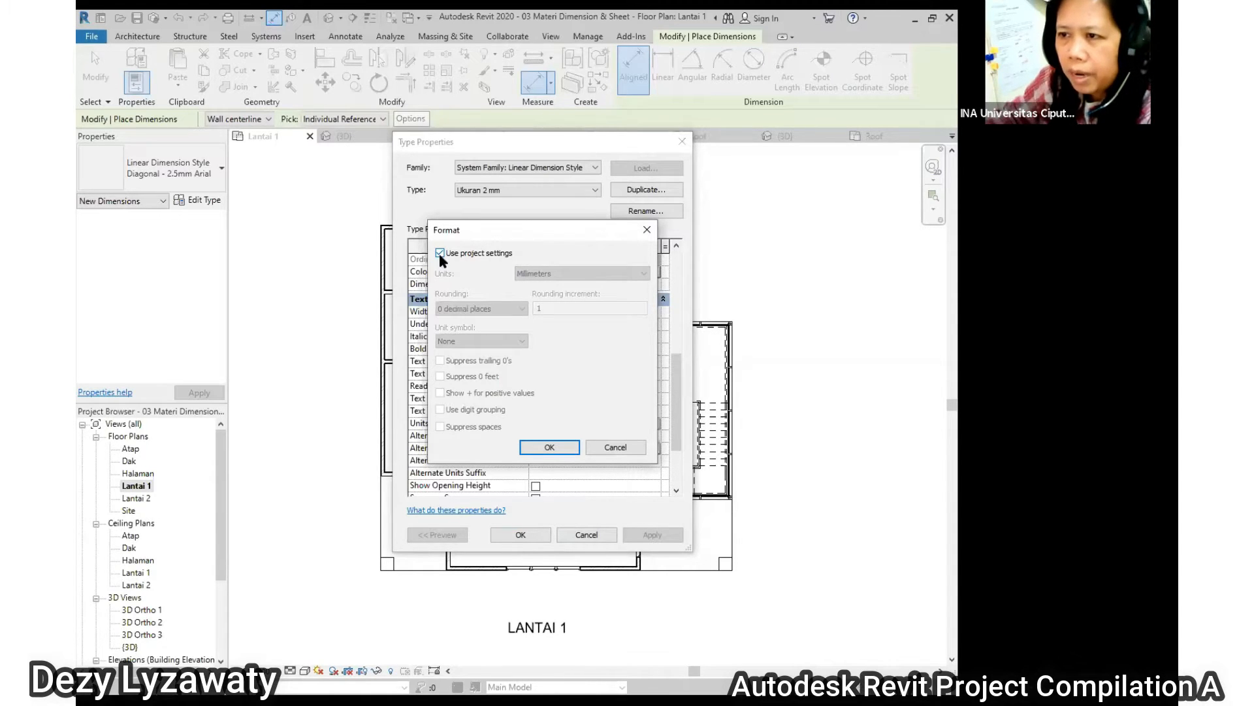
pyautogui.click(442, 252)
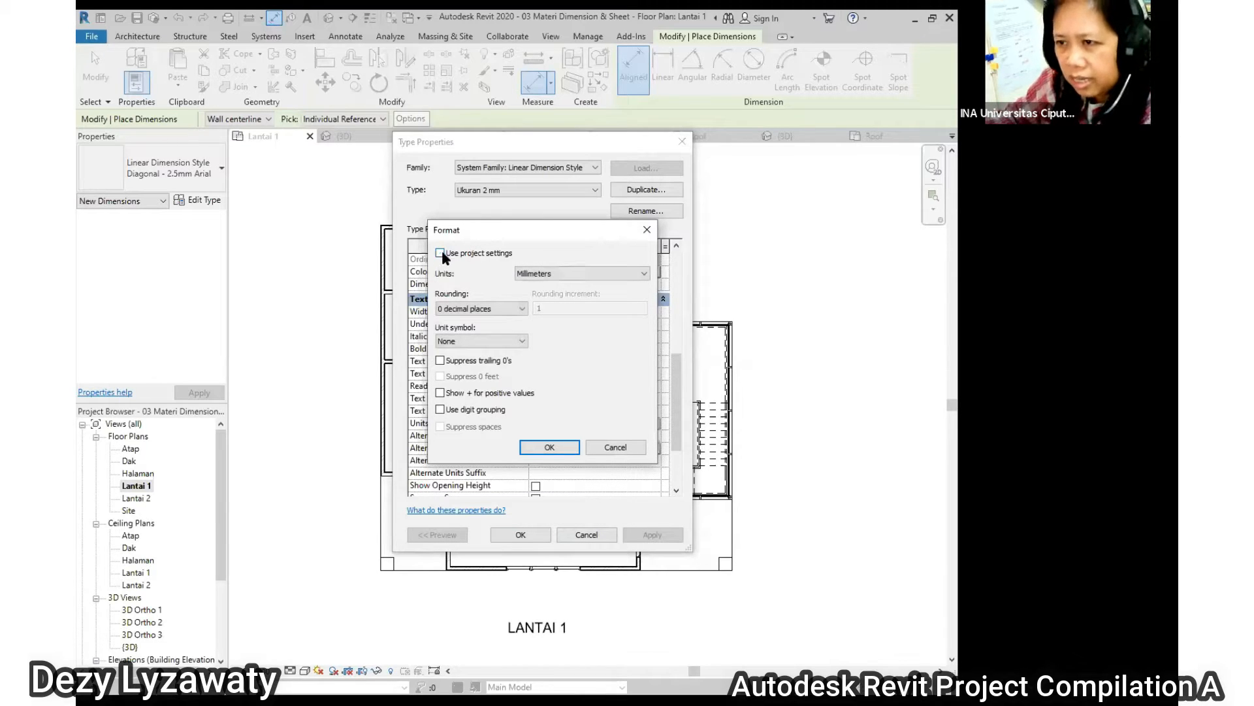
pyautogui.click(593, 273)
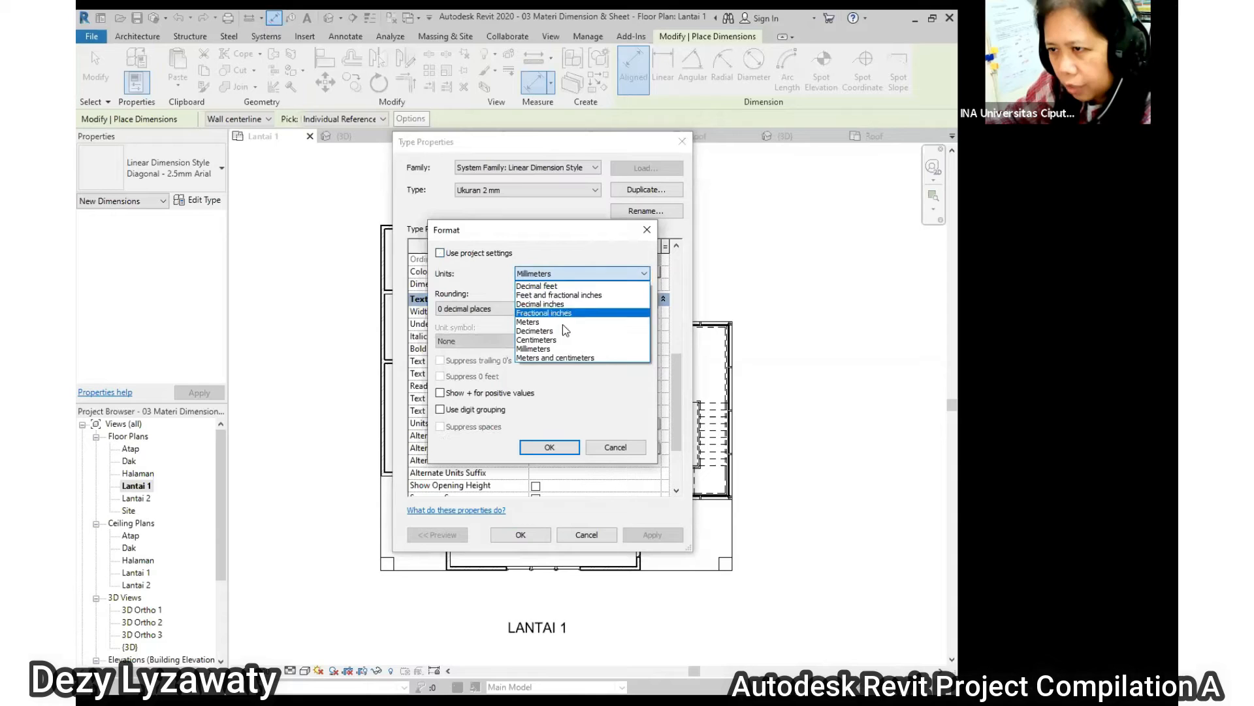
pyautogui.click(564, 341)
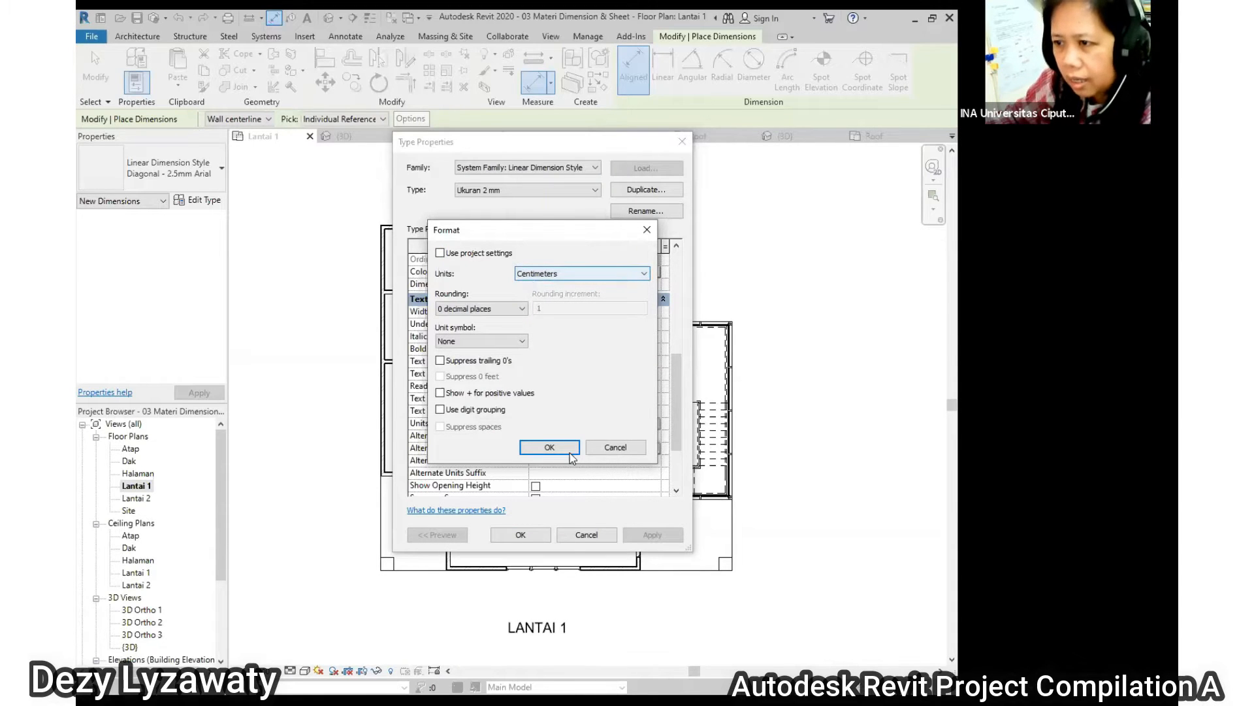
pyautogui.click(550, 448)
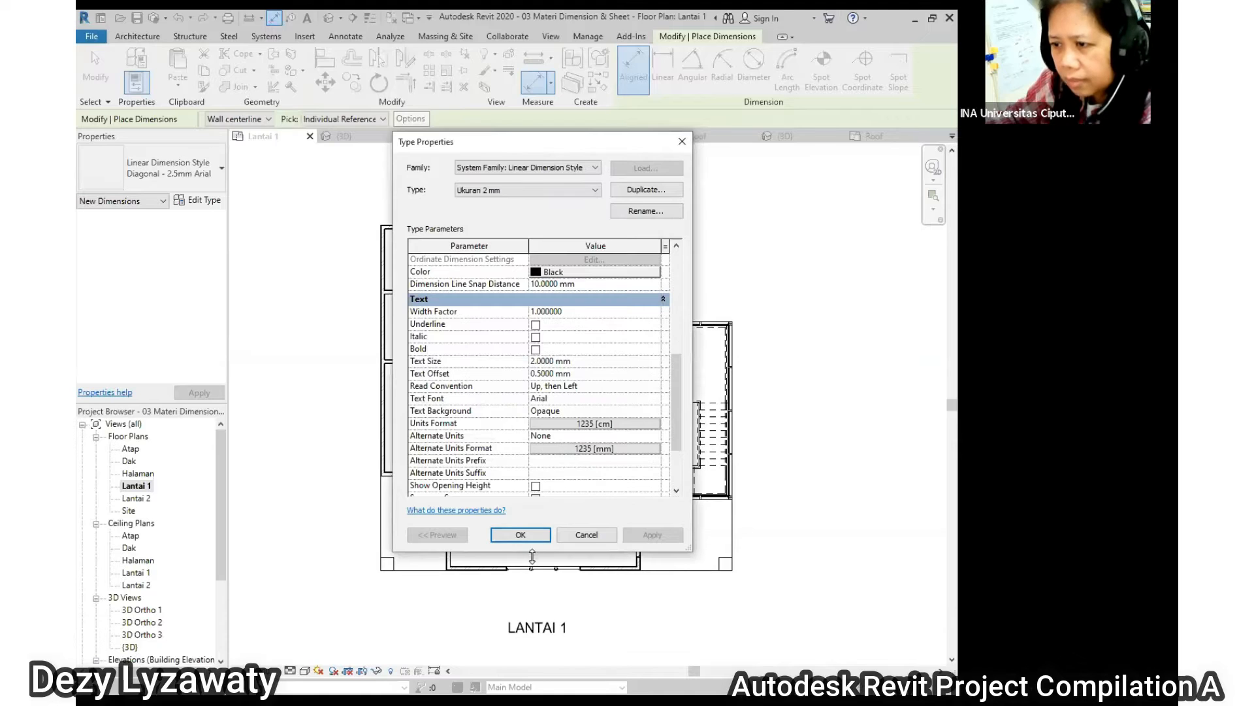
pyautogui.click(518, 534)
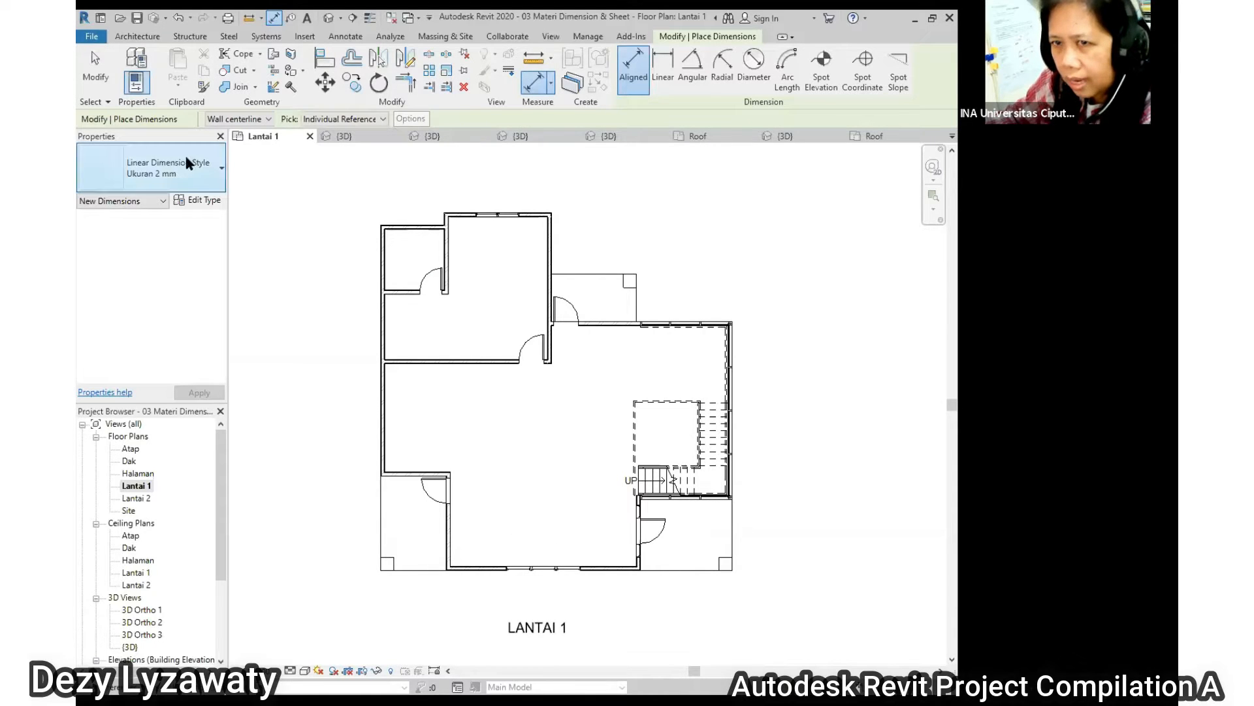
pyautogui.click(187, 173)
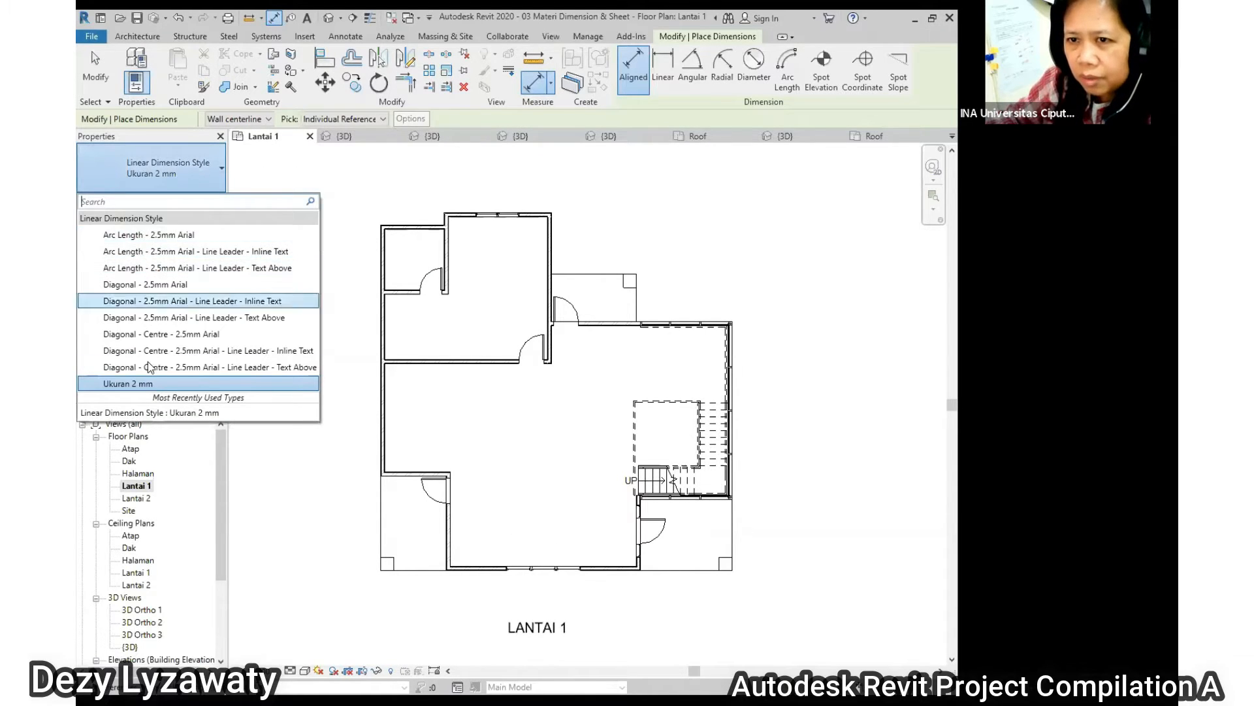
# Place an aligned dimension in the Ukuran 2 mm style above the small upper-left room, across its width.
pyautogui.click(148, 387)
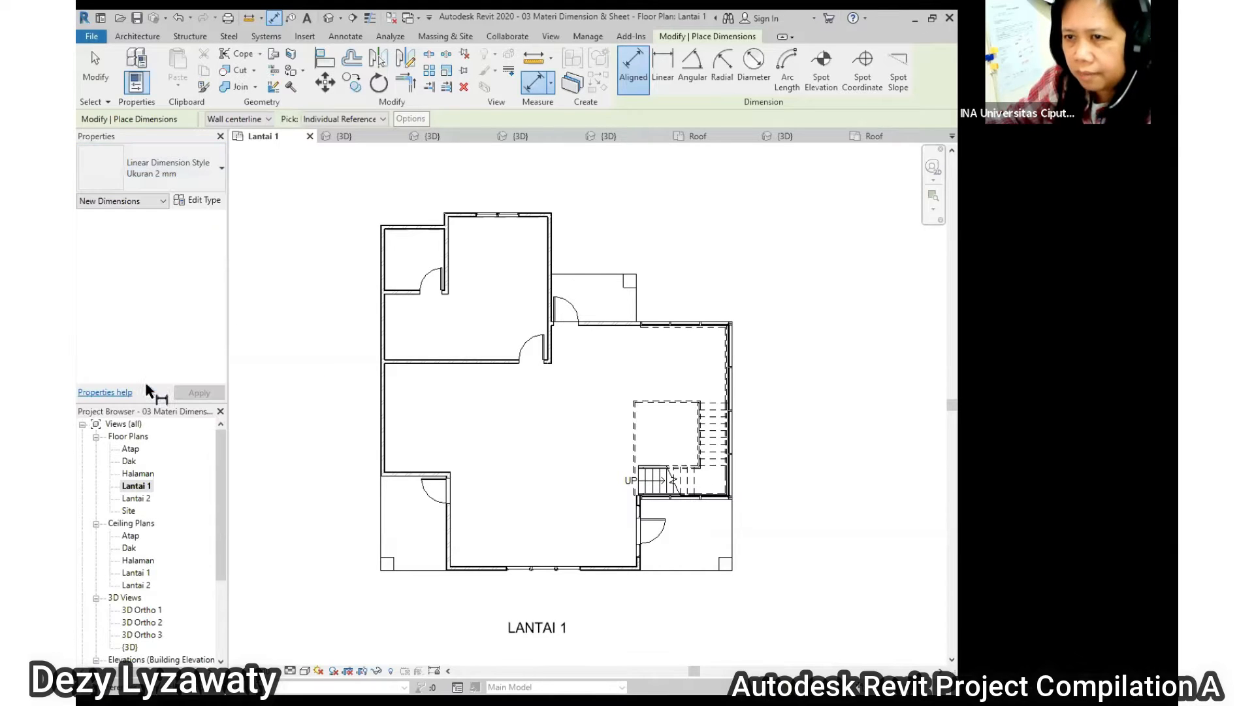
pyautogui.scroll(3, 389, 261)
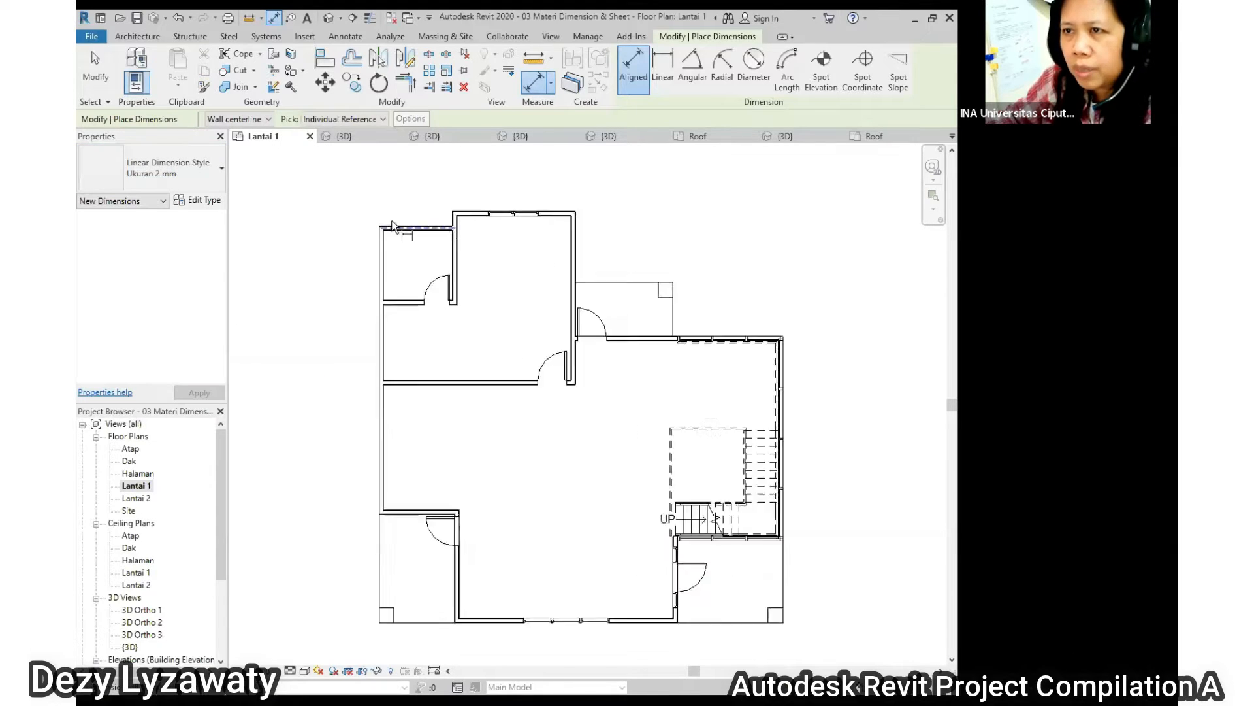
pyautogui.click(386, 260)
pyautogui.click(461, 264)
pyautogui.click(418, 196)
pyautogui.scroll(2, 419, 199)
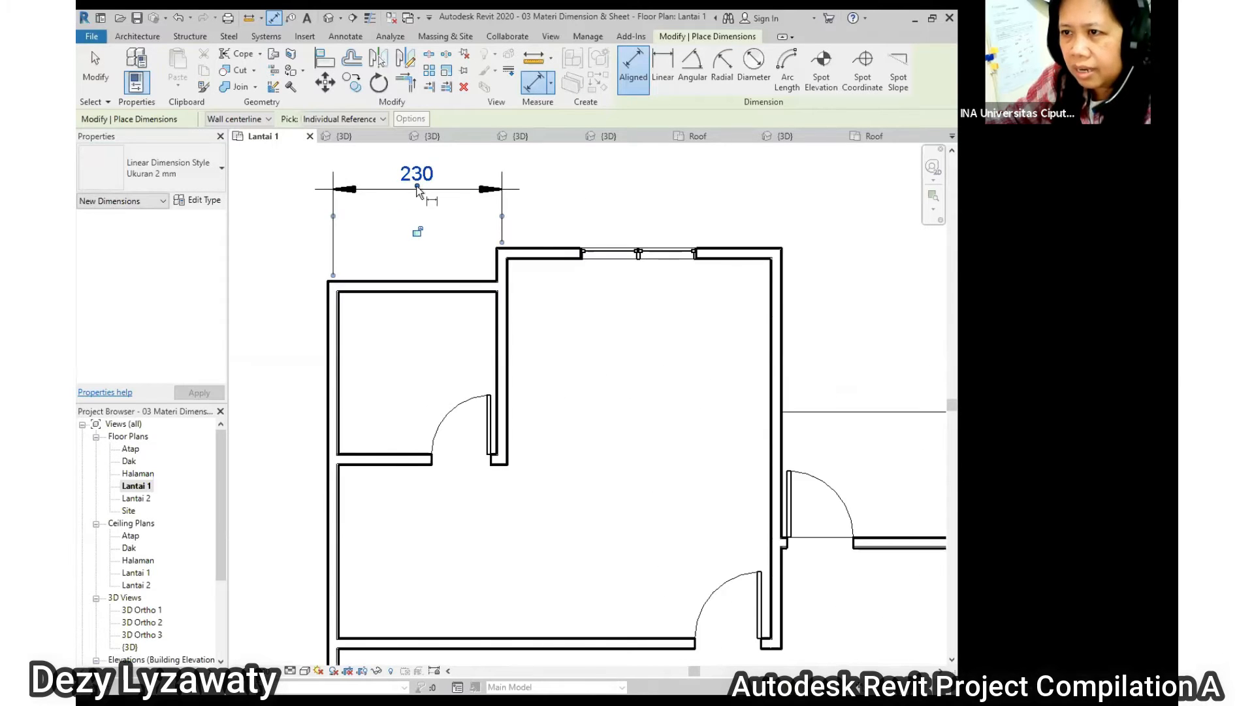
pyautogui.scroll(-1, 421, 185)
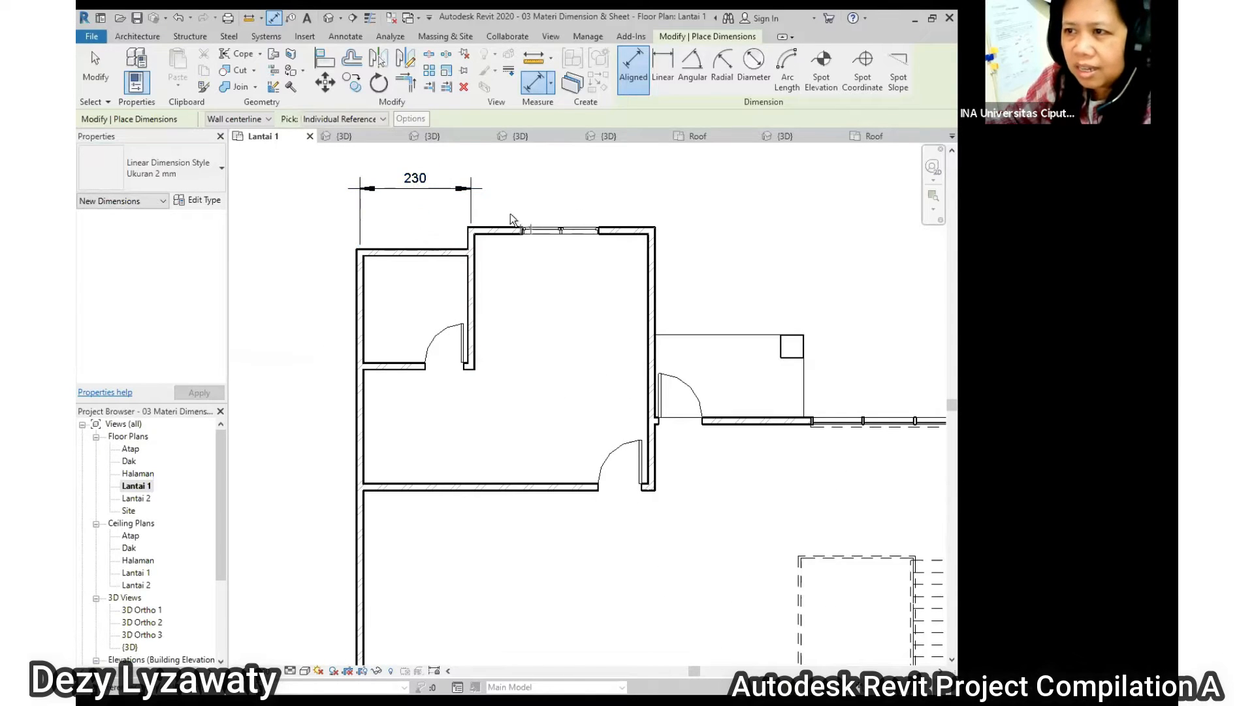
# Add an aligned dimension for the width of the adjoining room with the window, in line with the first dimension.
pyautogui.click(470, 245)
pyautogui.click(649, 295)
pyautogui.click(626, 194)
pyautogui.scroll(-1, 684, 228)
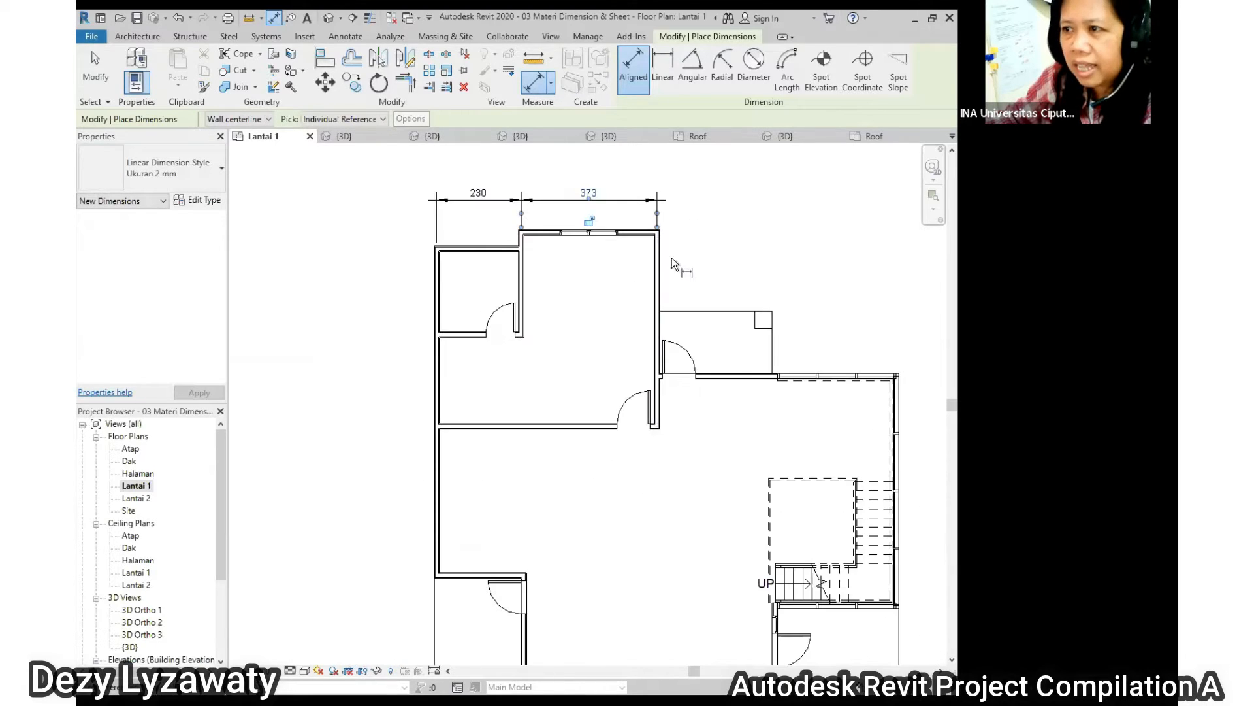
# Dimension the distance from the windowed room's right wall to the house's far right wall and finish dimensioning.
pyautogui.click(657, 278)
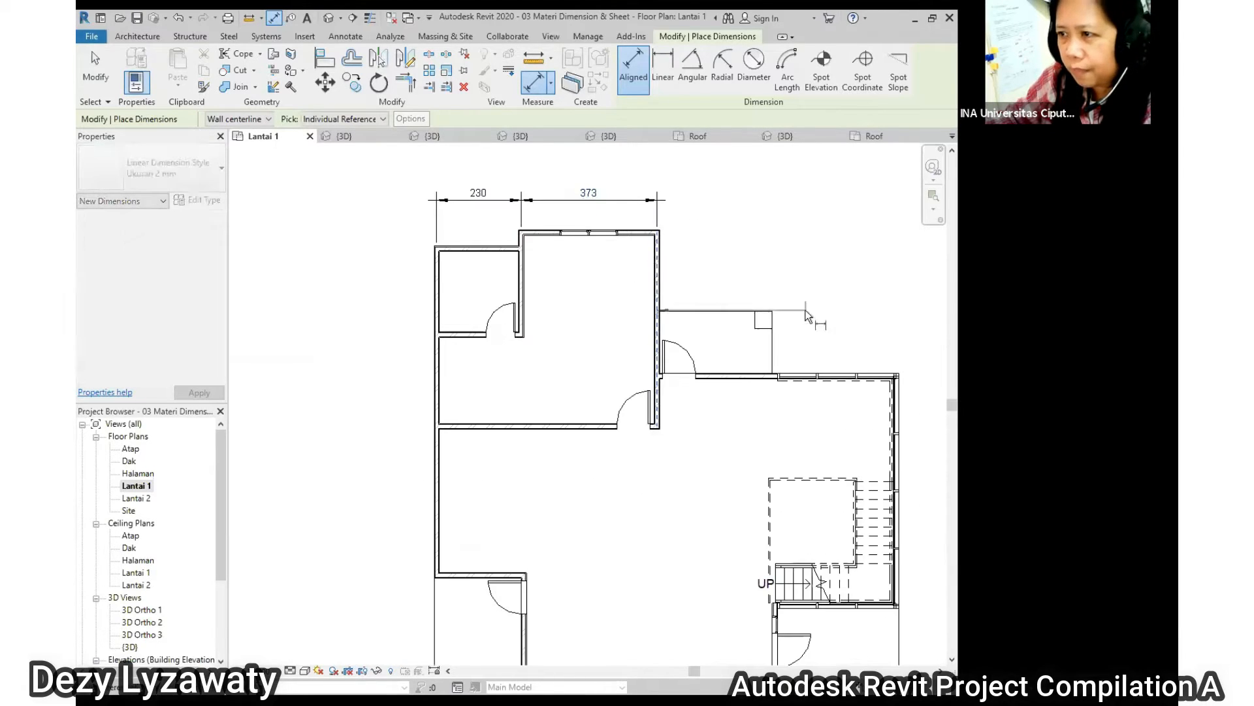
pyautogui.click(898, 395)
pyautogui.click(684, 201)
pyautogui.scroll(-3, 684, 209)
pyautogui.scroll(3, 597, 276)
pyautogui.press('Escape')
pyautogui.press('Escape')
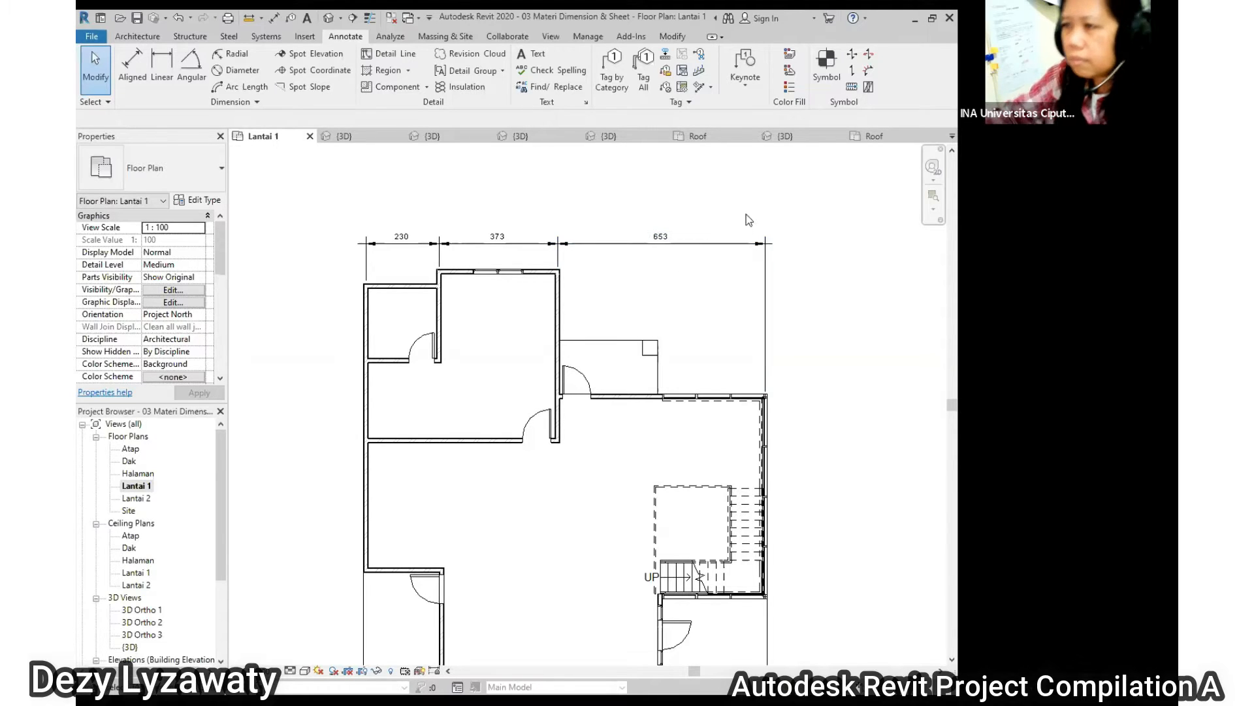
# Shorten the rightmost dimension's long witness line and extend it back to the wall.
pyautogui.click(766, 381)
pyautogui.moveTo(765, 393); pyautogui.dragTo(765, 360)
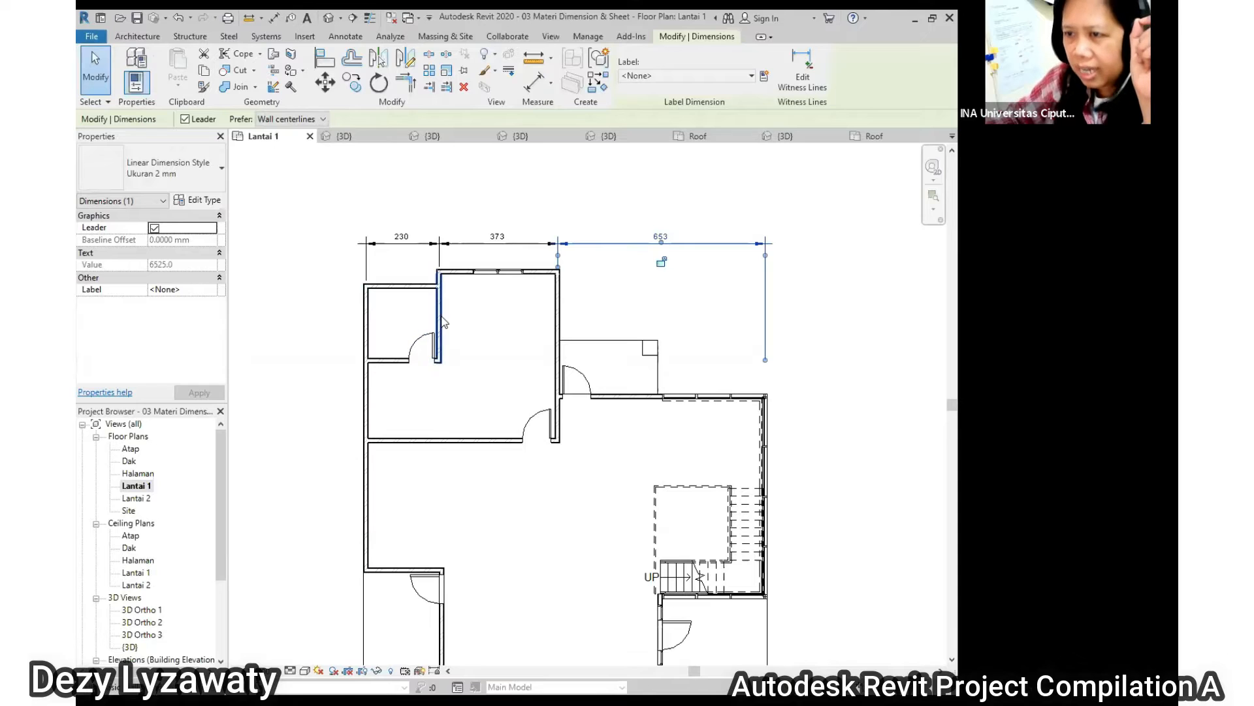
pyautogui.moveTo(767, 362); pyautogui.dragTo(766, 393)
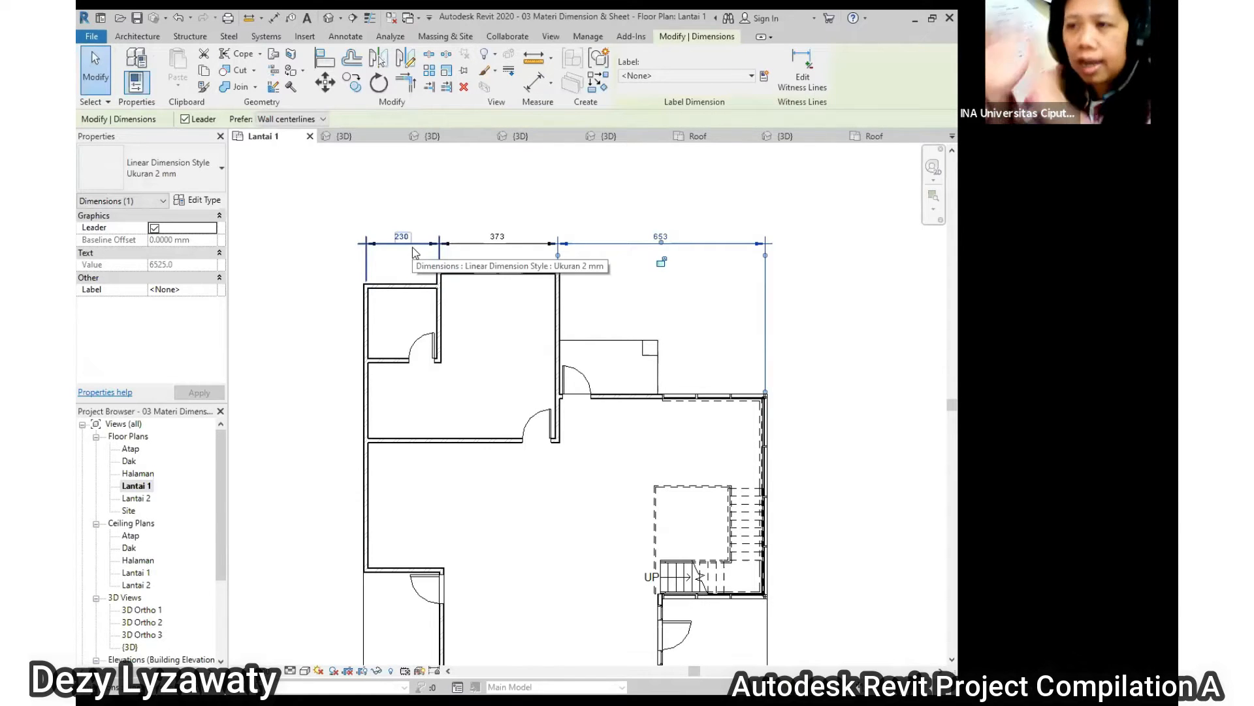
pyautogui.click(496, 221)
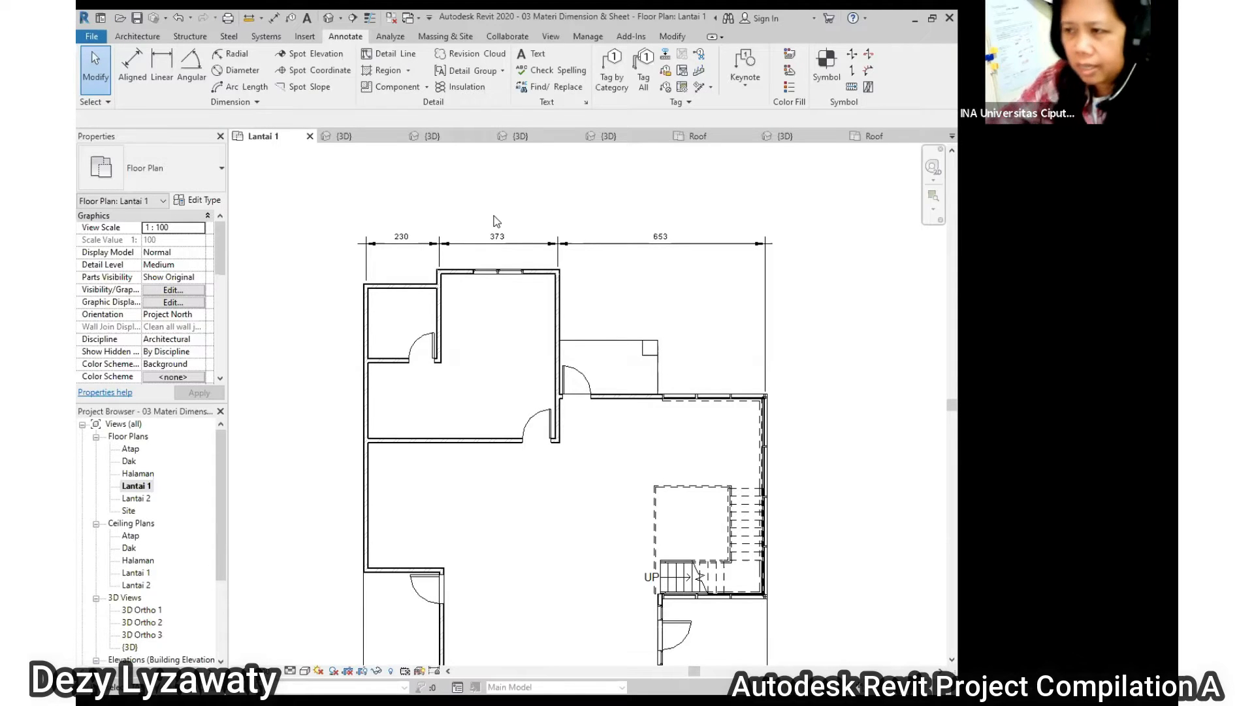
# Examine the small upper-left room's outer wall and the temporary dimension to its neighbouring wall.
pyautogui.scroll(3, 362, 327)
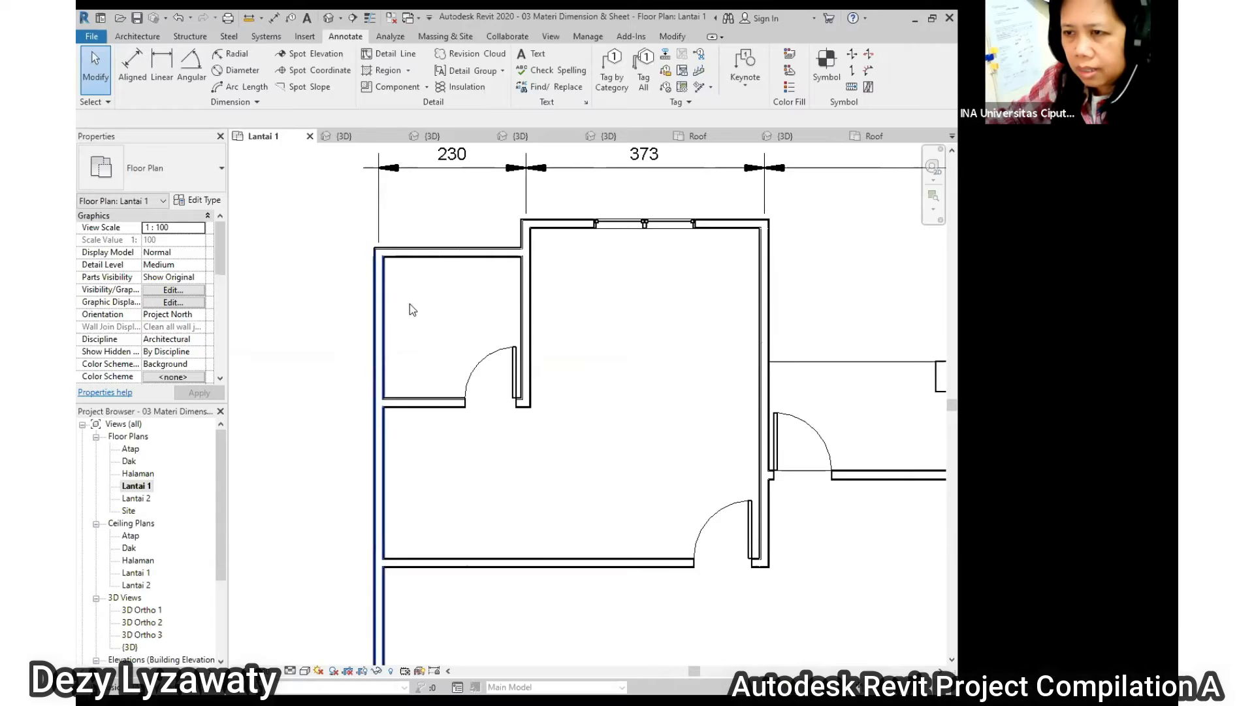
pyautogui.scroll(-2, 435, 285)
pyautogui.scroll(4, 463, 294)
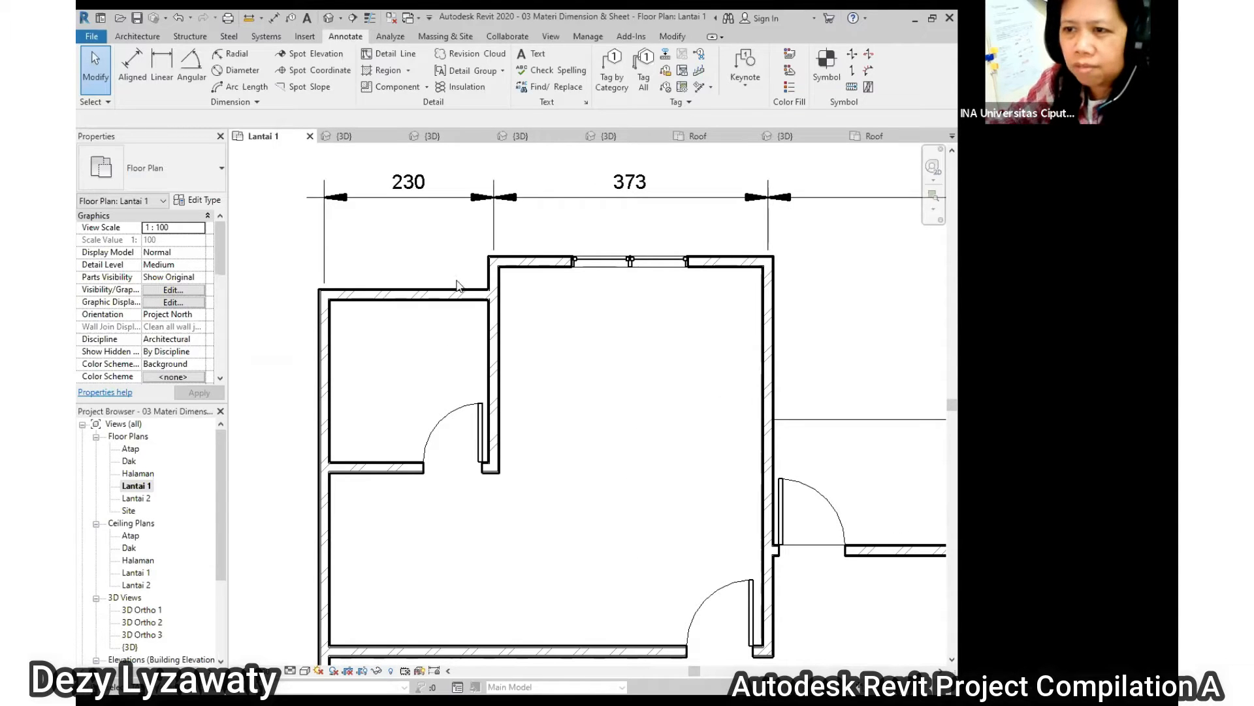
pyautogui.scroll(-3, 459, 282)
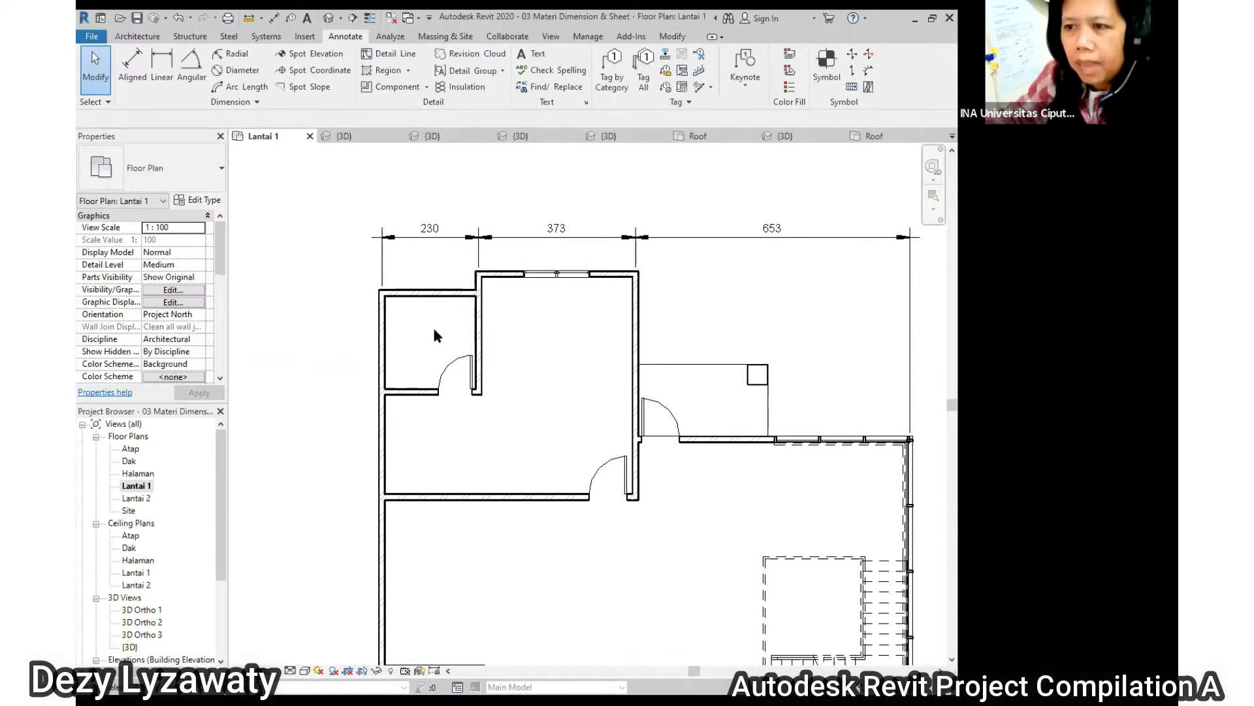
pyautogui.click(385, 337)
pyautogui.click(410, 317)
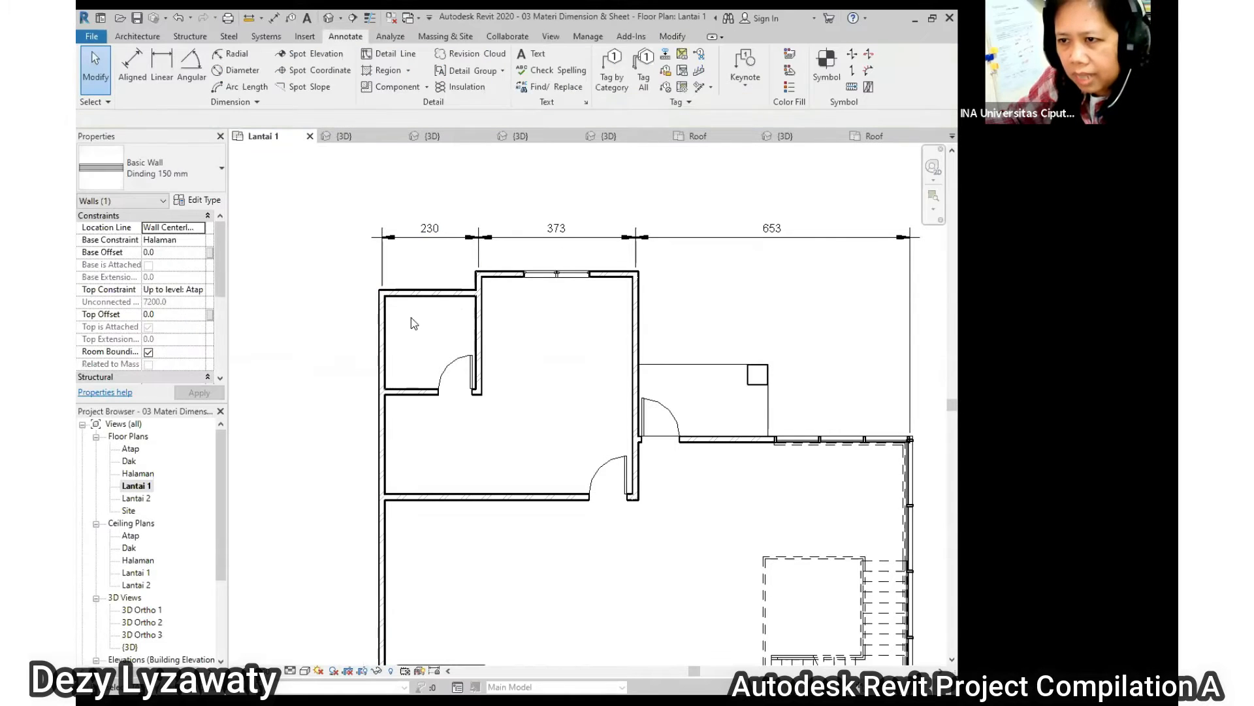
pyautogui.click(384, 323)
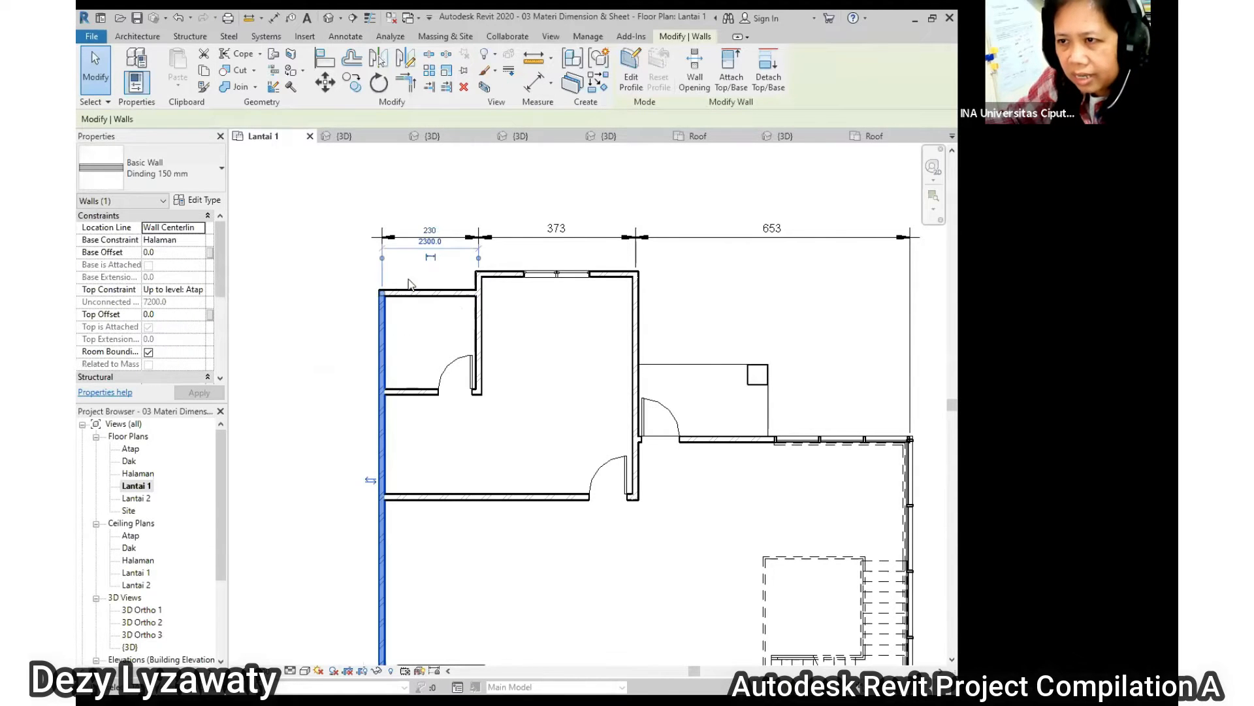
pyautogui.scroll(1, 396, 301)
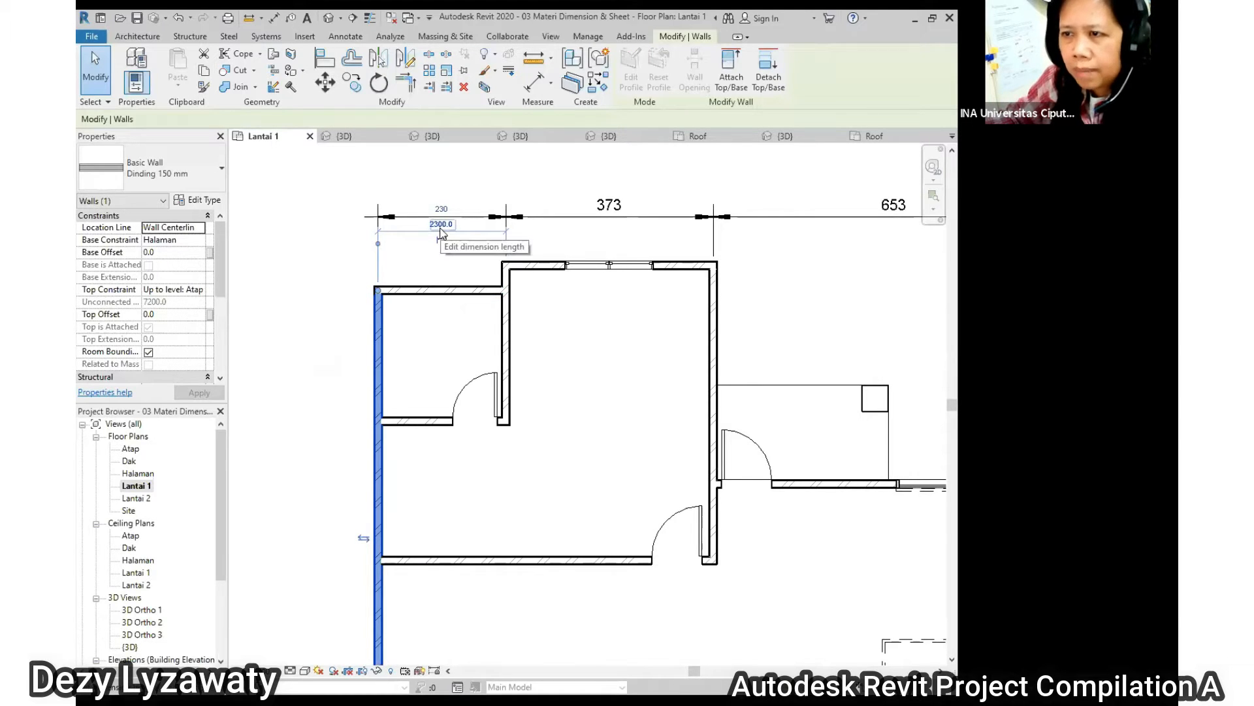
pyautogui.click(445, 261)
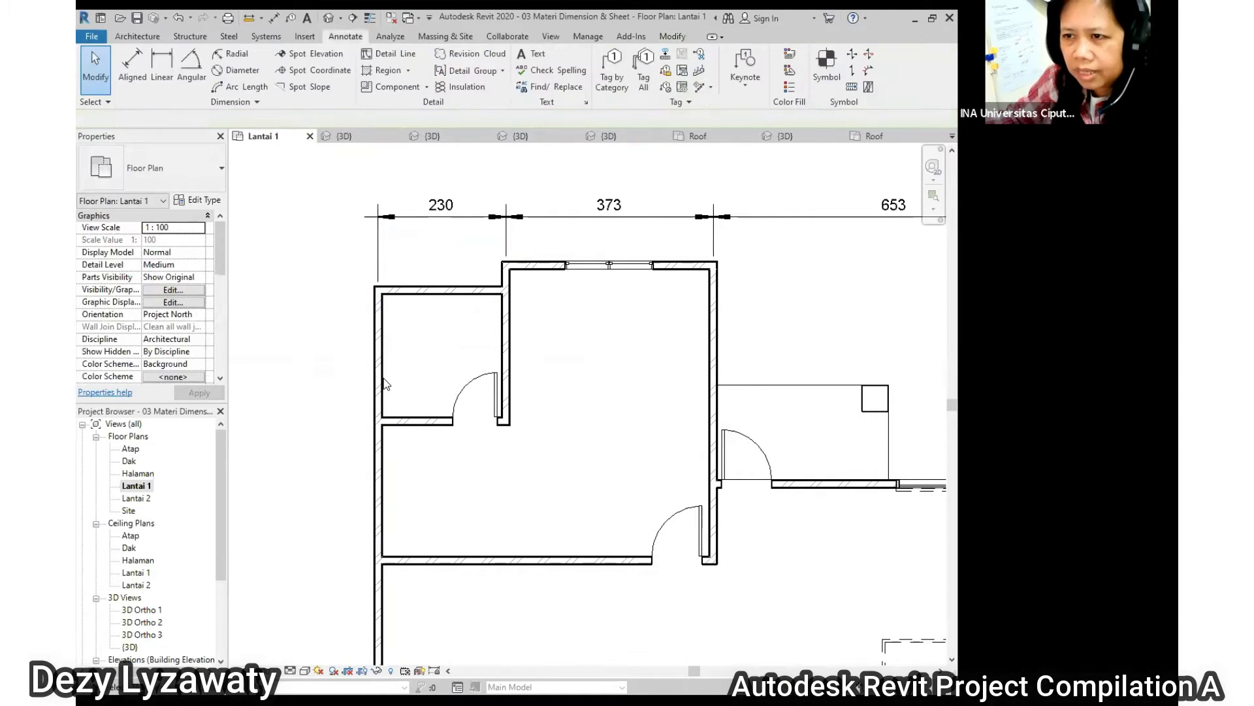
# Move the small upper-left room's outer wall by setting its temporary dimension to 2500 mm.
pyautogui.click(377, 369)
pyautogui.click(449, 242)
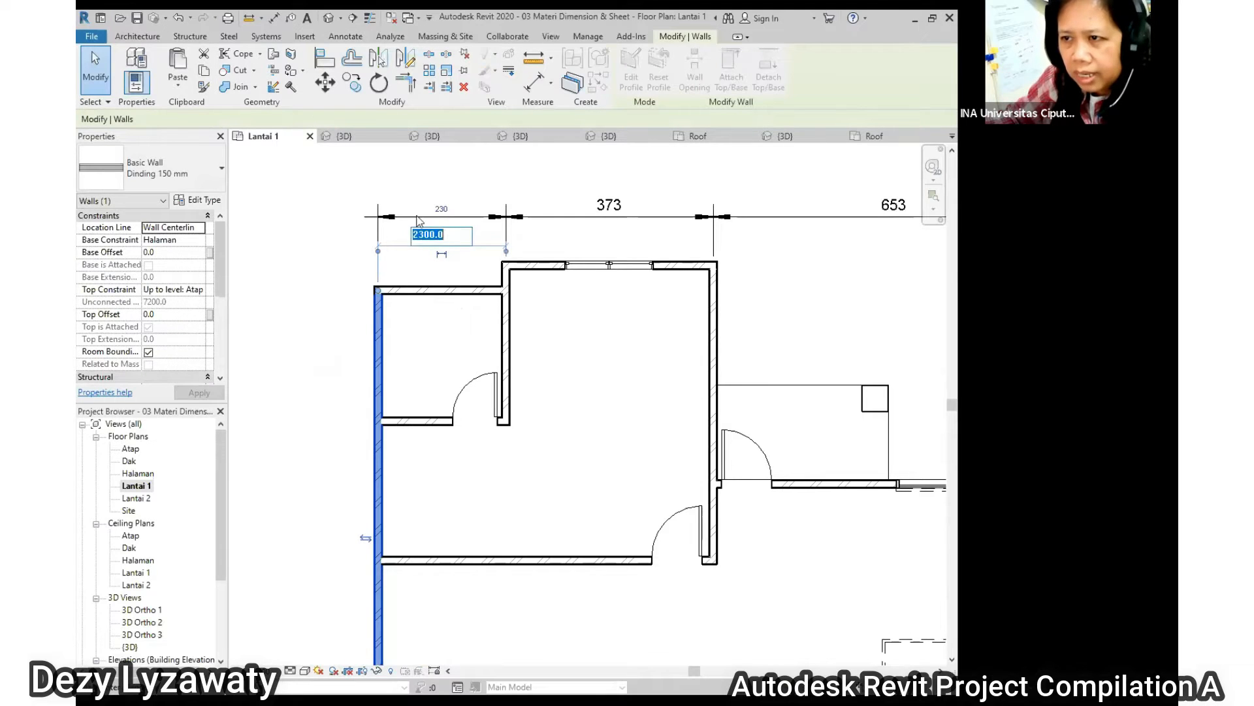
pyautogui.write('2500')
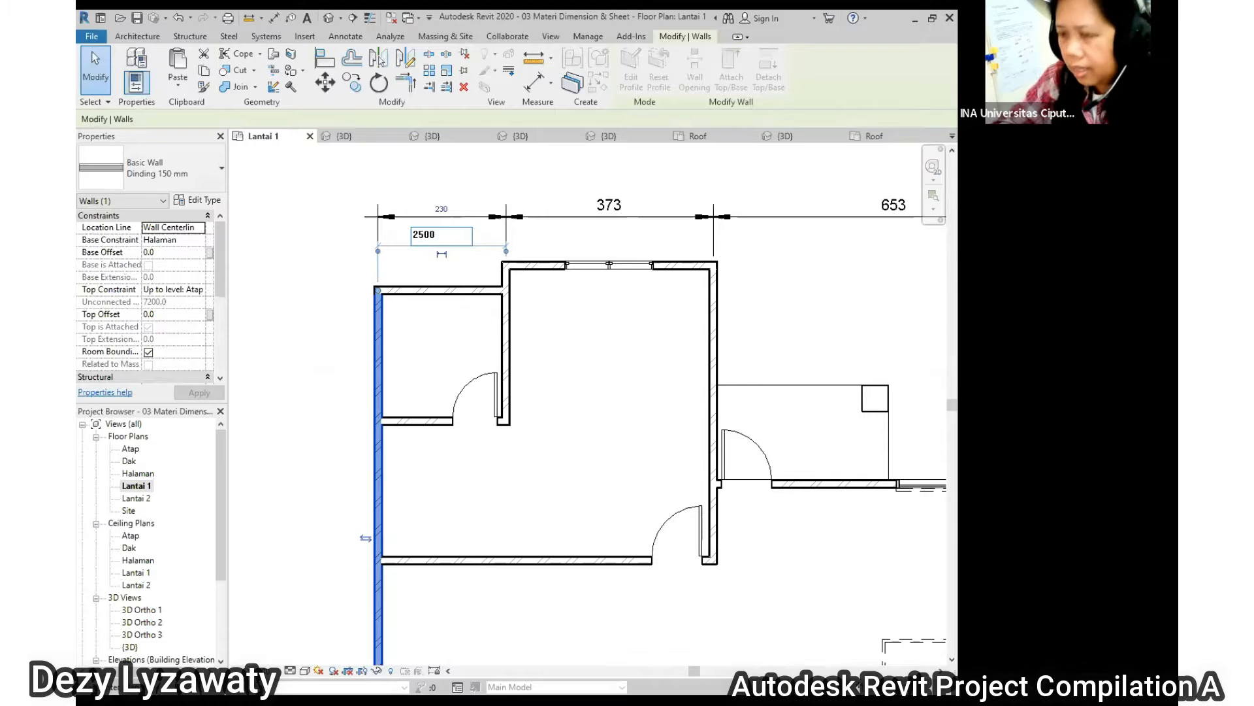
pyautogui.press('Return')
pyautogui.press('Escape')
pyautogui.scroll(3, 434, 233)
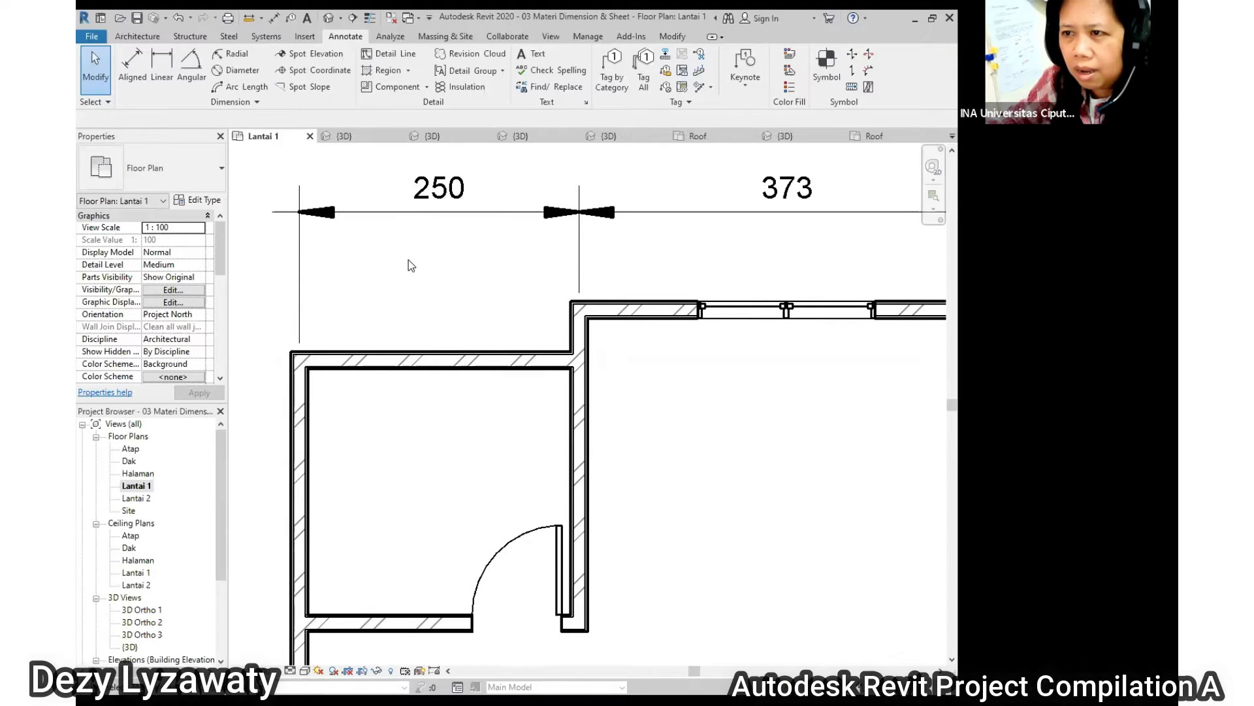
# Set the small upper-left room's width to 2000 mm through its outer wall's temporary dimension.
pyautogui.scroll(-2, 409, 260)
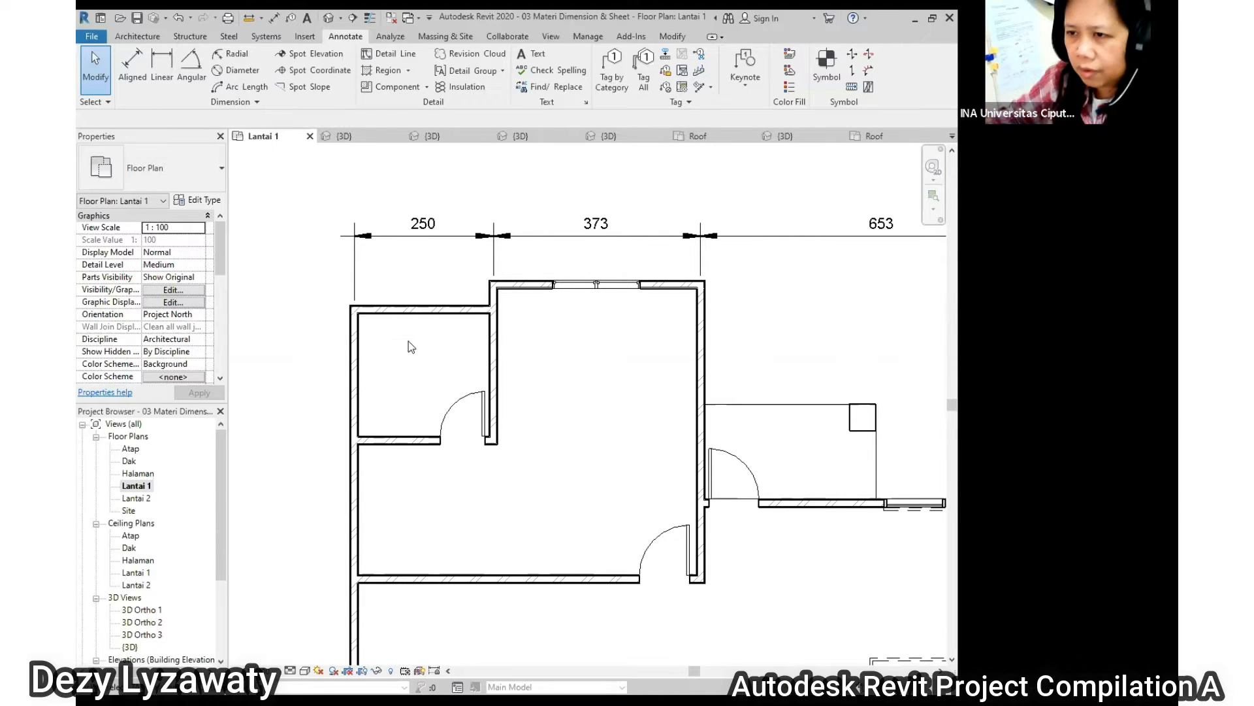
pyautogui.click(353, 370)
pyautogui.click(447, 260)
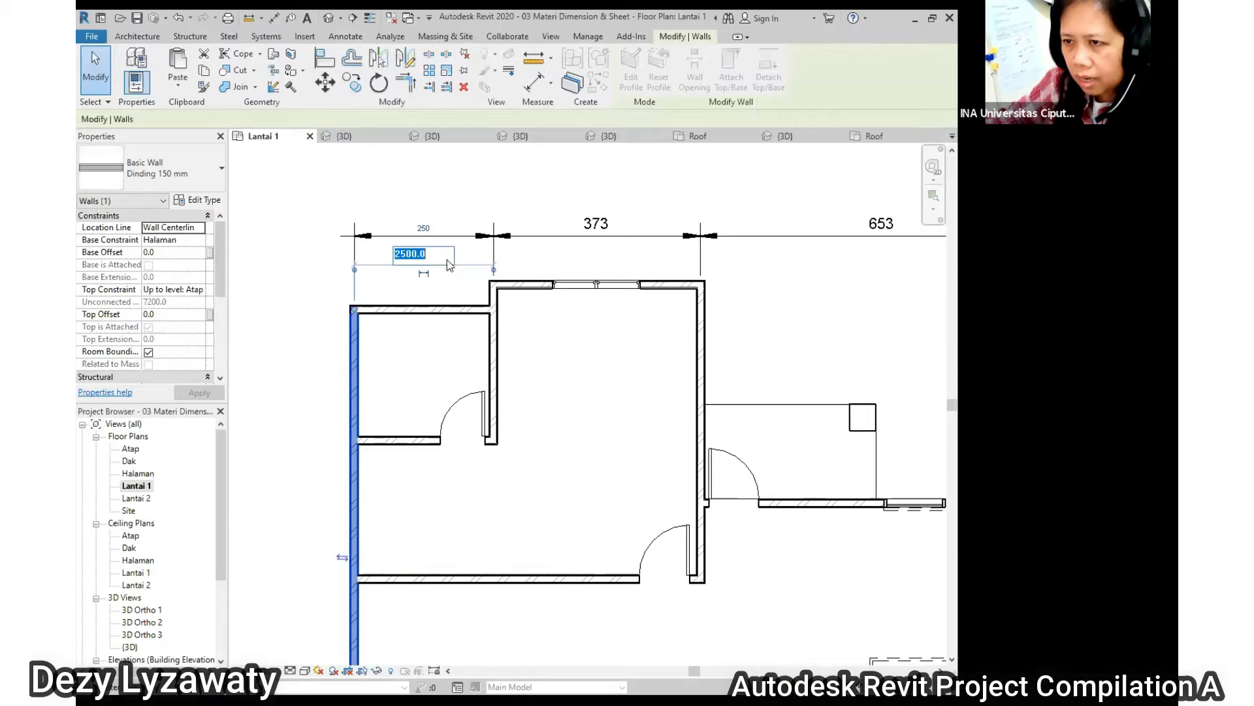
pyautogui.write('2000')
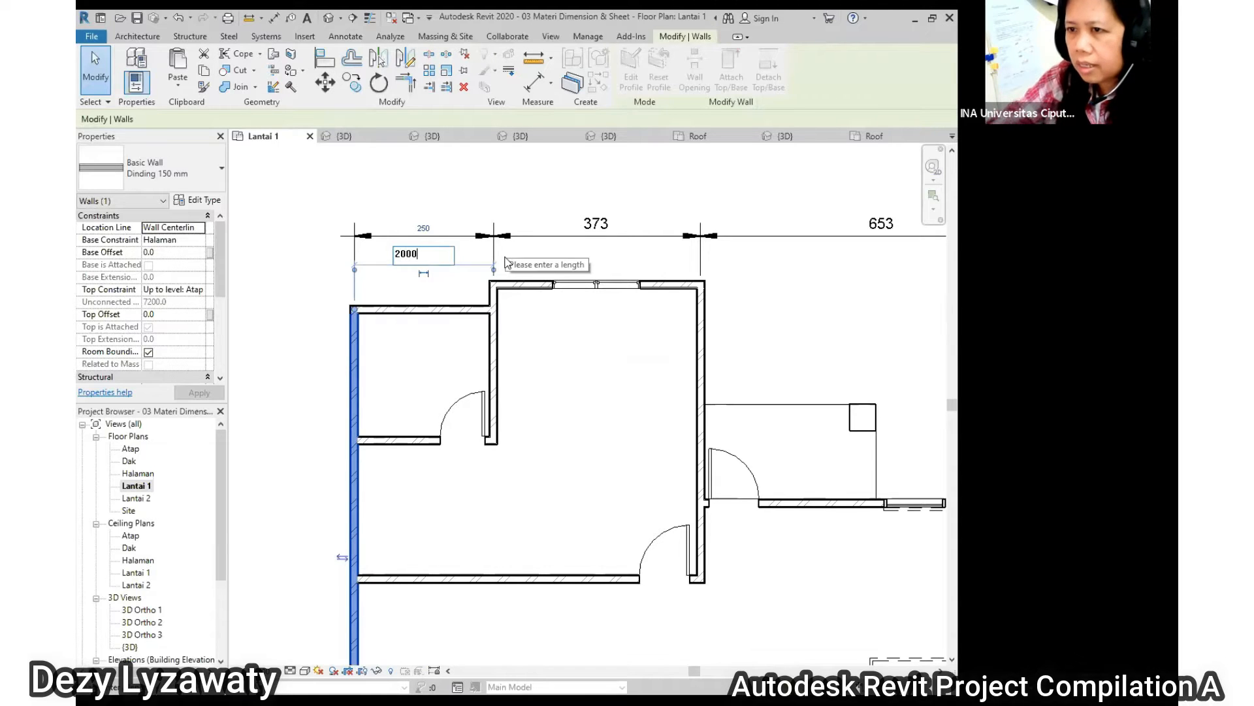
pyautogui.press('Return')
pyautogui.click(461, 196)
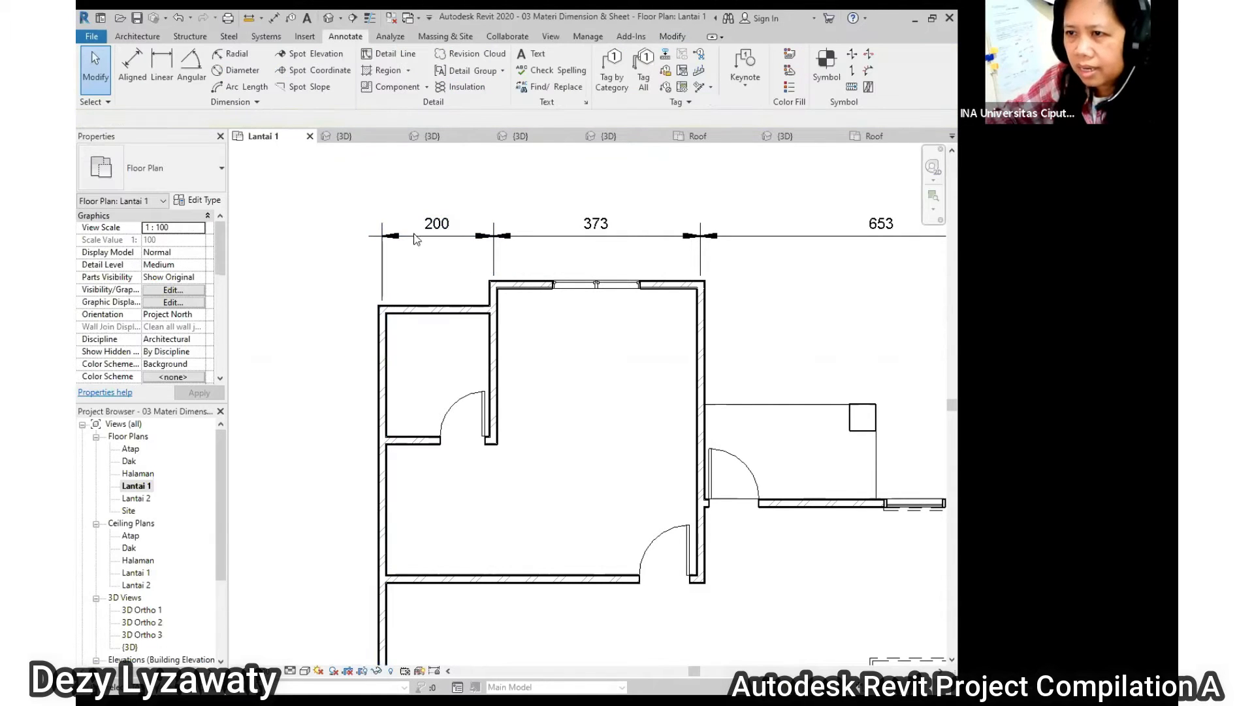
# Pull the end of the rightmost dimension's long witness line away from the wall.
pyautogui.scroll(-3, 263, 257)
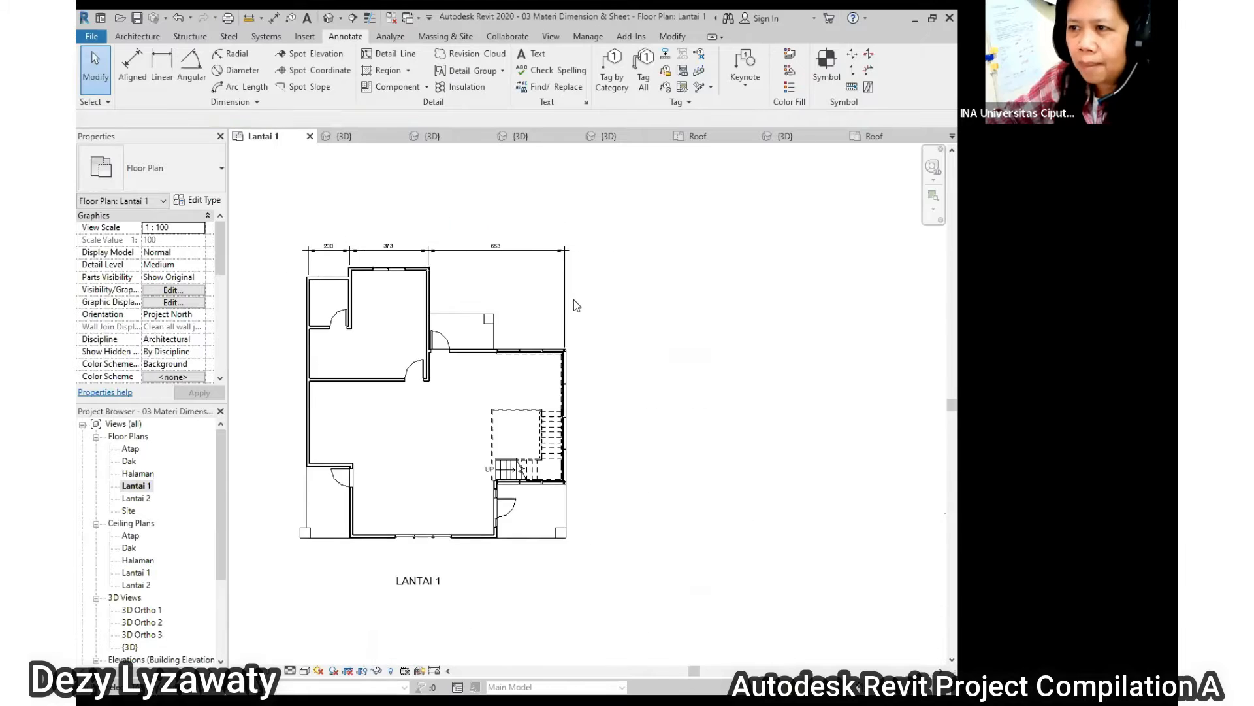
pyautogui.scroll(2, 574, 306)
pyautogui.click(566, 300)
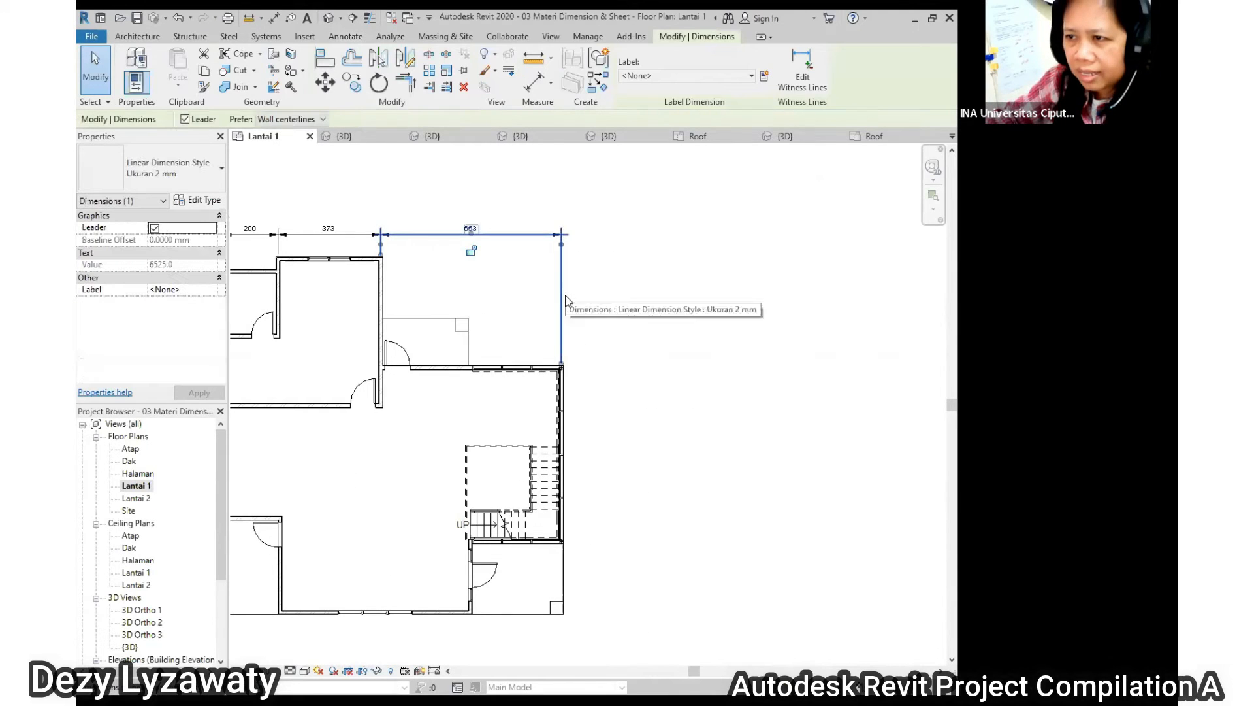
pyautogui.moveTo(564, 363)
pyautogui.mouseDown()
pyautogui.moveTo(536, 355)
pyautogui.moveTo(661, 377)
pyautogui.moveTo(613, 371)
pyautogui.moveTo(608, 324)
pyautogui.moveTo(650, 311)
pyautogui.mouseUp()
pyautogui.click(651, 312)
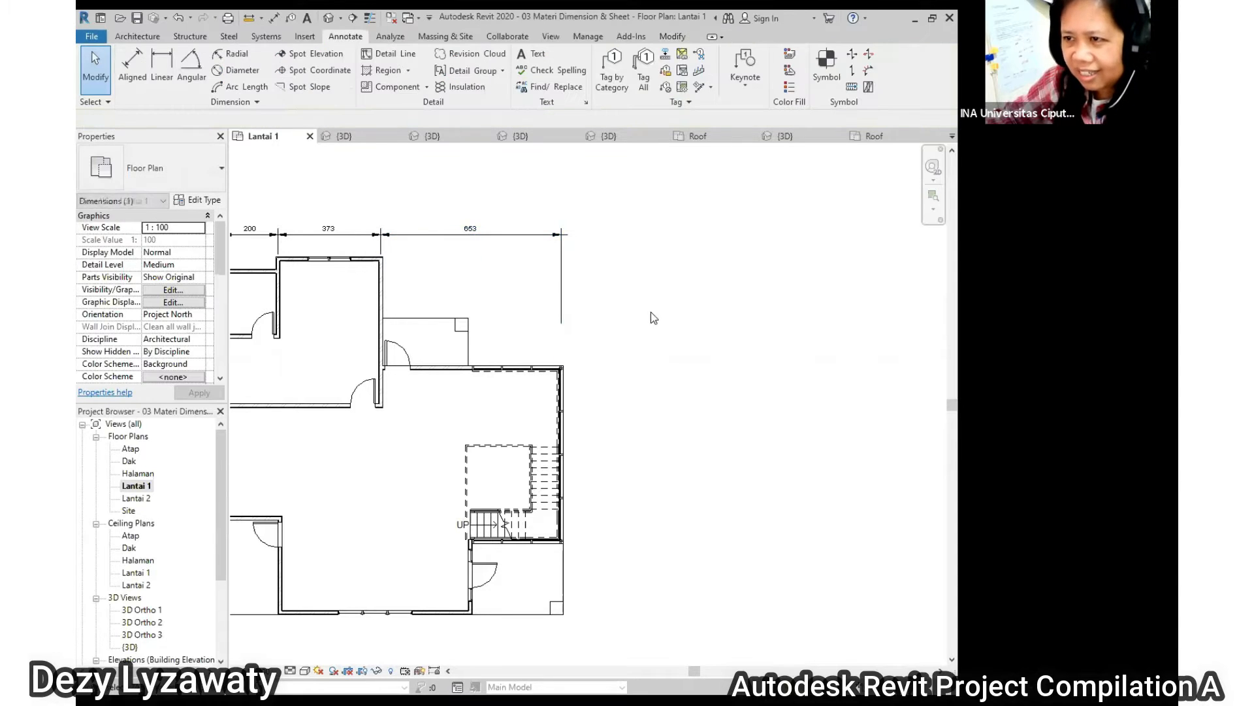
# Delete the rightmost dimension and place a new aligned one from the windowed room's right wall to the house's outer right edge.
pyautogui.click(563, 305)
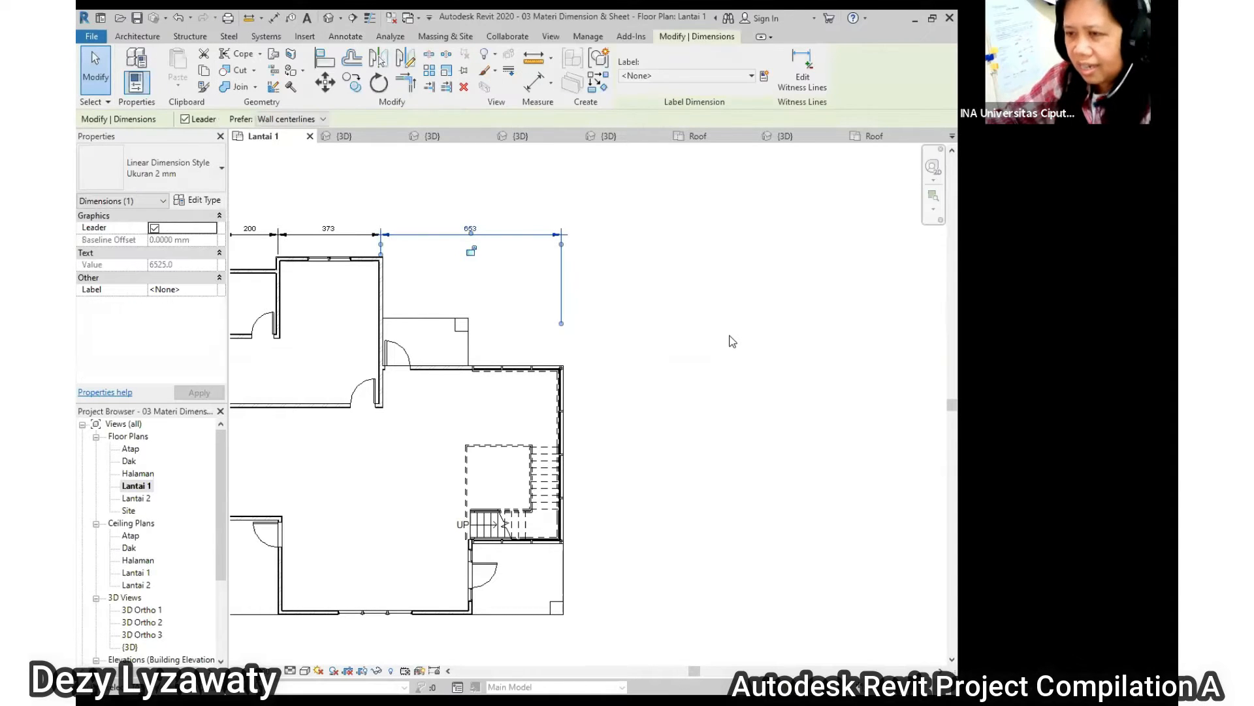
pyautogui.press('Delete')
pyautogui.press('d')
pyautogui.press('i')
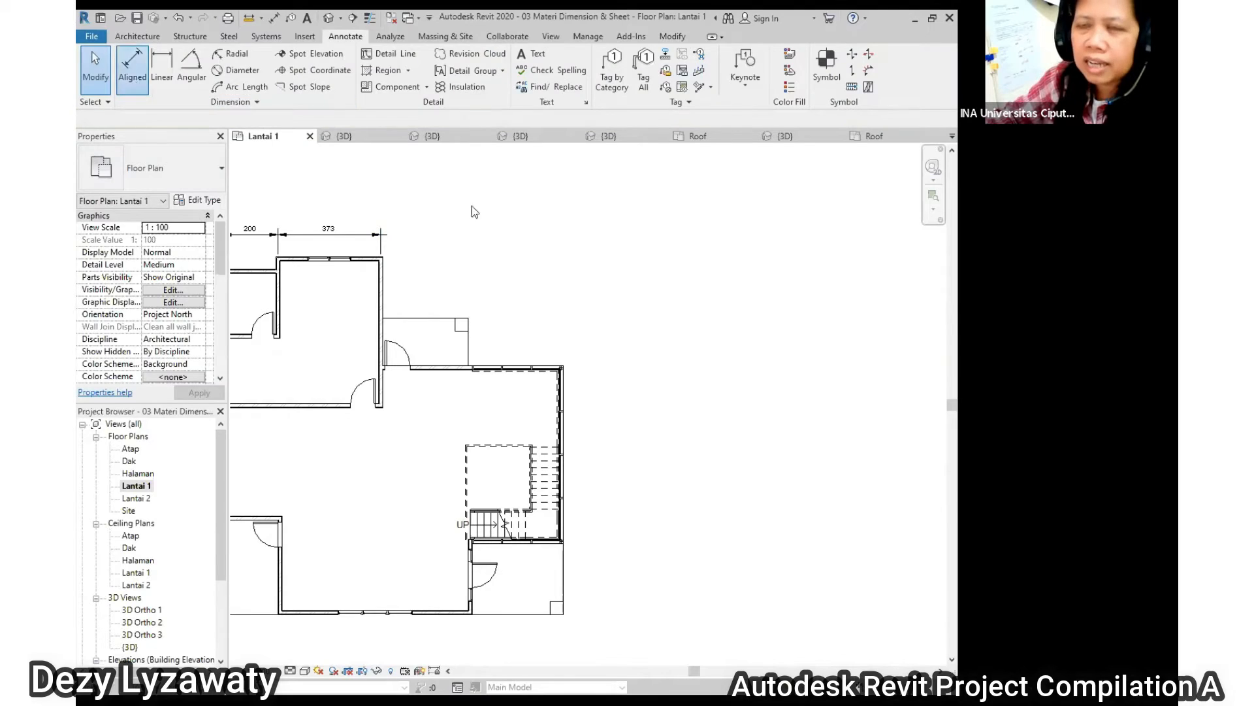
pyautogui.click(570, 400)
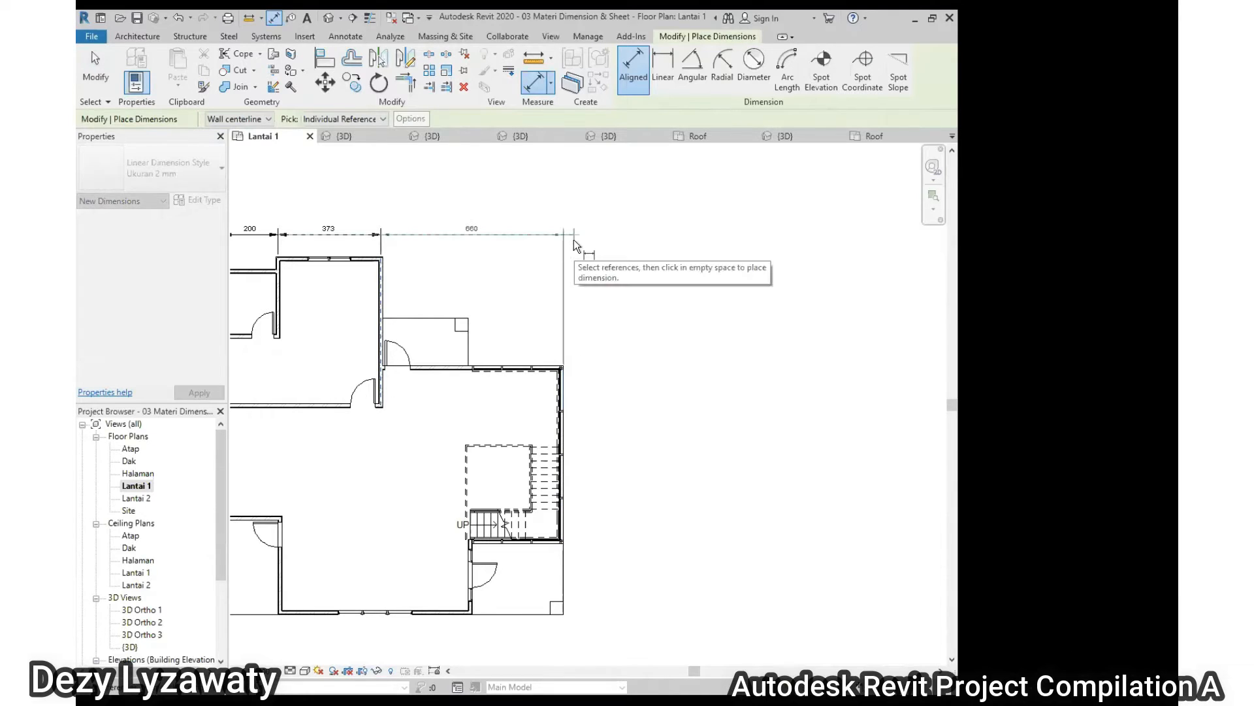
pyautogui.click(574, 239)
pyautogui.scroll(-3, 674, 279)
pyautogui.scroll(4, 435, 288)
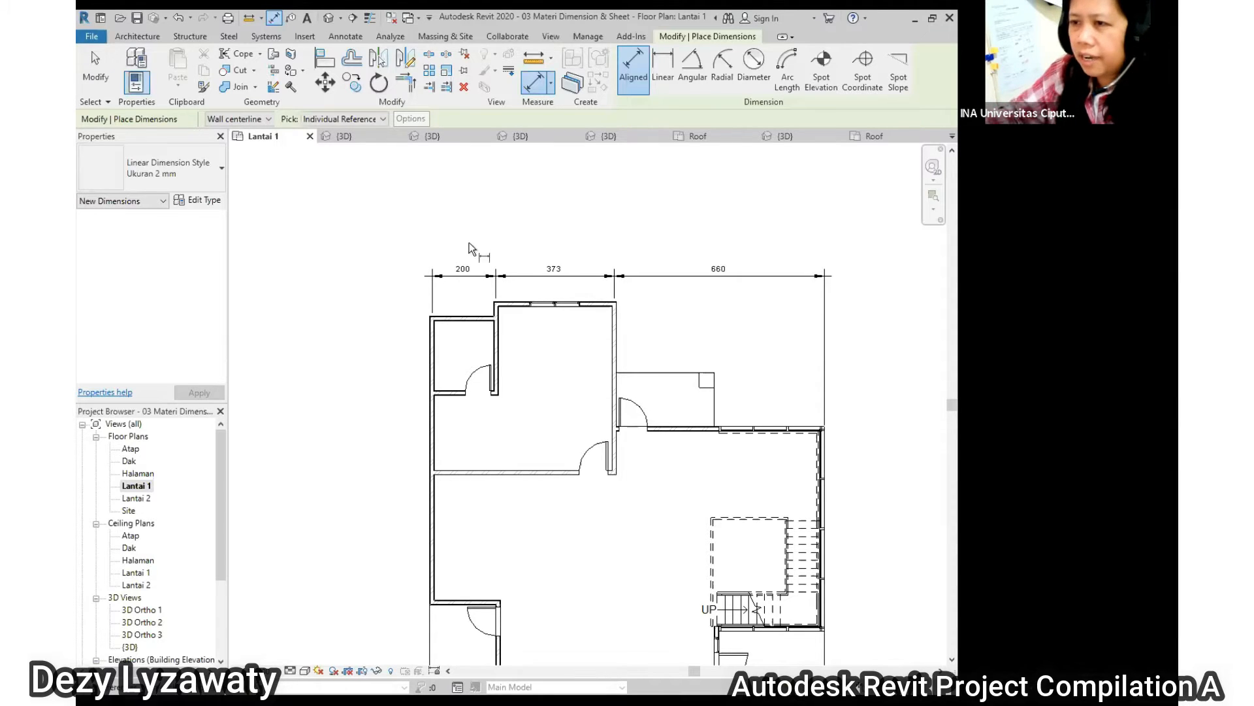
# Leave the dimension command and remove all three dimensions above the Lantai 1 floor plan.
pyautogui.press('Escape')
pyautogui.press('Escape')
pyautogui.click(685, 283)
pyautogui.hotkey('ctrl', 'z')
pyautogui.hotkey('ctrl', 'z')
pyautogui.hotkey('ctrl', 'z')
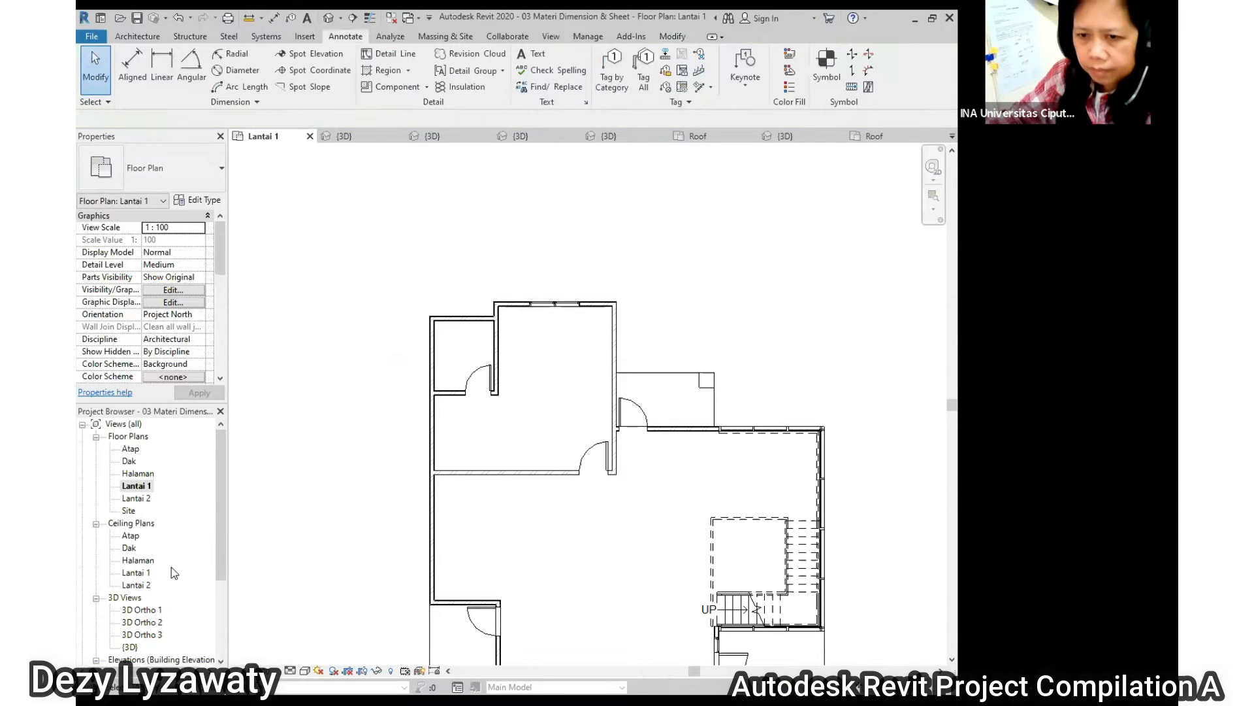
pyautogui.scroll(-8, 425, 432)
pyautogui.scroll(4, 458, 451)
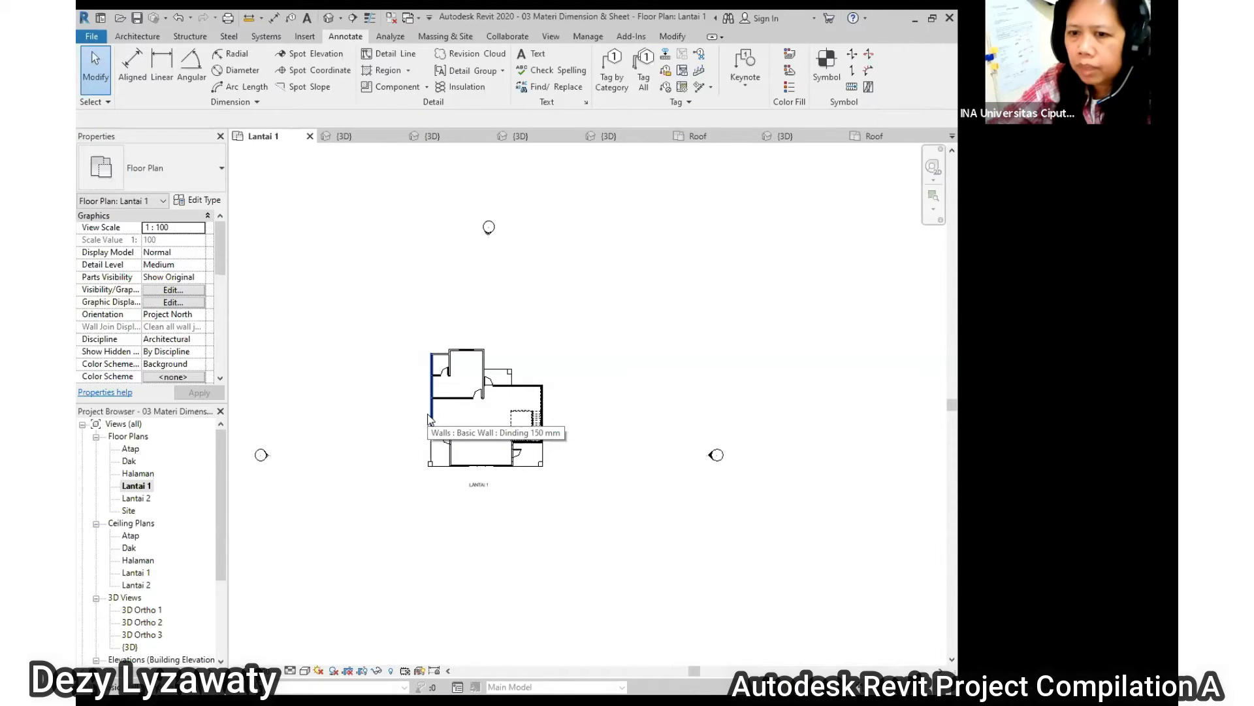
pyautogui.scroll(-3, 480, 356)
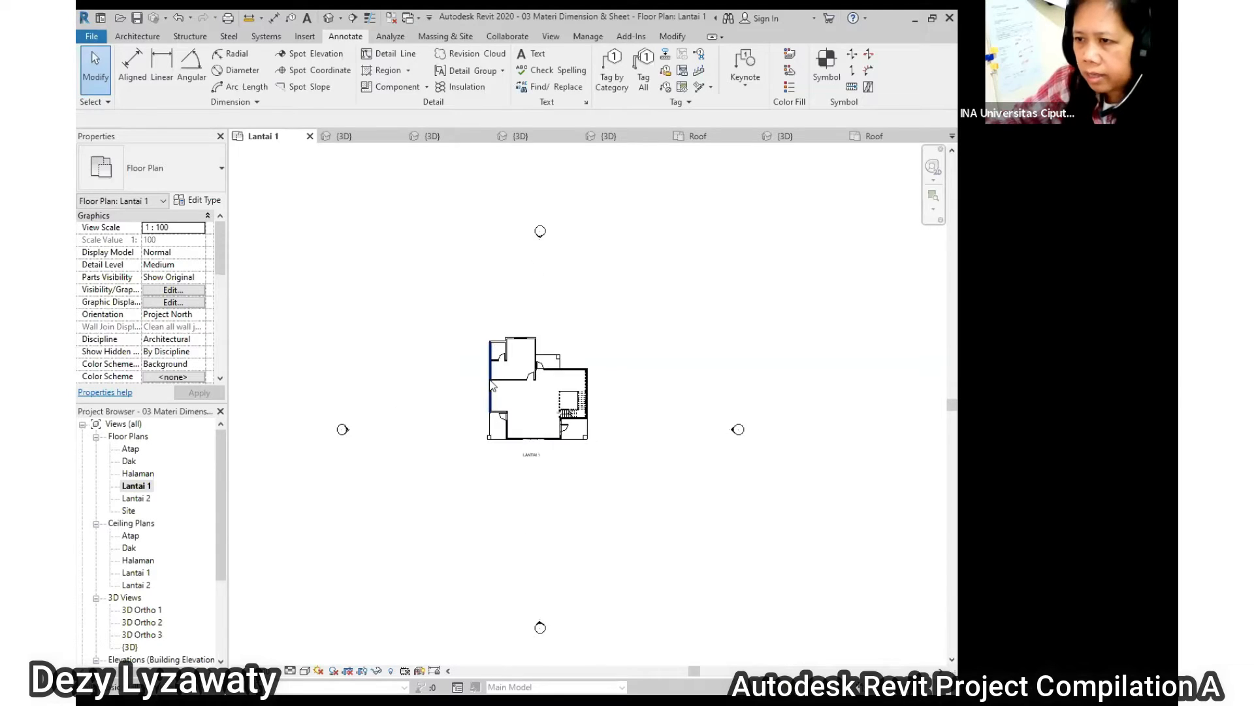
pyautogui.scroll(2, 568, 436)
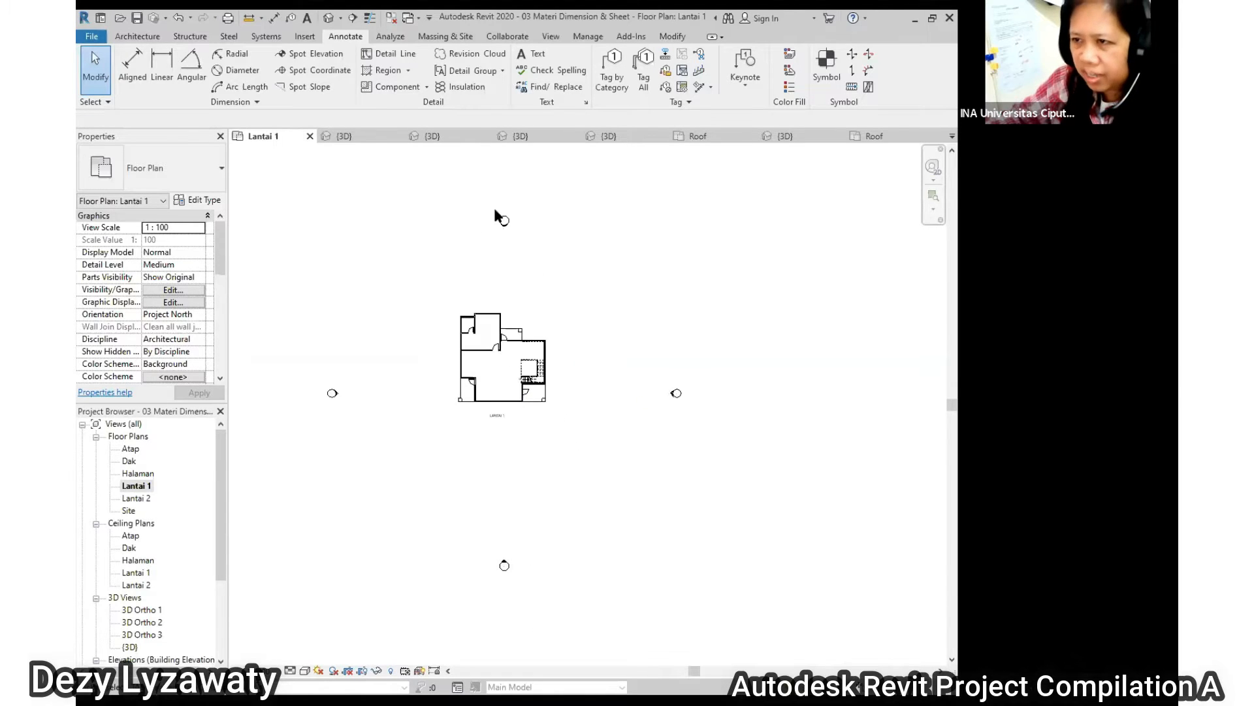
# Open the Lantai 2 floor plan and check its elevation markers against the elevation views listed in the project.
pyautogui.doubleClick(136, 497)
pyautogui.scroll(4, 554, 465)
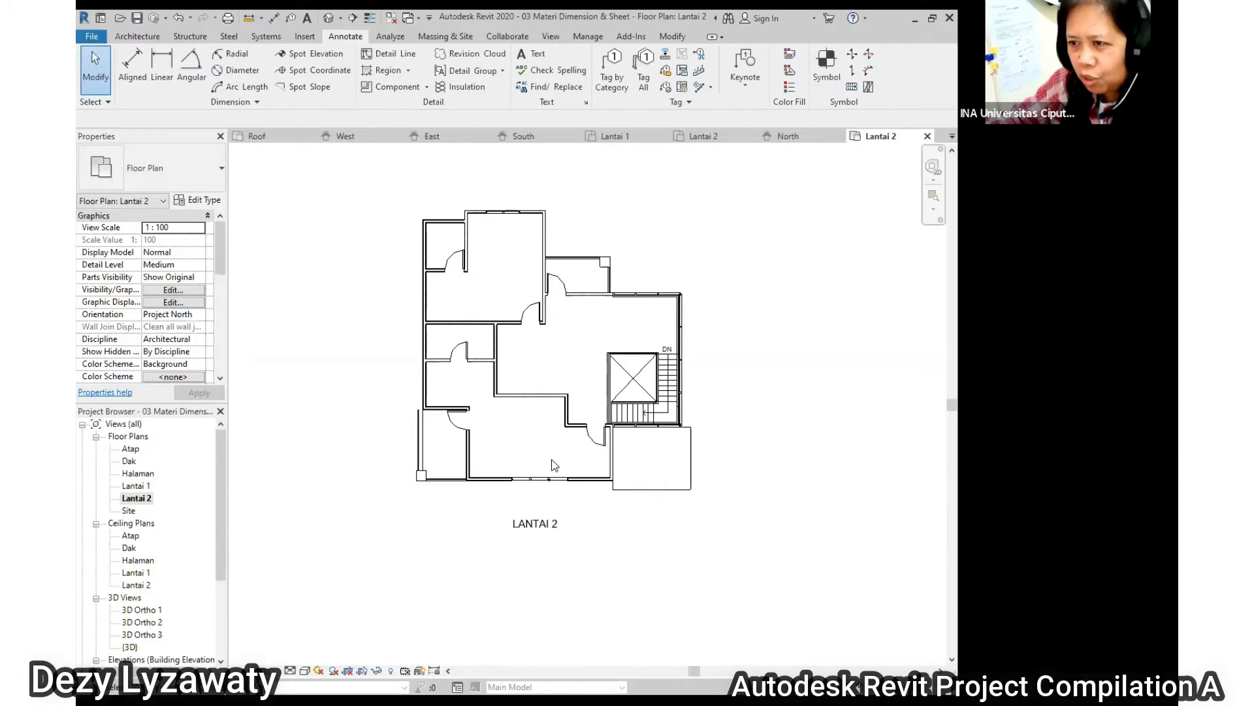
pyautogui.scroll(-3, 493, 225)
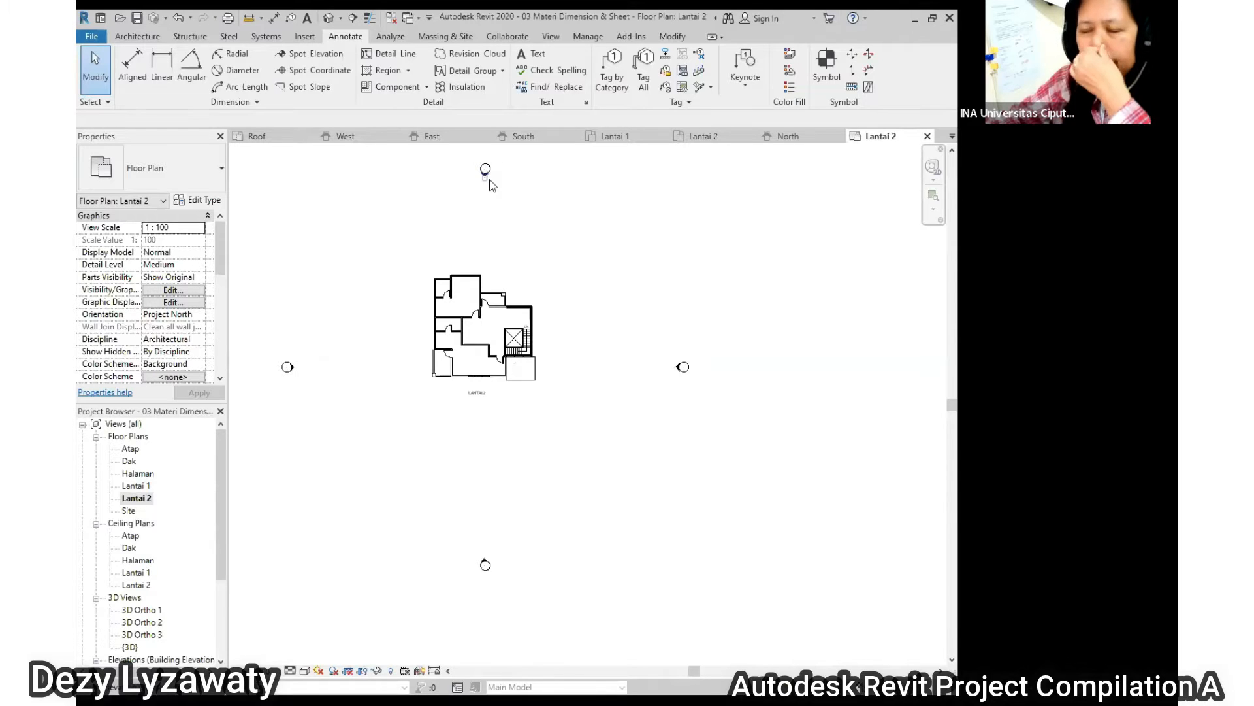
pyautogui.scroll(-3, 542, 301)
pyautogui.scroll(3, 507, 209)
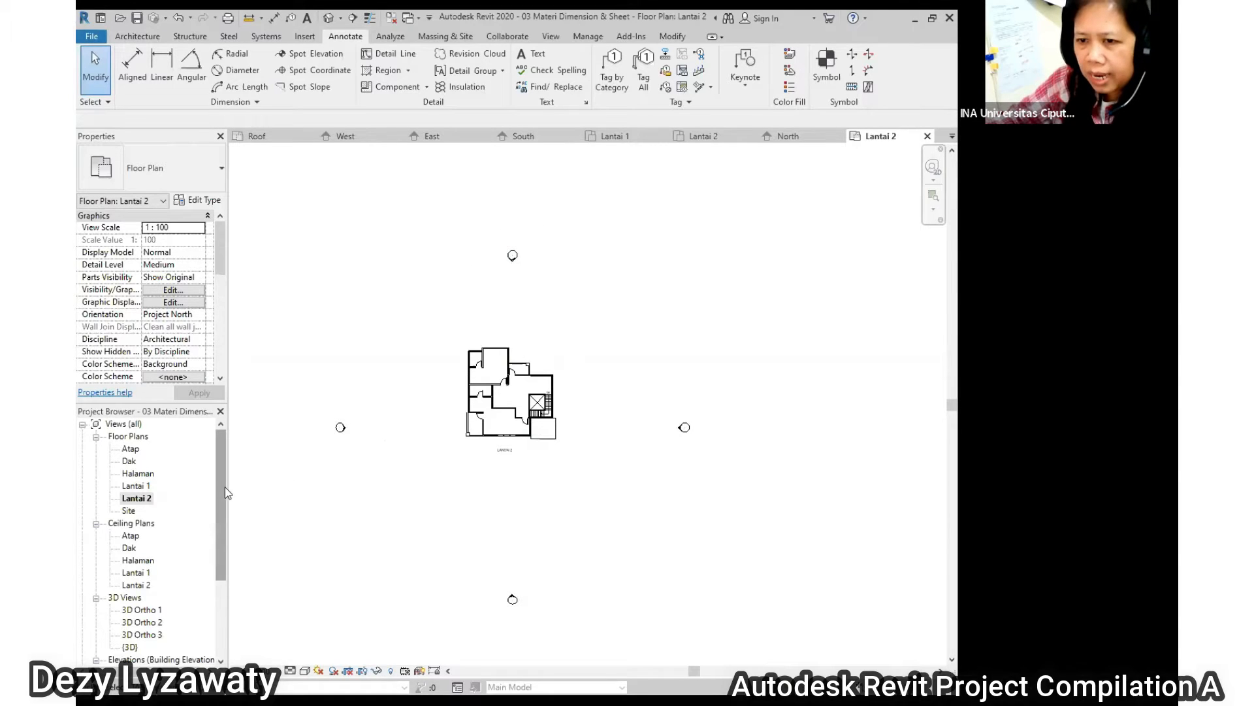
pyautogui.moveTo(225, 487); pyautogui.dragTo(226, 582)
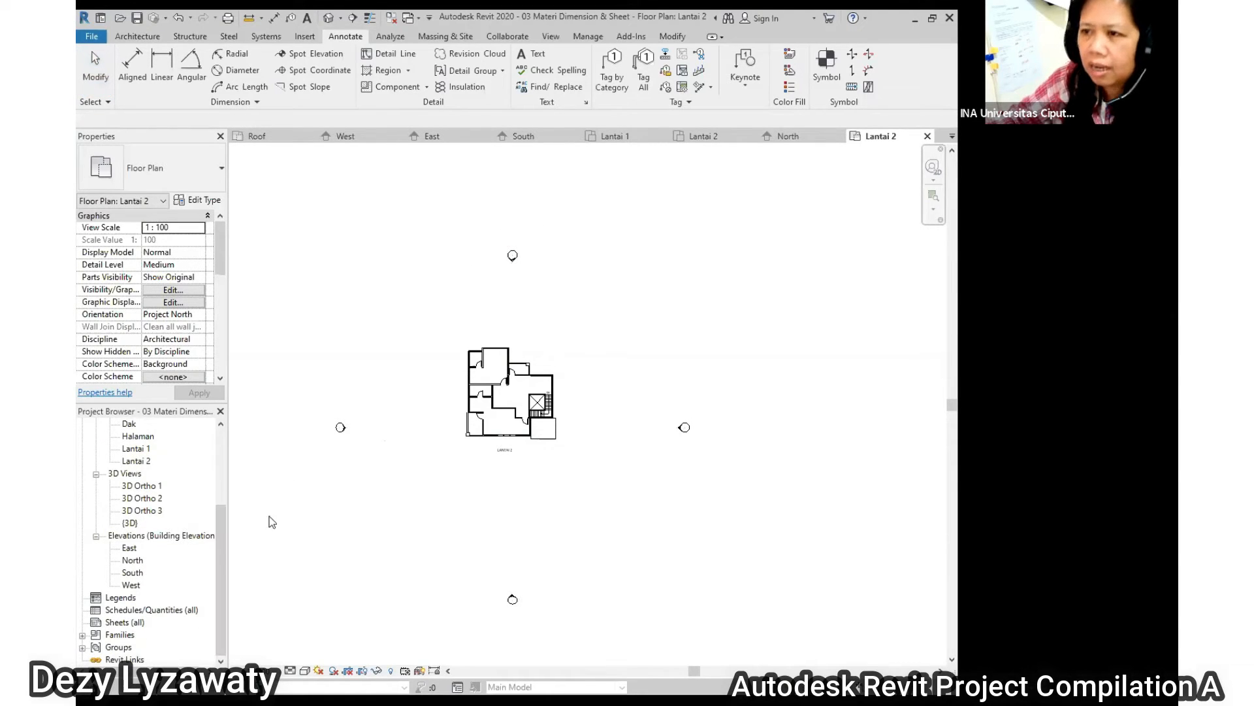
pyautogui.scroll(1, 586, 281)
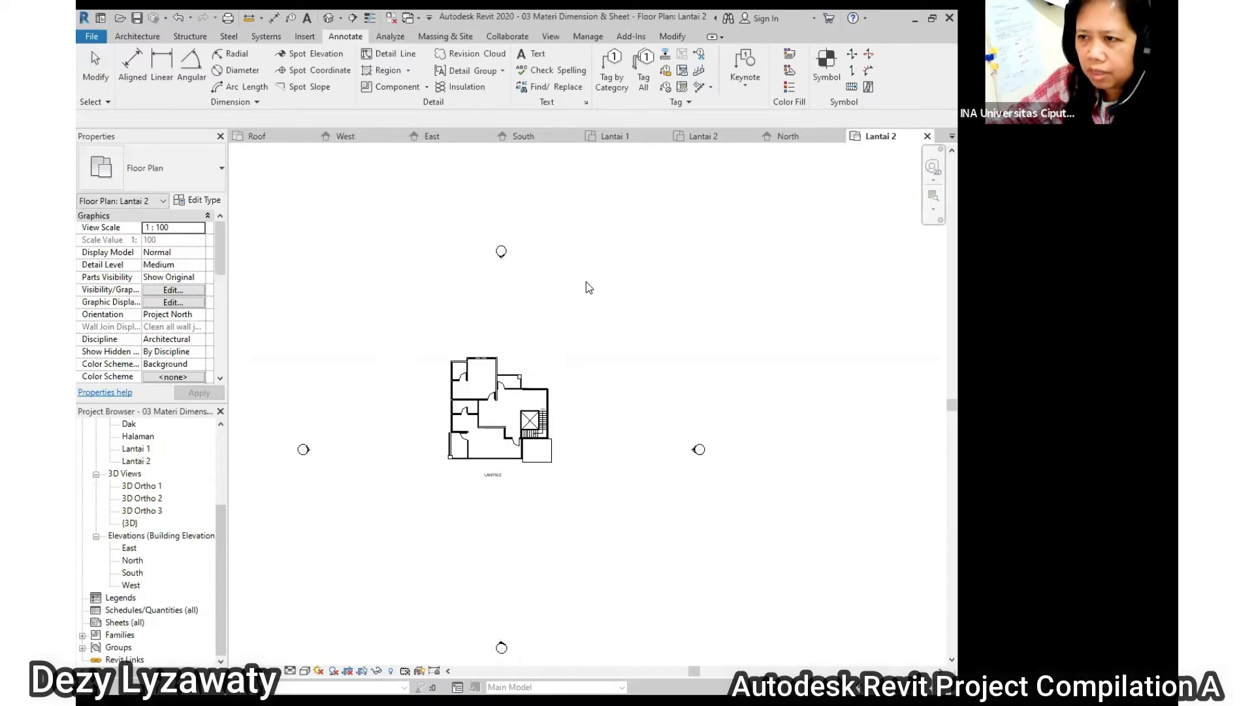
# Move the elevation marker above the Lantai 2 plan down, closer to the house.
pyautogui.scroll(3, 529, 259)
pyautogui.moveTo(433, 211)
pyautogui.mouseDown()
pyautogui.moveTo(565, 334)
pyautogui.moveTo(609, 354)
pyautogui.mouseUp()
pyautogui.moveTo(482, 251)
pyautogui.mouseDown()
pyautogui.moveTo(490, 372)
pyautogui.moveTo(492, 348)
pyautogui.mouseUp()
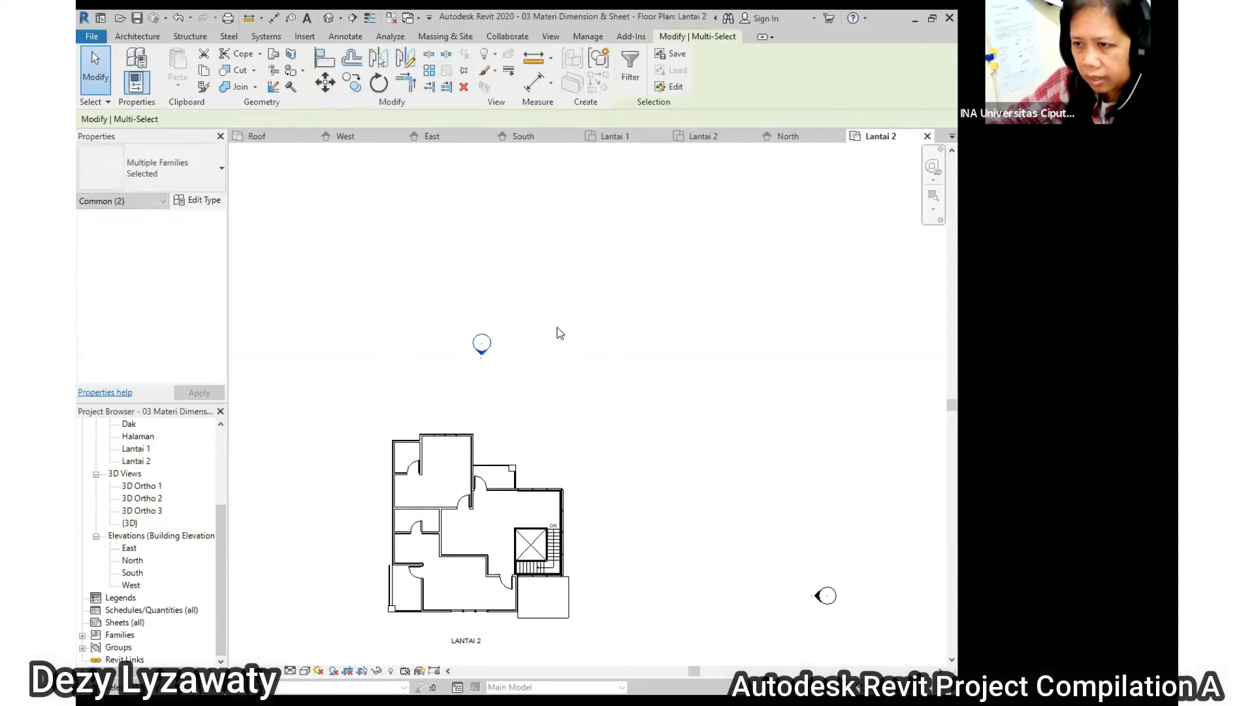
pyautogui.click(560, 331)
# Move the elevation markers on the right, lower and left sides of the Lantai 2 plan inward, closer to the house.
pyautogui.scroll(-3, 560, 331)
pyautogui.moveTo(694, 442)
pyautogui.mouseDown()
pyautogui.moveTo(736, 504)
pyautogui.moveTo(700, 475)
pyautogui.moveTo(629, 468)
pyautogui.mouseUp()
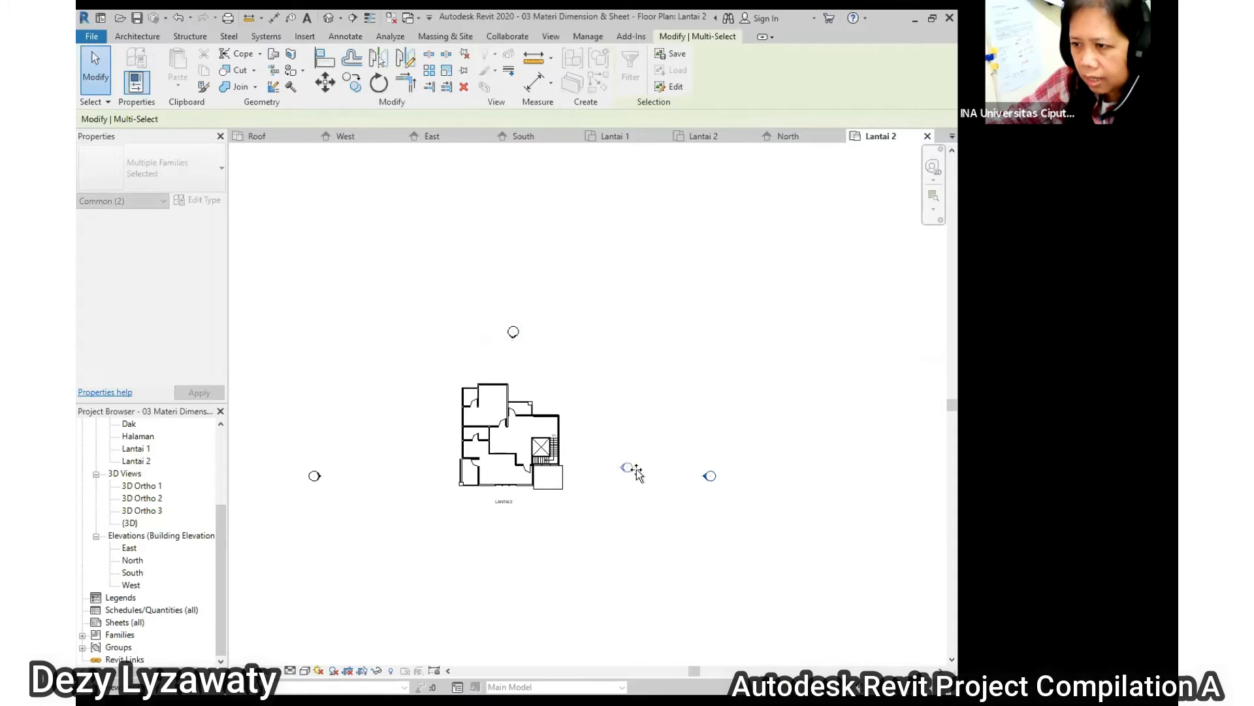
pyautogui.scroll(-3, 637, 475)
pyautogui.moveTo(531, 492); pyautogui.dragTo(531, 436)
pyautogui.moveTo(399, 363)
pyautogui.mouseDown()
pyautogui.moveTo(461, 431)
pyautogui.moveTo(480, 387)
pyautogui.mouseUp()
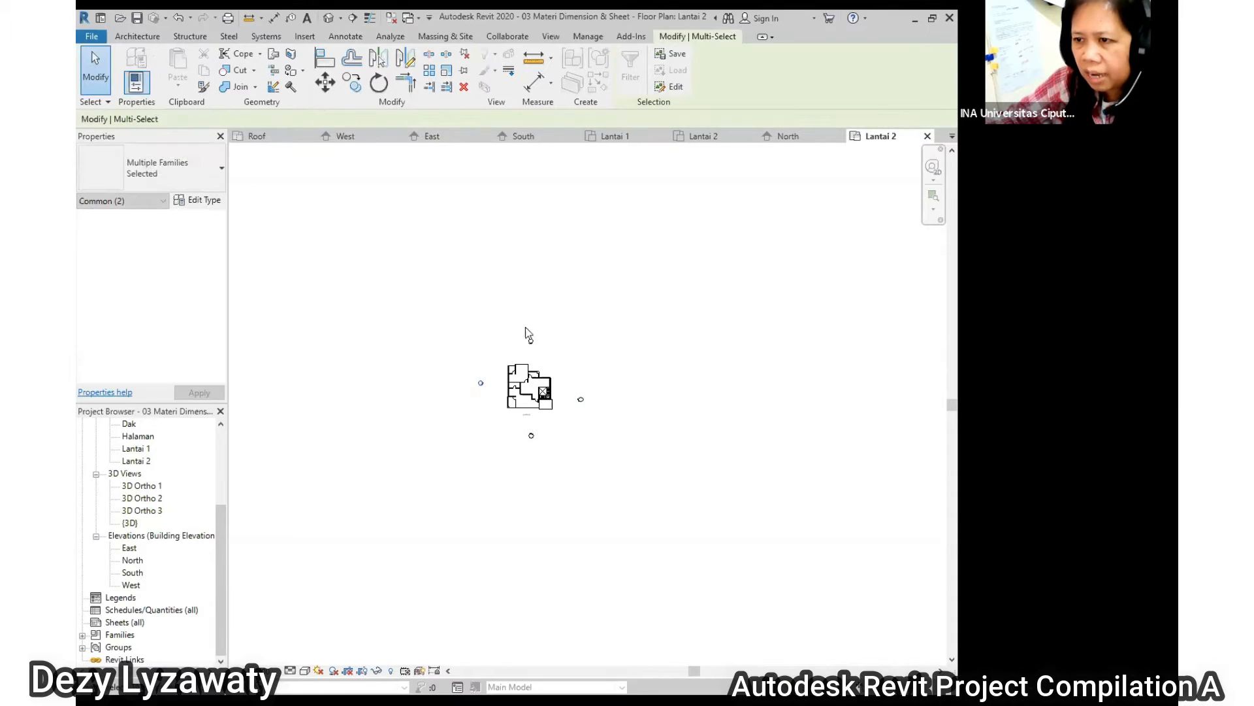
pyautogui.scroll(5, 525, 340)
pyautogui.scroll(-3, 496, 307)
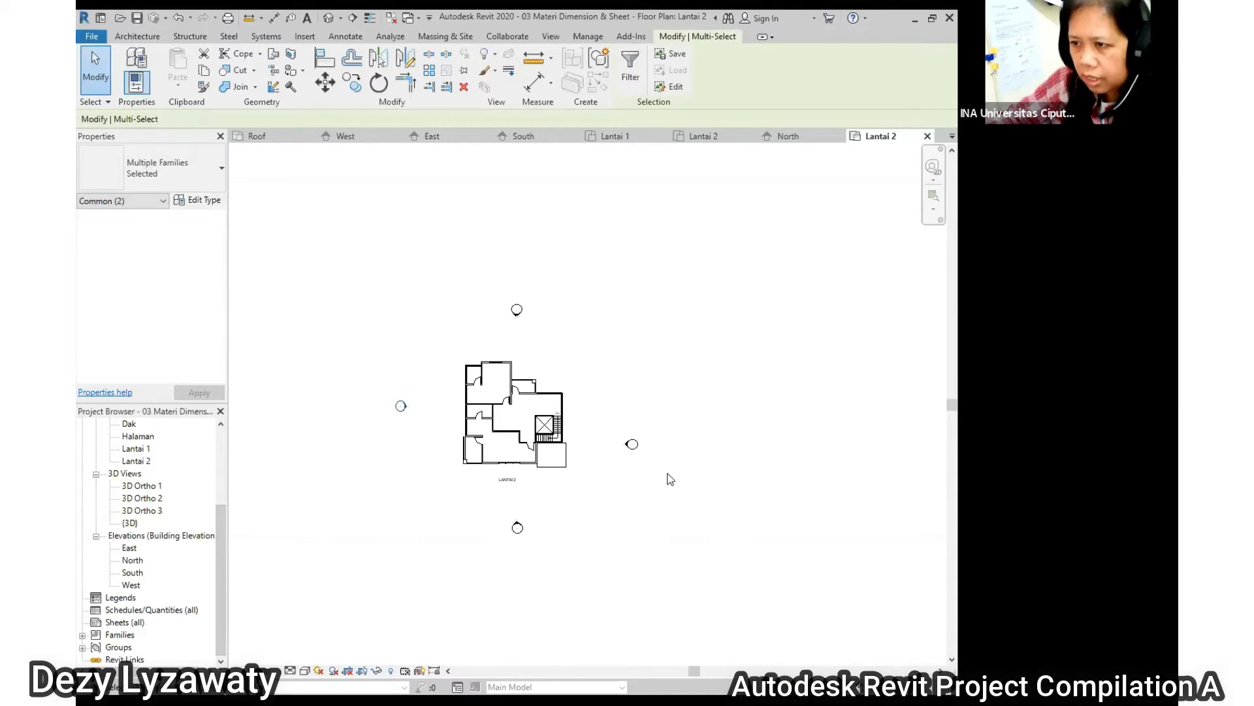
# Move the elevation marker on the right side of the house up, roughly level with the staircase, and deselect it.
pyautogui.scroll(3, 632, 452)
pyautogui.click(661, 425)
pyautogui.moveTo(595, 377); pyautogui.dragTo(665, 448)
pyautogui.click(687, 406)
pyautogui.moveTo(560, 369); pyautogui.dragTo(705, 469)
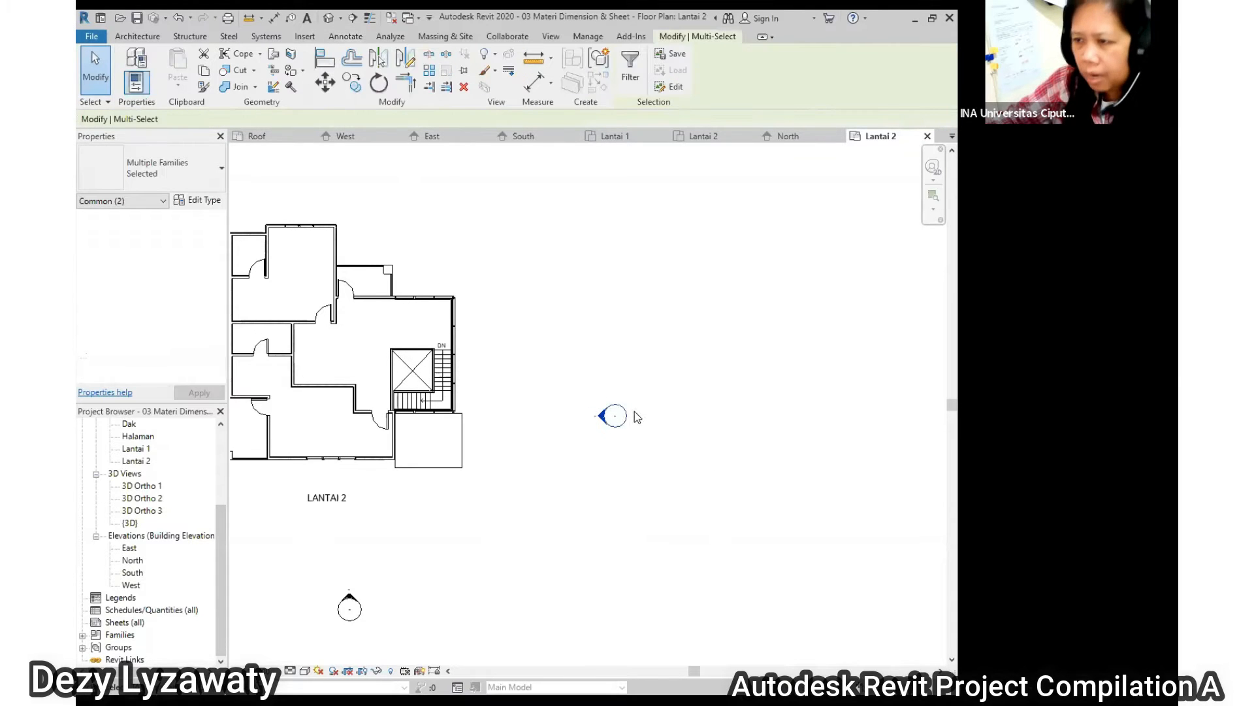
pyautogui.moveTo(627, 412); pyautogui.dragTo(627, 352)
pyautogui.scroll(-2, 629, 360)
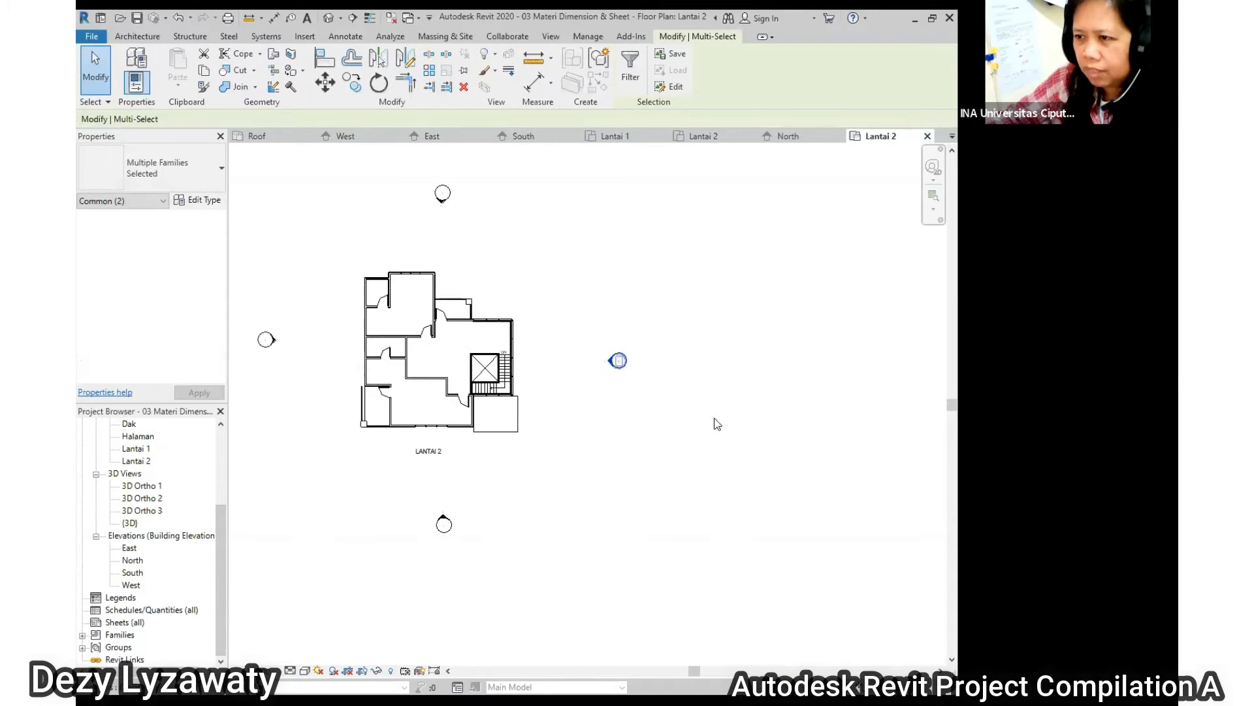
pyautogui.click(717, 421)
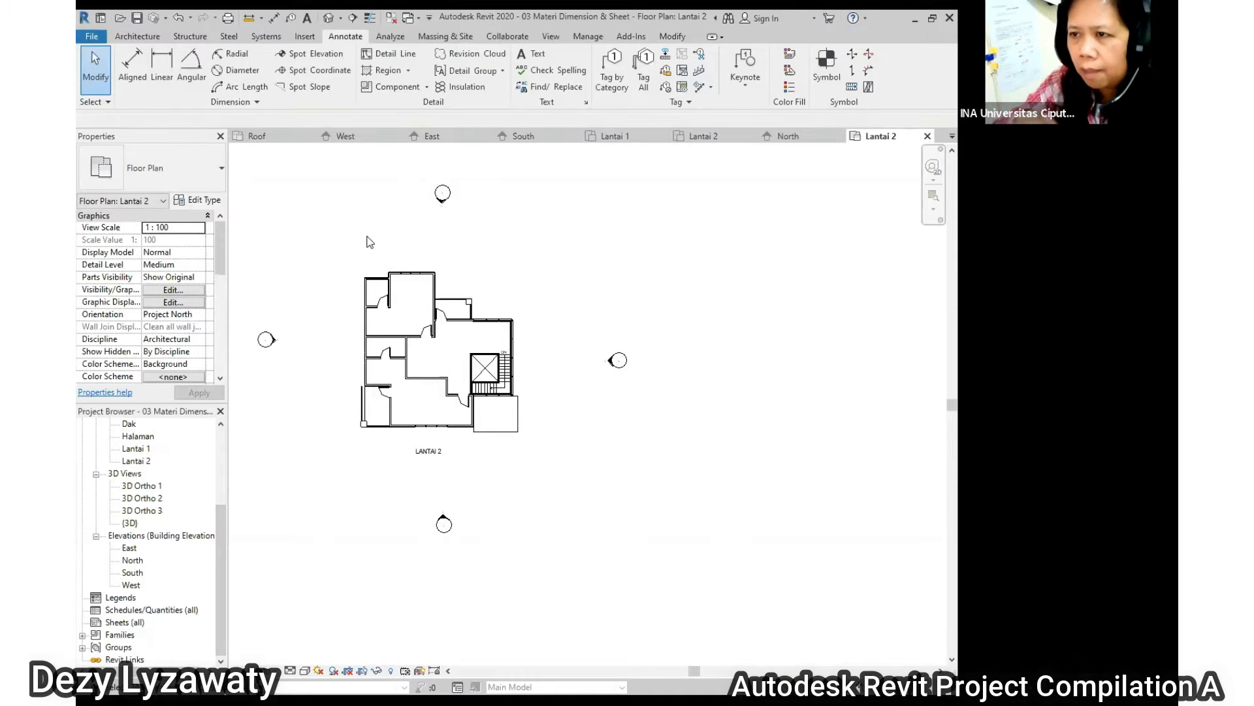
pyautogui.scroll(-2, 621, 302)
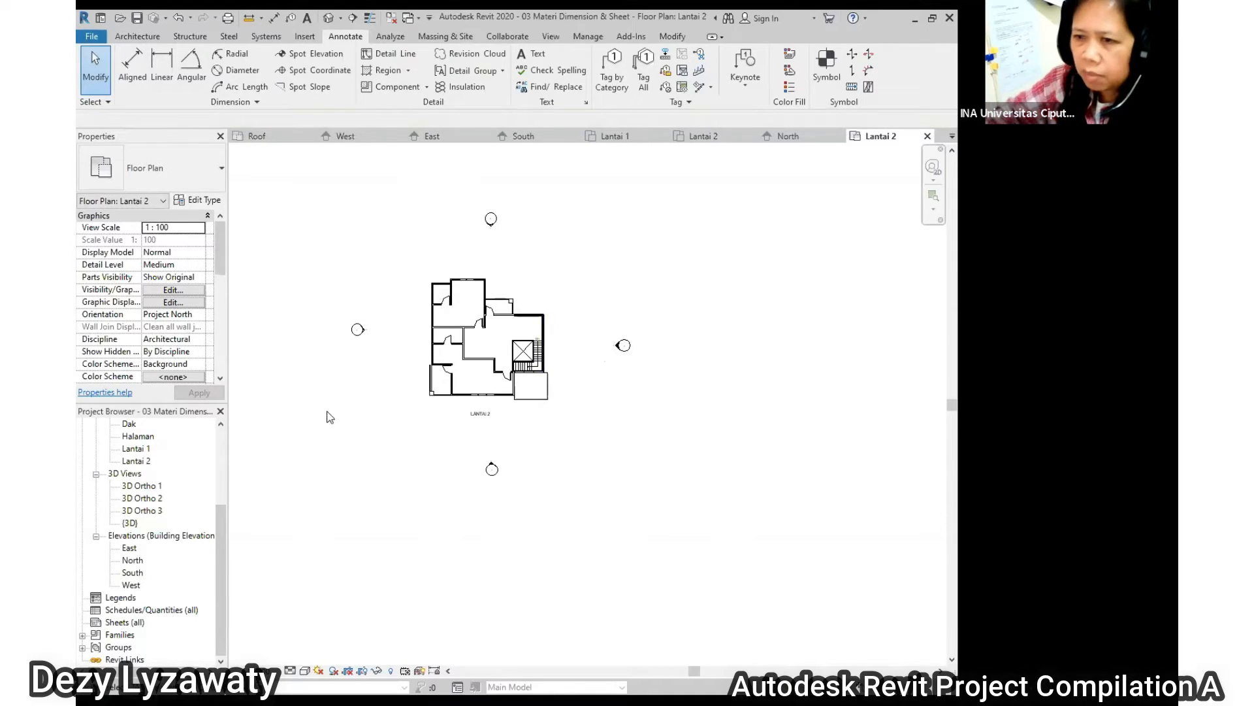
pyautogui.moveTo(223, 530); pyautogui.dragTo(225, 437)
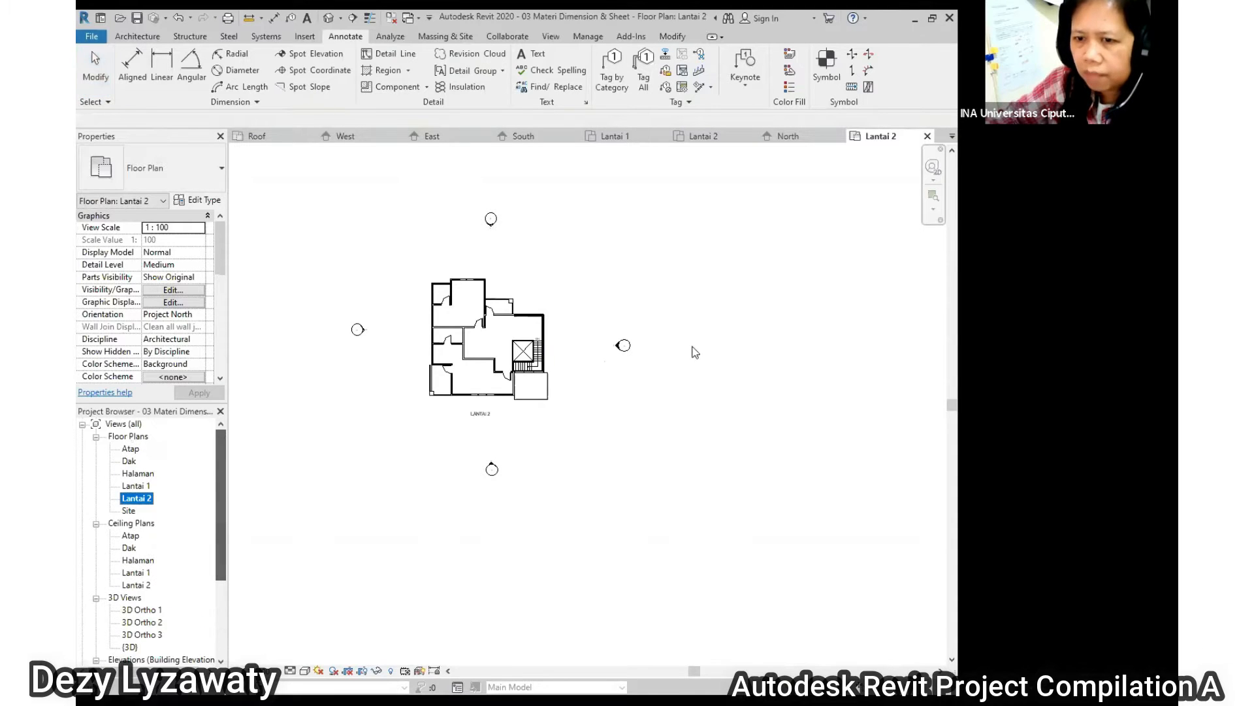
pyautogui.scroll(2, 622, 311)
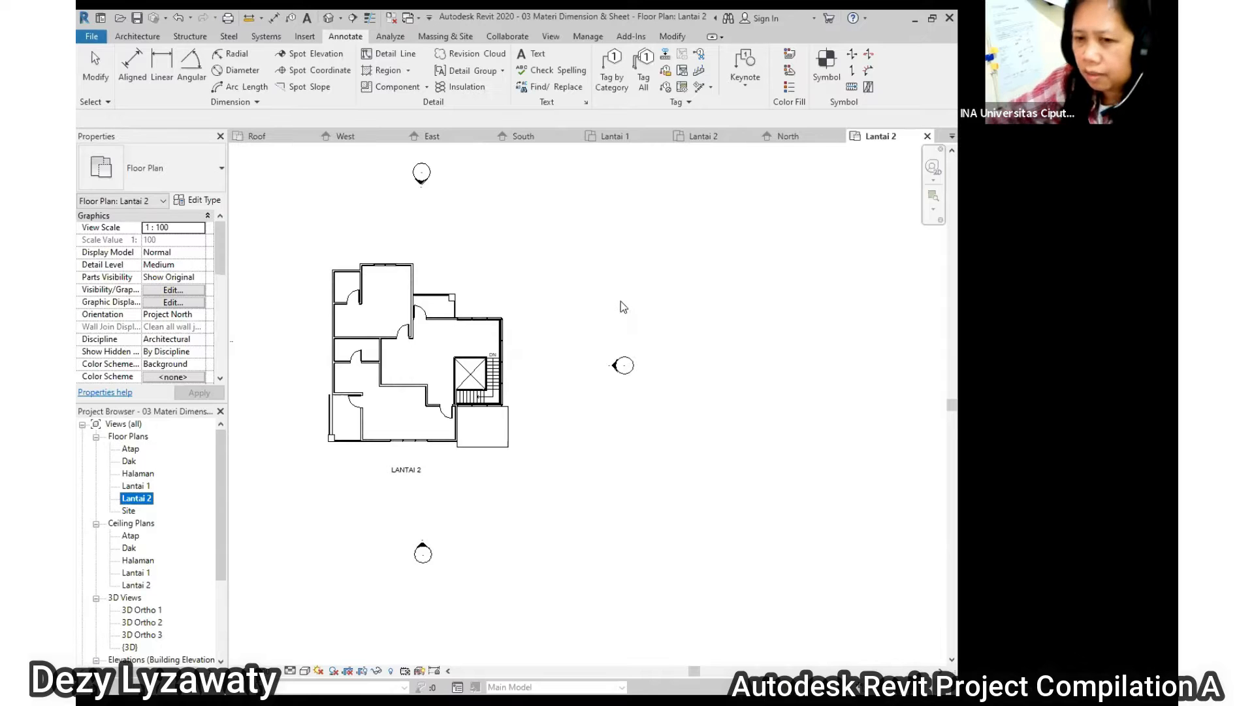
pyautogui.scroll(-3, 731, 357)
pyautogui.scroll(5, 557, 311)
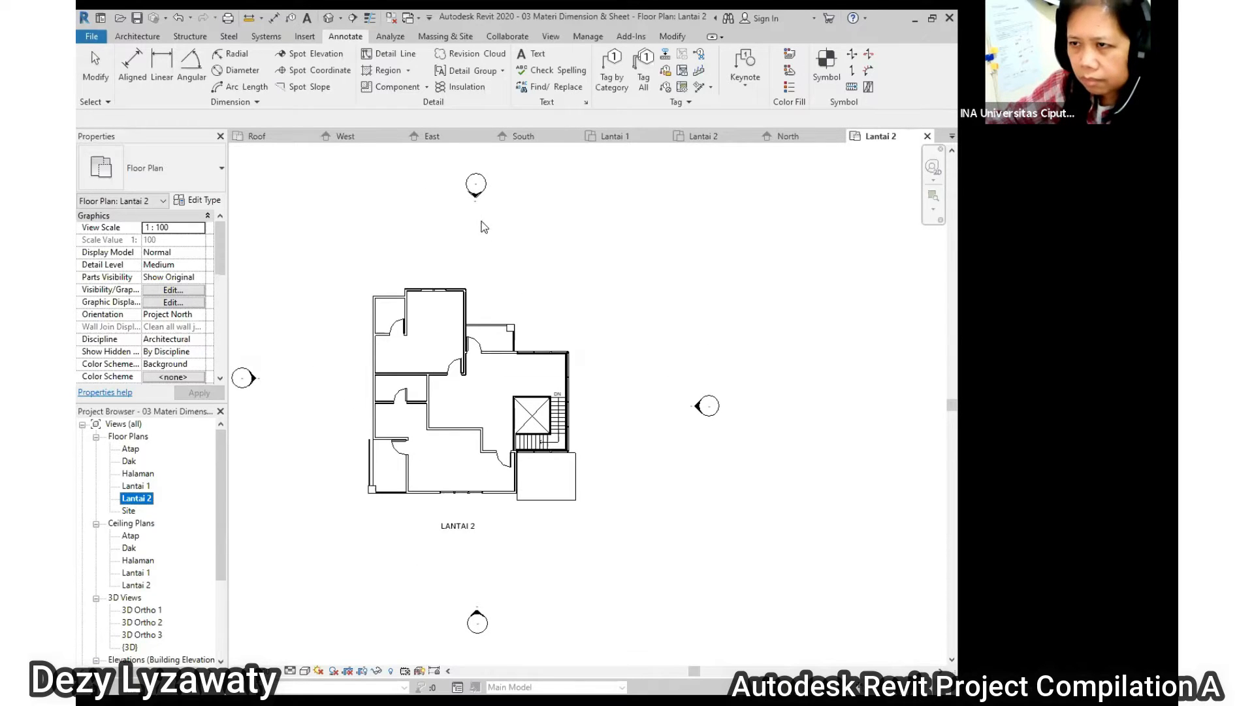
# Open the Lantai 1 floor plan and hide only the elevation marker above the house, using Hide in View by Elements.
pyautogui.doubleClick(136, 485)
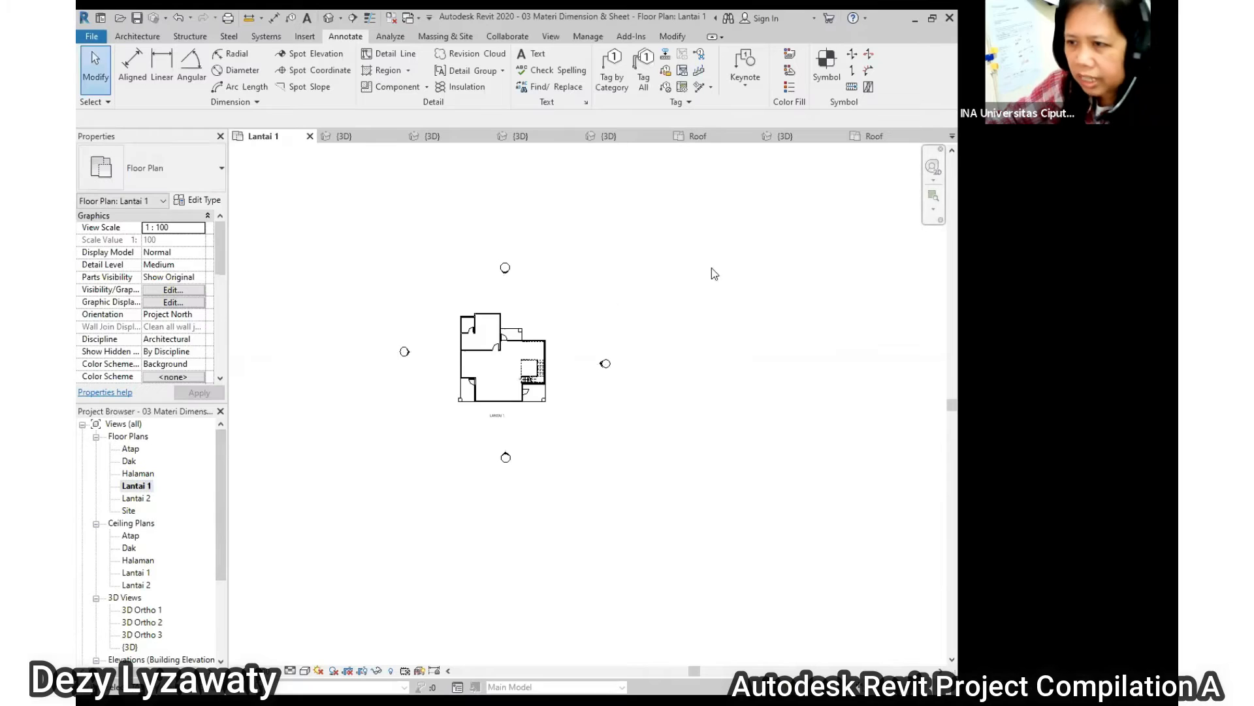
pyautogui.scroll(3, 503, 271)
pyautogui.scroll(2, 503, 249)
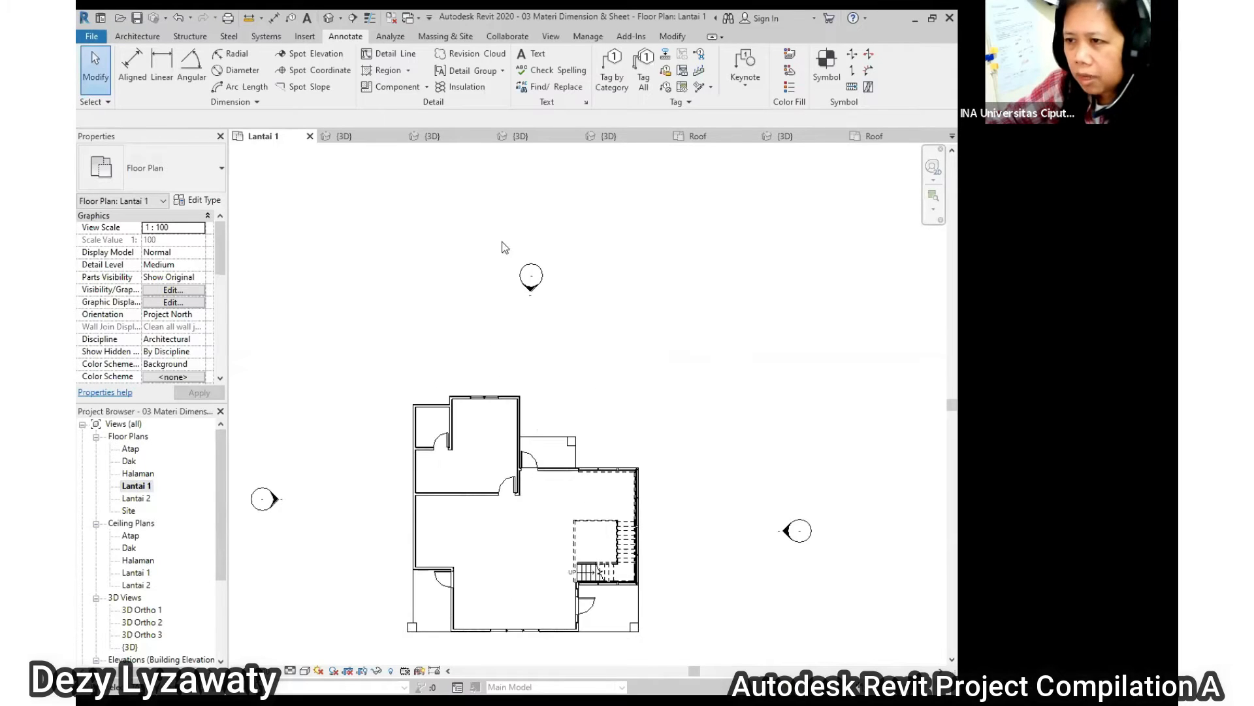
pyautogui.scroll(2, 526, 236)
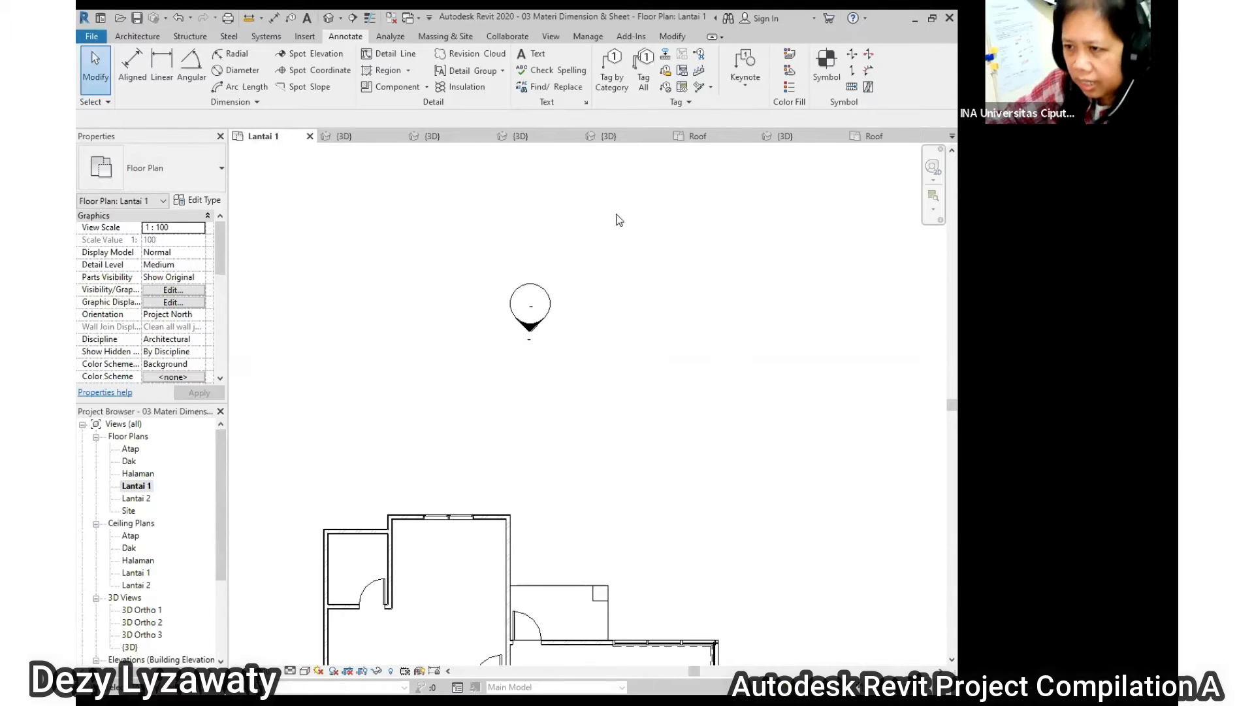
pyautogui.moveTo(462, 248); pyautogui.dragTo(643, 413)
pyautogui.click(552, 317)
pyautogui.moveTo(449, 222); pyautogui.dragTo(633, 385)
pyautogui.rightClick(547, 318)
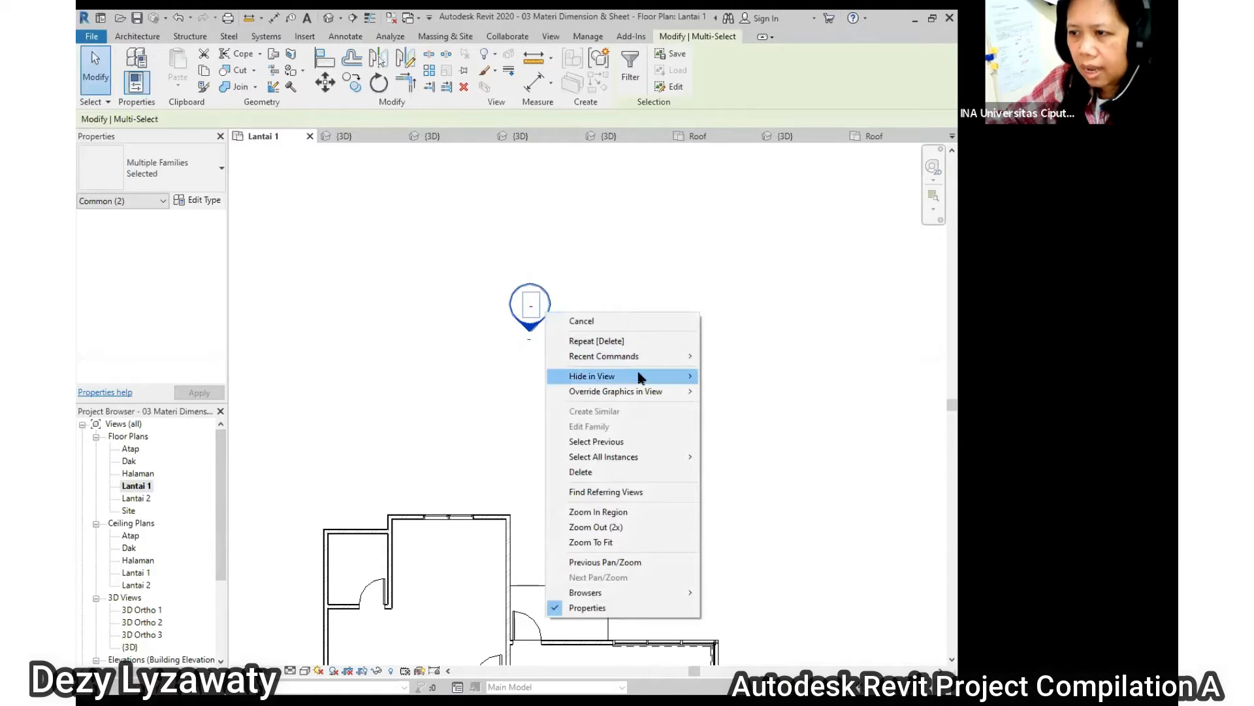
pyautogui.moveTo(641, 377)
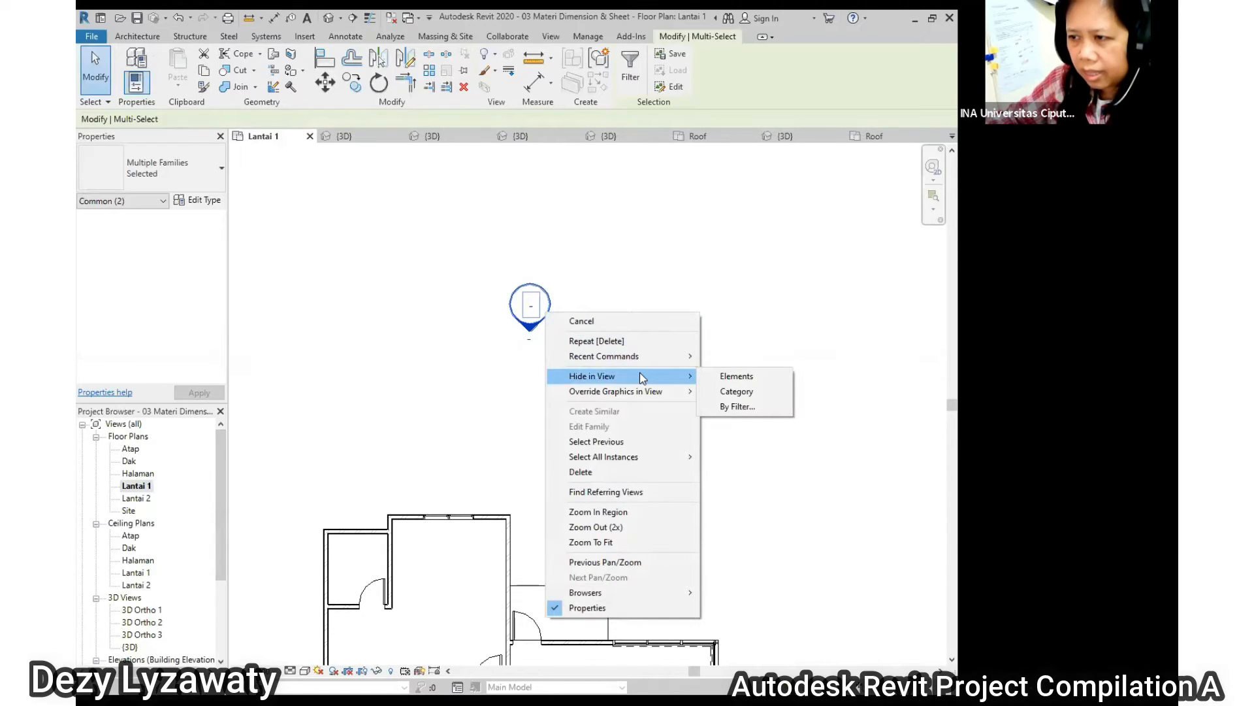
pyautogui.click(762, 378)
# Hide all remaining elevation markers in the Lantai 1 view by category, based on the marker to the right of the house.
pyautogui.scroll(-4, 466, 193)
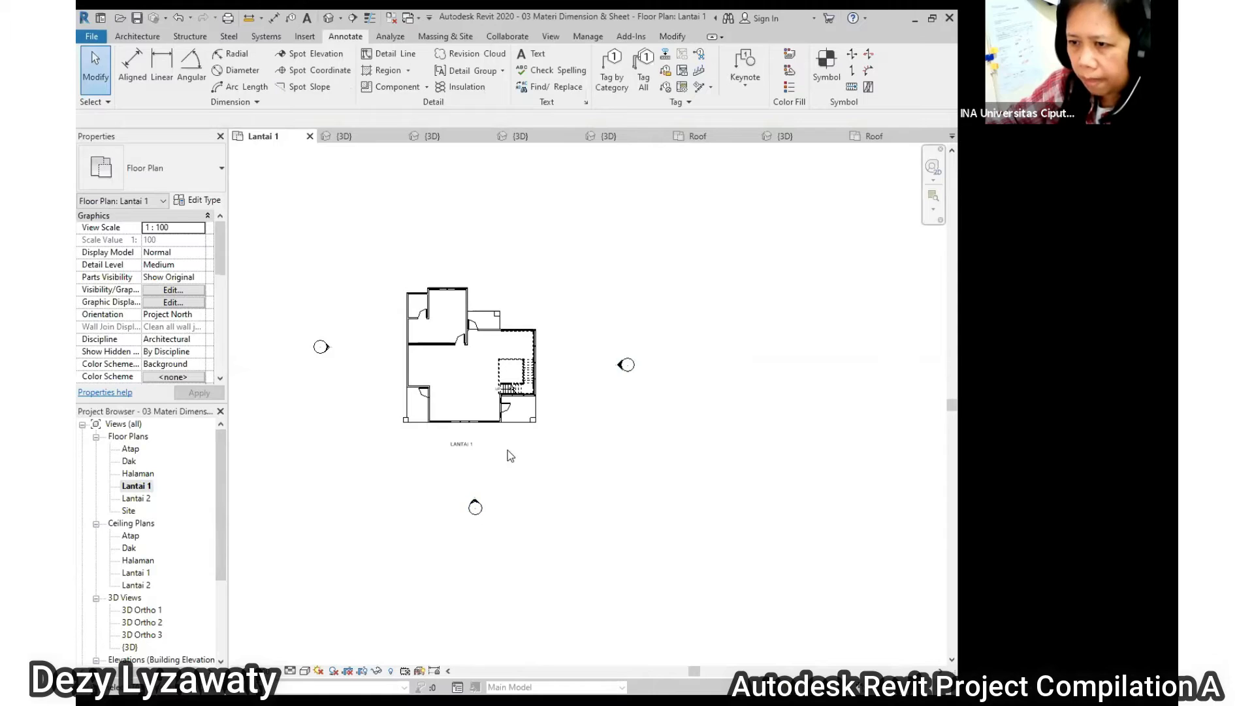
pyautogui.scroll(1, 508, 451)
pyautogui.moveTo(602, 313); pyautogui.dragTo(708, 387)
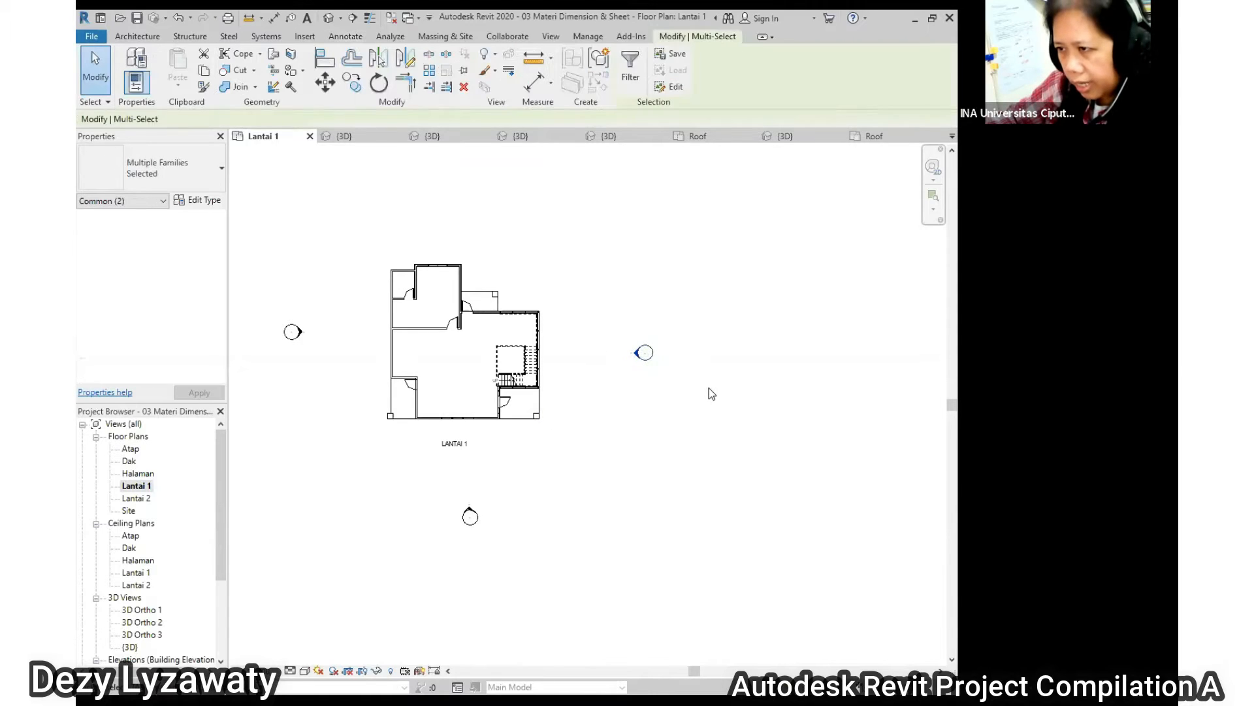
pyautogui.rightClick(676, 352)
pyautogui.moveTo(735, 421)
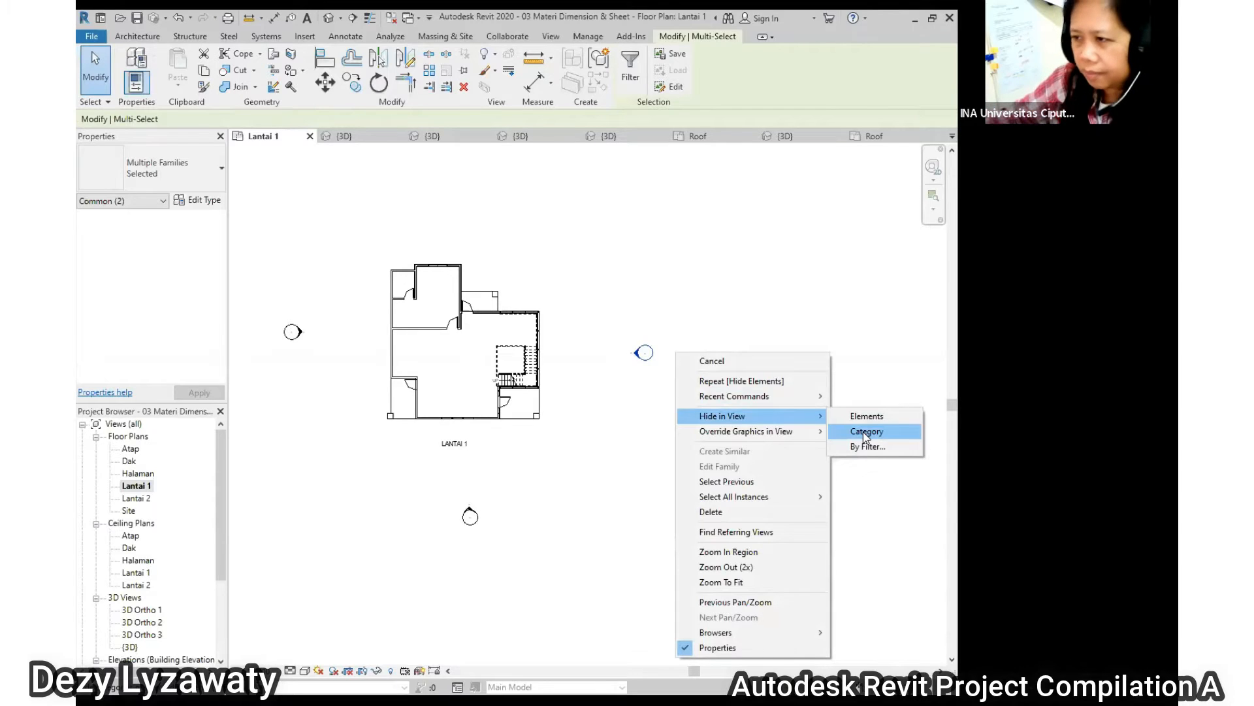
pyautogui.click(865, 431)
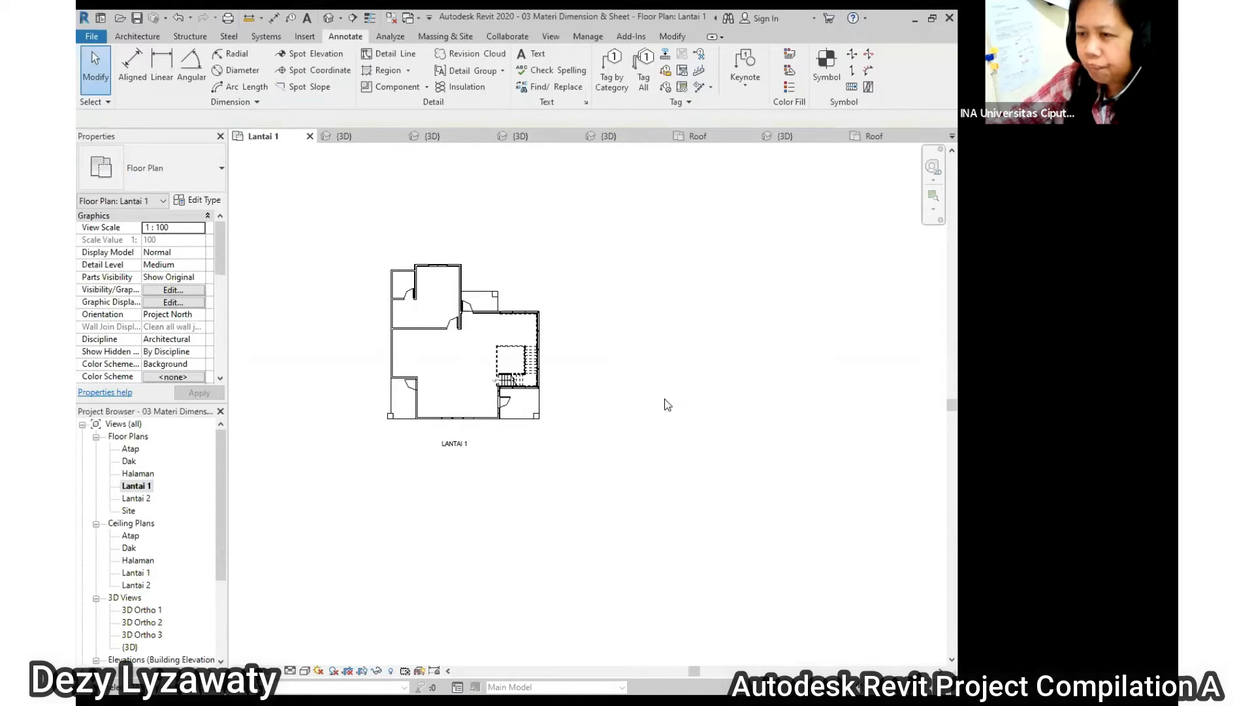
# Turn on Reveal Hidden Elements in the Lantai 1 floor plan.
pyautogui.scroll(-1, 666, 403)
pyautogui.scroll(3, 440, 394)
pyautogui.scroll(-1, 542, 391)
pyautogui.scroll(1, 797, 439)
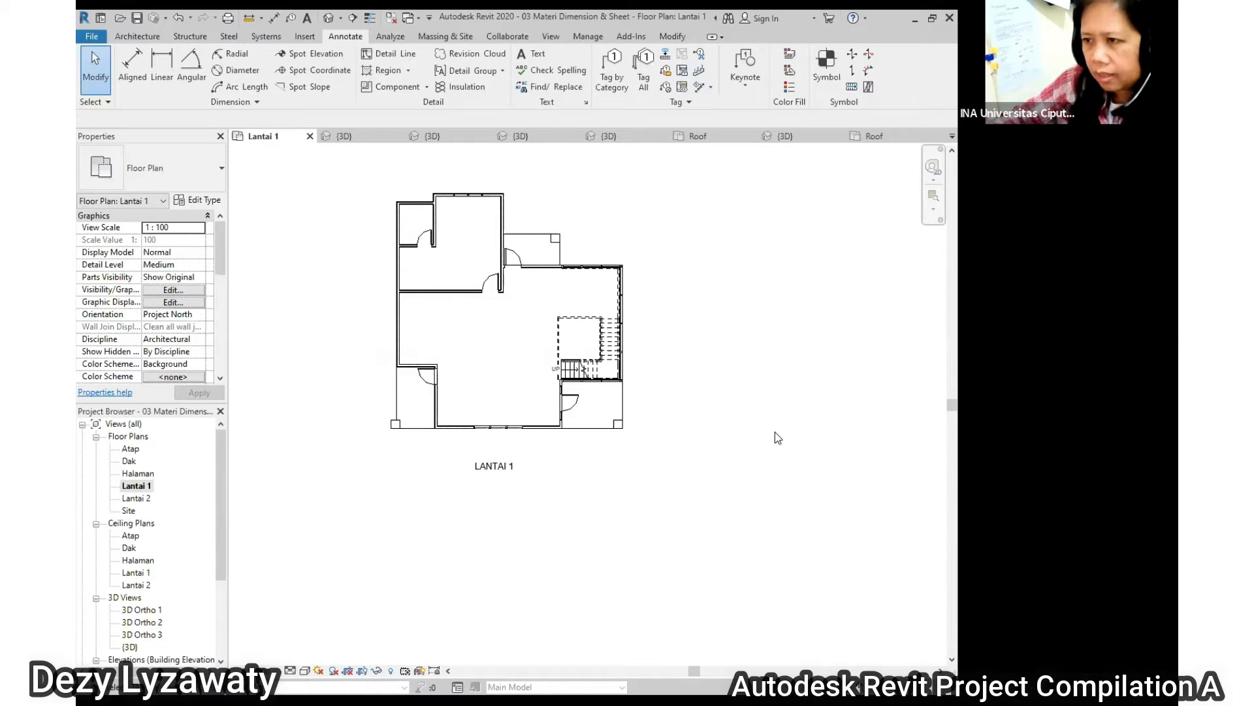
pyautogui.click(391, 673)
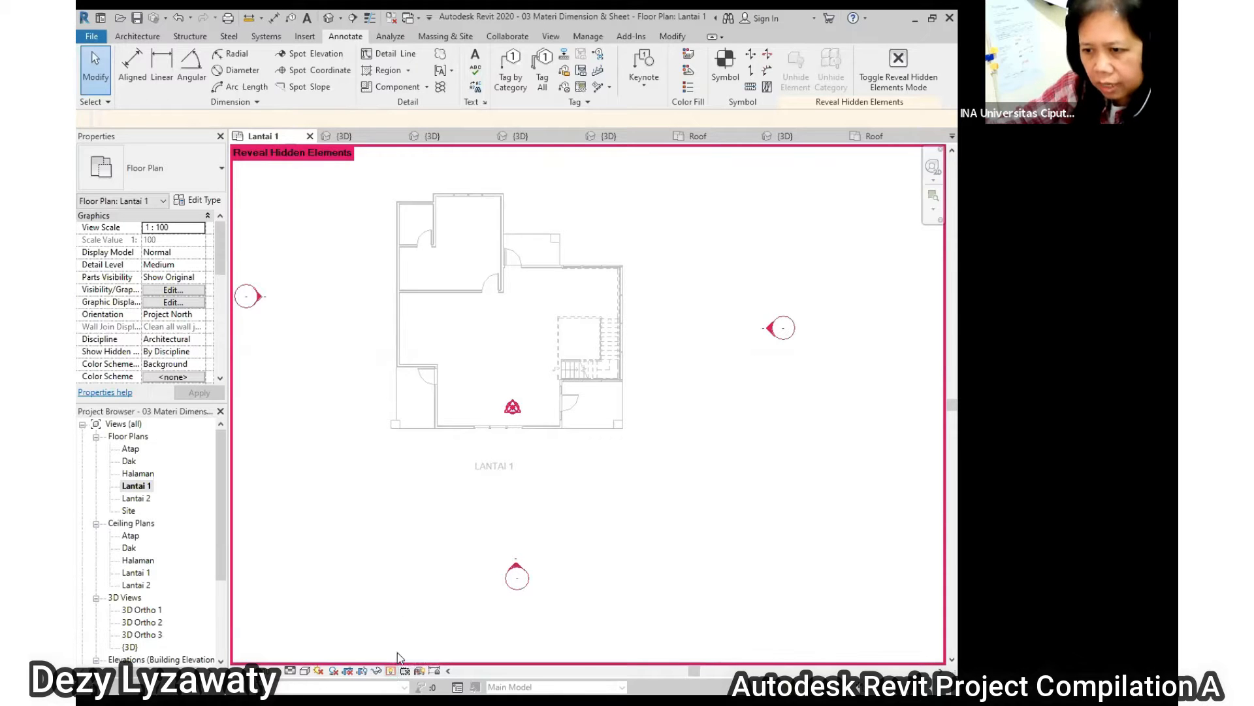
# Unhide the elevation marker above the house in the Lantai 1 view, using the Elements option.
pyautogui.scroll(-2, 434, 386)
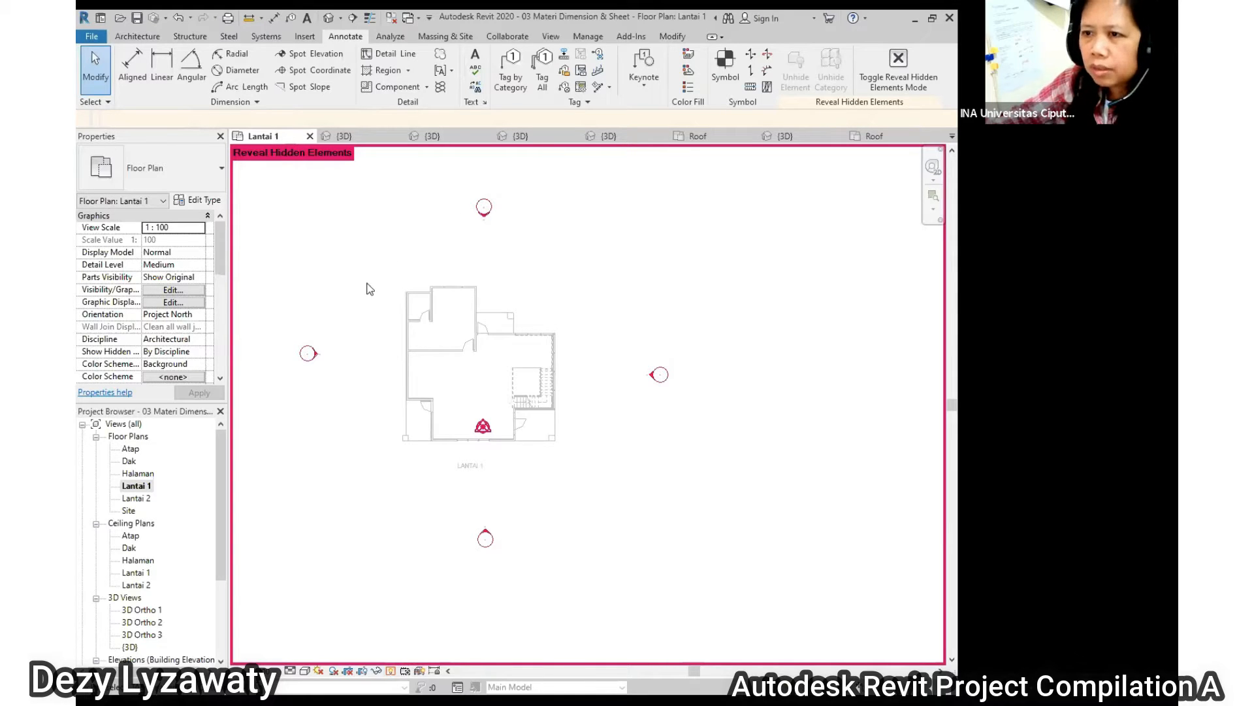
pyautogui.moveTo(432, 182); pyautogui.dragTo(522, 249)
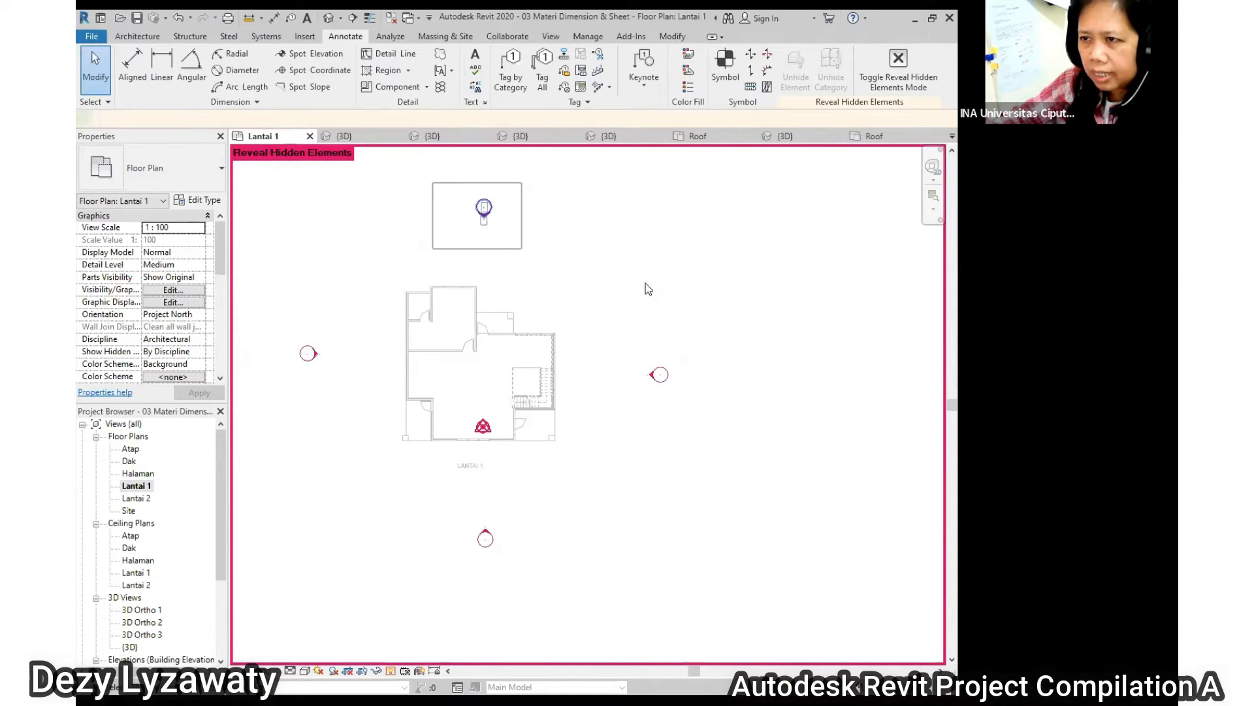
pyautogui.rightClick(548, 254)
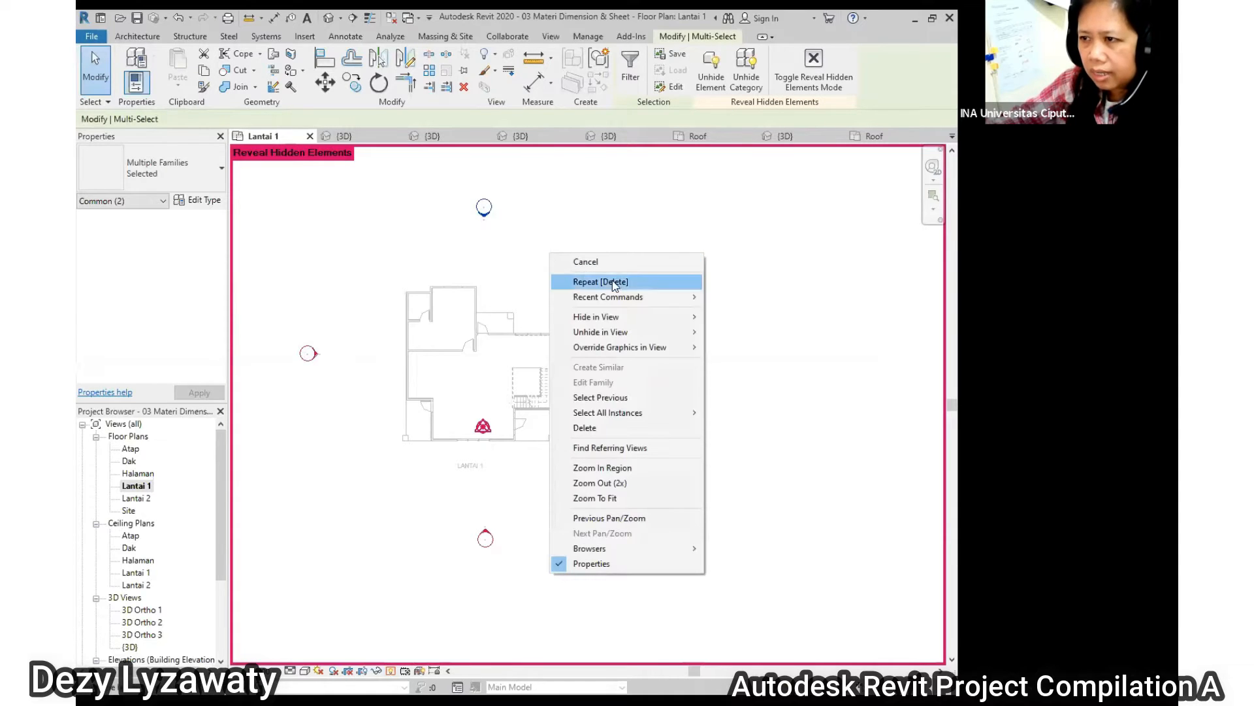
pyautogui.moveTo(629, 336)
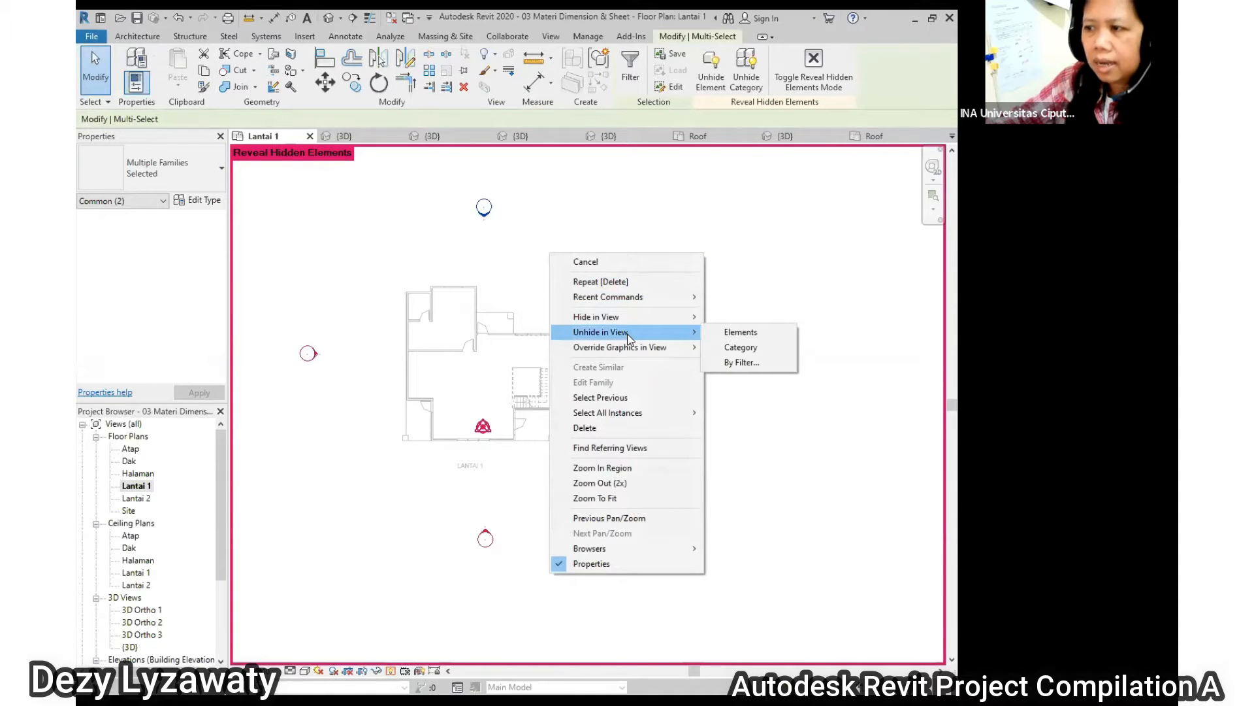
pyautogui.click(744, 336)
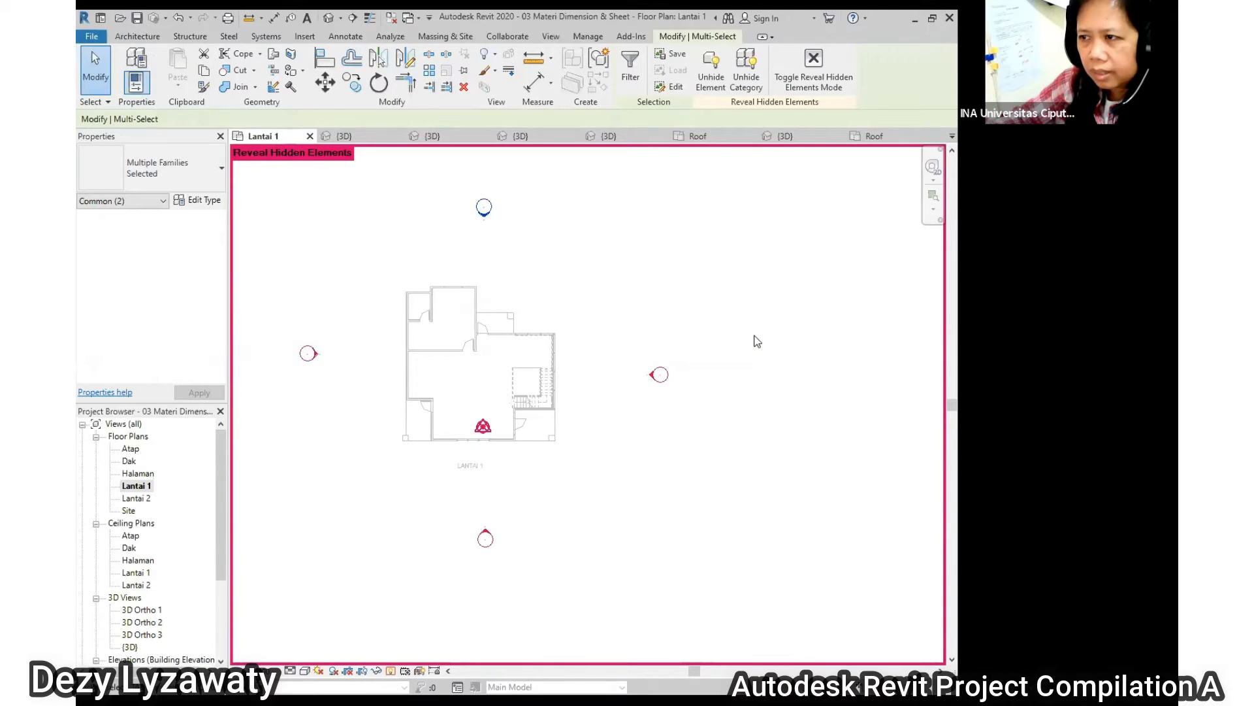
# Reselect the elevation marker above the house and check which Unhide in View options it offers.
pyautogui.click(754, 336)
pyautogui.moveTo(468, 189); pyautogui.dragTo(517, 243)
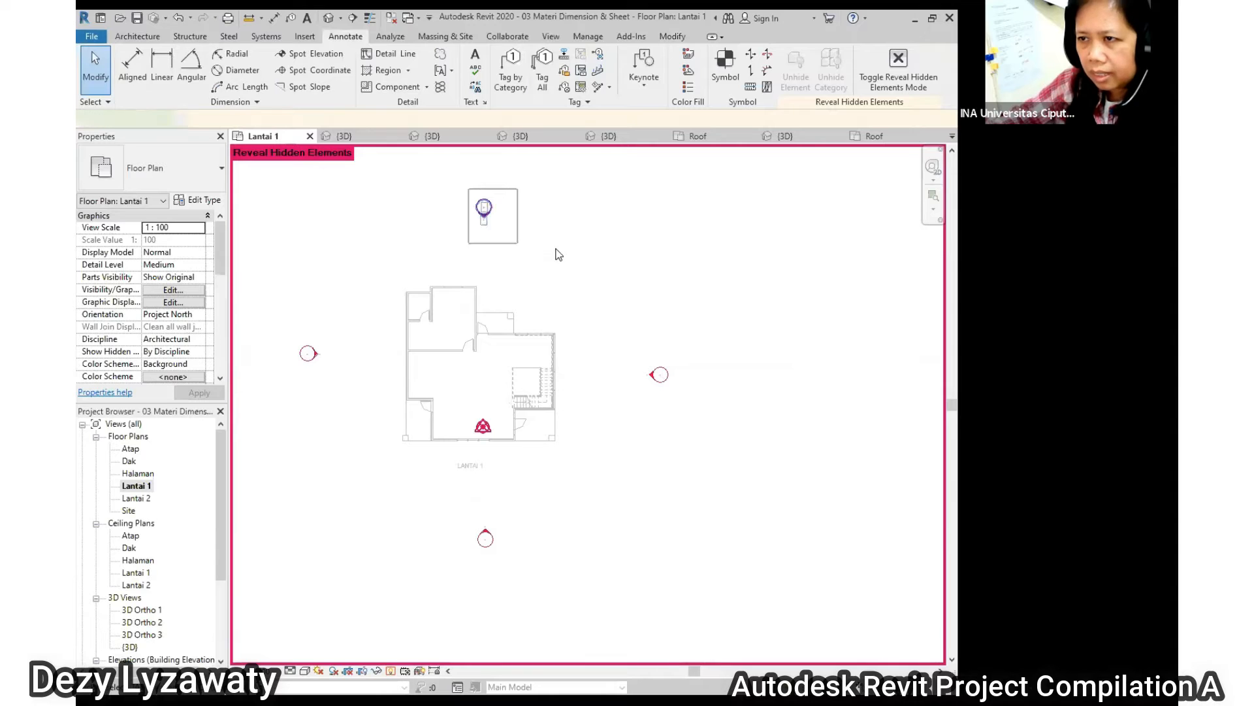
pyautogui.rightClick(558, 253)
pyautogui.moveTo(693, 329)
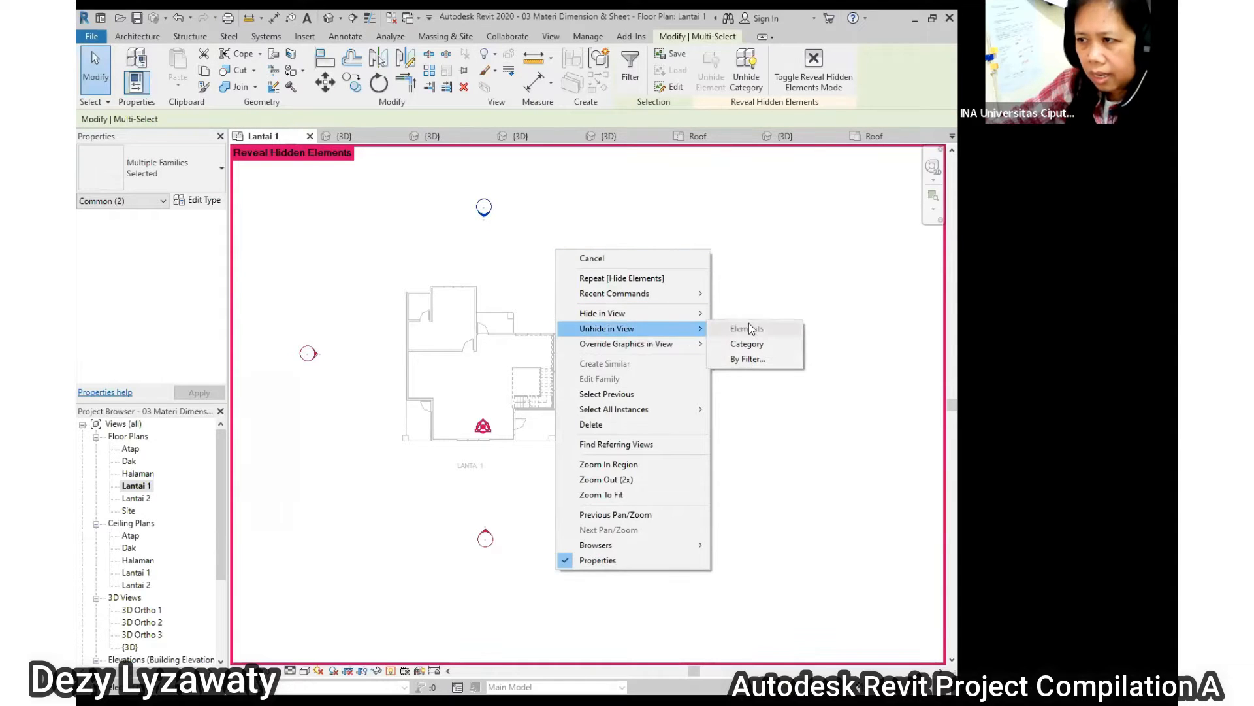
pyautogui.click(746, 260)
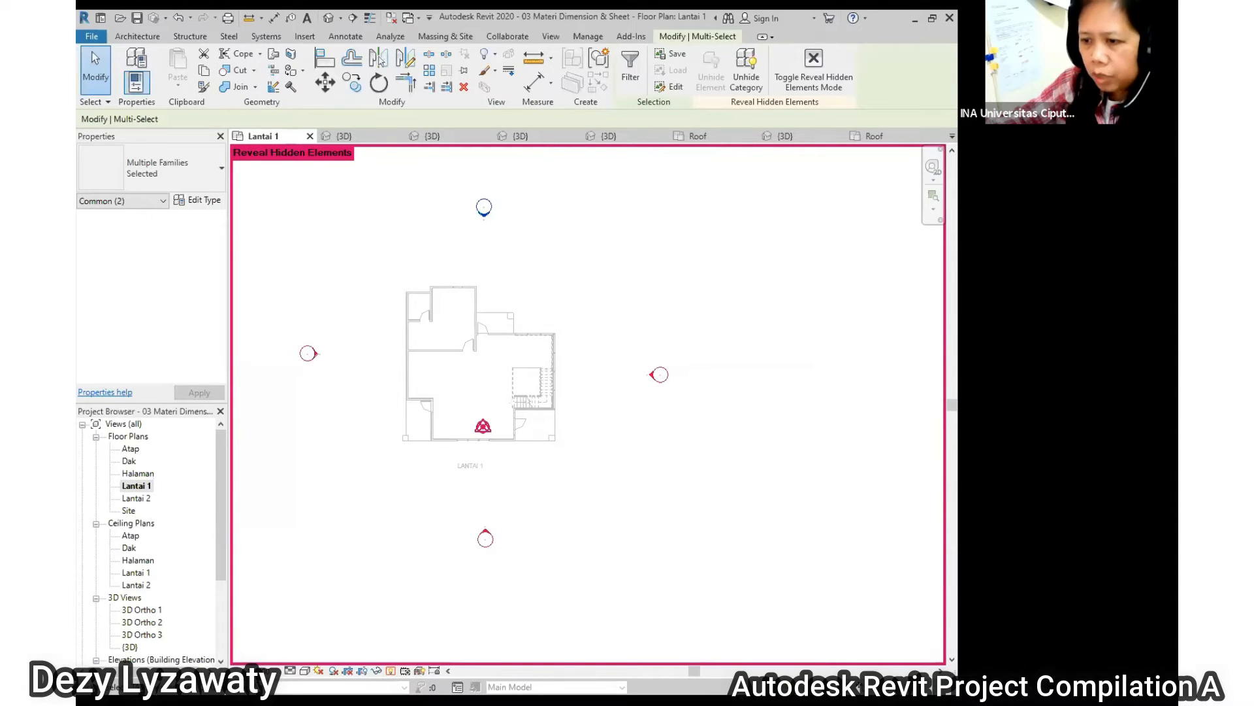
# Check the Lantai 1 floor plan with Reveal Hidden Elements turned off, and turn the mode back on.
pyautogui.click(392, 673)
pyautogui.click(649, 298)
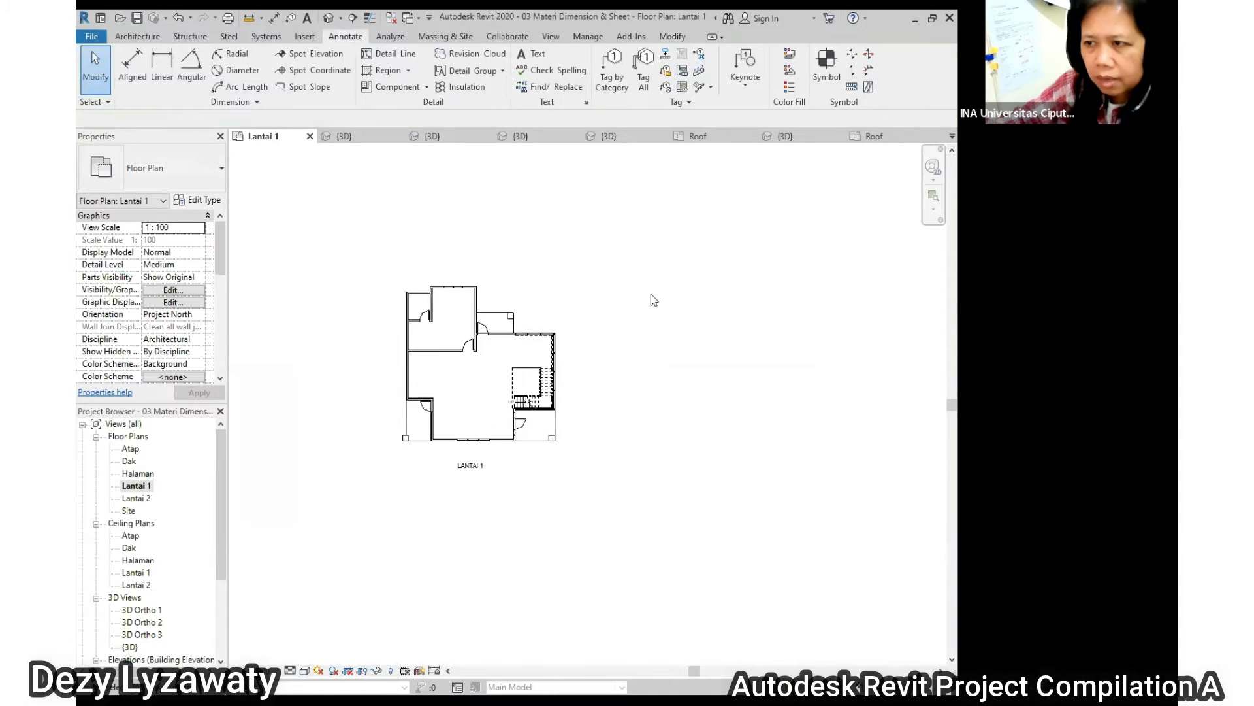
pyautogui.scroll(-1, 650, 300)
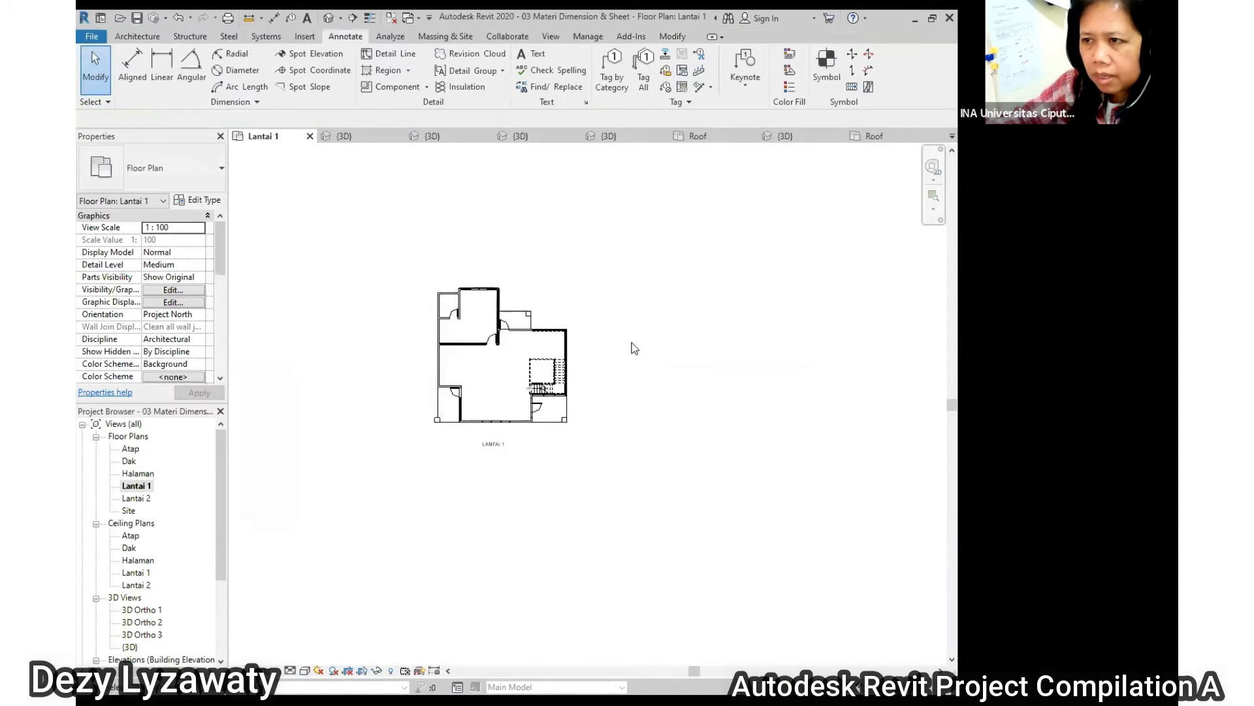
pyautogui.click(390, 671)
# Unhide all elevation markers in Lantai 1 by category, based on the marker above the house, and exit Reveal Hidden Elements mode.
pyautogui.moveTo(467, 168)
pyautogui.mouseDown()
pyautogui.moveTo(562, 225)
pyautogui.moveTo(567, 257)
pyautogui.mouseUp()
pyautogui.rightClick(531, 241)
pyautogui.moveTo(670, 315)
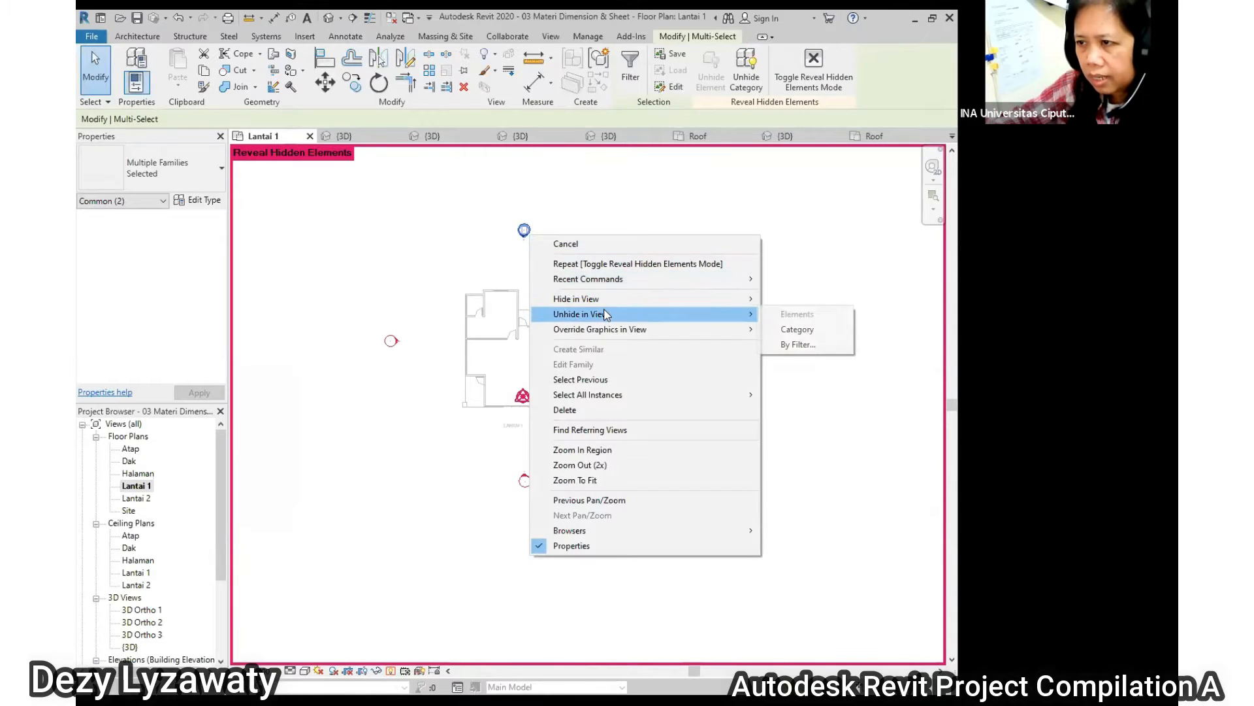
pyautogui.click(809, 330)
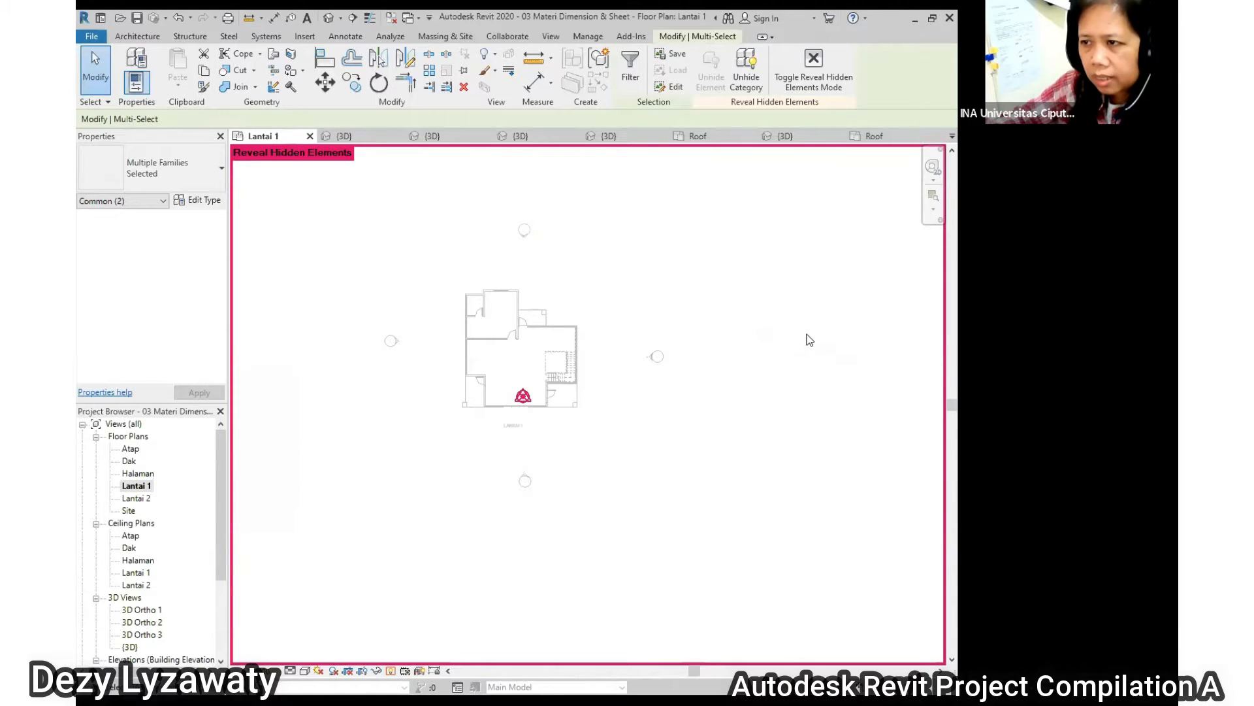
pyautogui.click(518, 504)
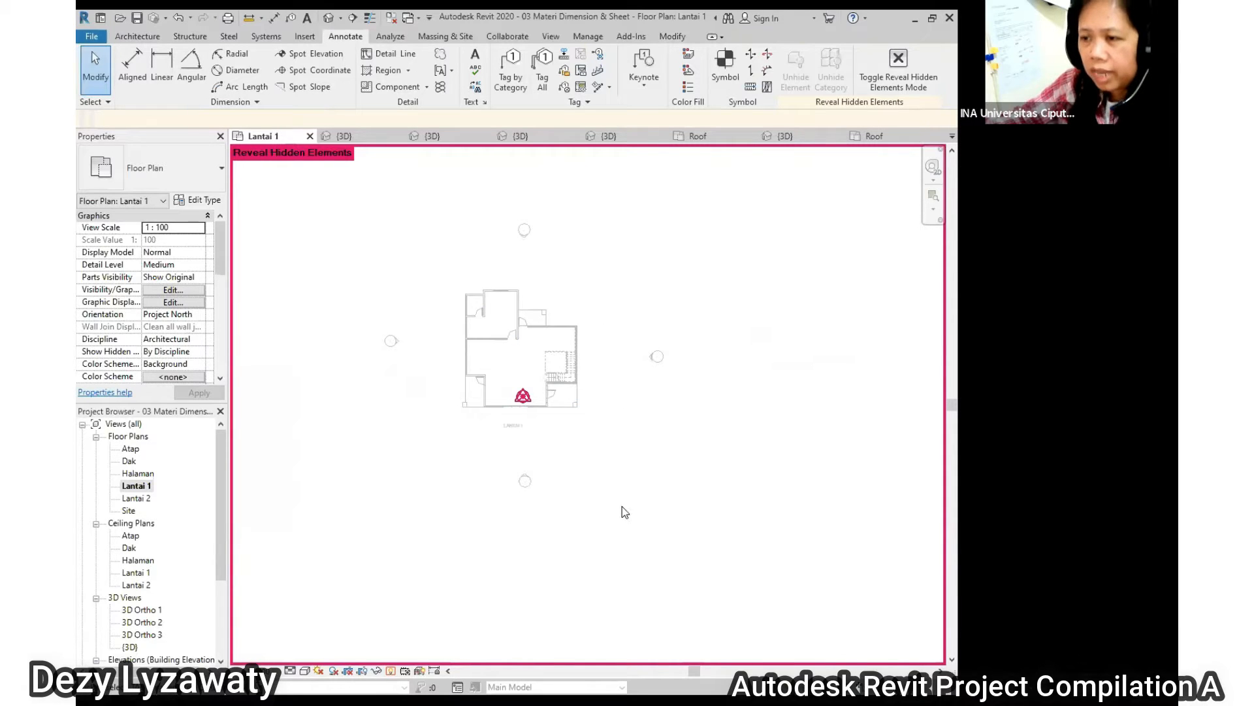
pyautogui.click(390, 673)
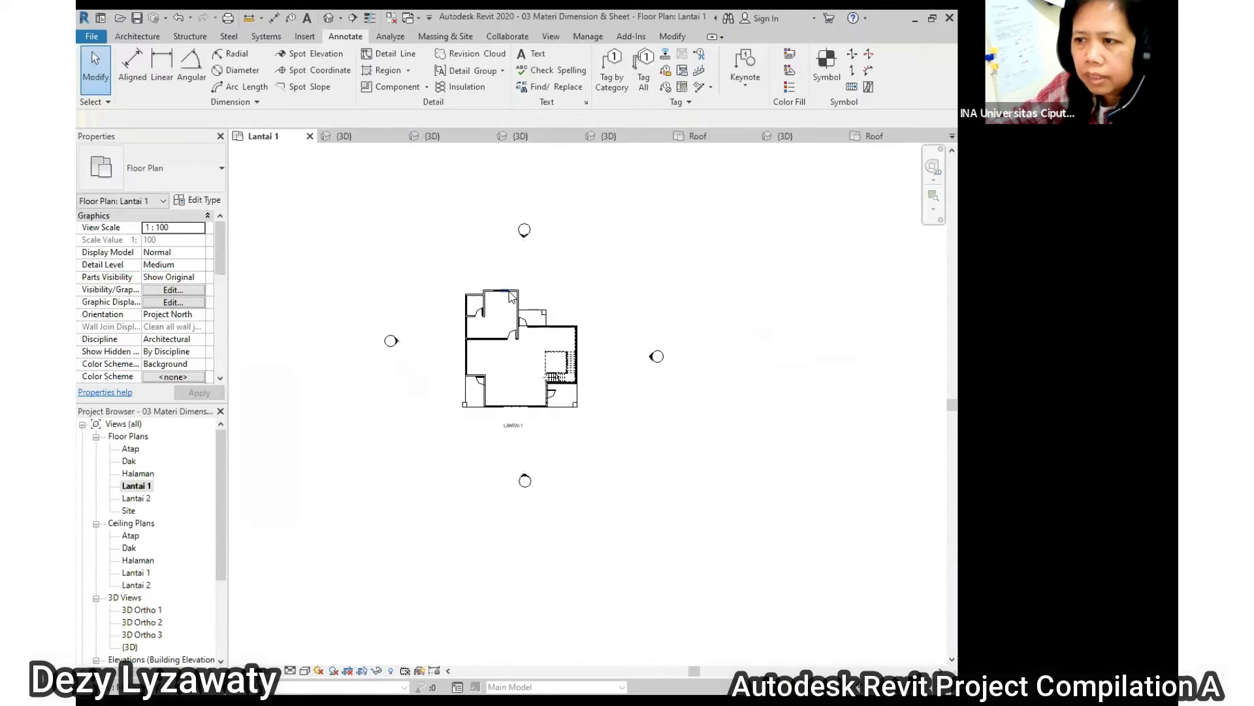
# Hide all walls in the Lantai 1 view by category, based on the right-hand wall of the upper room.
pyautogui.scroll(3, 515, 306)
pyautogui.scroll(5, 515, 306)
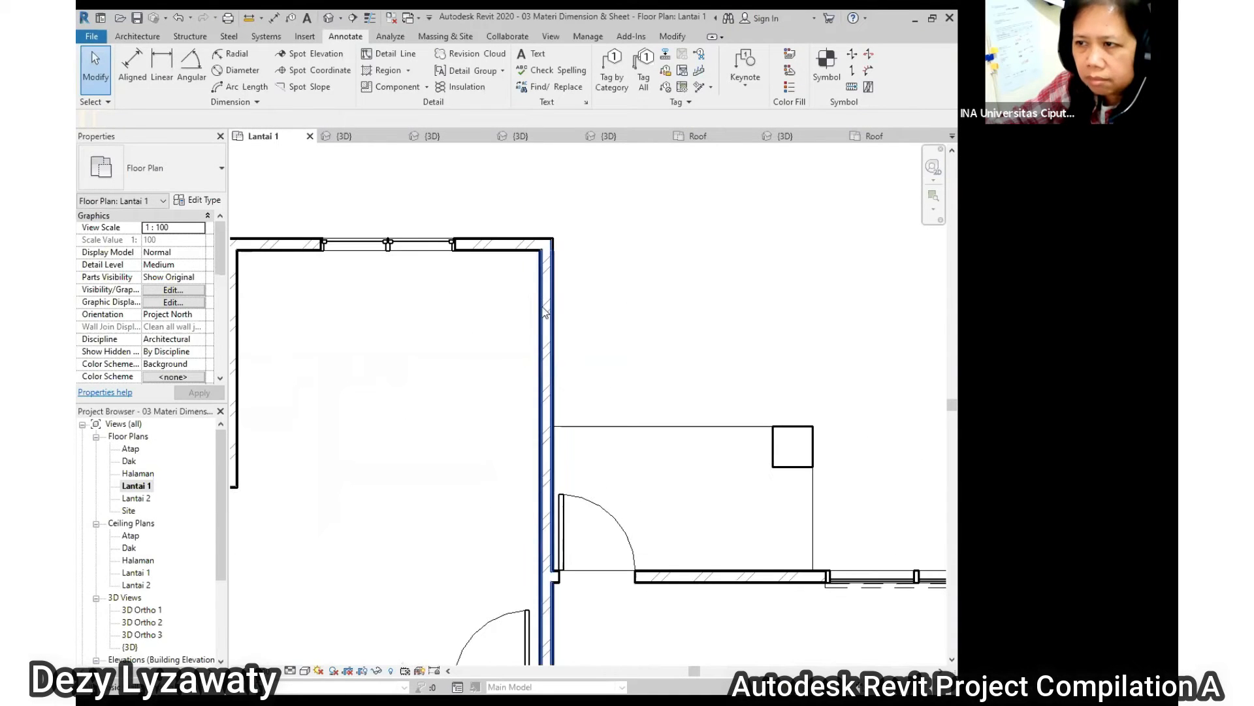
pyautogui.click(547, 312)
pyautogui.scroll(-3, 490, 239)
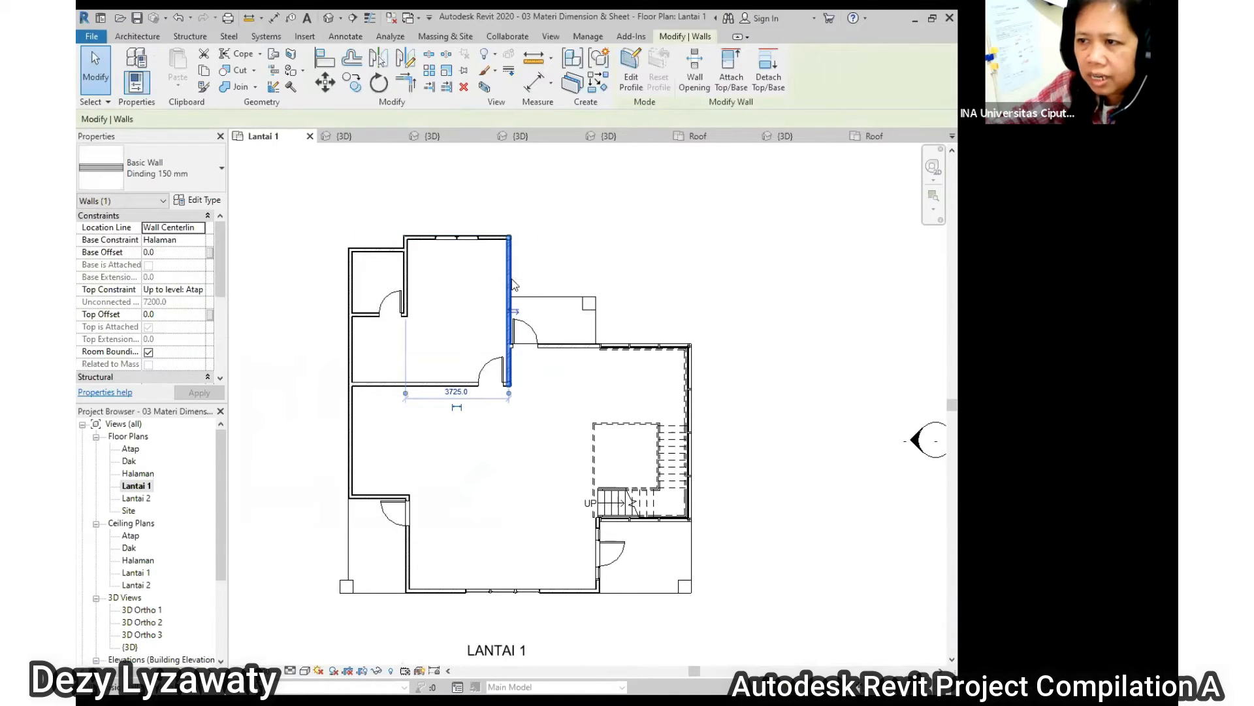
pyautogui.rightClick(513, 283)
pyautogui.moveTo(598, 385)
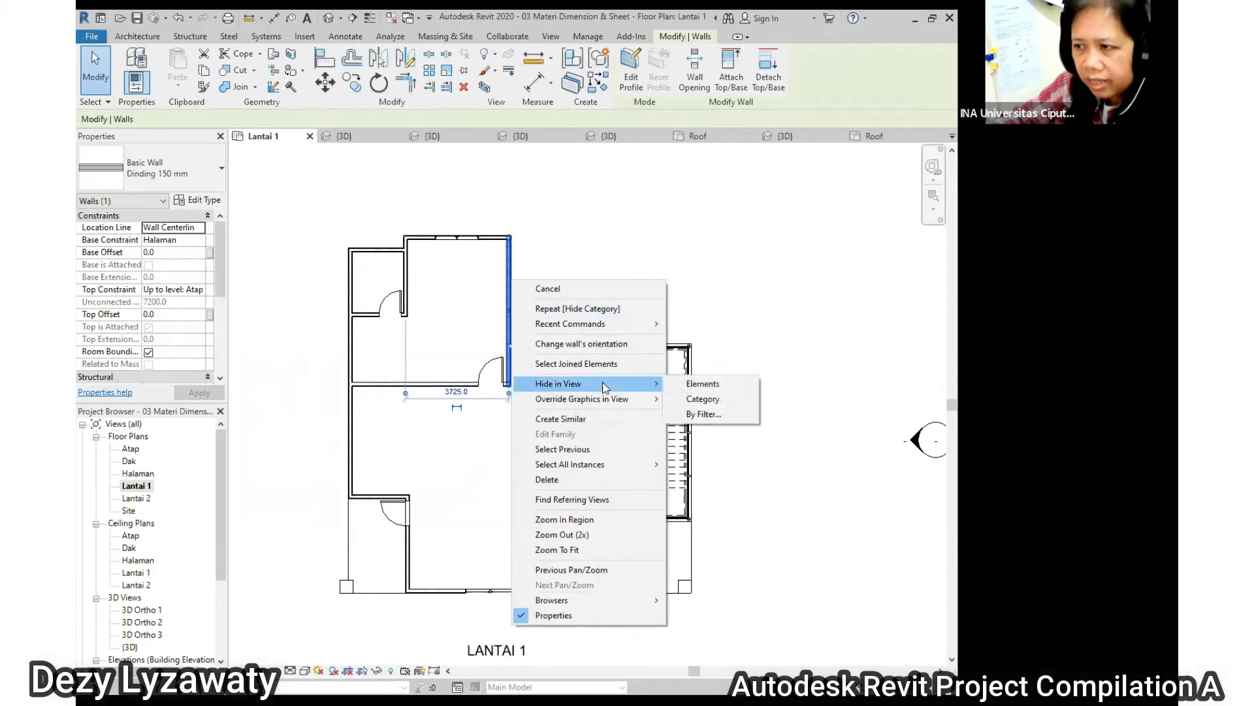
pyautogui.click(696, 401)
pyautogui.scroll(-2, 715, 385)
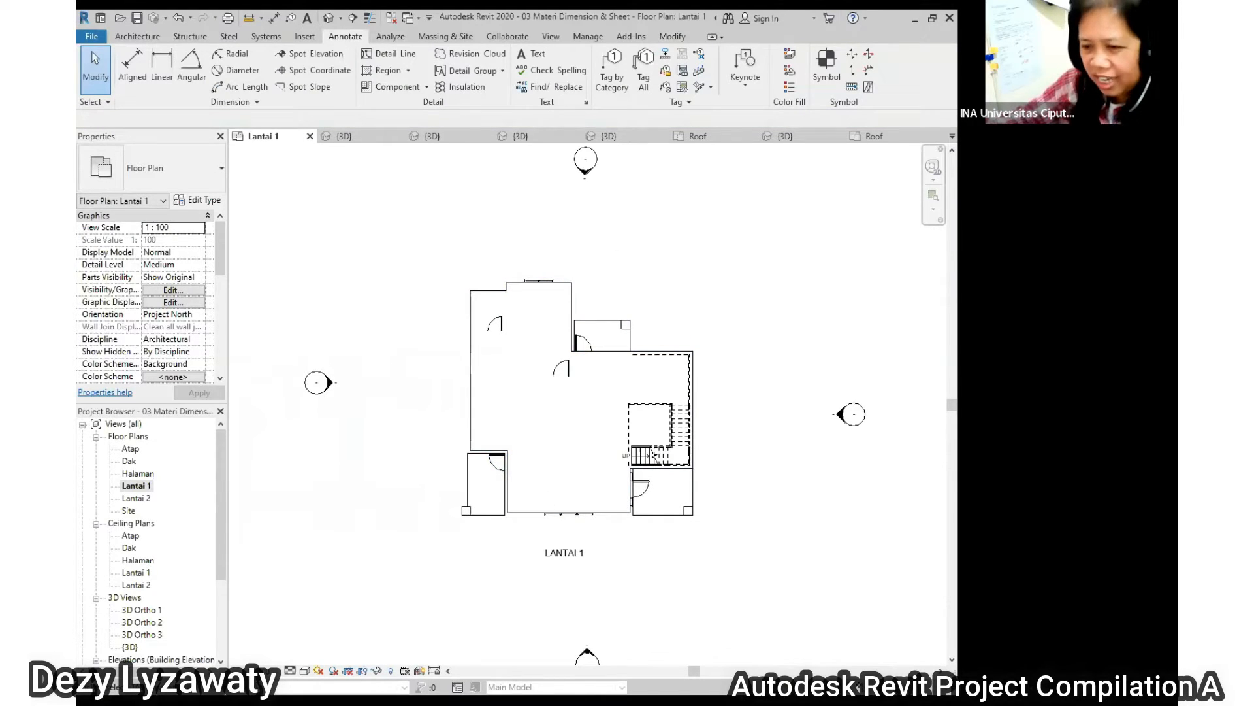
# Reveal the hidden elements, unhide the walls in Lantai 1 by category, and turn Reveal Hidden Elements off.
pyautogui.click(390, 672)
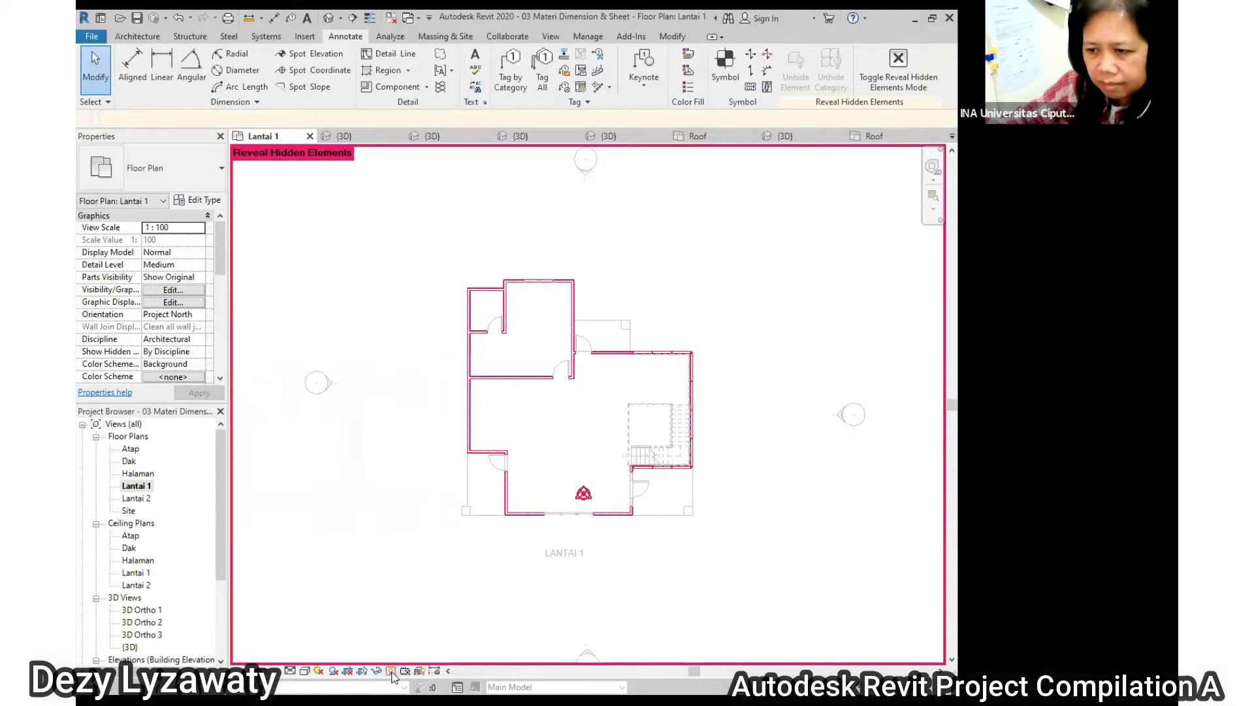
pyautogui.click(572, 307)
pyautogui.rightClick(569, 298)
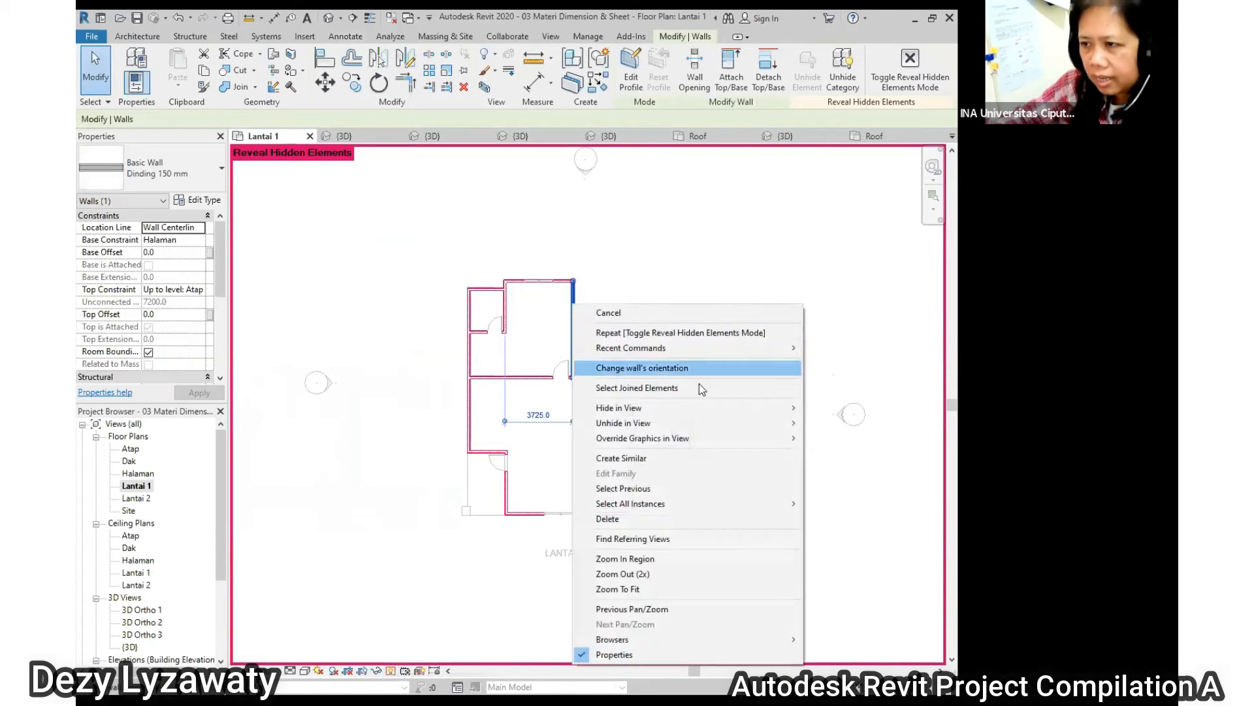
pyautogui.moveTo(699, 423)
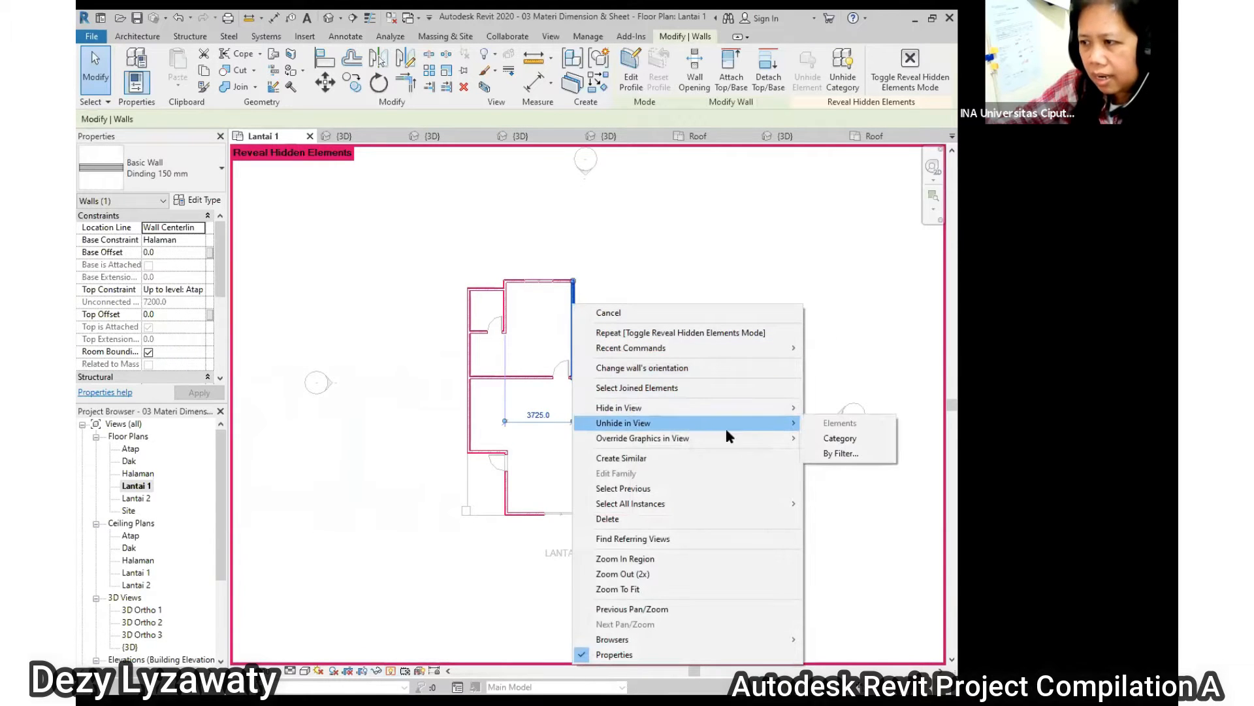
pyautogui.click(843, 438)
pyautogui.click(392, 672)
pyautogui.scroll(-3, 748, 421)
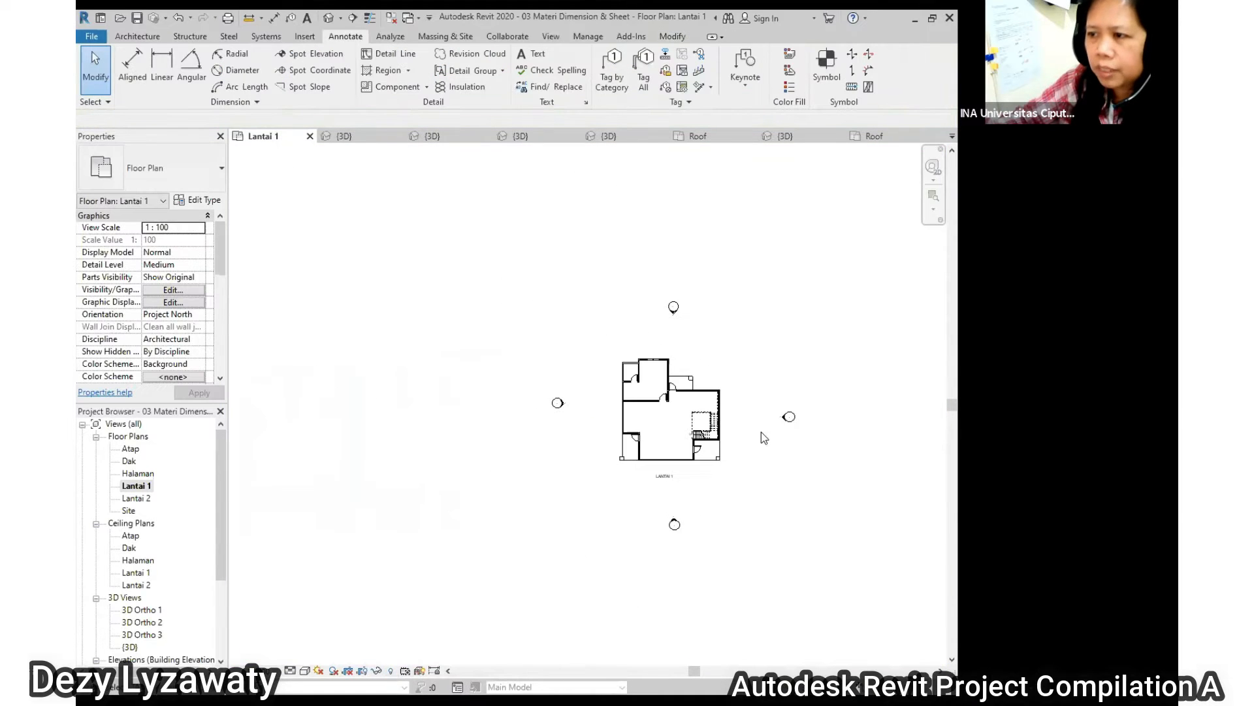
# Hide the elevation markers in the Lantai 1 view by category, based on the marker above the house.
pyautogui.scroll(3, 725, 291)
pyautogui.moveTo(575, 219); pyautogui.dragTo(646, 305)
pyautogui.rightClick(600, 260)
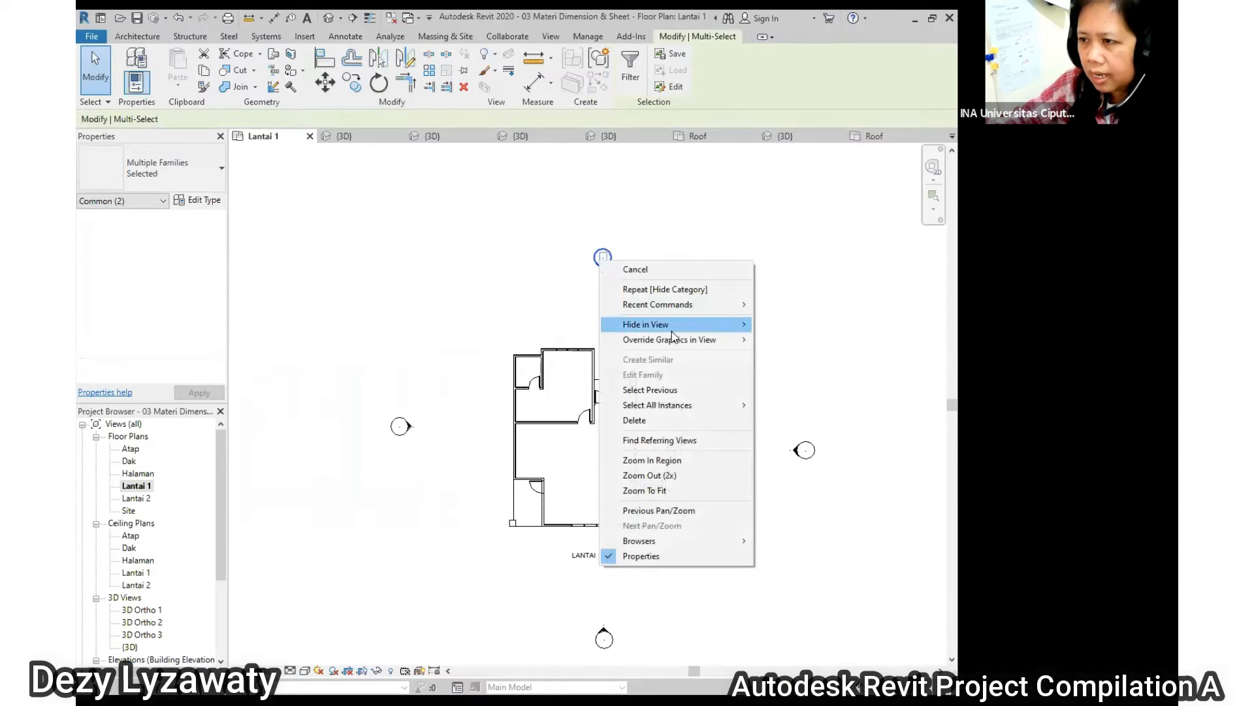
pyautogui.moveTo(672, 326)
pyautogui.click(790, 340)
pyautogui.scroll(-3, 605, 307)
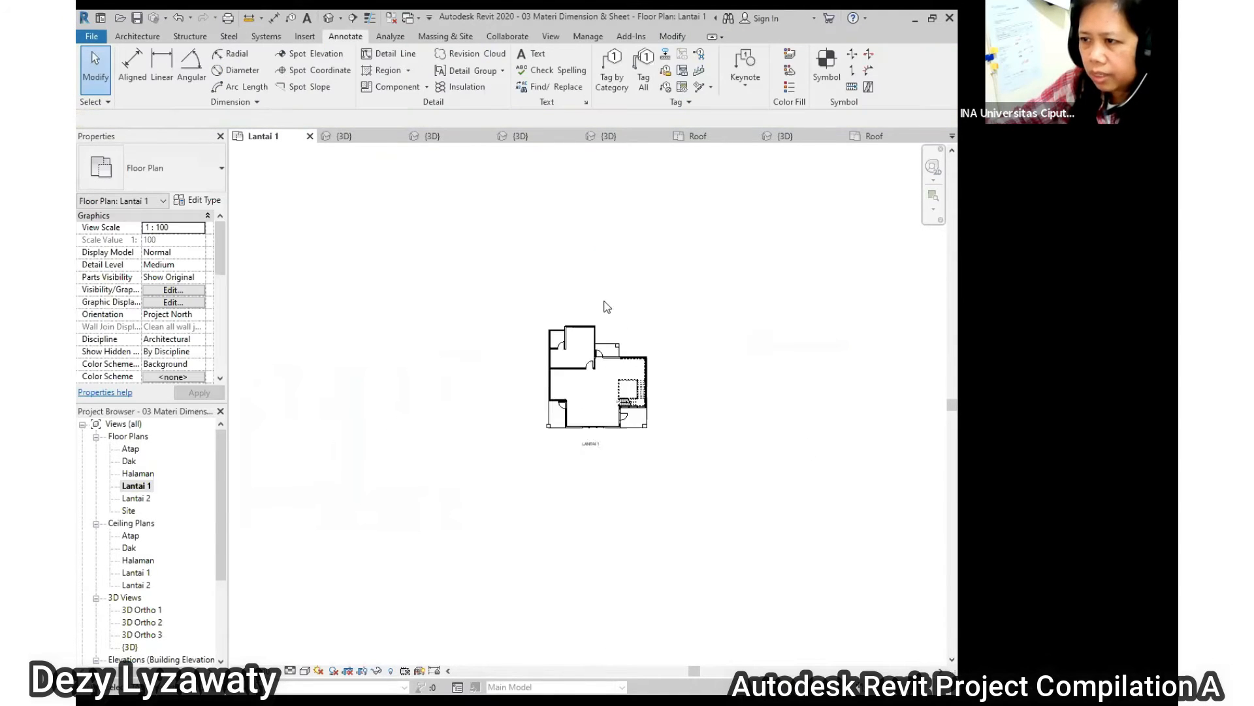
pyautogui.scroll(2, 571, 353)
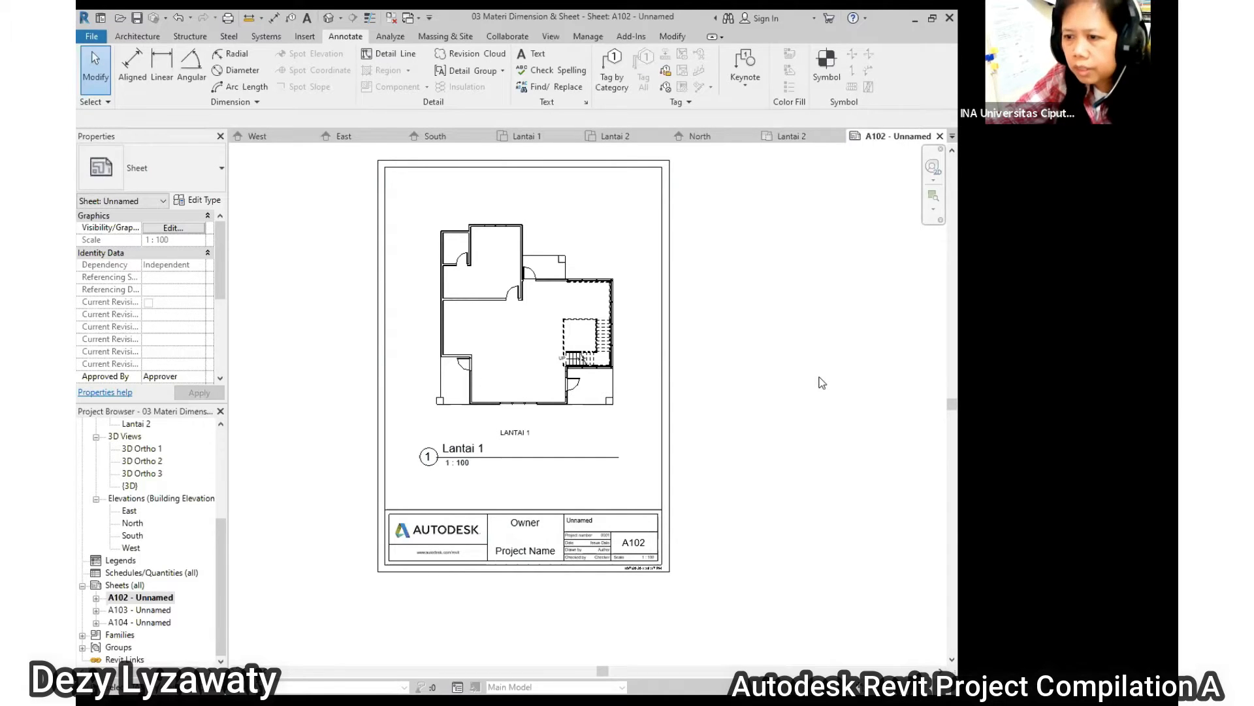
# Delete the existing sheets A102, A103 and A104 from the project.
pyautogui.click(145, 598)
pyautogui.press('Delete')
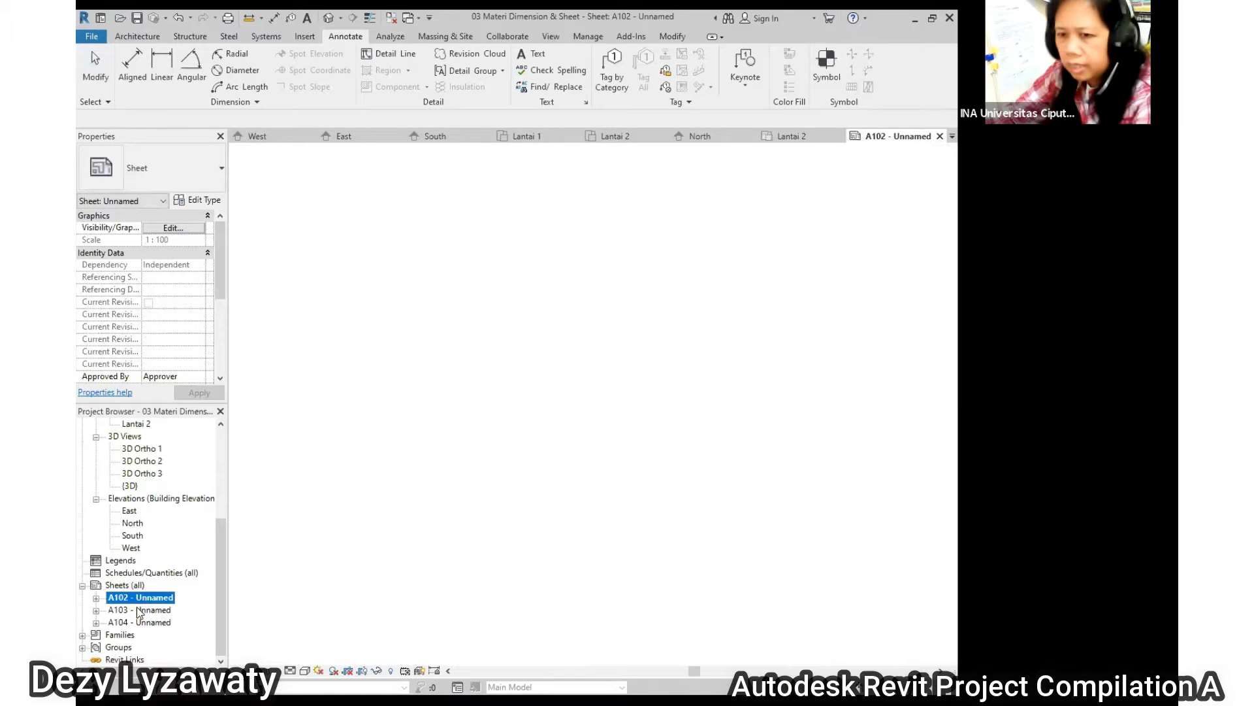
pyautogui.doubleClick(124, 597)
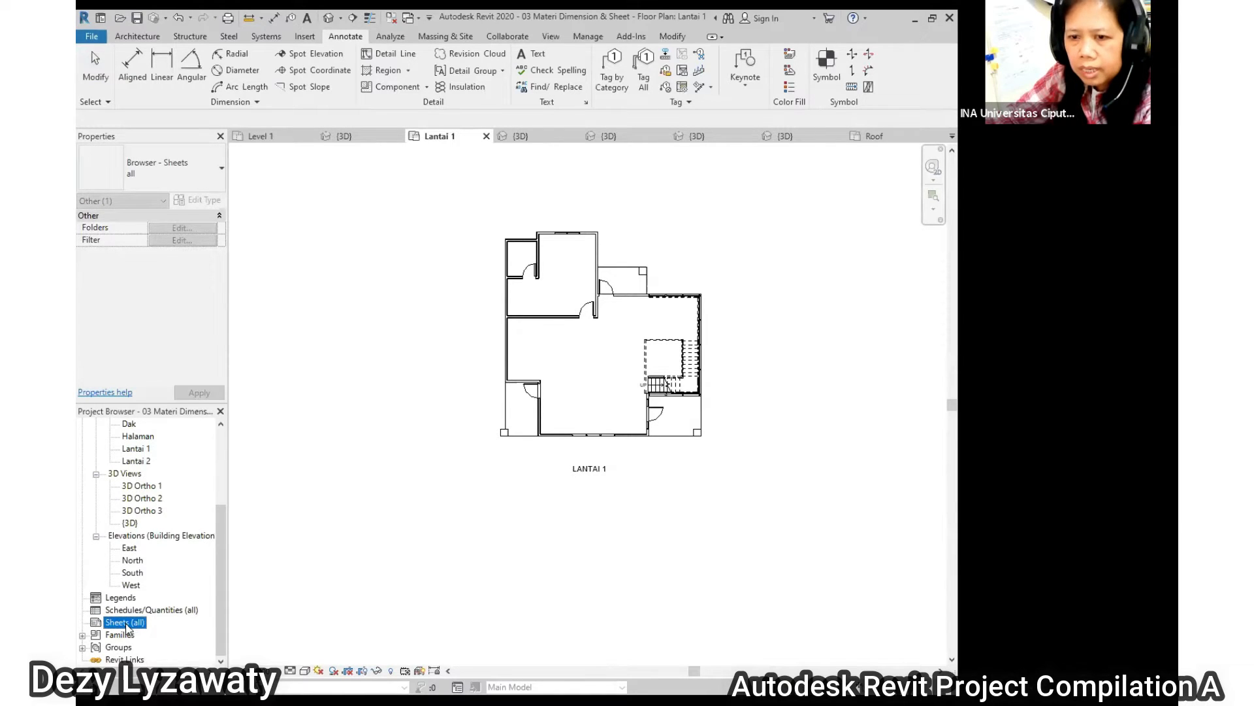
# Start a new sheet and browse for titleblocks to load in the Titleblocks folder of 04 Session 04_Component Building 3 - Roof on drive D.
pyautogui.rightClick(126, 626)
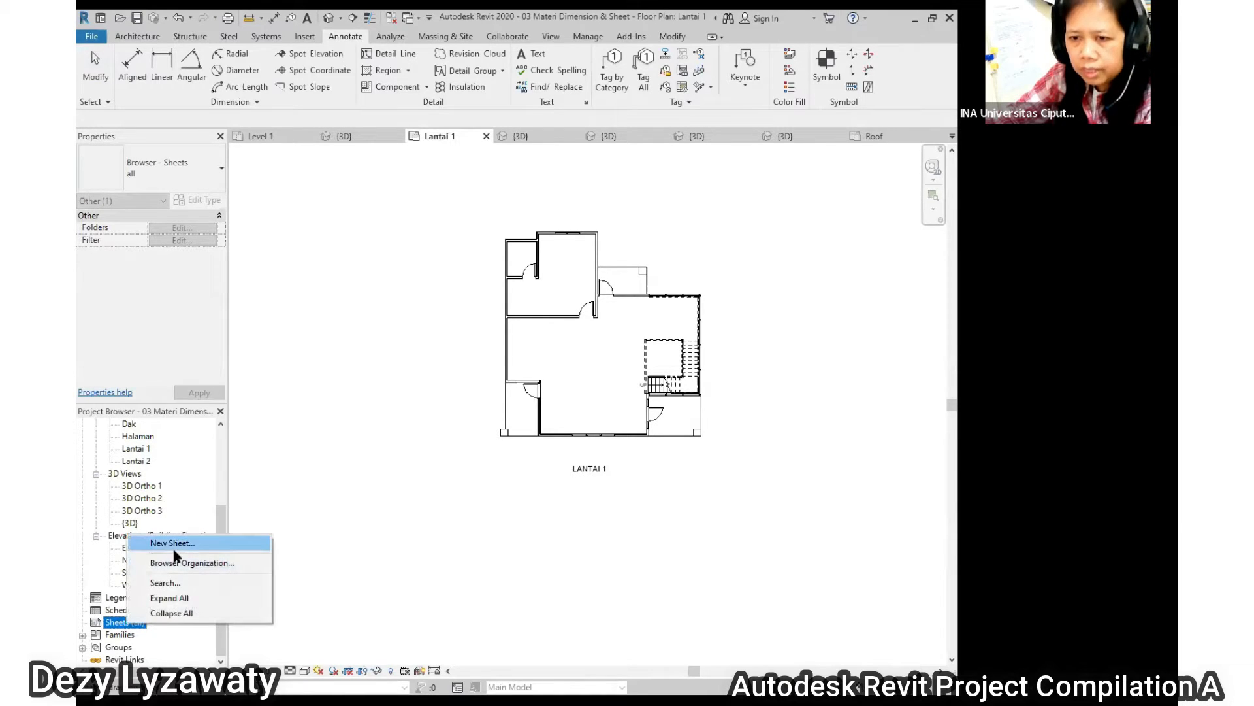
pyautogui.click(175, 548)
pyautogui.click(416, 226)
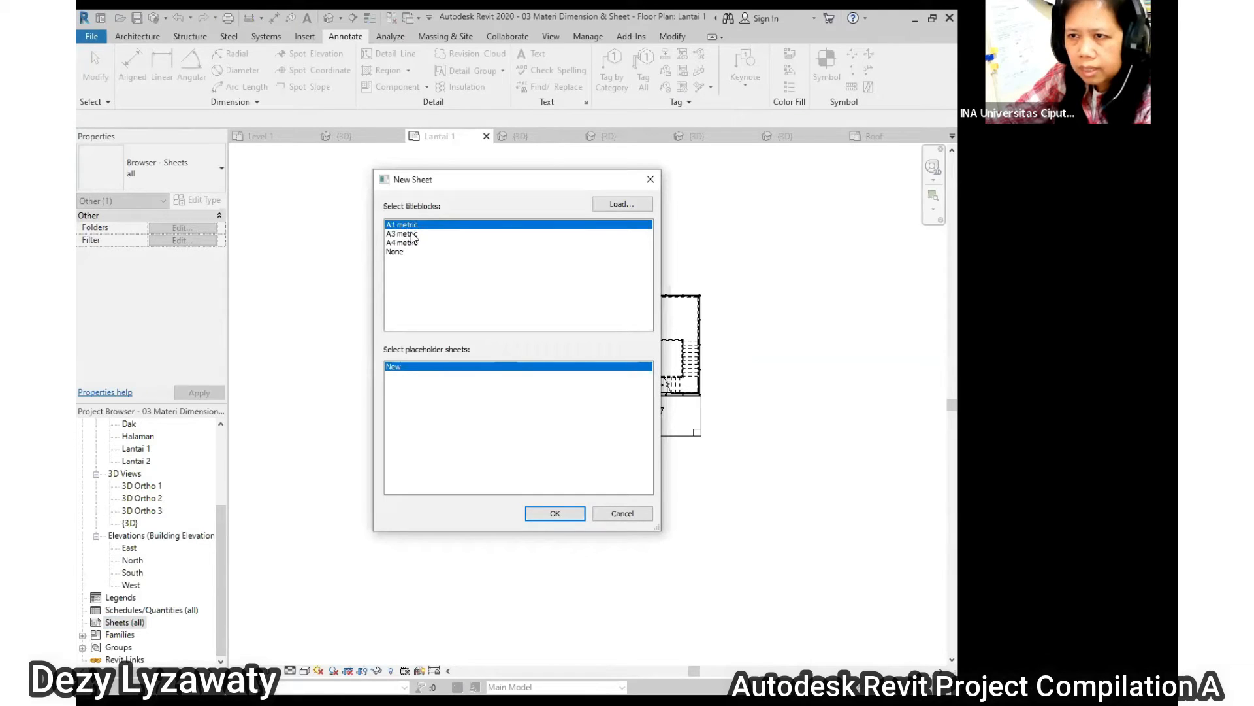
pyautogui.click(412, 234)
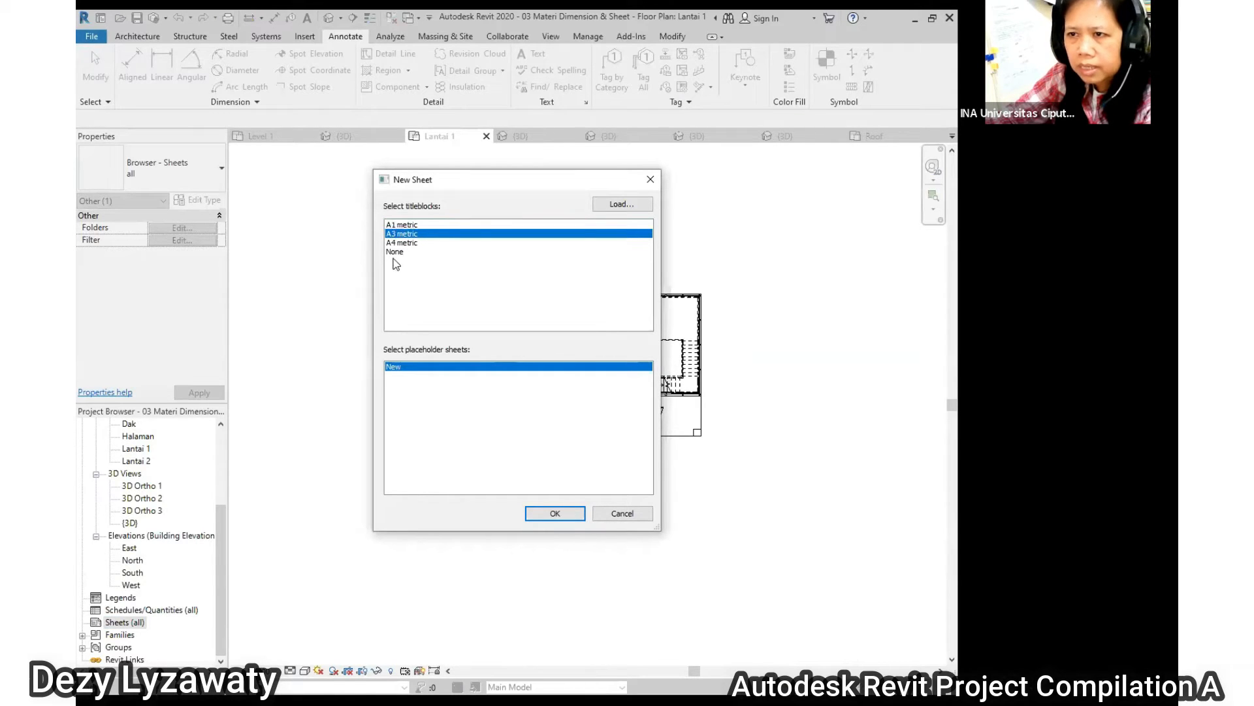
pyautogui.click(622, 204)
pyautogui.click(622, 220)
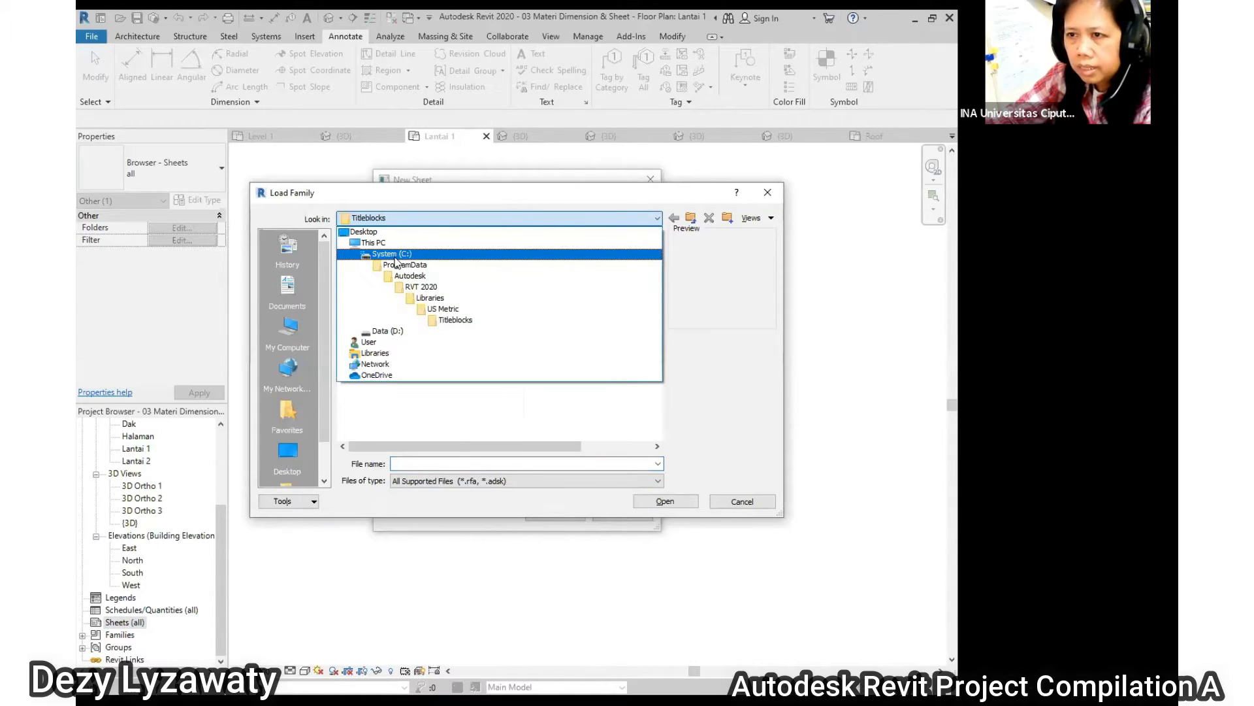
pyautogui.click(386, 330)
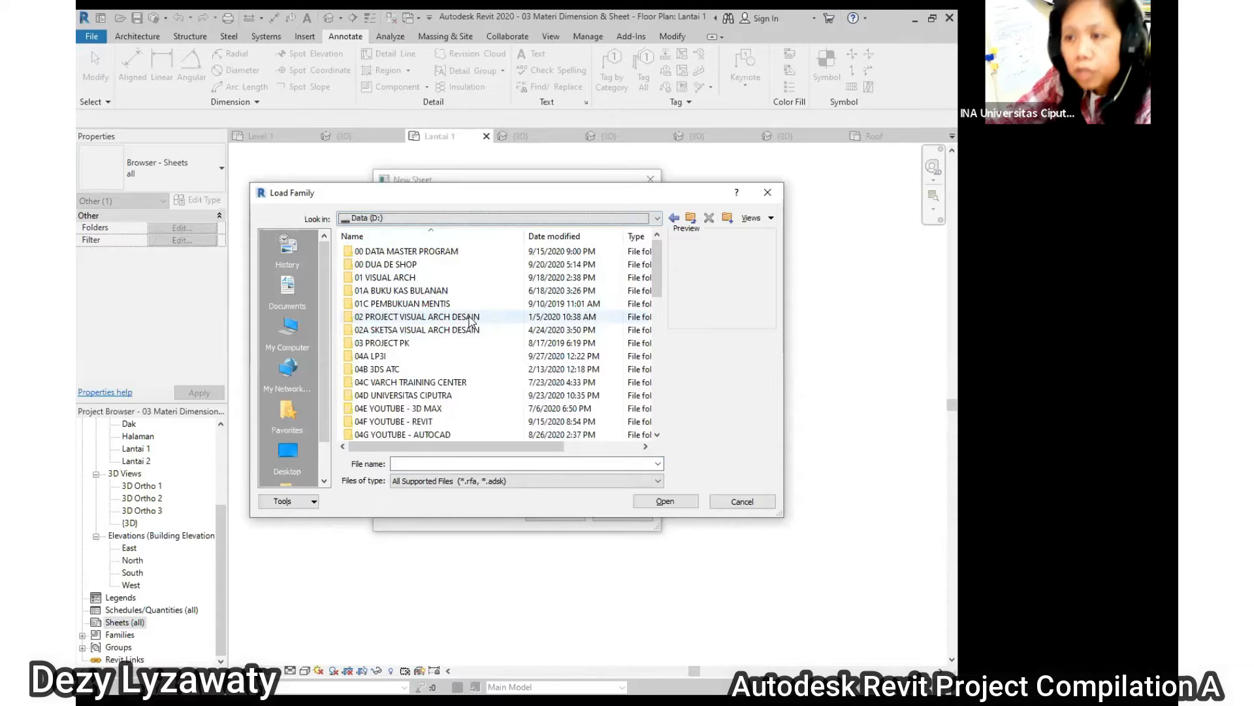
pyautogui.doubleClick(438, 396)
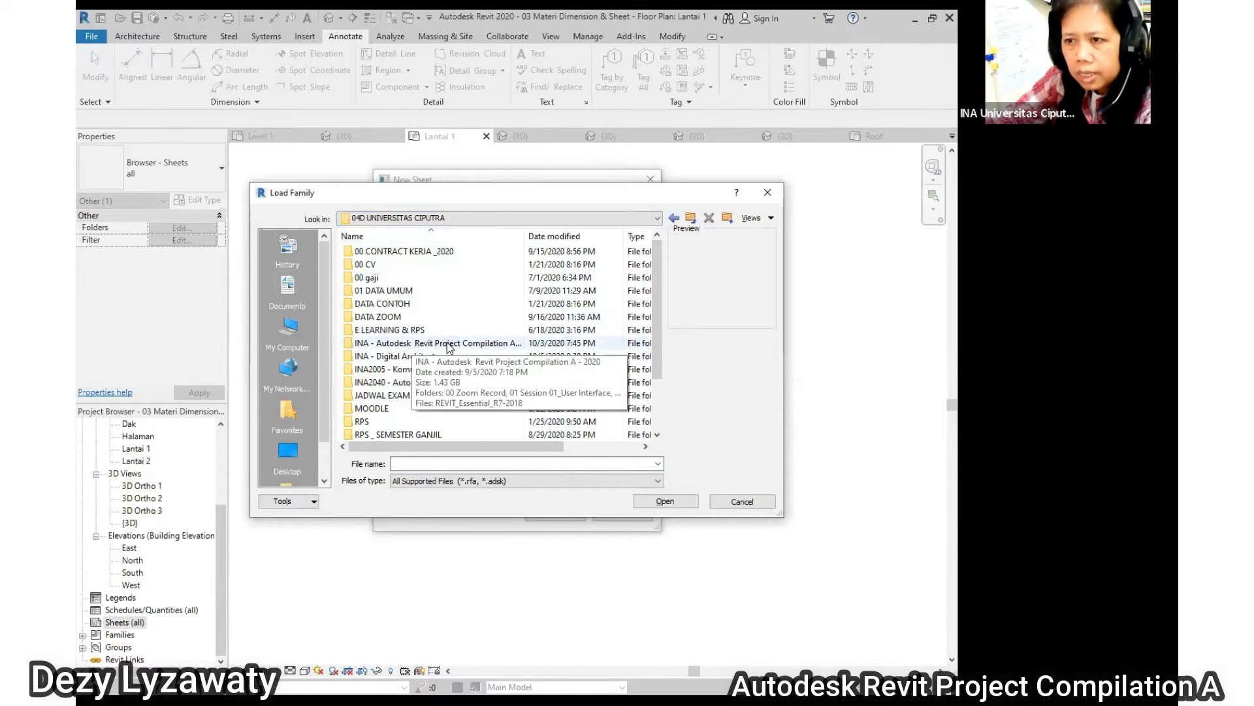
pyautogui.doubleClick(382, 344)
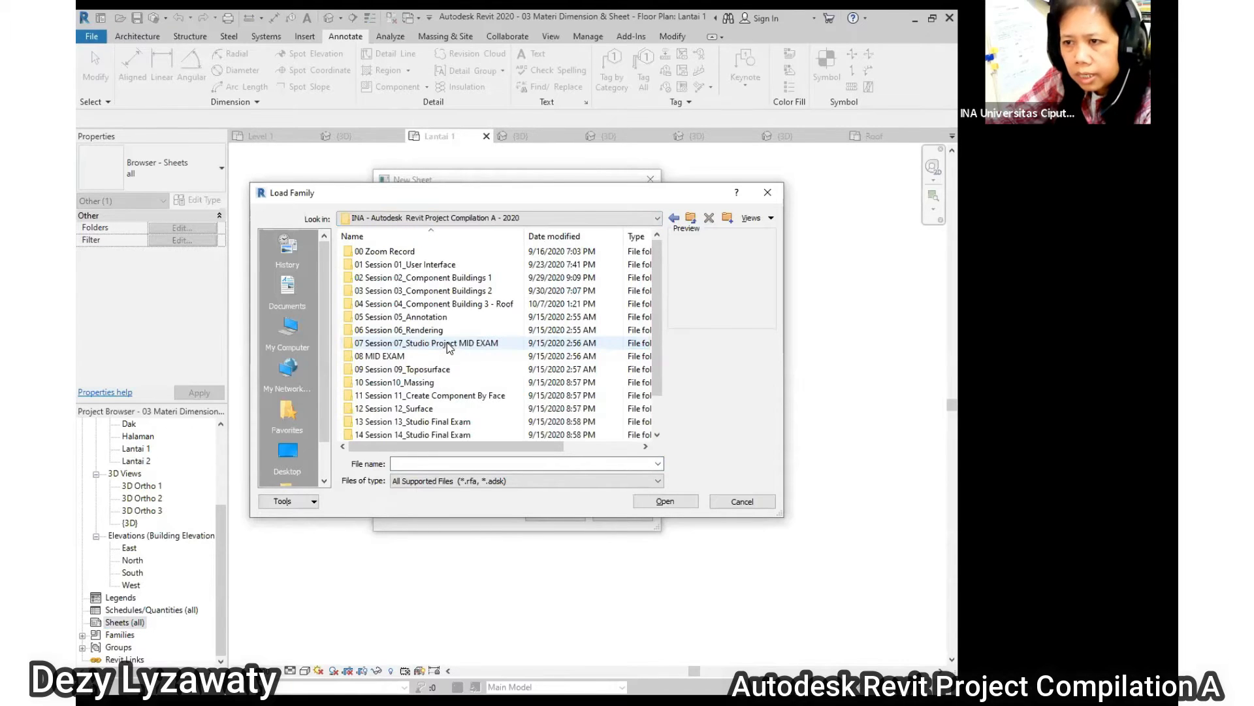
pyautogui.doubleClick(411, 305)
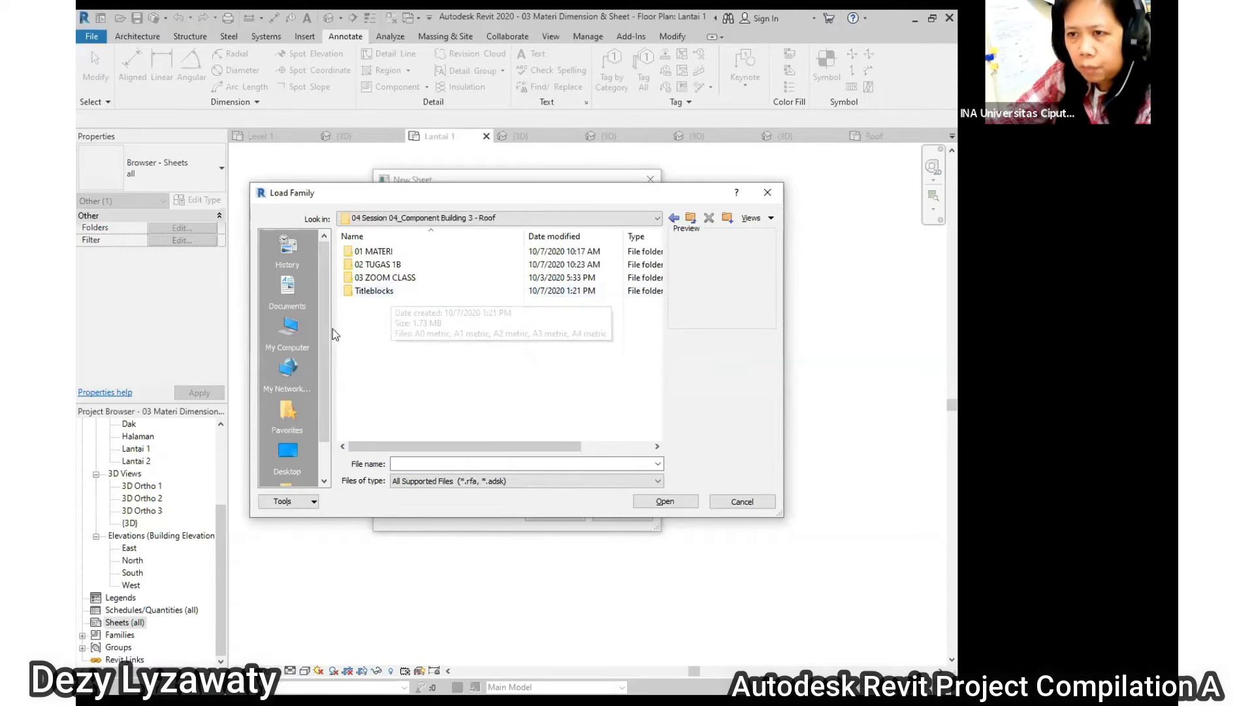
pyautogui.doubleClick(375, 292)
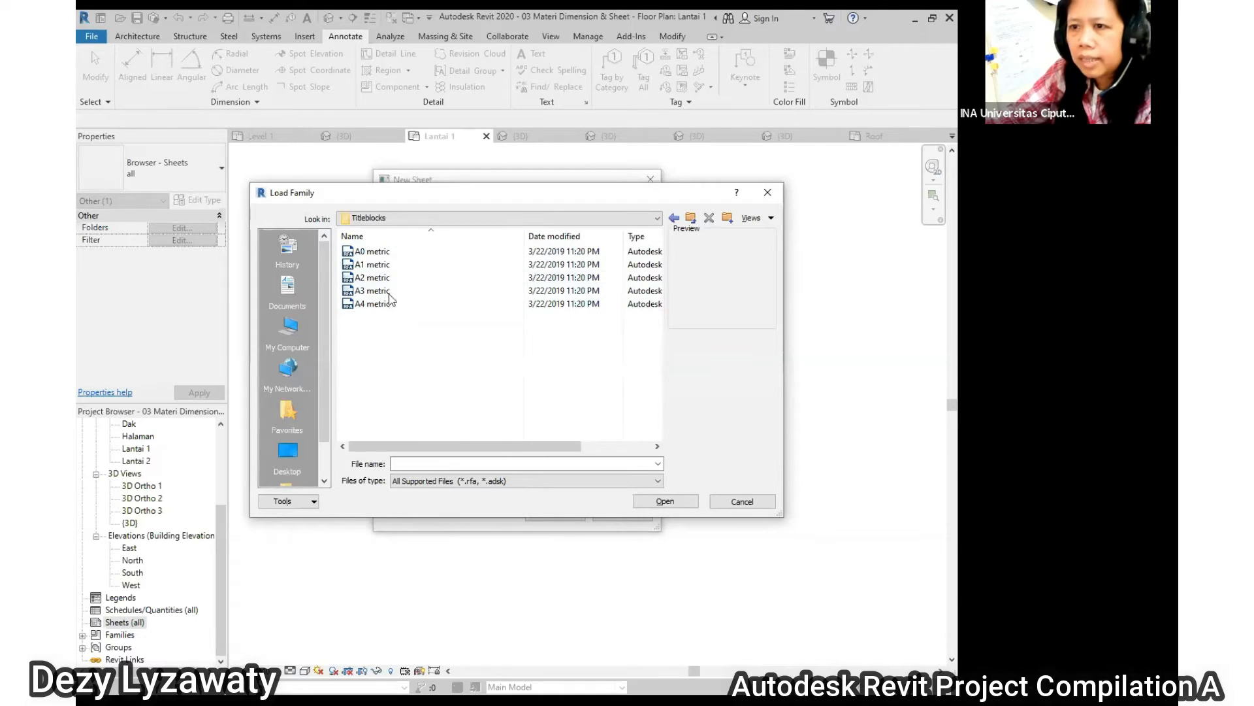
# Load the A2 metric titleblock family and create the new sheet with it.
pyautogui.click(383, 252)
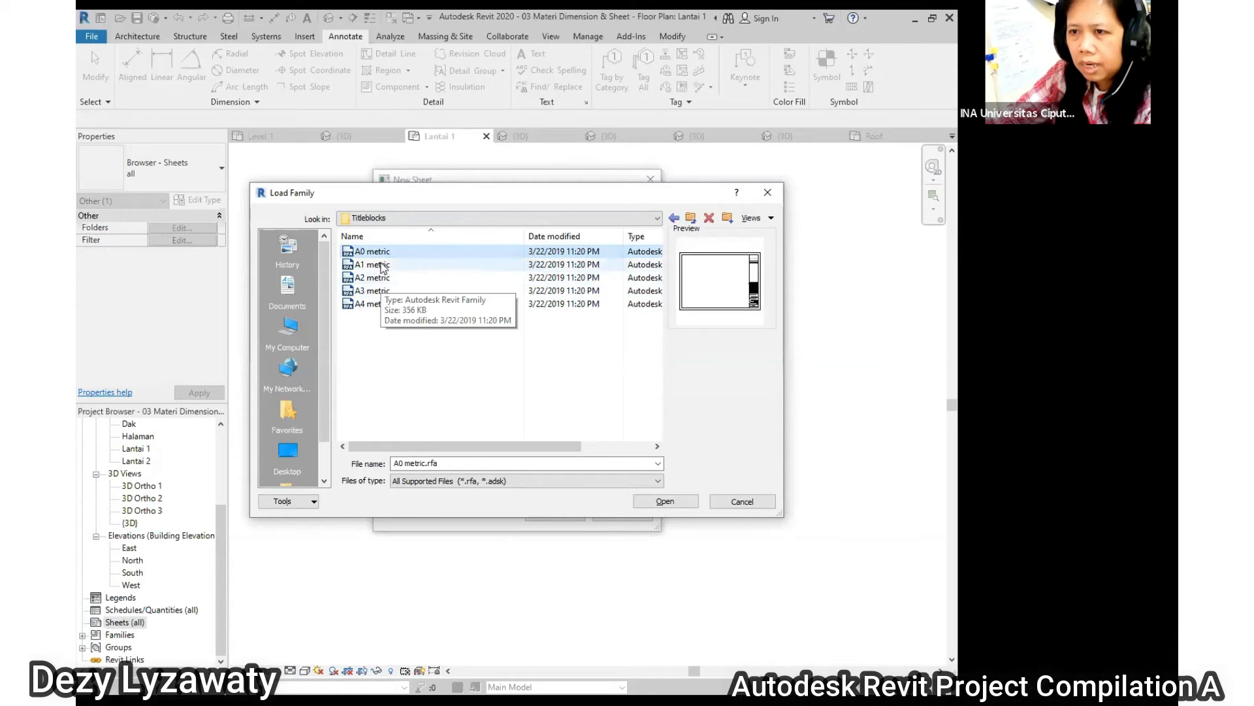
pyautogui.click(377, 279)
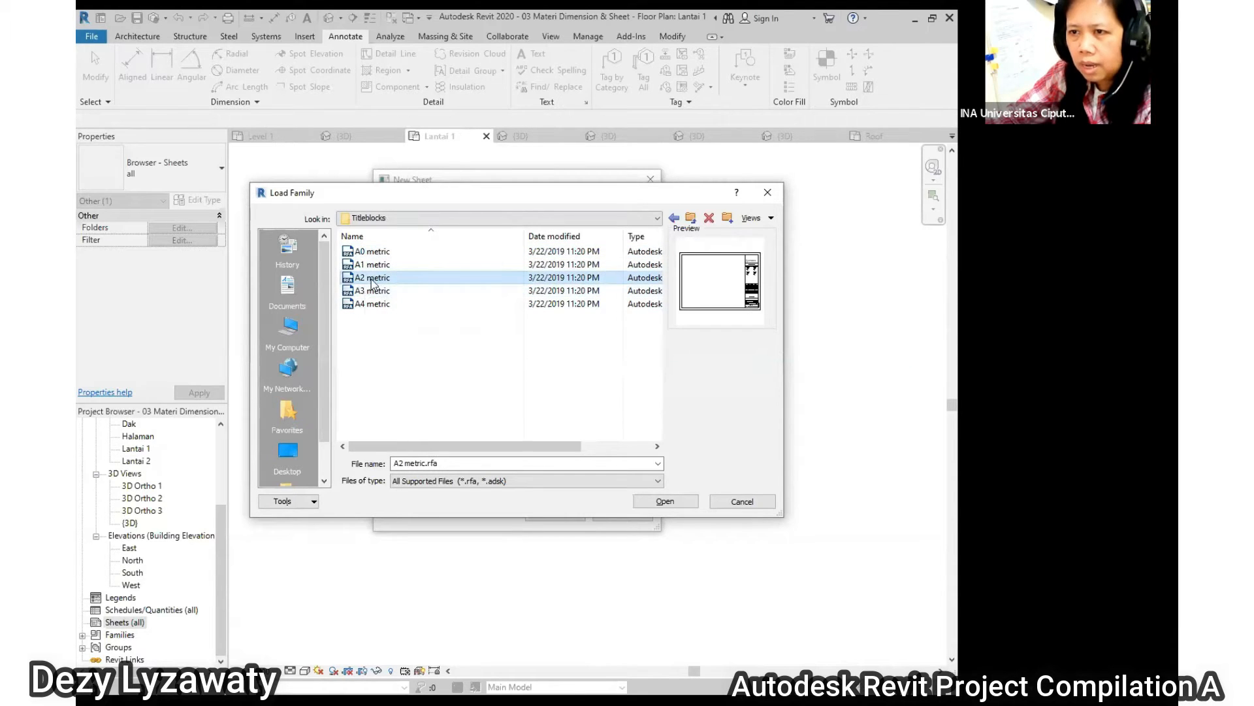
pyautogui.click(665, 501)
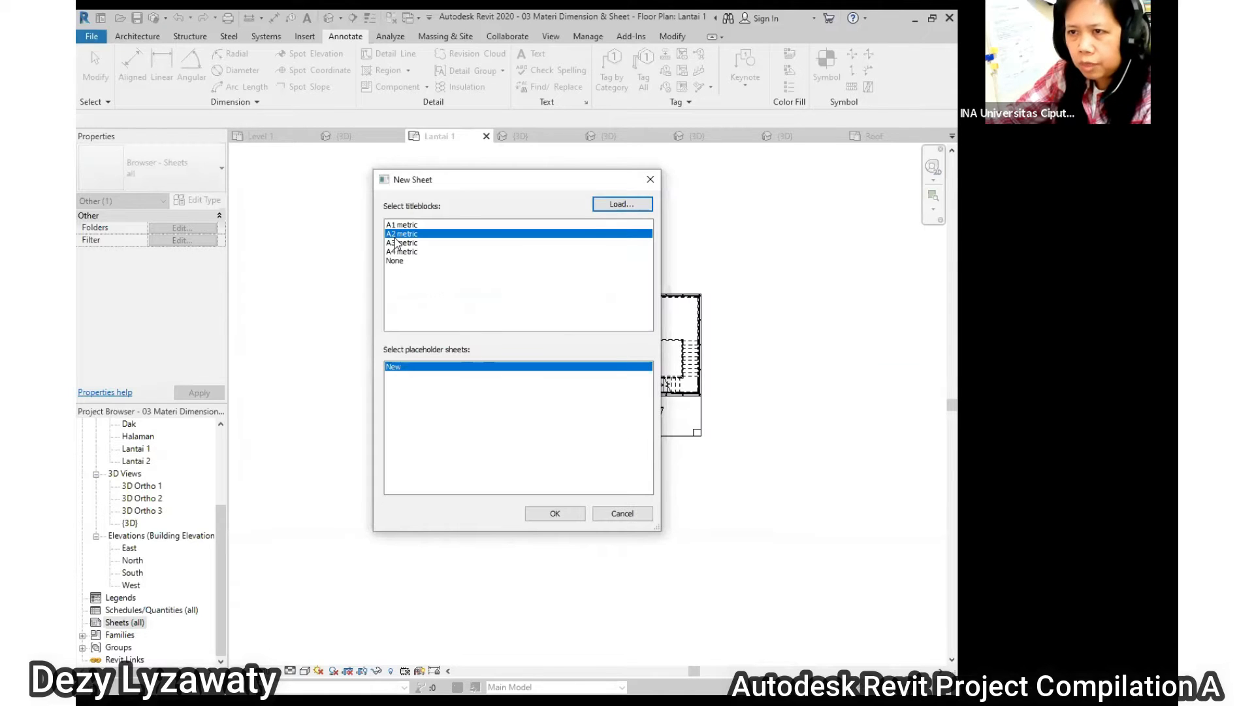
pyautogui.click(552, 517)
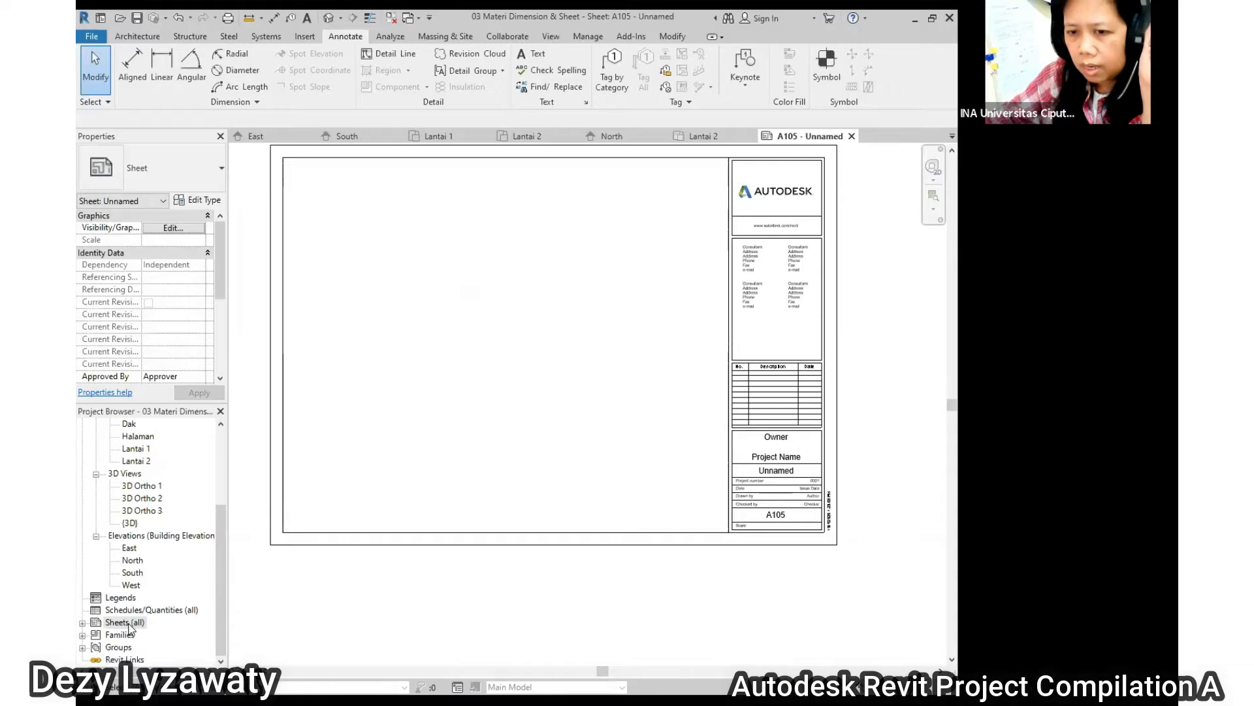
# Start another new sheet and browse for titleblocks through 04D UNIVERSITAS CIPUTRA on drive D to session 04's Titleblocks folder.
pyautogui.rightClick(130, 622)
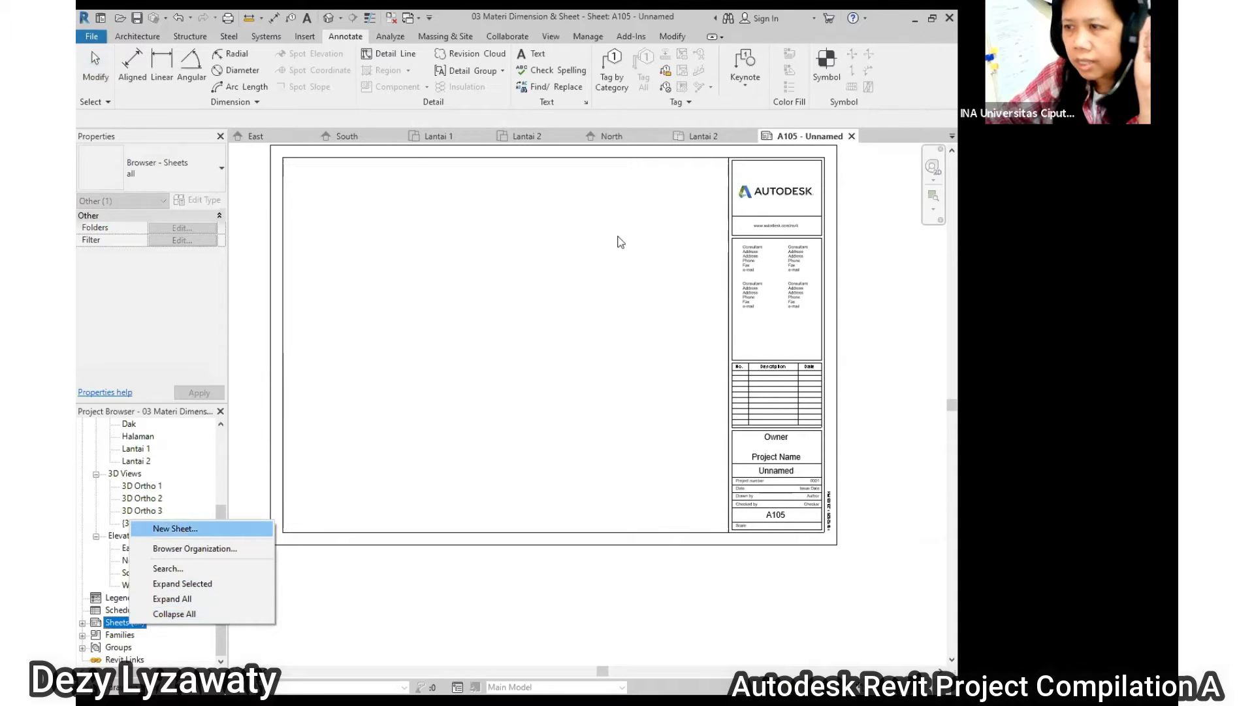
pyautogui.click(185, 531)
pyautogui.click(626, 210)
pyautogui.click(605, 218)
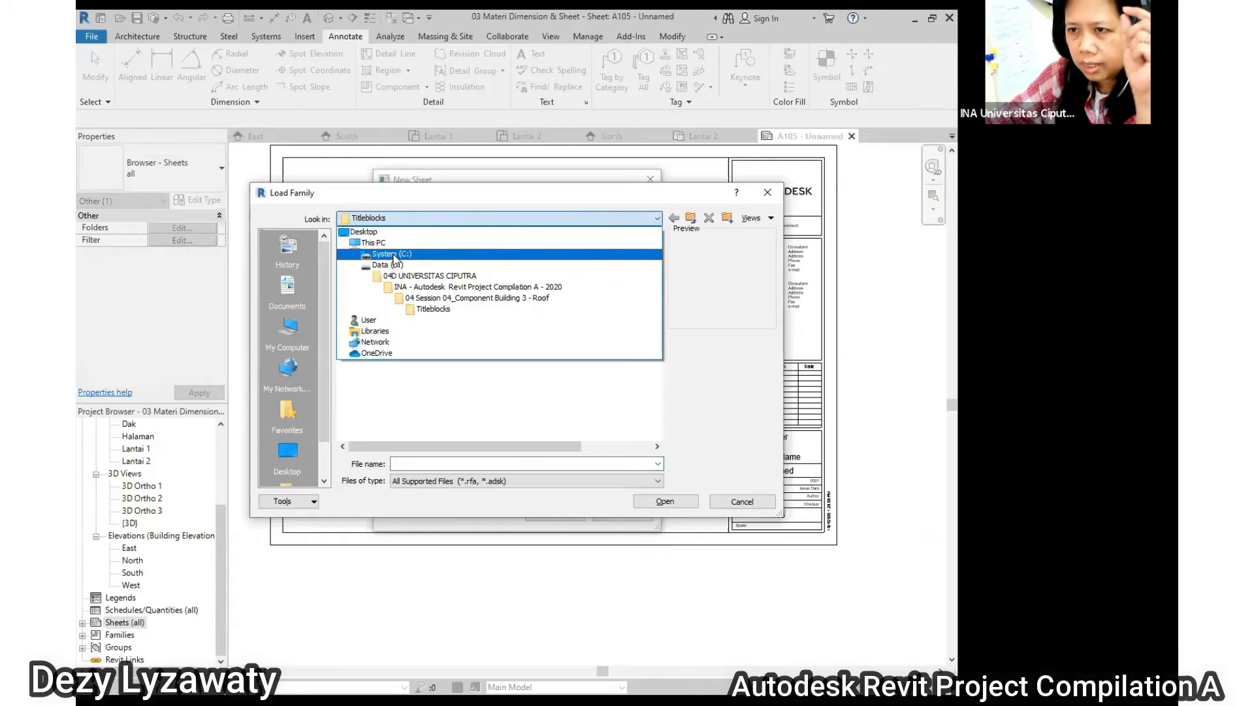
pyautogui.click(395, 267)
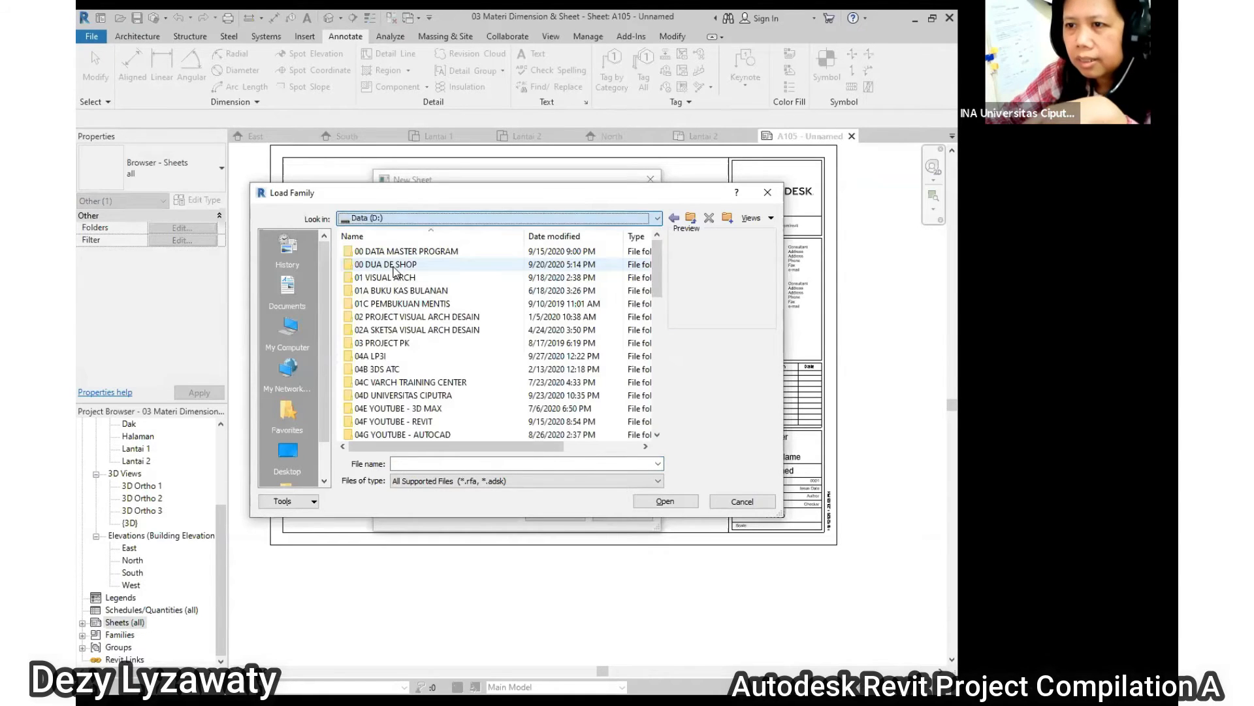
pyautogui.doubleClick(448, 395)
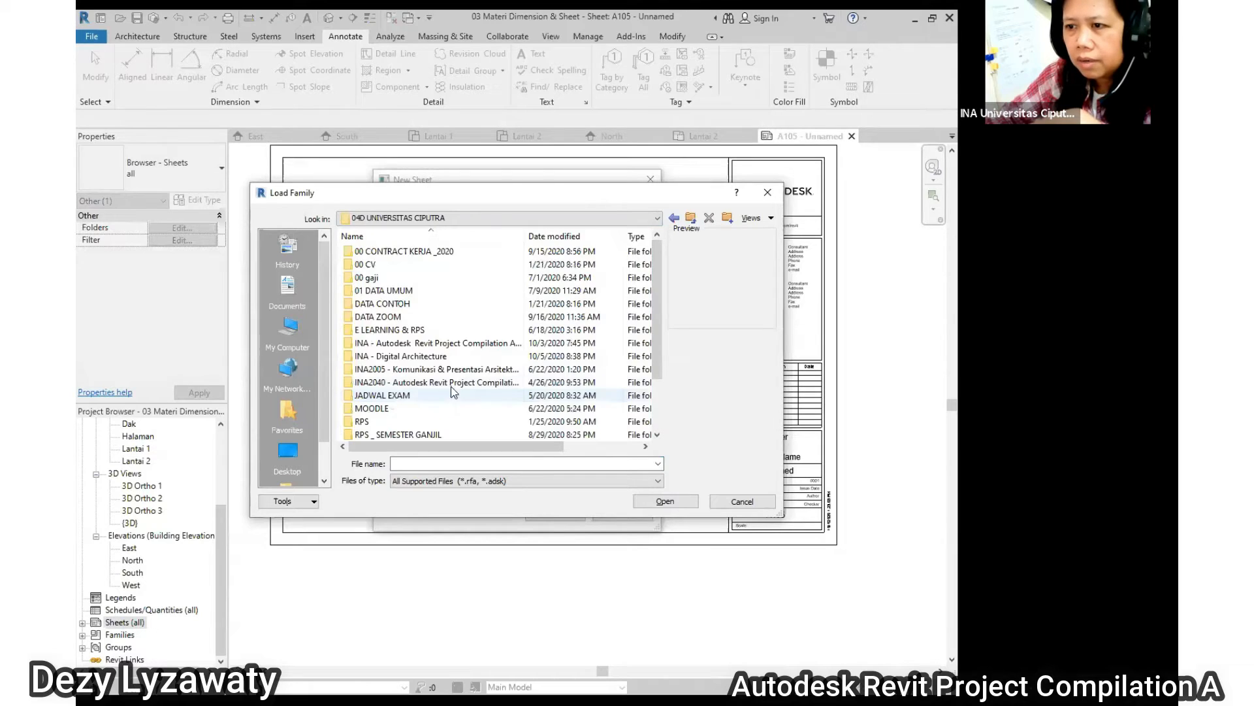
pyautogui.doubleClick(459, 343)
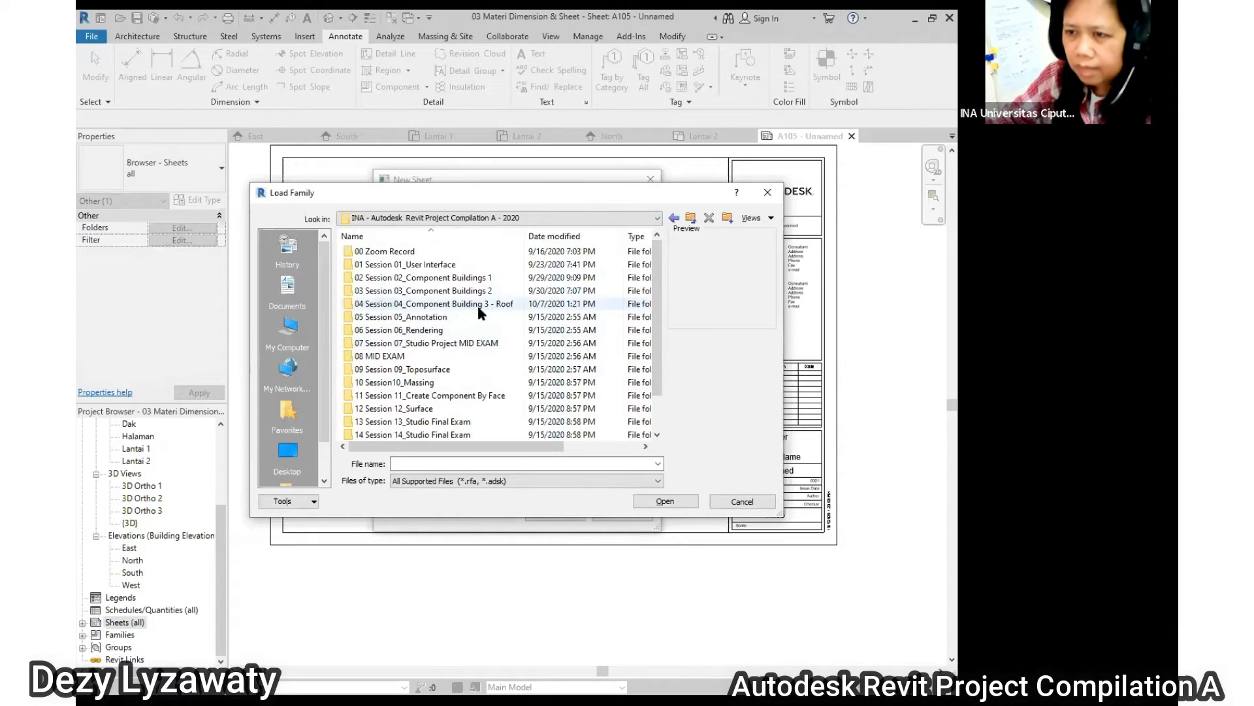
pyautogui.doubleClick(461, 304)
pyautogui.click(367, 290)
pyautogui.doubleClick(368, 290)
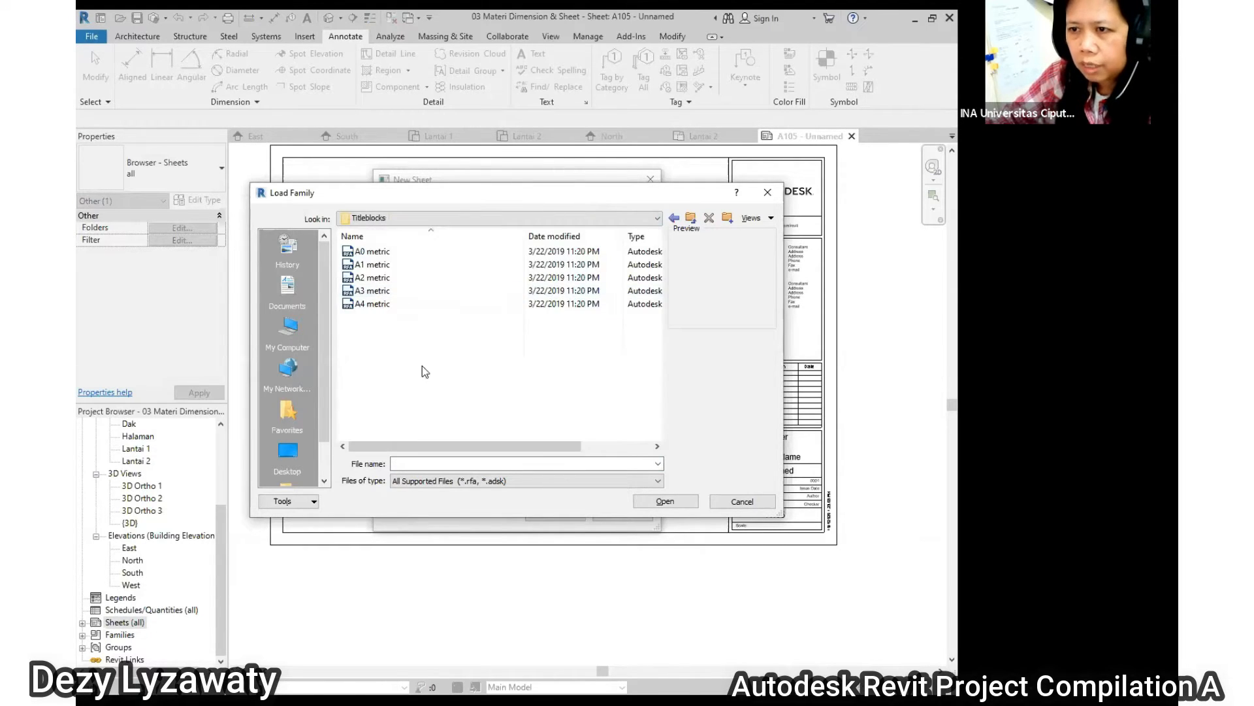
# Load the A0 metric titleblock family and create the new sheet with it.
pyautogui.click(374, 252)
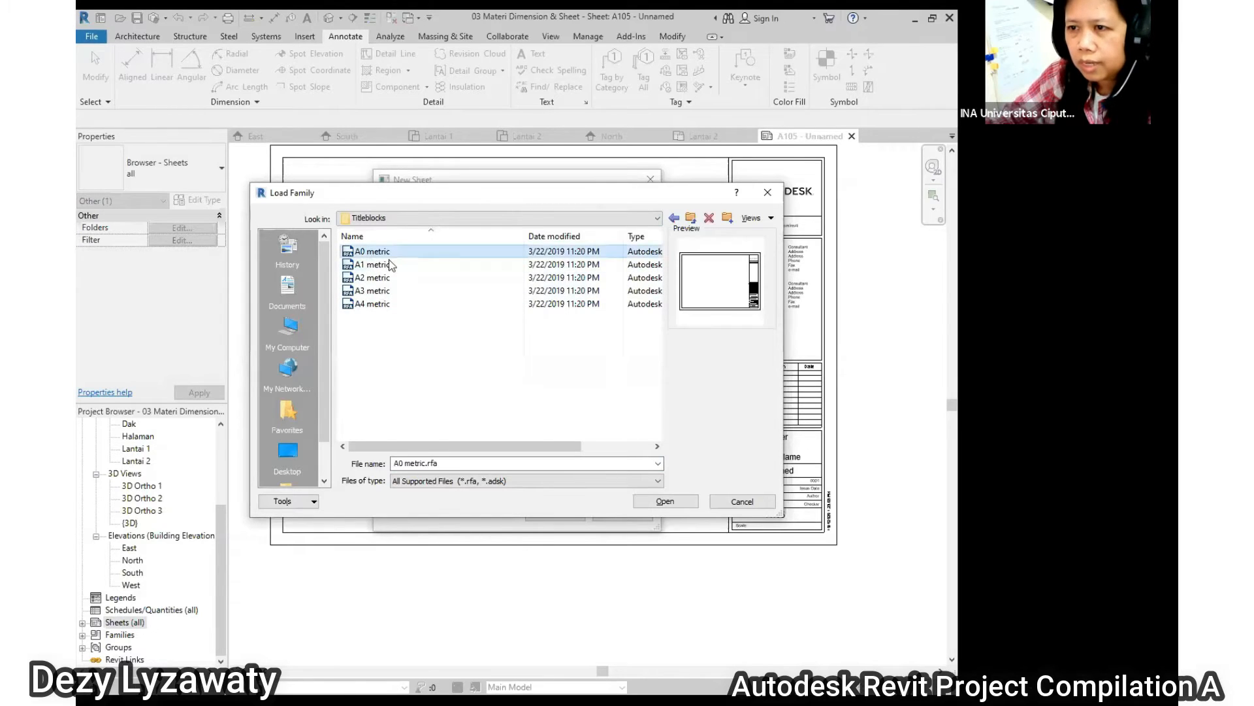
pyautogui.click(665, 501)
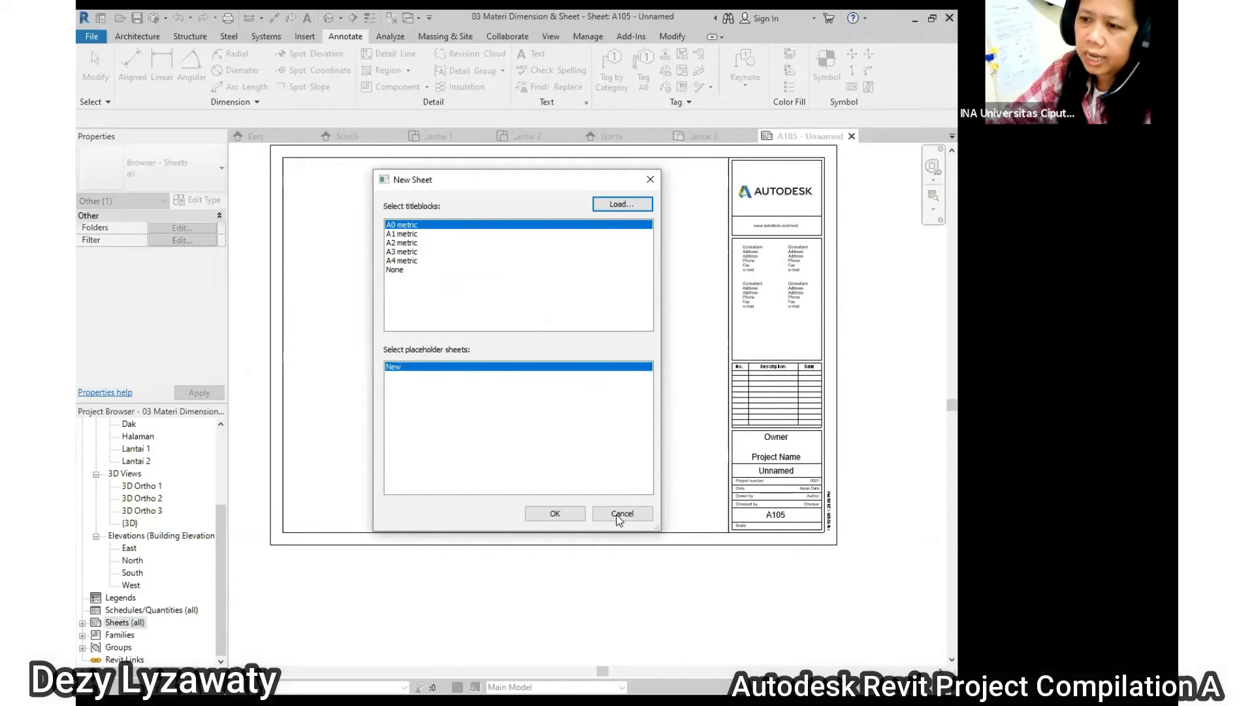
pyautogui.click(578, 516)
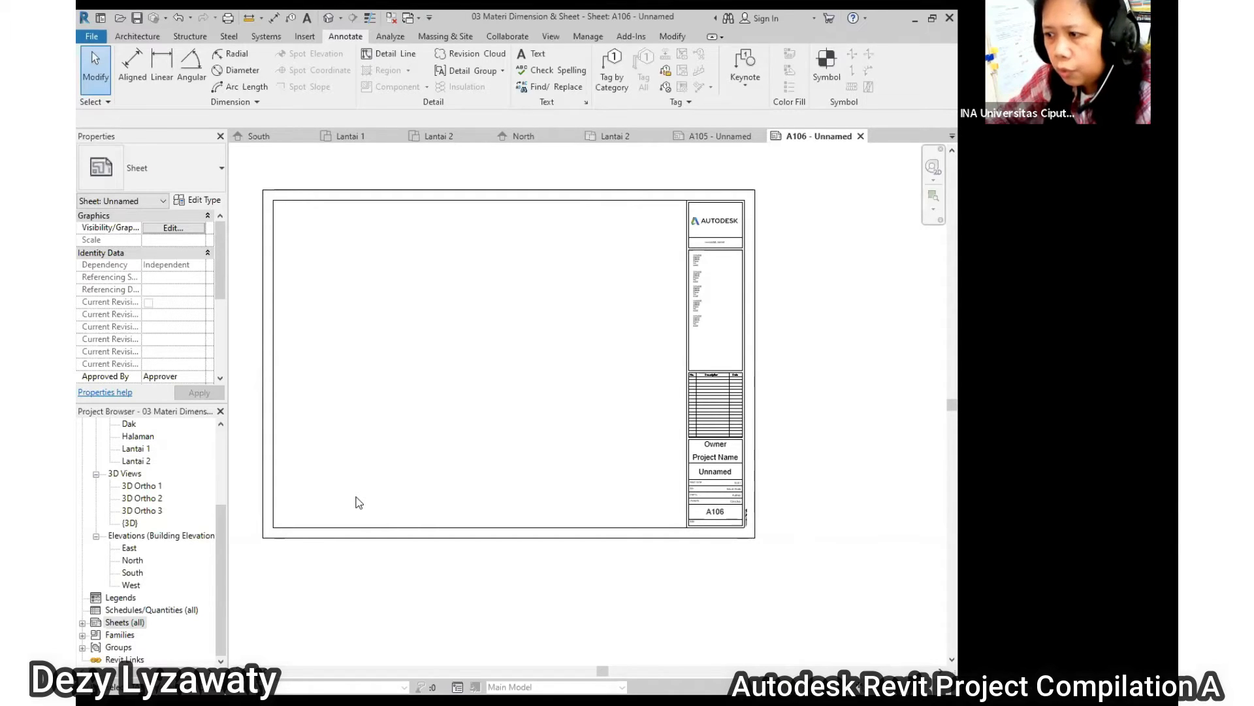
# Switch to File Explorer and open the ProgramData folder on drive C by way of its path.
pyautogui.hotkey('alt', 'Tab')
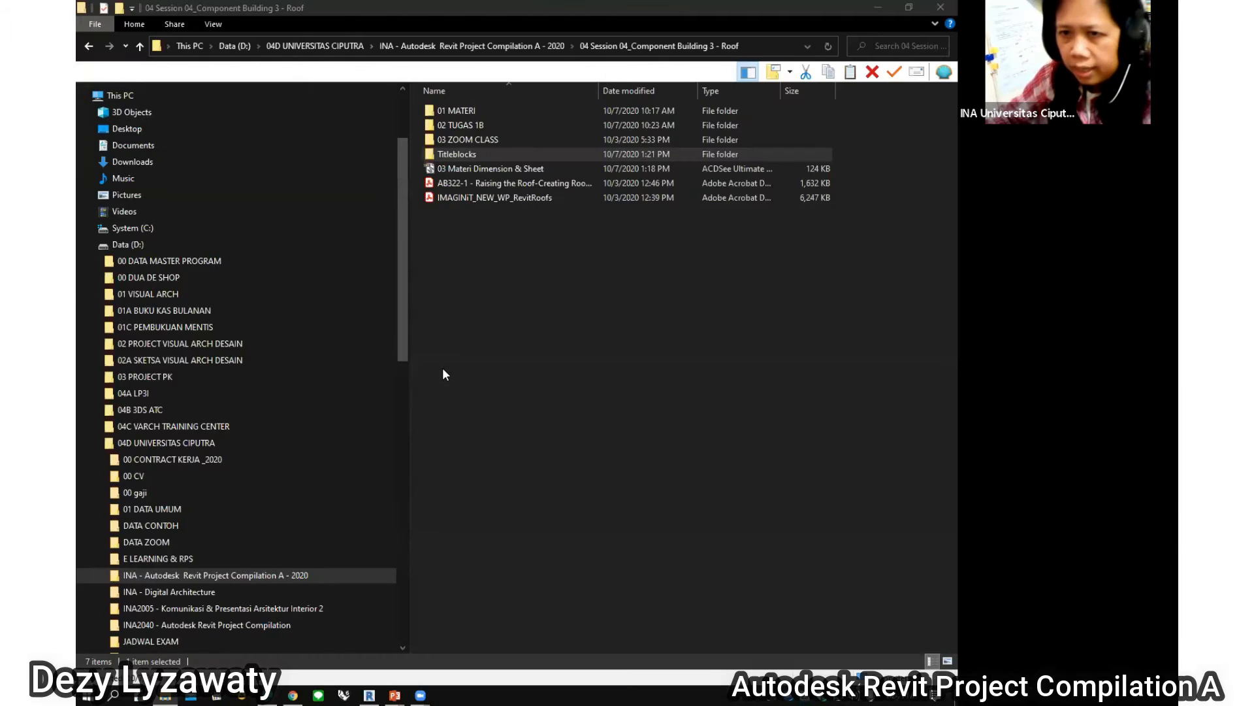
pyautogui.click(156, 229)
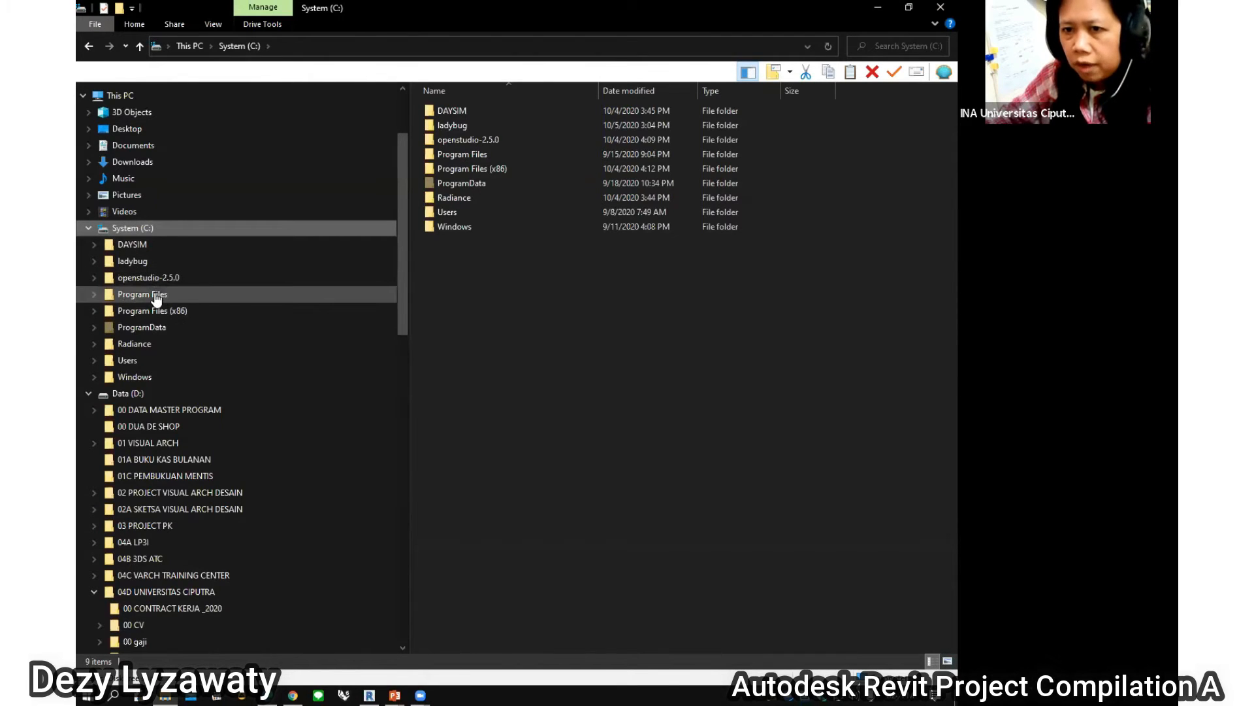
pyautogui.click(157, 332)
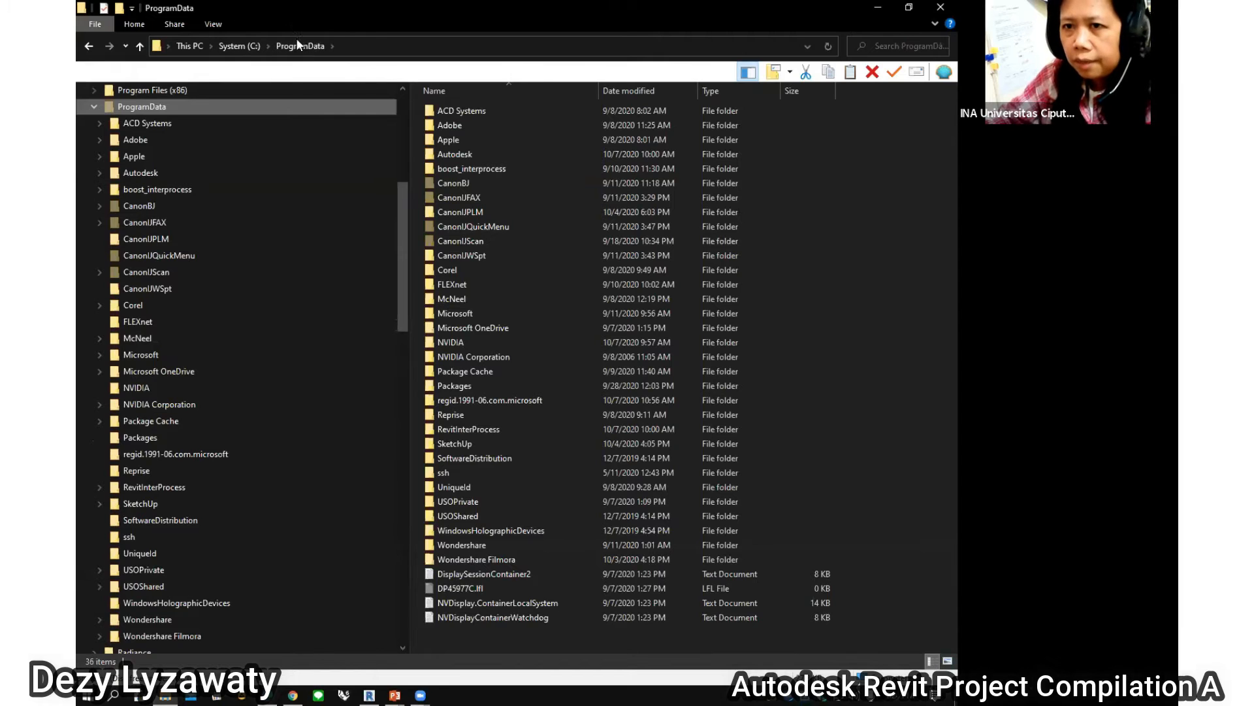
pyautogui.scroll(2, 130, 152)
pyautogui.scroll(1, 130, 151)
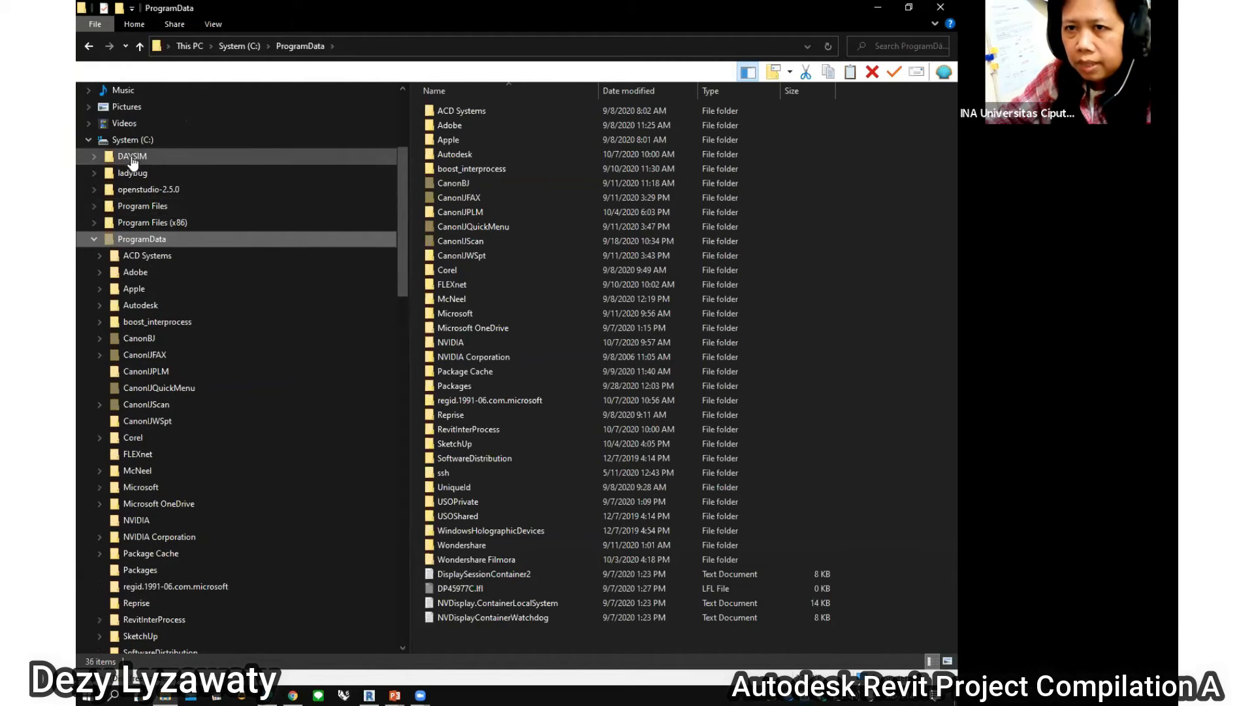
pyautogui.click(131, 139)
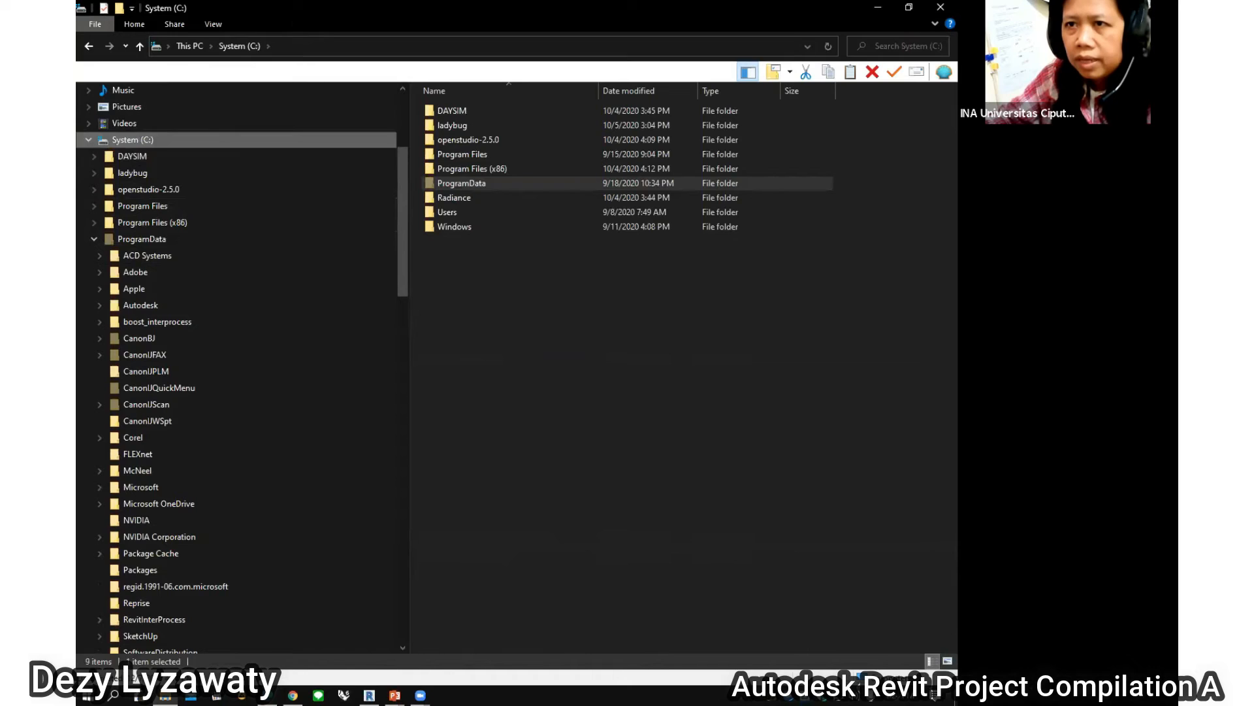
pyautogui.click(301, 46)
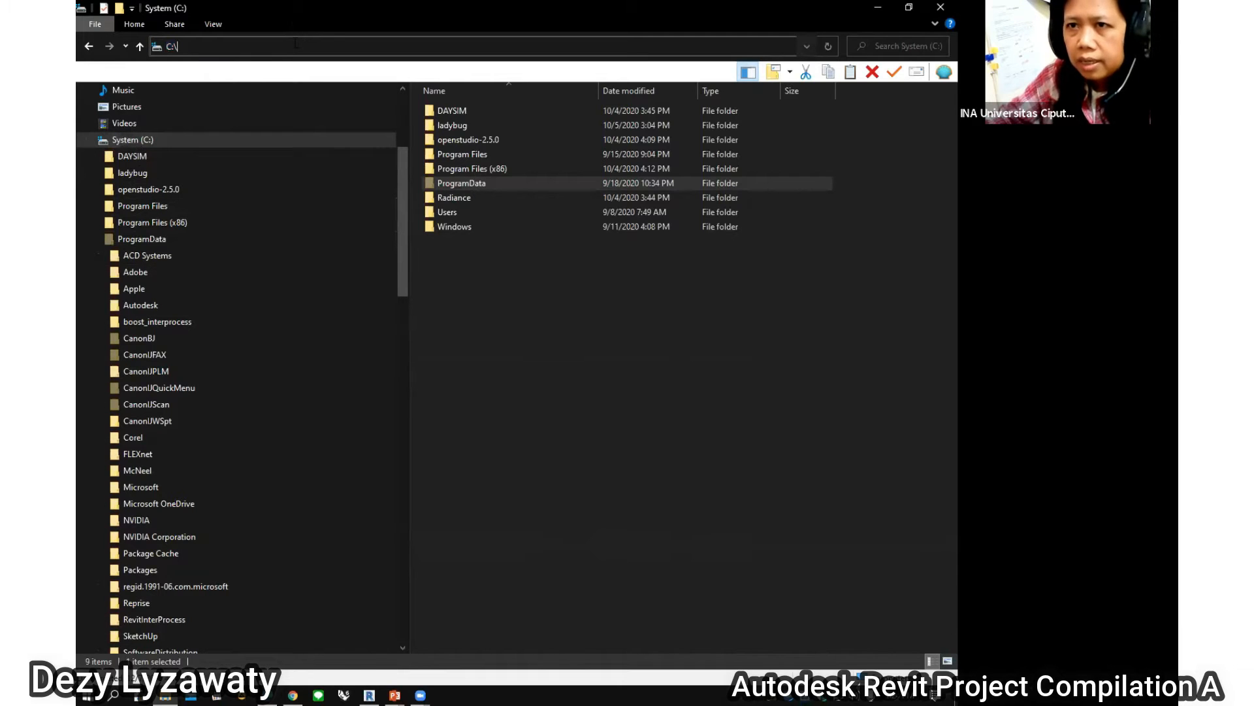
pyautogui.write('program')
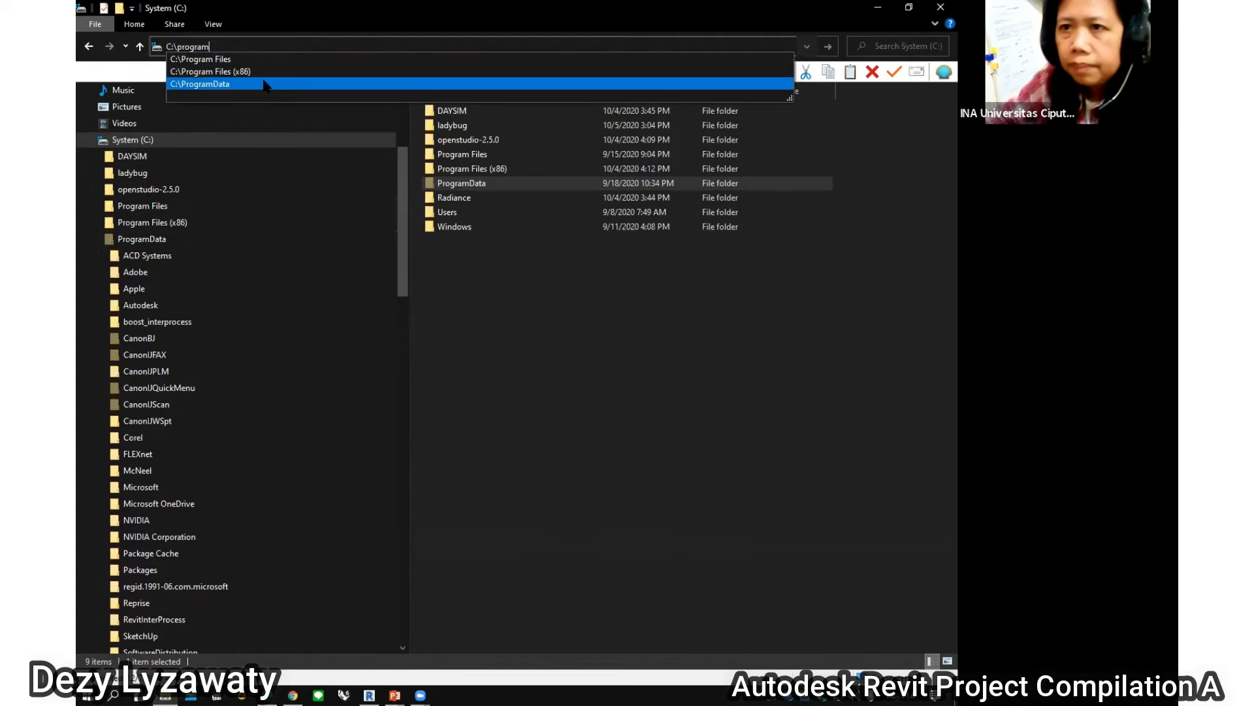
pyautogui.click(242, 83)
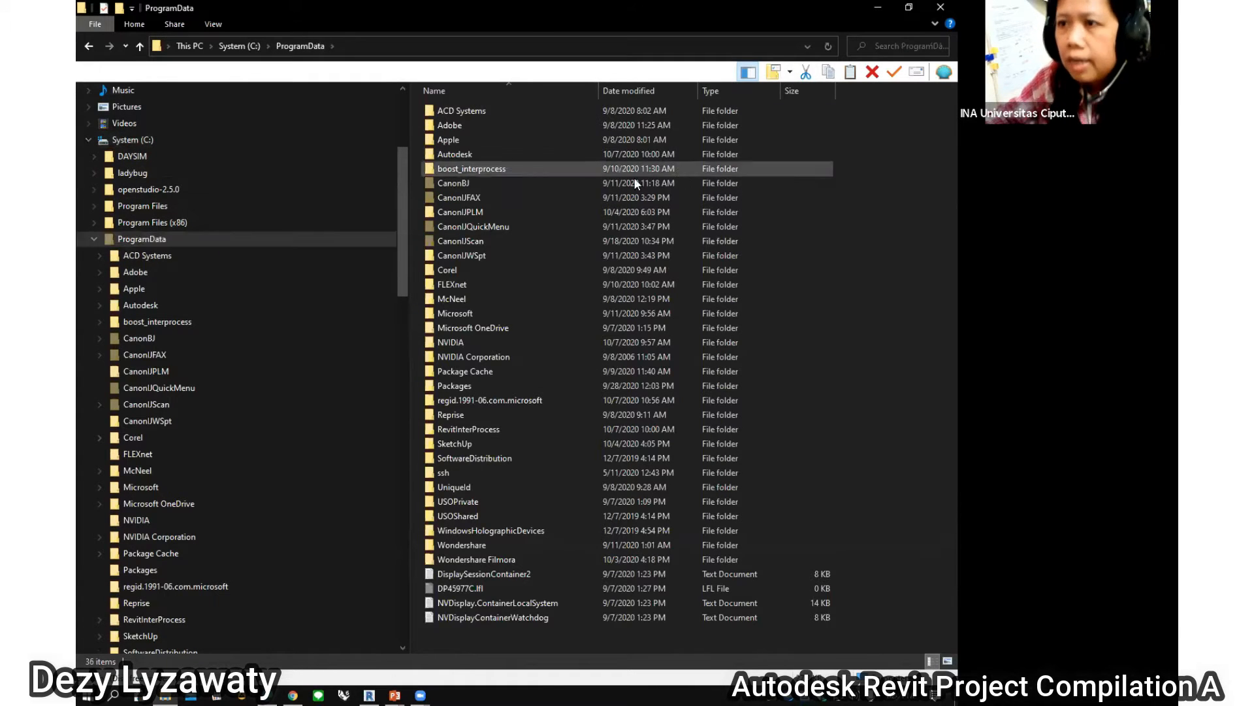
# Browse through Autodesk, RVT 2020 and Libraries to the US Metric folder and look through its family folders.
pyautogui.doubleClick(479, 153)
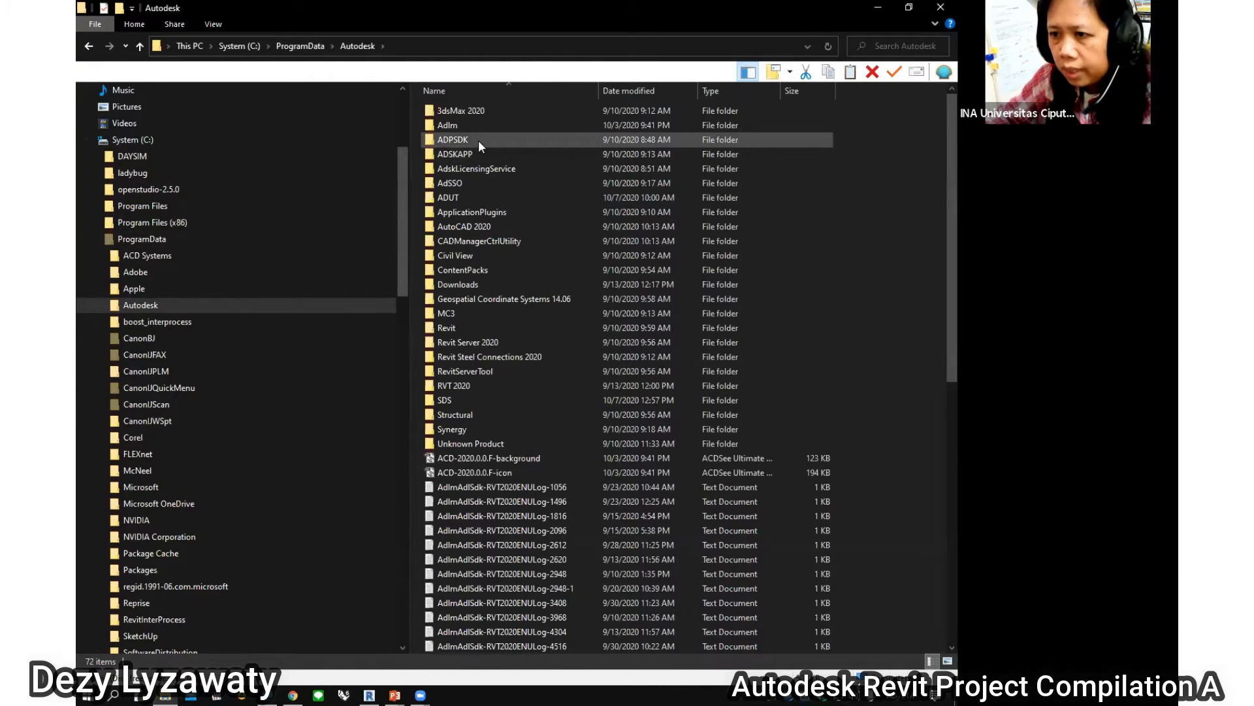
pyautogui.doubleClick(461, 387)
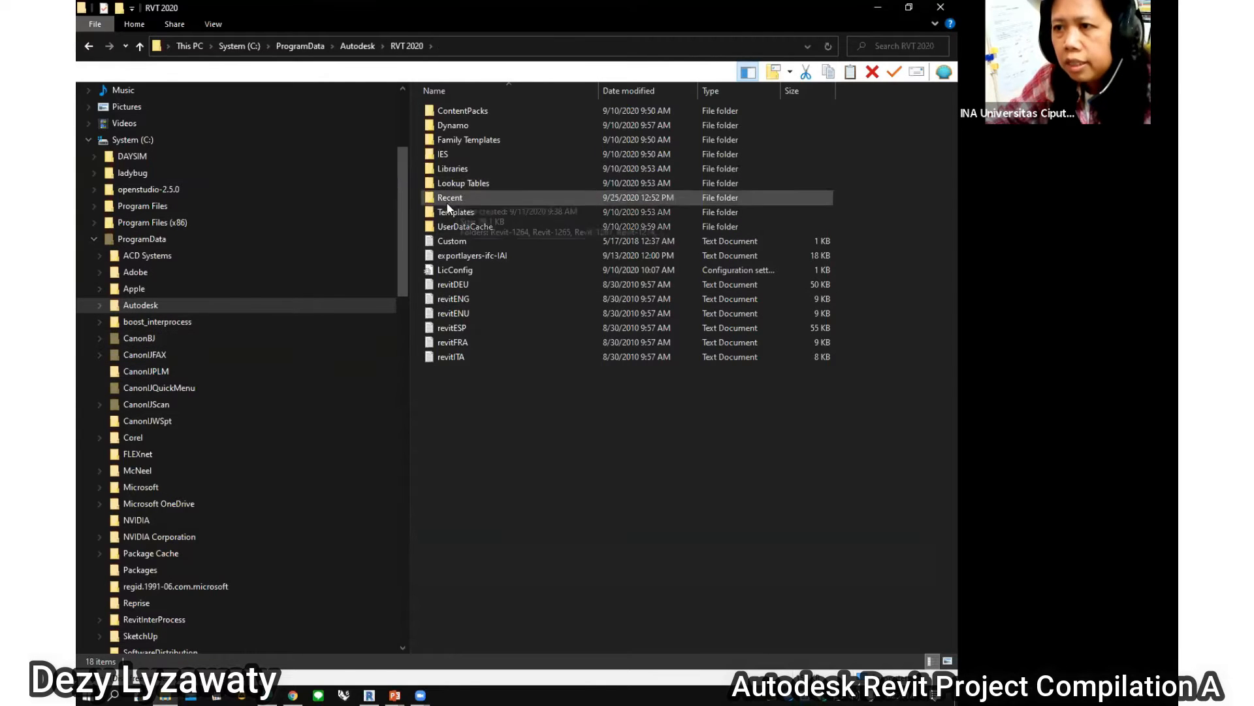
pyautogui.doubleClick(464, 171)
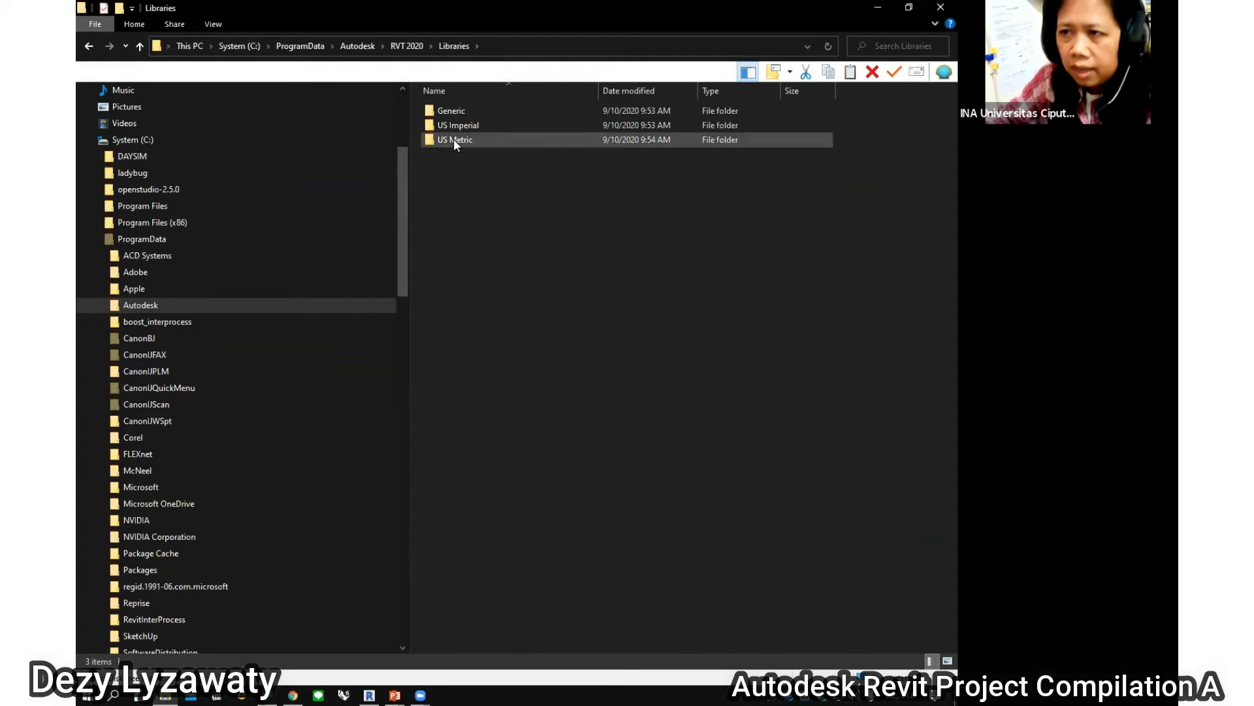
pyautogui.moveTo(454, 138)
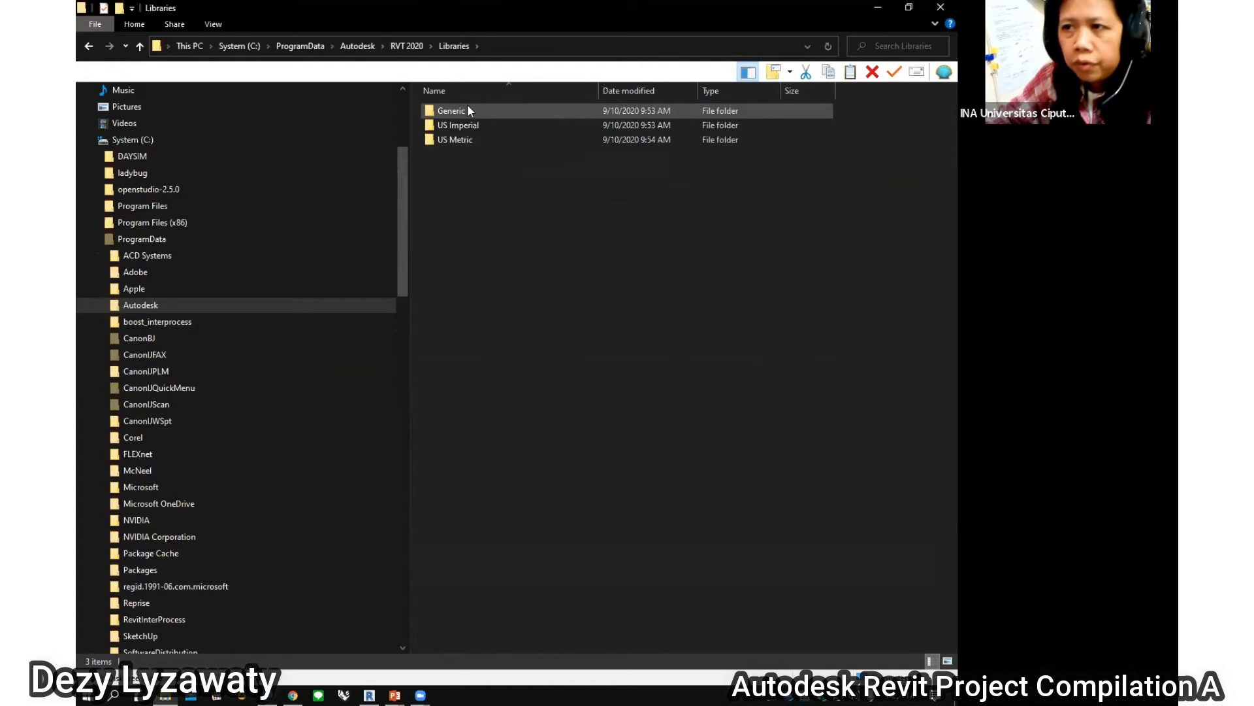
pyautogui.doubleClick(456, 140)
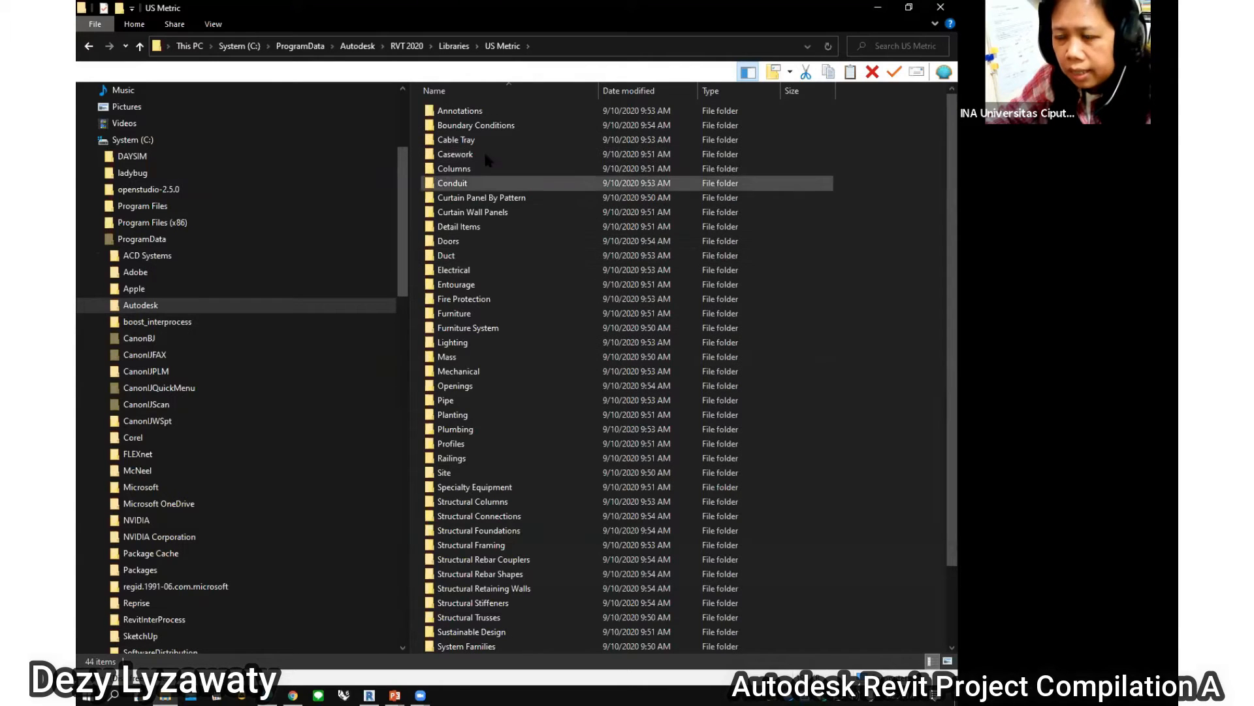
pyautogui.scroll(-3, 497, 307)
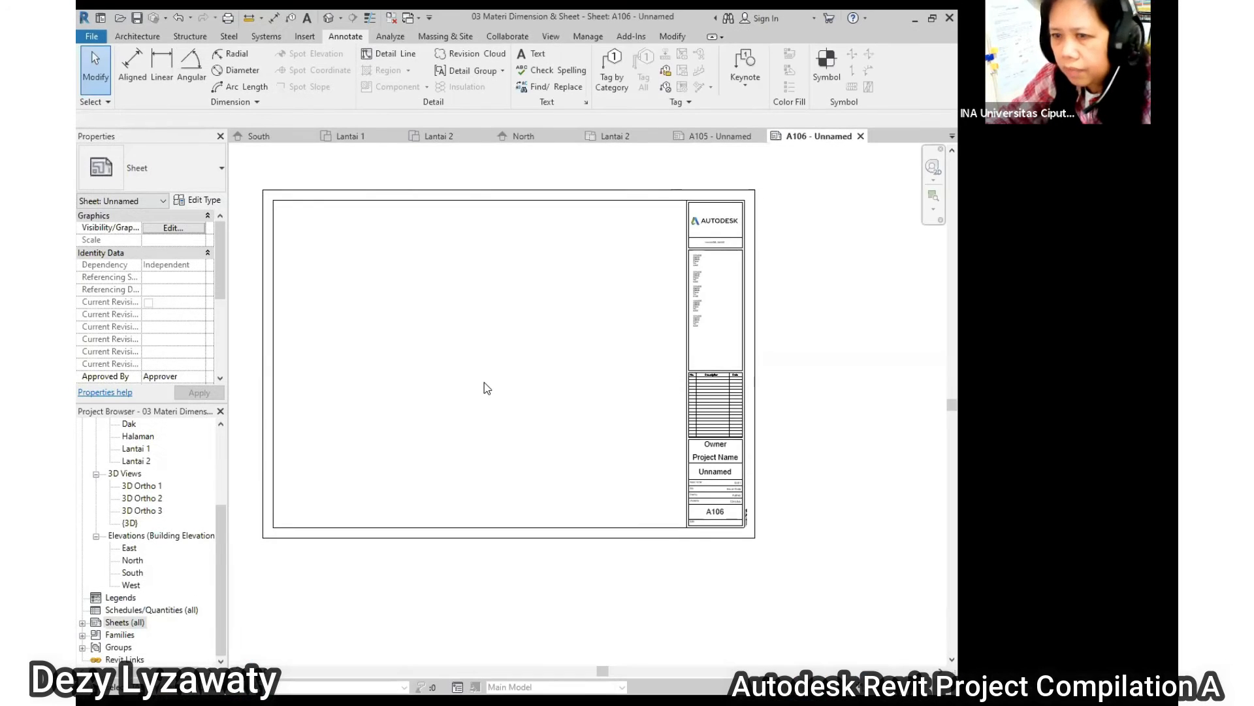
# Switch back to Revit and delete the sheets A105 and A106 from the project.
pyautogui.scroll(-2, 484, 384)
pyautogui.scroll(1, 168, 530)
pyautogui.scroll(-2, 88, 621)
pyautogui.click(86, 622)
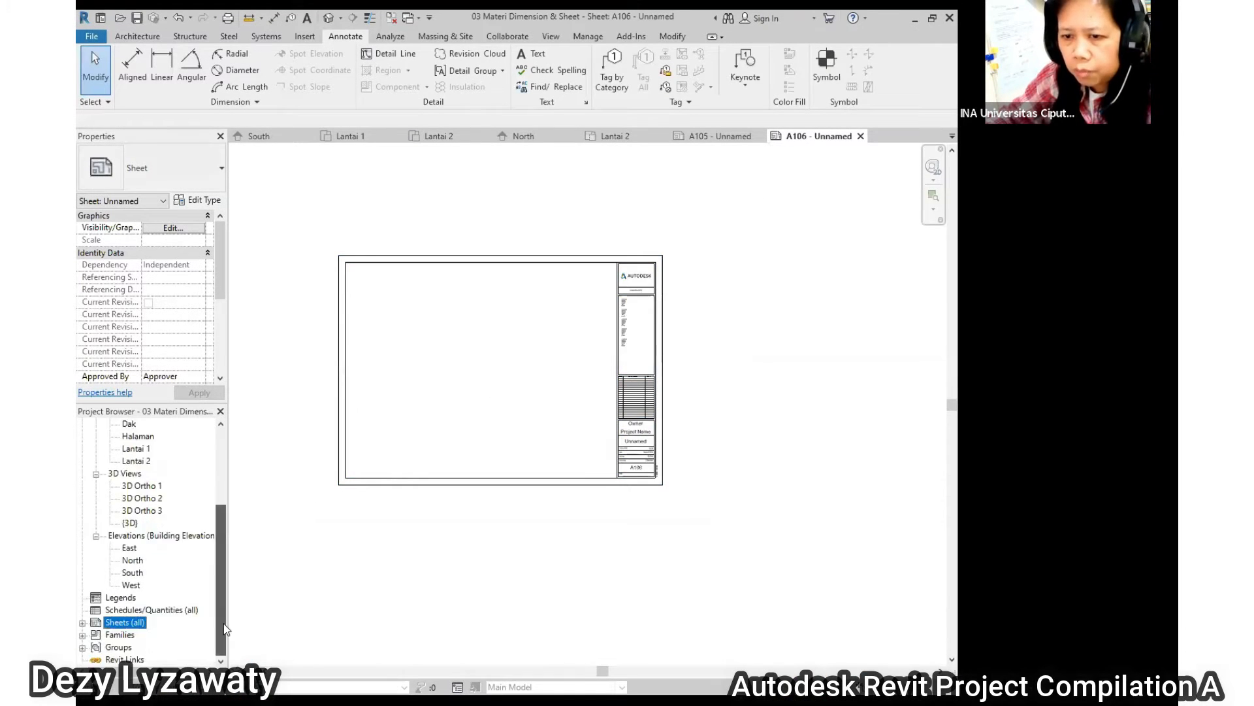
pyautogui.click(83, 621)
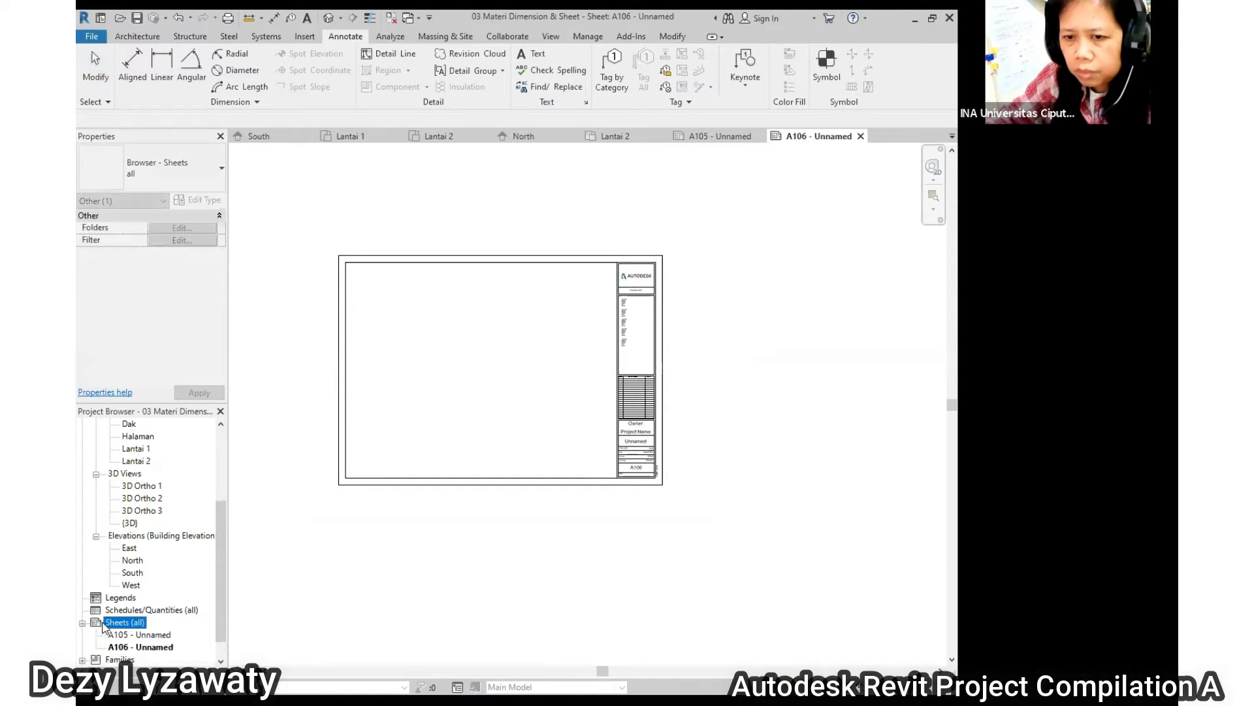
pyautogui.scroll(-1, 182, 607)
pyautogui.click(159, 623)
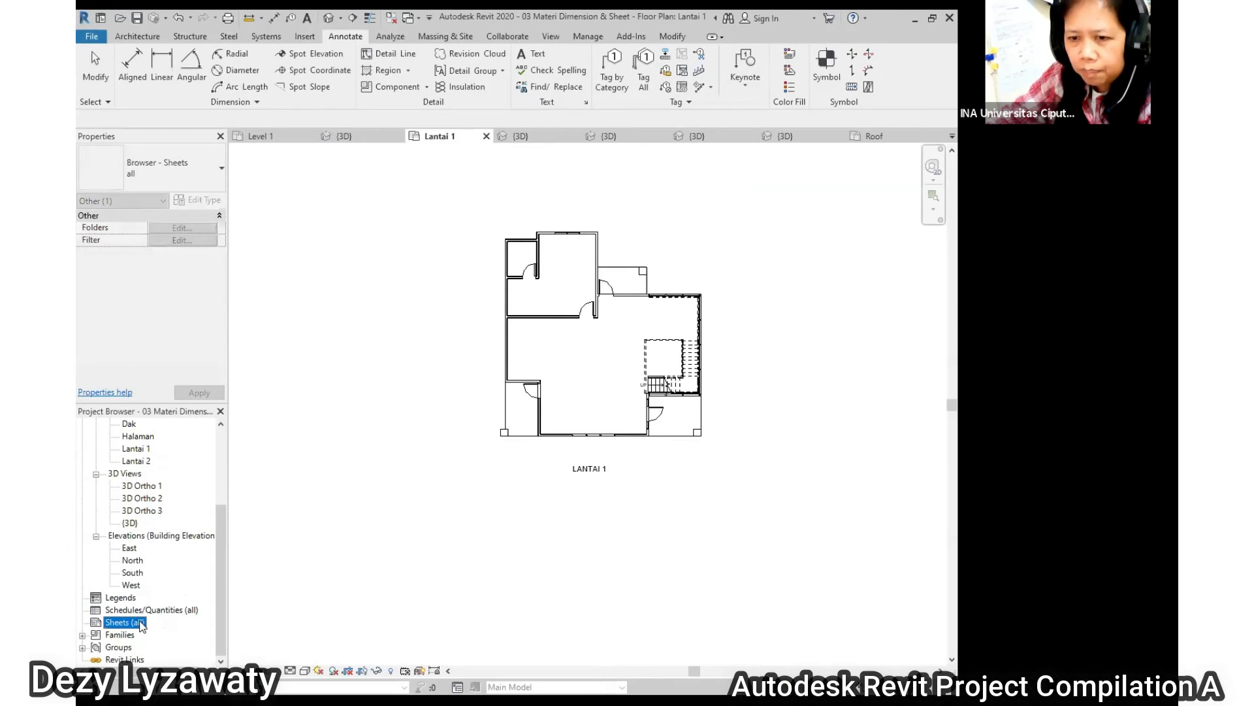
# Create a new sheet with the A4 metric titleblock.
pyautogui.rightClick(142, 622)
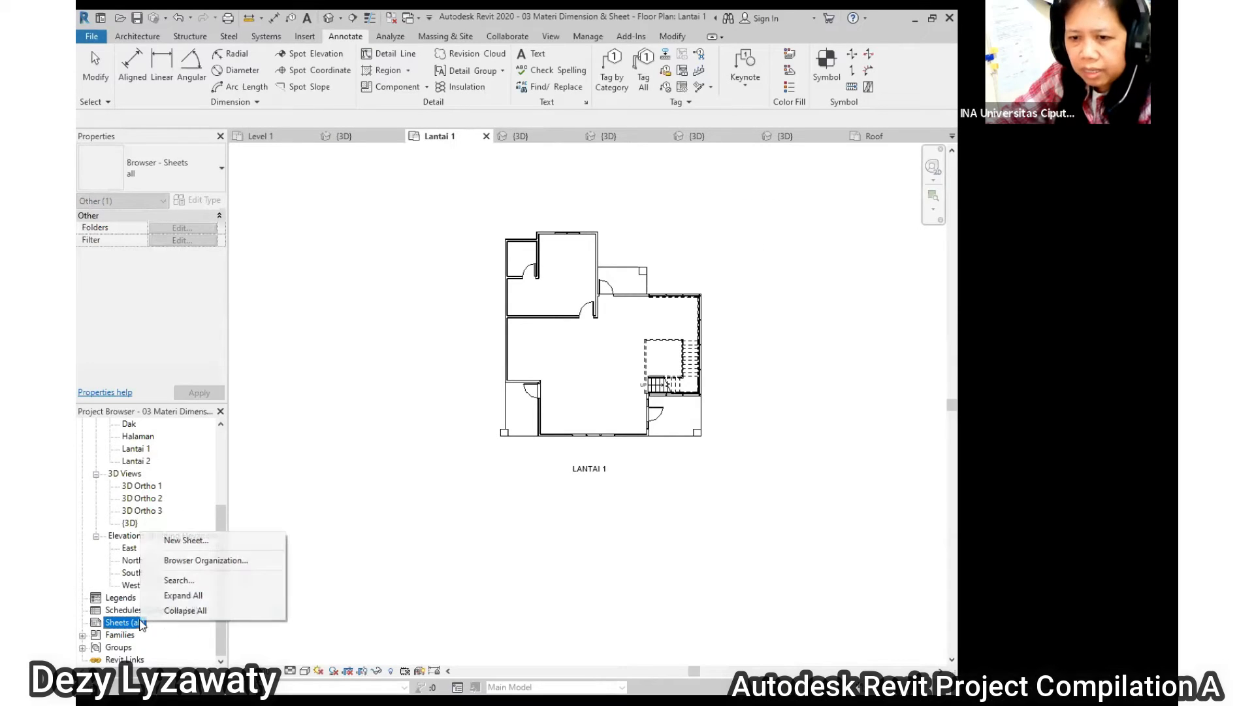
pyautogui.click(186, 540)
pyautogui.click(405, 259)
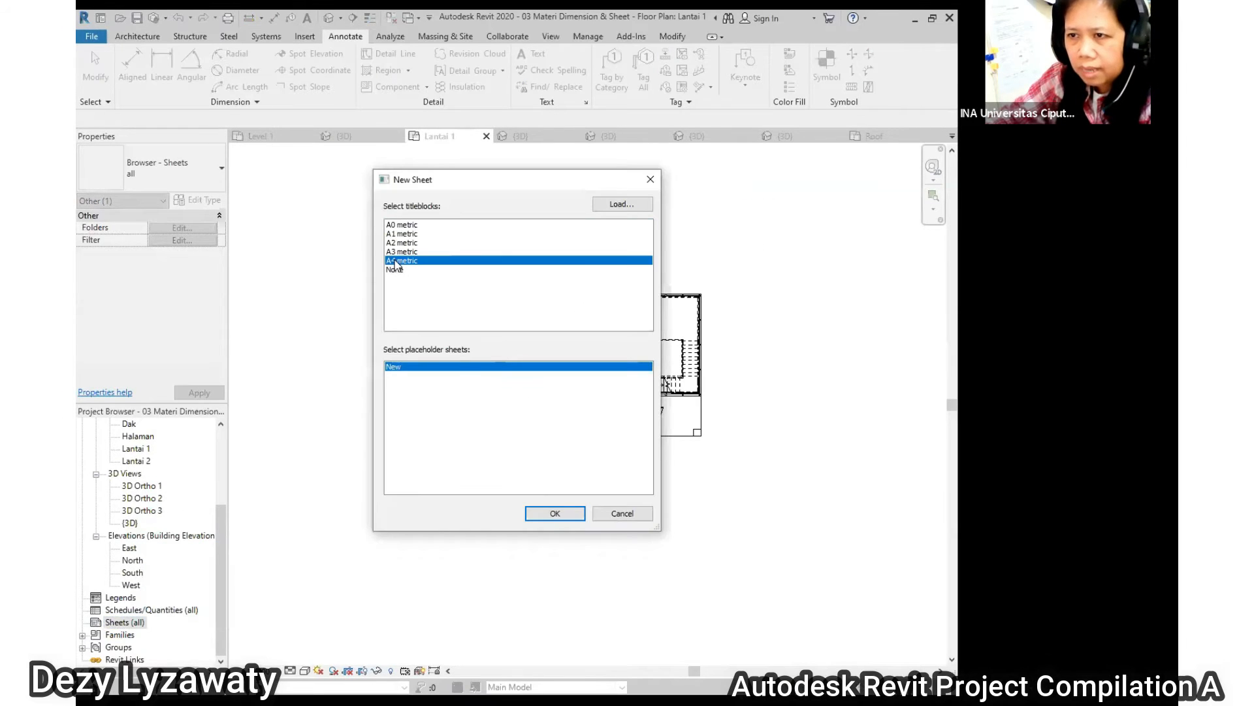
pyautogui.click(557, 512)
# Open the 3D Ortho 1 view to inspect the house, and return to sheet A107.
pyautogui.moveTo(224, 523)
pyautogui.mouseDown()
pyautogui.moveTo(229, 491)
pyautogui.moveTo(225, 514)
pyautogui.mouseUp()
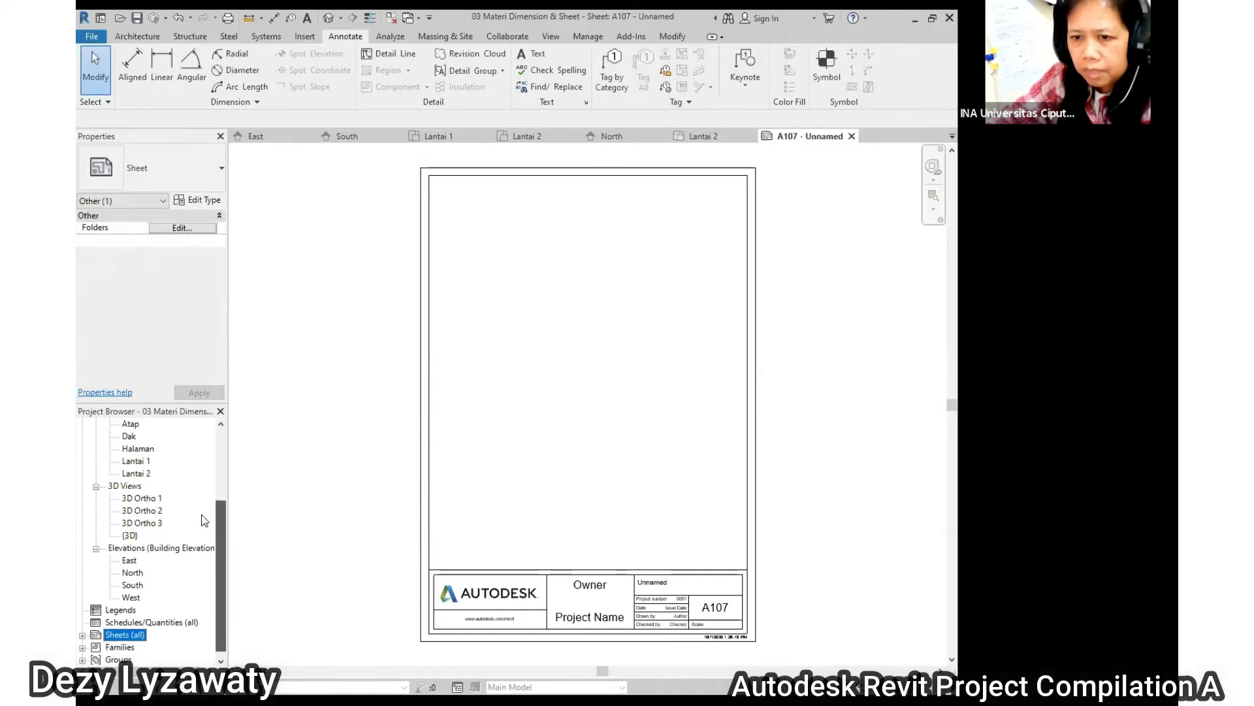
pyautogui.click(131, 499)
pyautogui.doubleClick(146, 500)
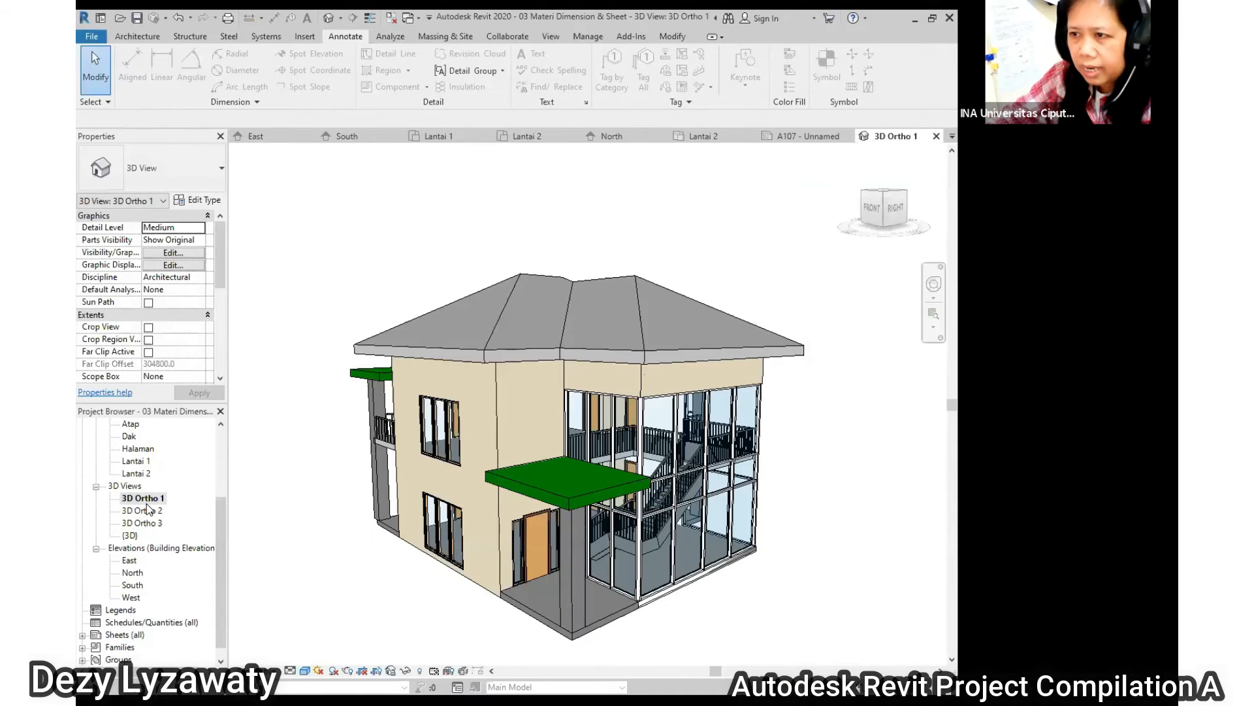
pyautogui.scroll(1, 511, 430)
pyautogui.moveTo(222, 534); pyautogui.dragTo(225, 594)
pyautogui.click(82, 623)
pyautogui.doubleClick(141, 635)
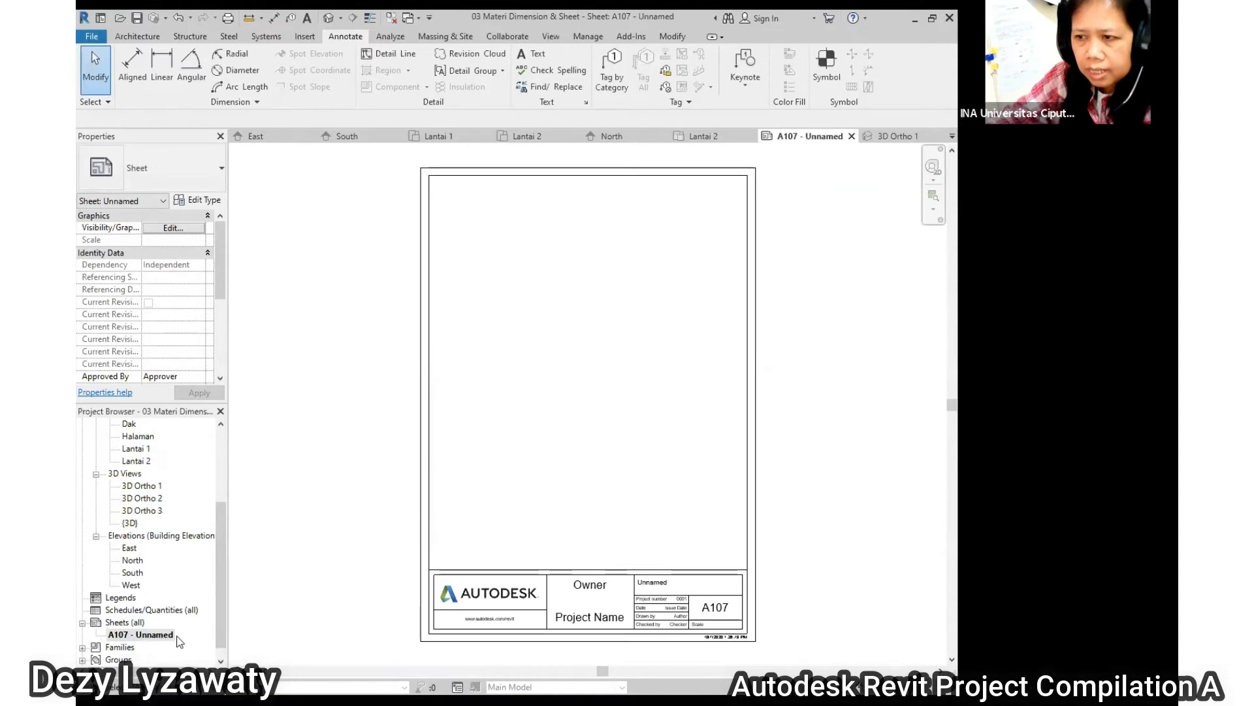
# Place the 3D Ortho 1 view on sheet A107 with its crop region enabled, and move the viewport to the sheet's upper half.
pyautogui.click(135, 486)
pyautogui.moveTo(143, 491); pyautogui.dragTo(580, 378)
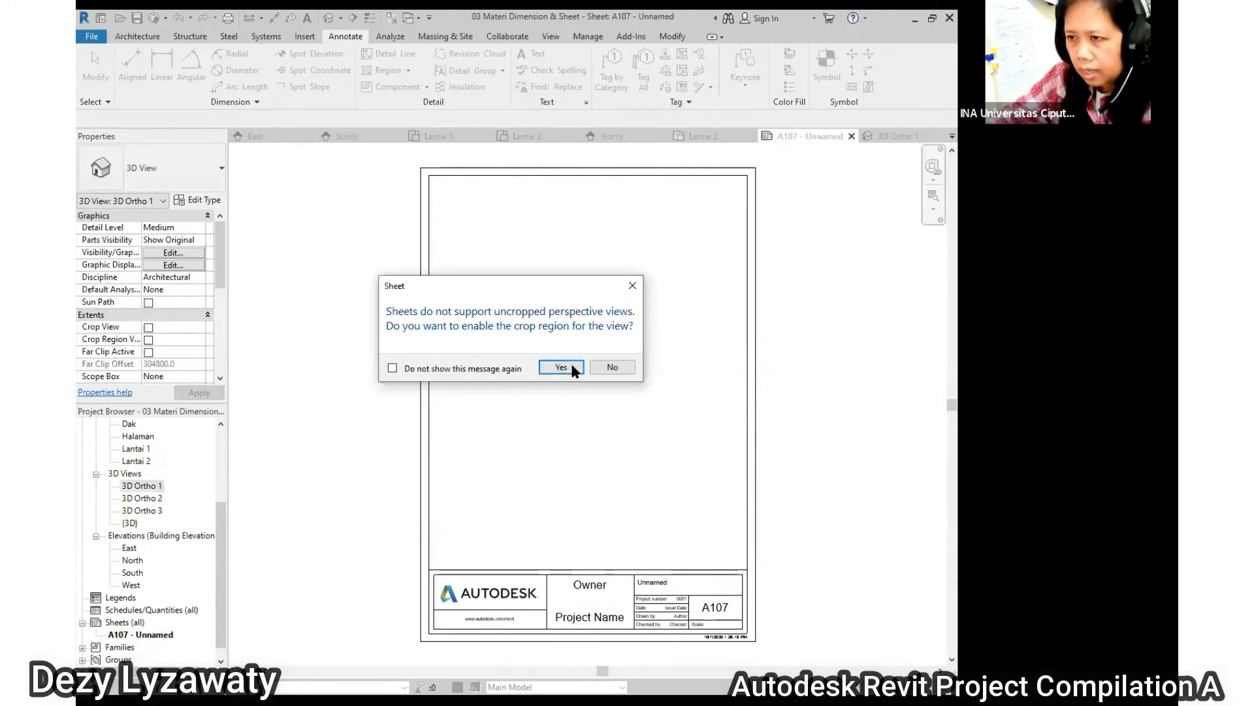
pyautogui.click(570, 360)
pyautogui.click(592, 379)
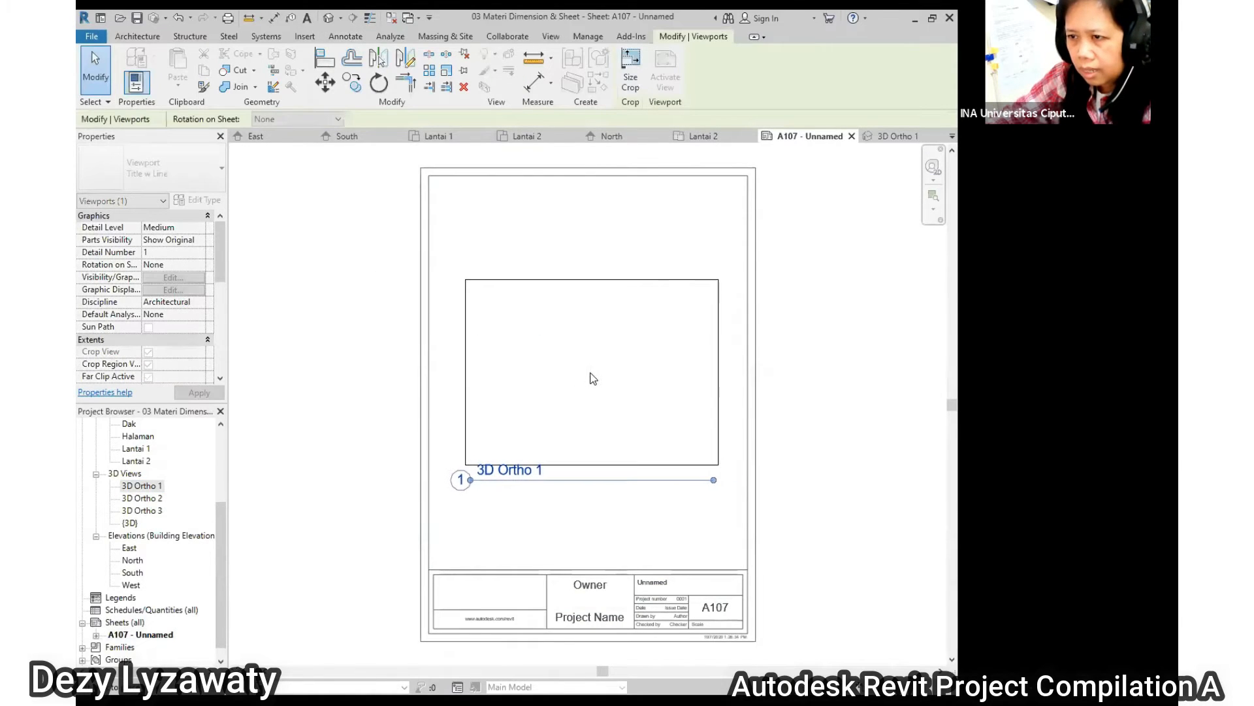
pyautogui.click(823, 429)
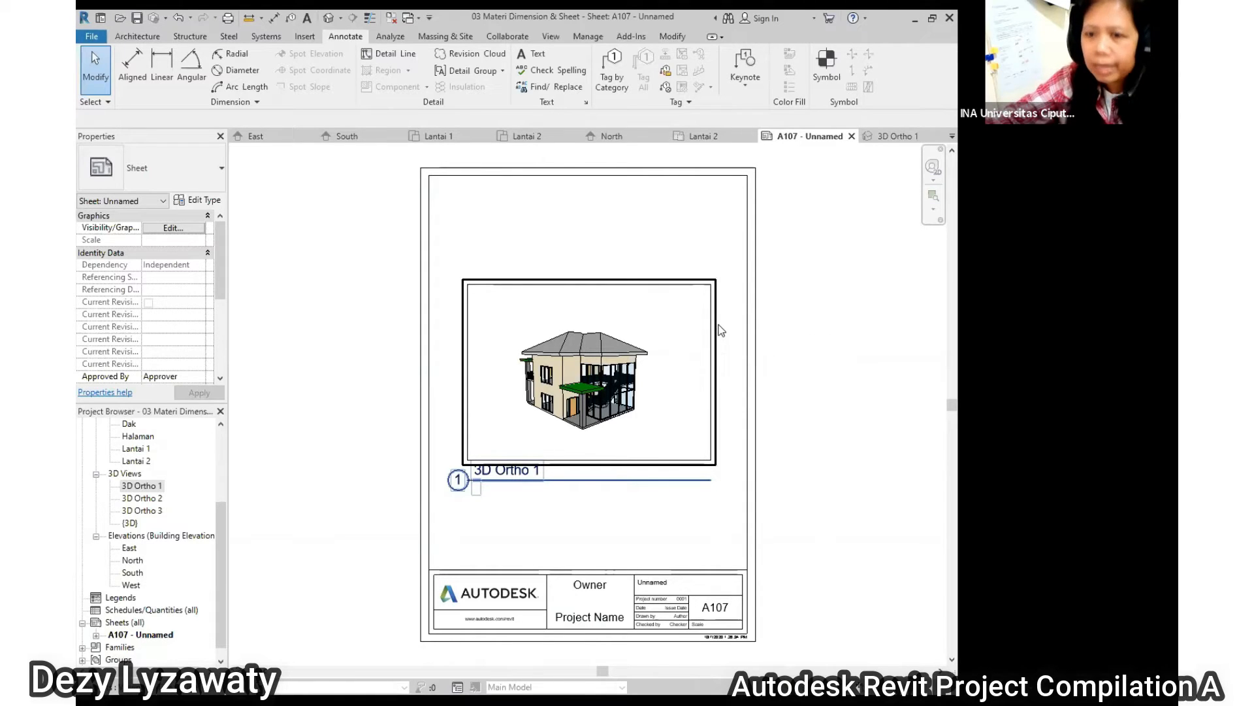
pyautogui.moveTo(720, 330); pyautogui.dragTo(722, 226)
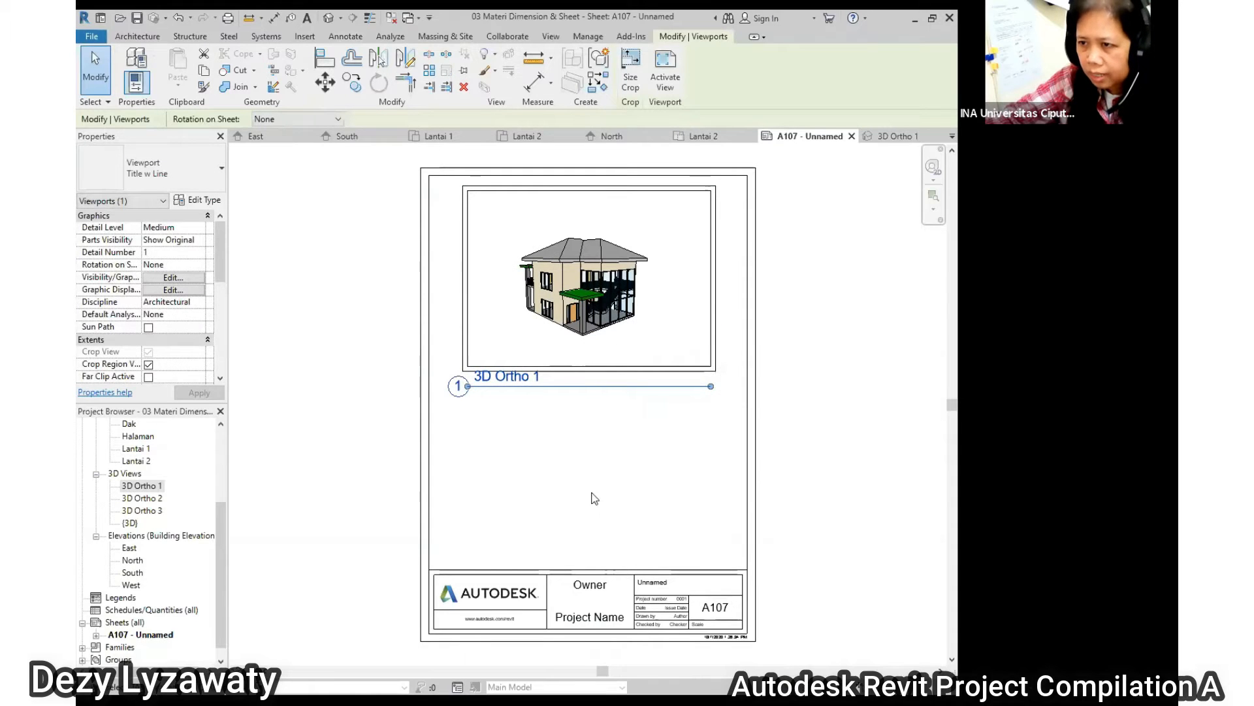
# Start an image import for sheet A107 and browse to the GAMBAR MINGGU 3 folder inside 02 TUGAS 1A of Session 03.
pyautogui.click(923, 470)
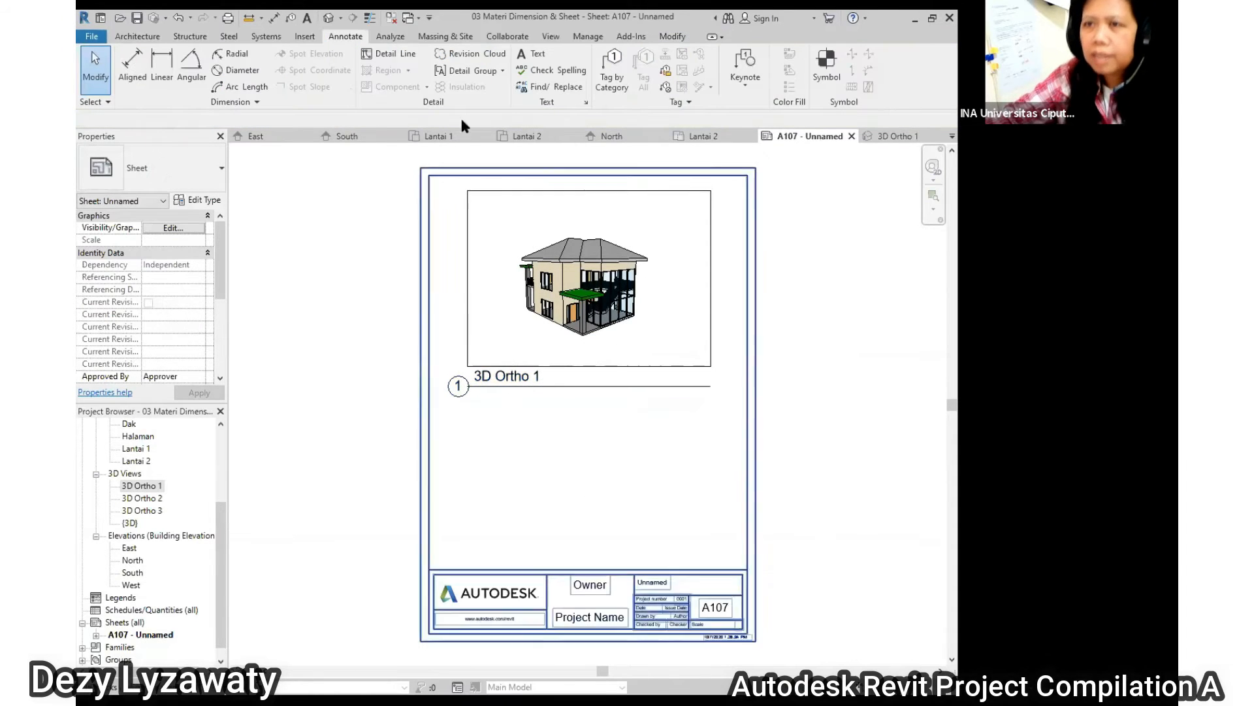
pyautogui.click(305, 41)
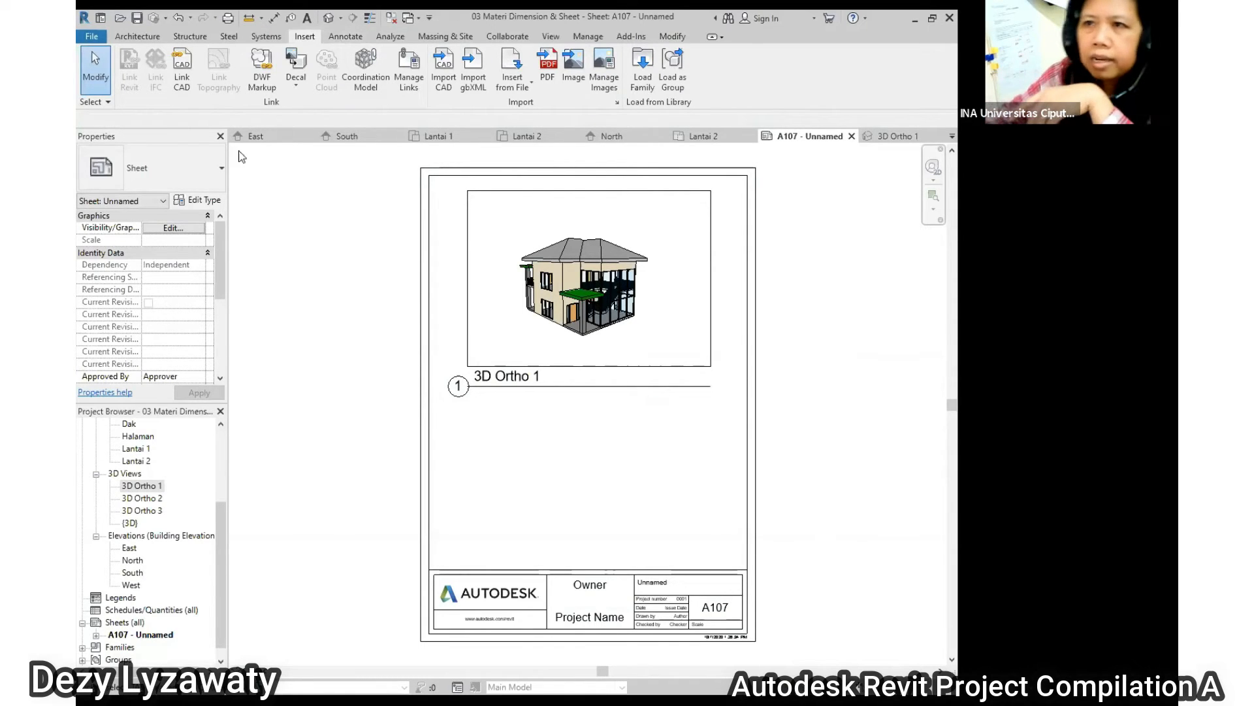
pyautogui.click(585, 66)
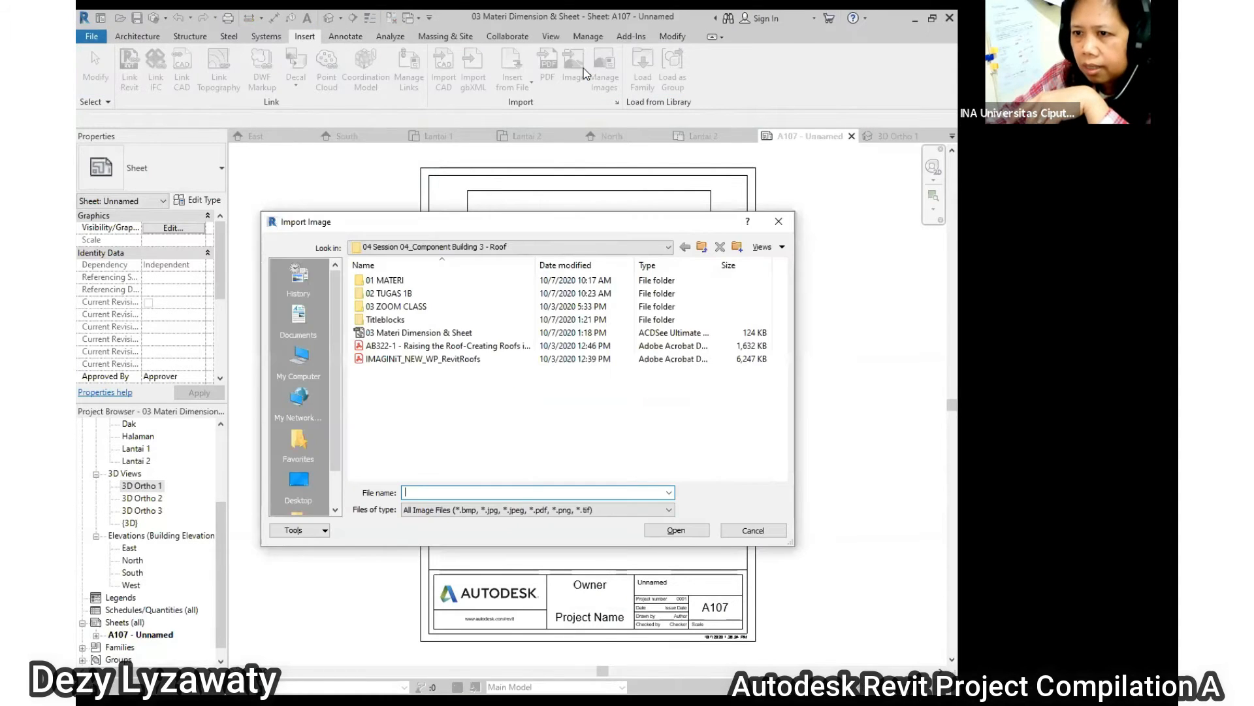
pyautogui.click(703, 247)
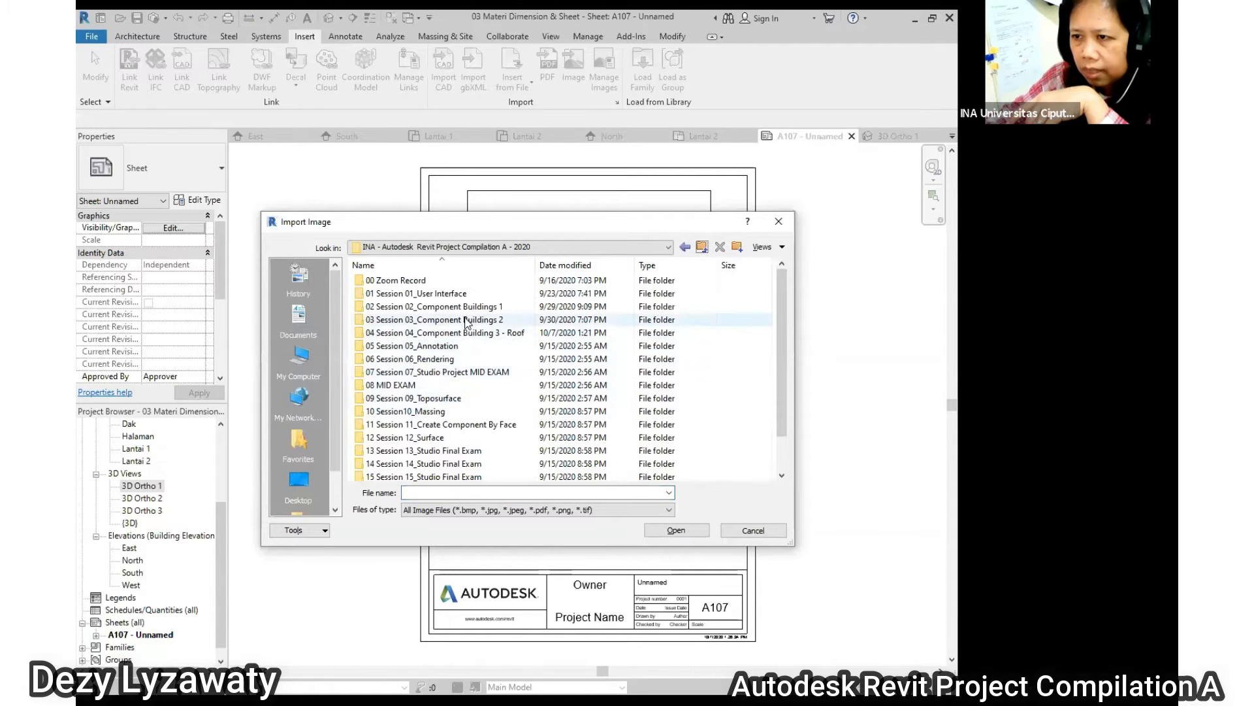
pyautogui.doubleClick(466, 320)
pyautogui.doubleClick(405, 293)
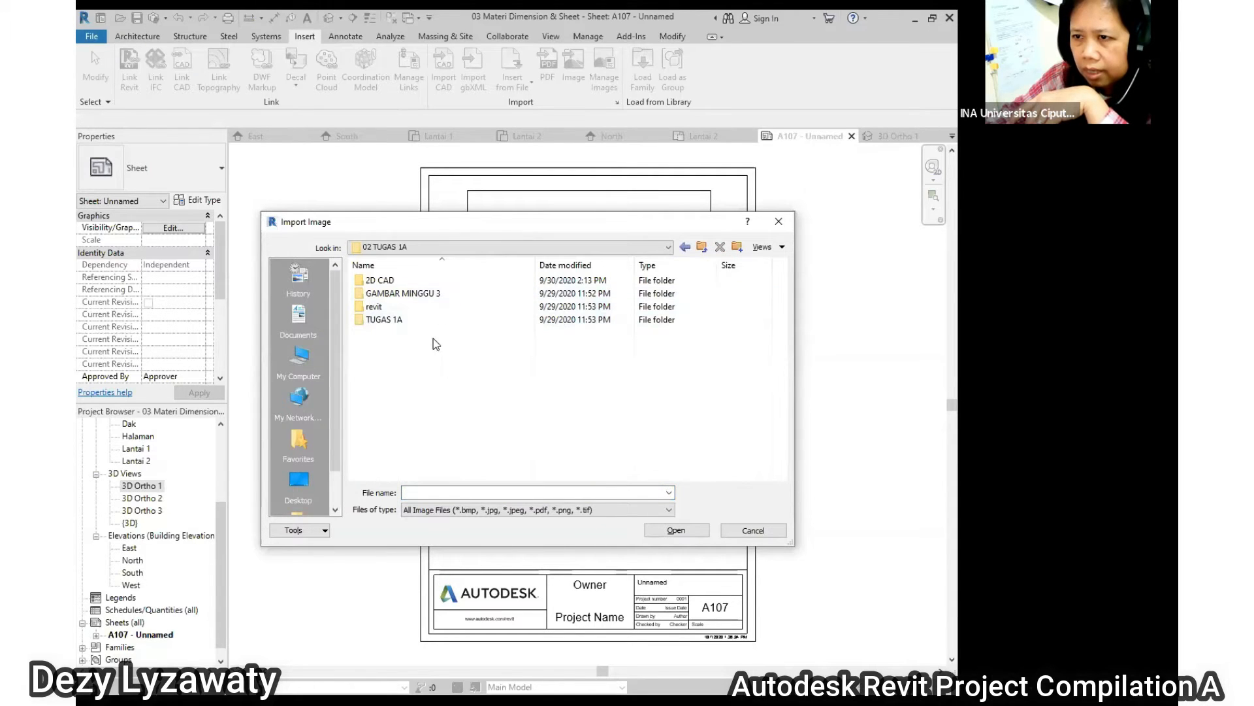
pyautogui.doubleClick(390, 295)
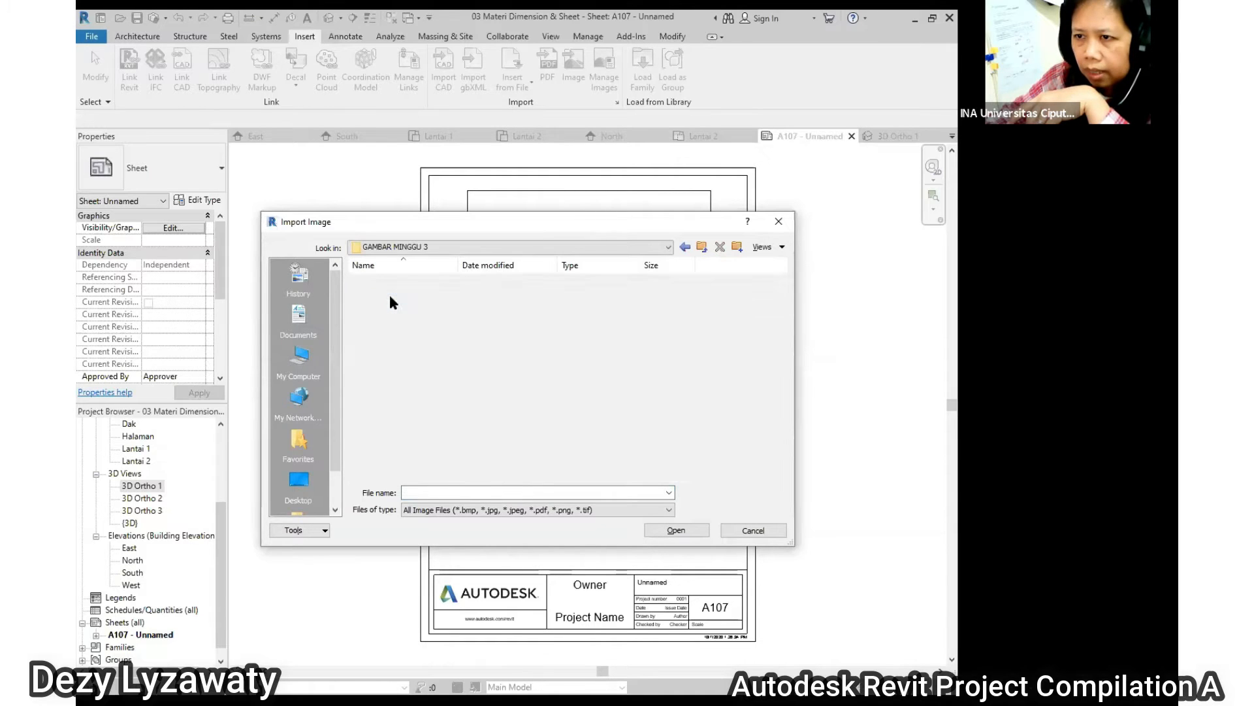
# Show the folder's files as thumbnails and place the image 10 TUGAS _ 1A _3D 03(Render)_Nama Mahasiswa.jpg on sheet A107.
pyautogui.click(738, 247)
pyautogui.click(747, 289)
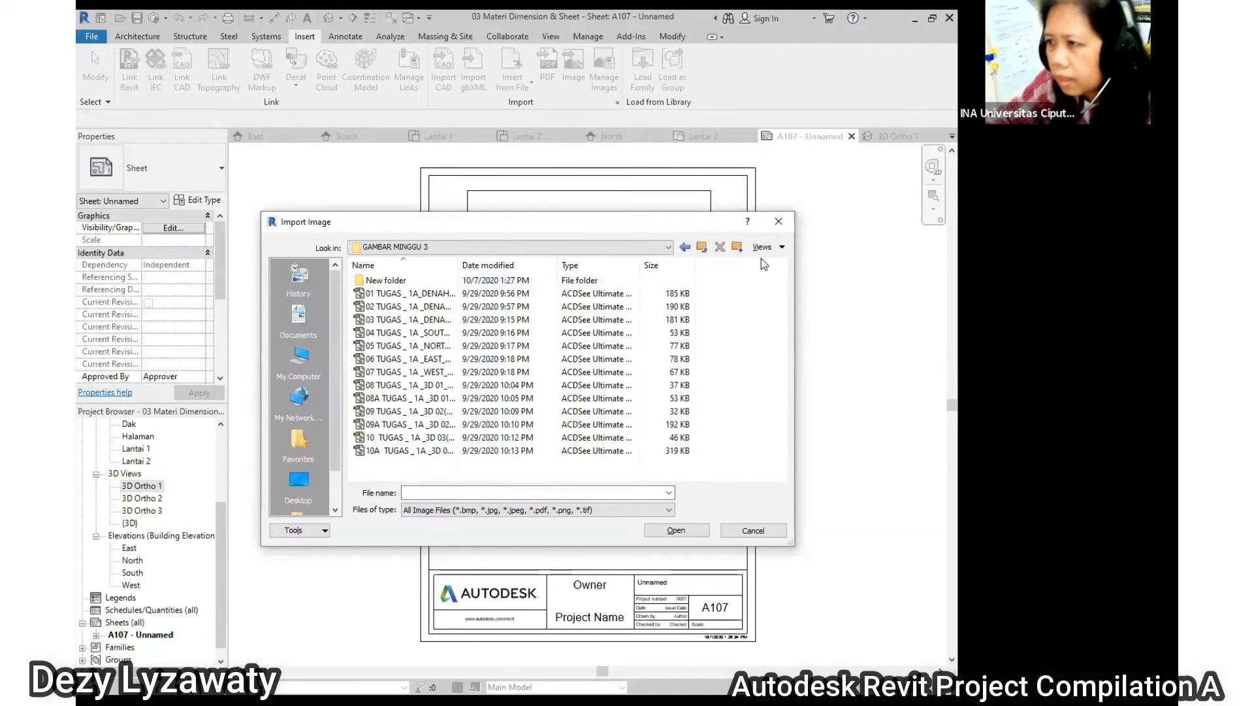
pyautogui.click(782, 249)
pyautogui.click(834, 293)
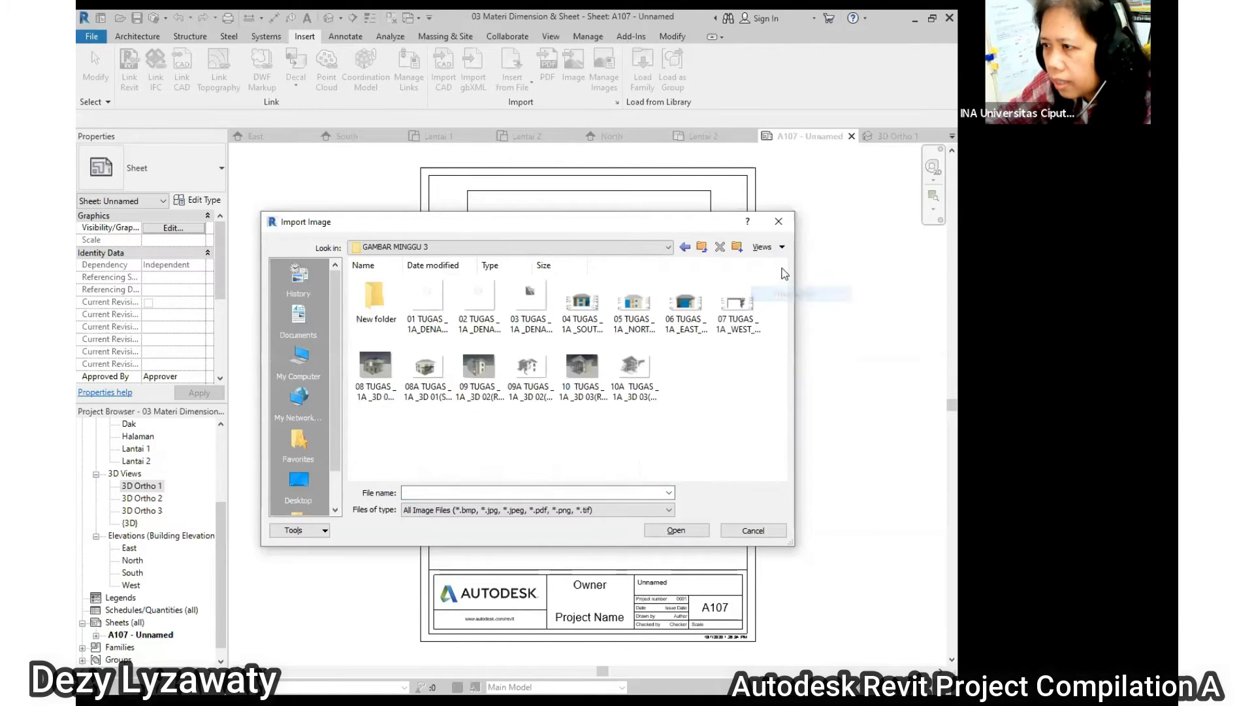
pyautogui.click(585, 375)
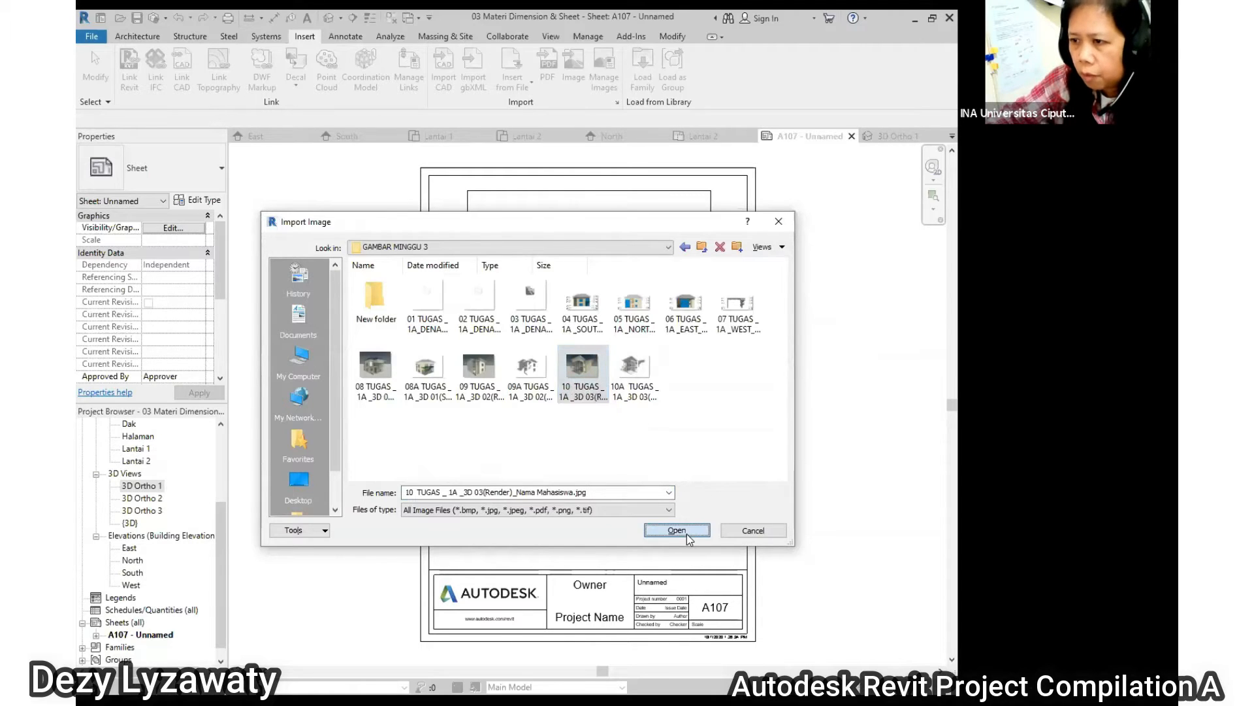
pyautogui.click(686, 532)
pyautogui.click(604, 431)
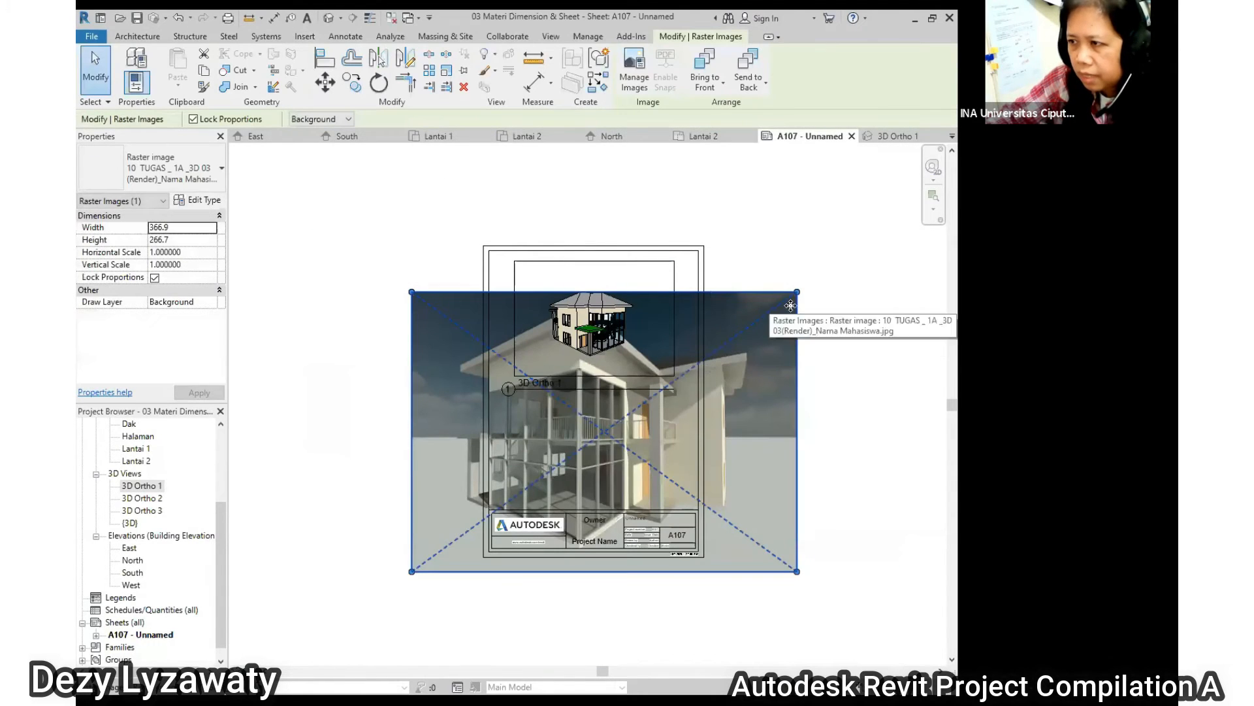
# Scale the render image down to about 110 mm wide and position it below the 3D Ortho 1 viewport, above the titleblock.
pyautogui.moveTo(797, 292); pyautogui.dragTo(661, 366)
pyautogui.click(650, 309)
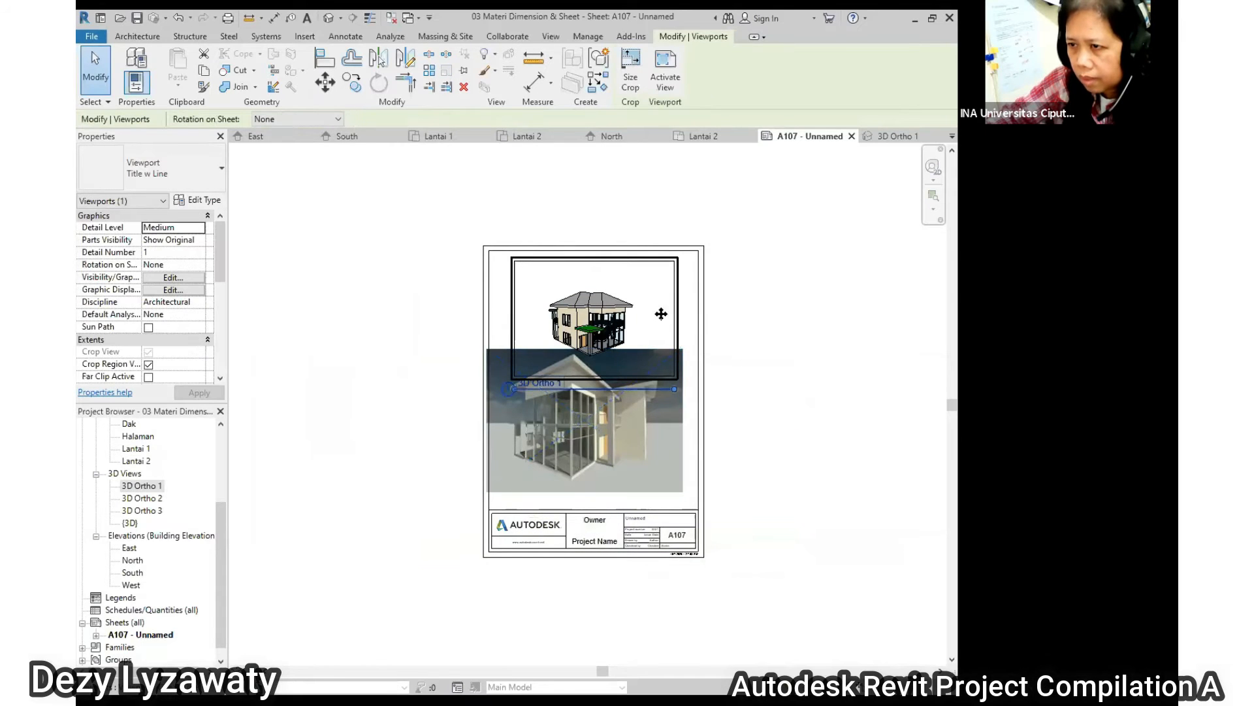
pyautogui.click(677, 398)
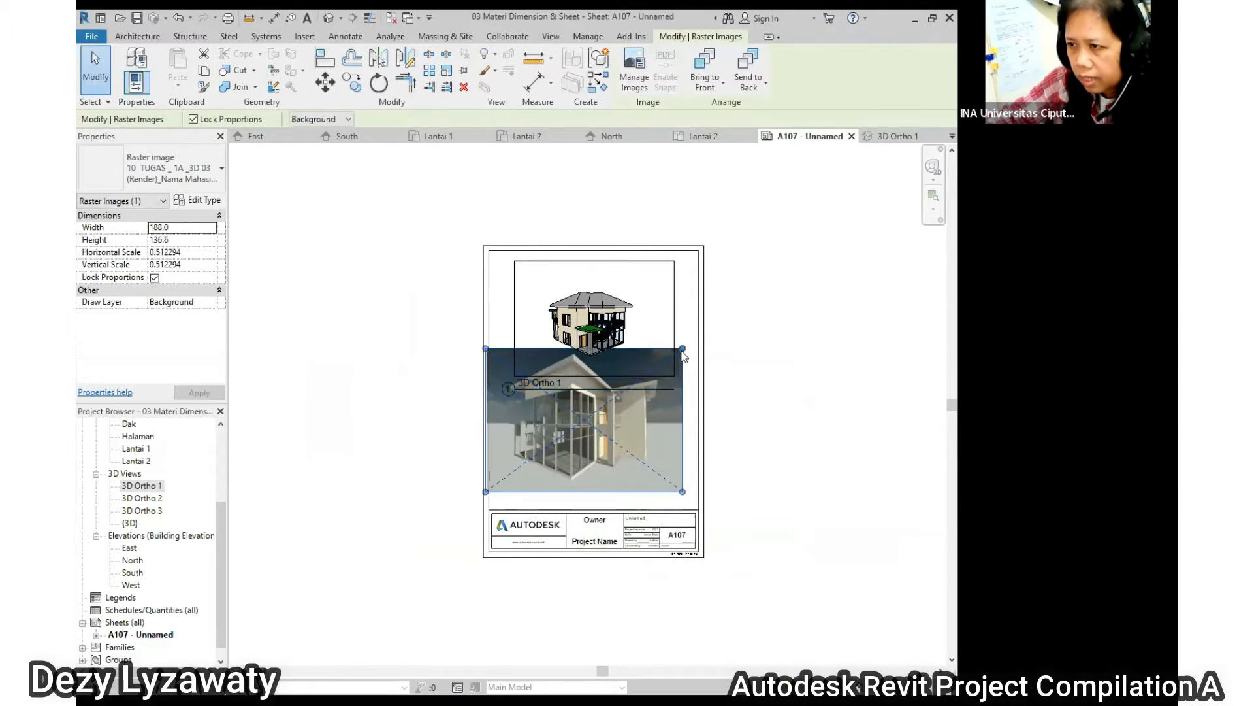
pyautogui.moveTo(682, 349); pyautogui.dragTo(646, 437)
pyautogui.press('Escape')
pyautogui.scroll(3, 629, 445)
pyautogui.scroll(-2, 719, 436)
pyautogui.scroll(1, 750, 442)
pyautogui.scroll(-1, 750, 441)
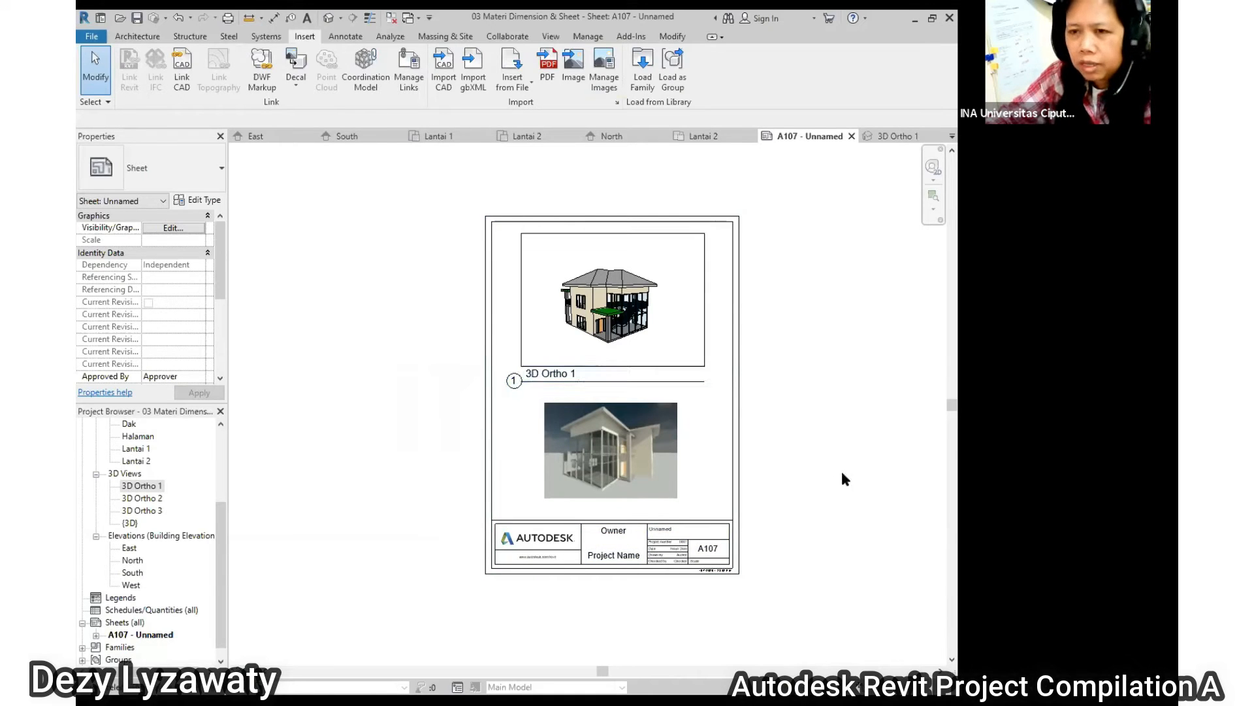
# Delete the 3D Ortho 1 viewport from sheet A107, keeping the render image.
pyautogui.click(633, 445)
pyautogui.click(666, 347)
pyautogui.click(769, 460)
pyautogui.click(596, 448)
pyautogui.click(653, 366)
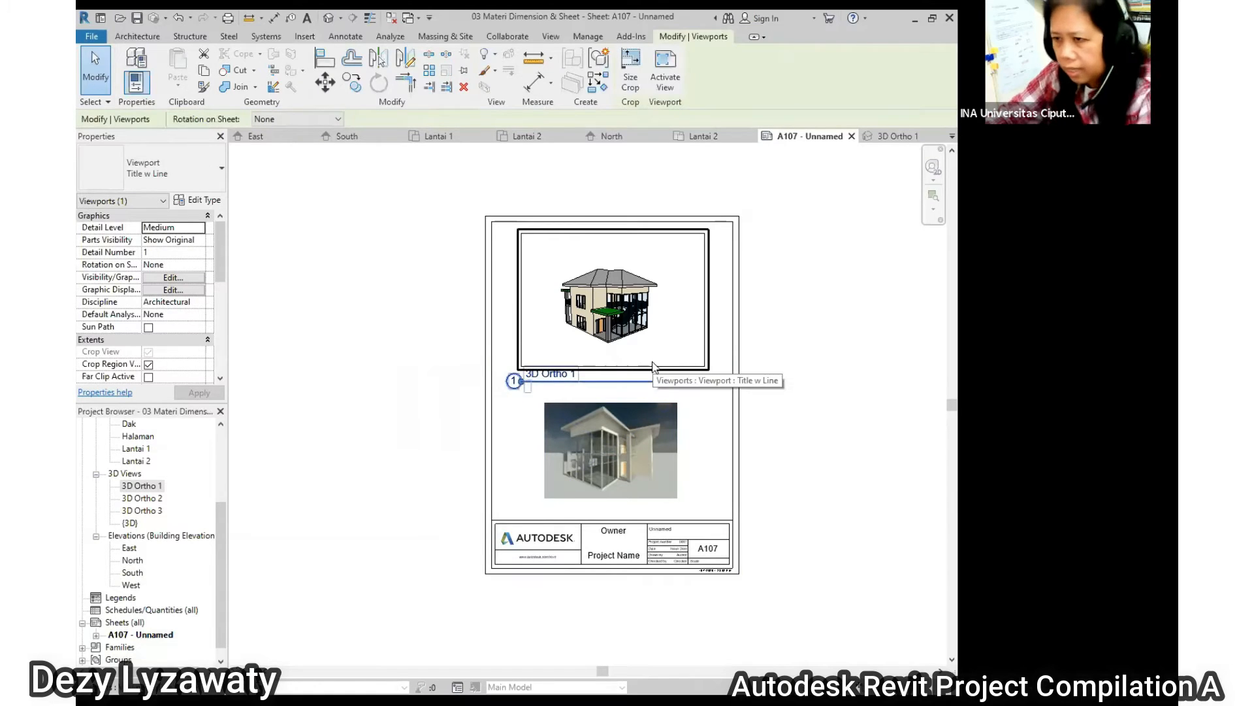
pyautogui.press('Delete')
# Place the 3D Ortho 3 view on sheet A107.
pyautogui.click(156, 514)
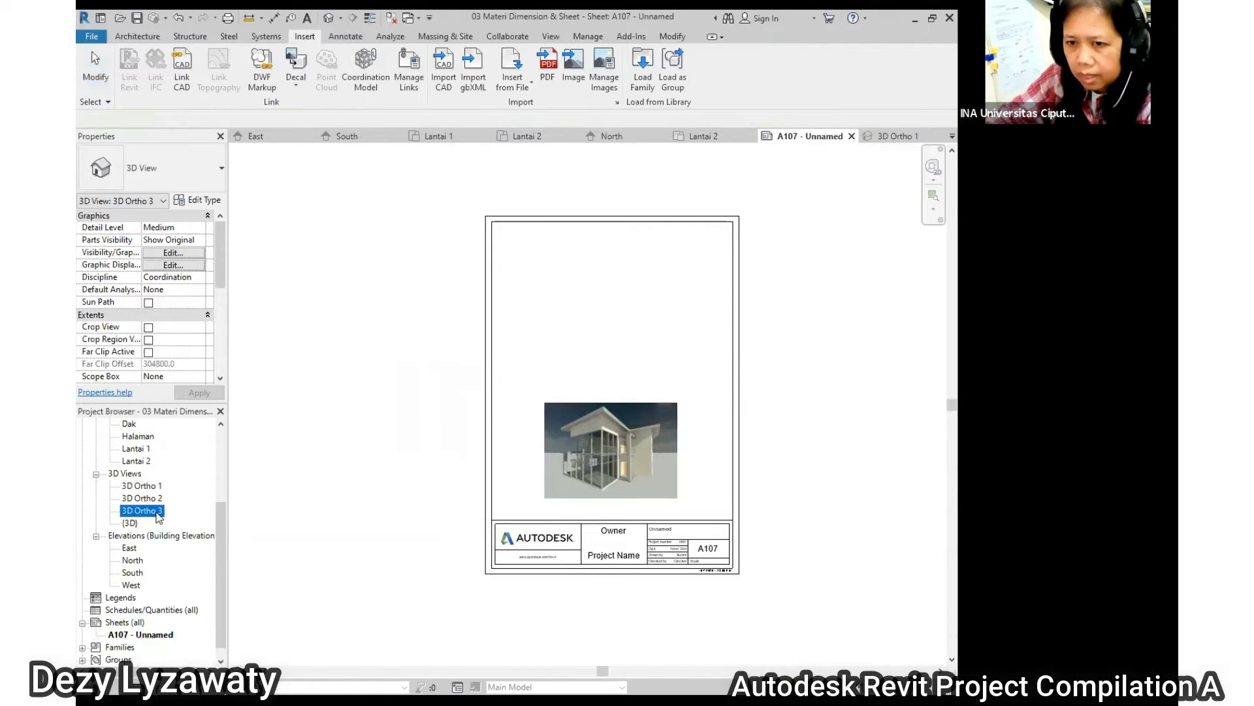
pyautogui.moveTo(156, 512); pyautogui.dragTo(570, 370)
pyautogui.click(570, 371)
pyautogui.click(620, 341)
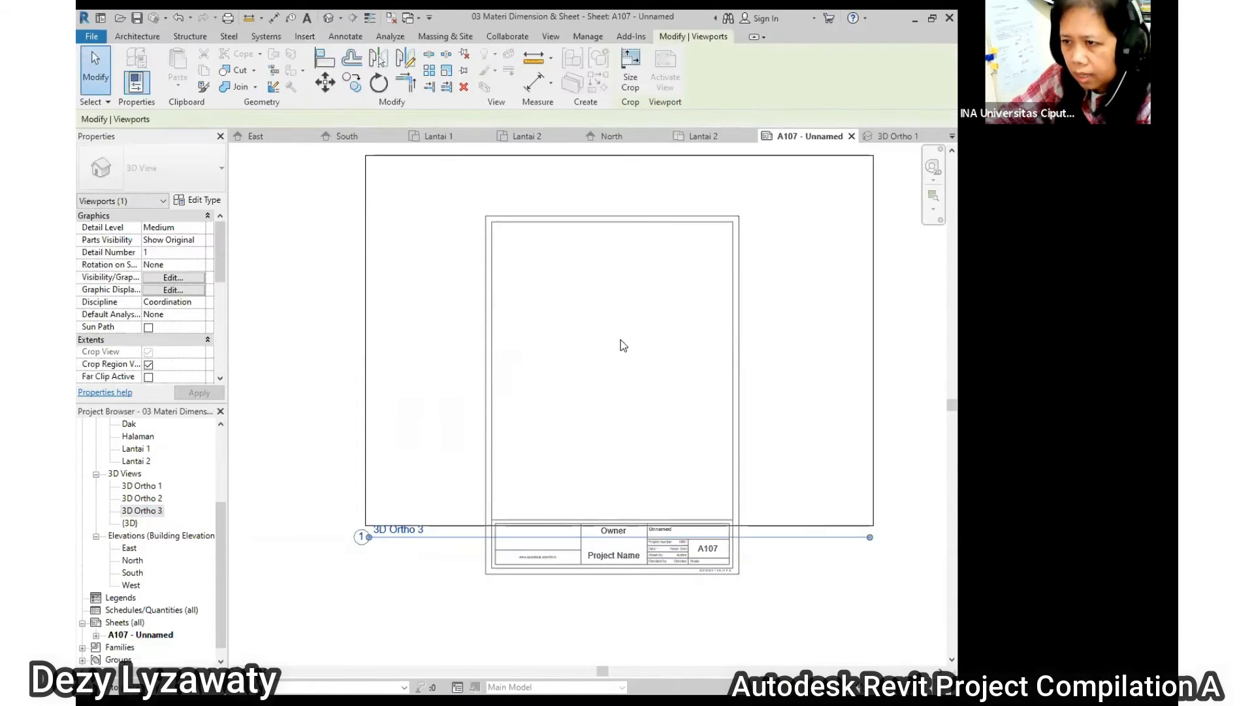
pyautogui.scroll(-2, 651, 390)
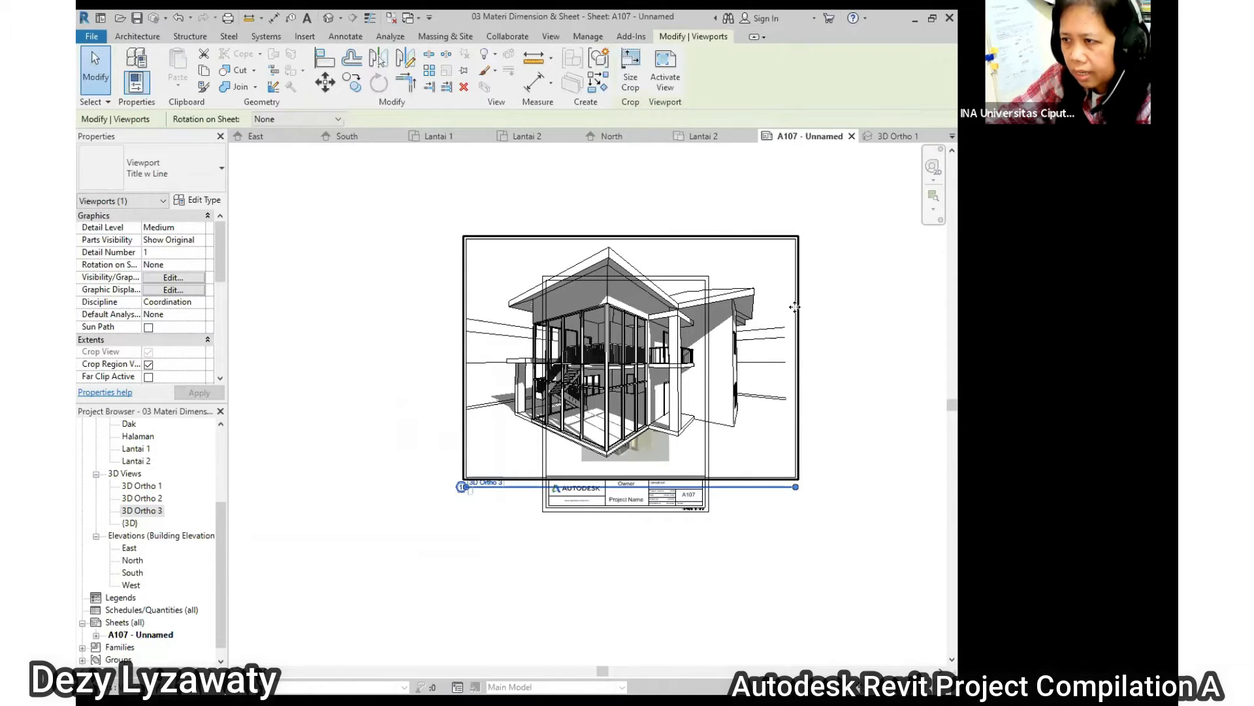
# Open the 3D Ortho 3 view and scale its crop region to a width of 200 mm with locked proportions.
pyautogui.click(146, 512)
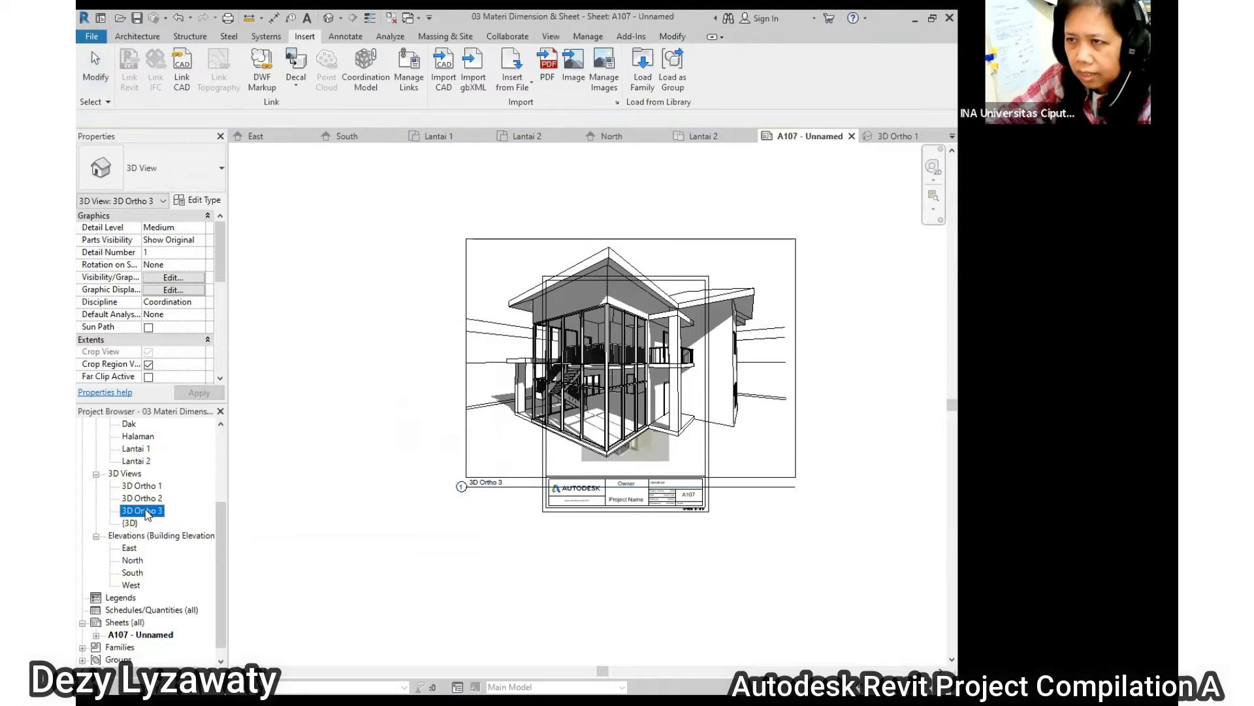
pyautogui.doubleClick(145, 512)
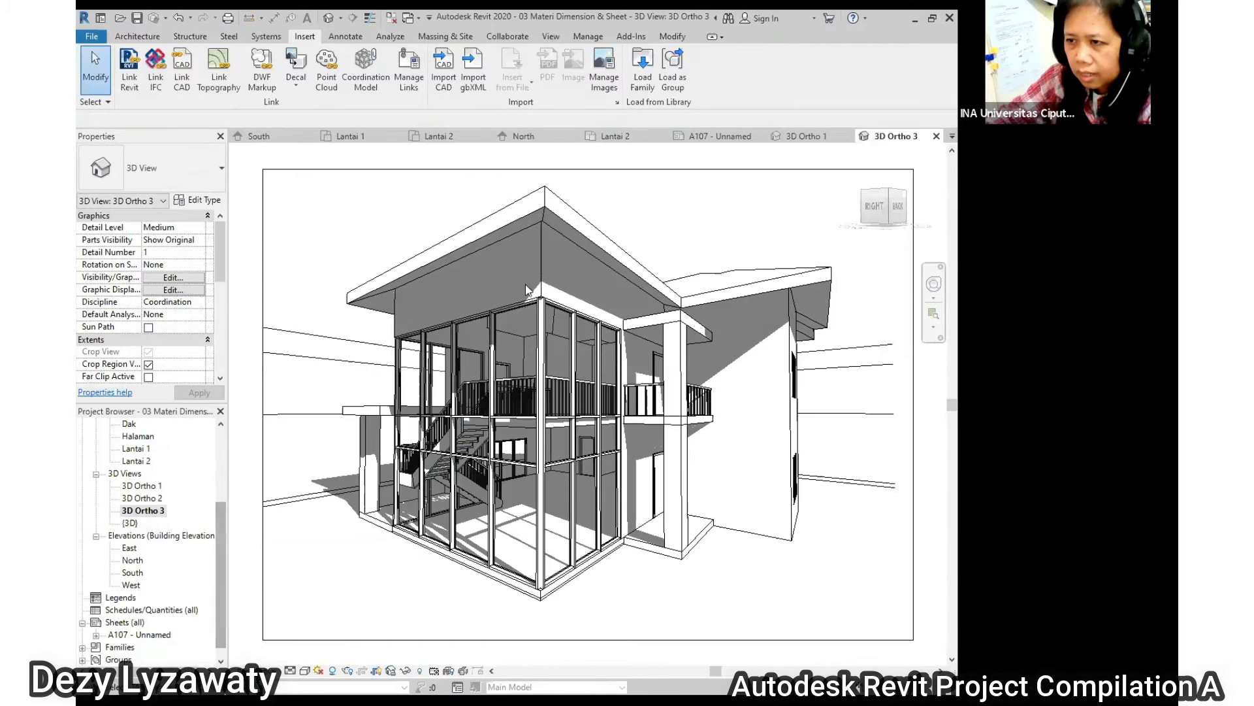
pyautogui.click(765, 212)
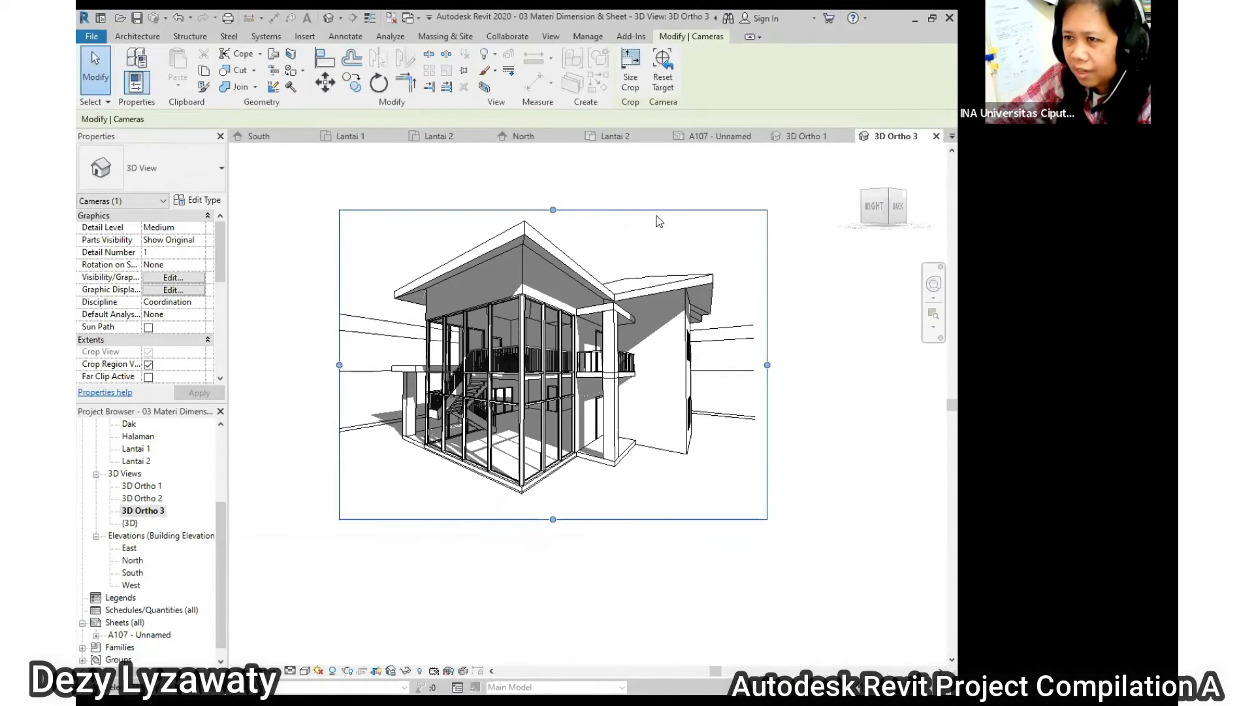
pyautogui.click(631, 73)
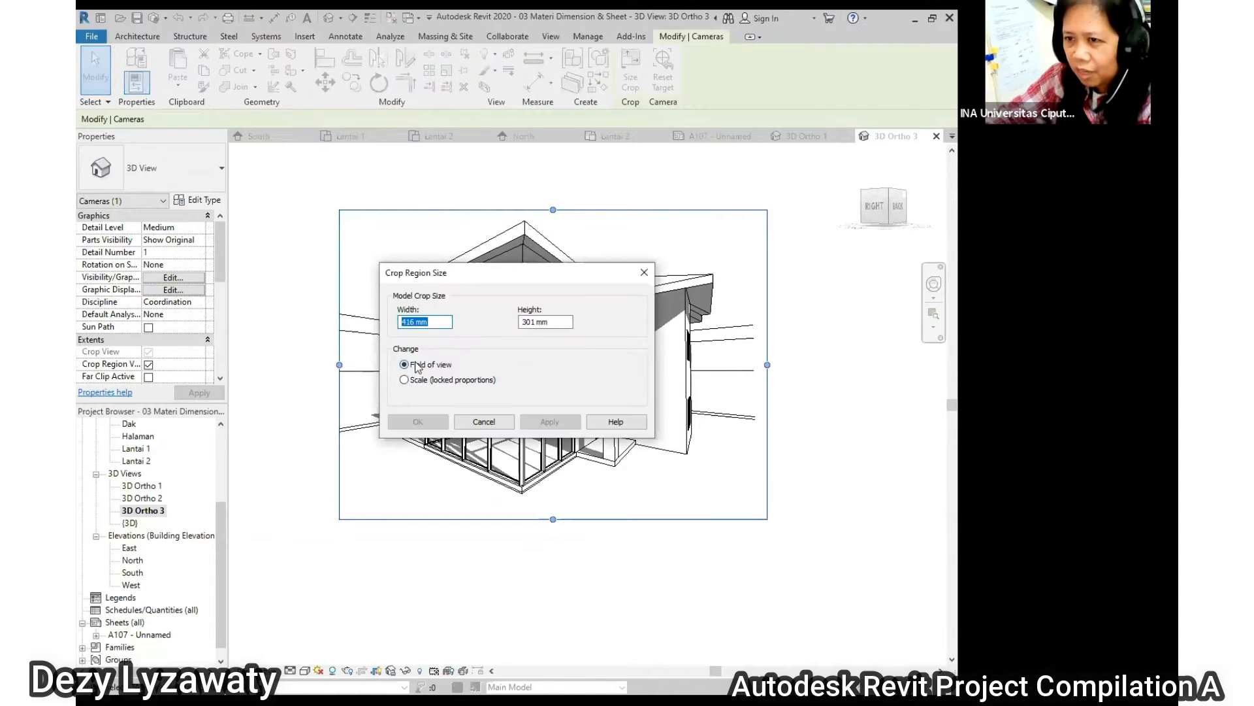
pyautogui.click(418, 385)
pyautogui.moveTo(435, 329); pyautogui.dragTo(272, 321)
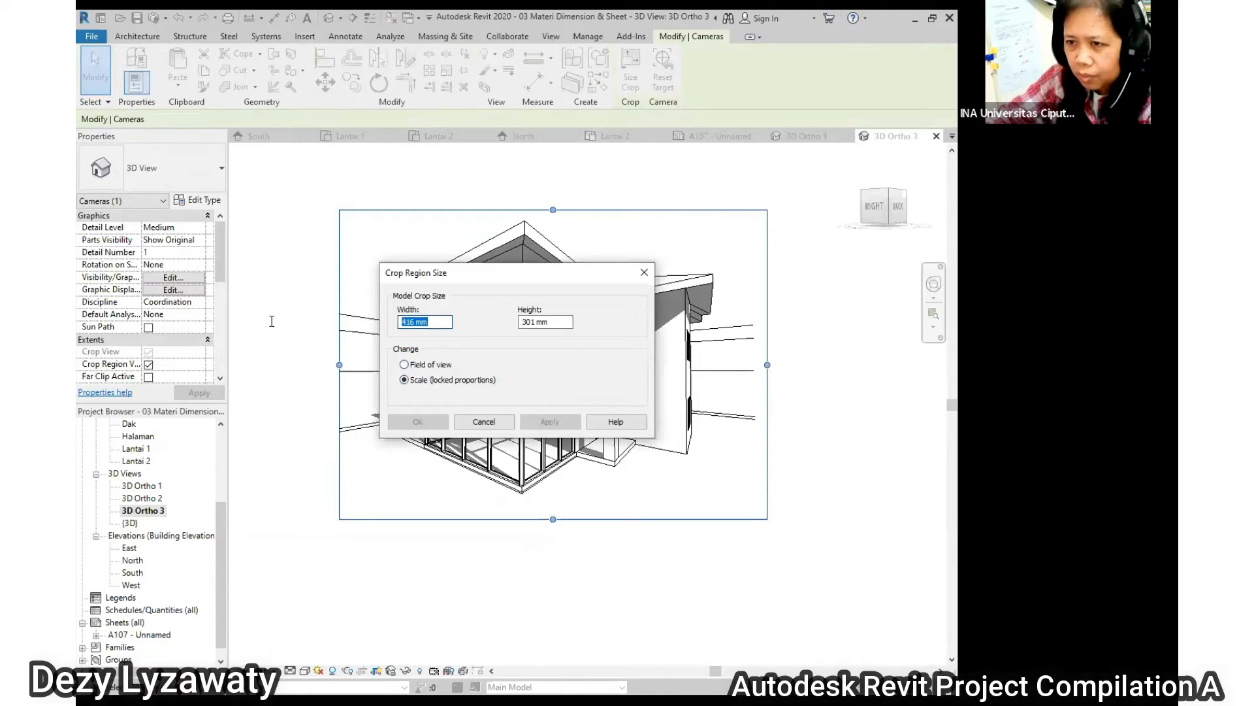
pyautogui.write('200')
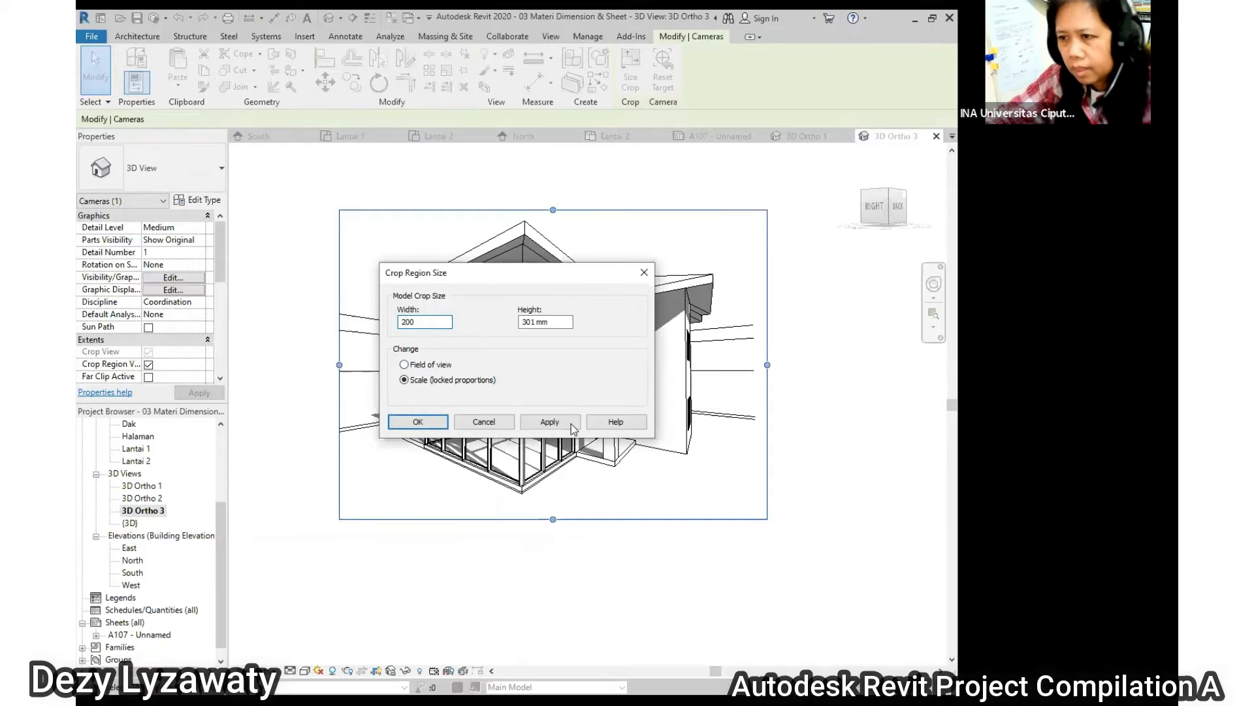
pyautogui.click(418, 422)
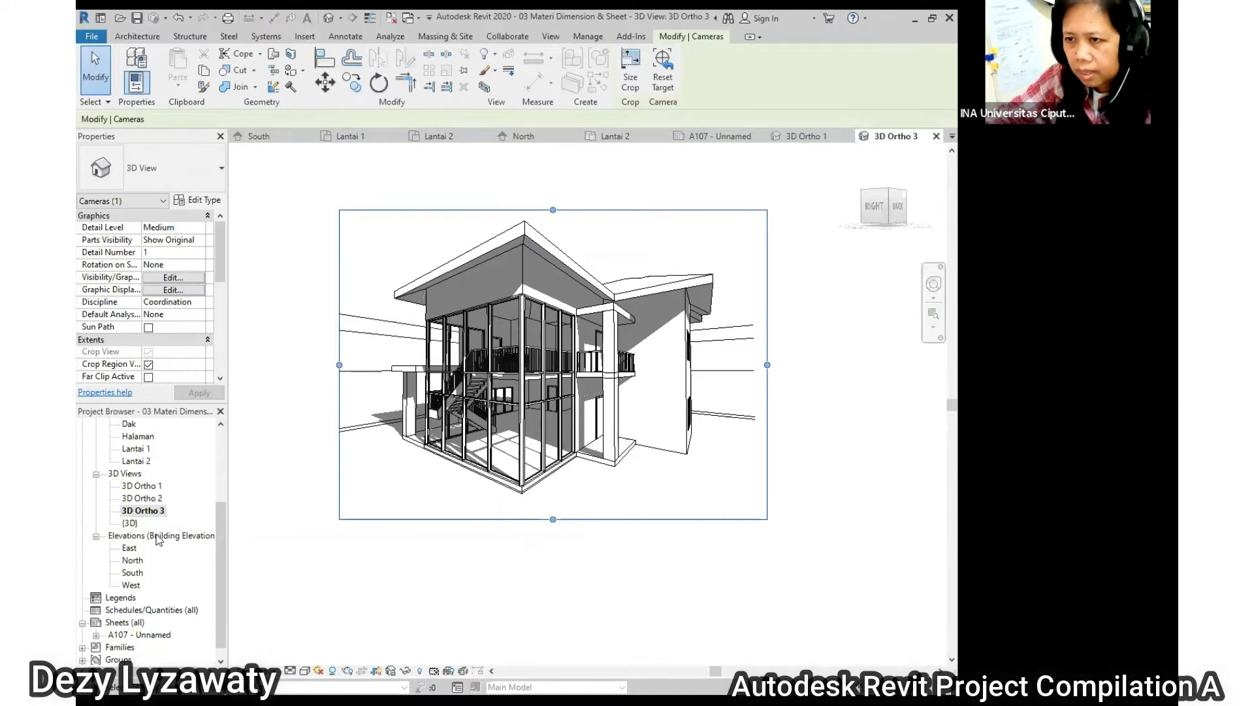
# Return to sheet A107, move the 3D Ortho 3 viewport to the sheet's upper half and shorten its title line.
pyautogui.doubleClick(160, 636)
pyautogui.moveTo(649, 354); pyautogui.dragTo(649, 328)
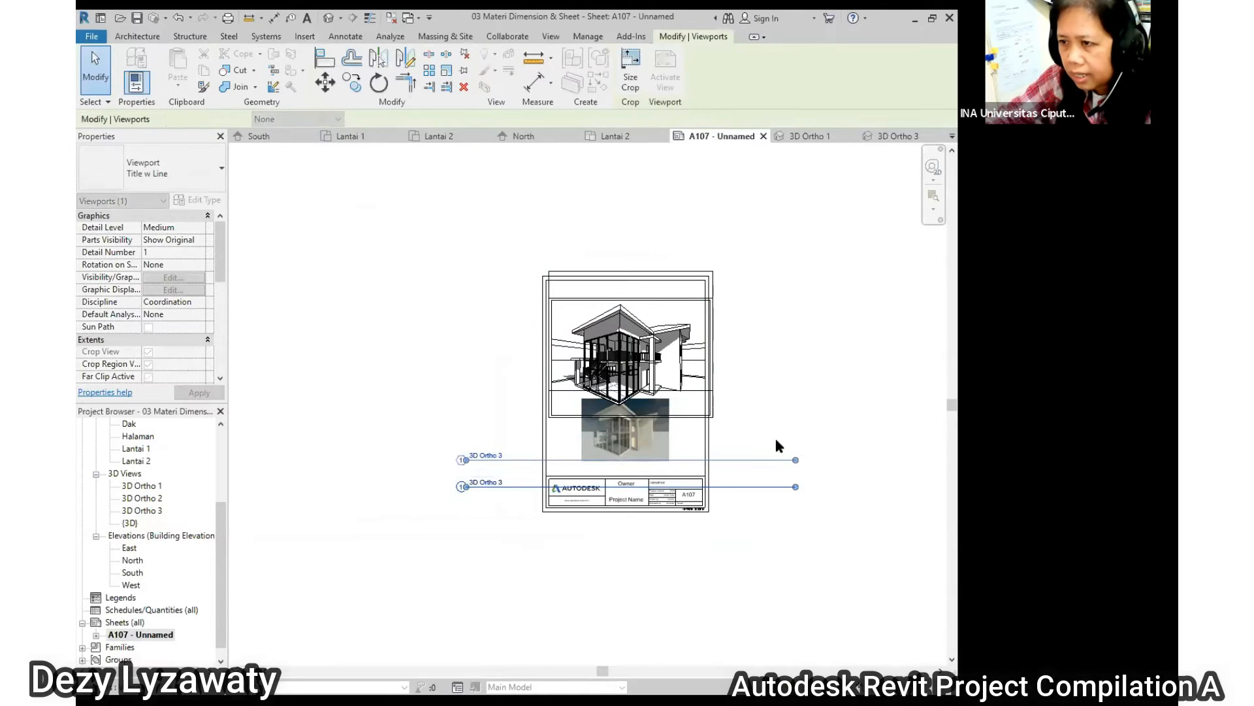
pyautogui.moveTo(795, 460); pyautogui.dragTo(516, 477)
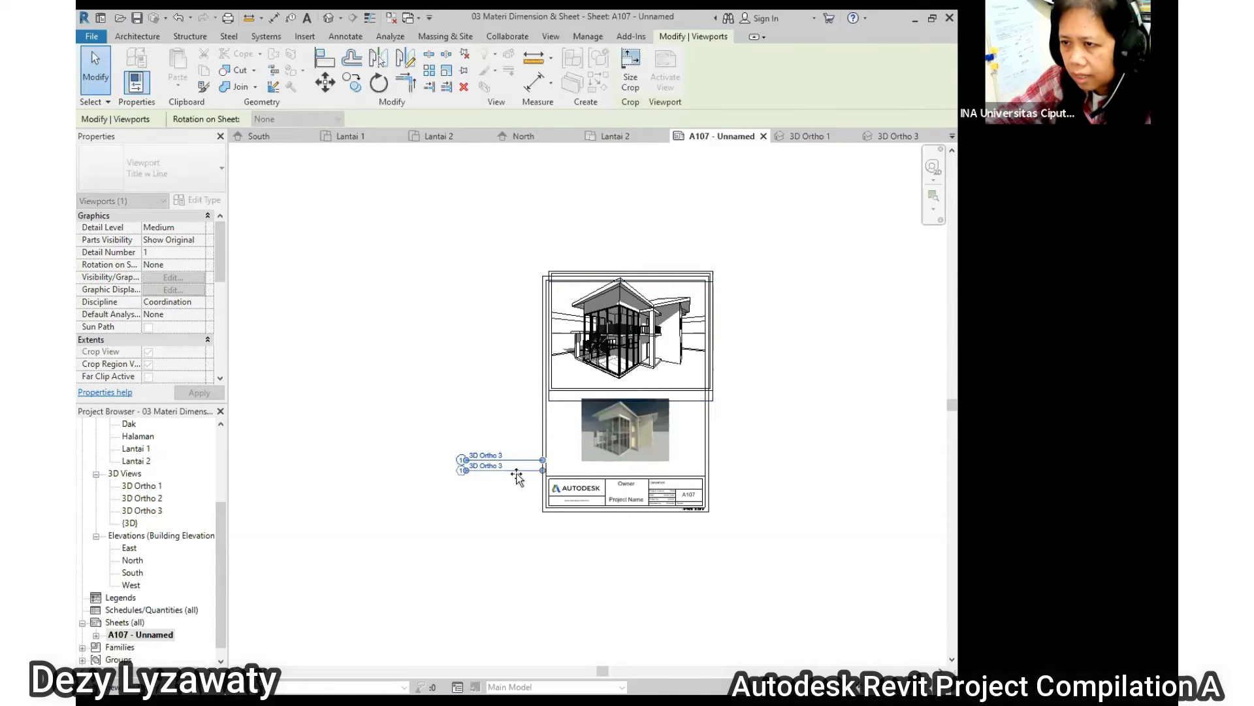
pyautogui.click(717, 497)
# Move the 3D Ortho 3 viewport title onto the sheet, just inside the viewport's lower edge.
pyautogui.scroll(1, 685, 410)
pyautogui.click(632, 442)
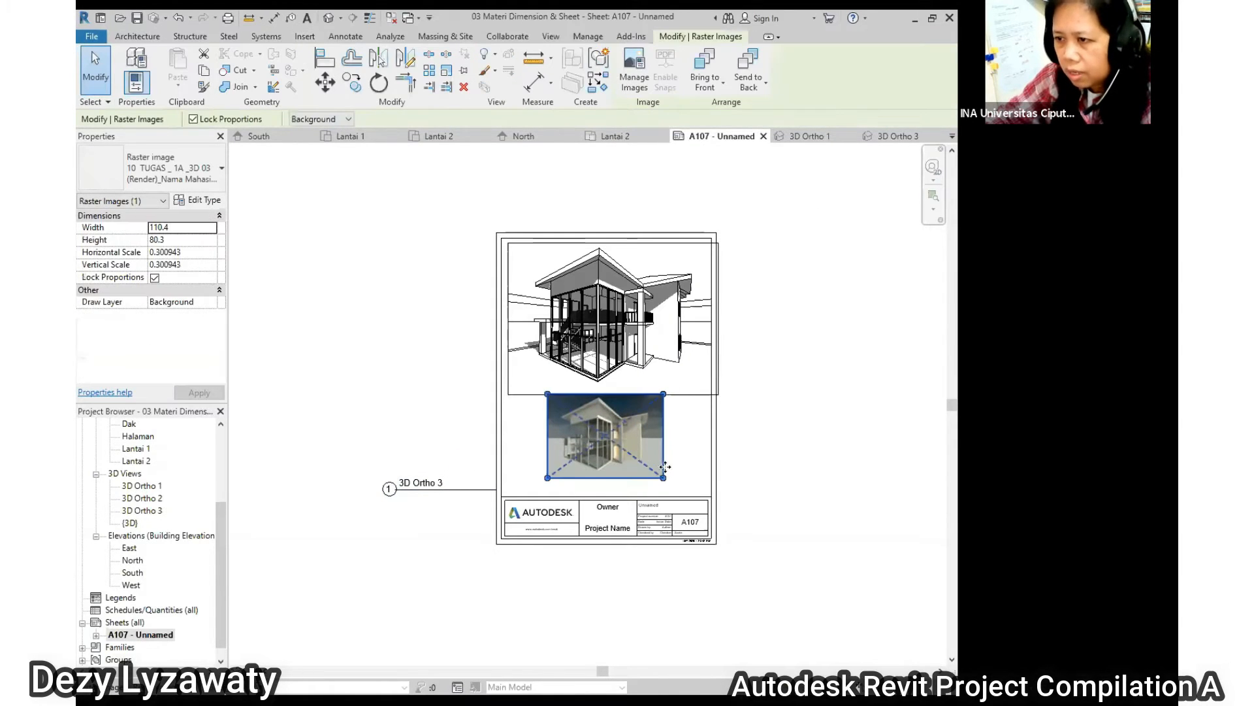
pyautogui.click(472, 490)
pyautogui.click(633, 380)
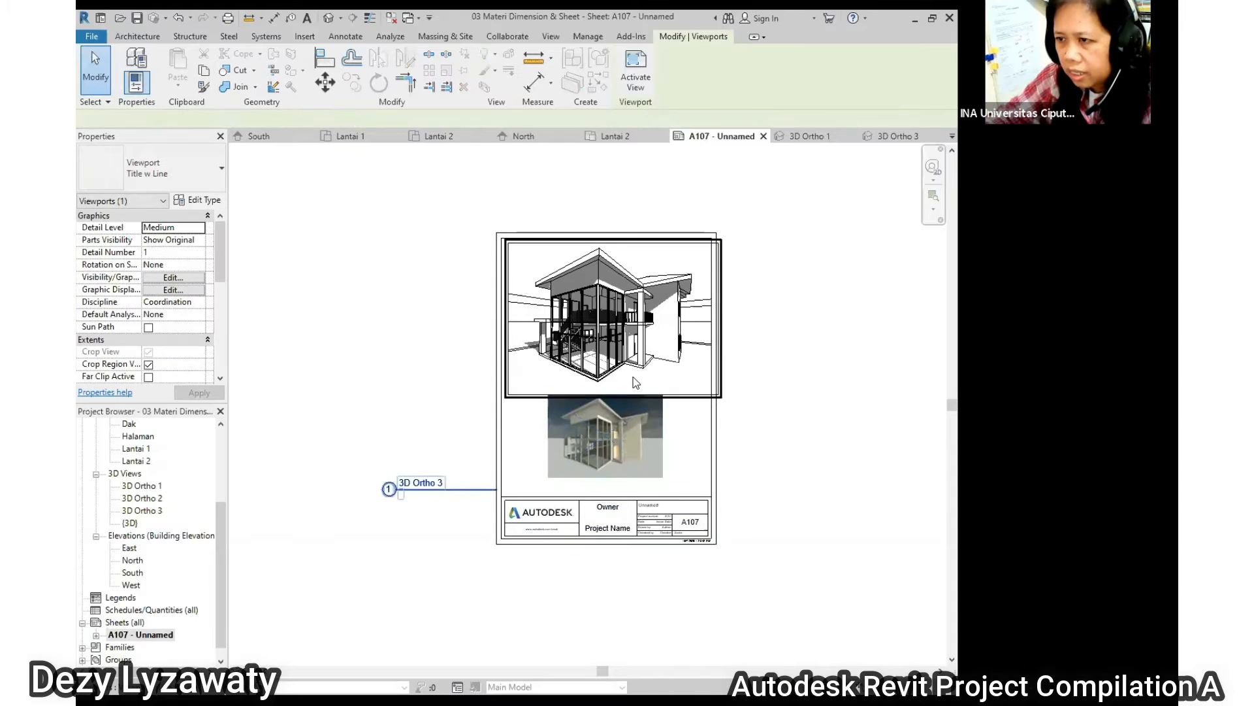
pyautogui.click(453, 538)
pyautogui.click(447, 487)
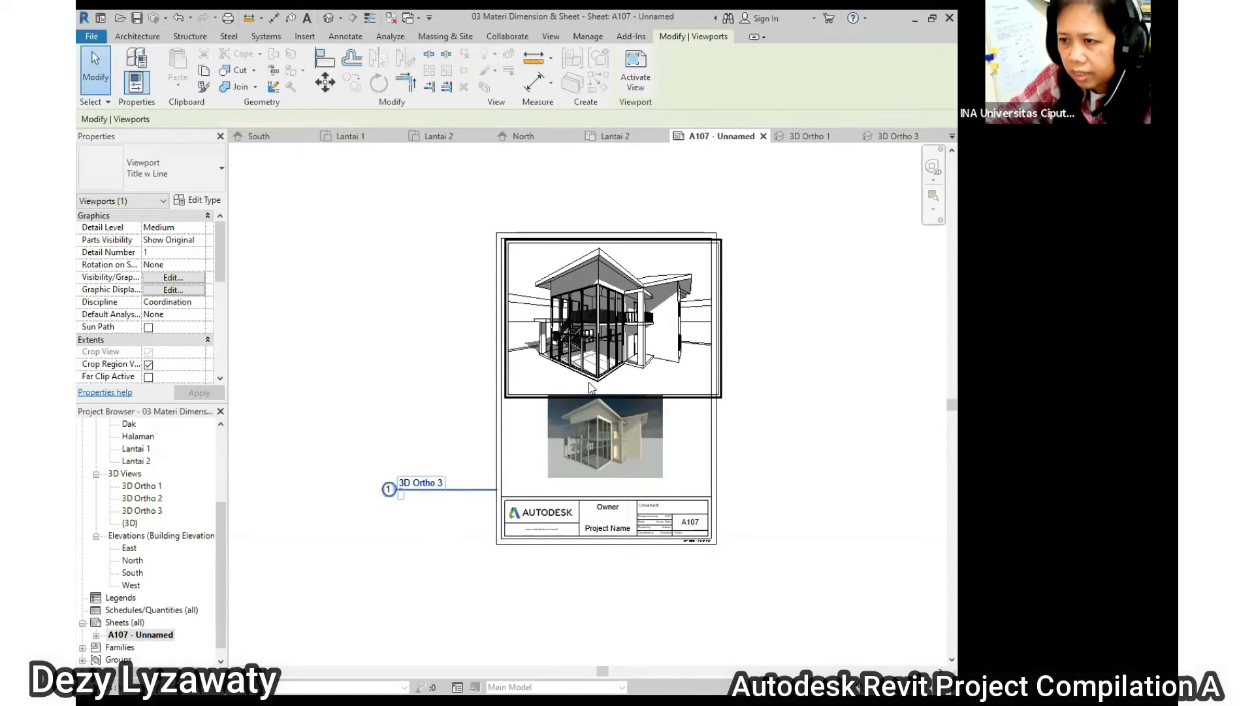
pyautogui.click(427, 511)
pyautogui.click(437, 490)
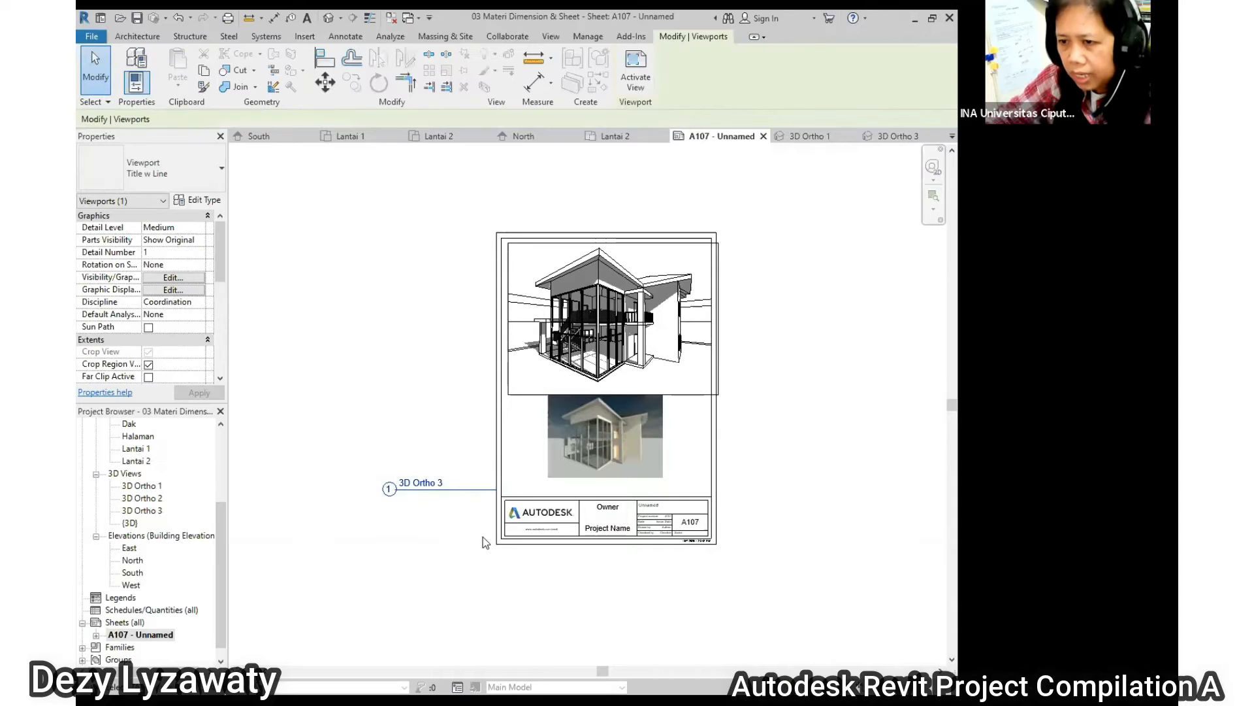
pyautogui.moveTo(476, 492); pyautogui.dragTo(597, 386)
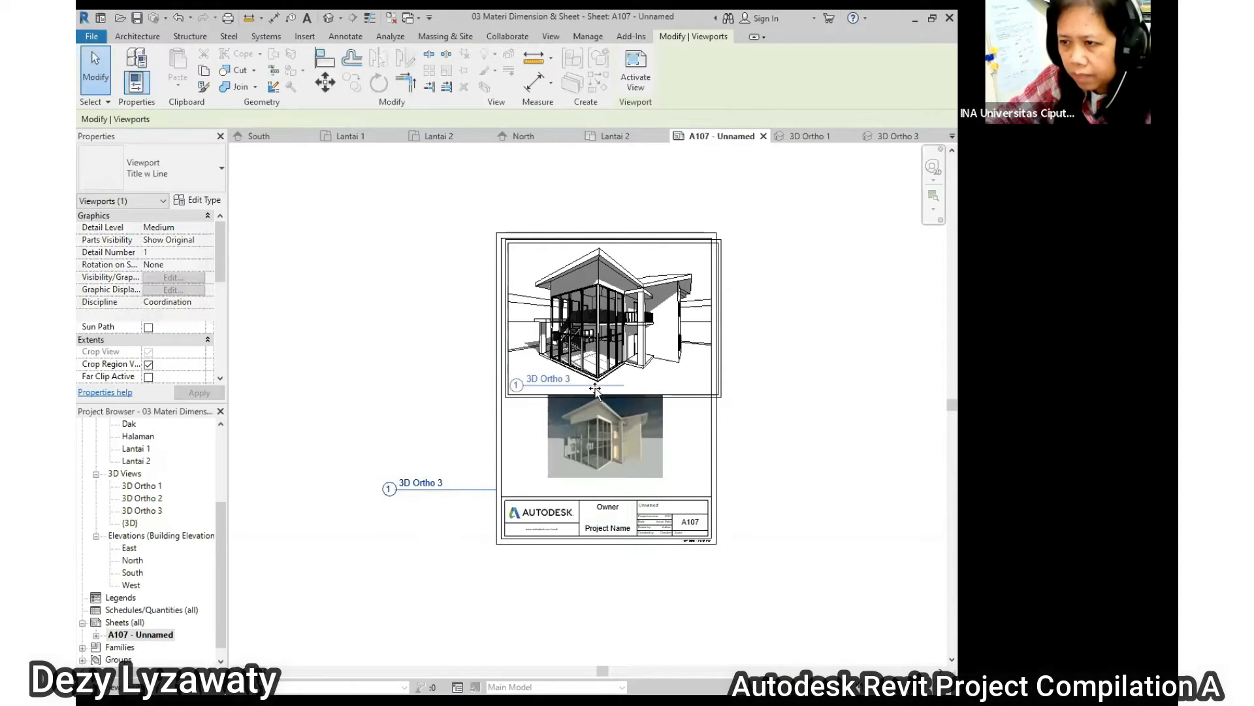
# Enlarge the render image proportionally to fill more of the space between the 3D Ortho 3 viewport and the titleblock.
pyautogui.click(660, 432)
pyautogui.moveTo(663, 480)
pyautogui.mouseDown()
pyautogui.moveTo(679, 489)
pyautogui.moveTo(617, 460)
pyautogui.moveTo(686, 508)
pyautogui.moveTo(680, 499)
pyautogui.mouseUp()
pyautogui.click(787, 504)
pyautogui.scroll(1, 798, 457)
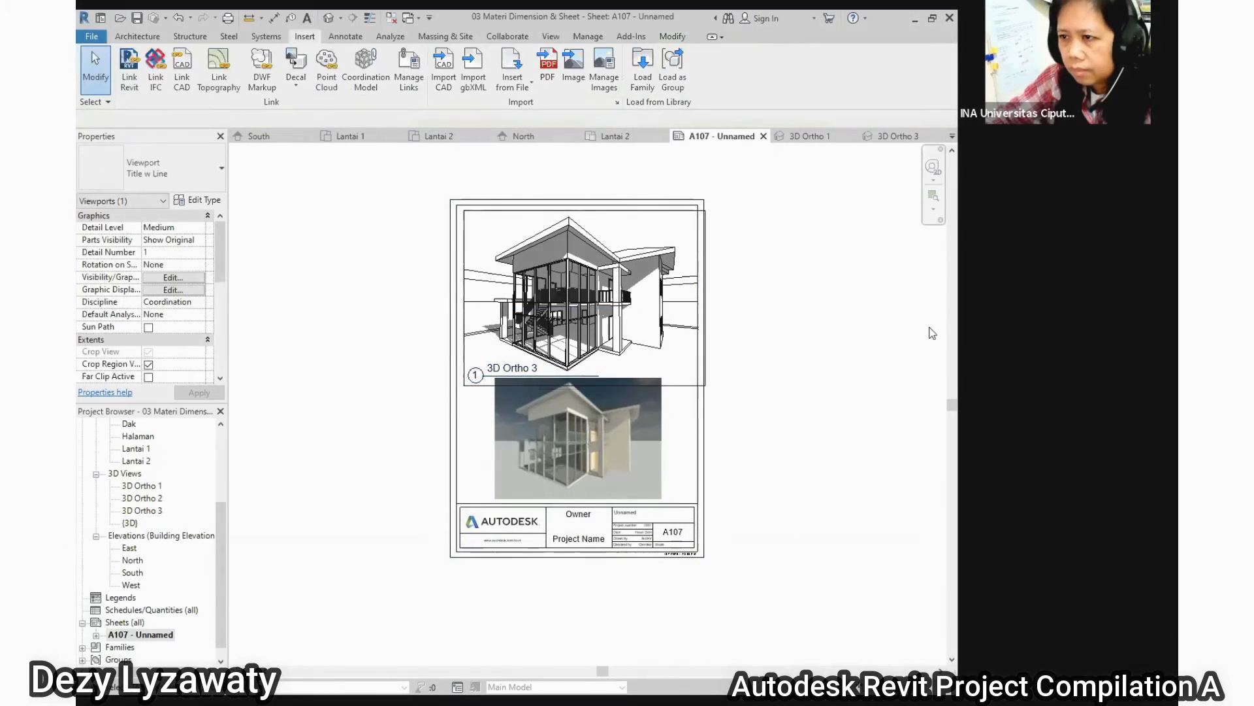
pyautogui.click(930, 335)
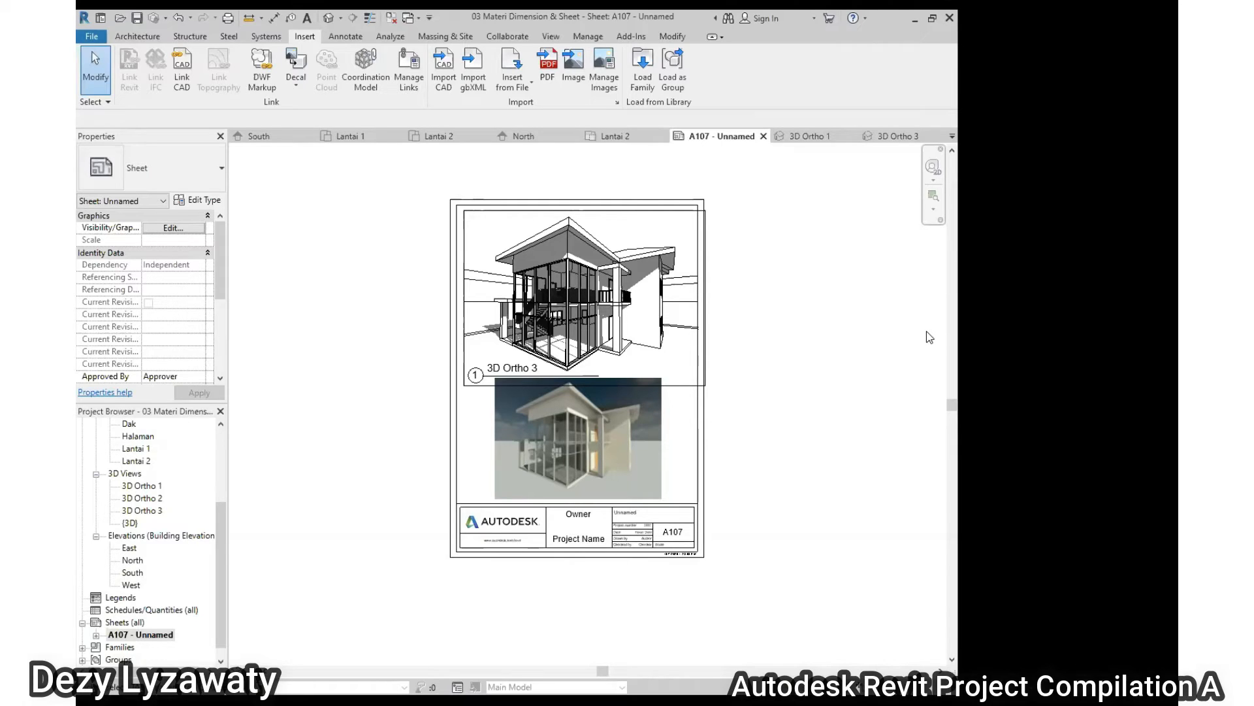
# Create a new sheet with the A3 metric titleblock.
pyautogui.click(139, 626)
pyautogui.rightClick(138, 626)
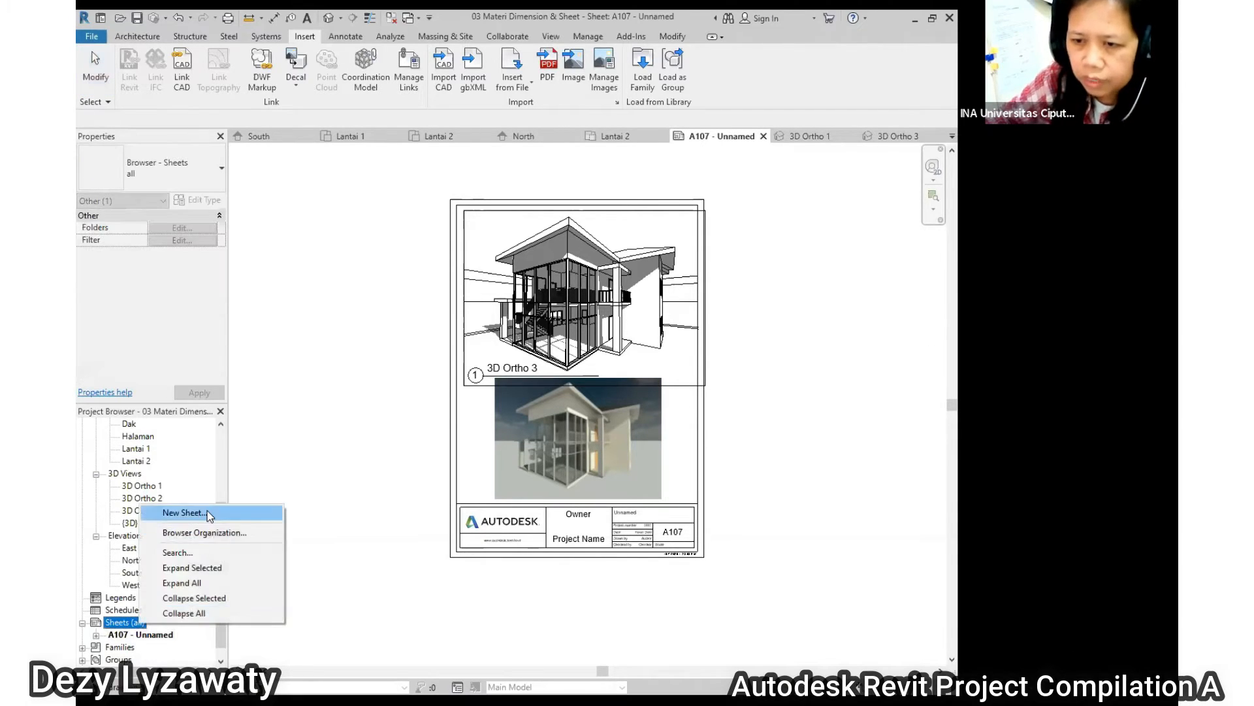
pyautogui.click(207, 511)
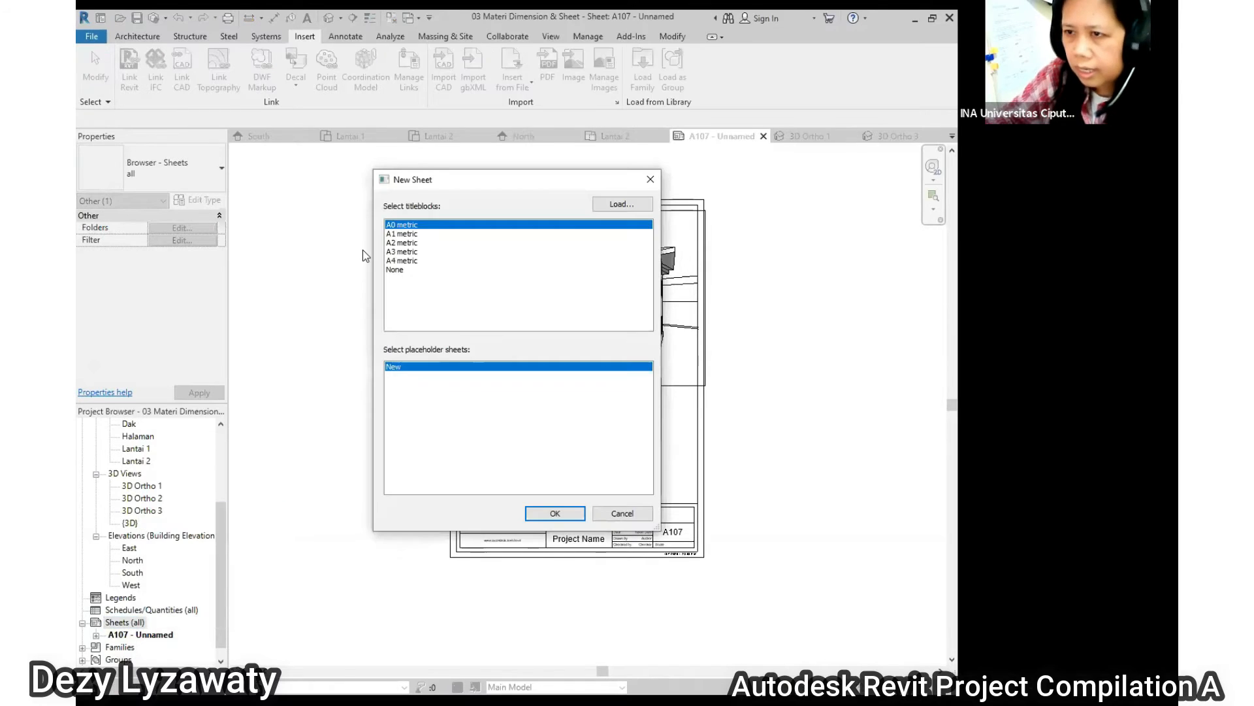
pyautogui.click(405, 252)
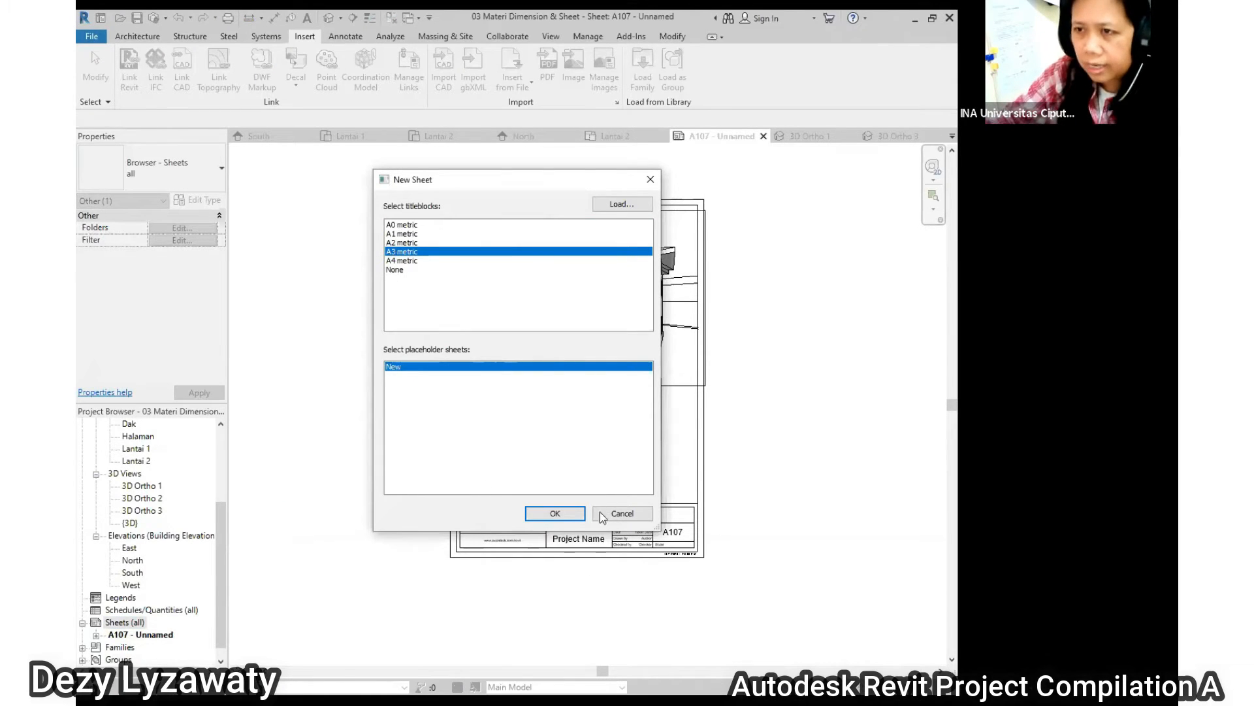
pyautogui.click(554, 514)
pyautogui.scroll(-3, 578, 390)
pyautogui.scroll(2, 596, 374)
pyautogui.scroll(1, 596, 374)
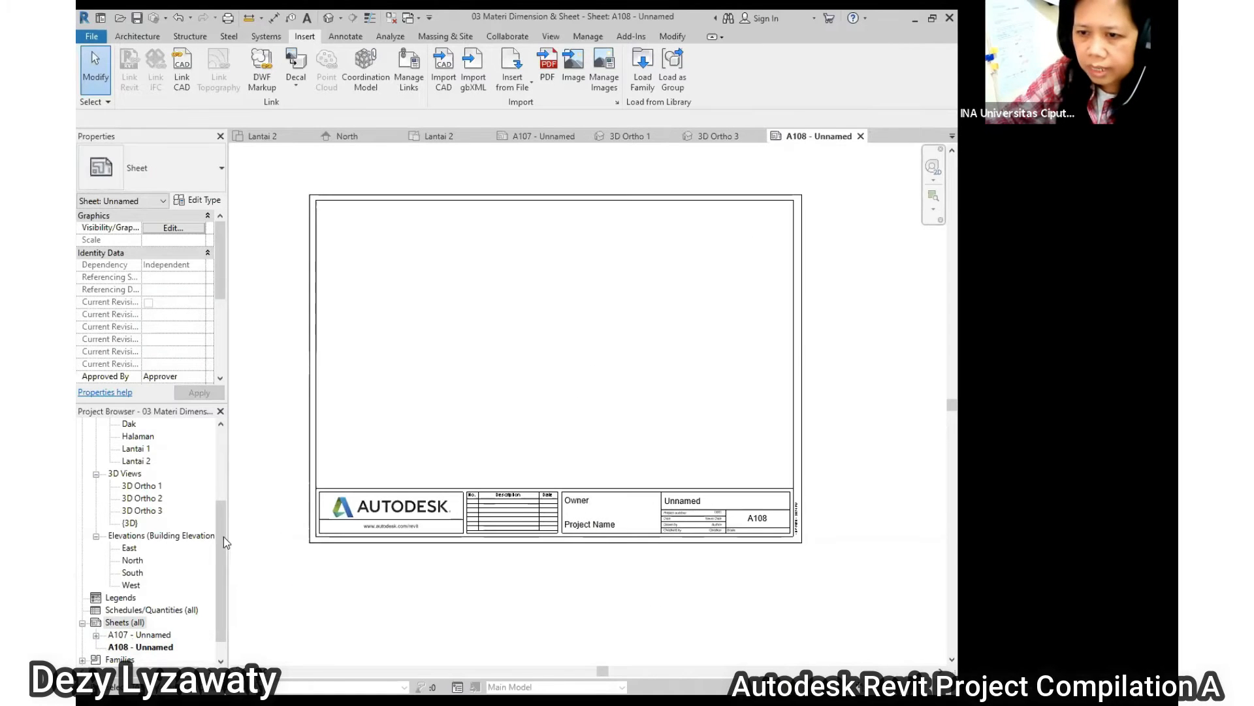
# Place the Lantai 1 floor plan on the left half of sheet A108.
pyautogui.moveTo(224, 535); pyautogui.dragTo(225, 413)
pyautogui.click(136, 485)
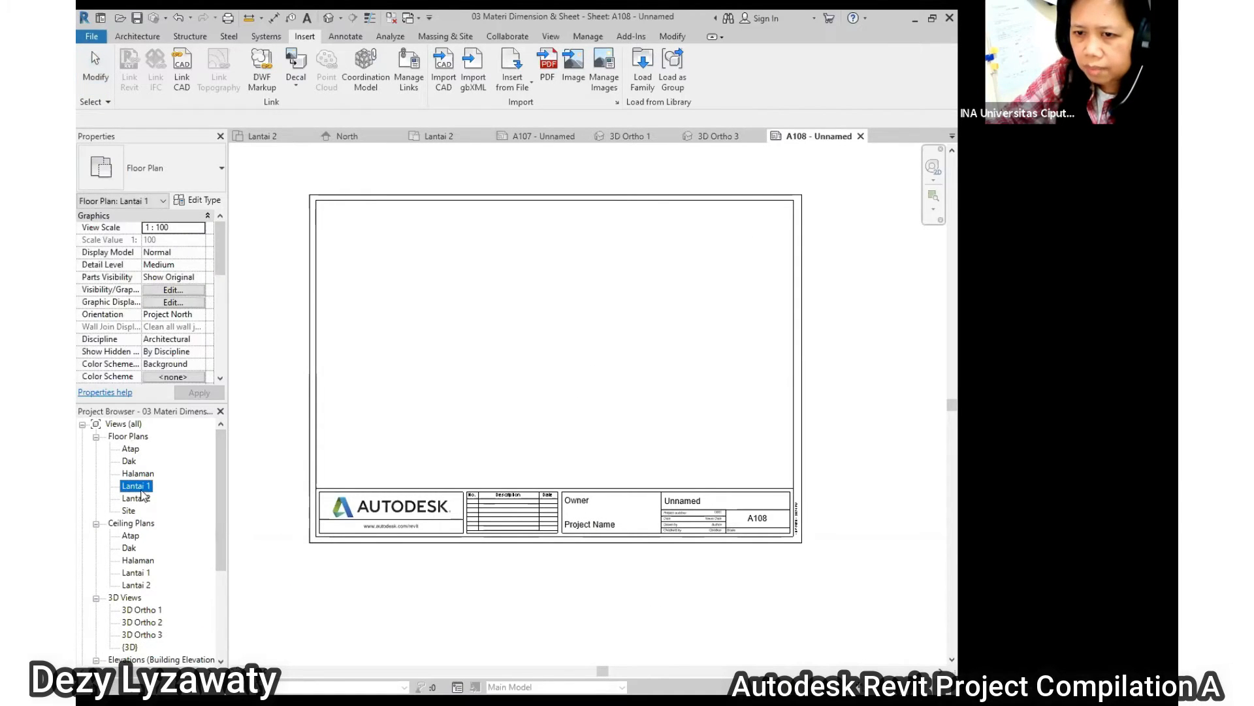
pyautogui.moveTo(143, 494); pyautogui.dragTo(448, 336)
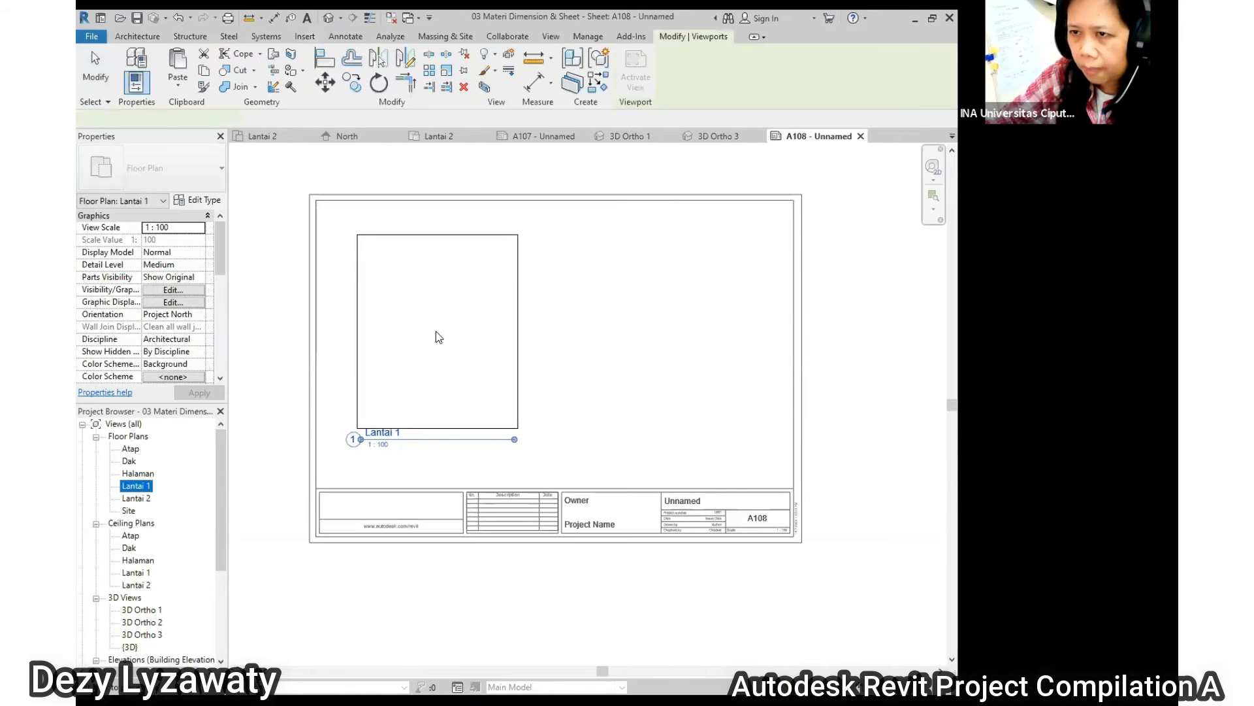
pyautogui.click(436, 331)
# Place the Lantai 2 floor plan to the right of Lantai 1, level with it on the sheet.
pyautogui.click(135, 498)
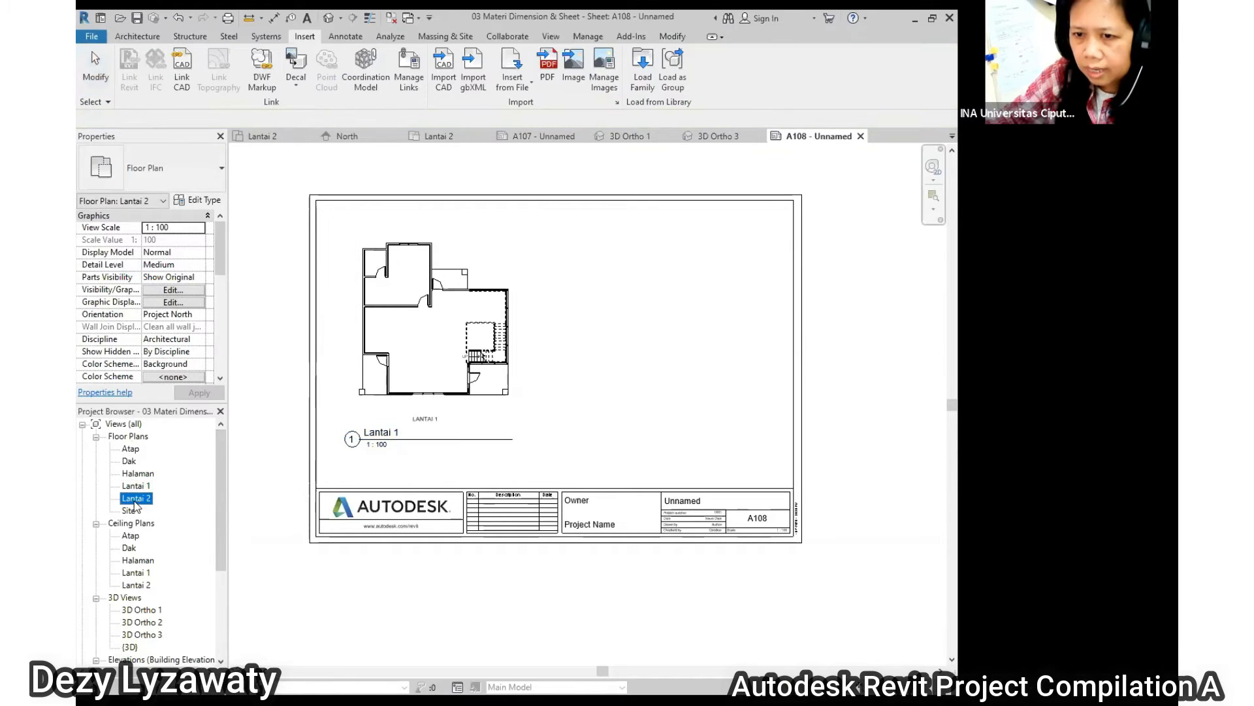
pyautogui.moveTo(136, 503); pyautogui.dragTo(644, 336)
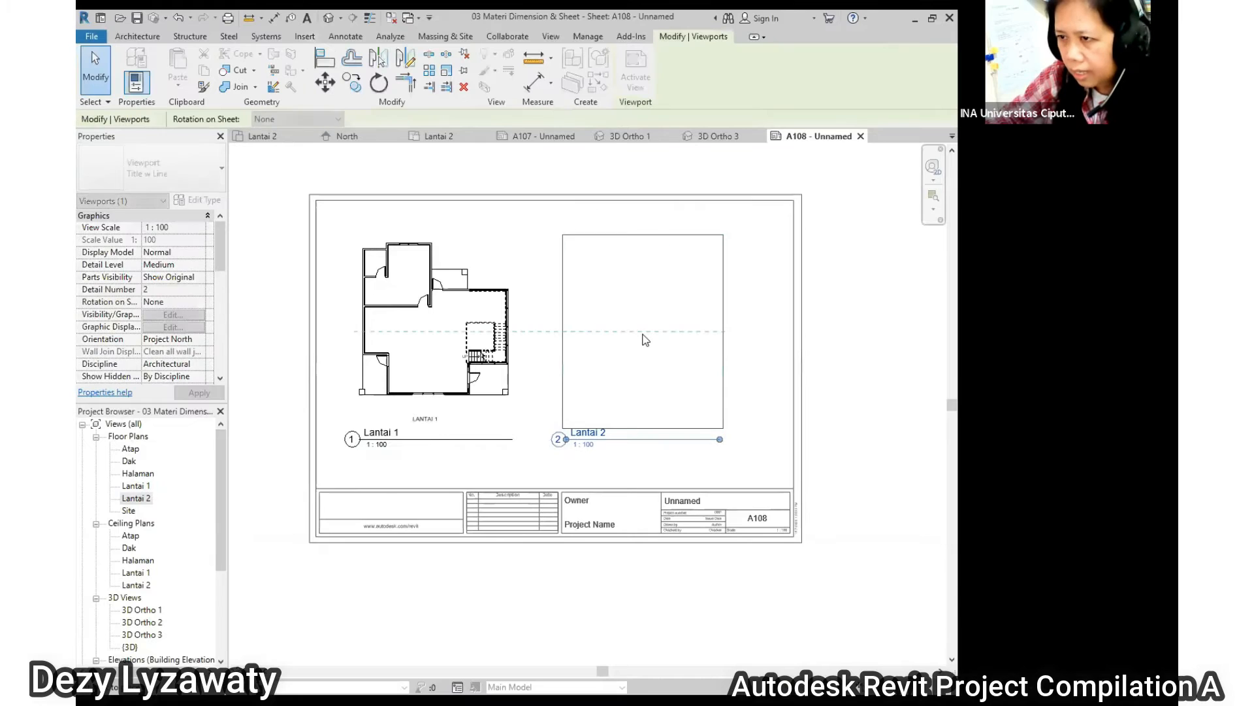
pyautogui.click(644, 336)
pyautogui.click(812, 345)
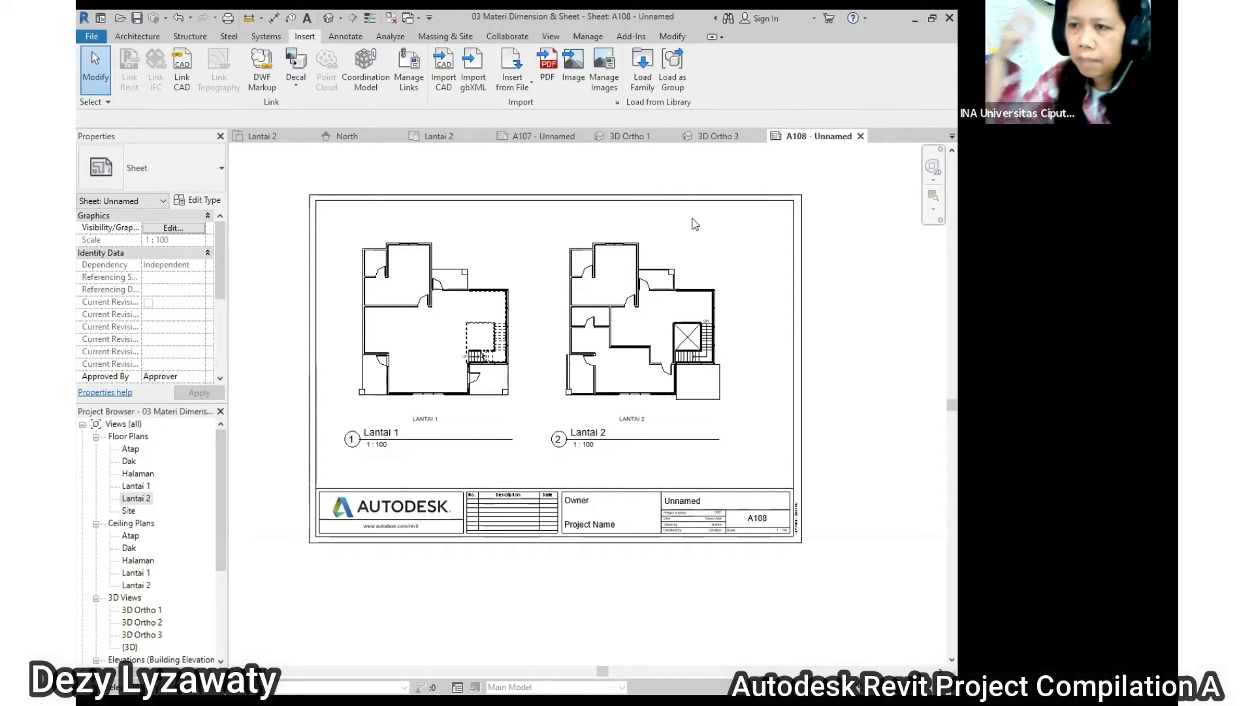
# Switch to sheet A107 and back to A108, bringing the floor plan sheet back into view.
pyautogui.click(653, 289)
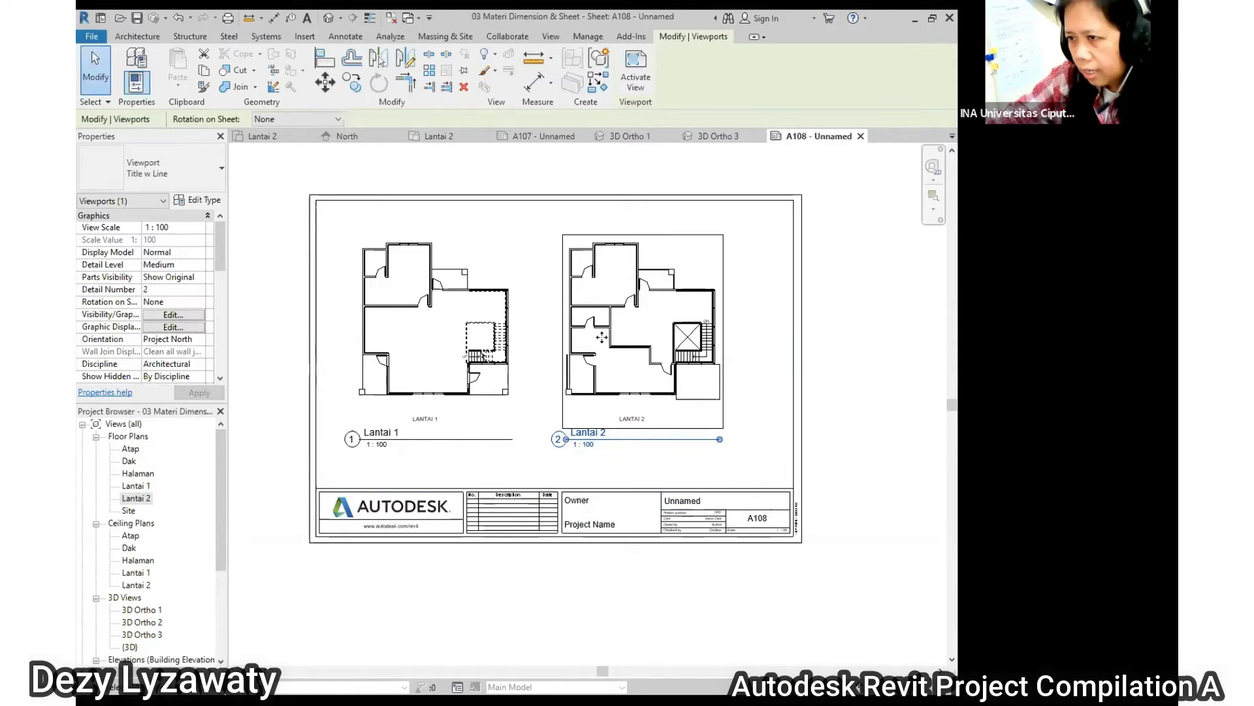
pyautogui.click(951, 394)
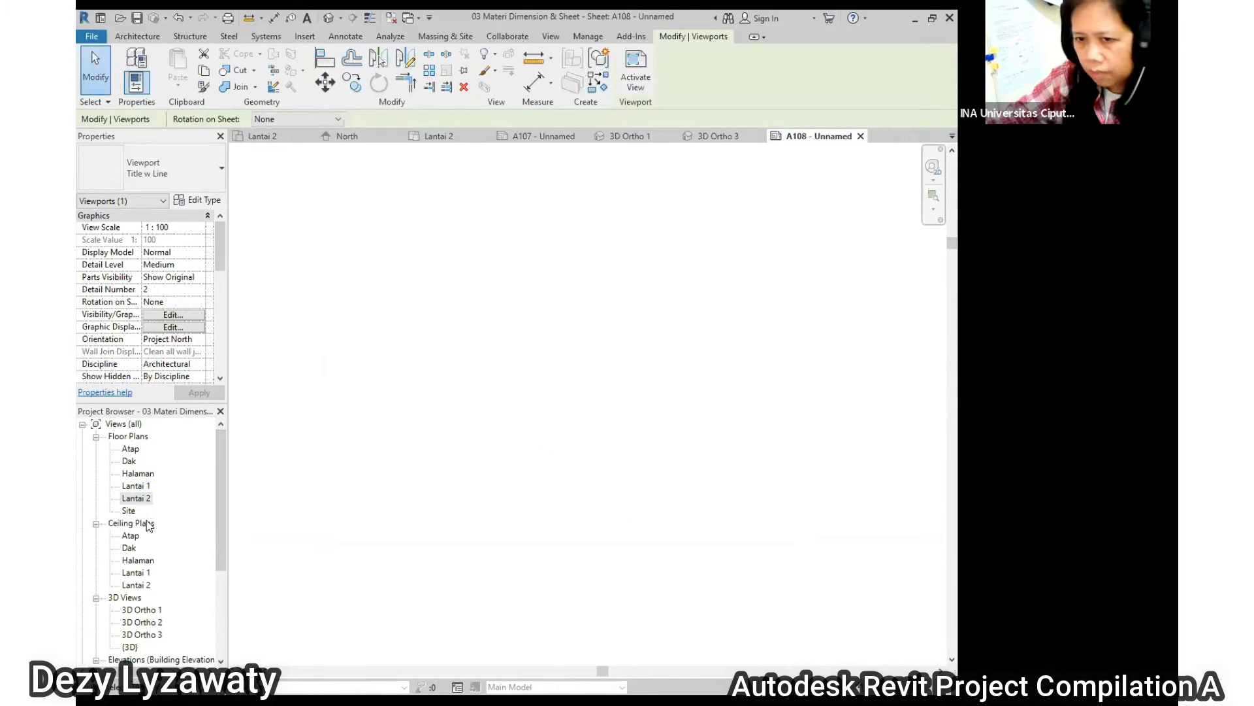
pyautogui.moveTo(223, 520); pyautogui.dragTo(227, 599)
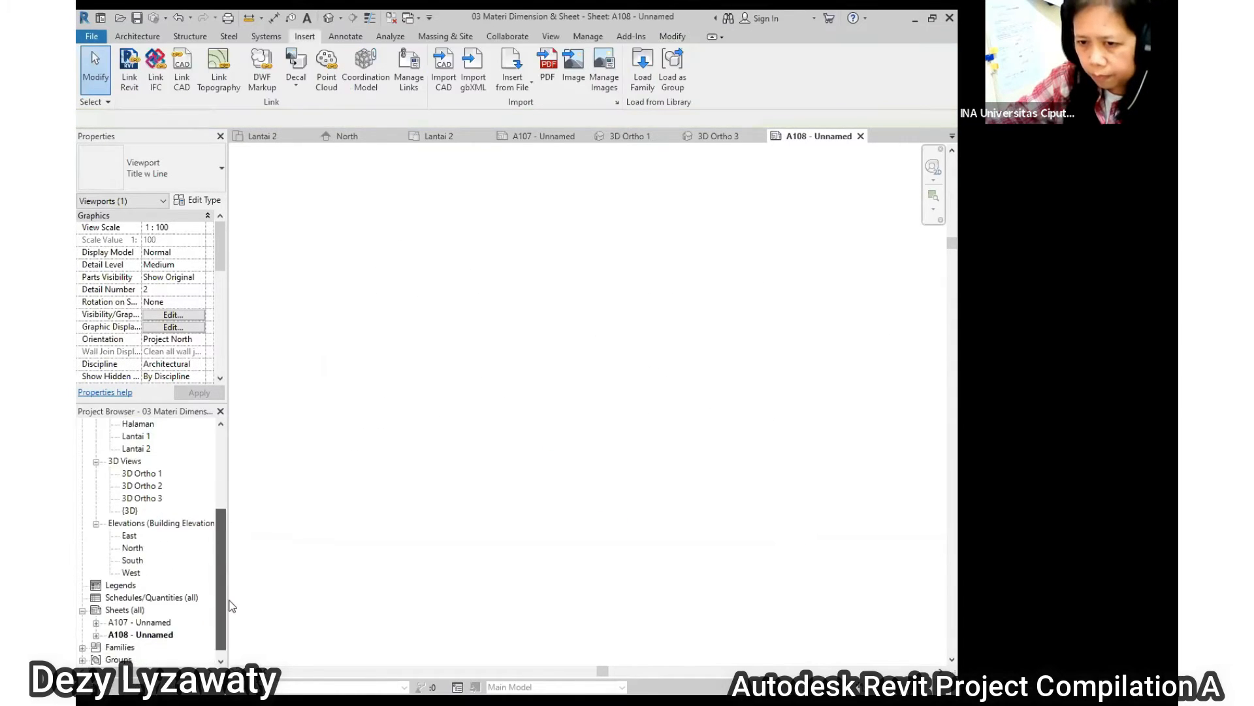
pyautogui.click(159, 635)
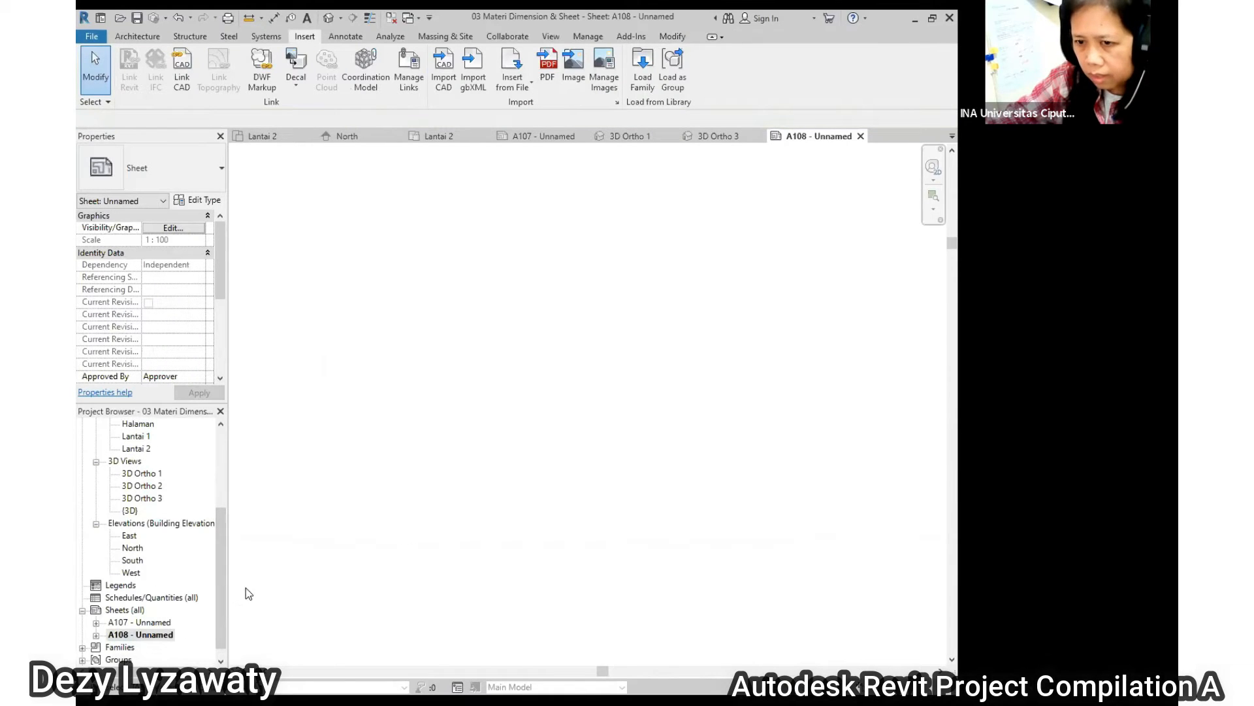
pyautogui.doubleClick(151, 624)
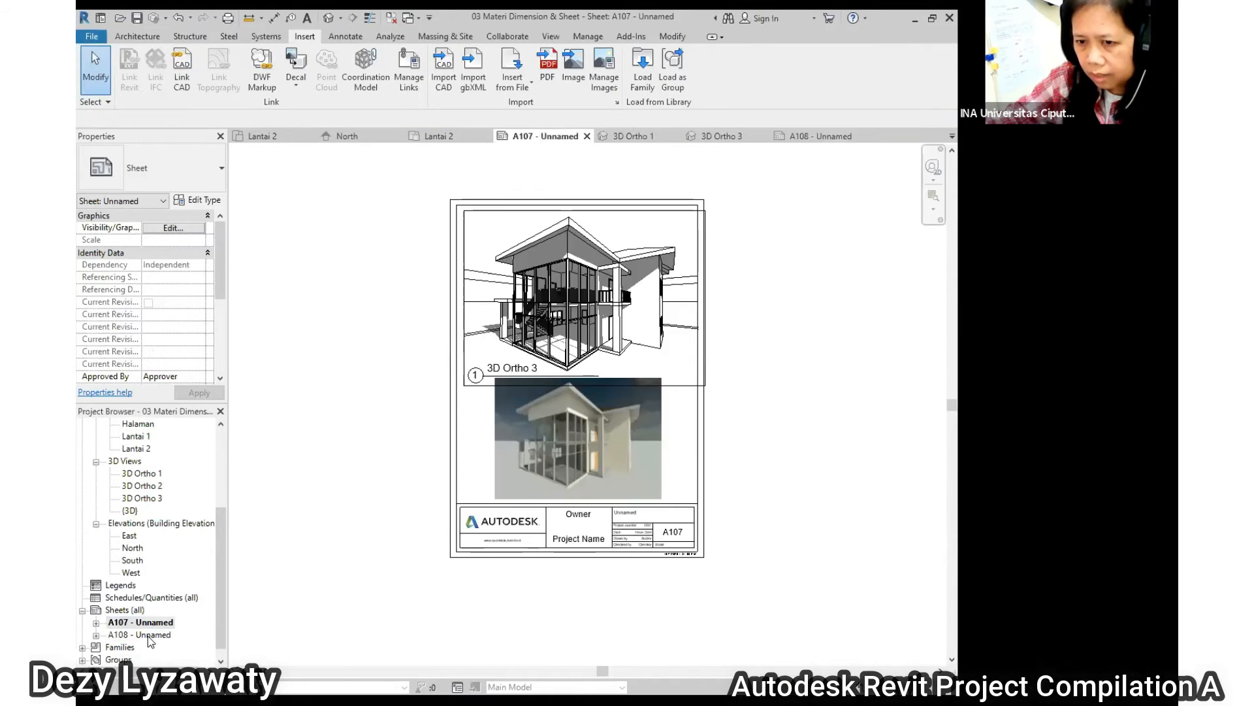
pyautogui.doubleClick(149, 635)
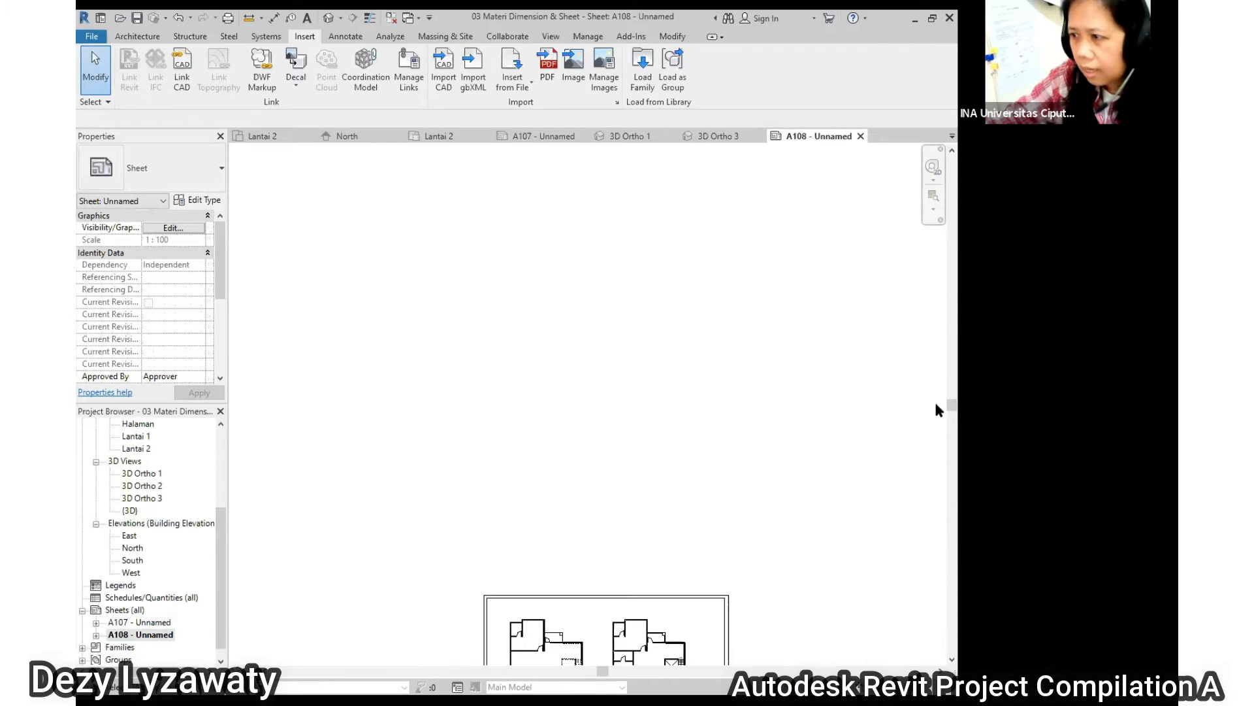
pyautogui.scroll(-5, 618, 367)
pyautogui.scroll(6, 629, 408)
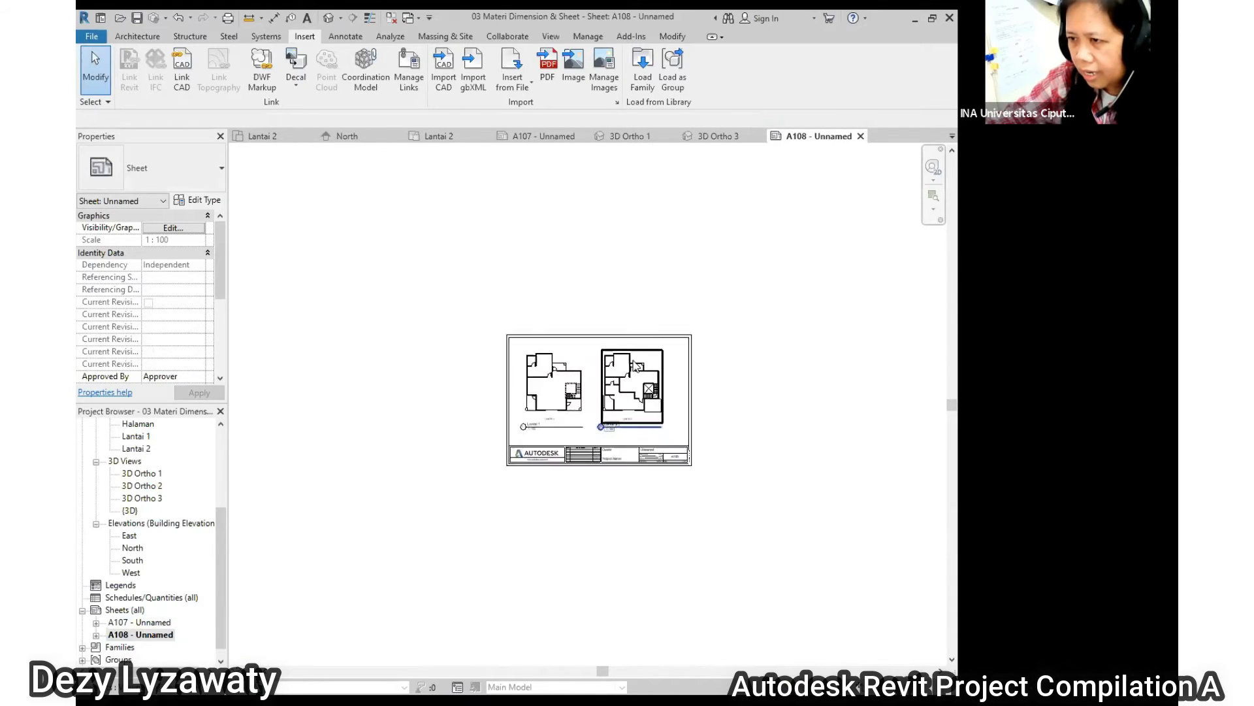
# Shift the Lantai 2 viewport slightly right to widen the gap to Lantai 1, keeping both plans level.
pyautogui.scroll(2, 634, 410)
pyautogui.moveTo(715, 418); pyautogui.dragTo(747, 418)
pyautogui.click(492, 450)
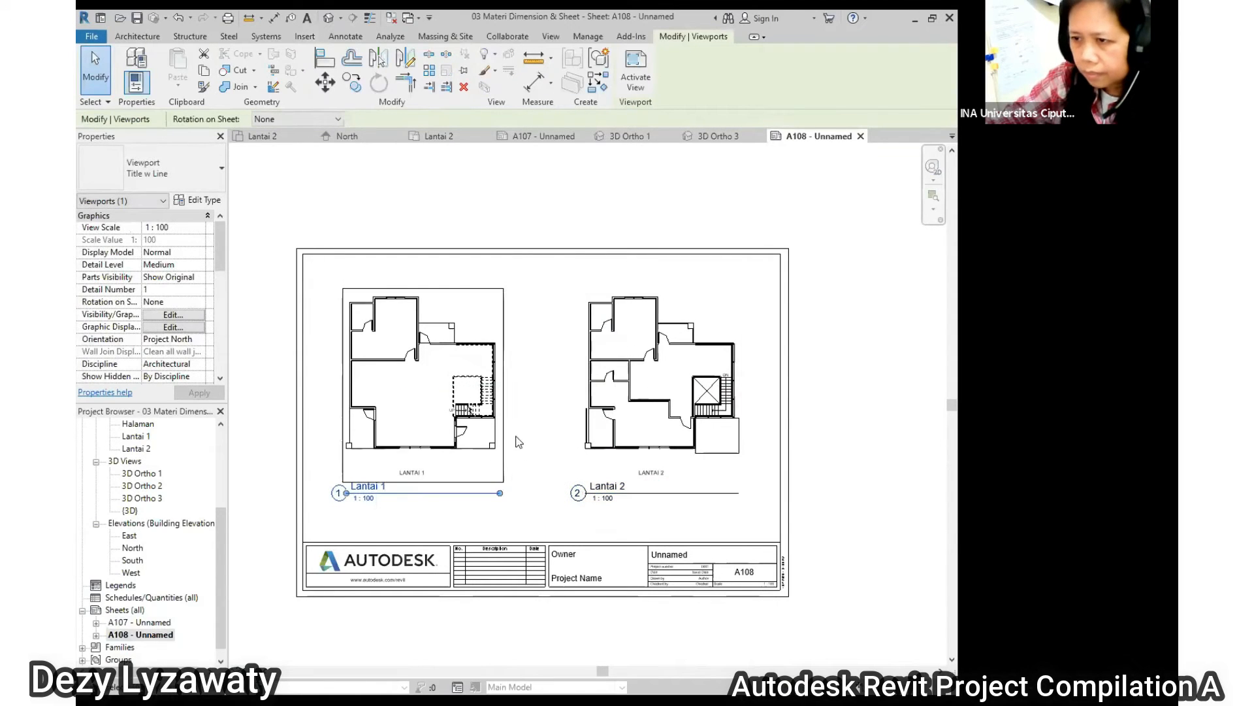
pyautogui.moveTo(507, 445)
pyautogui.mouseDown()
pyautogui.moveTo(505, 464)
pyautogui.moveTo(509, 447)
pyautogui.mouseUp()
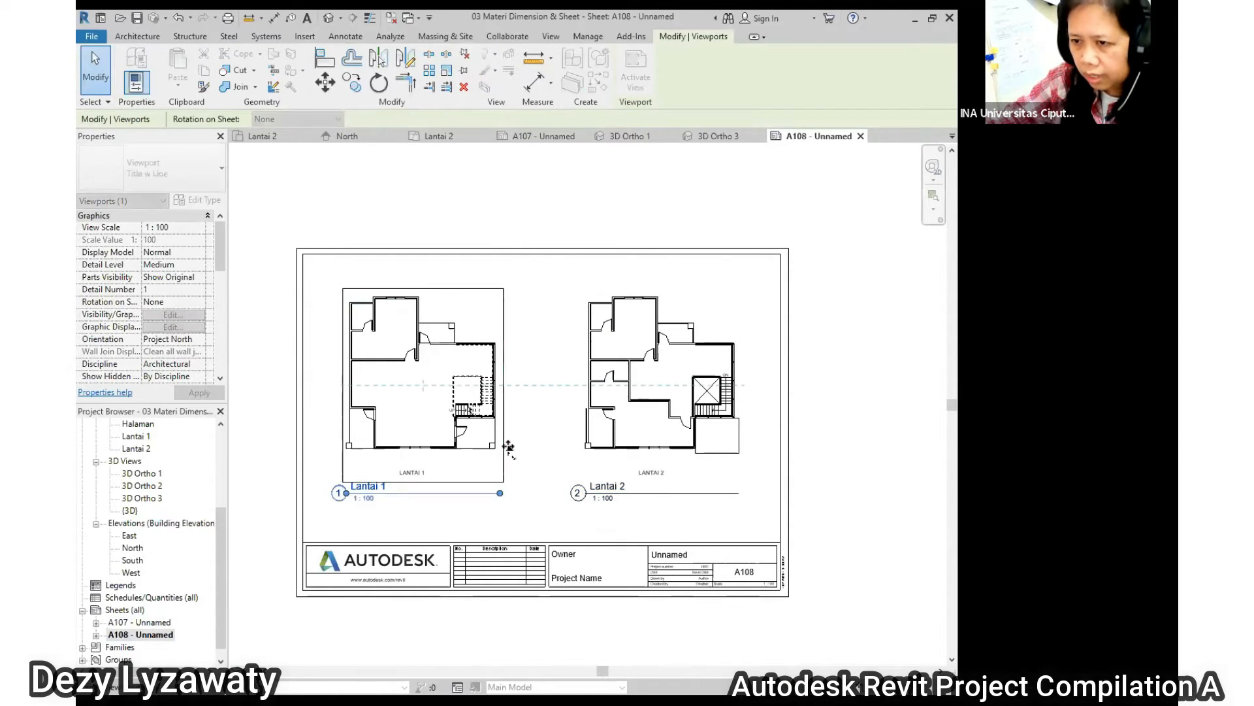
pyautogui.click(755, 528)
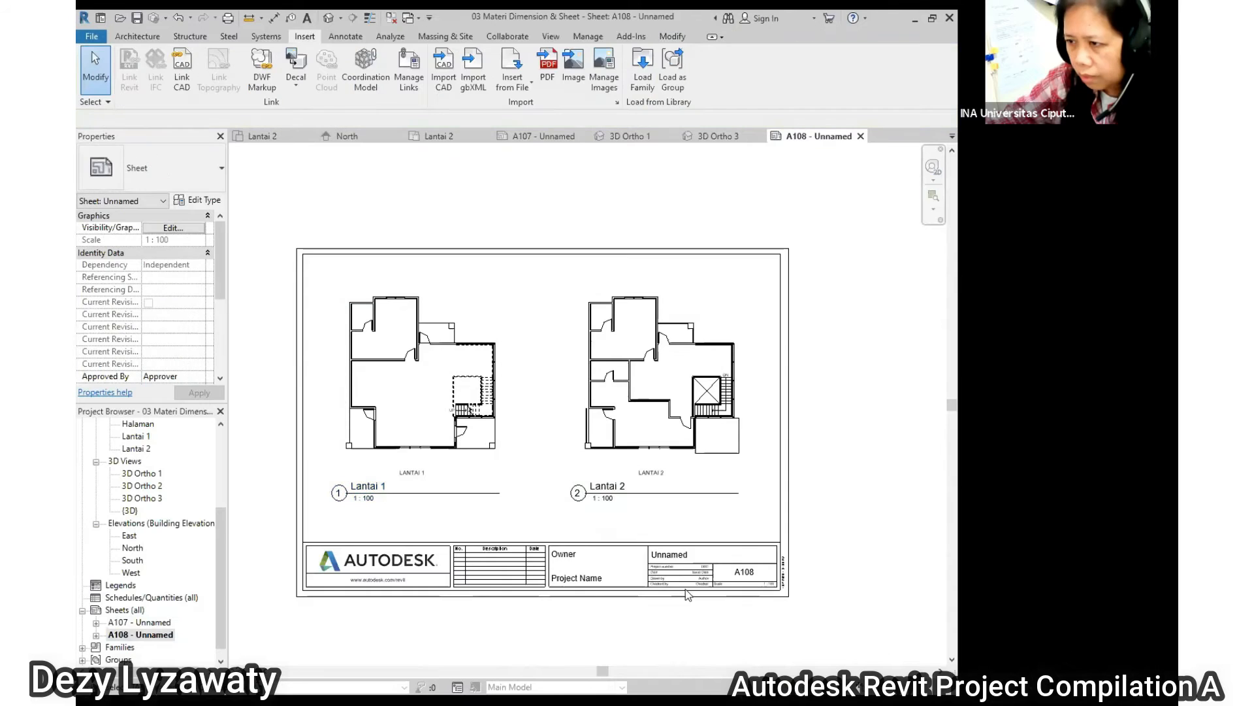
# Move the Lantai 2 and Lantai 1 viewport titles slightly lower, farther beneath their plans.
pyautogui.click(676, 501)
pyautogui.moveTo(676, 497); pyautogui.dragTo(675, 514)
pyautogui.moveTo(461, 498); pyautogui.dragTo(463, 511)
pyautogui.scroll(-3, 666, 392)
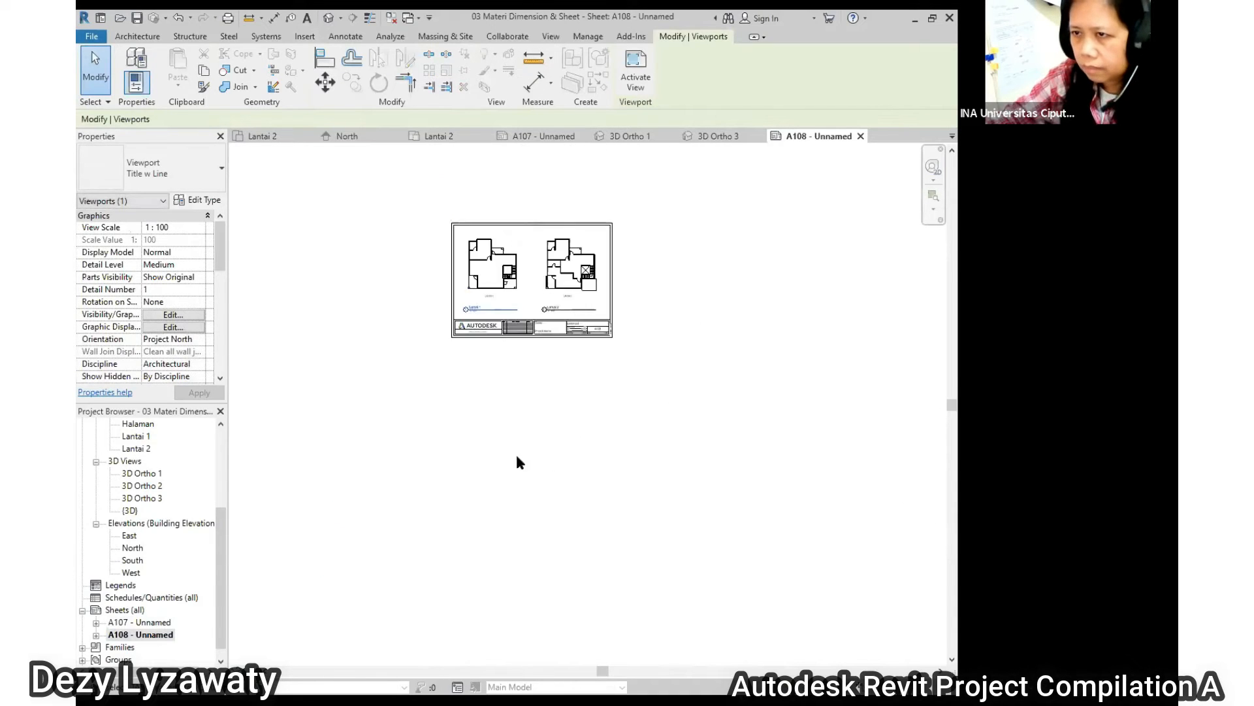
pyautogui.scroll(4, 543, 272)
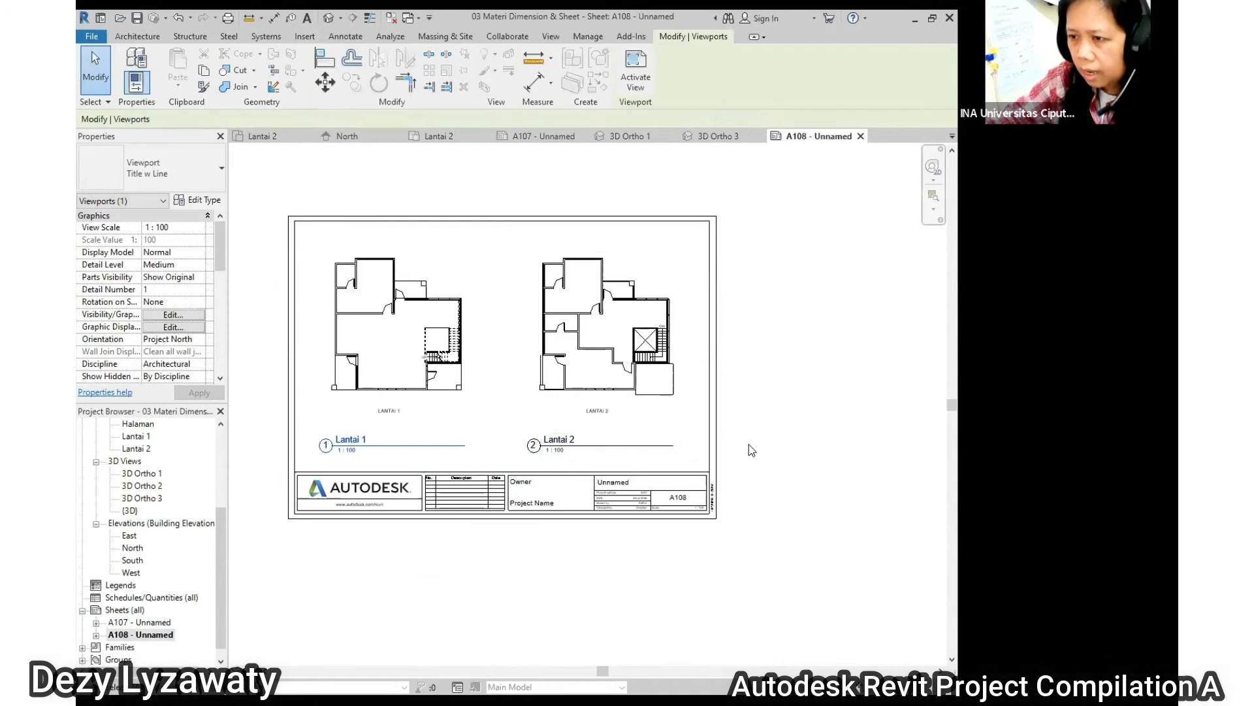
# Rename the sheet as "Lantai 1 & 2" in the A108 titleblock.
pyautogui.click(712, 535)
pyautogui.scroll(2, 657, 513)
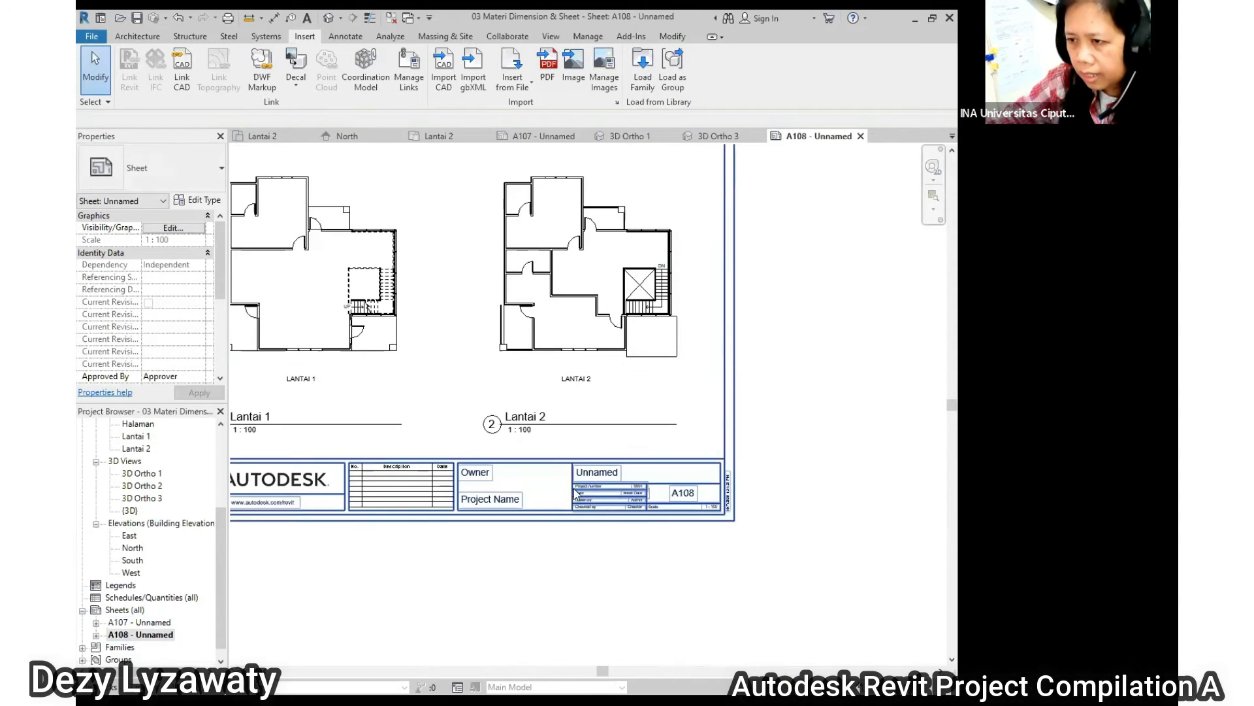
pyautogui.click(476, 473)
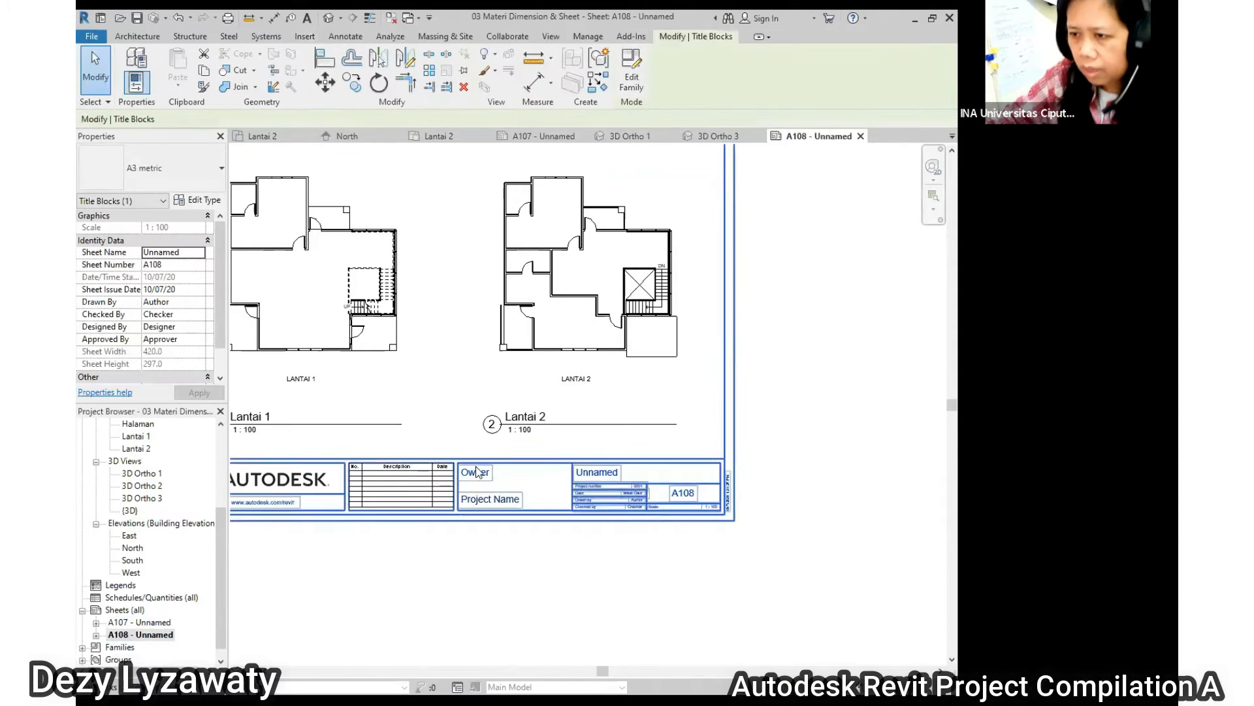
pyautogui.click(888, 471)
pyautogui.scroll(-2, 569, 412)
pyautogui.scroll(1, 567, 412)
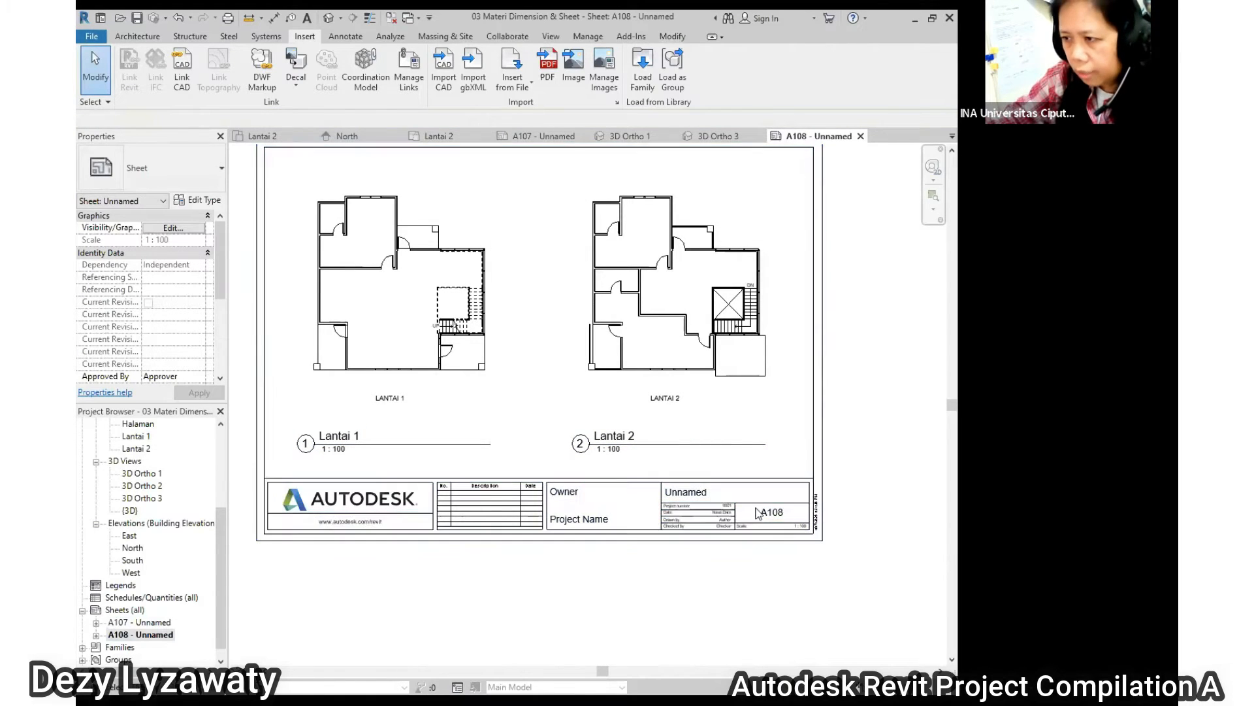
pyautogui.scroll(1, 783, 519)
pyautogui.scroll(-1, 783, 519)
pyautogui.scroll(2, 706, 496)
pyautogui.click(692, 491)
pyautogui.click(693, 492)
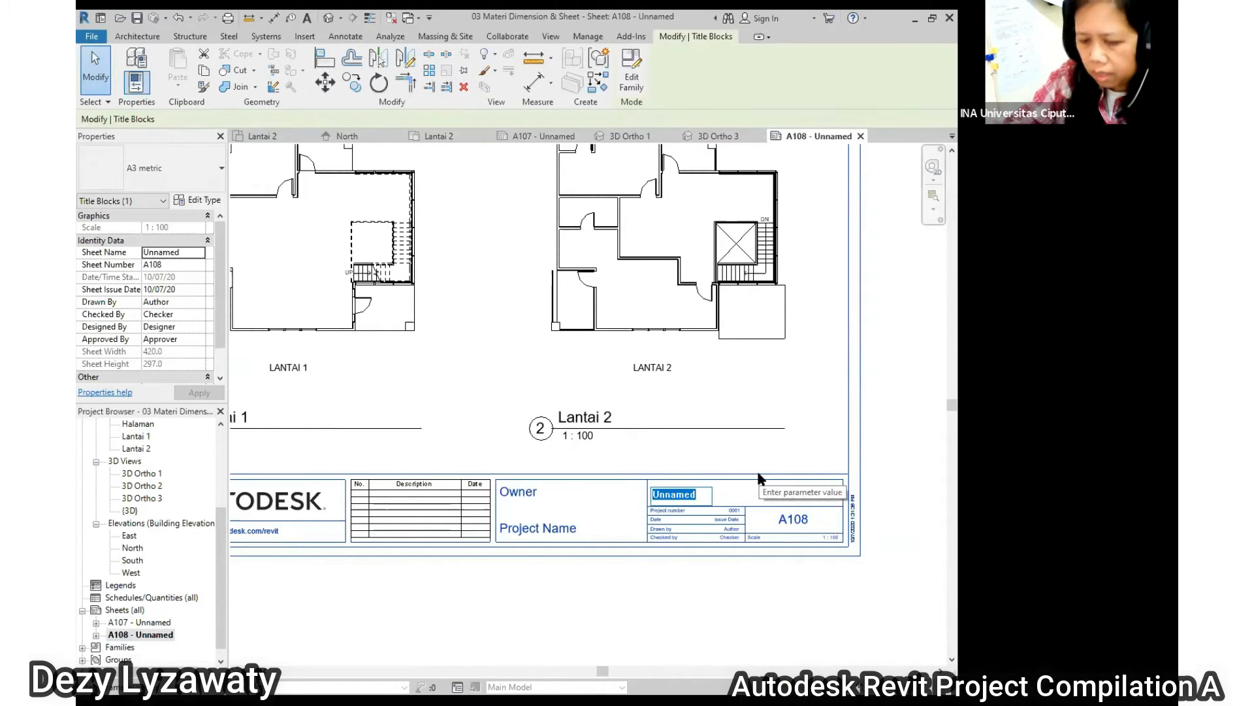
pyautogui.write('Lantai ')
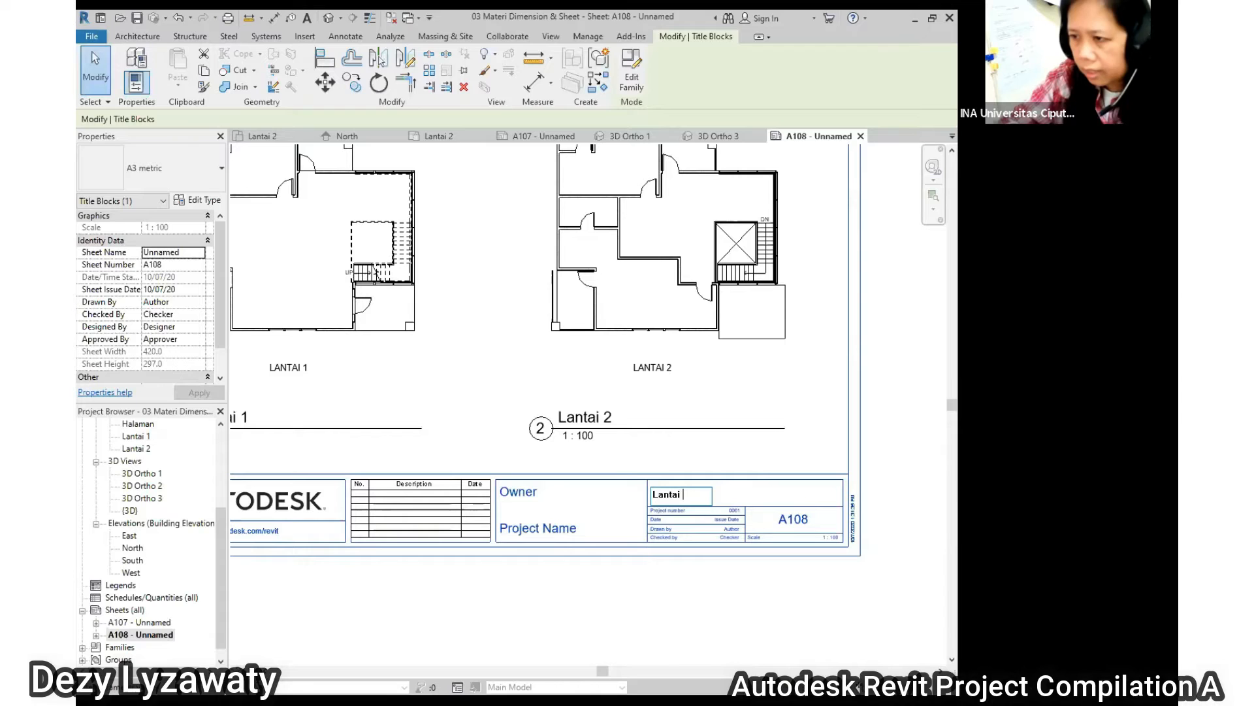
pyautogui.write('1 & 2')
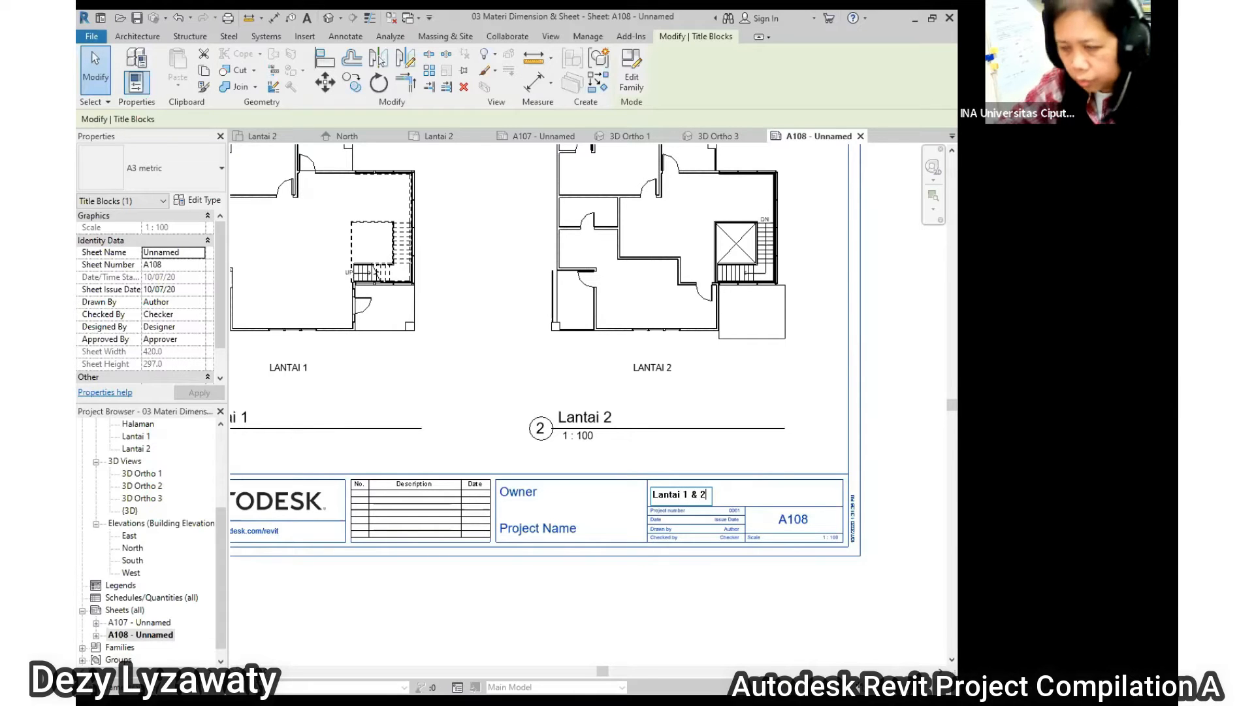
pyautogui.press('Return')
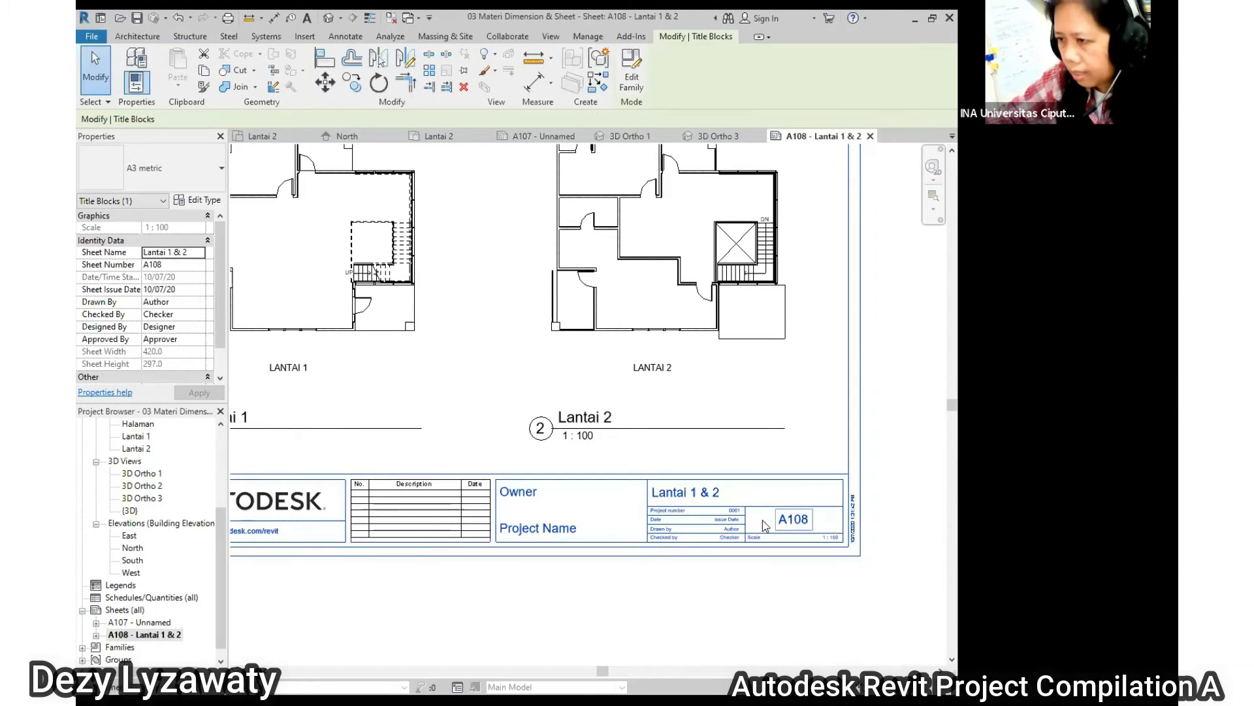
# Set the titleblock's Owner field to "PRODI INA".
pyautogui.click(526, 496)
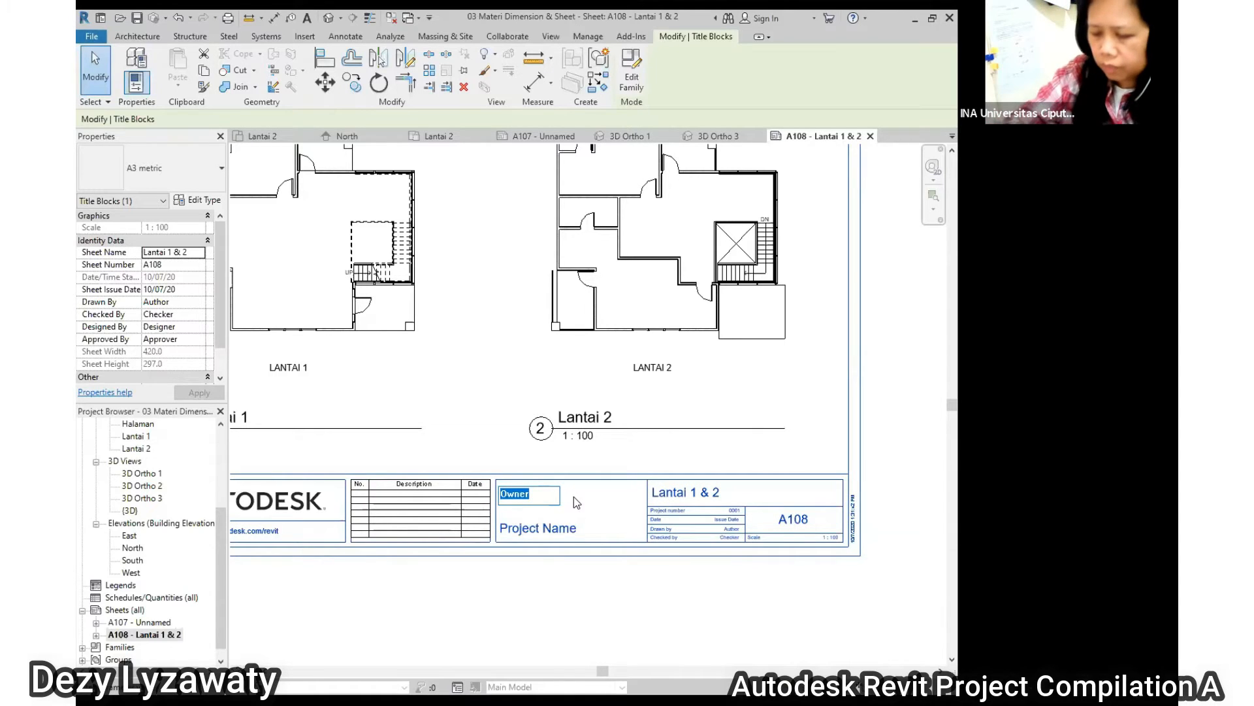
pyautogui.write('PROD')
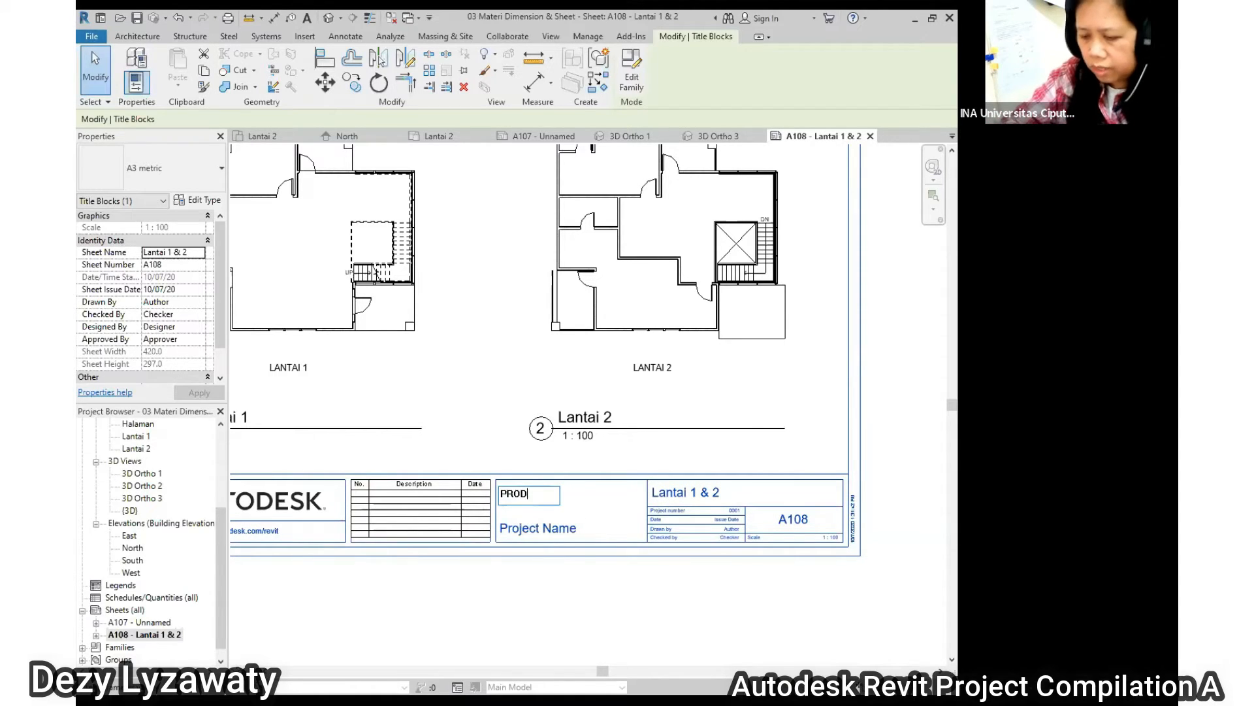
pyautogui.write('I INA')
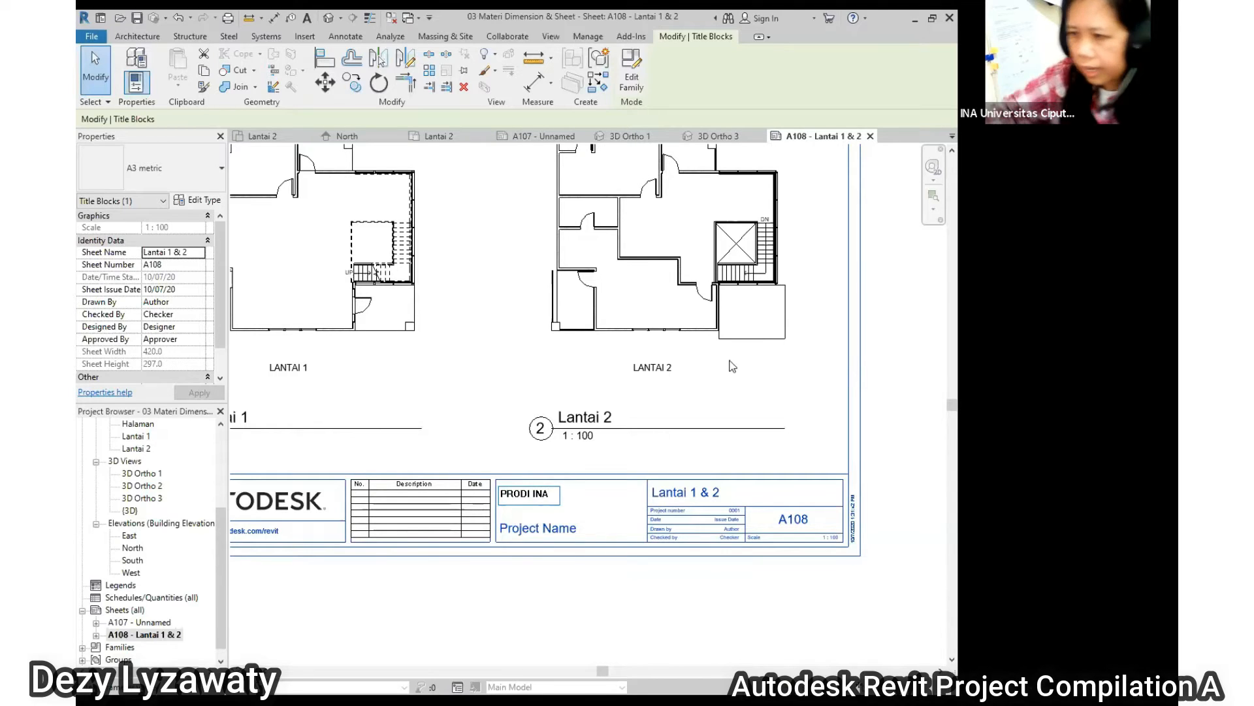
pyautogui.click(892, 430)
pyautogui.click(543, 493)
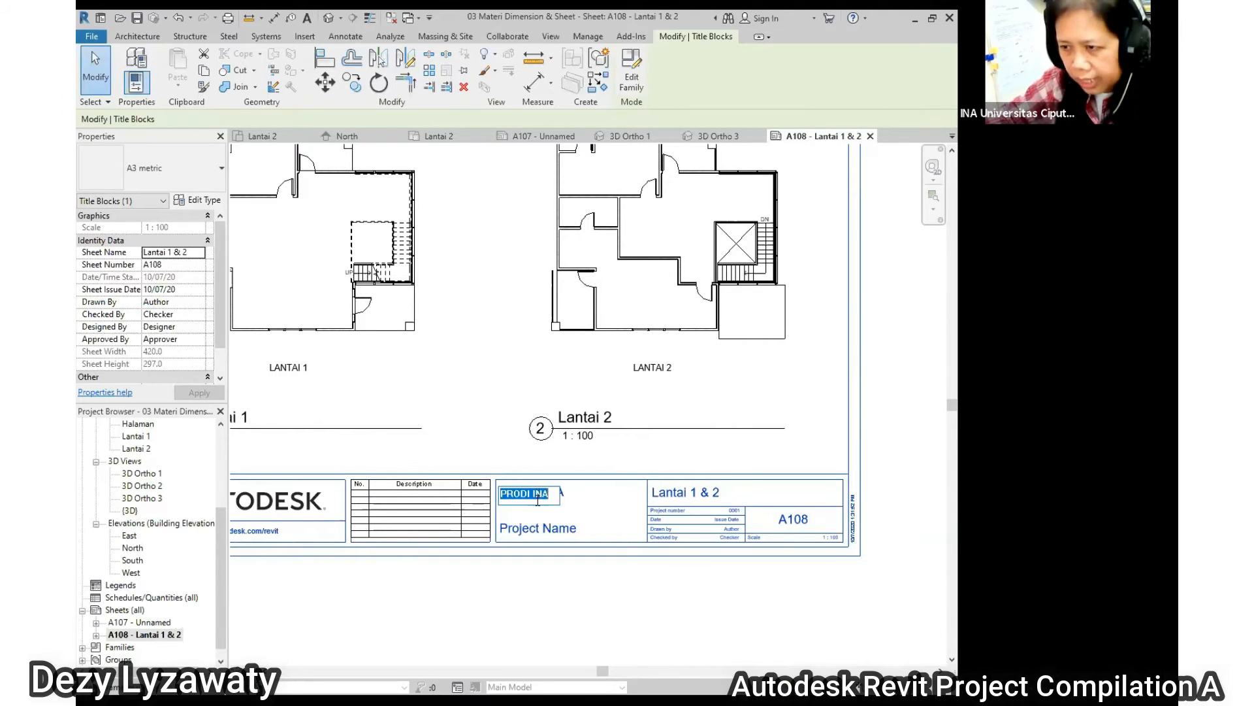
pyautogui.click(572, 529)
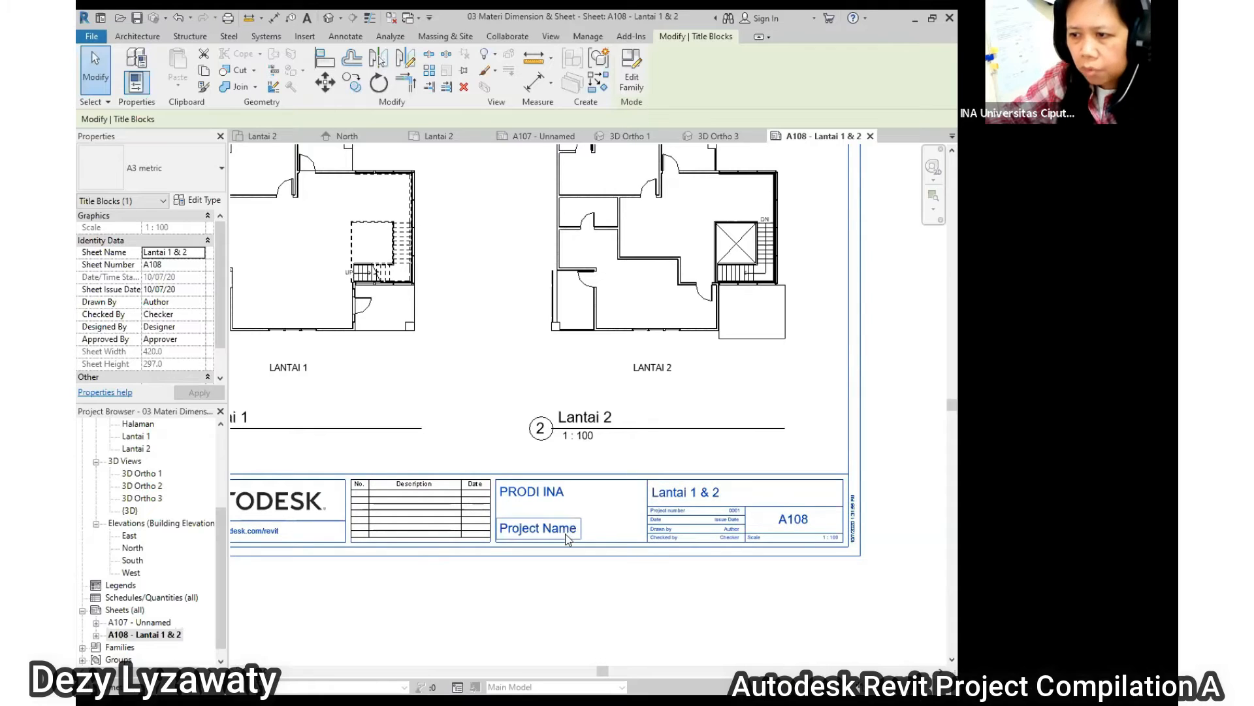
# Examine the titleblock's project name, revision table and owner fields up close.
pyautogui.click(573, 528)
pyautogui.click(610, 469)
pyautogui.scroll(-3, 610, 469)
pyautogui.scroll(4, 523, 474)
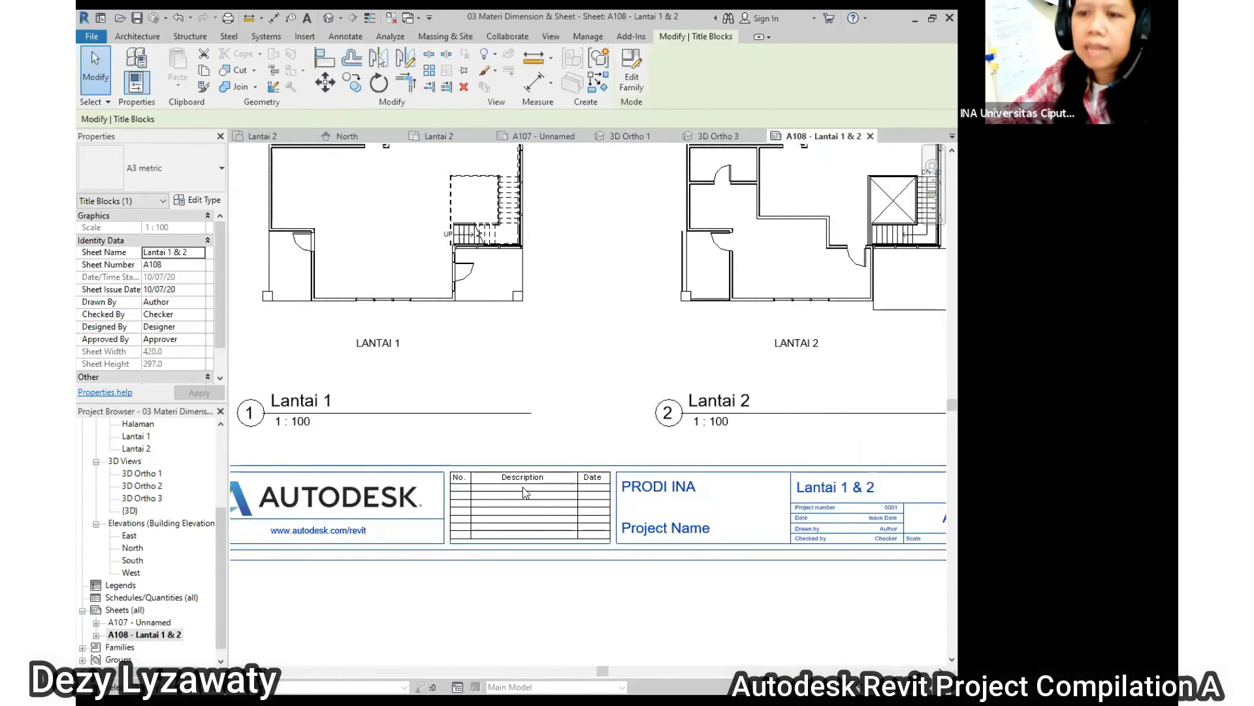
pyautogui.scroll(4, 474, 486)
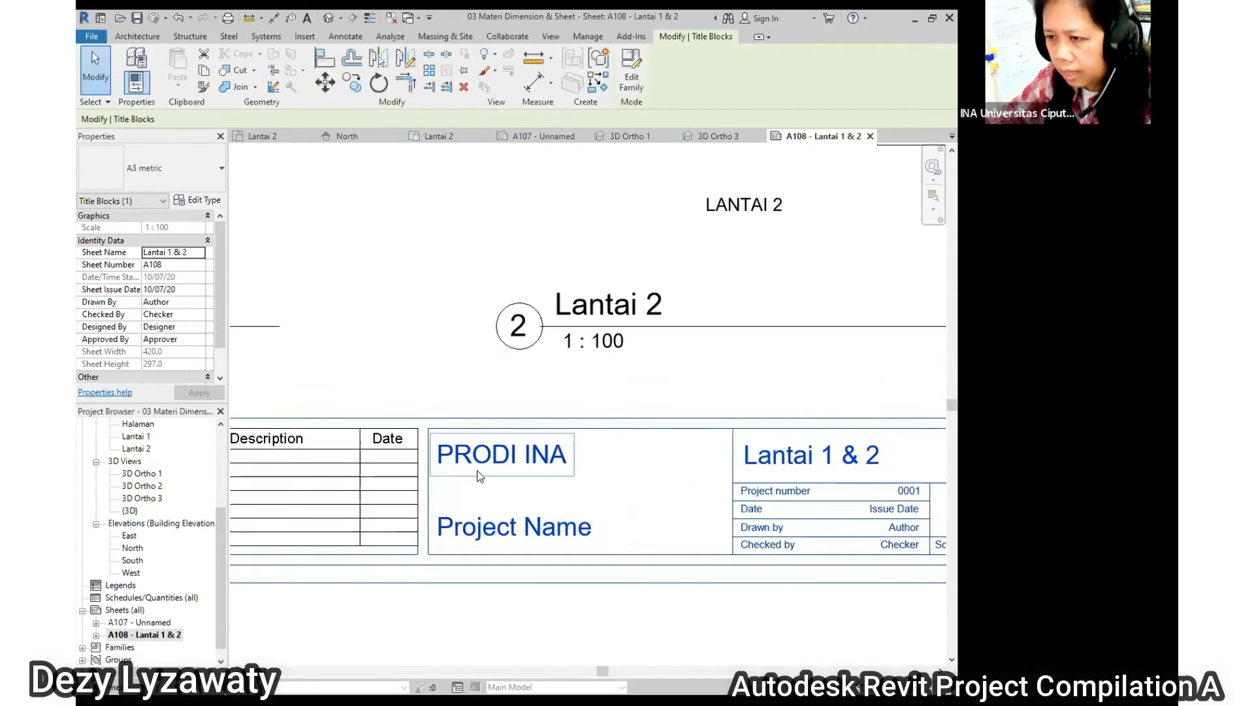
pyautogui.scroll(1, 479, 475)
pyautogui.click(537, 546)
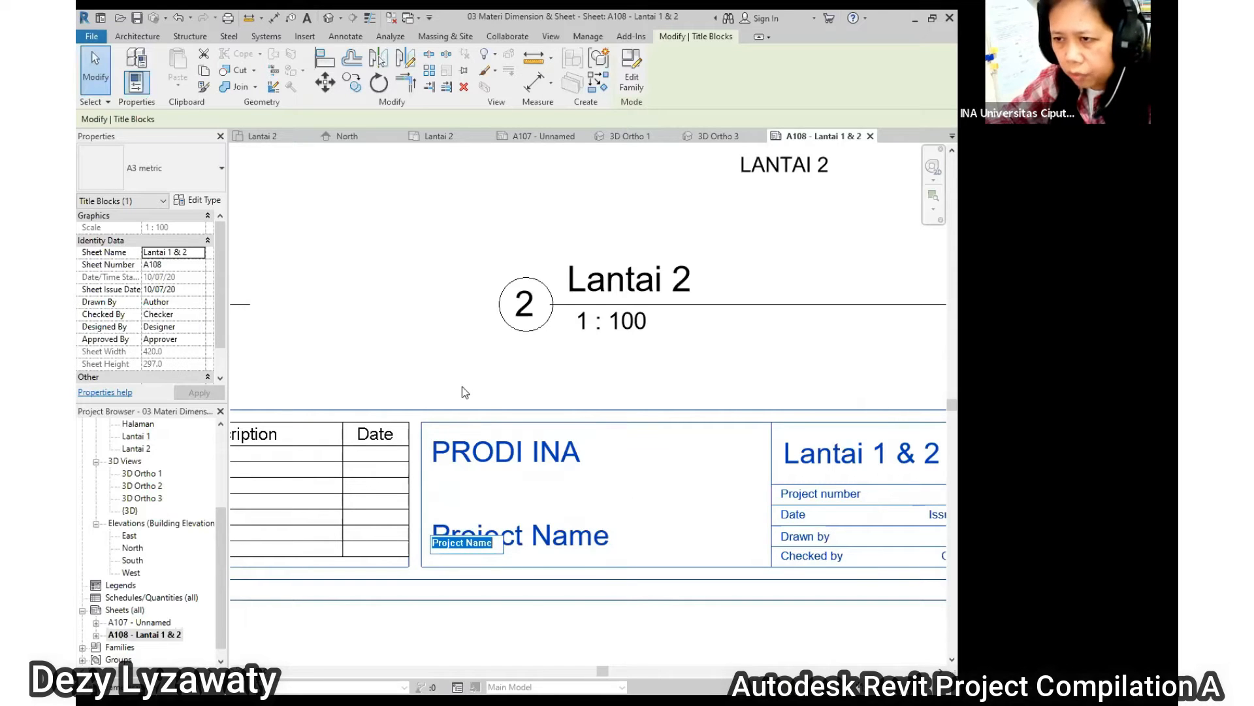
pyautogui.click(393, 460)
pyautogui.click(385, 439)
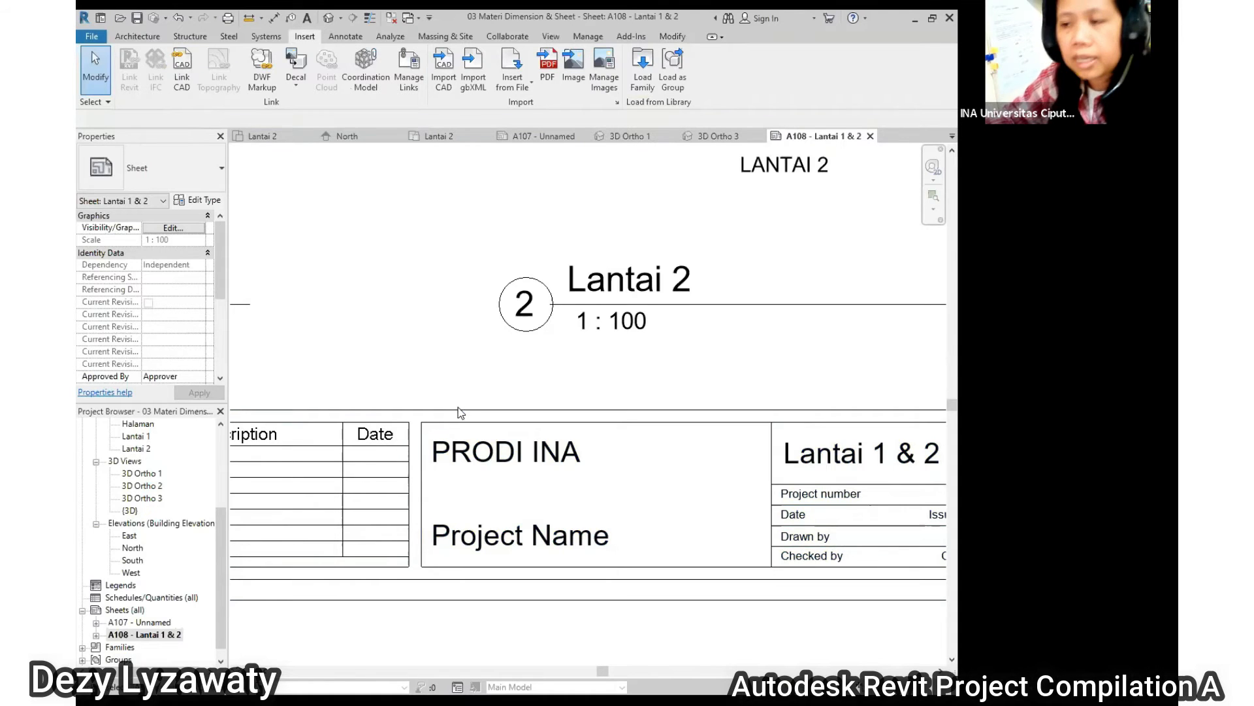
# Set the titleblock's Project Name field to "HOUSE".
pyautogui.scroll(-1, 457, 406)
pyautogui.scroll(1, 456, 509)
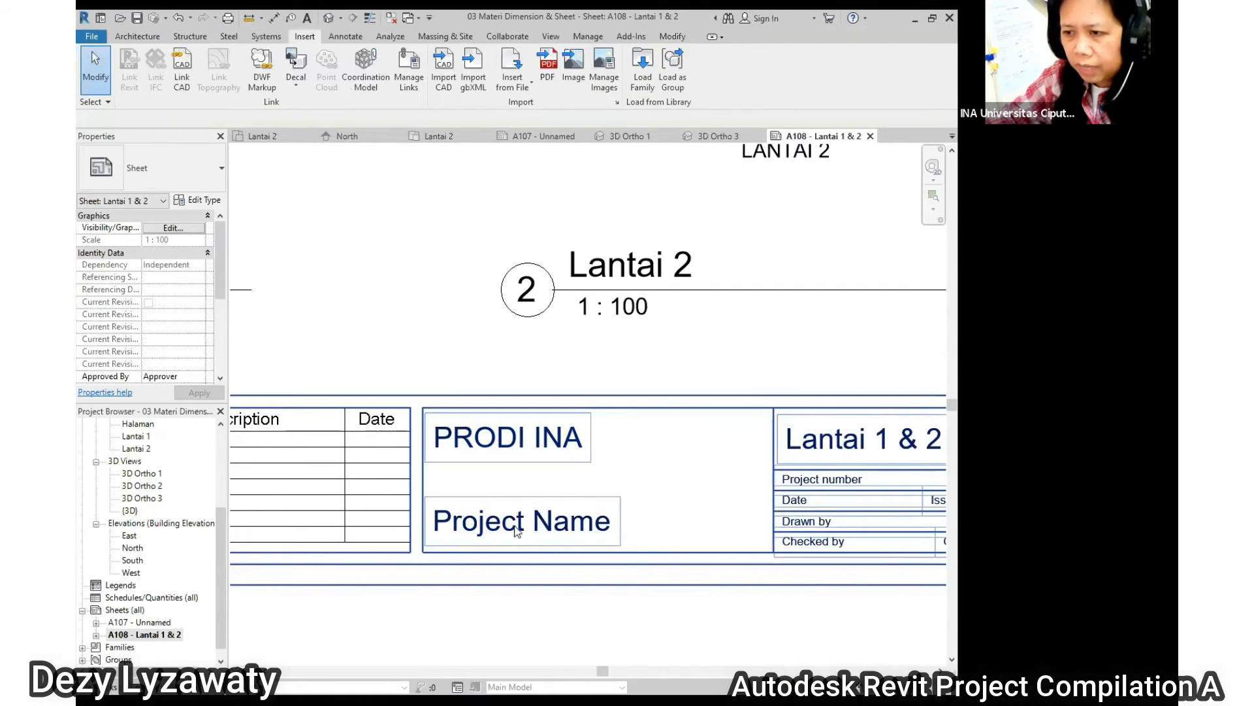
pyautogui.click(574, 526)
pyautogui.click(573, 527)
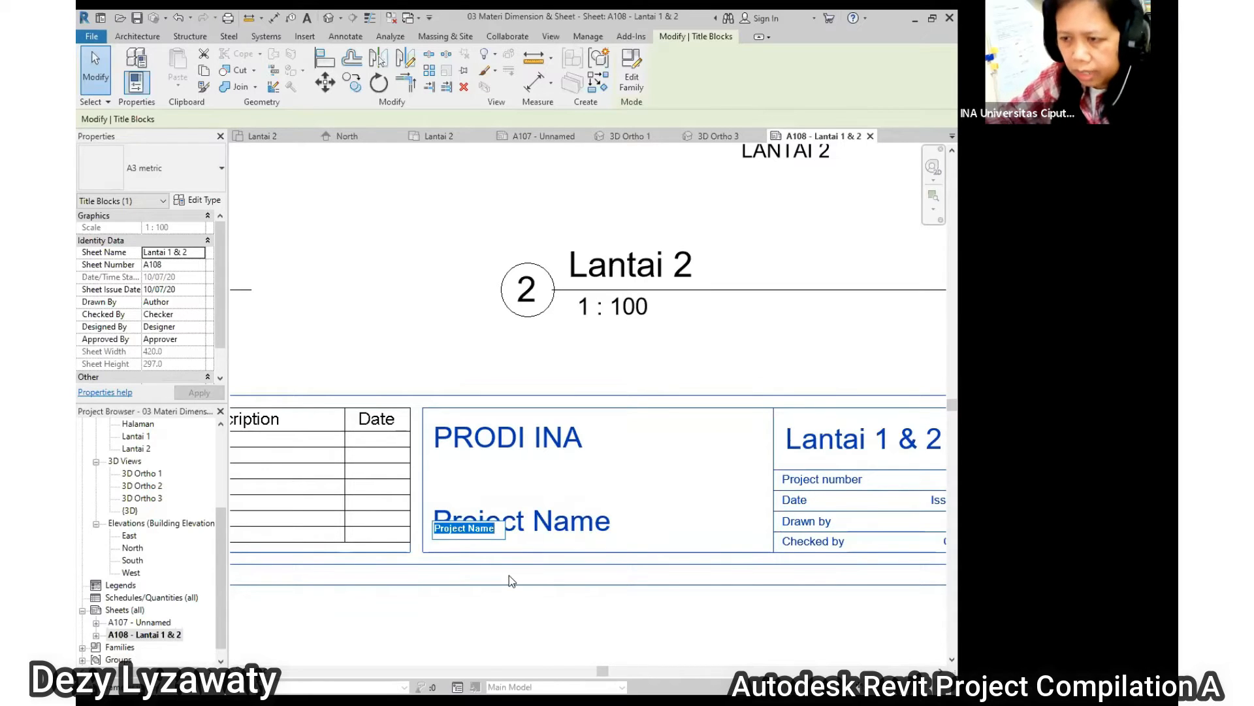
pyautogui.write('RUMAH')
pyautogui.press('BackSpace')
pyautogui.press('BackSpace')
pyautogui.press('BackSpace')
pyautogui.press('BackSpace')
pyautogui.press('BackSpace')
pyautogui.write('USE')
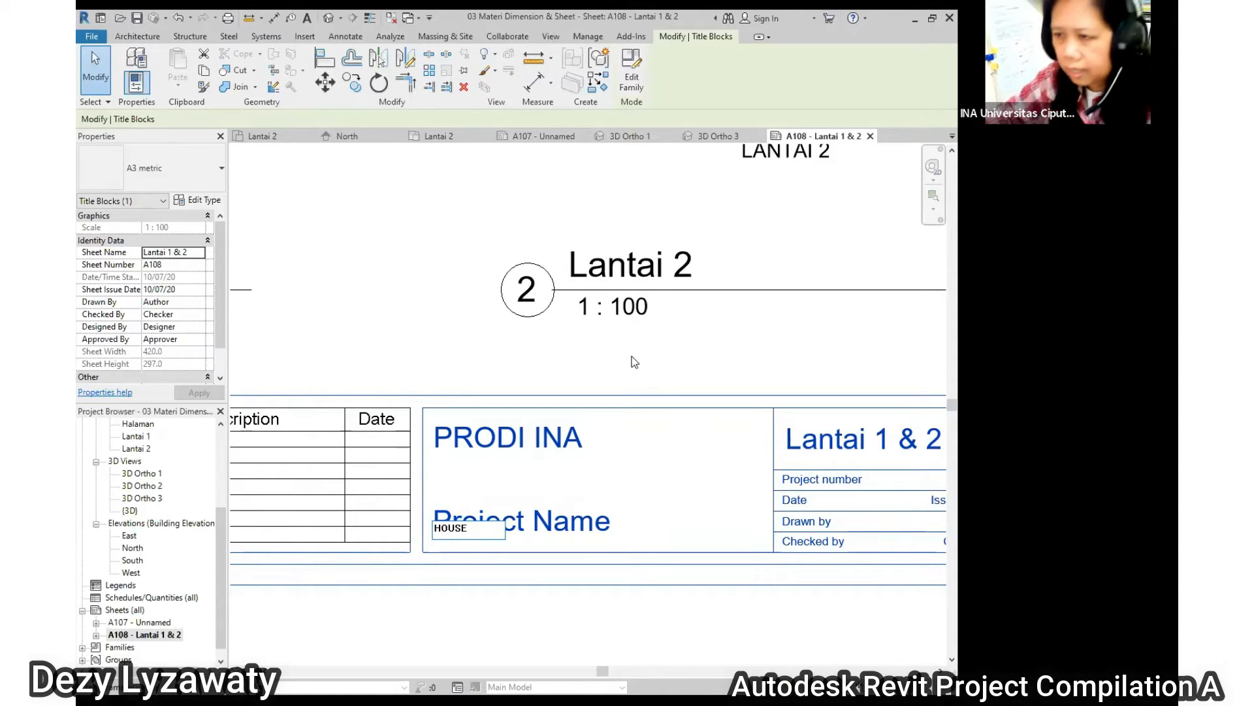
pyautogui.click(634, 362)
# Set the titleblock's project number to 001.
pyautogui.scroll(-2, 488, 527)
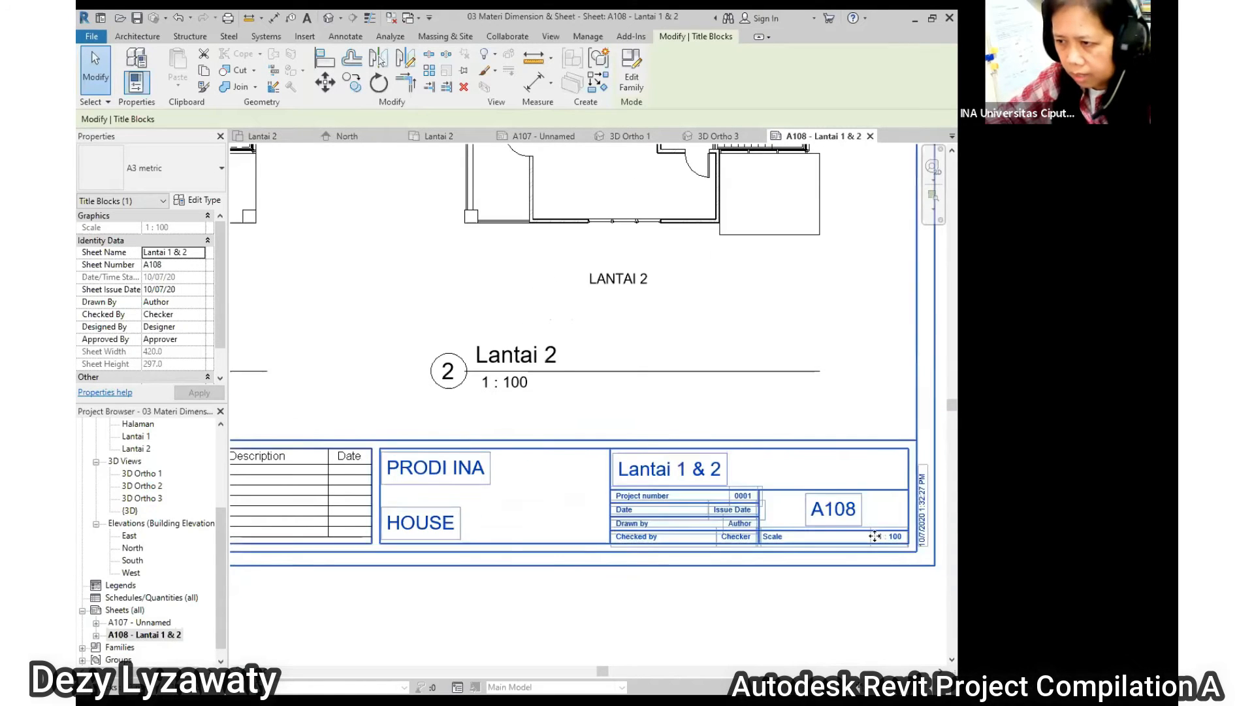
pyautogui.scroll(4, 738, 523)
pyautogui.scroll(-2, 489, 491)
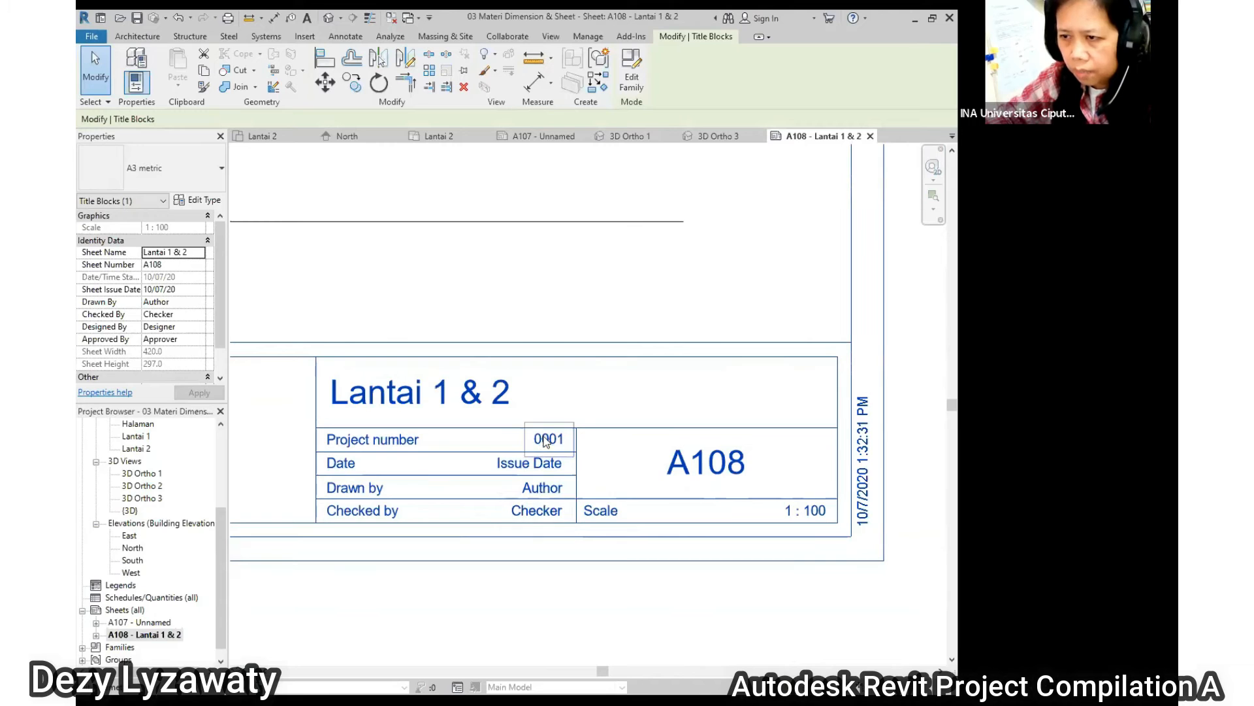
pyautogui.click(547, 442)
pyautogui.write('001')
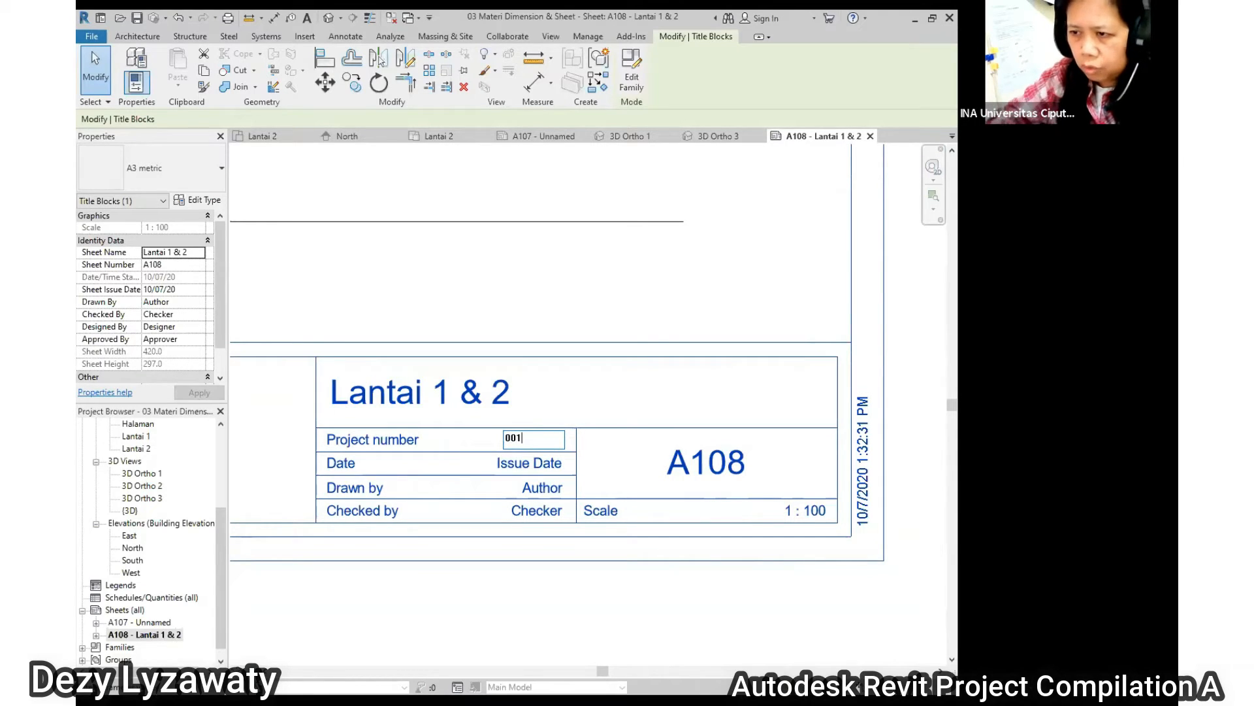
pyautogui.press('Return')
# Renumber the "Lantai 1 & 2" sheet as A101 in its titleblock.
pyautogui.click(702, 474)
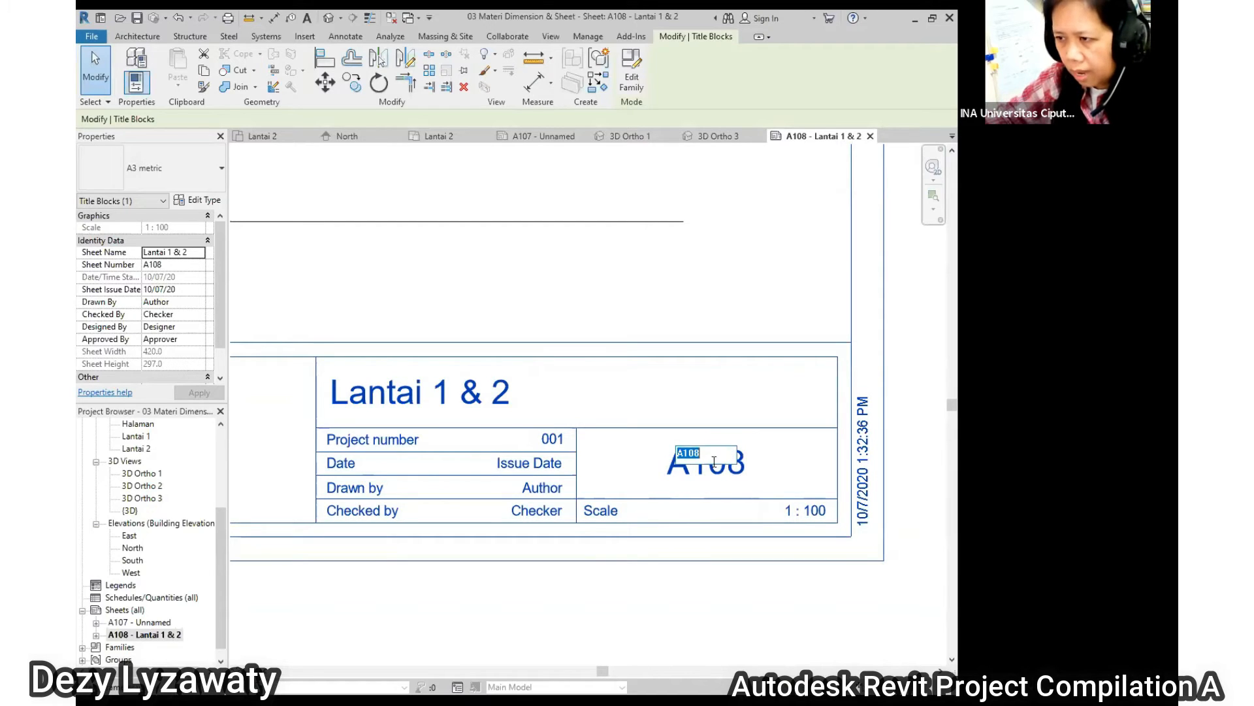
pyautogui.moveTo(702, 455); pyautogui.dragTo(695, 456)
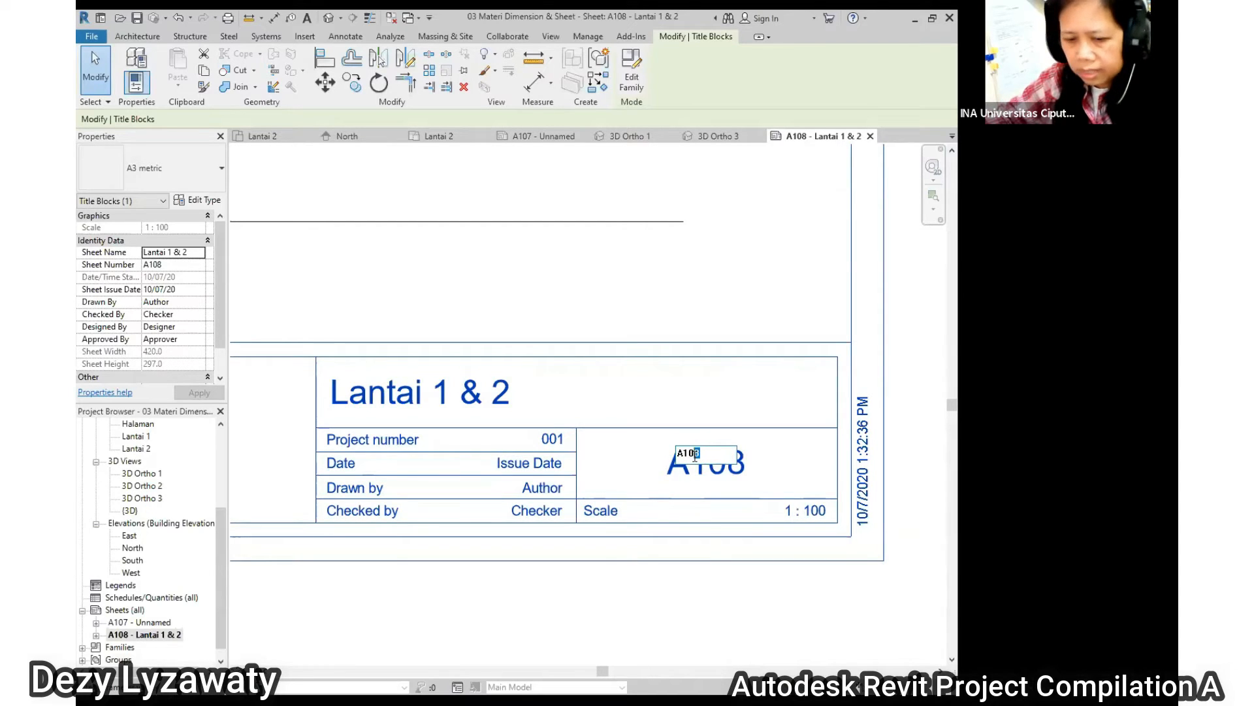
pyautogui.write('1')
pyautogui.press('Return')
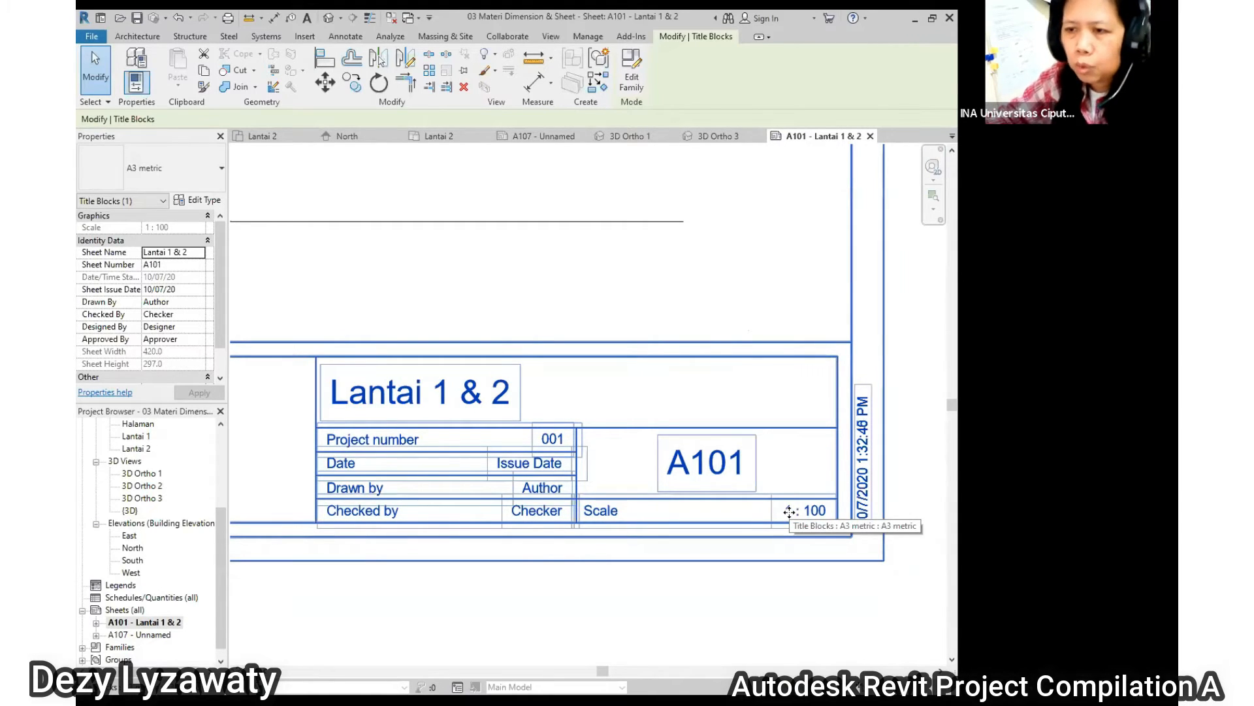
# Set the titleblock's issue date to "7 Oktober 2020".
pyautogui.scroll(-4, 789, 510)
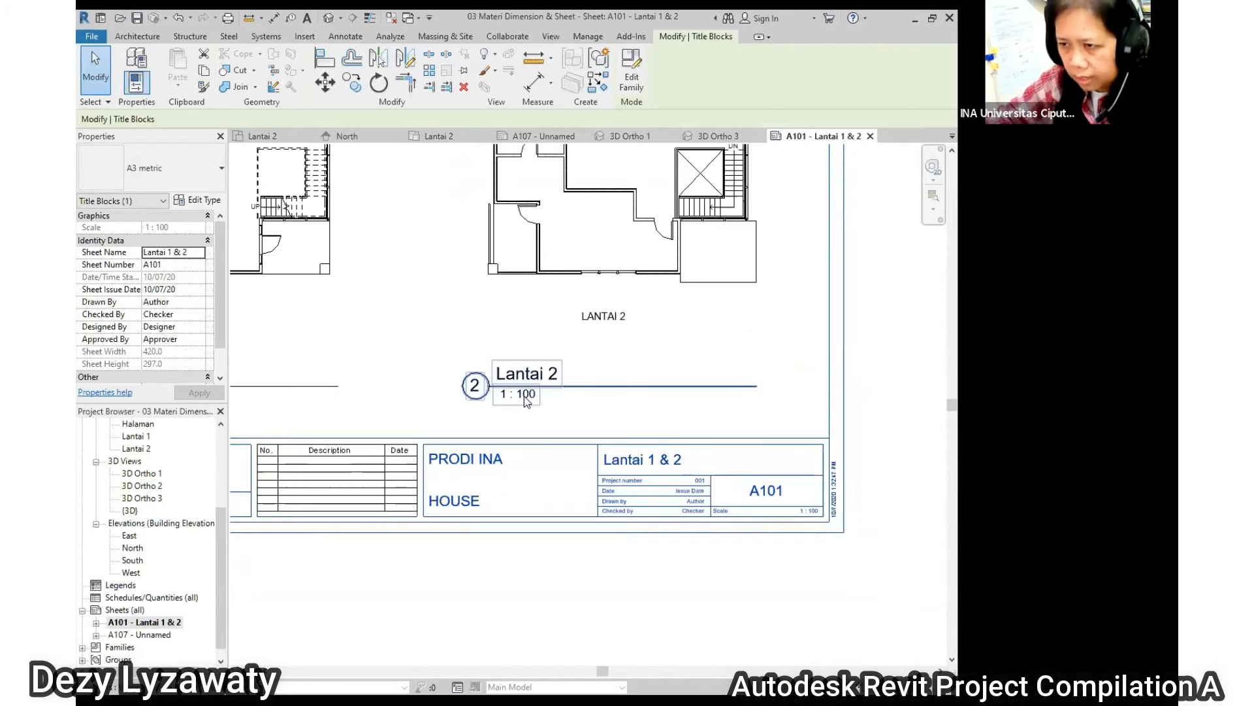
pyautogui.scroll(5, 683, 503)
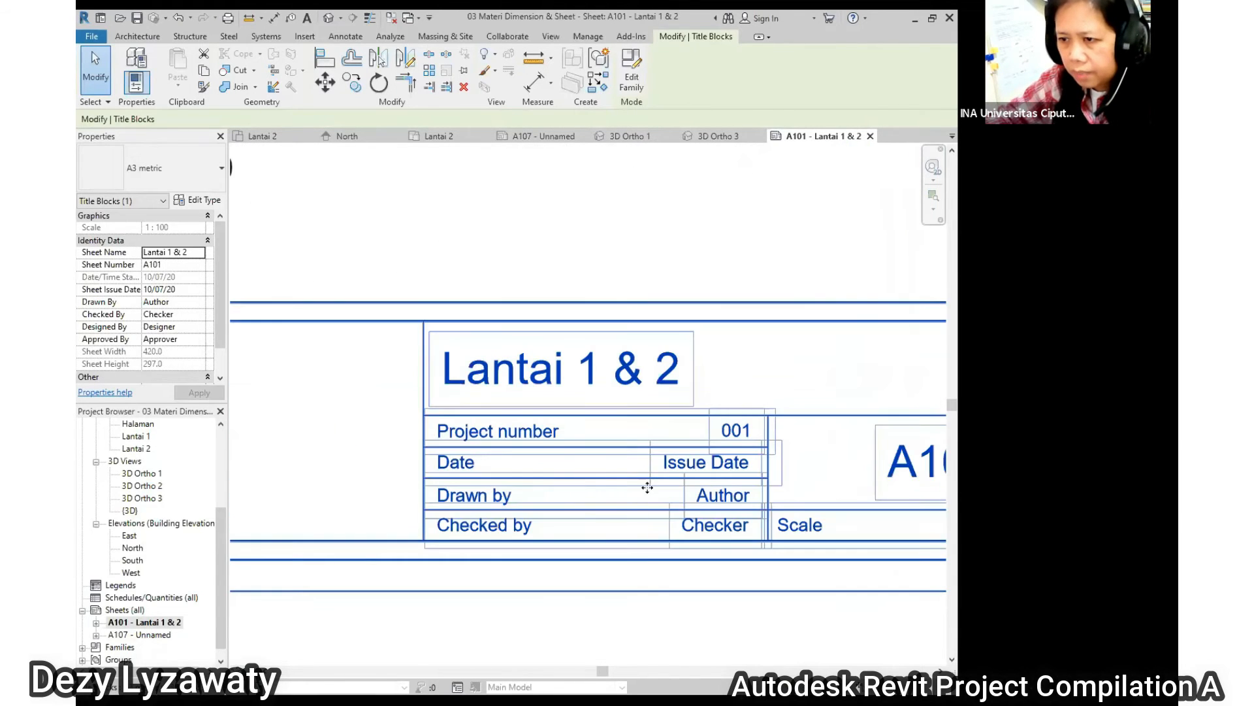
pyautogui.click(709, 462)
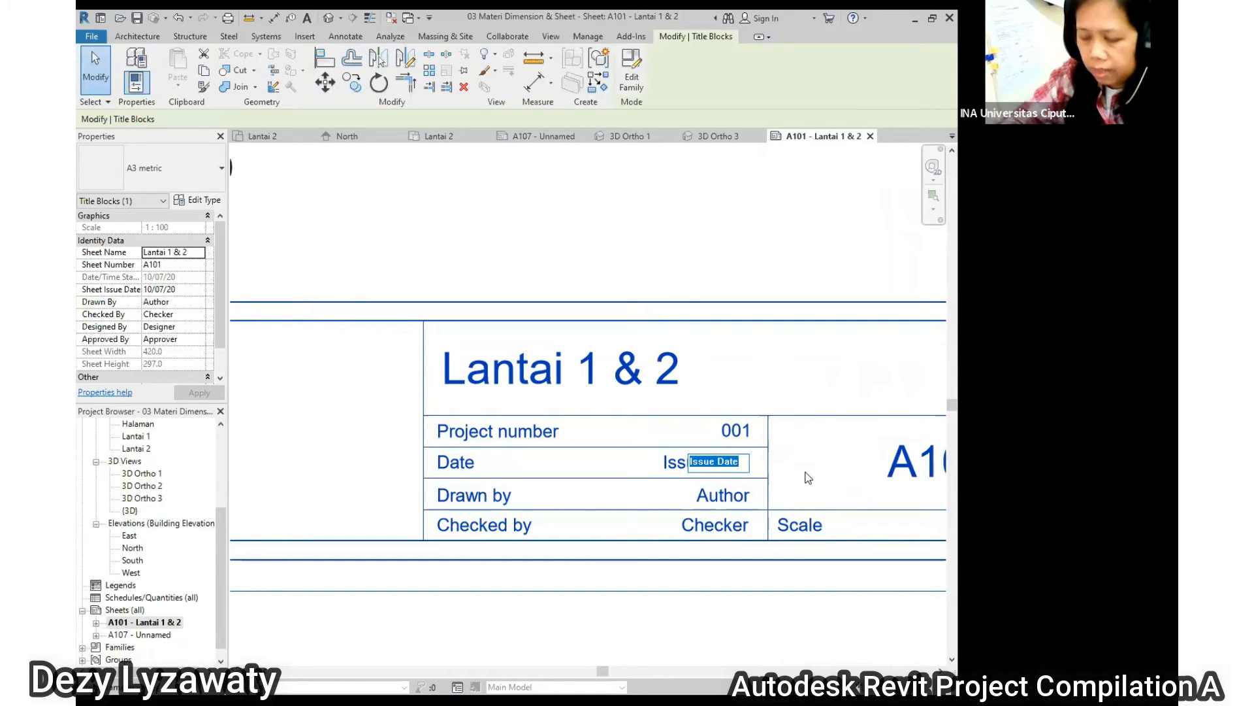
pyautogui.write('7 0')
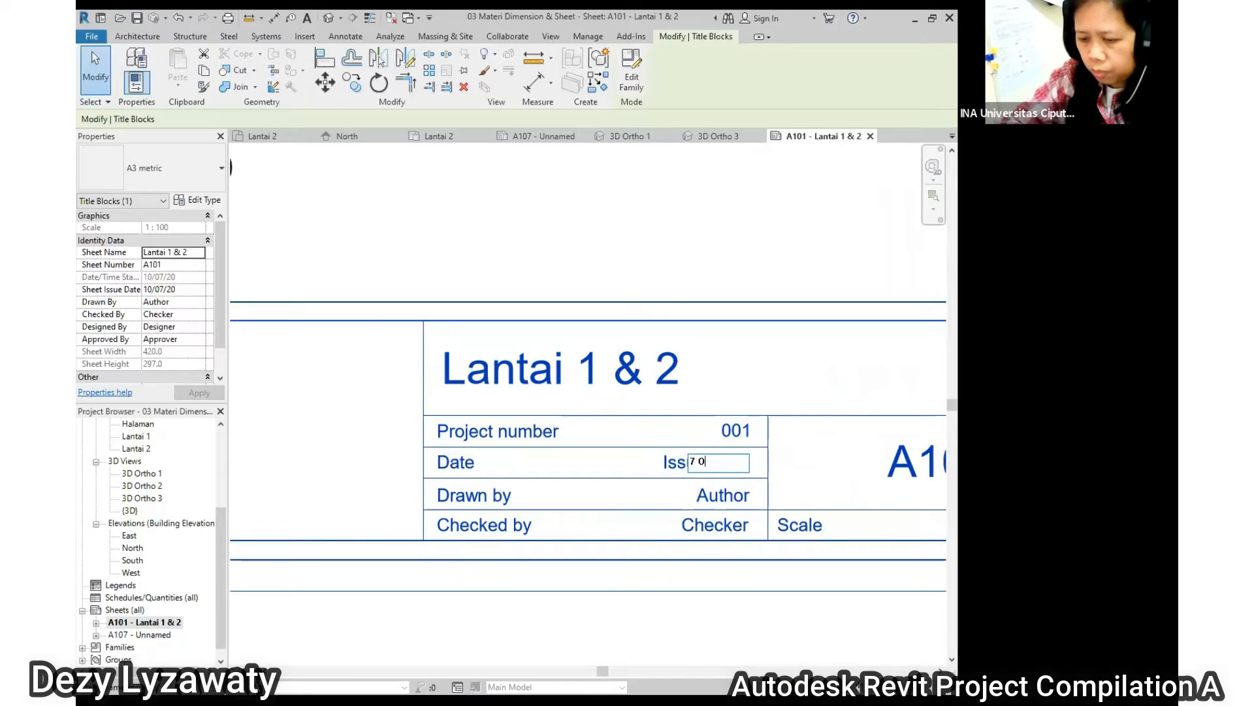
pyautogui.write('ktober')
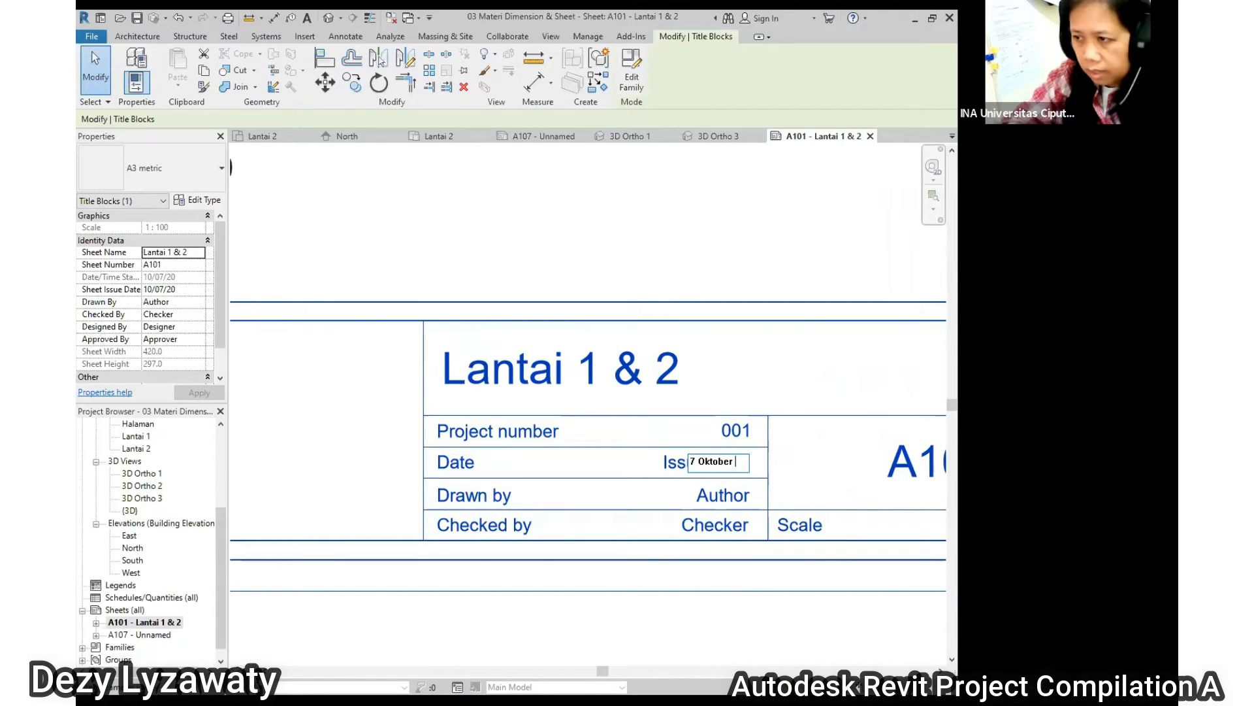
pyautogui.write(' 2020')
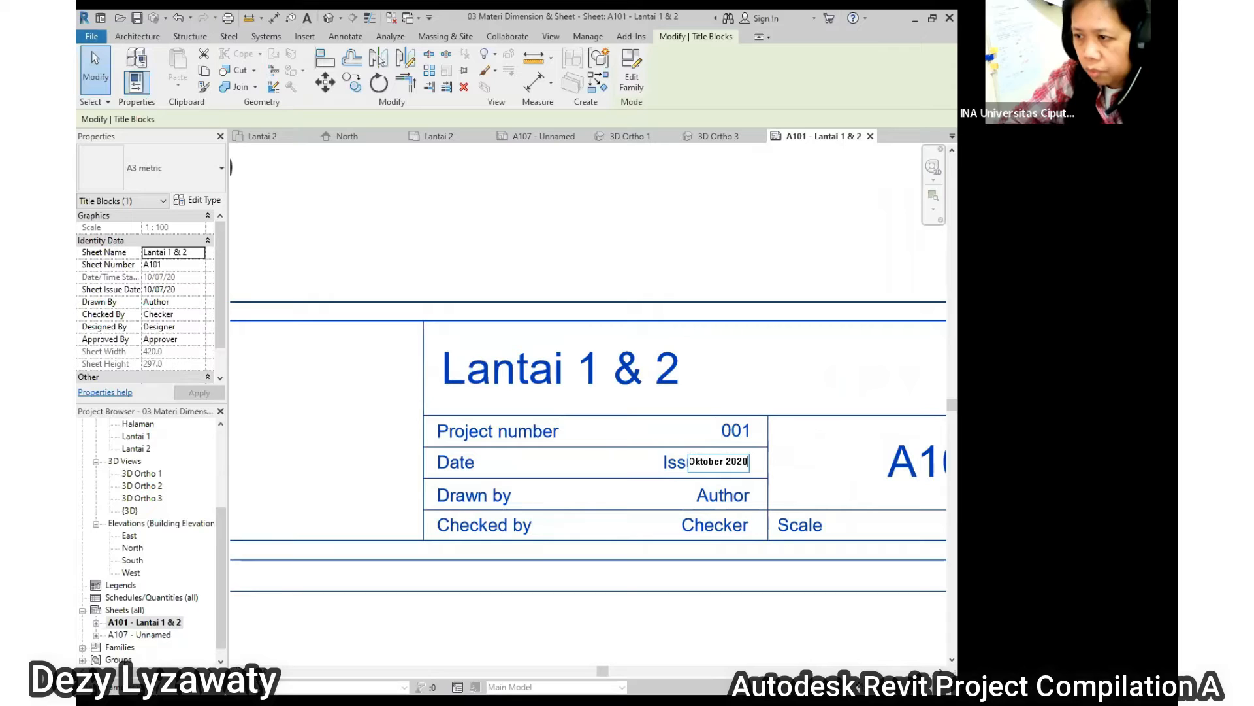
pyautogui.click(788, 396)
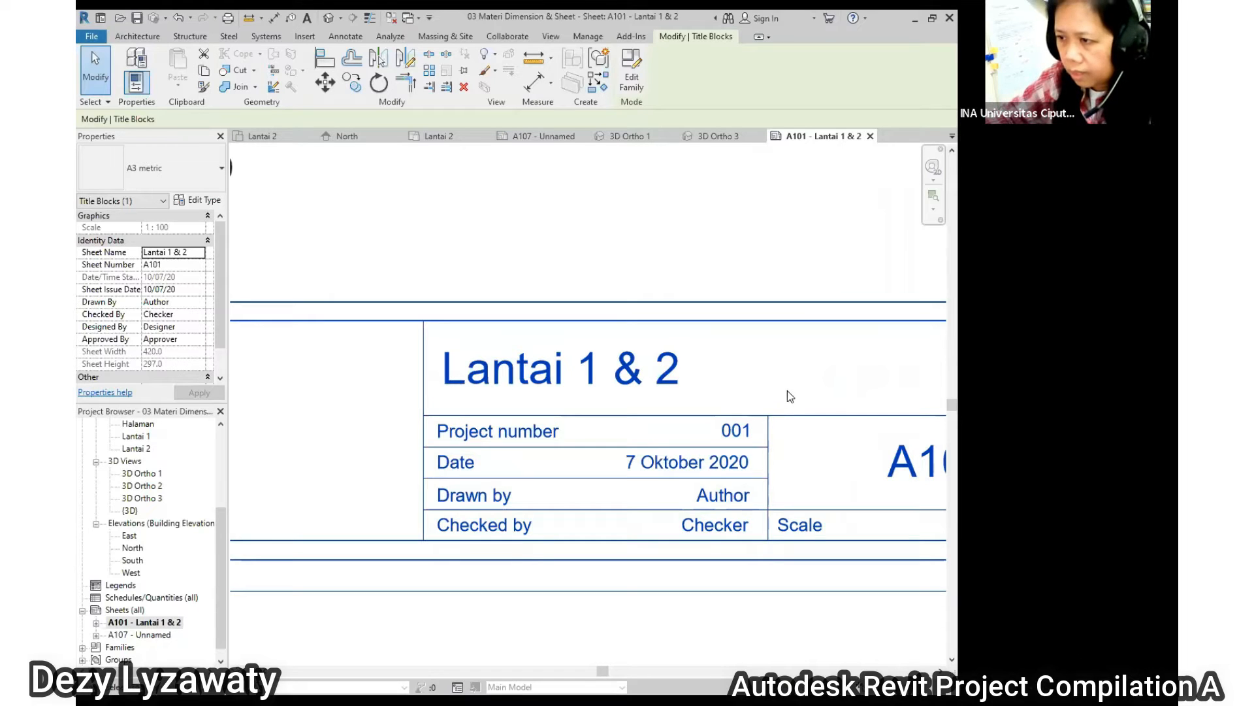
# Fill in the titleblock's Drawn by and Checked by fields with the drafter's first name.
pyautogui.click(736, 494)
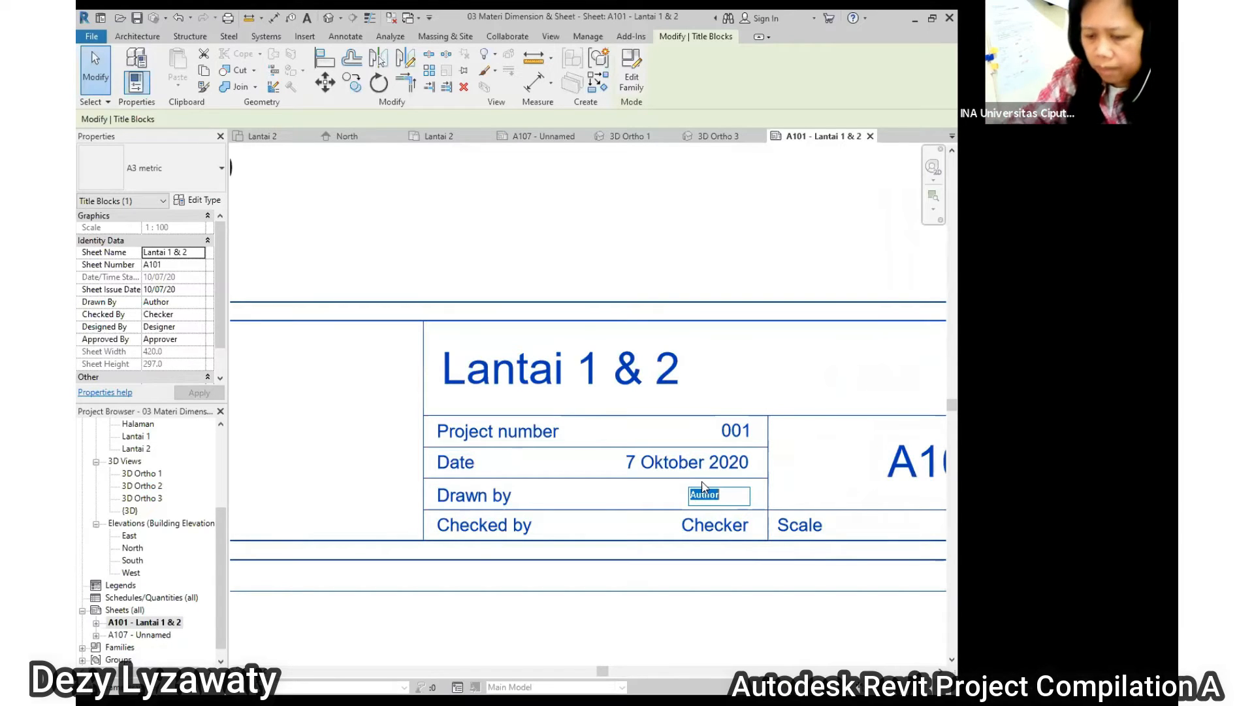
pyautogui.write('Jessica')
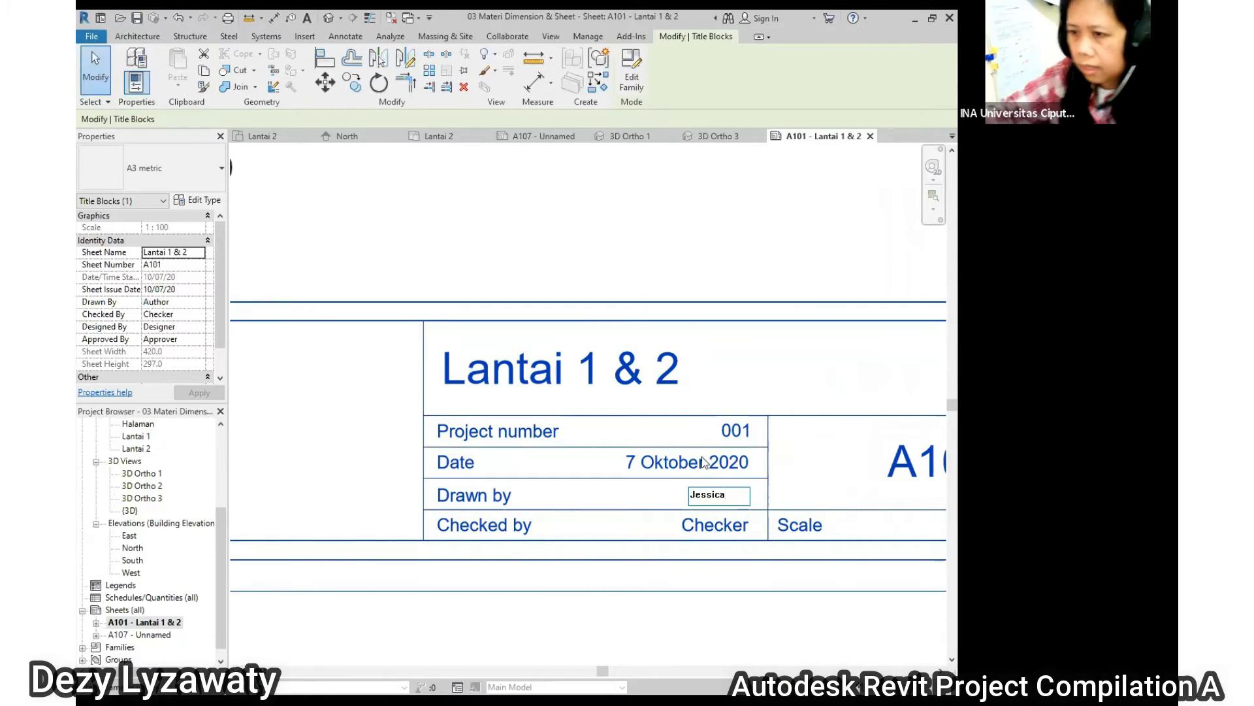
pyautogui.click(687, 242)
pyautogui.click(715, 522)
pyautogui.write('Jess')
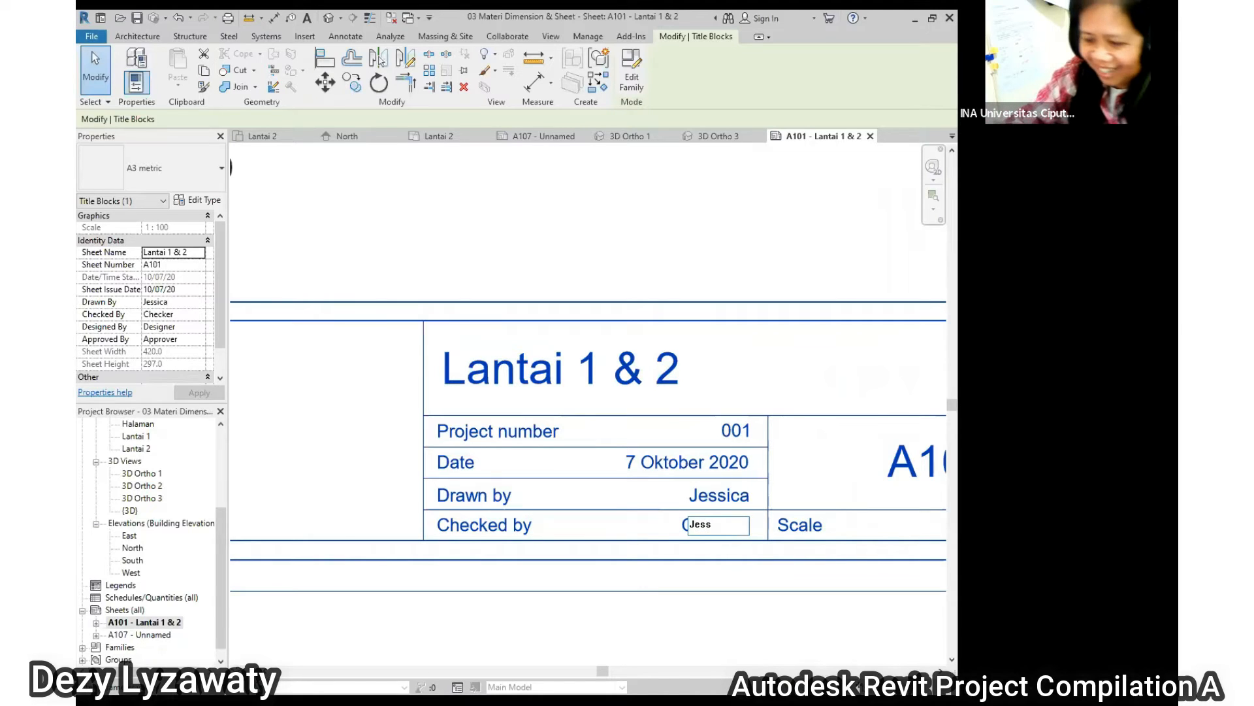
pyautogui.click(631, 260)
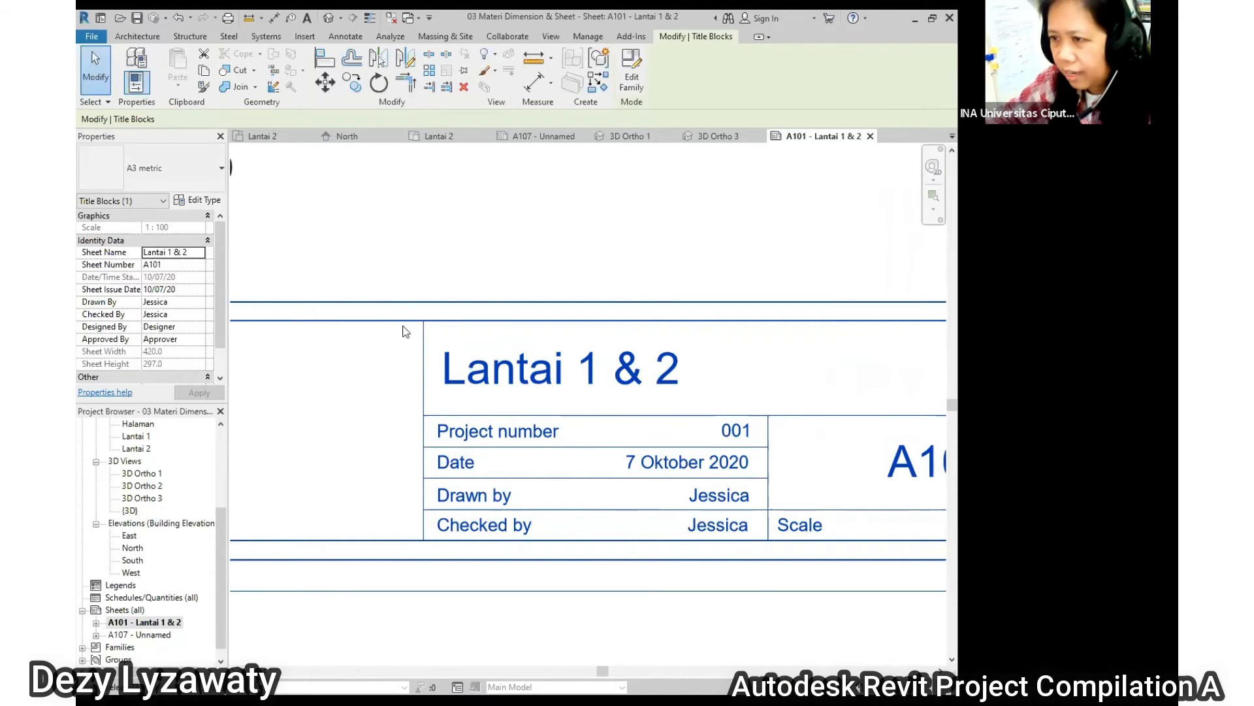
# Examine the filled-in A101 titleblock, including the logo, revision table, scale and the date-time stamp along the sheet border.
pyautogui.scroll(-4, 465, 362)
pyautogui.scroll(4, 751, 443)
pyautogui.scroll(-3, 620, 426)
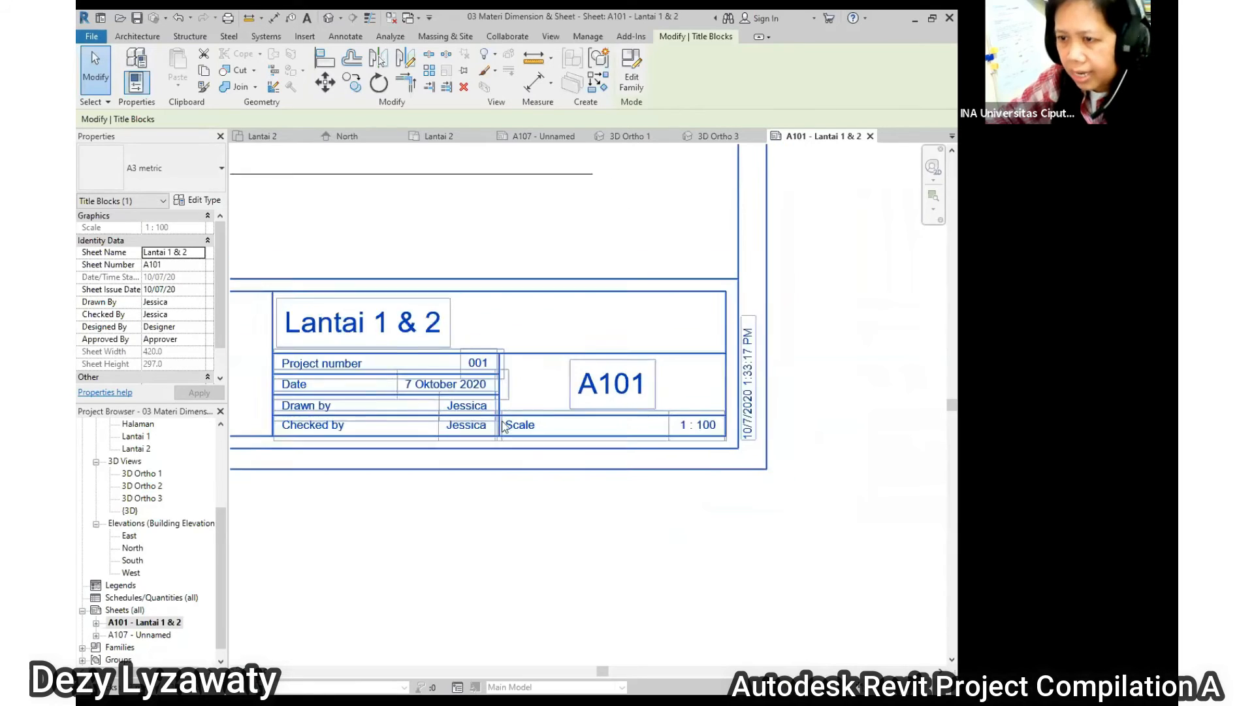
pyautogui.scroll(-2, 523, 401)
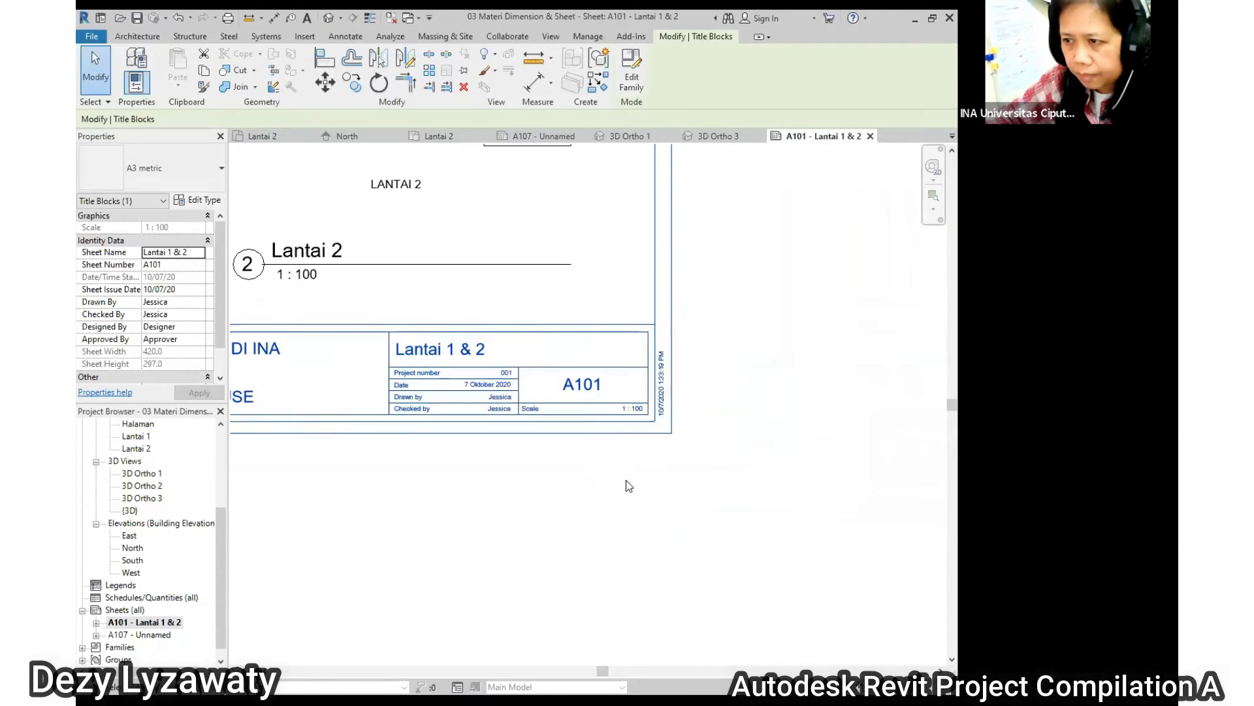
pyautogui.scroll(-3, 656, 476)
pyautogui.scroll(5, 411, 457)
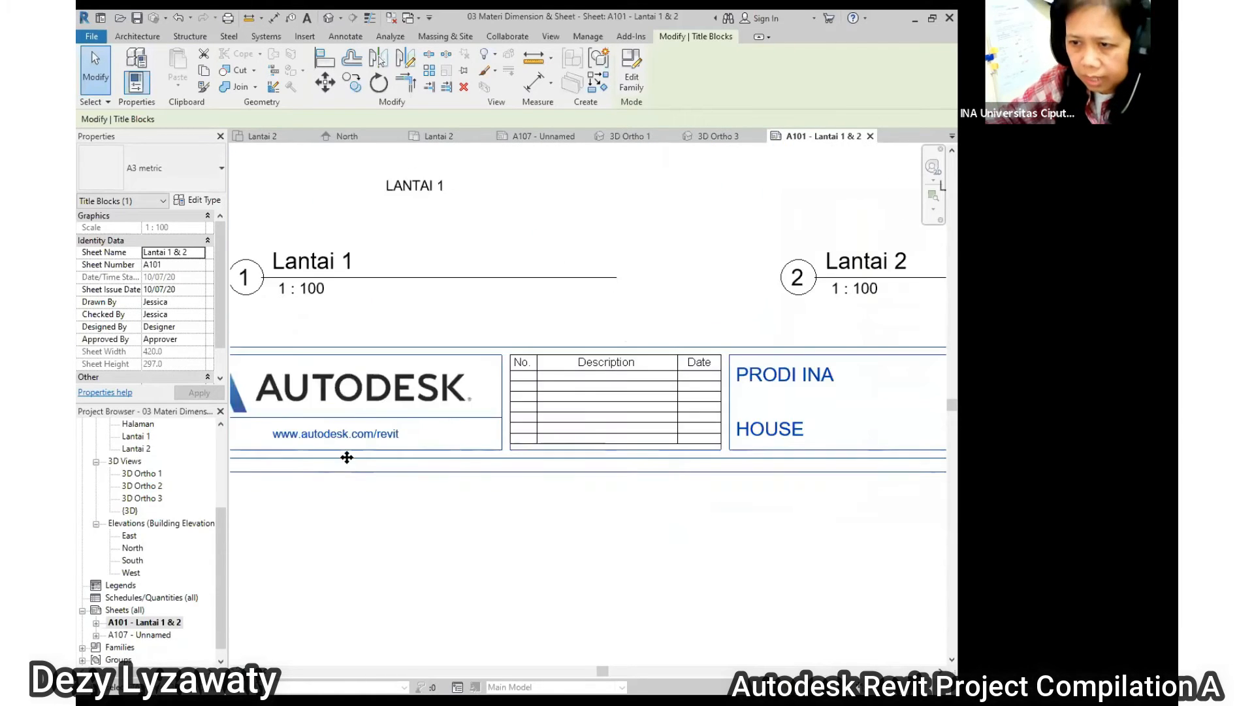
pyautogui.scroll(-4, 476, 469)
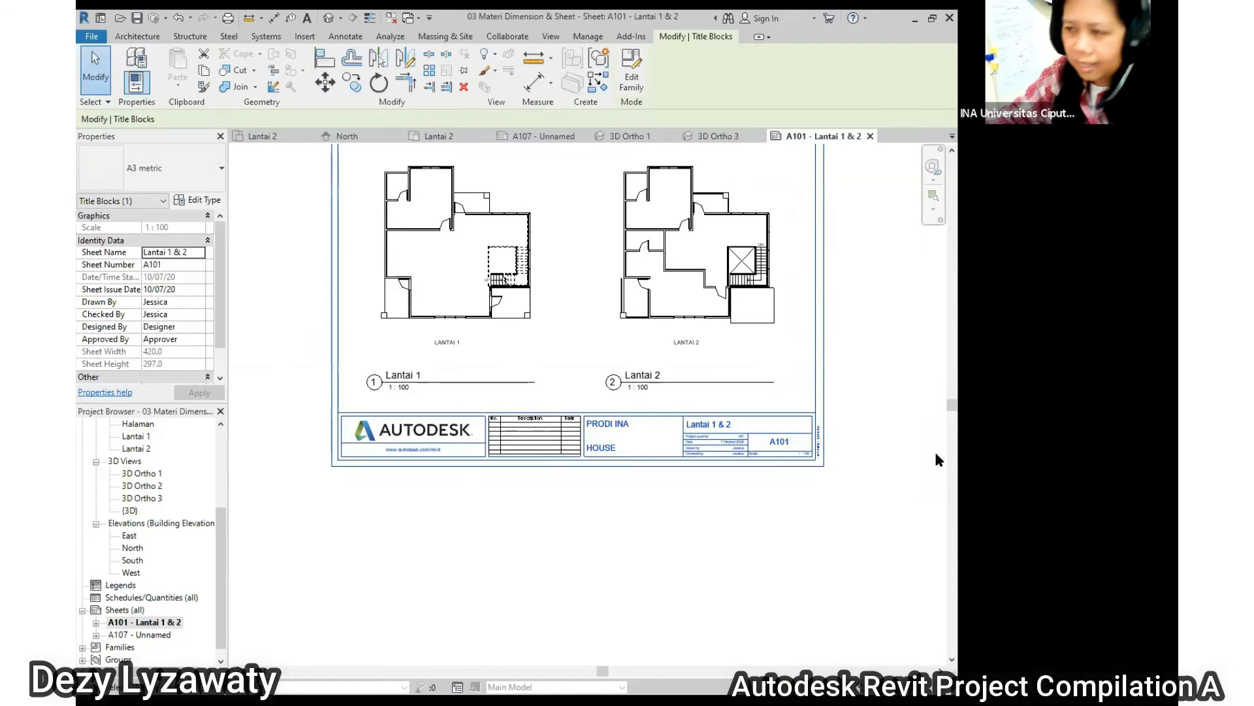
pyautogui.scroll(4, 935, 451)
pyautogui.scroll(3, 537, 431)
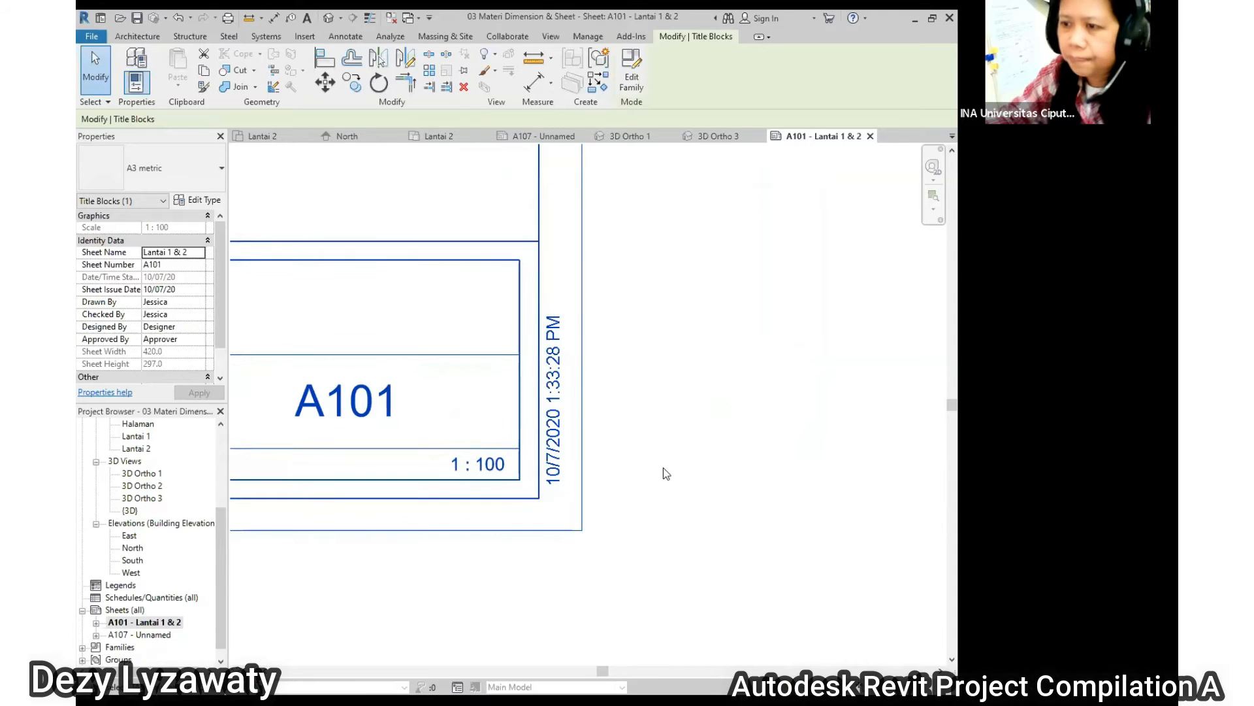
pyautogui.scroll(1, 664, 471)
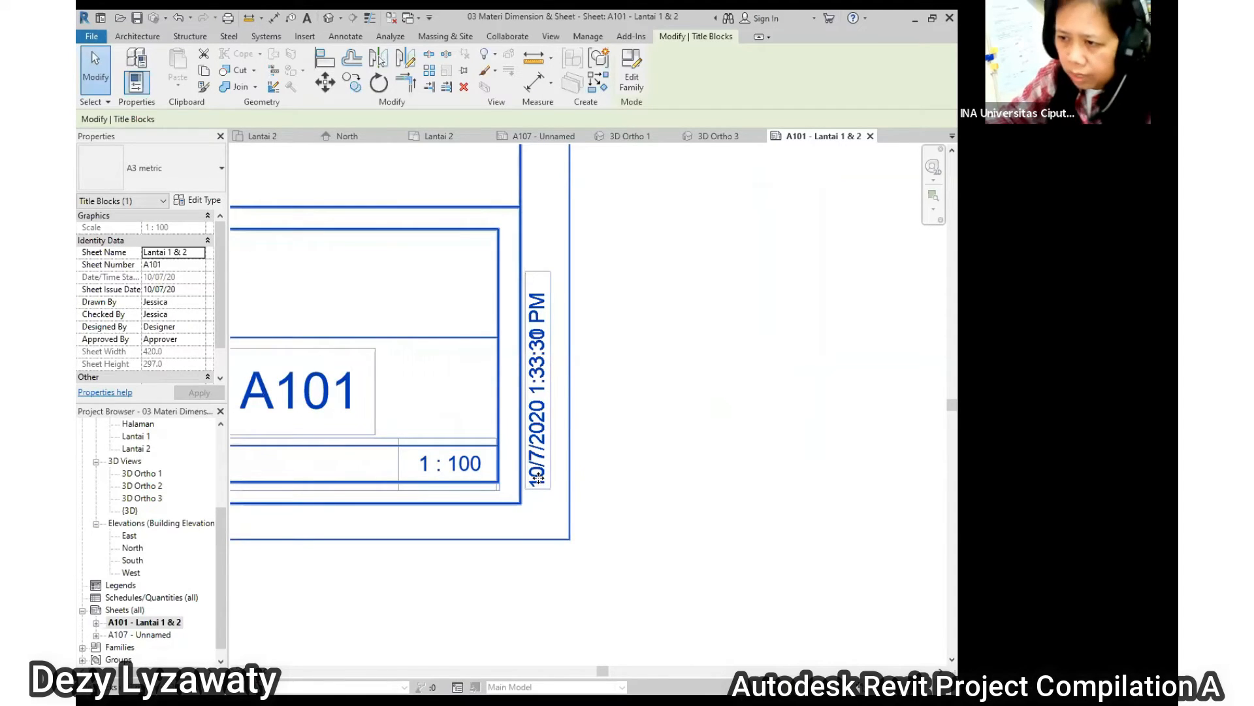
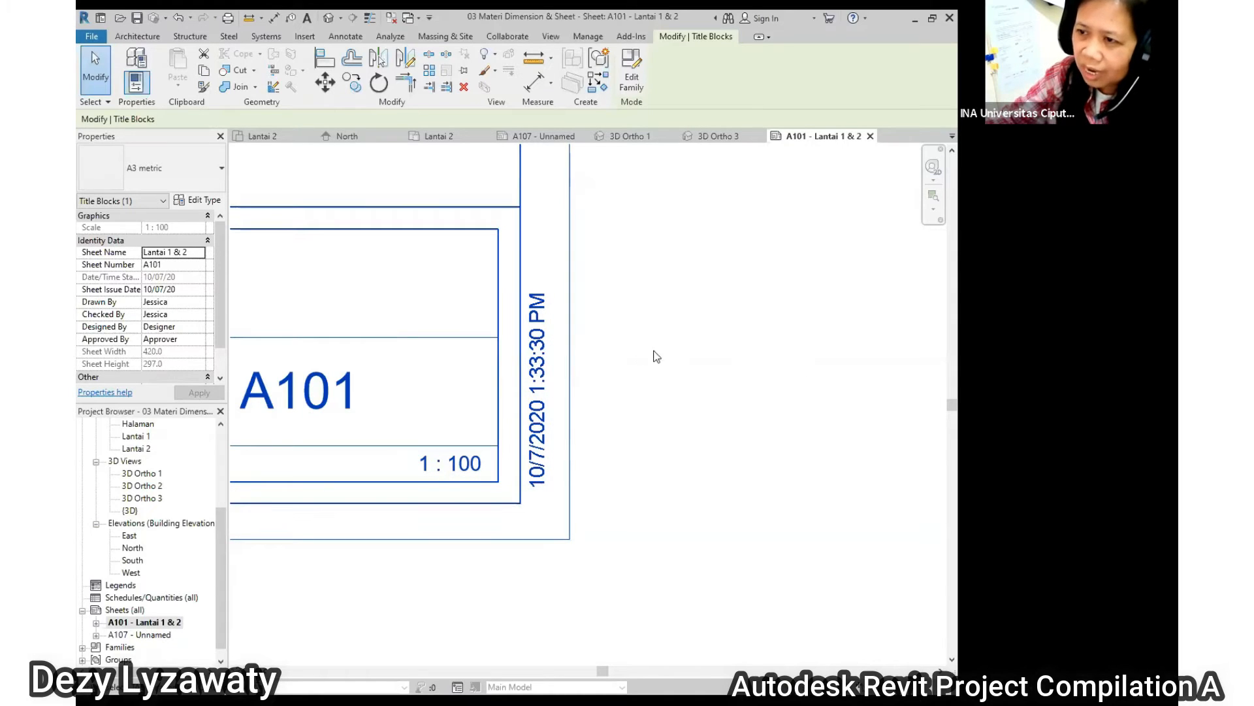
# Start an image export of the complete A101 sheet and open its export settings.
pyautogui.scroll(-6, 696, 347)
pyautogui.scroll(-1, 656, 378)
pyautogui.moveTo(655, 379); pyautogui.dragTo(737, 463, button='middle')
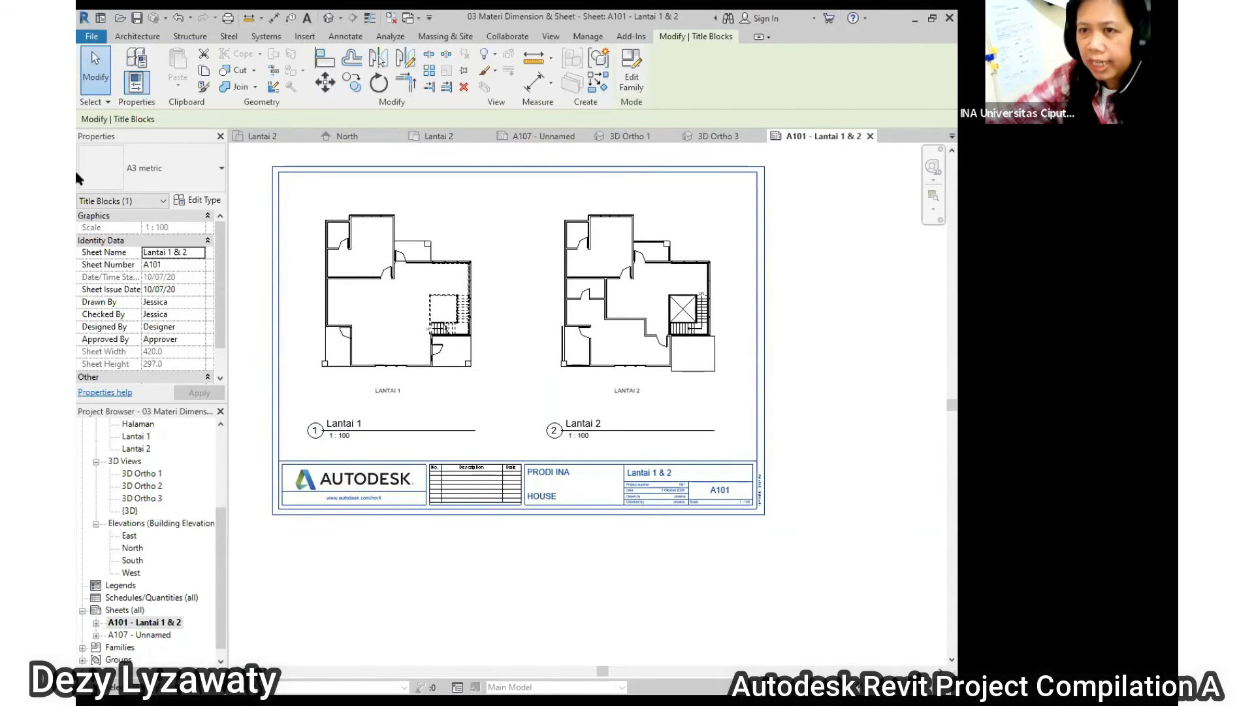
pyautogui.click(93, 37)
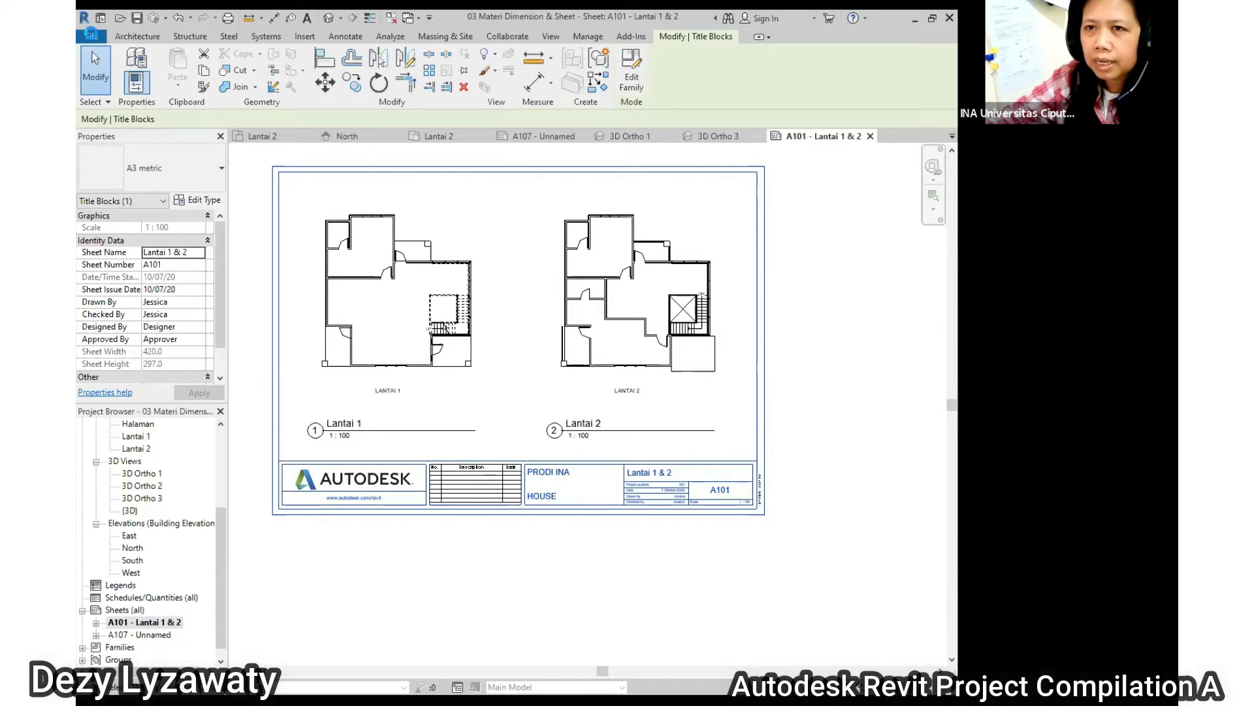
pyautogui.moveTo(162, 270)
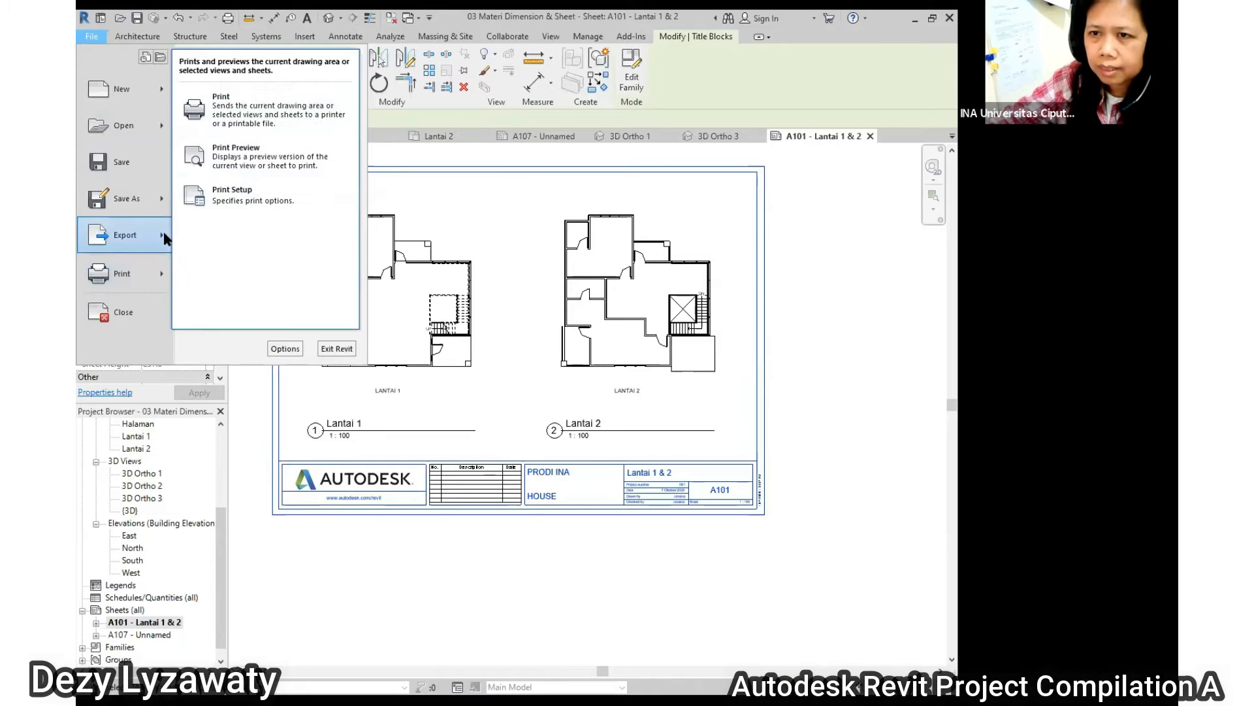
pyautogui.moveTo(164, 234)
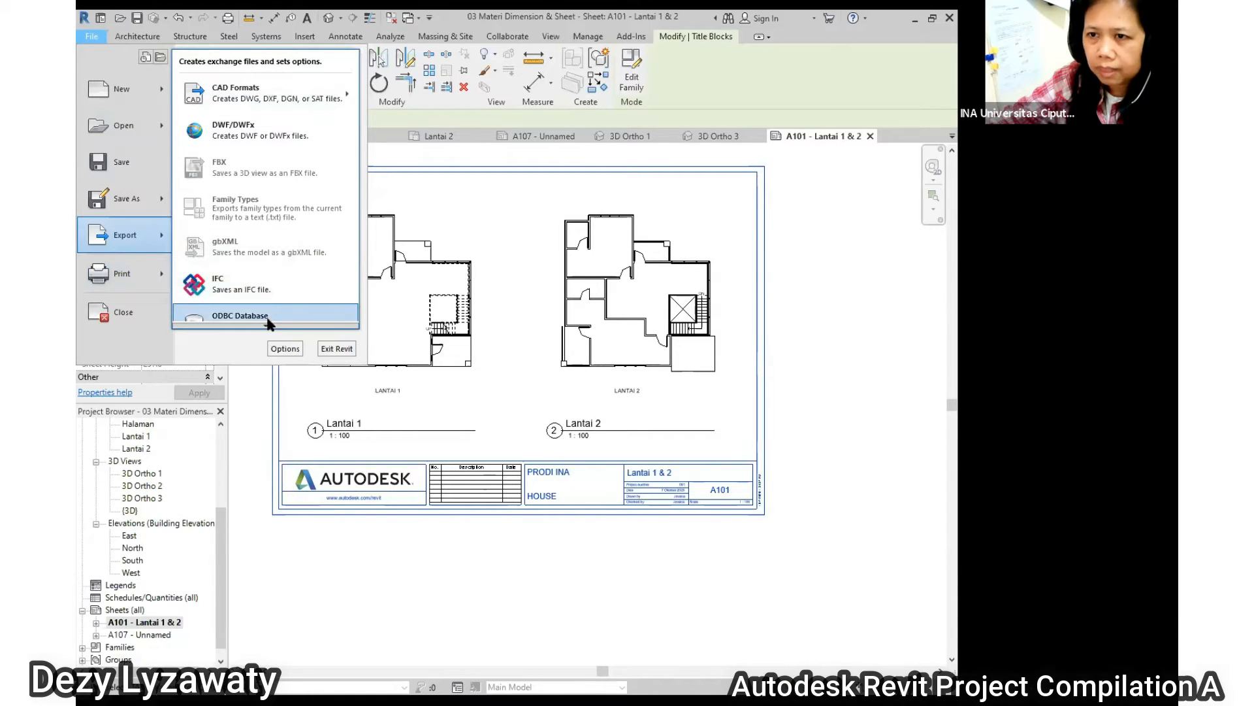
pyautogui.moveTo(282, 233)
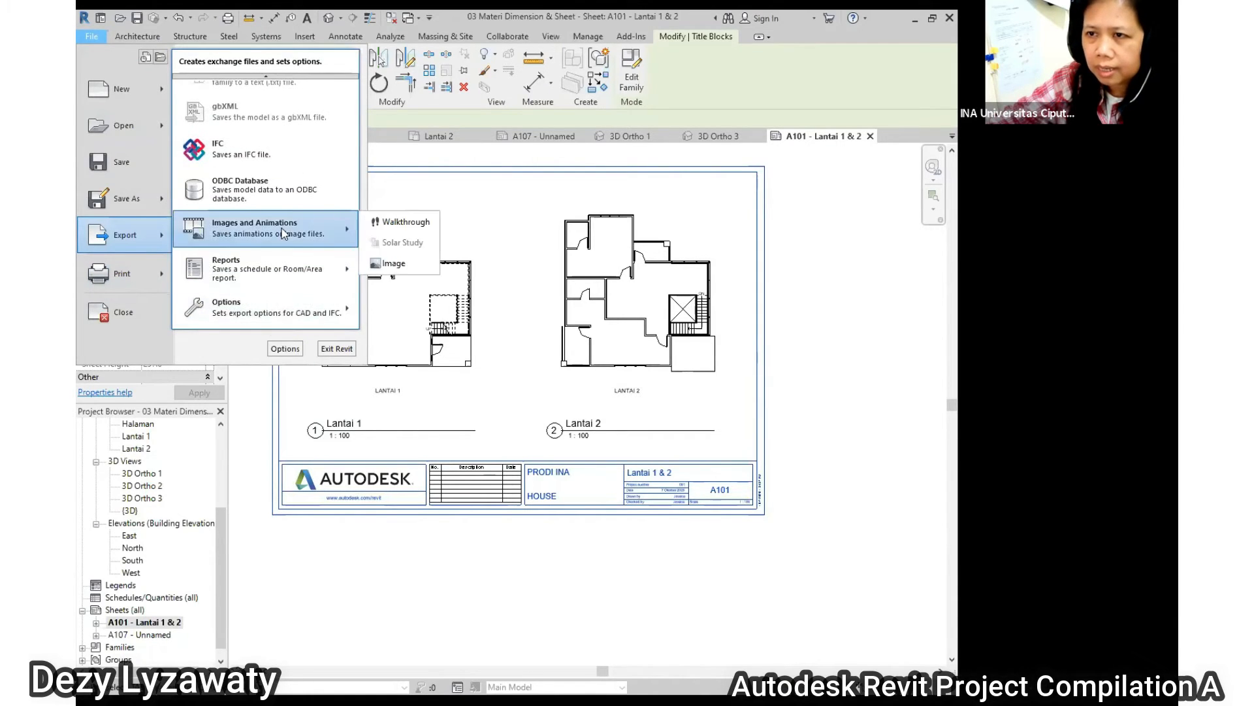
pyautogui.click(398, 264)
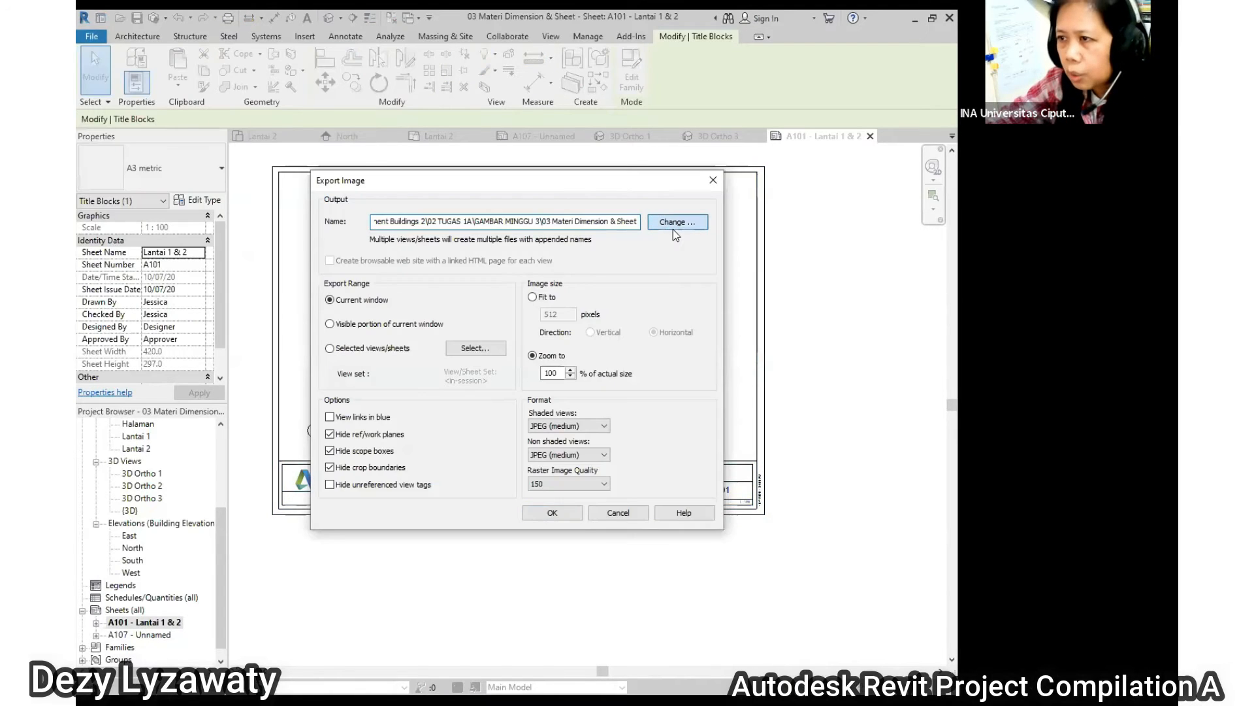
# Choose the "04 Session 04_Component Building 3 - Roof" folder, inside "INA - Autodesk Revit Project Compilation A - 2020", as the image's save location.
pyautogui.click(673, 225)
pyautogui.click(656, 219)
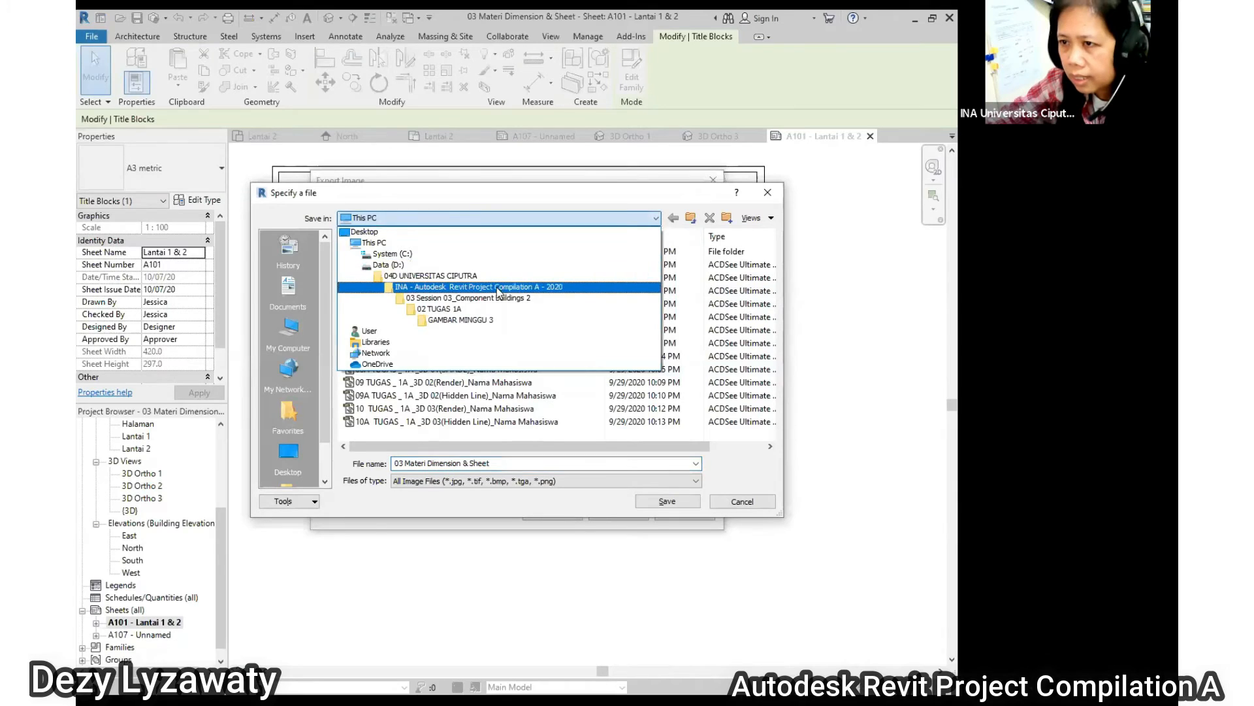
pyautogui.click(498, 289)
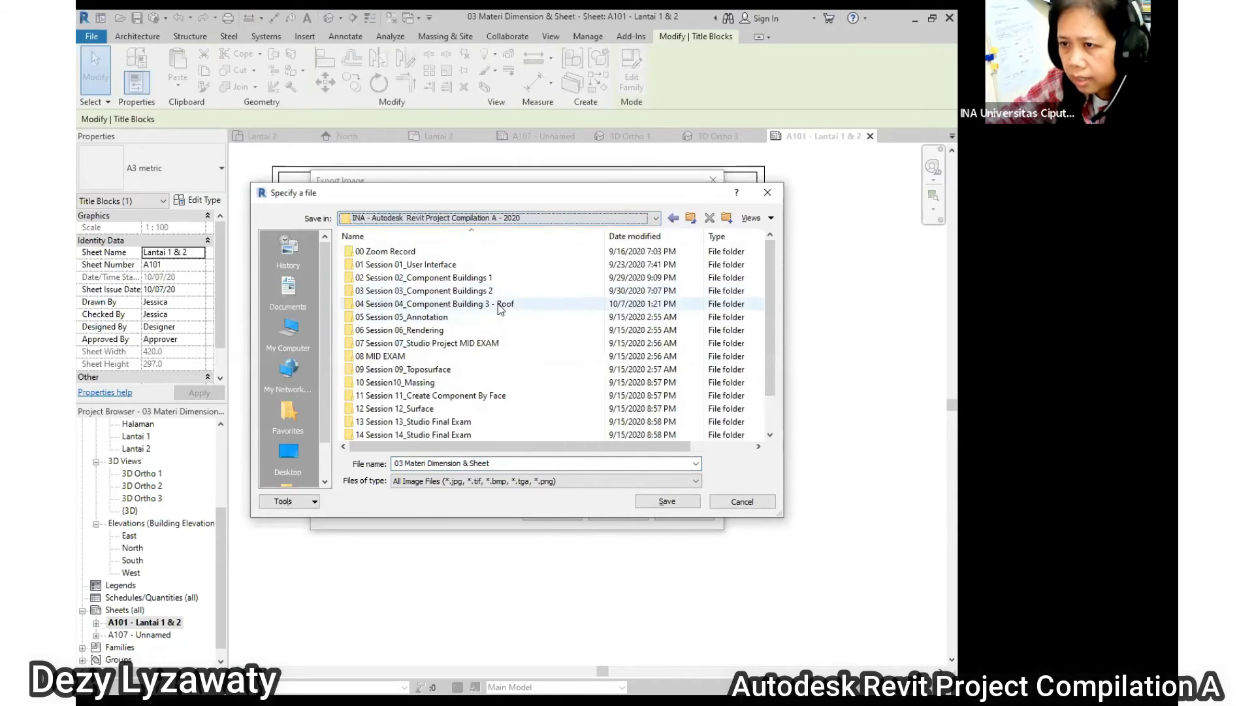
pyautogui.doubleClick(500, 304)
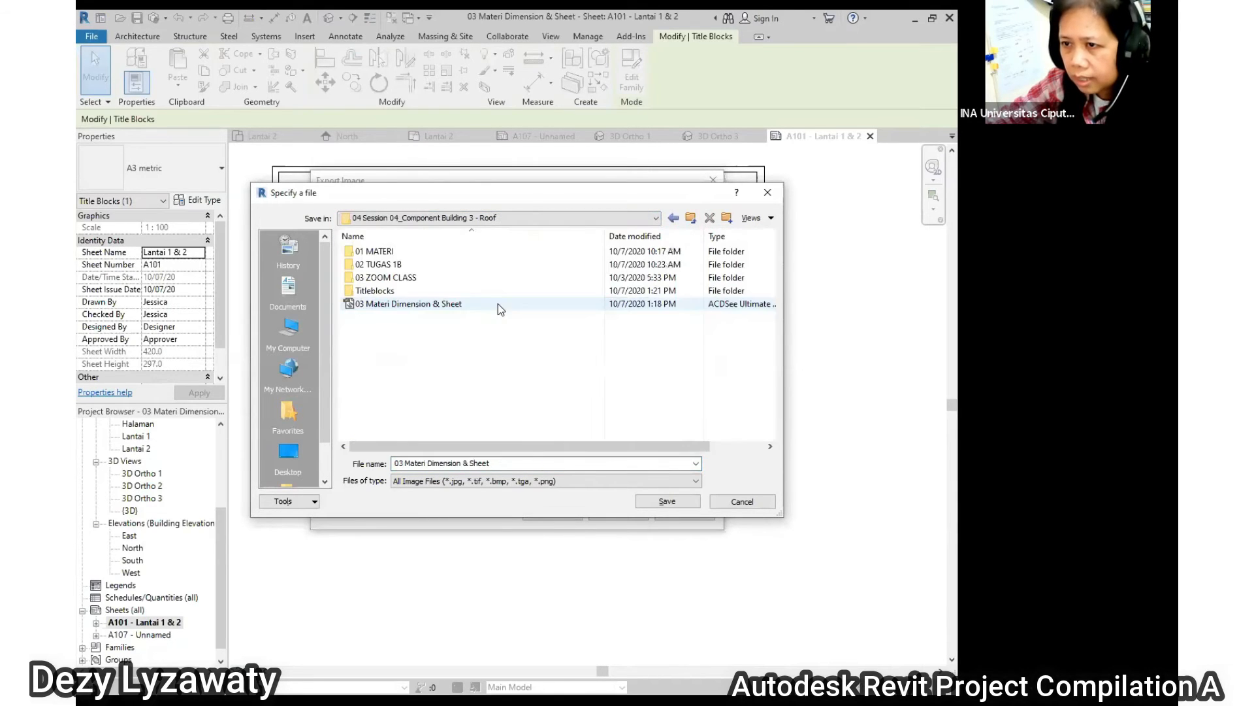
# Name the output image file "A3 - denah lantai 1 & 2" and complete the export of the current sheet window.
pyautogui.tripleClick(497, 465)
pyautogui.click(432, 306)
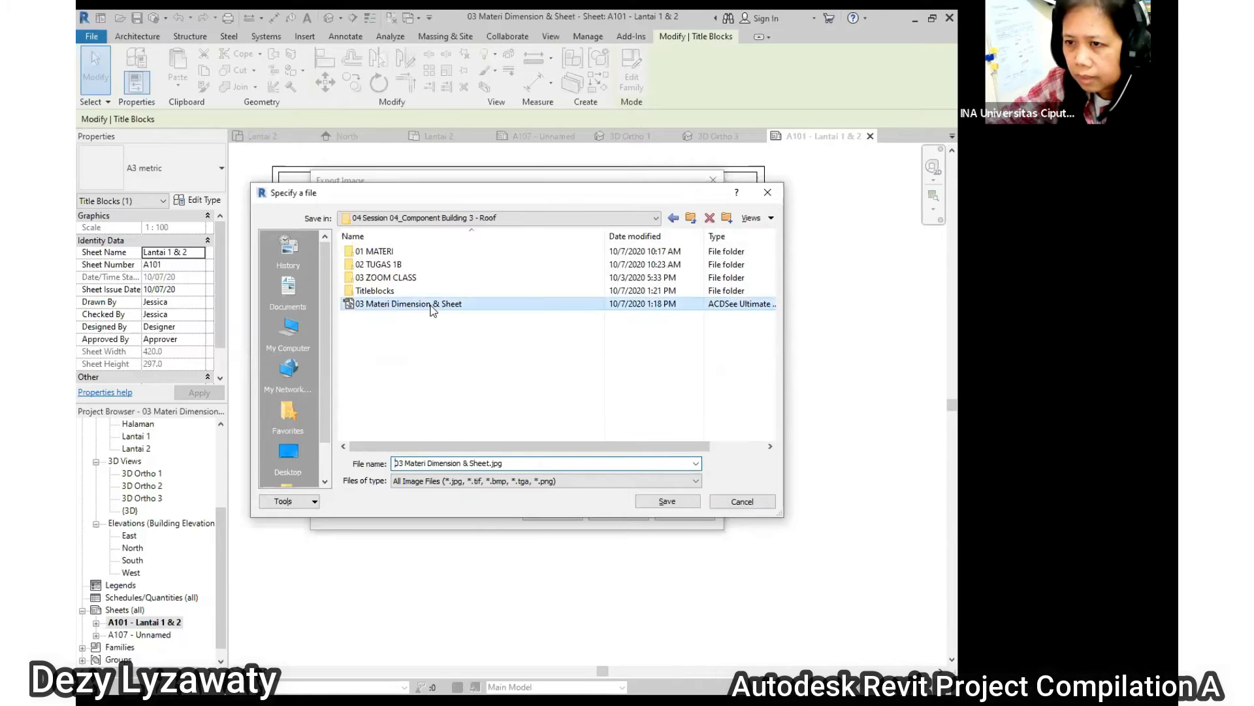
pyautogui.tripleClick(536, 463)
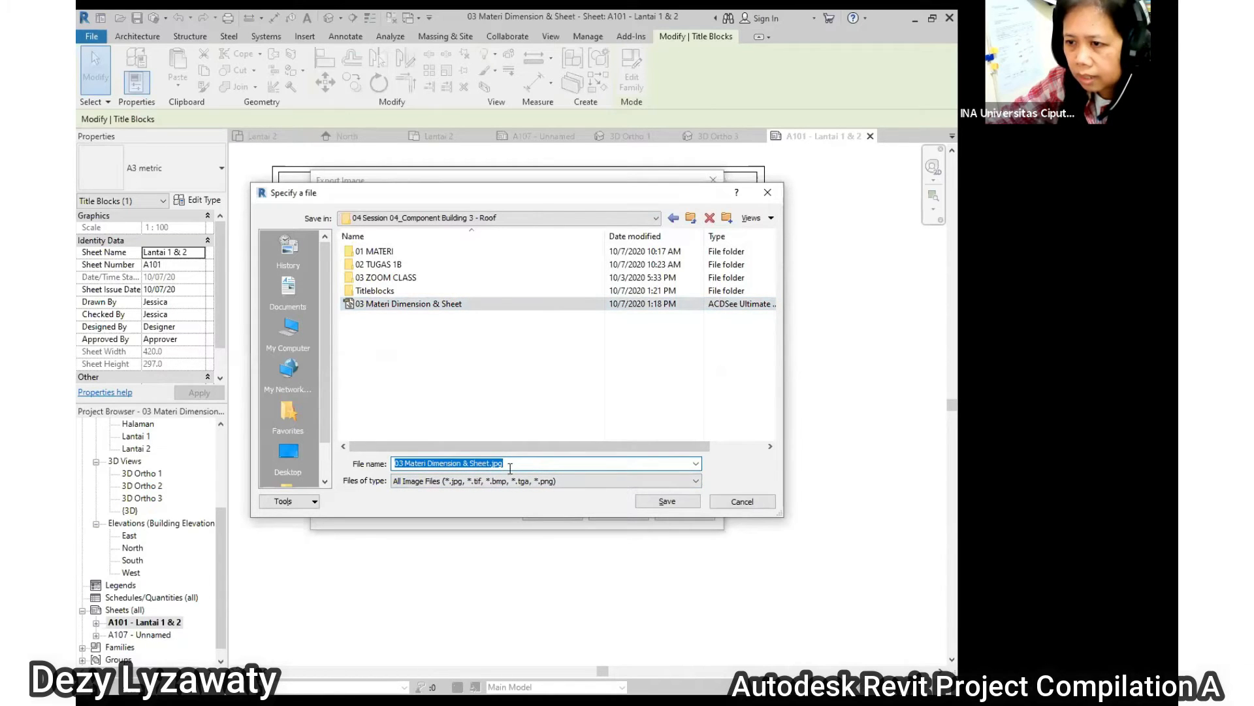
pyautogui.click(510, 465)
pyautogui.press('BackSpace')
pyautogui.press('BackSpace')
pyautogui.press('BackSpace')
pyautogui.press('BackSpace')
pyautogui.press('BackSpace')
pyautogui.press('BackSpace')
pyautogui.press('BackSpace')
pyautogui.press('BackSpace')
pyautogui.press('BackSpace')
pyautogui.press('BackSpace')
pyautogui.press('BackSpace')
pyautogui.press('BackSpace')
pyautogui.press('BackSpace')
pyautogui.press('BackSpace')
pyautogui.press('BackSpace')
pyautogui.press('BackSpace')
pyautogui.press('BackSpace')
pyautogui.press('BackSpace')
pyautogui.press('BackSpace')
pyautogui.press('BackSpace')
pyautogui.press('BackSpace')
pyautogui.press('BackSpace')
pyautogui.press('BackSpace')
pyautogui.press('BackSpace')
pyautogui.press('BackSpace')
pyautogui.press('BackSpace')
pyautogui.press('BackSpace')
pyautogui.write('A3 -')
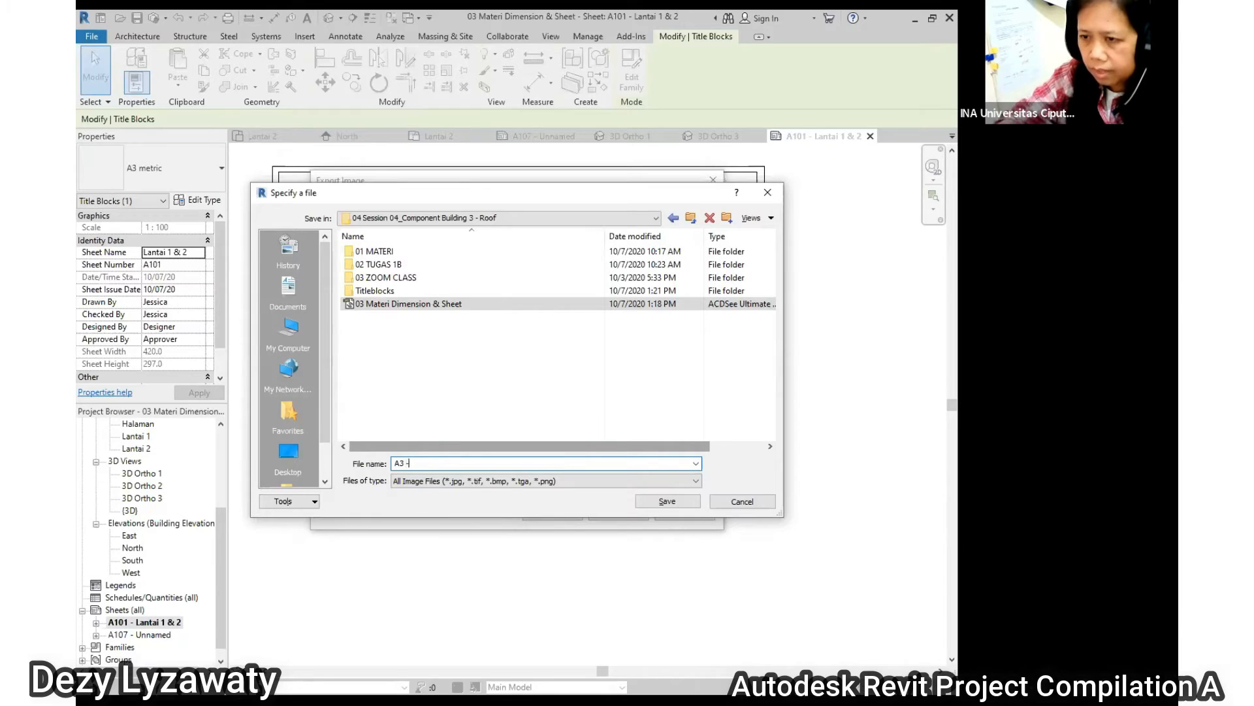
pyautogui.write(' denah')
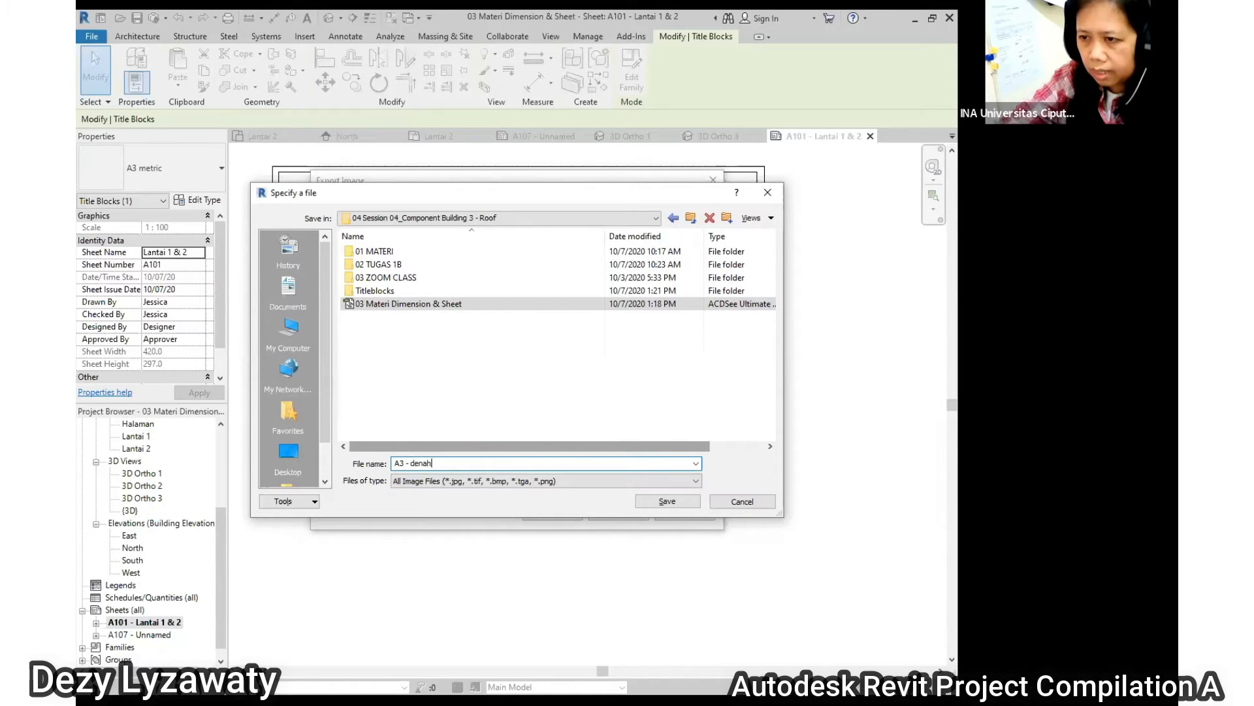
pyautogui.write(' lantai 1 & 2')
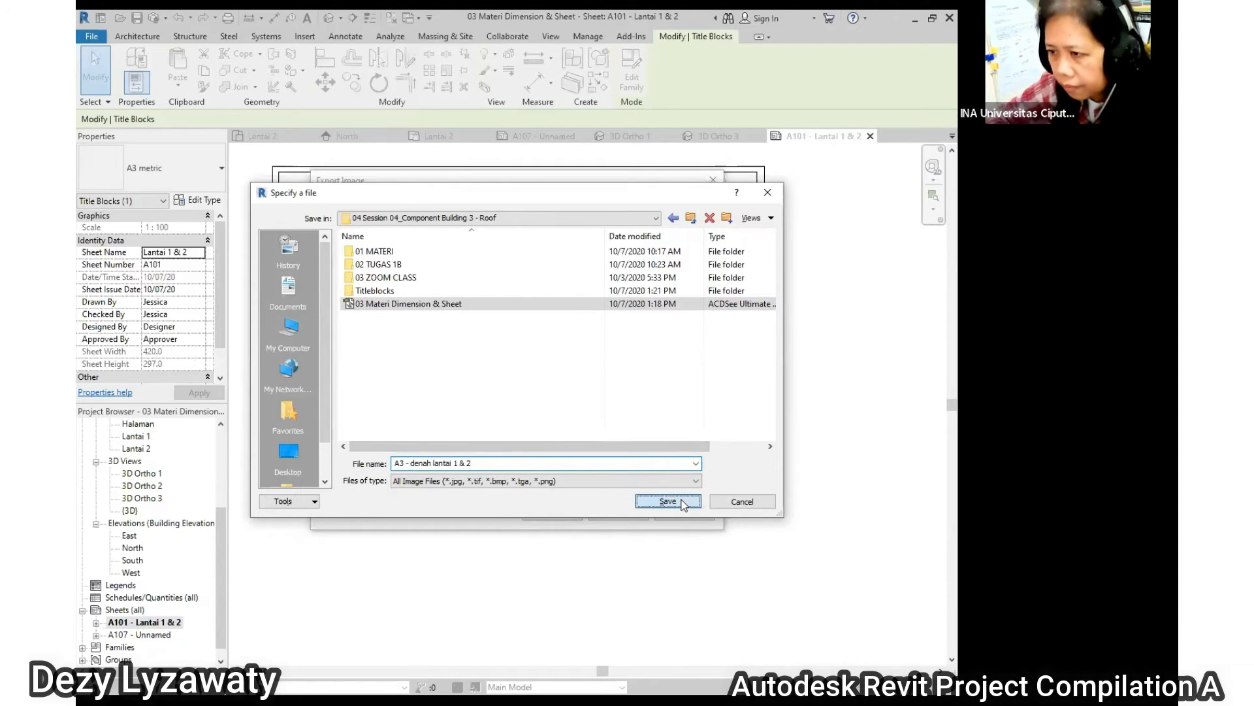
pyautogui.click(682, 502)
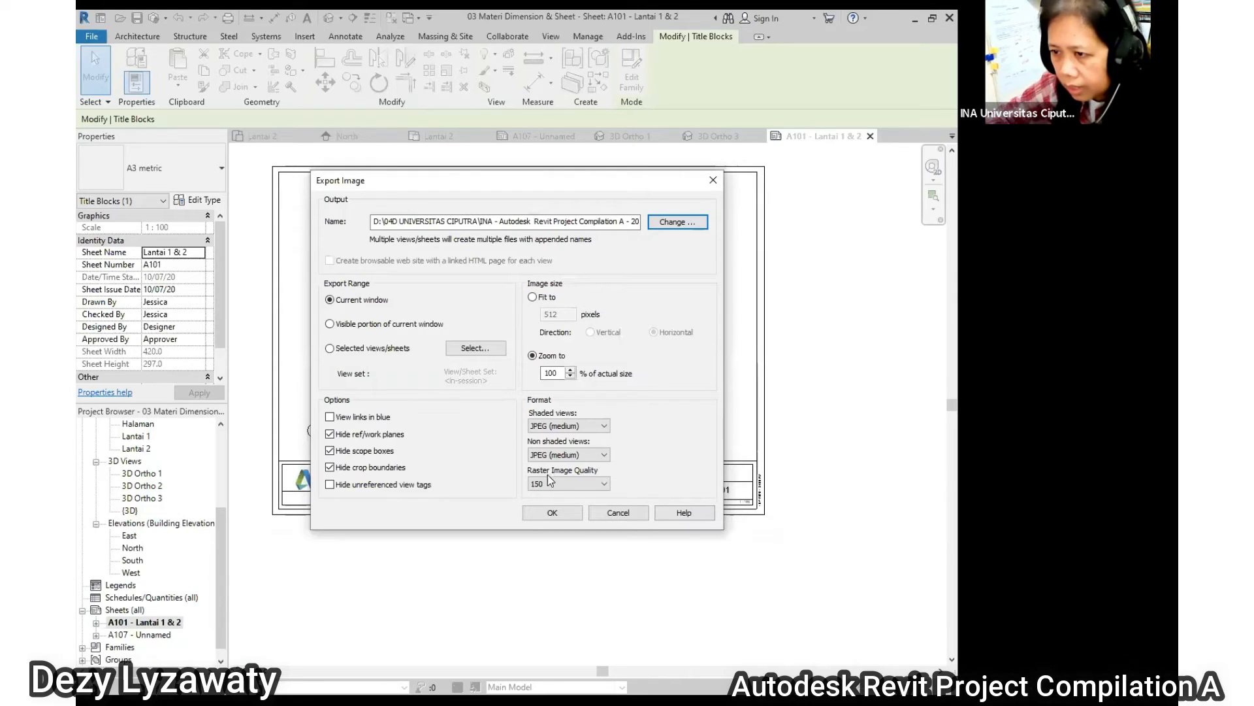
pyautogui.click(633, 516)
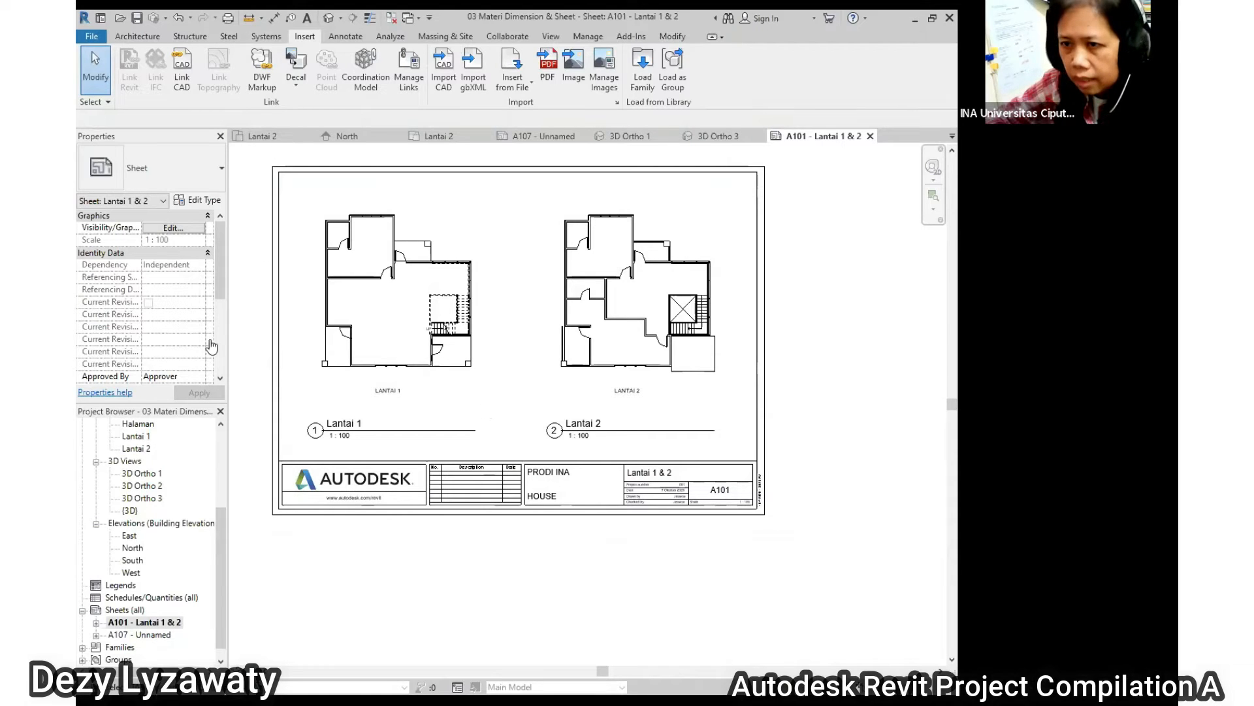
# Switch to File Explorer and open the exported sheet image in the "04 Session 04_Component Building 3 - Roof" folder.
pyautogui.hotkey('alt', 'Tab')
pyautogui.scroll(-4, 204, 463)
pyautogui.scroll(-2, 204, 467)
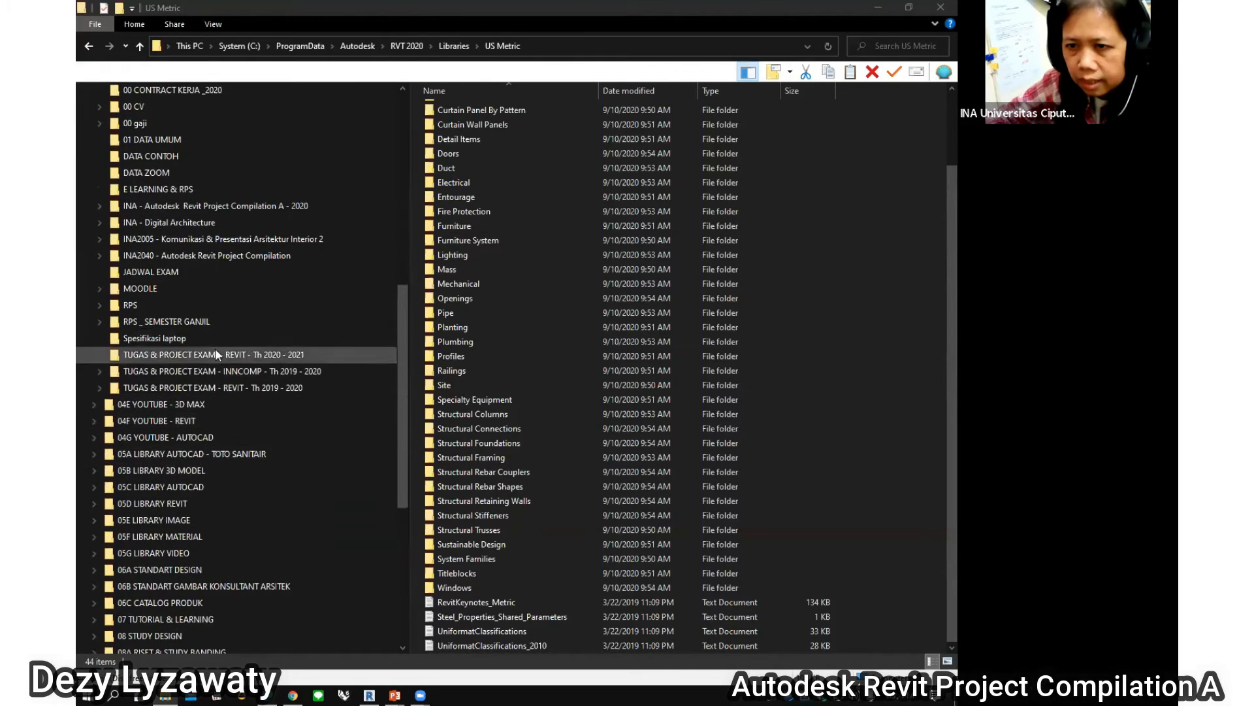
pyautogui.click(227, 243)
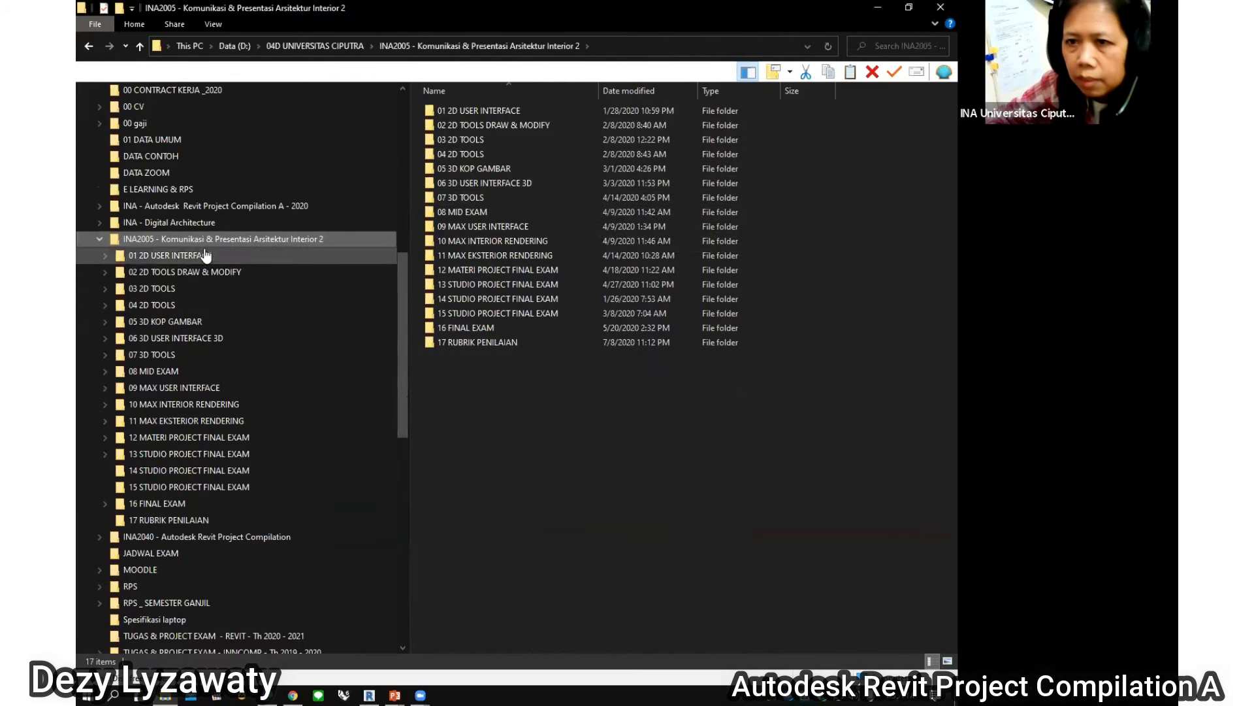
pyautogui.click(215, 206)
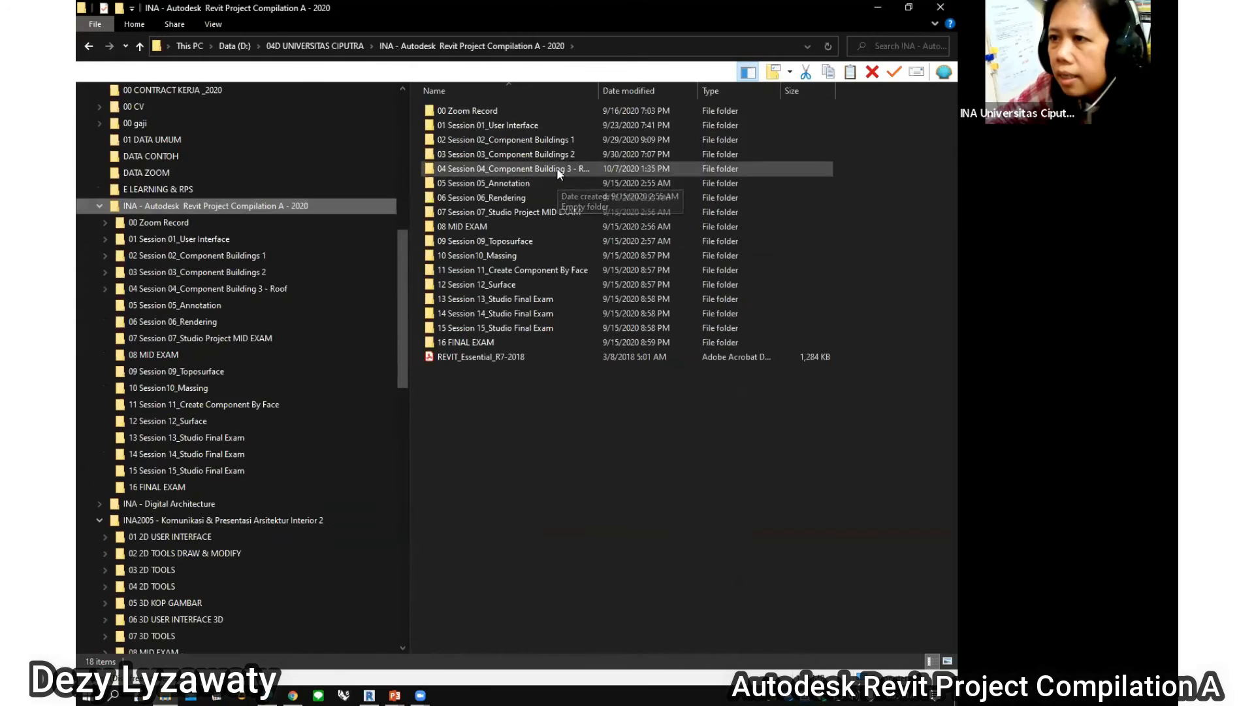
pyautogui.doubleClick(557, 168)
pyautogui.doubleClick(480, 183)
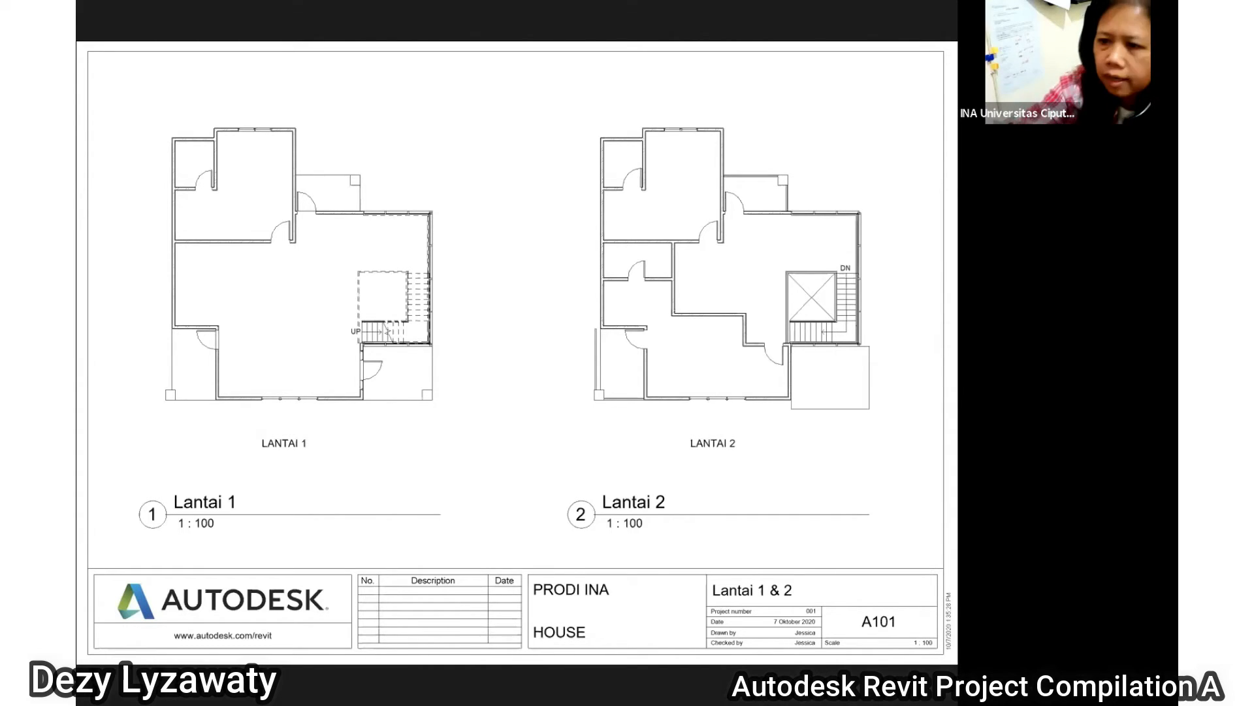
# Close the image, return to Revit and check the title text below the Lantai 1 and Lantai 2 floor plans.
pyautogui.press('Escape')
pyautogui.click(369, 695)
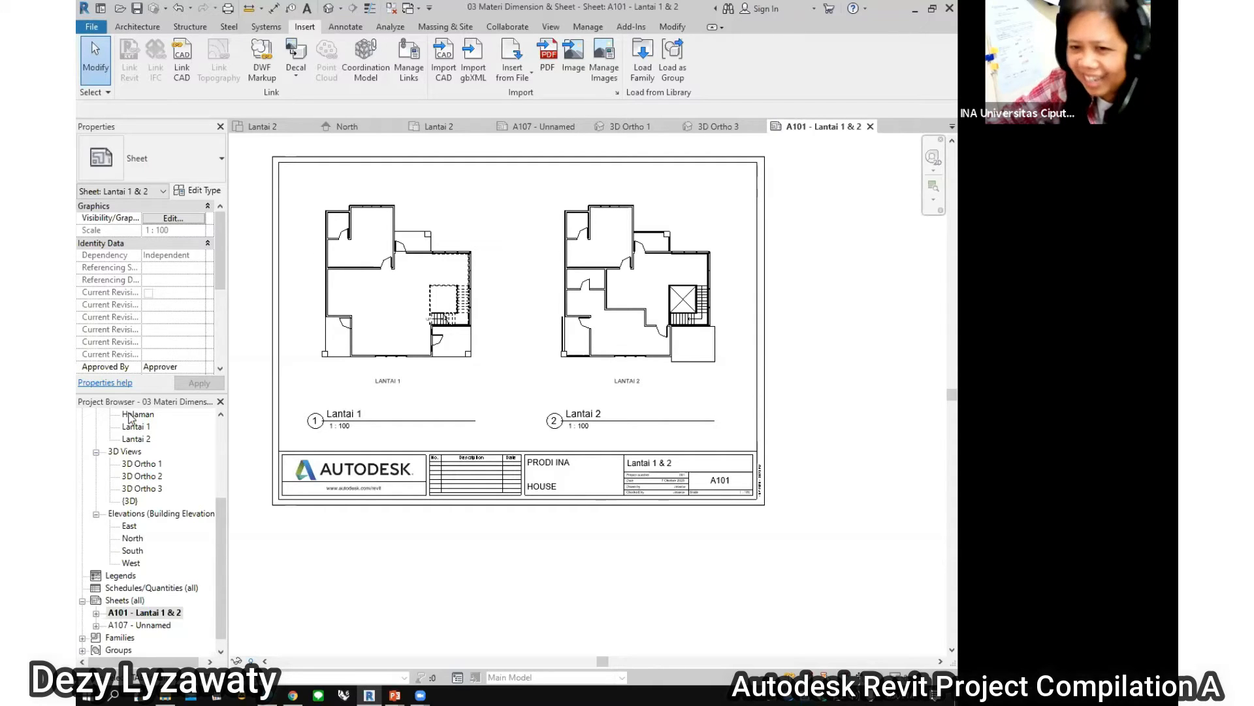
pyautogui.scroll(2, 222, 513)
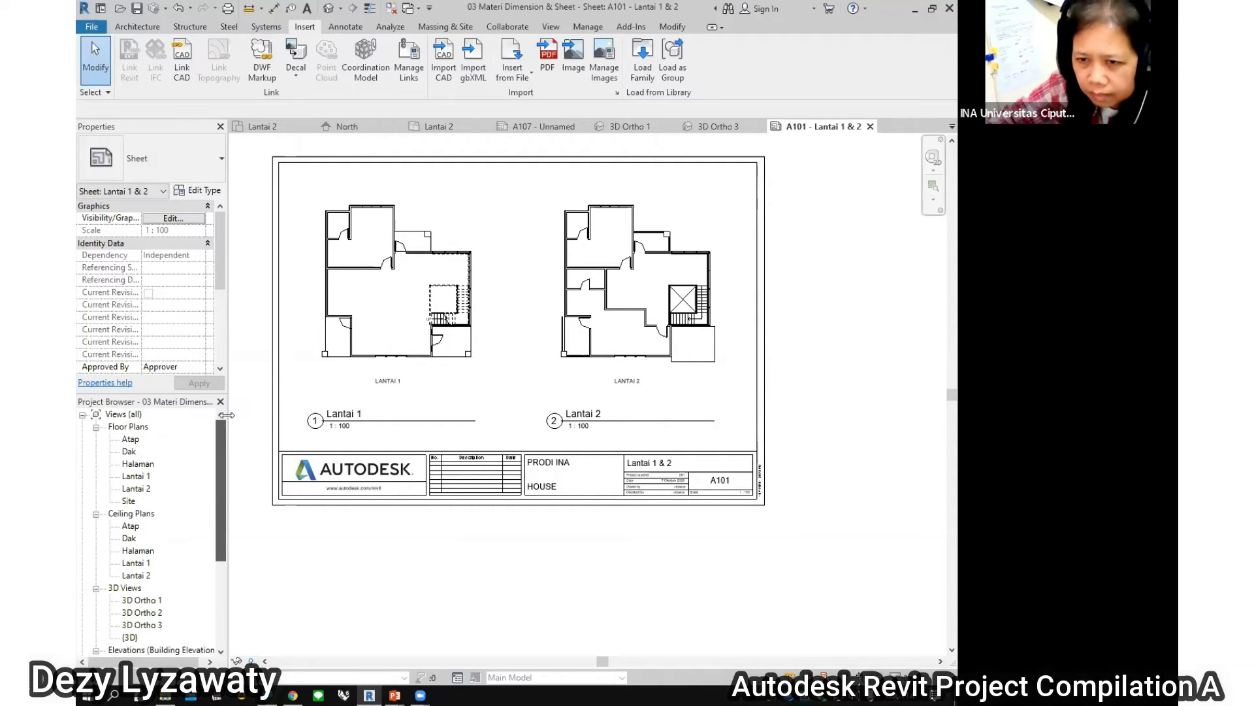
pyautogui.doubleClick(136, 475)
pyautogui.scroll(3, 647, 460)
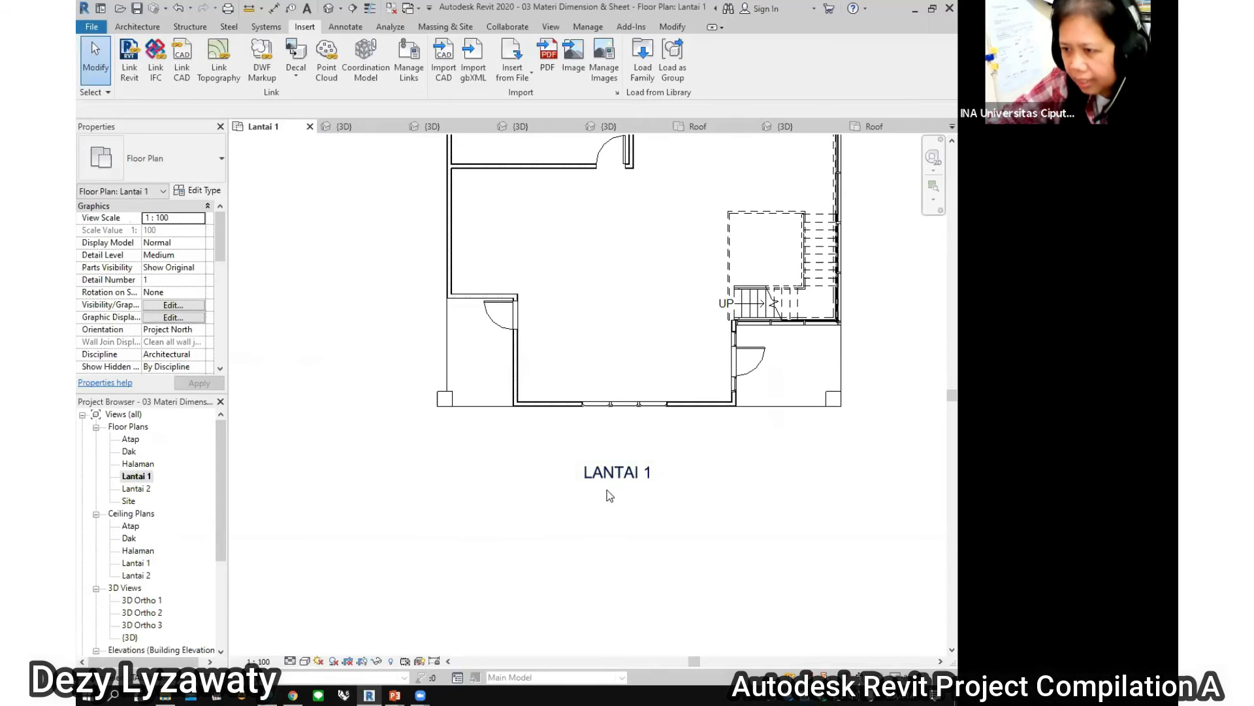
pyautogui.scroll(-2, 573, 481)
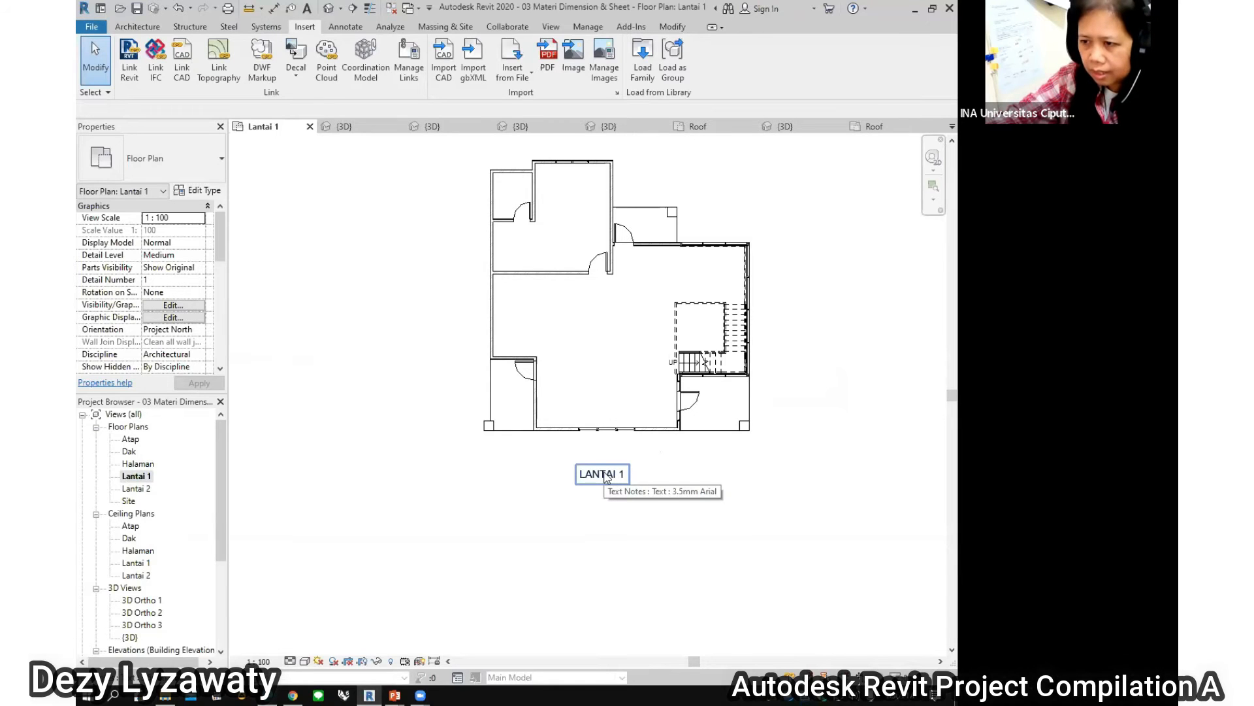
pyautogui.scroll(-1, 778, 488)
pyautogui.scroll(2, 786, 481)
pyautogui.scroll(-2, 783, 471)
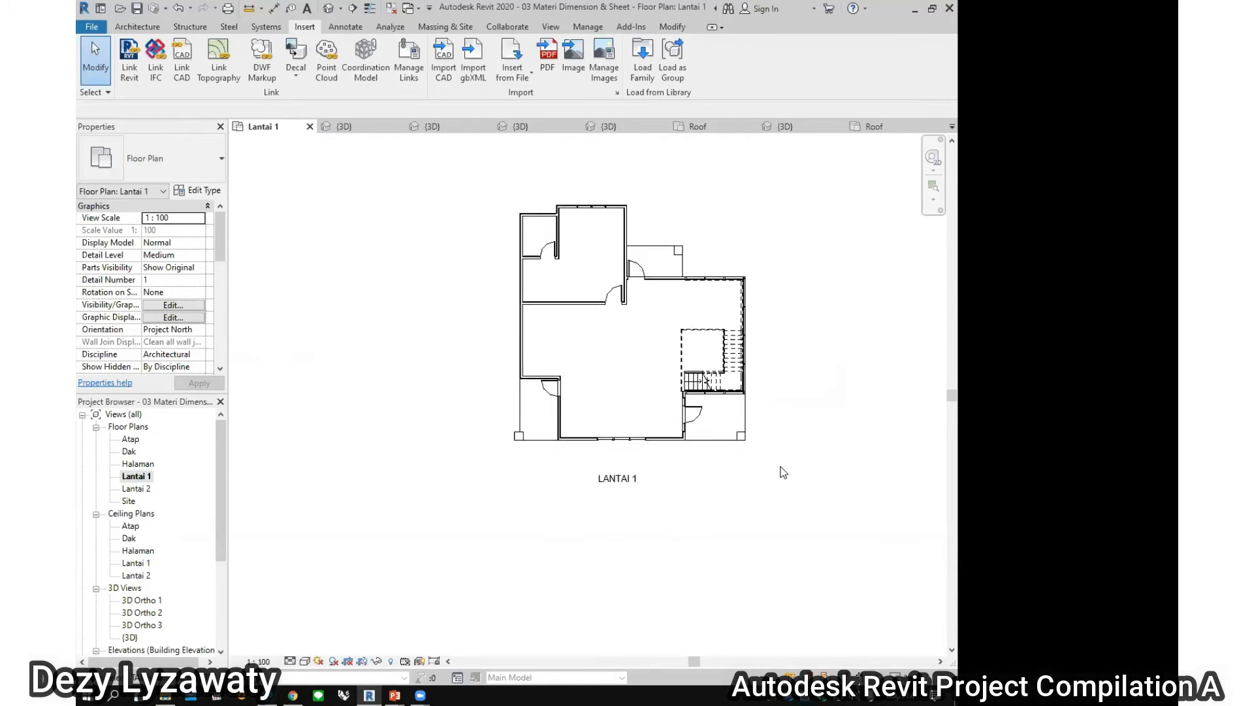
pyautogui.scroll(1, 842, 411)
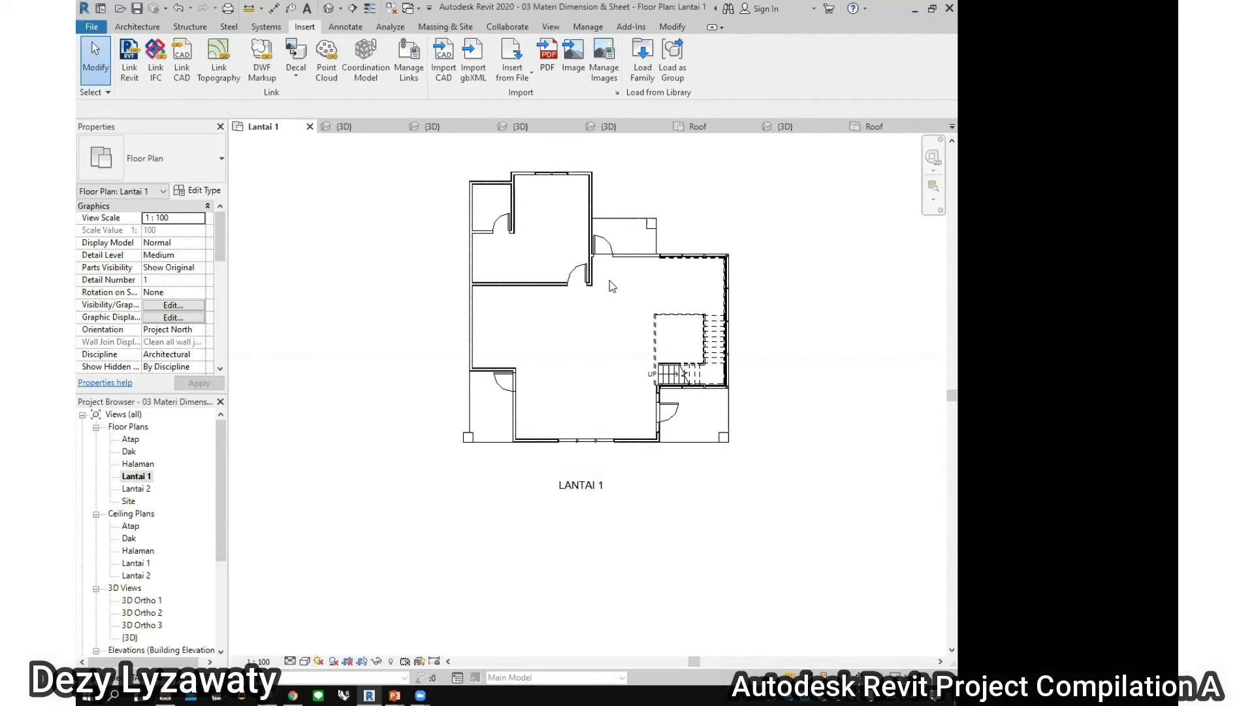
pyautogui.click(587, 487)
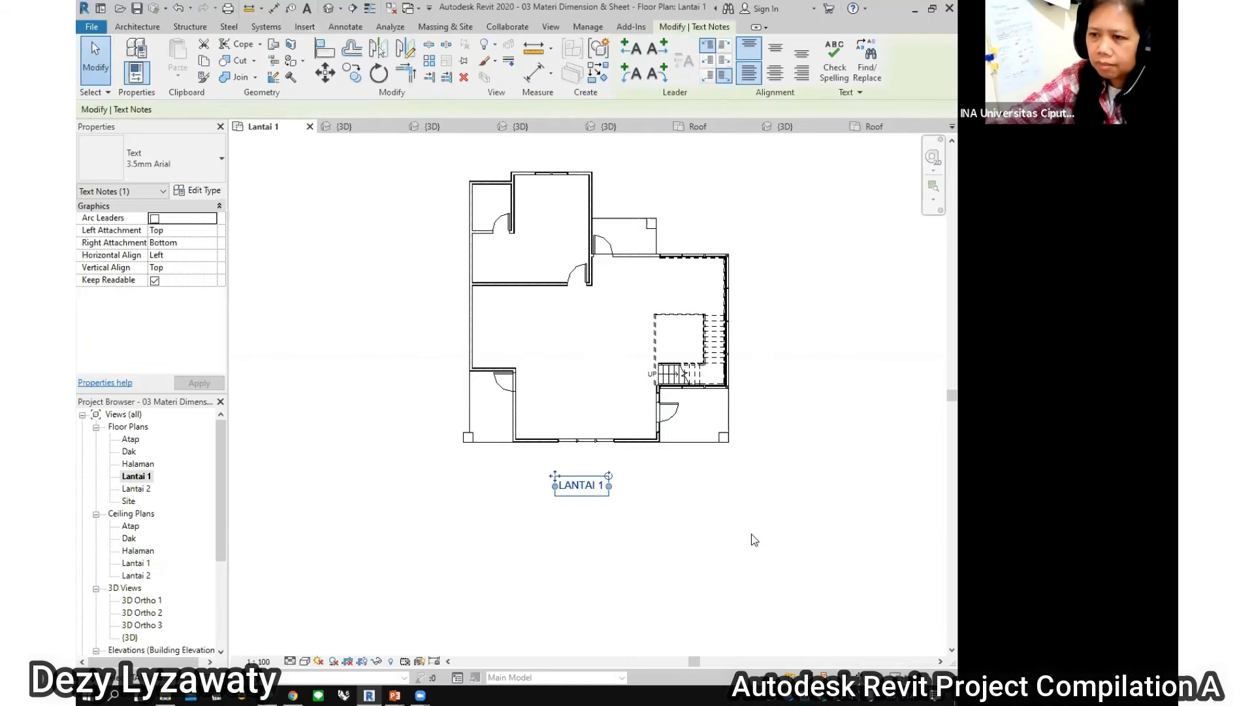
pyautogui.click(699, 575)
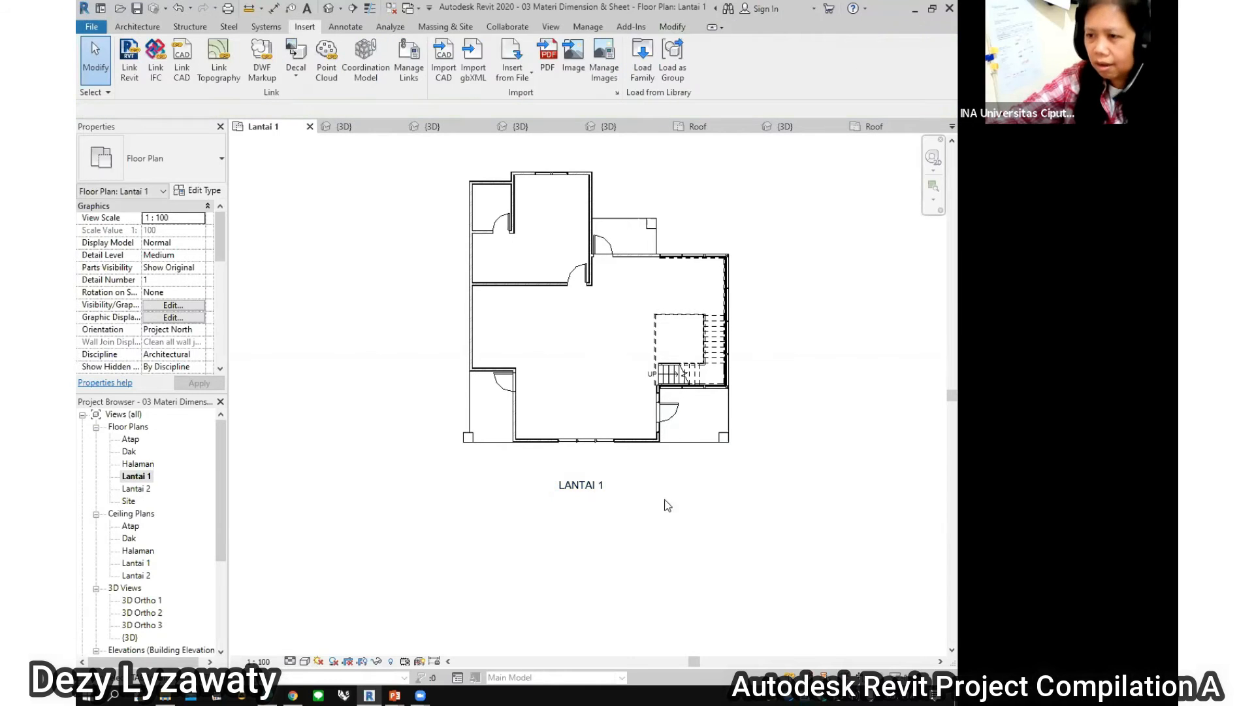
pyautogui.click(586, 472)
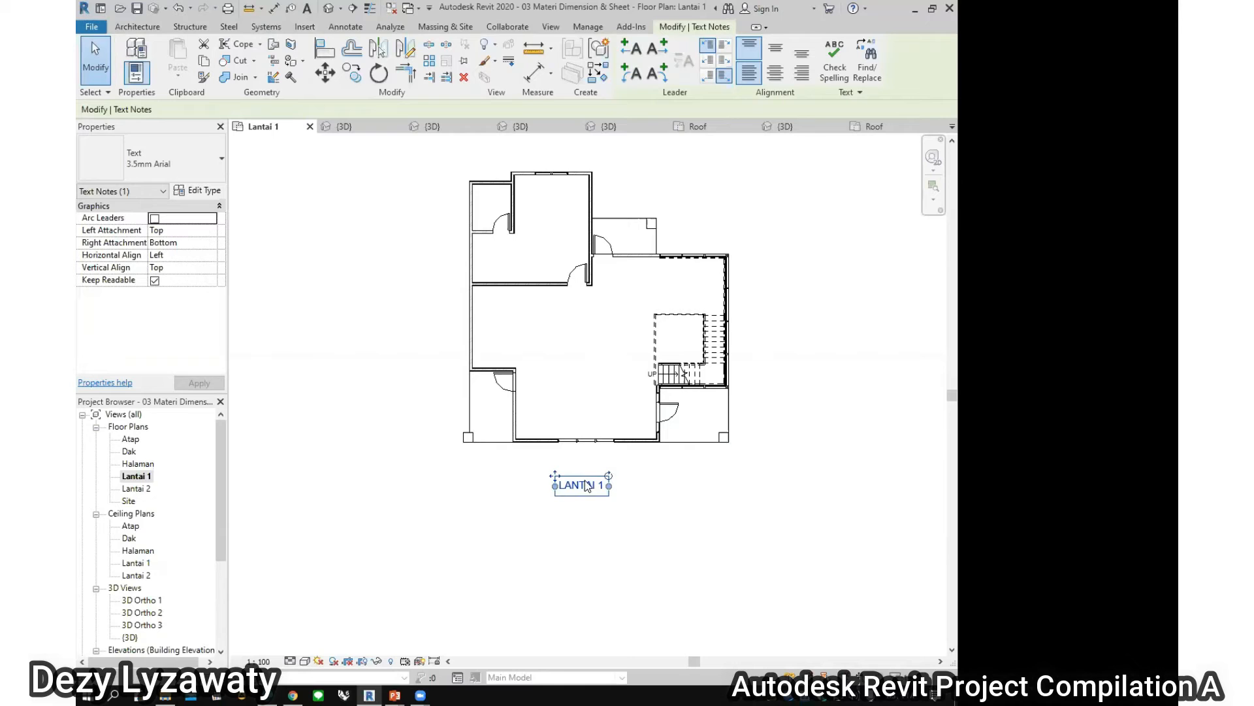
pyautogui.click(686, 492)
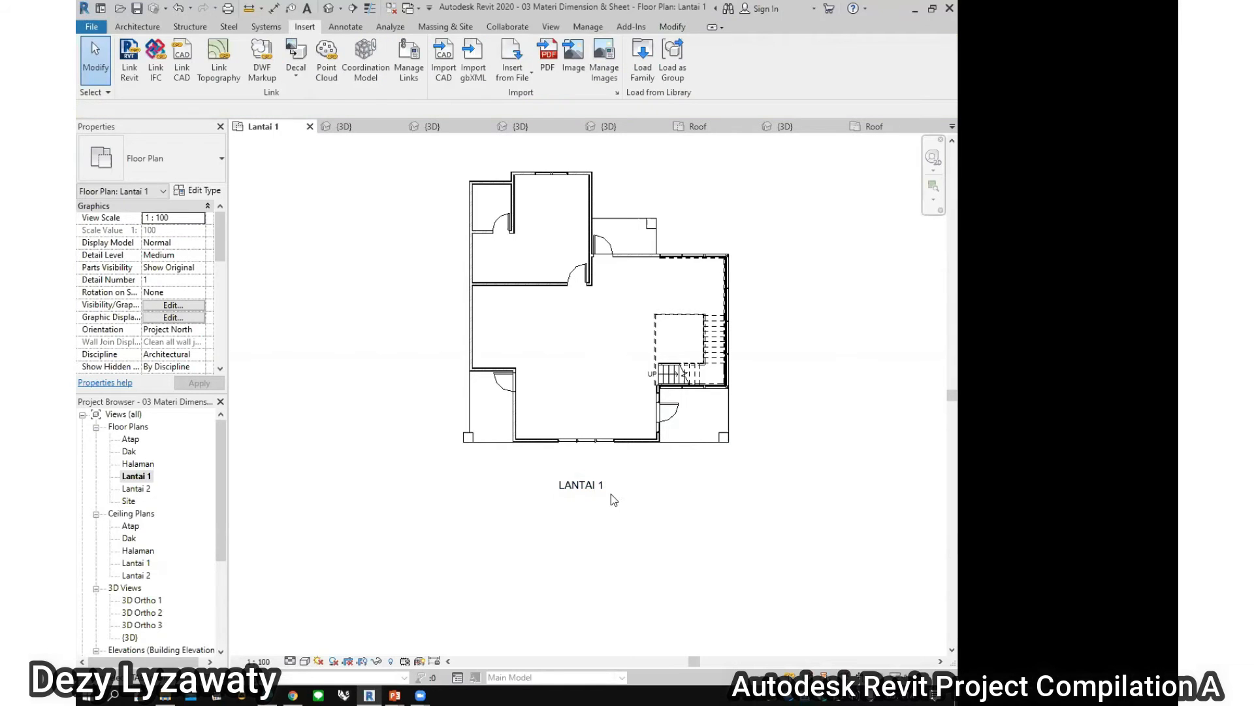
pyautogui.doubleClick(137, 489)
pyautogui.scroll(5, 471, 307)
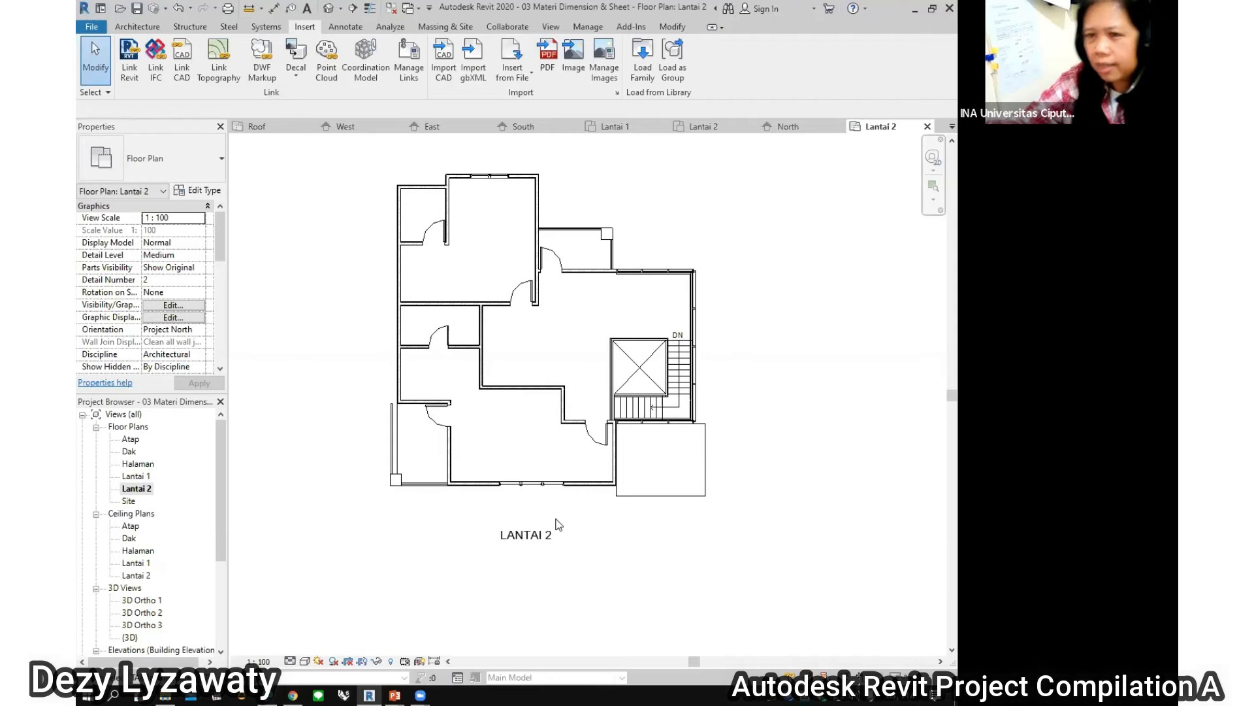
# Set the Lantai 2 floor plan's underlay base level to Lantai 1 and reset it to None.
pyautogui.moveTo(220, 251); pyautogui.dragTo(222, 282)
pyautogui.click(196, 282)
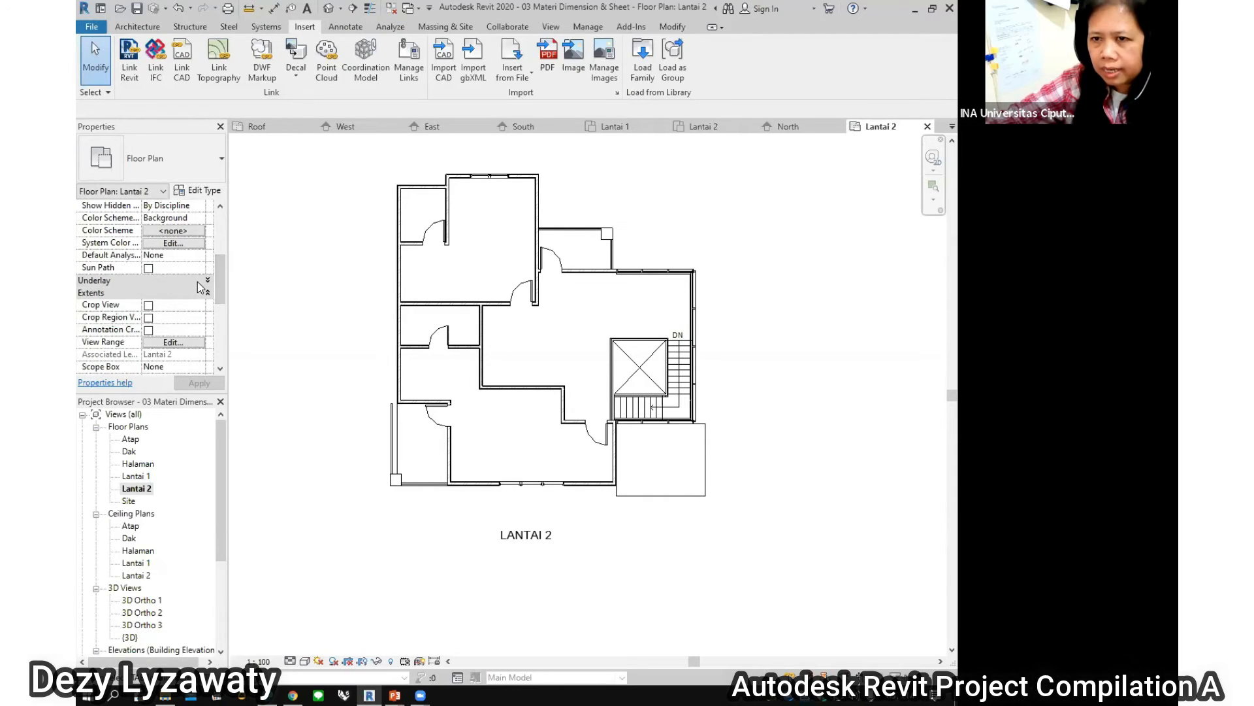
pyautogui.click(192, 283)
pyautogui.click(168, 293)
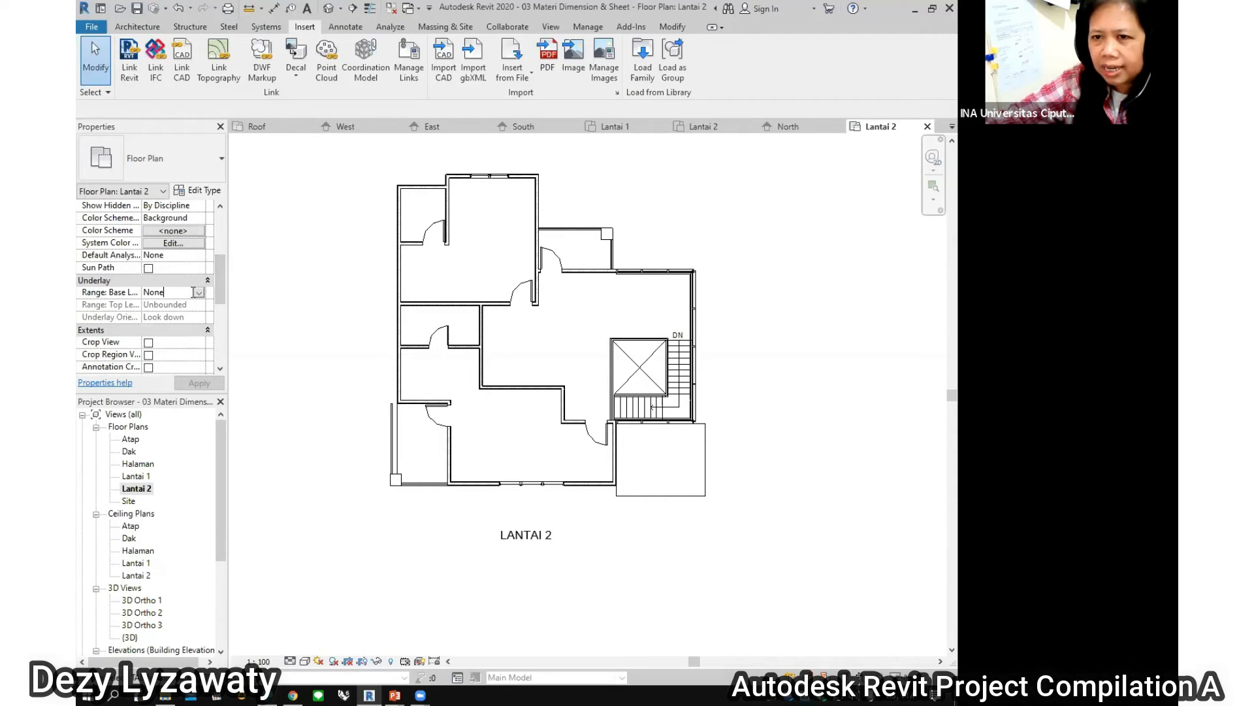
pyautogui.click(199, 293)
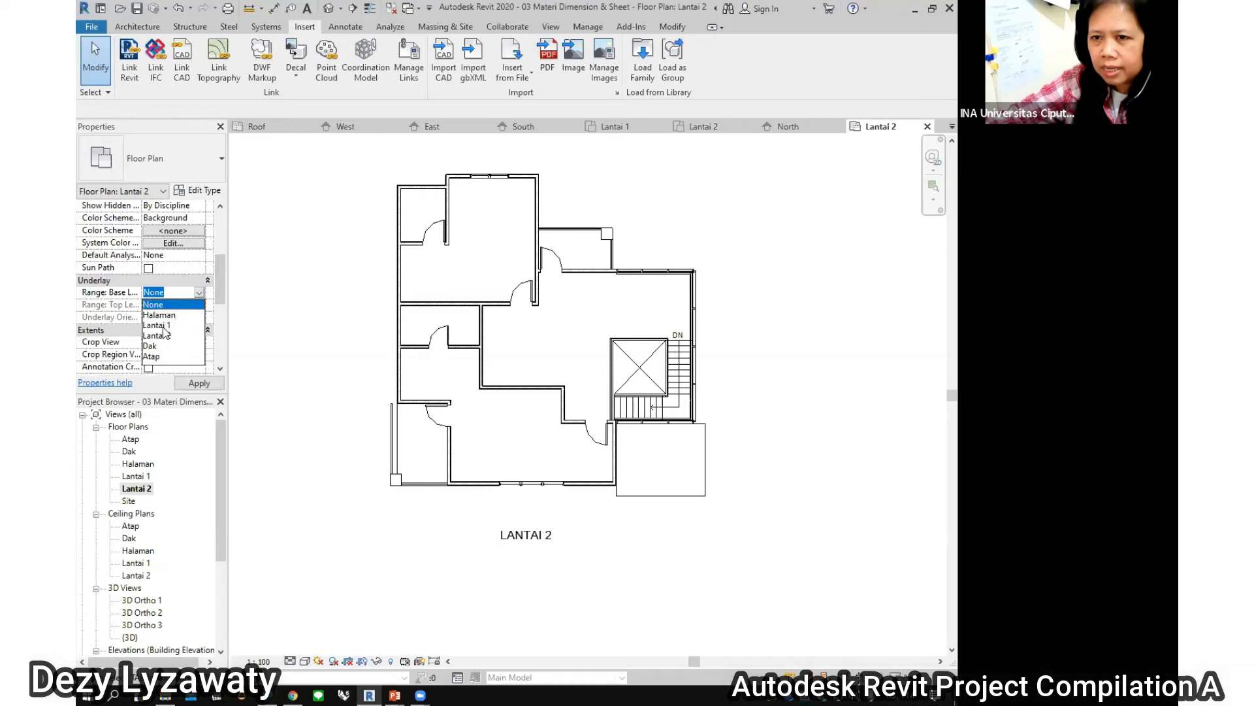
pyautogui.click(160, 325)
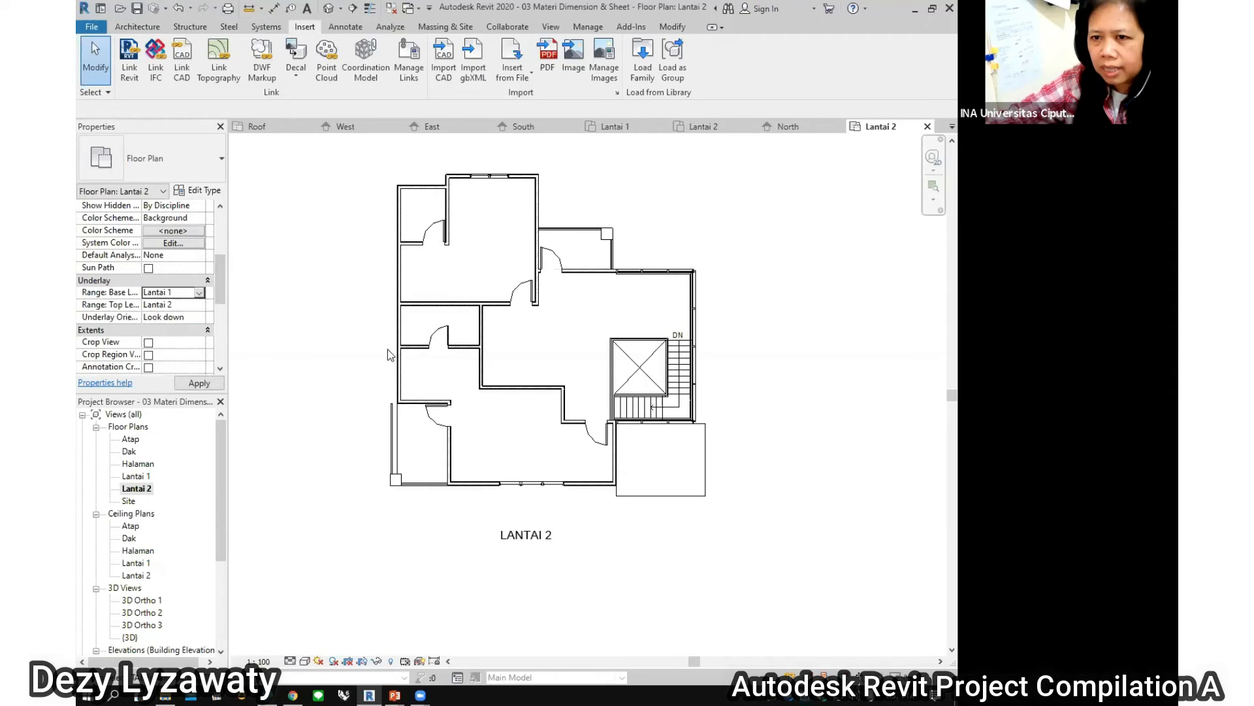
pyautogui.click(199, 293)
pyautogui.click(155, 304)
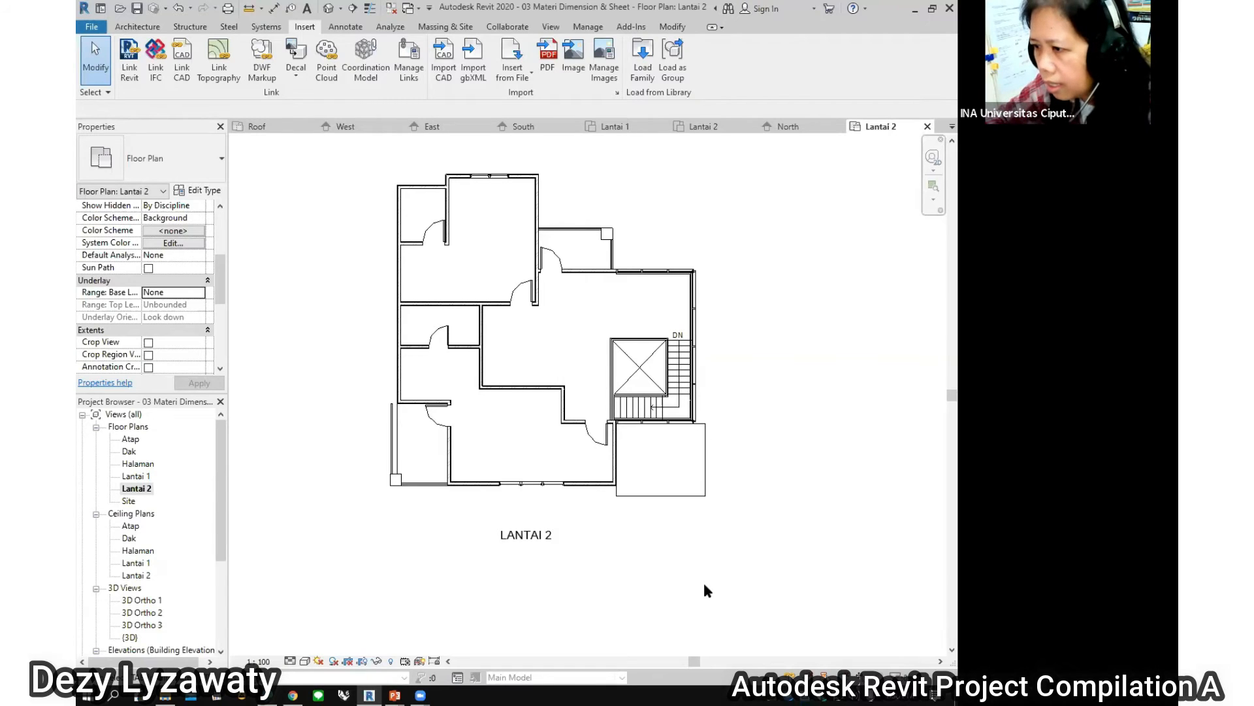
# Switch to the PowerPoint slide show and go back to the slide with the Tugas 1B requirements.
pyautogui.click(395, 695)
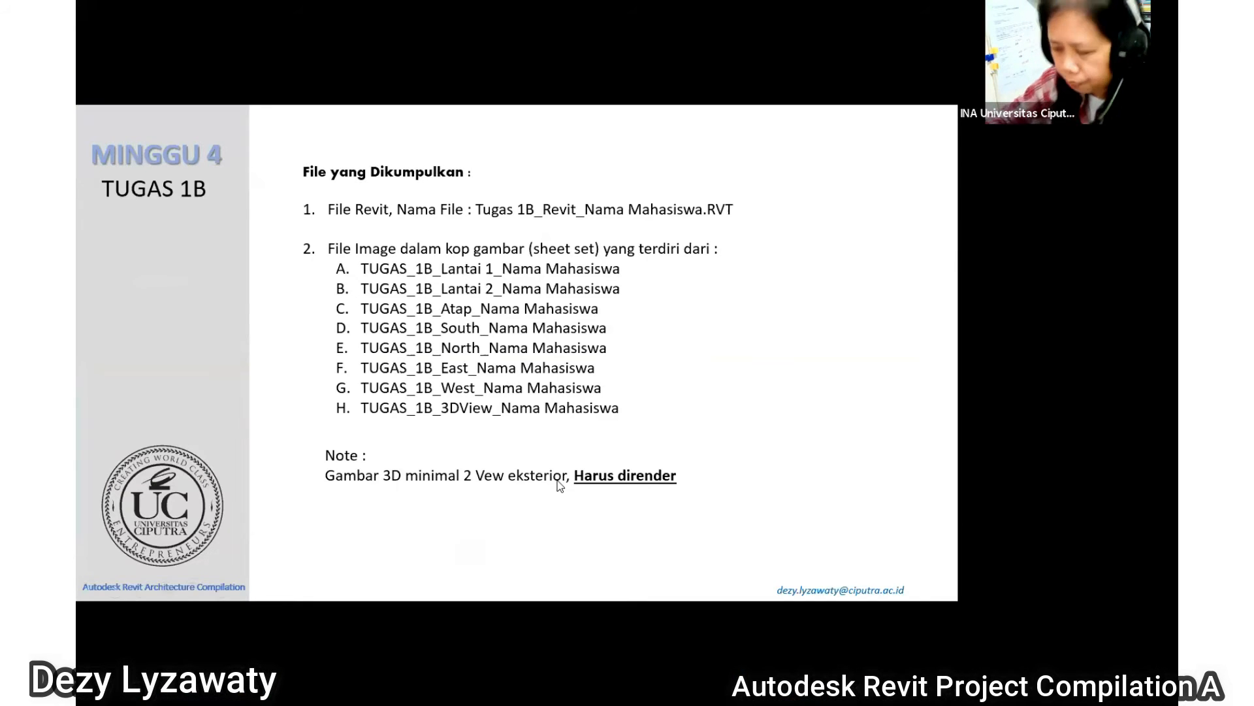
pyautogui.press('Left')
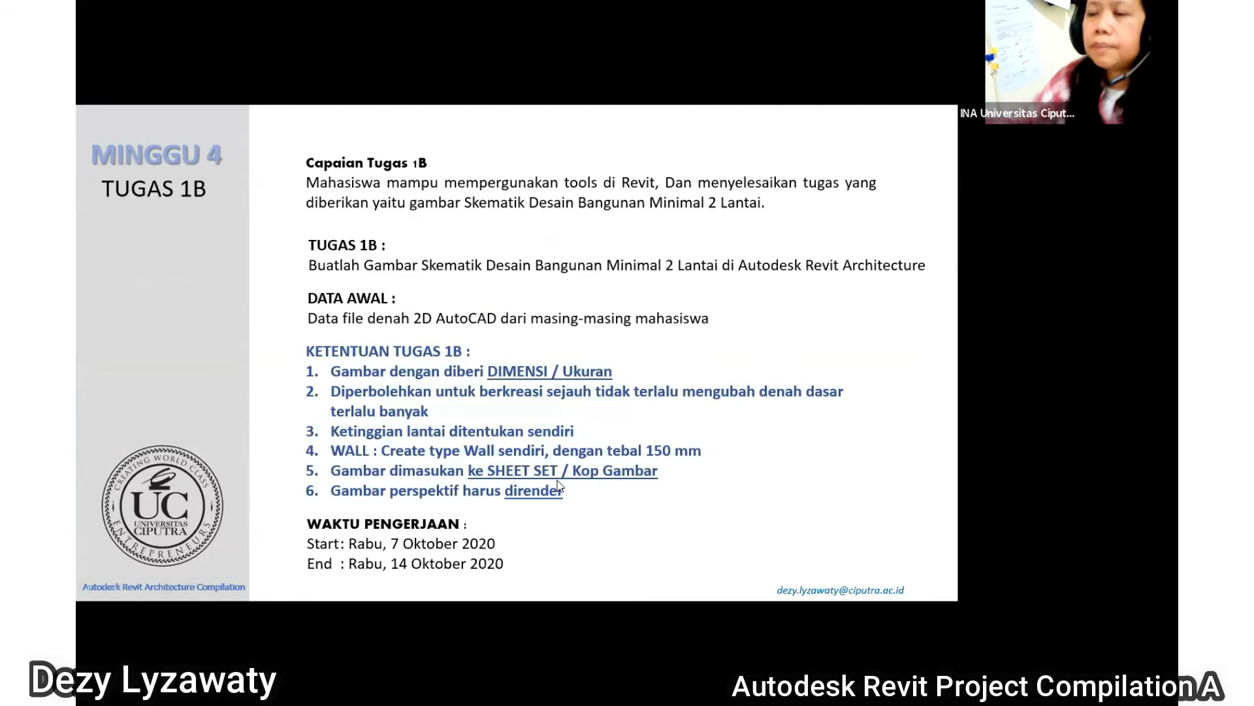
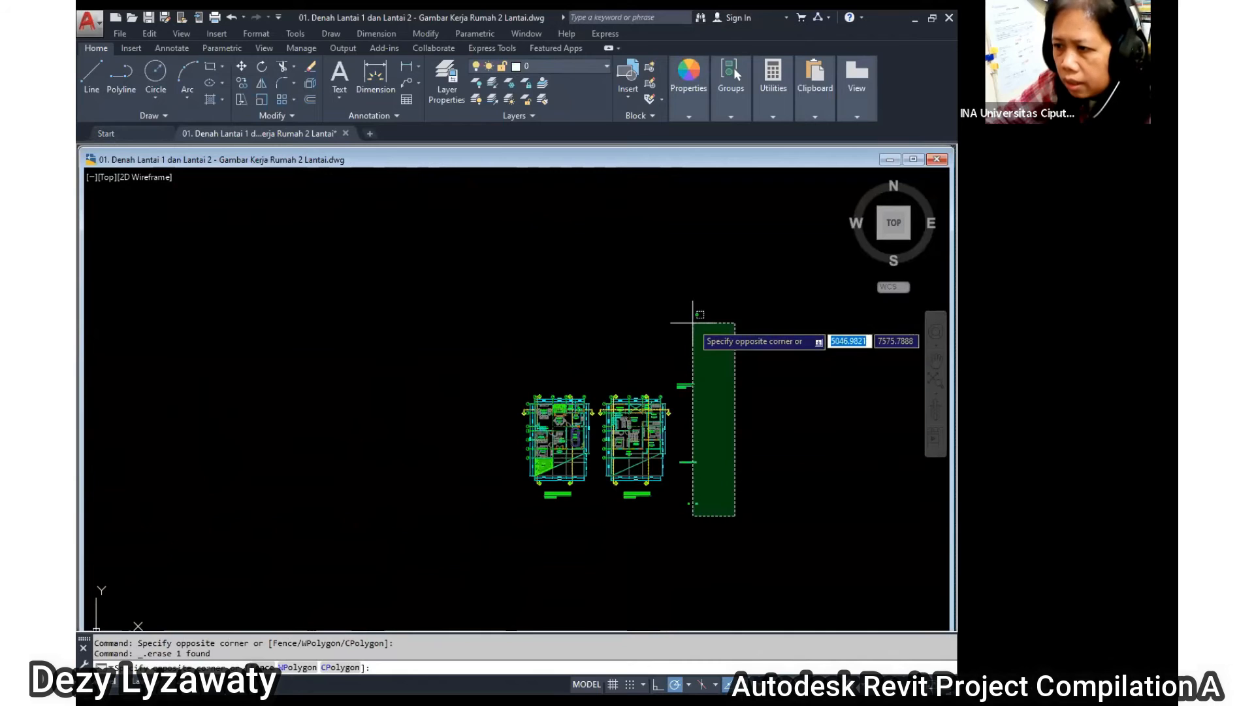
# Erase the stray objects beside the Denah Lantai 2 plan.
pyautogui.click(673, 304)
pyautogui.press('Delete')
pyautogui.scroll(6, 671, 419)
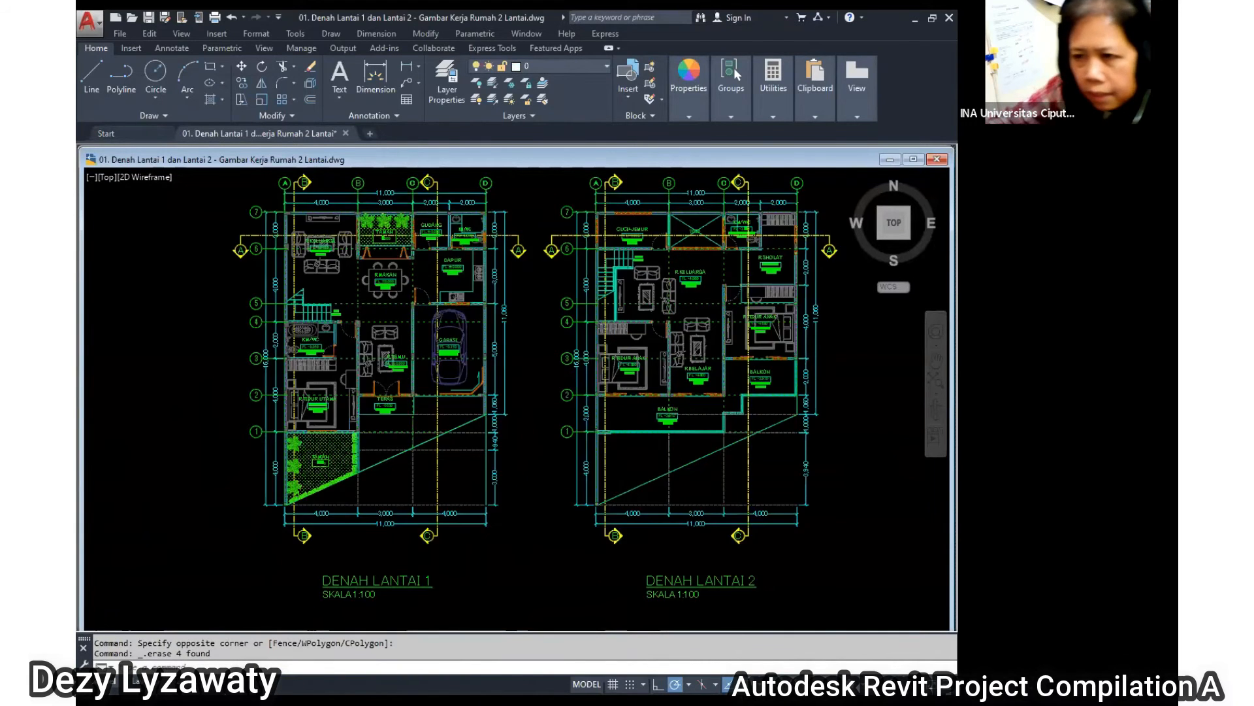
pyautogui.scroll(2, 540, 413)
pyautogui.scroll(-2, 540, 413)
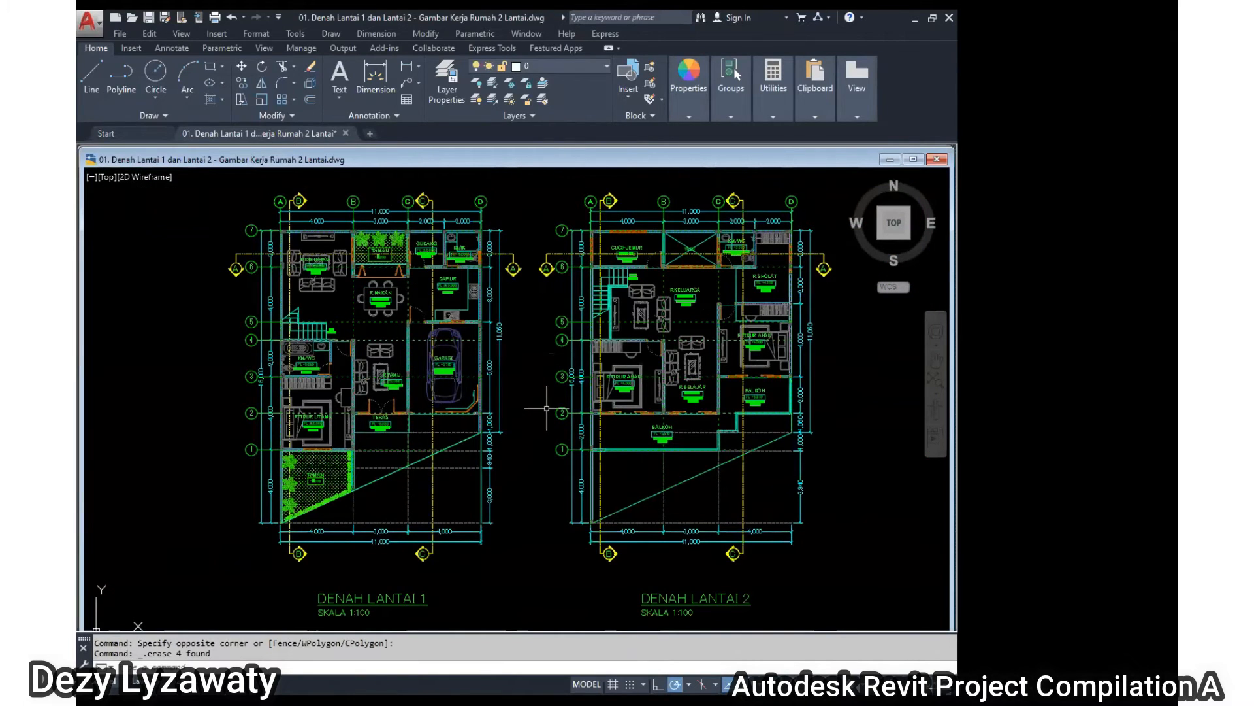
pyautogui.scroll(-2, 548, 408)
pyautogui.scroll(2, 552, 407)
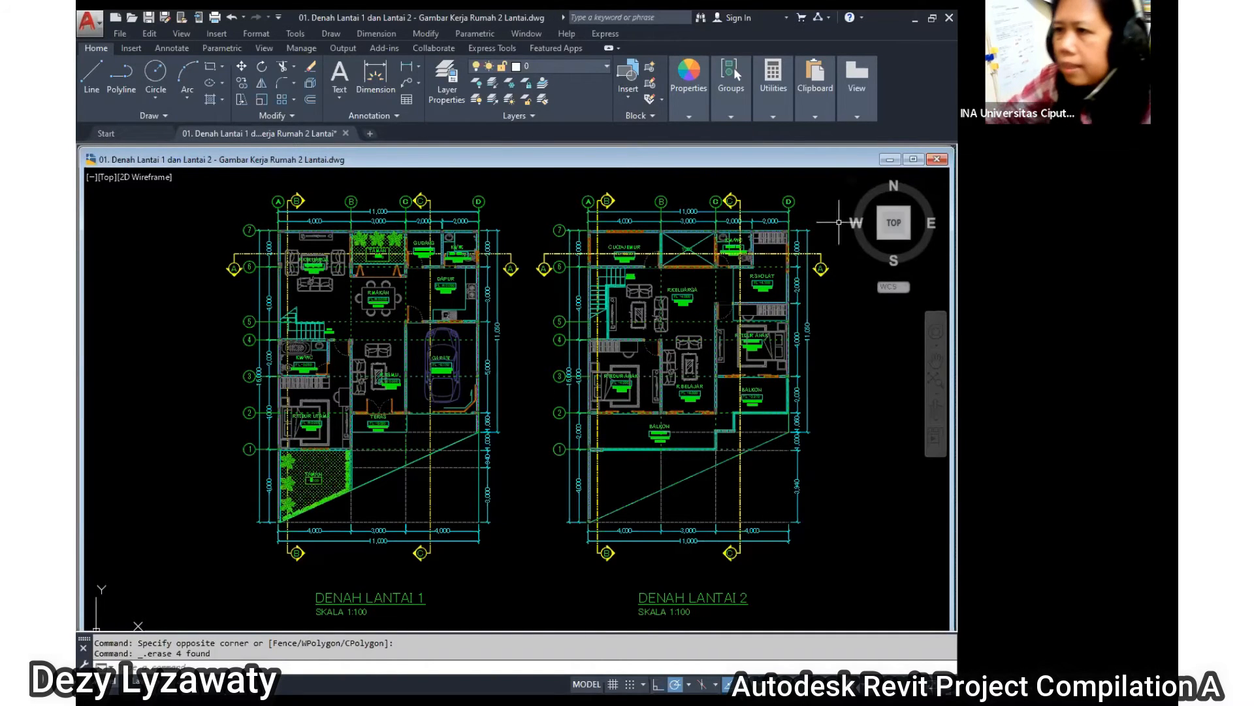
# Measure the distance between grid lines A and D above the Denah Lantai 2 plan.
pyautogui.scroll(8, 735, 222)
pyautogui.click(752, 216)
pyautogui.scroll(-6, 752, 230)
pyautogui.press('Escape')
pyautogui.press('Escape')
pyautogui.moveTo(752, 230); pyautogui.dragTo(737, 250, button='middle')
pyautogui.write('di')
pyautogui.press('Return')
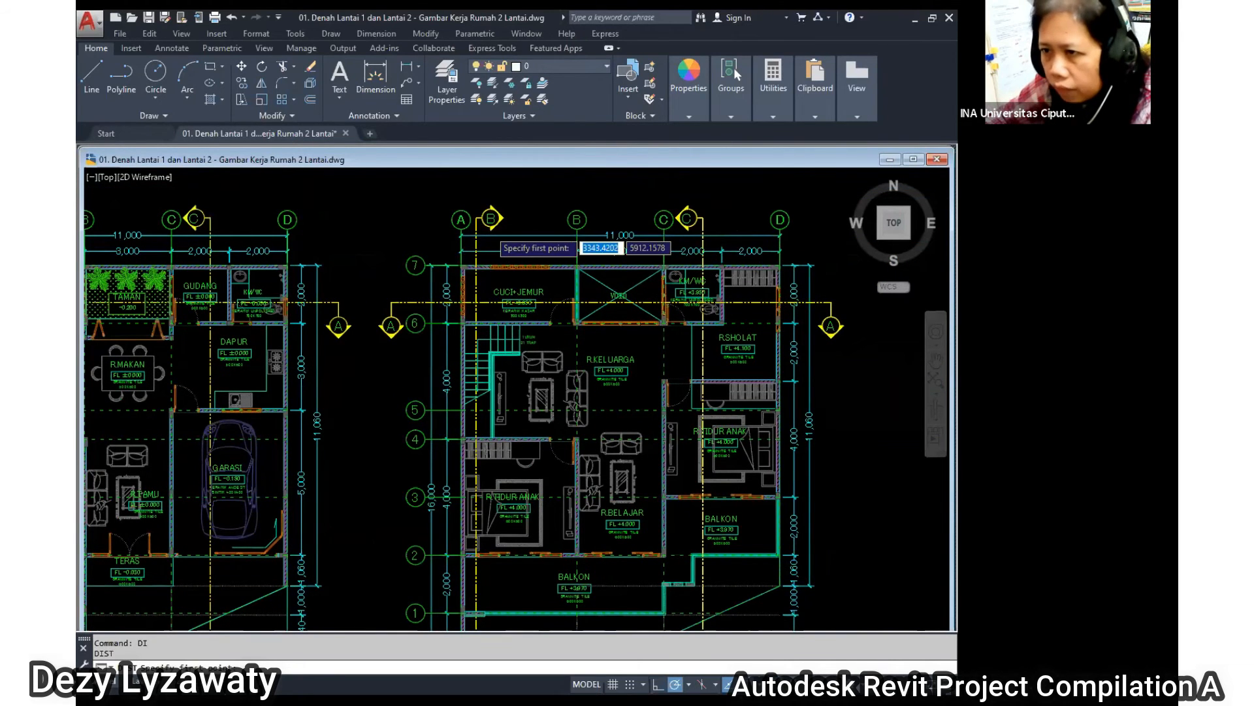
pyautogui.scroll(8, 485, 239)
pyautogui.scroll(-5, 378, 243)
pyautogui.click(320, 260)
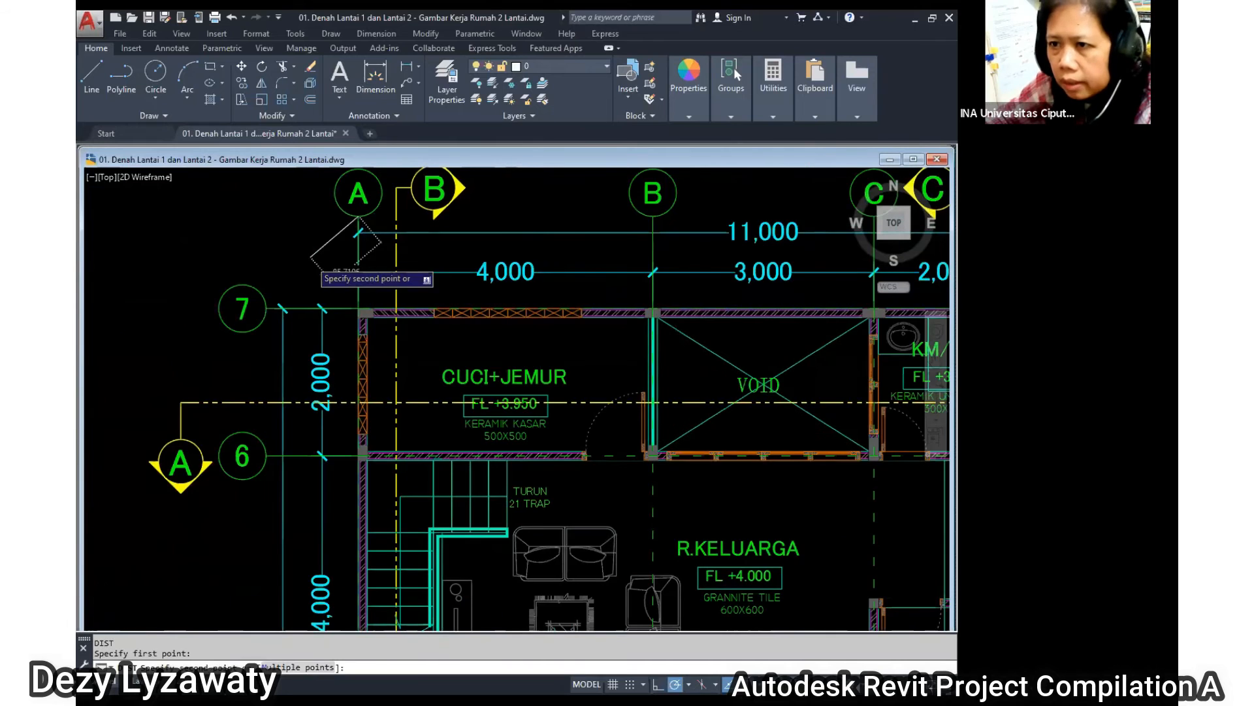
pyautogui.scroll(-3, 316, 264)
pyautogui.scroll(6, 549, 245)
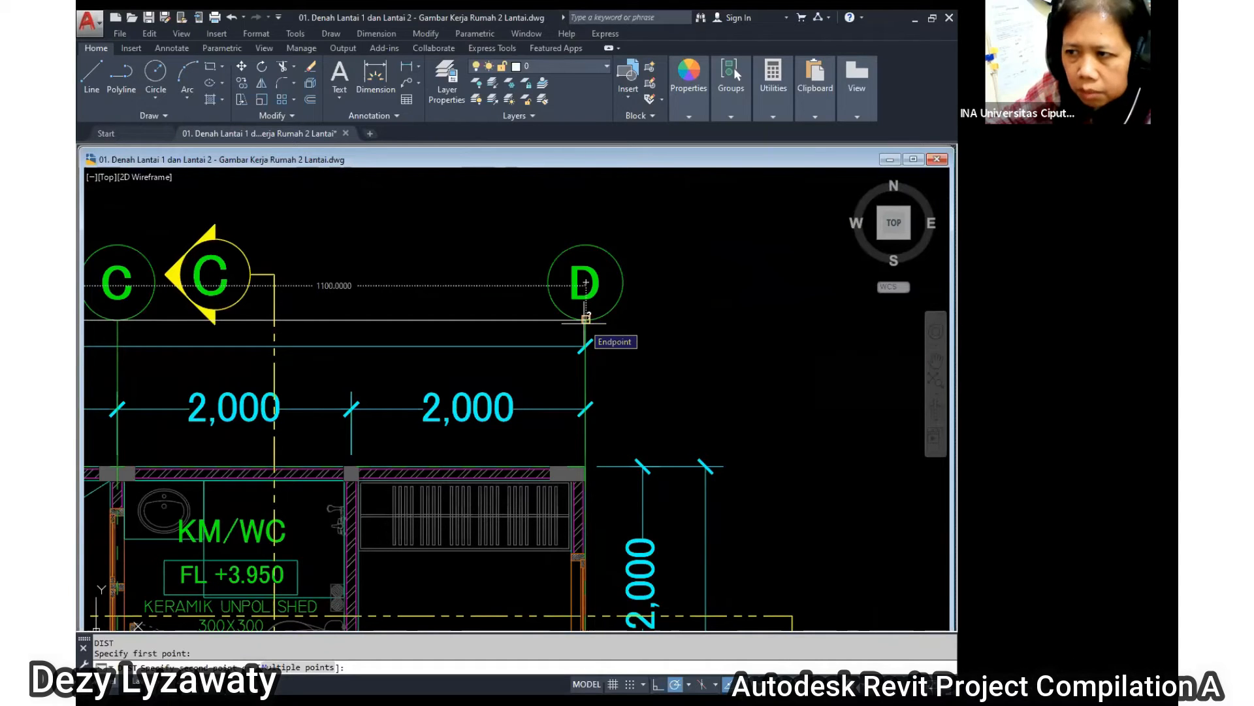
pyautogui.press('Escape')
pyautogui.press('Escape')
pyautogui.scroll(-4, 607, 320)
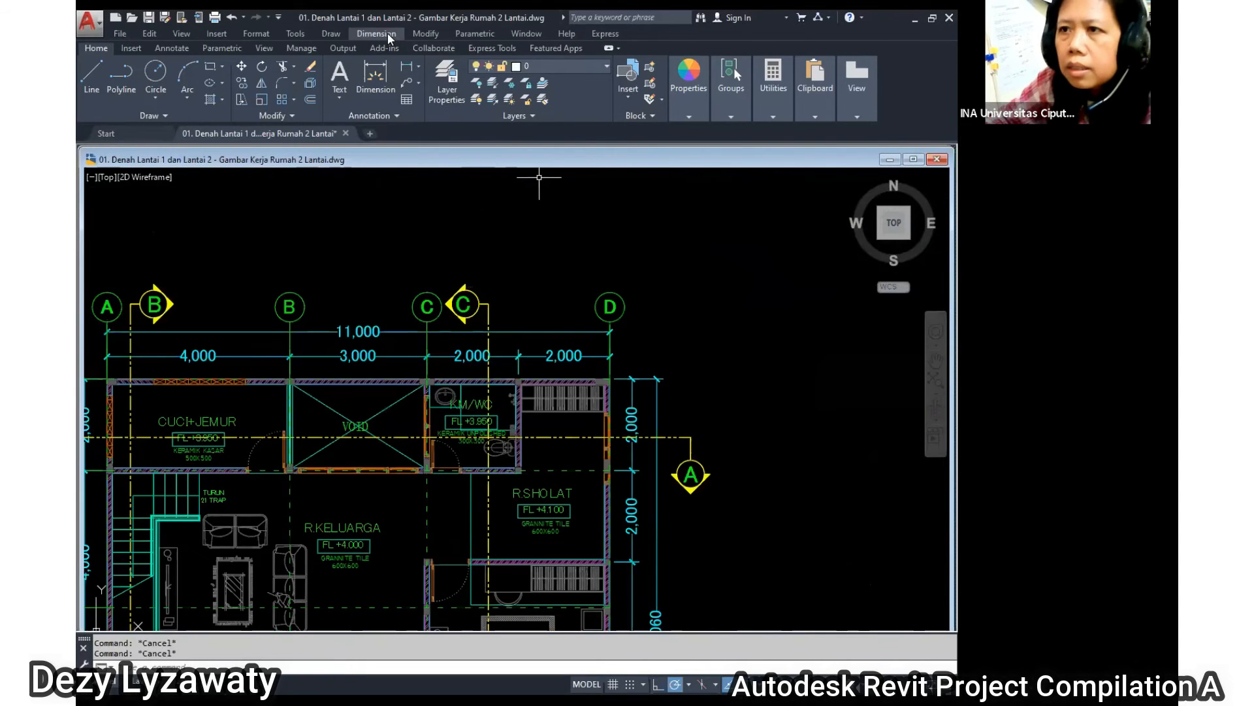
# Set the measurement scale factor in the AR-20 dimension style override to 1 and close the style manager.
pyautogui.click(377, 34)
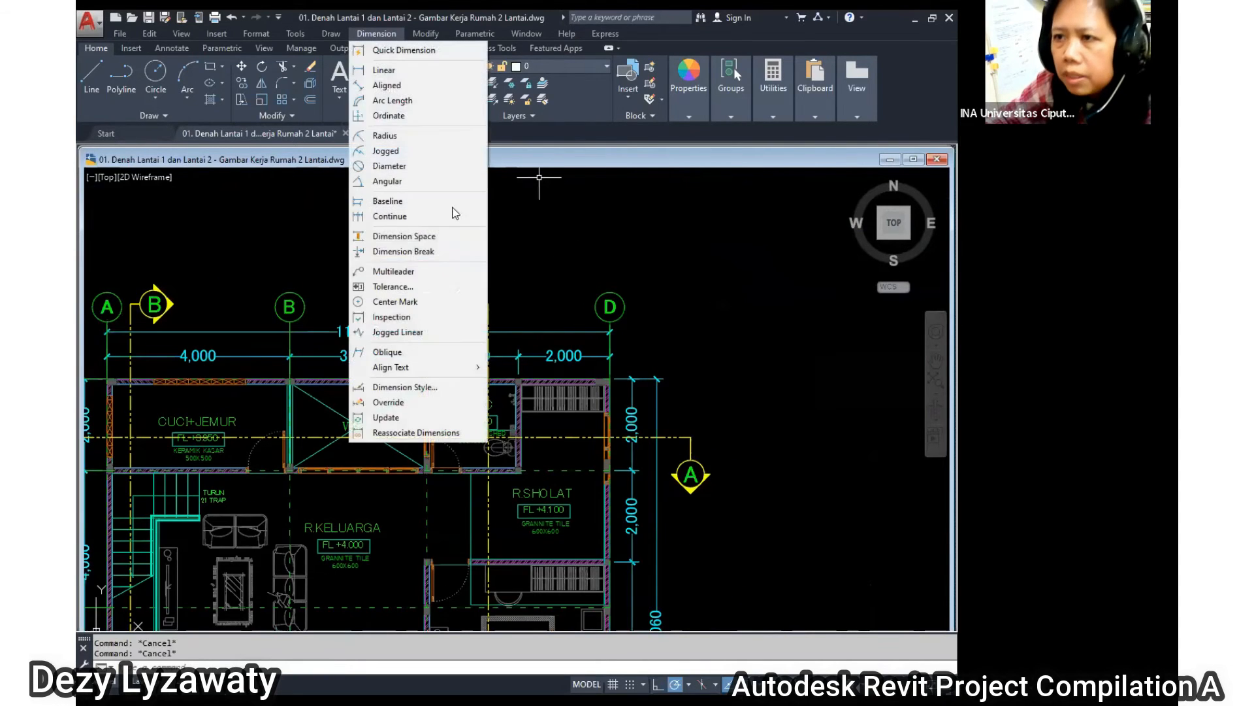
pyautogui.click(425, 384)
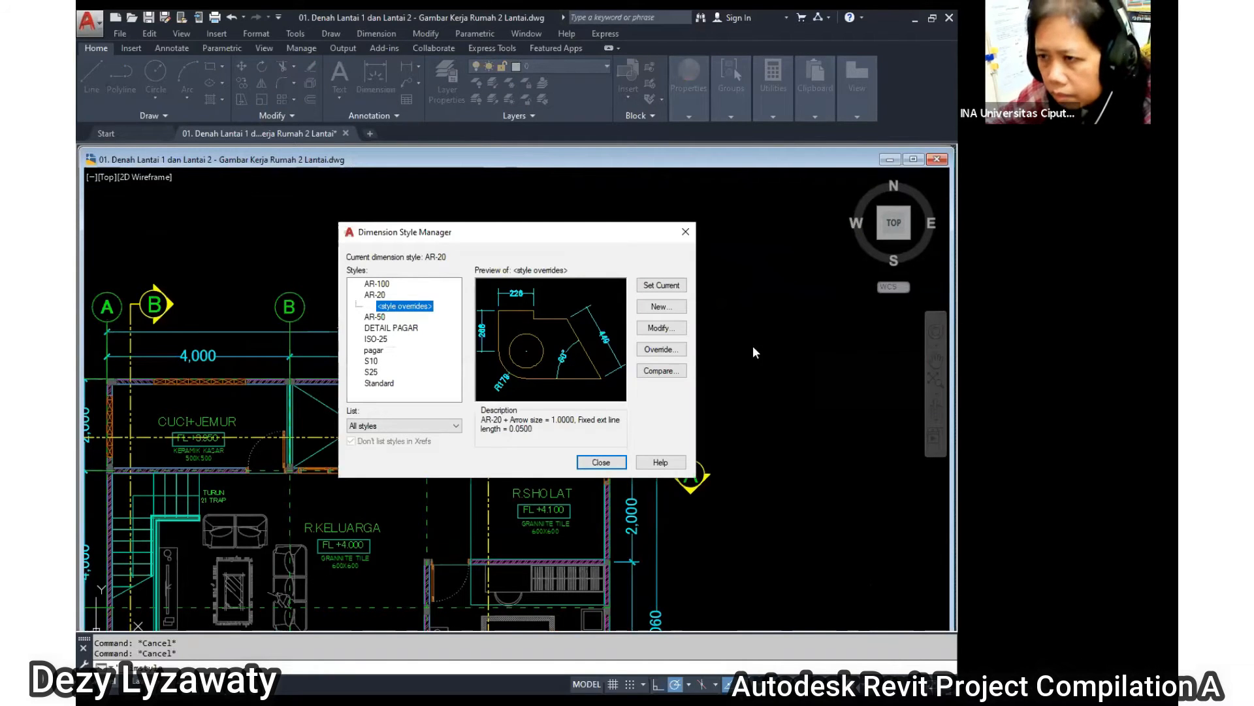
pyautogui.click(680, 334)
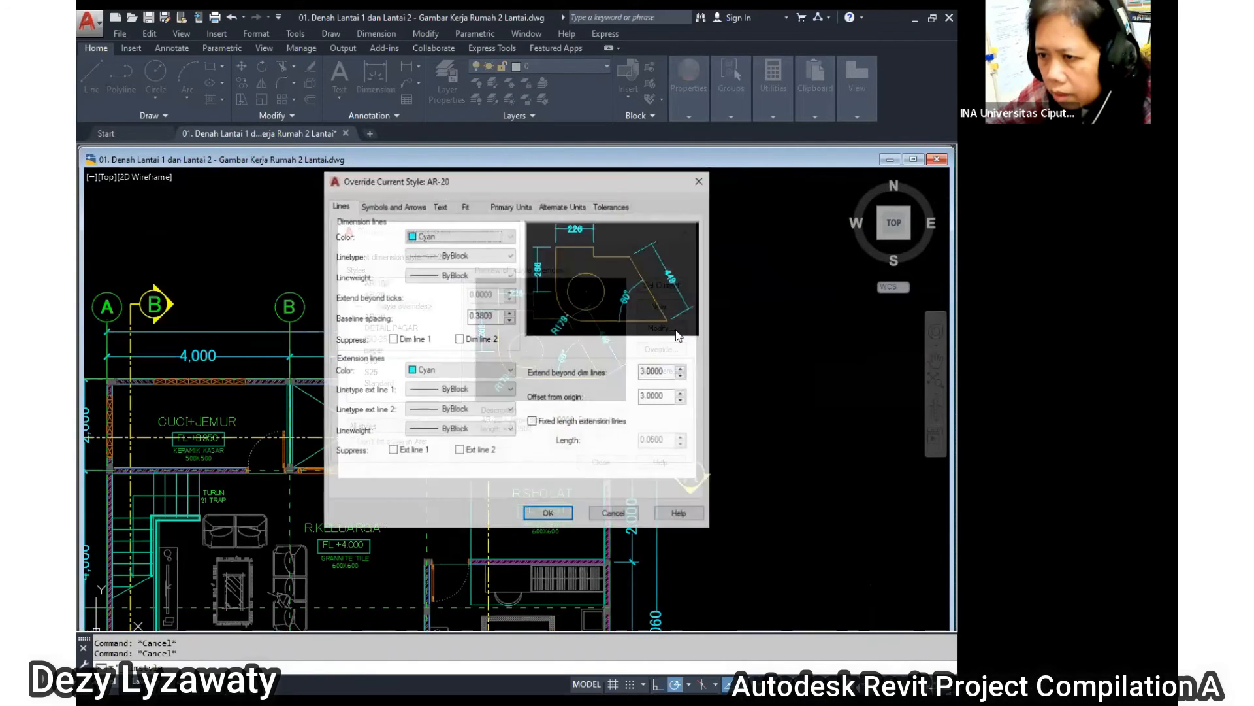
pyautogui.click(442, 206)
pyautogui.click(481, 207)
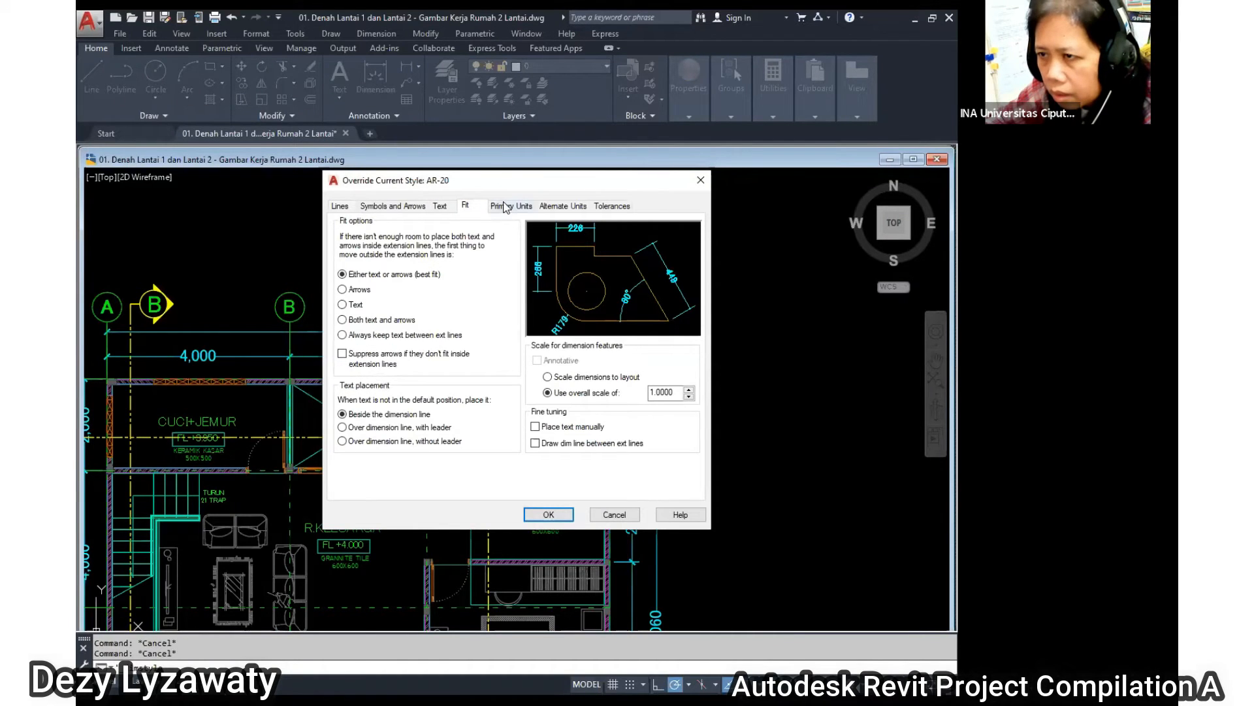
pyautogui.click(505, 207)
pyautogui.moveTo(488, 380); pyautogui.dragTo(399, 391)
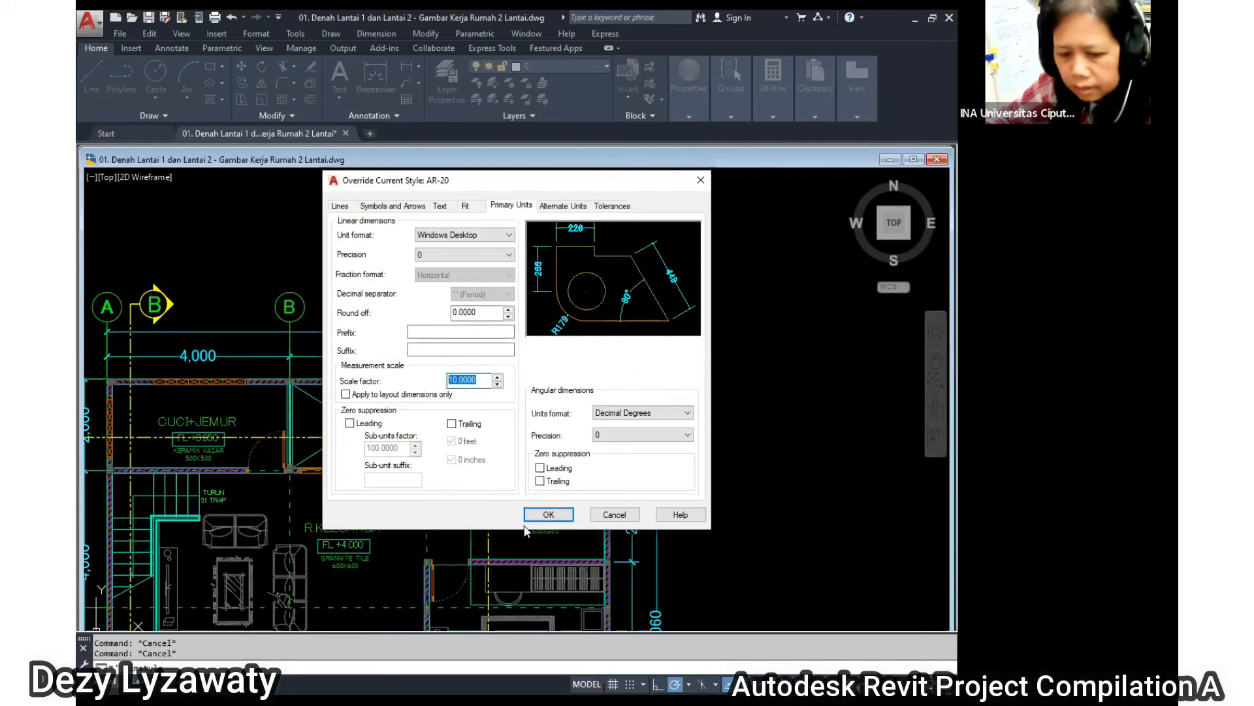
pyautogui.click(549, 514)
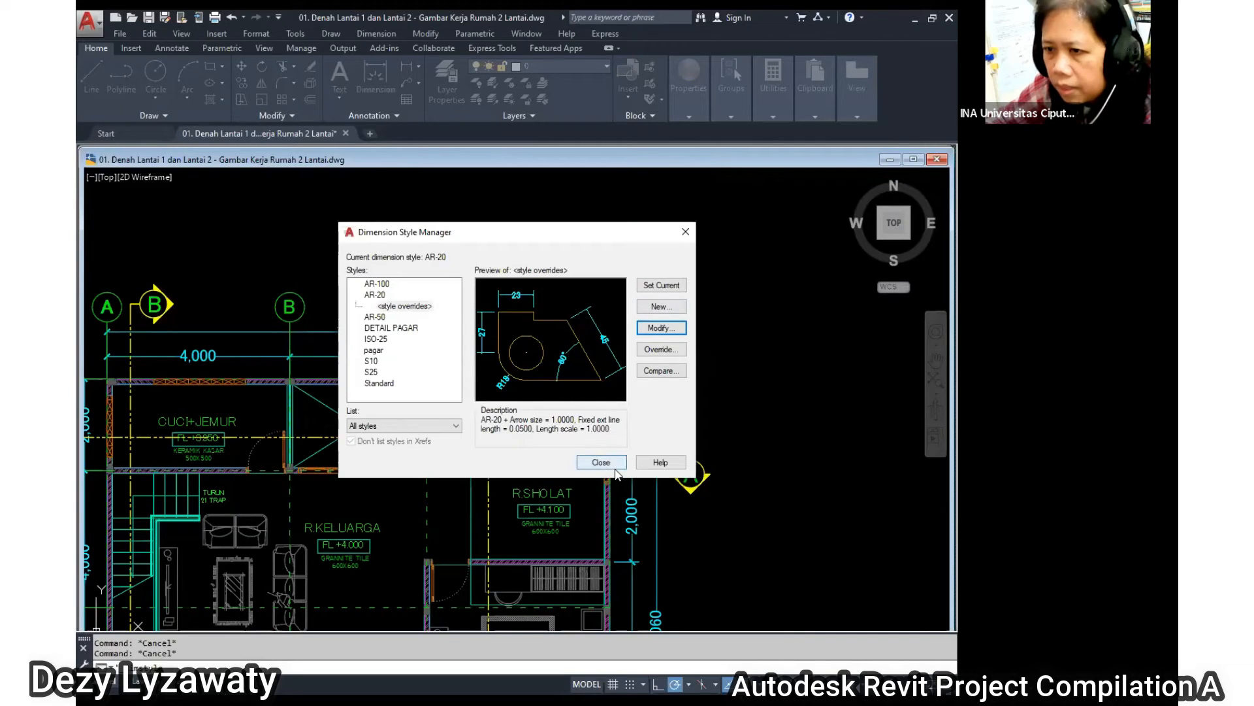
pyautogui.click(601, 463)
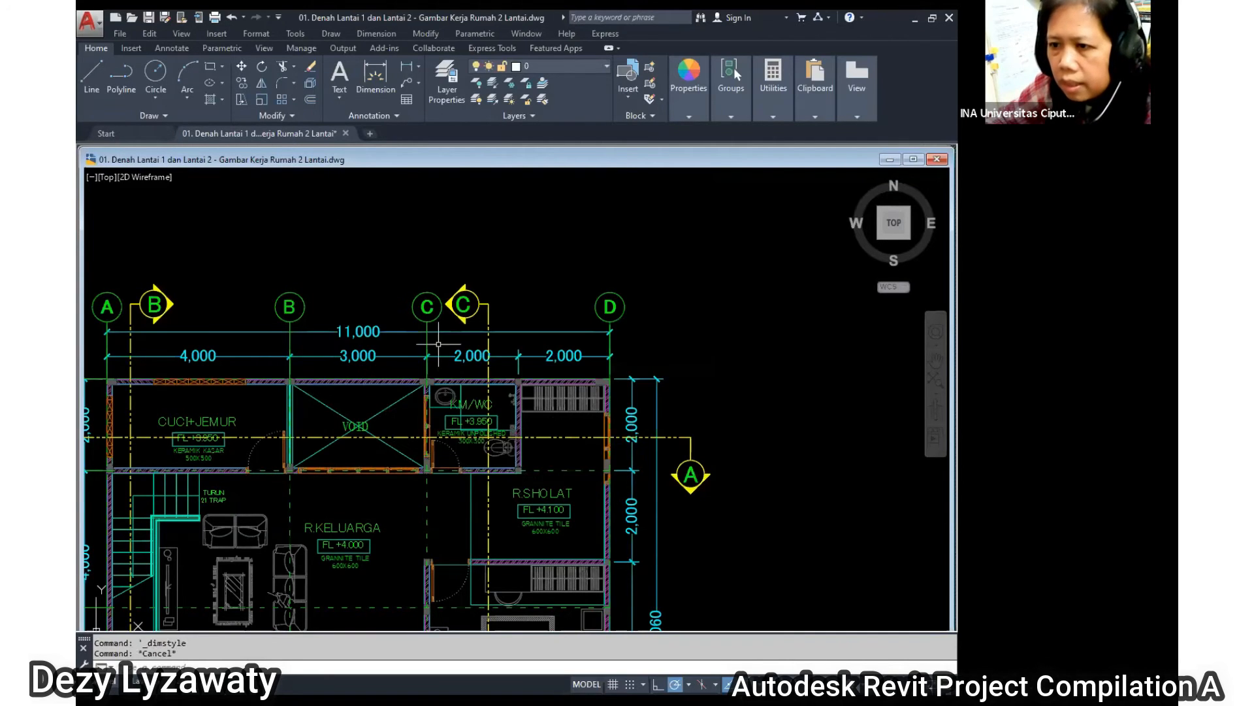
# Place a linear dimension from grid A to grid D above the Denah Lantai 2 plan.
pyautogui.scroll(-3, 632, 319)
pyautogui.click(376, 33)
pyautogui.click(388, 70)
pyautogui.scroll(5, 538, 492)
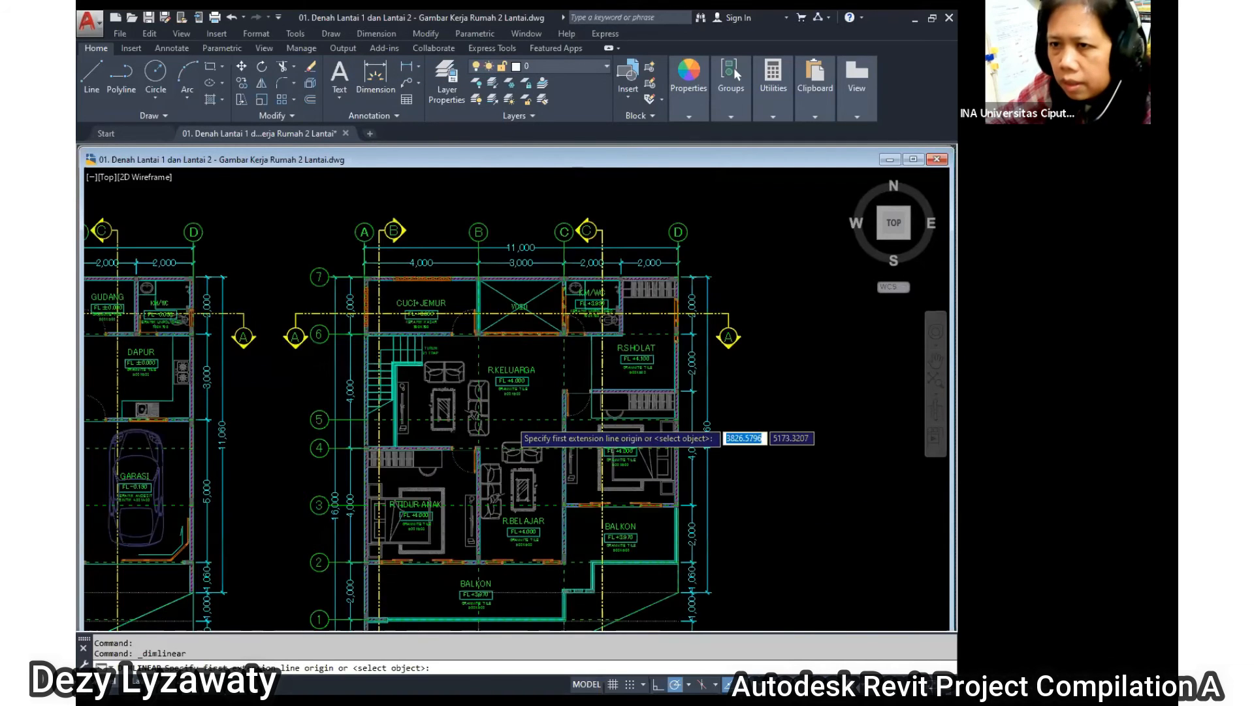
pyautogui.scroll(1, 377, 245)
pyautogui.moveTo(324, 221); pyautogui.dragTo(385, 452, button='middle')
pyautogui.click(274, 306)
pyautogui.scroll(-3, 260, 356)
pyautogui.scroll(1, 461, 343)
pyautogui.scroll(2, 461, 346)
pyautogui.click(451, 343)
pyautogui.click(260, 277)
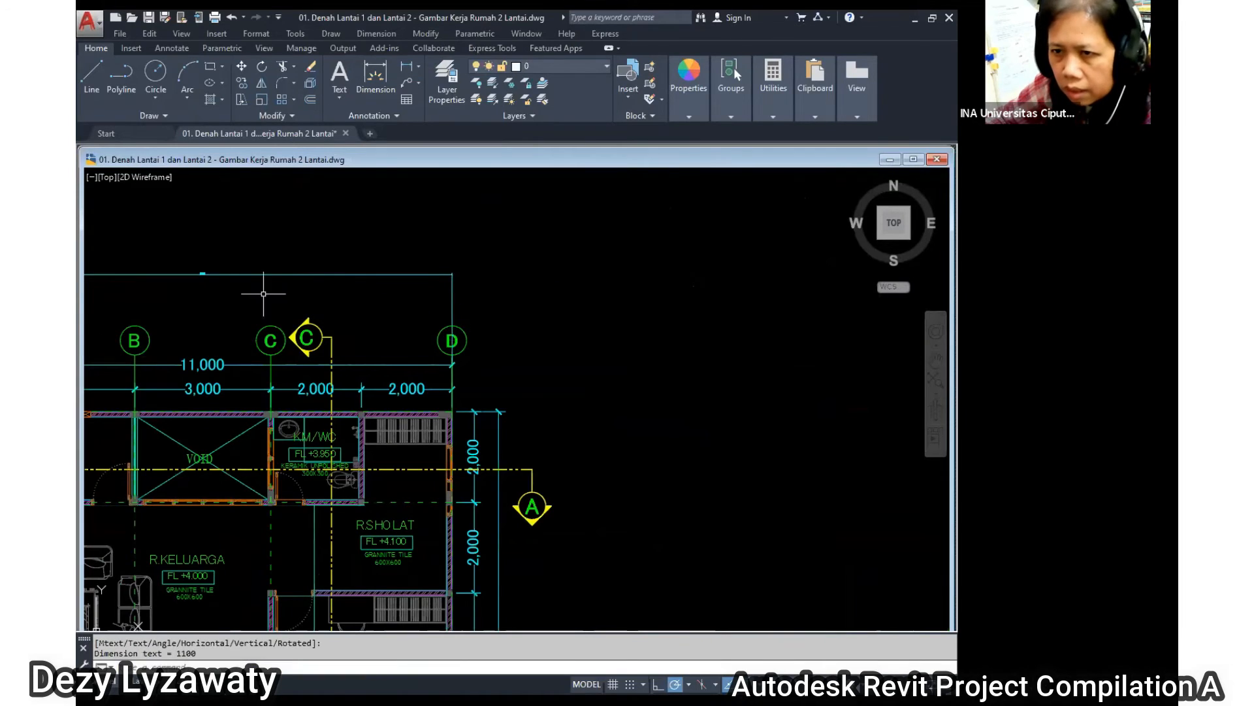
# Examine the text of the new overall dimension and compare it with the existing dimensions above the Denah Lantai 2 plan.
pyautogui.moveTo(261, 280); pyautogui.dragTo(610, 368, button='middle')
pyautogui.scroll(10, 543, 364)
pyautogui.scroll(-8, 434, 328)
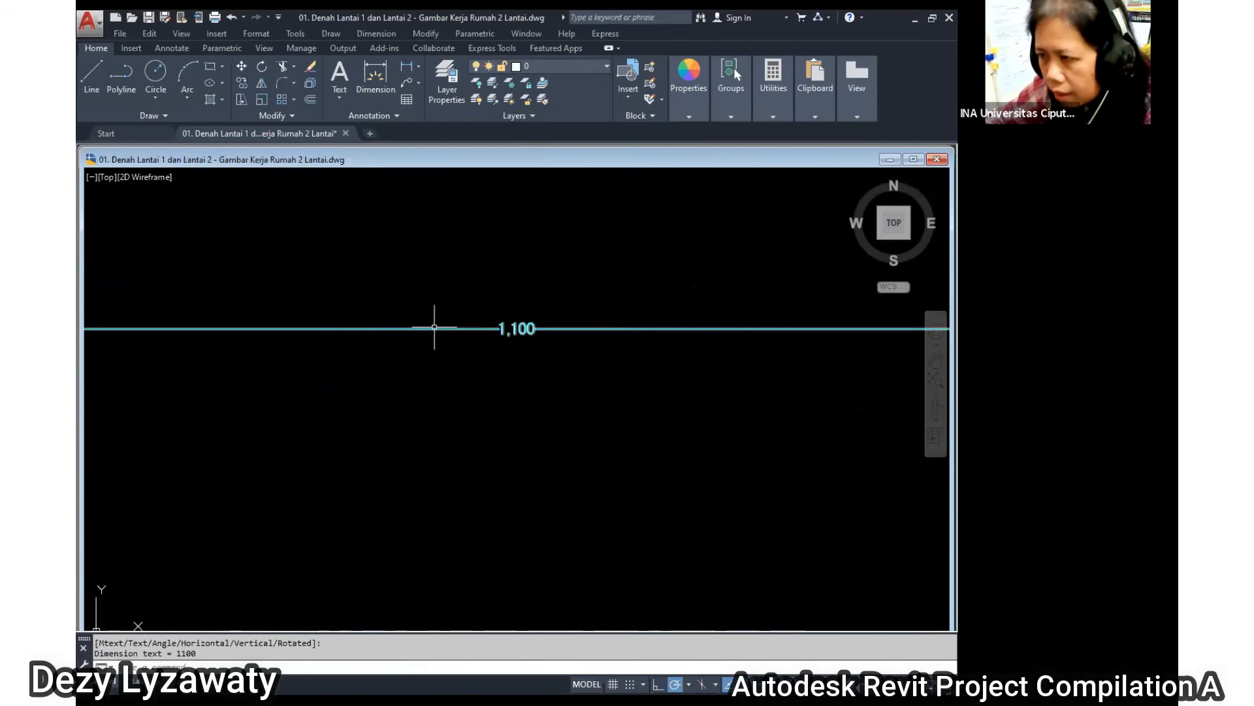
pyautogui.scroll(-4, 562, 377)
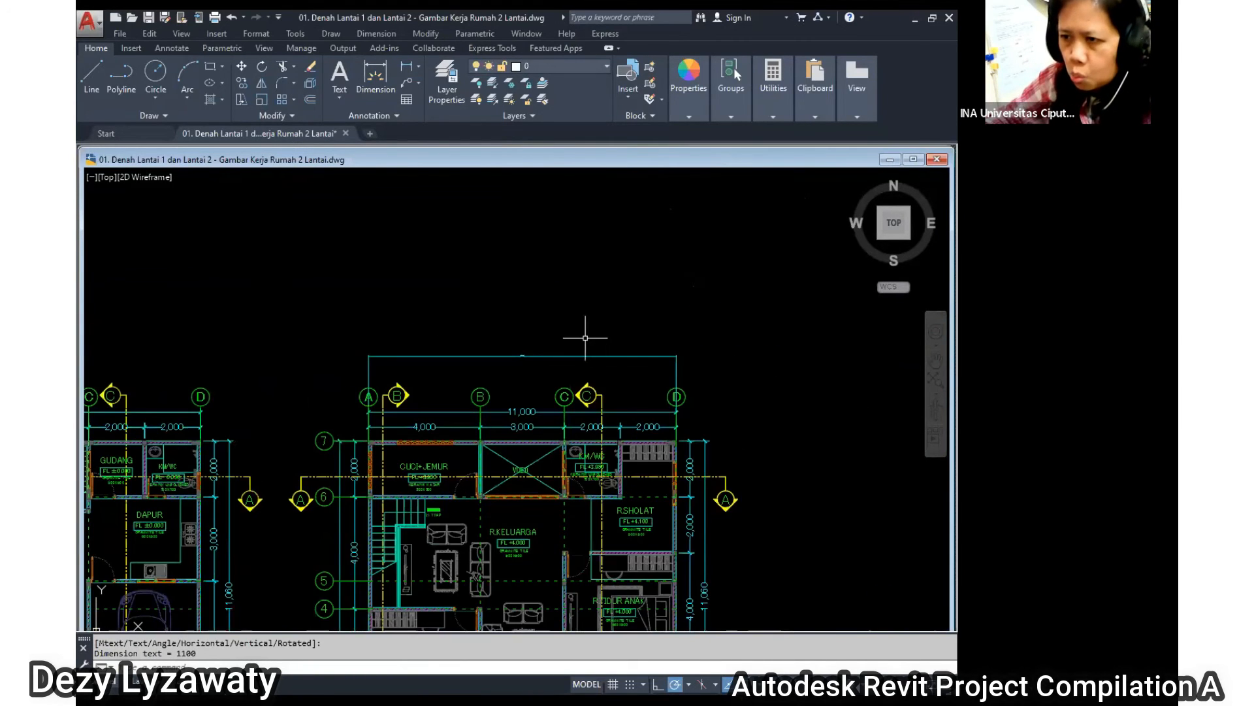
pyautogui.scroll(2, 585, 338)
pyautogui.scroll(2, 516, 496)
pyautogui.scroll(2, 515, 490)
pyautogui.scroll(-4, 500, 435)
pyautogui.scroll(1, 437, 515)
pyautogui.moveTo(438, 515); pyautogui.dragTo(466, 407, button='middle')
pyautogui.scroll(2, 359, 377)
pyautogui.scroll(-1, 383, 391)
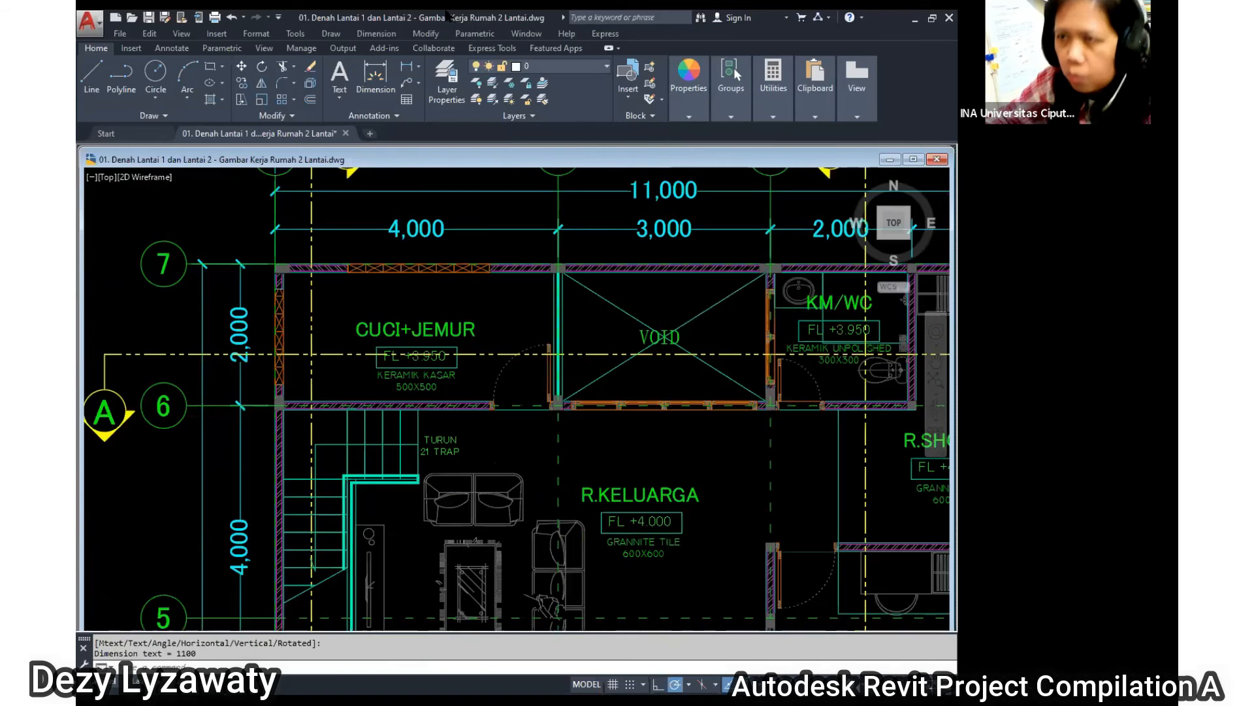
pyautogui.click(376, 34)
pyautogui.click(399, 65)
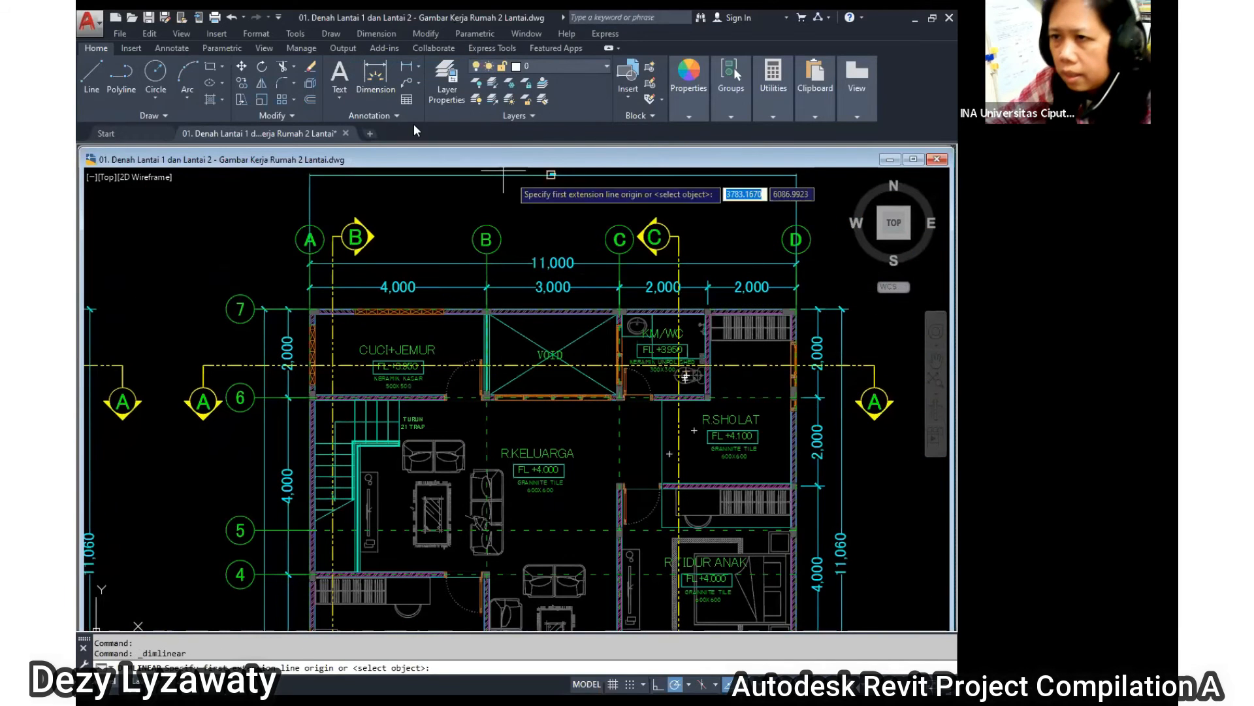
pyautogui.press('Escape')
# Make Standard the current dimension style.
pyautogui.click(376, 33)
pyautogui.click(461, 387)
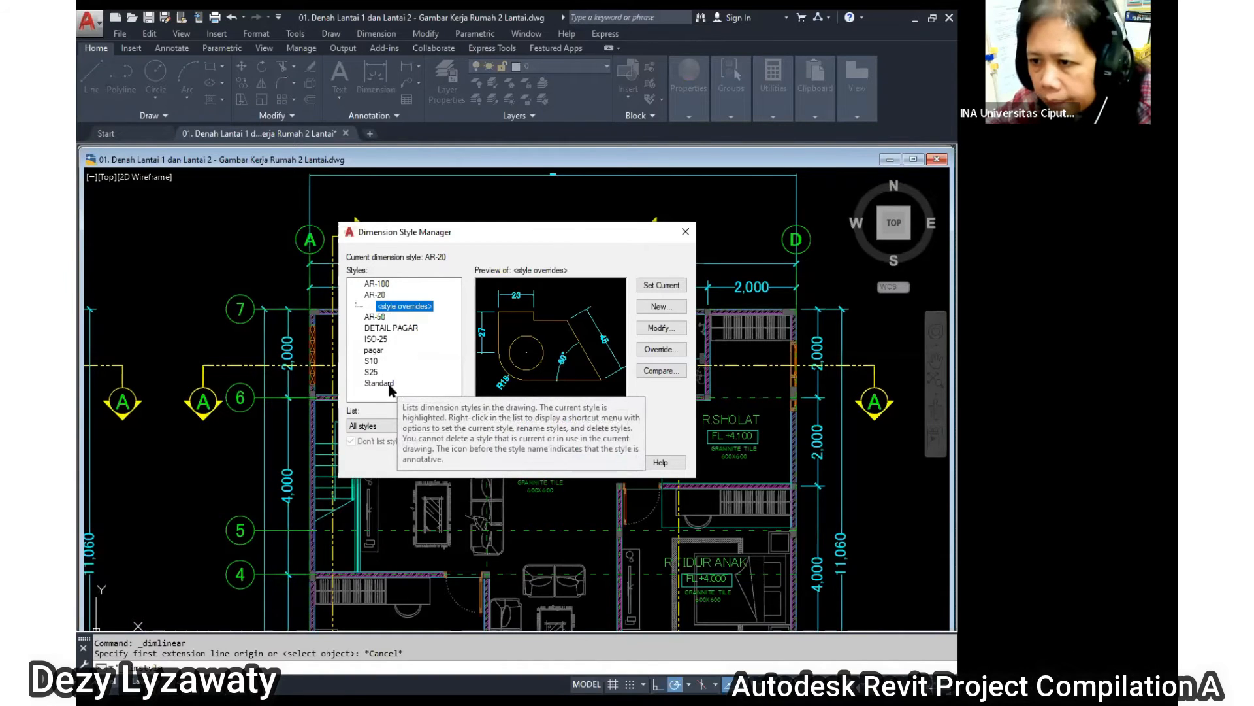
pyautogui.click(379, 383)
pyautogui.click(672, 287)
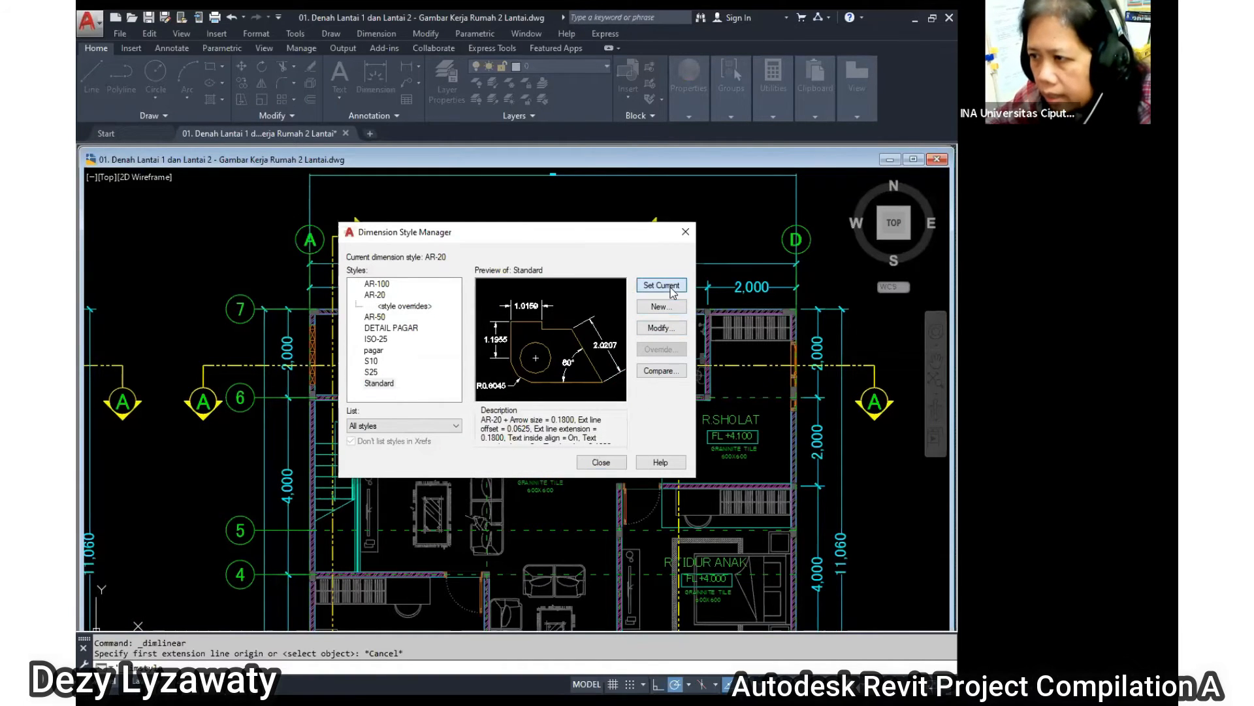
pyautogui.click(473, 366)
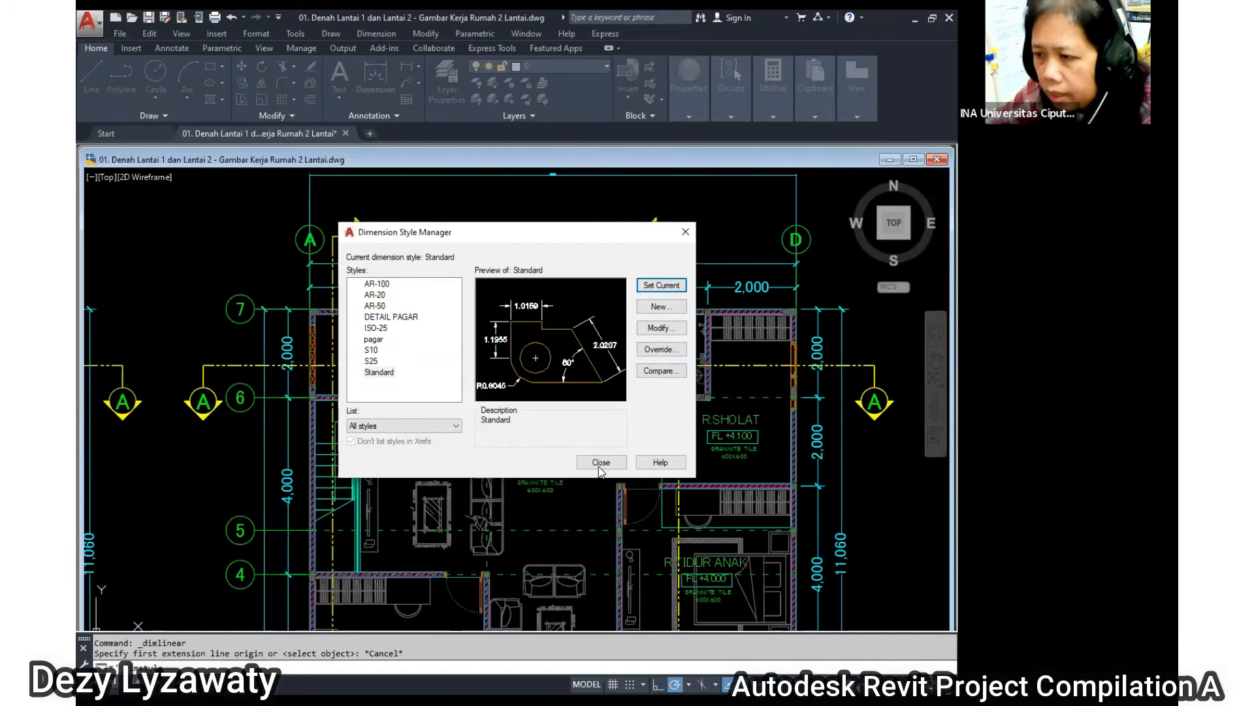
pyautogui.click(597, 468)
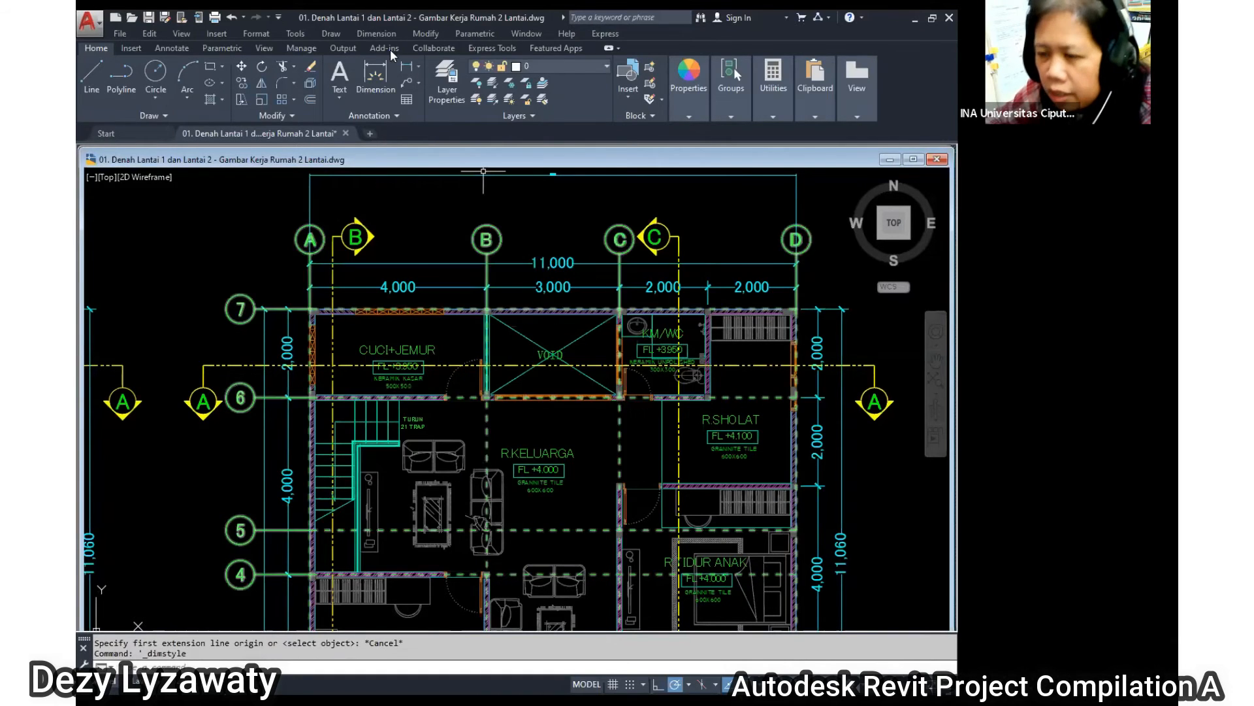
# Place a linear dimension in the Standard style from grid A to grid D above the Denah Lantai 2 plan and read its text.
pyautogui.click(383, 35)
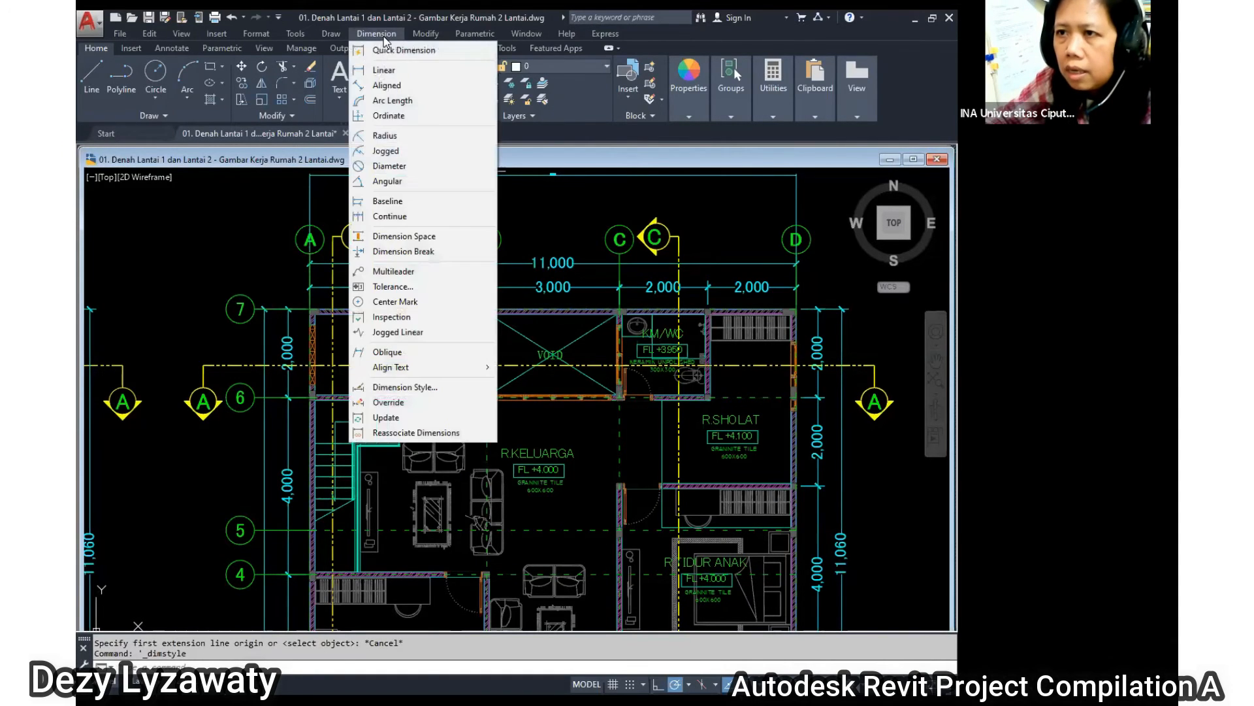
pyautogui.click(386, 70)
pyautogui.scroll(3, 312, 250)
pyautogui.click(313, 250)
pyautogui.scroll(1, 313, 250)
pyautogui.scroll(-3, 292, 264)
pyautogui.click(774, 261)
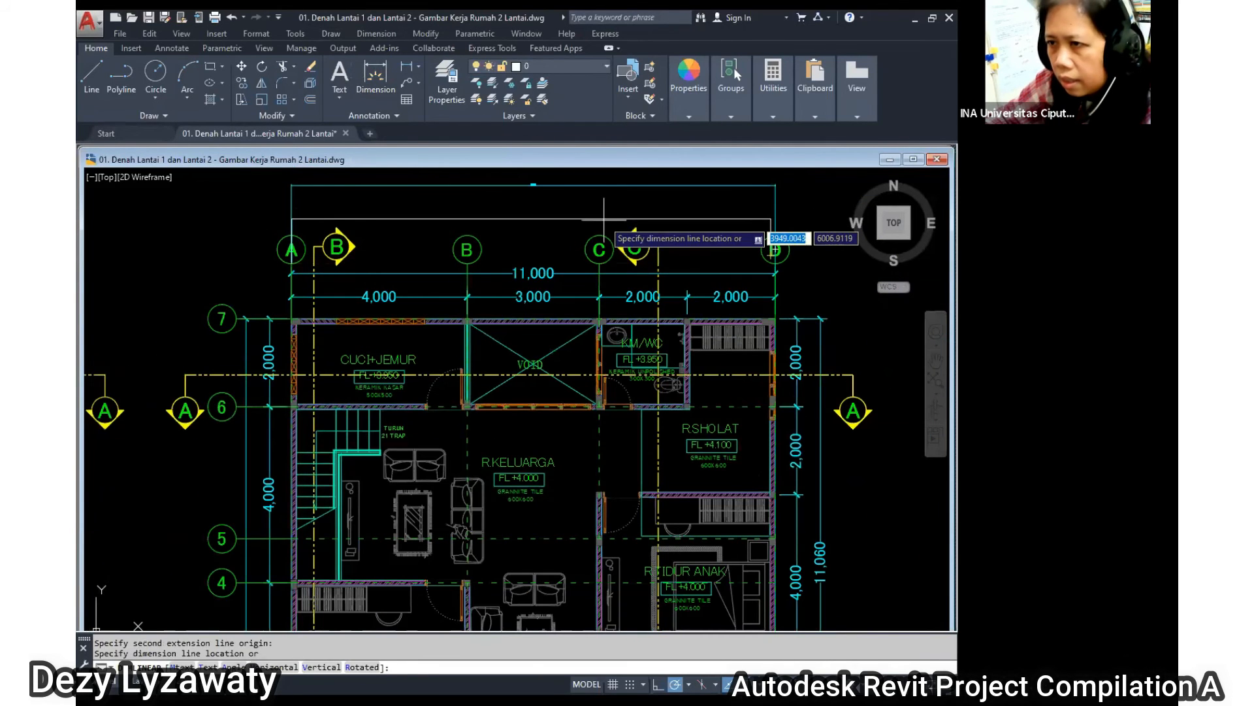
pyautogui.click(761, 220)
pyautogui.scroll(4, 545, 218)
pyautogui.scroll(6, 420, 225)
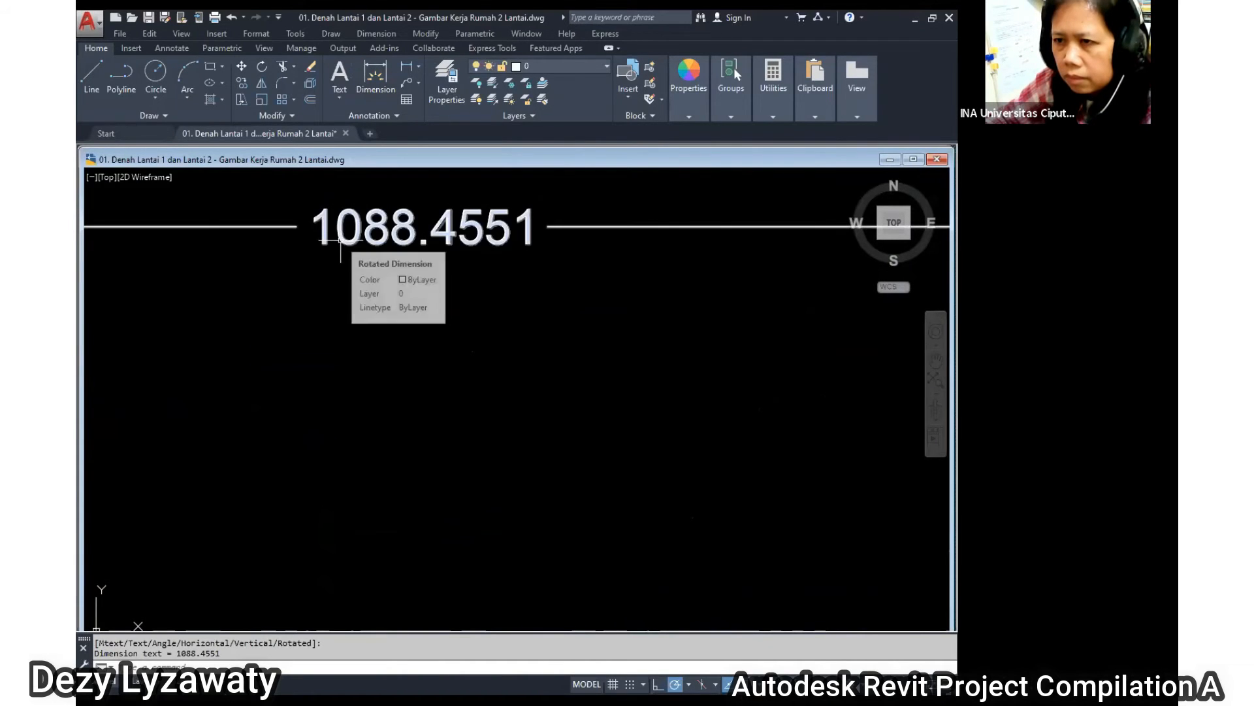
pyautogui.scroll(-7, 443, 281)
pyautogui.scroll(5, 443, 280)
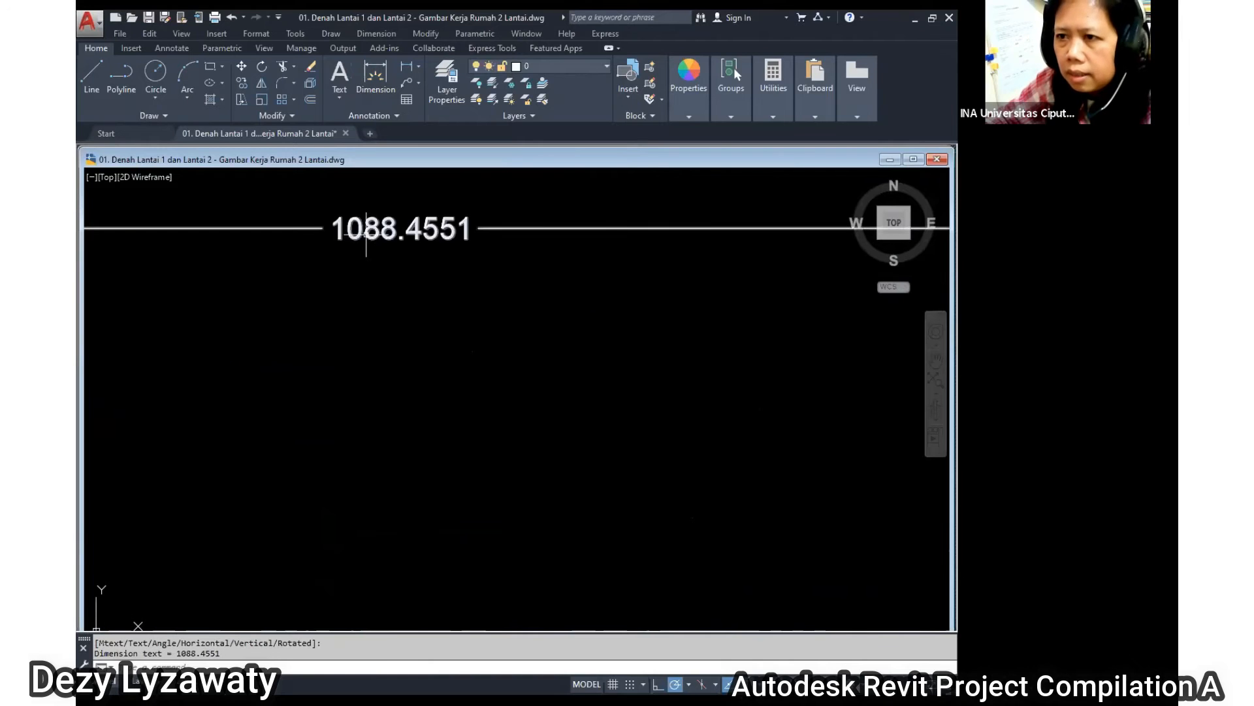
pyautogui.scroll(-10, 580, 313)
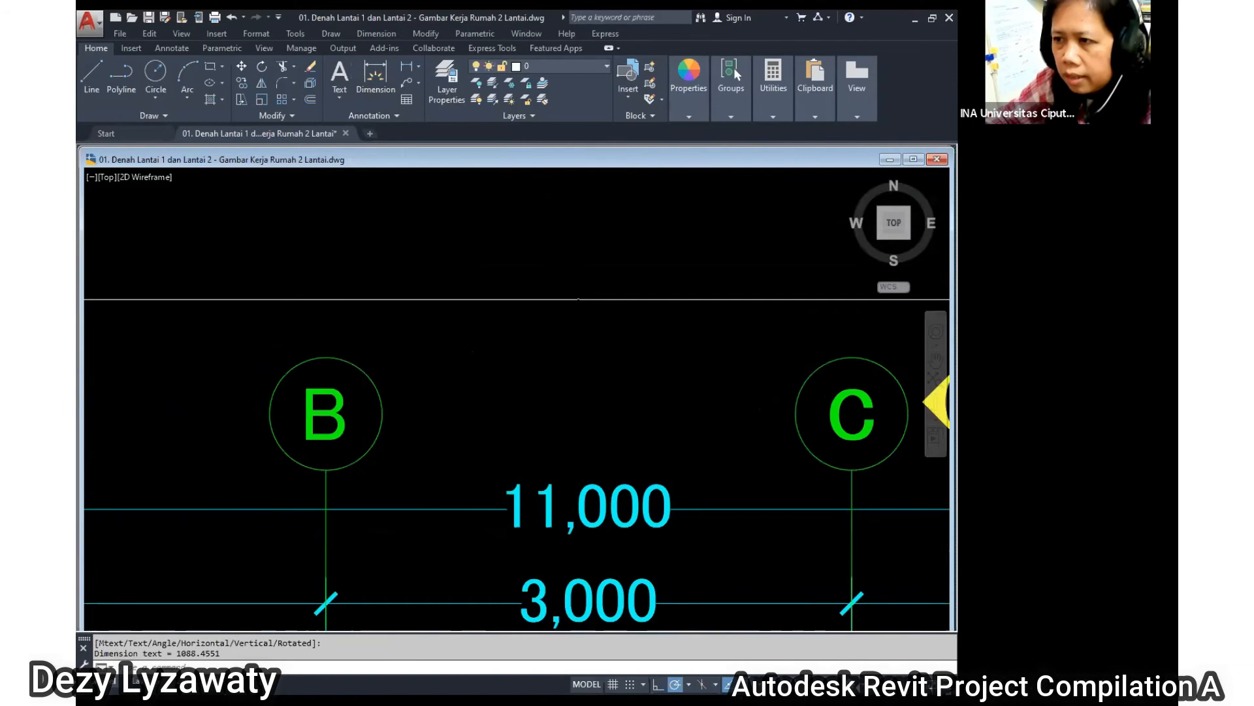
# Erase the two test dimensions above the grid bubbles of the Denah Lantai 2 plan.
pyautogui.scroll(-2, 576, 284)
pyautogui.click(591, 298)
pyautogui.click(582, 241)
pyautogui.press('Delete')
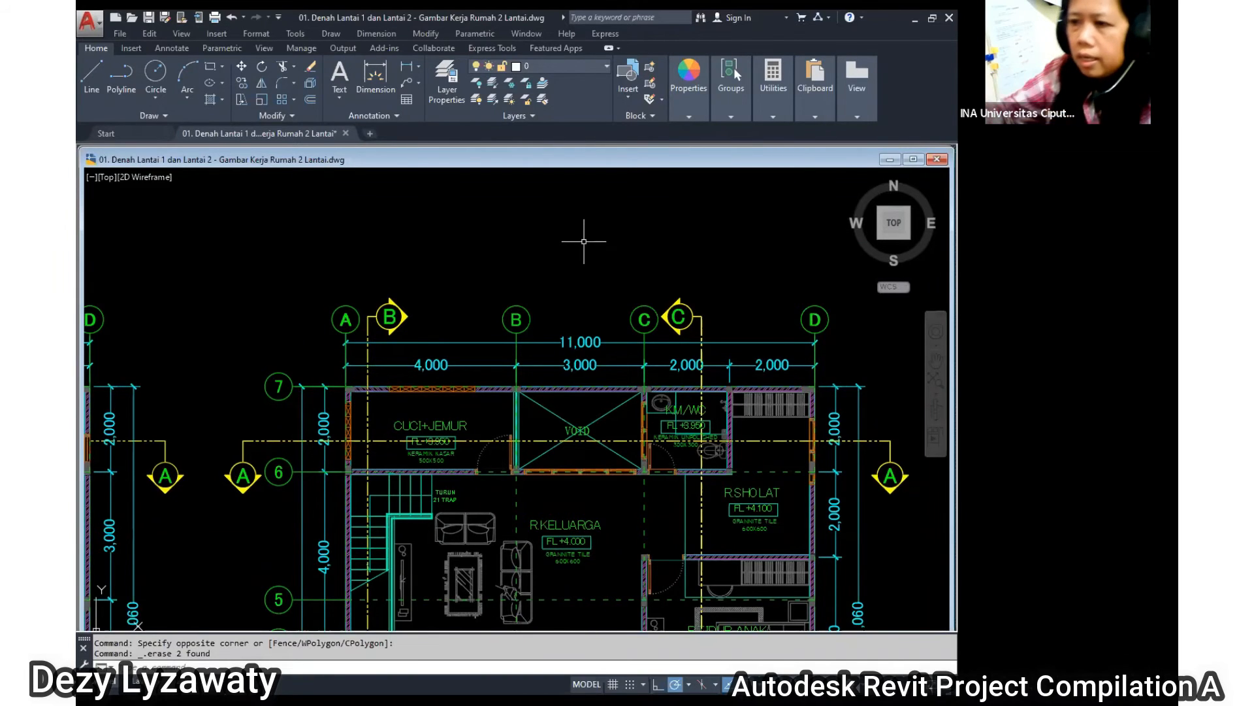
pyautogui.scroll(-4, 559, 349)
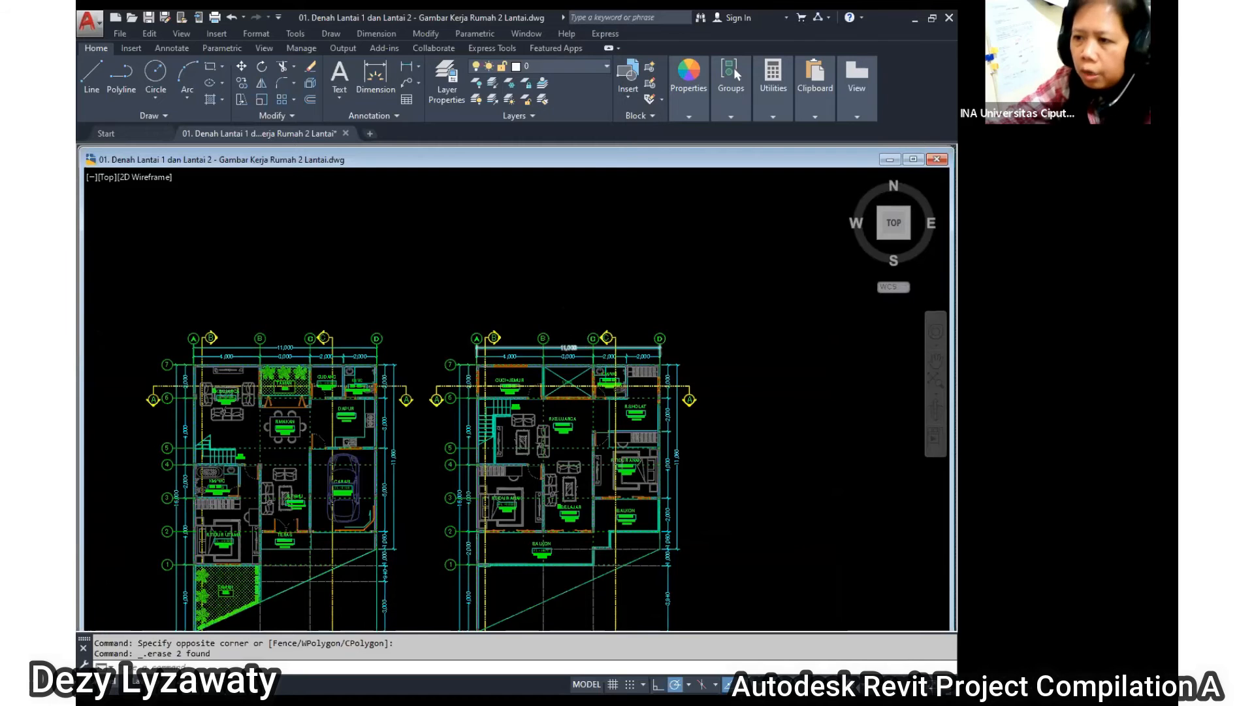
pyautogui.scroll(2, 564, 346)
pyautogui.scroll(6, 567, 347)
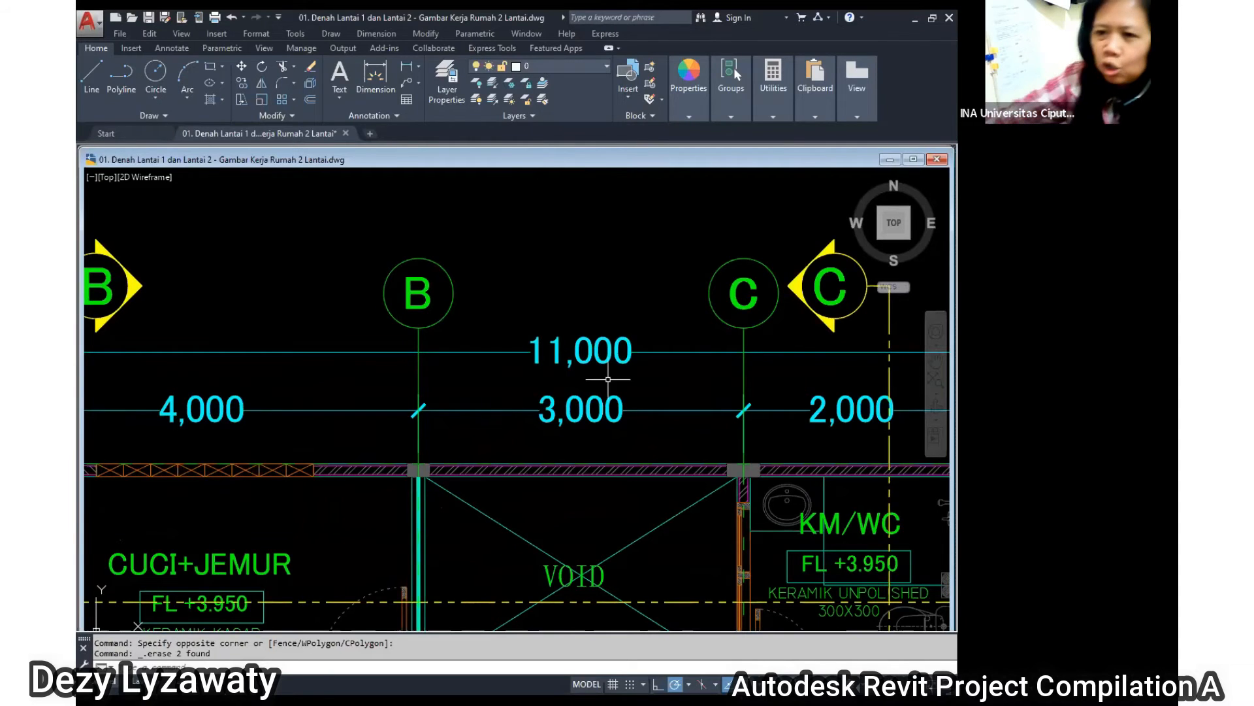
pyautogui.click(621, 307)
pyautogui.click(572, 409)
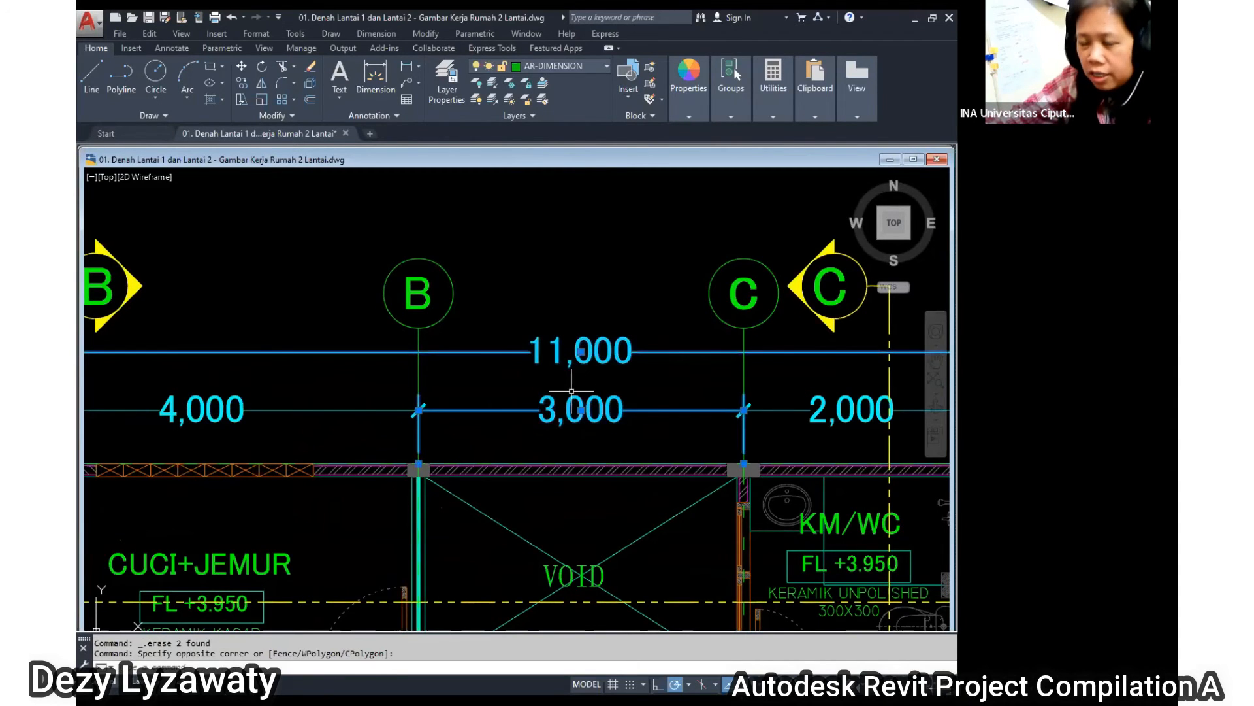
pyautogui.scroll(-5, 572, 391)
pyautogui.scroll(5, 596, 394)
pyautogui.press('Escape')
# Erase the overall dimension and the two dimensions between grids C and D above the Denah Lantai 2 plan.
pyautogui.scroll(-8, 595, 394)
pyautogui.scroll(10, 523, 359)
pyautogui.click(572, 385)
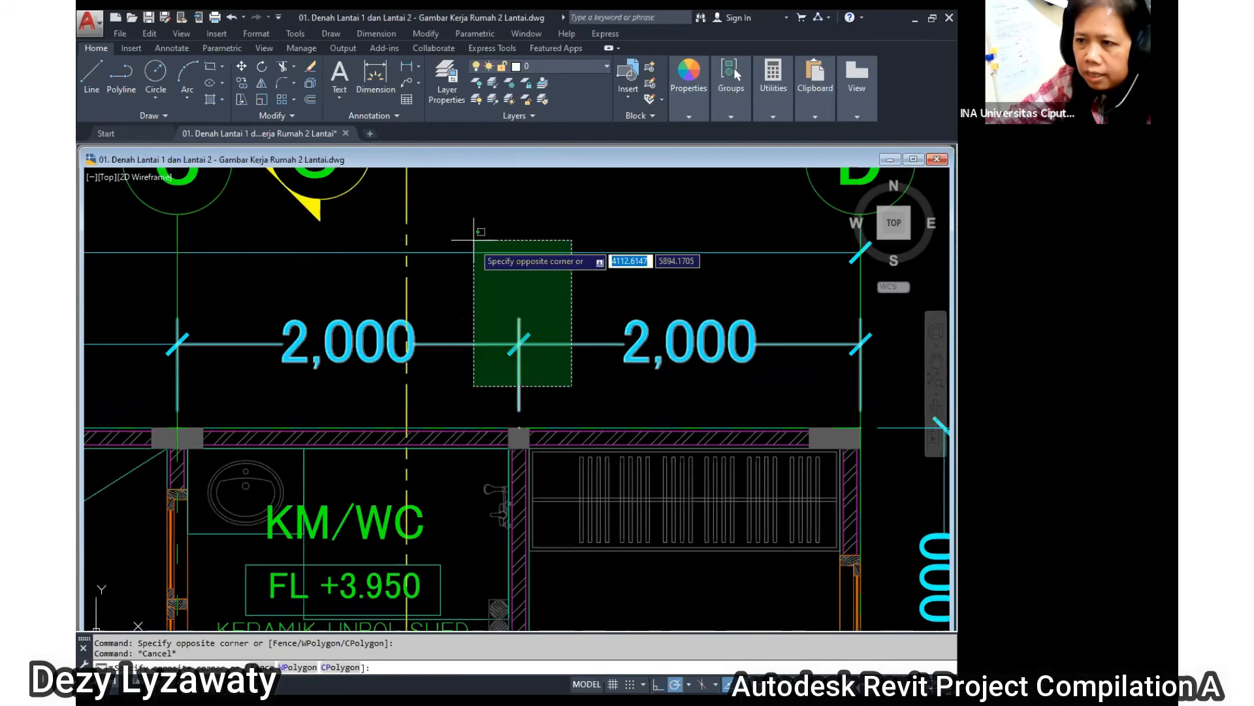
pyautogui.click(474, 239)
pyautogui.scroll(-6, 751, 335)
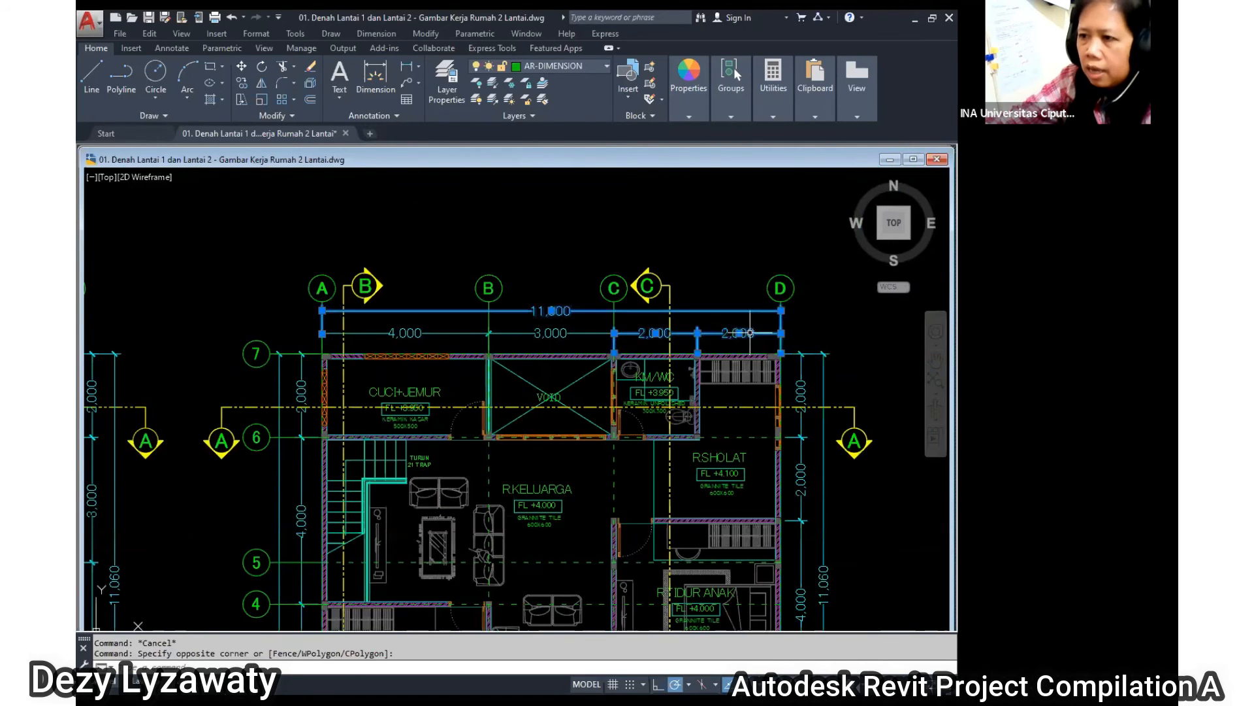
pyautogui.press('Delete')
# Erase the remaining upper dimensions, grid lines with their bubbles and section marks of the Denah Lantai 2 plan.
pyautogui.scroll(-2, 732, 318)
pyautogui.scroll(1, 752, 324)
pyautogui.moveTo(753, 324); pyautogui.dragTo(764, 328, button='middle')
pyautogui.click(804, 339)
pyautogui.click(261, 239)
pyautogui.press('Delete')
# Erase the dimensions along the left side of the Denah Lantai 2 plan and those below it.
pyautogui.moveTo(388, 333)
pyautogui.mouseDown(button='middle')
pyautogui.moveTo(425, 272)
pyautogui.moveTo(520, 210)
pyautogui.mouseUp(button='middle')
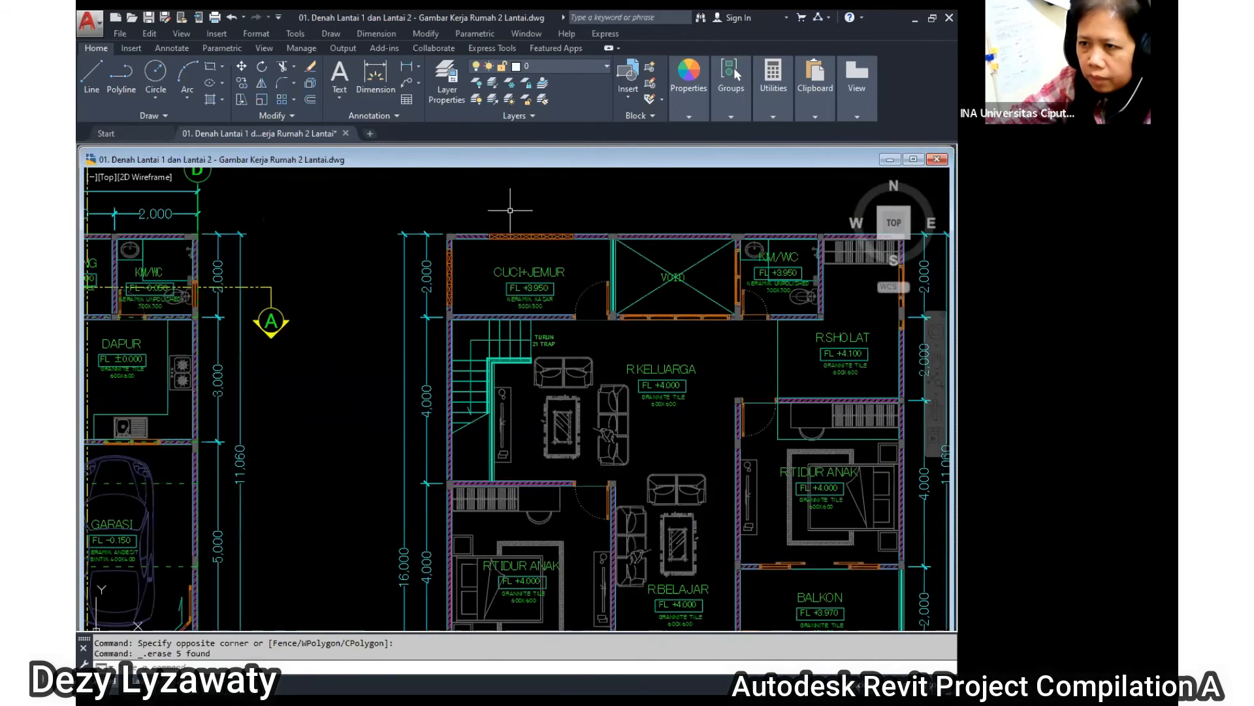
pyautogui.click(428, 215)
pyautogui.scroll(-5, 428, 215)
pyautogui.click(395, 347)
pyautogui.press('Delete')
pyautogui.scroll(2, 621, 516)
pyautogui.click(650, 524)
pyautogui.click(324, 471)
pyautogui.press('Delete')
# Erase the dimensions along the right side of the Denah Lantai 2 plan.
pyautogui.scroll(-4, 672, 336)
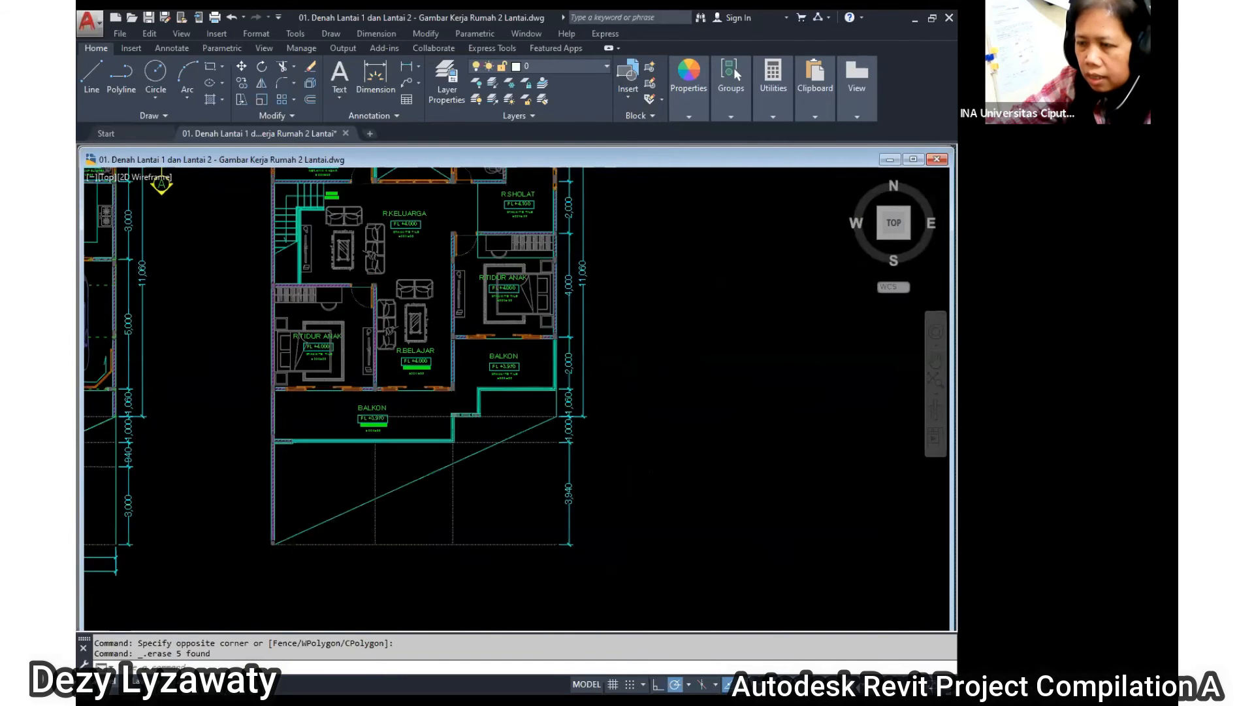
pyautogui.click(675, 530)
pyautogui.click(570, 324)
pyautogui.press('Delete')
# Erase the dimensions along the right side and above the Denah Lantai 1 plan, with the upper grid bubbles and section marks.
pyautogui.moveTo(434, 385); pyautogui.dragTo(569, 363, button='middle')
pyautogui.scroll(1, 539, 436)
pyautogui.click(609, 565)
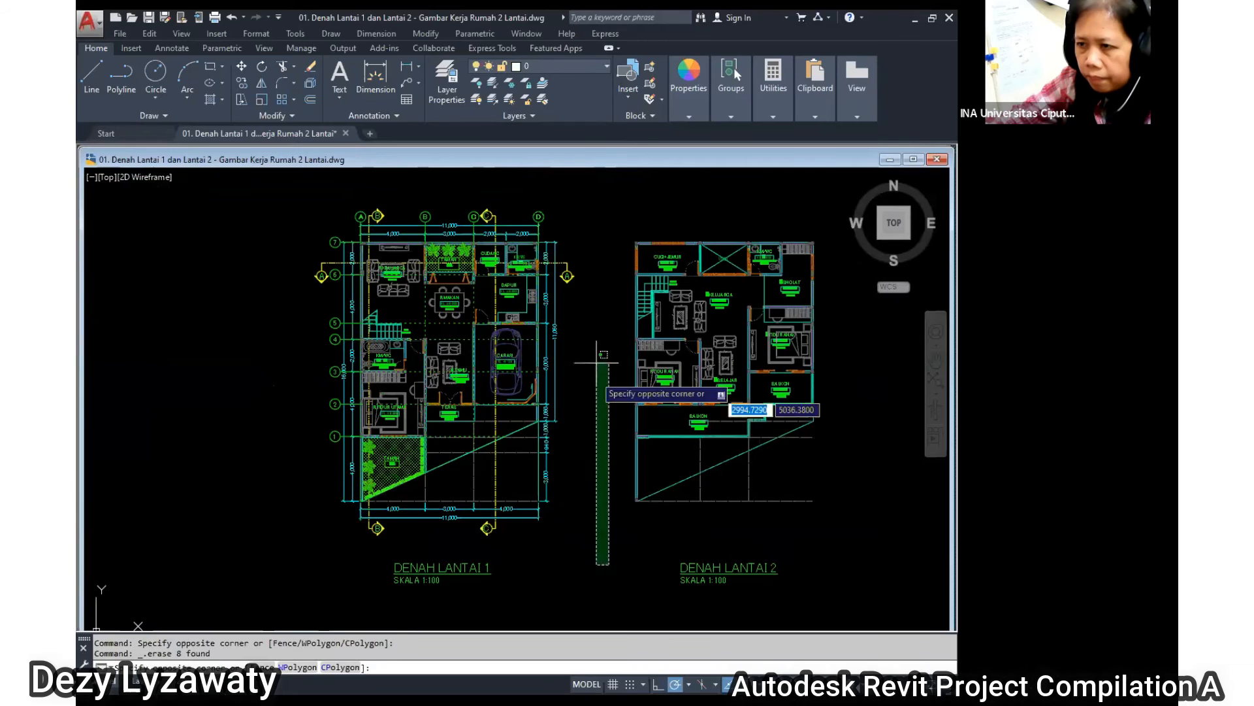
pyautogui.click(546, 224)
pyautogui.press('Delete')
pyautogui.click(568, 189)
pyautogui.click(343, 232)
pyautogui.press('Delete')
# Erase the remaining grids, dimensions and section marks on the left side of and below the Denah Lantai 1 plan.
pyautogui.click(349, 220)
pyautogui.click(314, 410)
pyautogui.press('Delete')
pyautogui.click(547, 551)
pyautogui.click(344, 503)
pyautogui.press('Delete')
pyautogui.click(366, 512)
pyautogui.click(309, 210)
pyautogui.press('Delete')
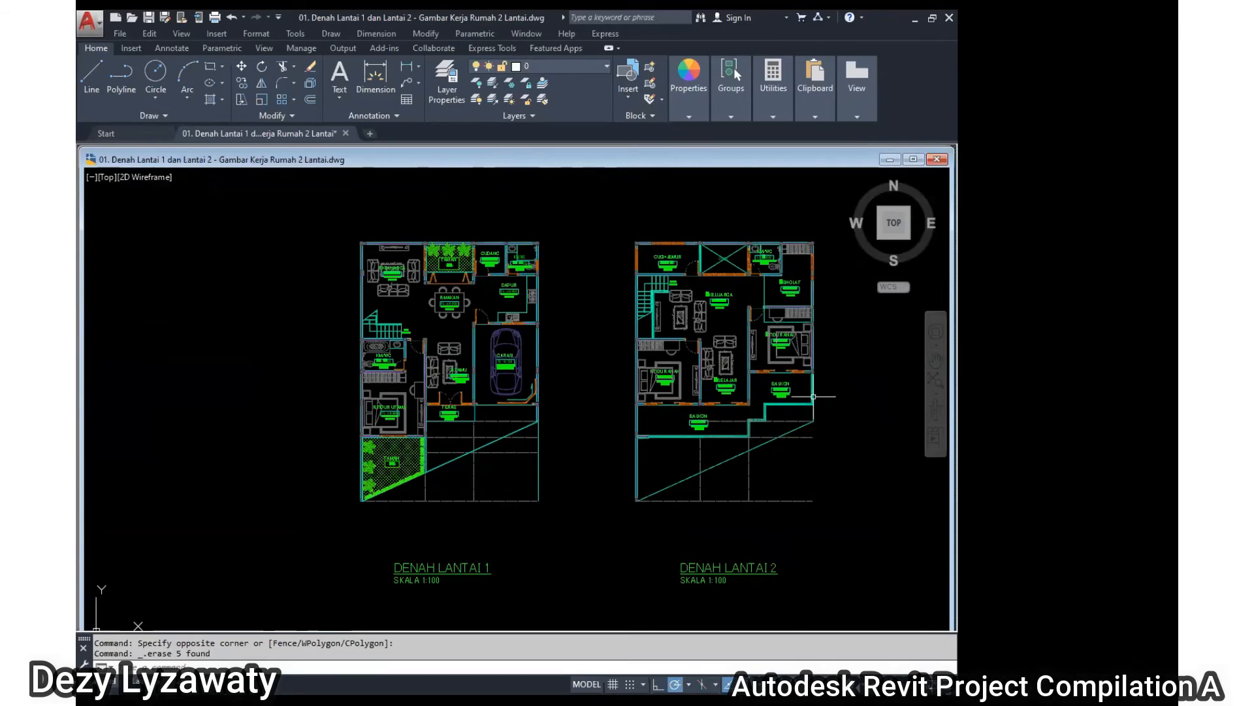
# Open the Standard dimension style for modification and set its overall scale to 100.
pyautogui.scroll(4, 814, 395)
pyautogui.scroll(-6, 846, 395)
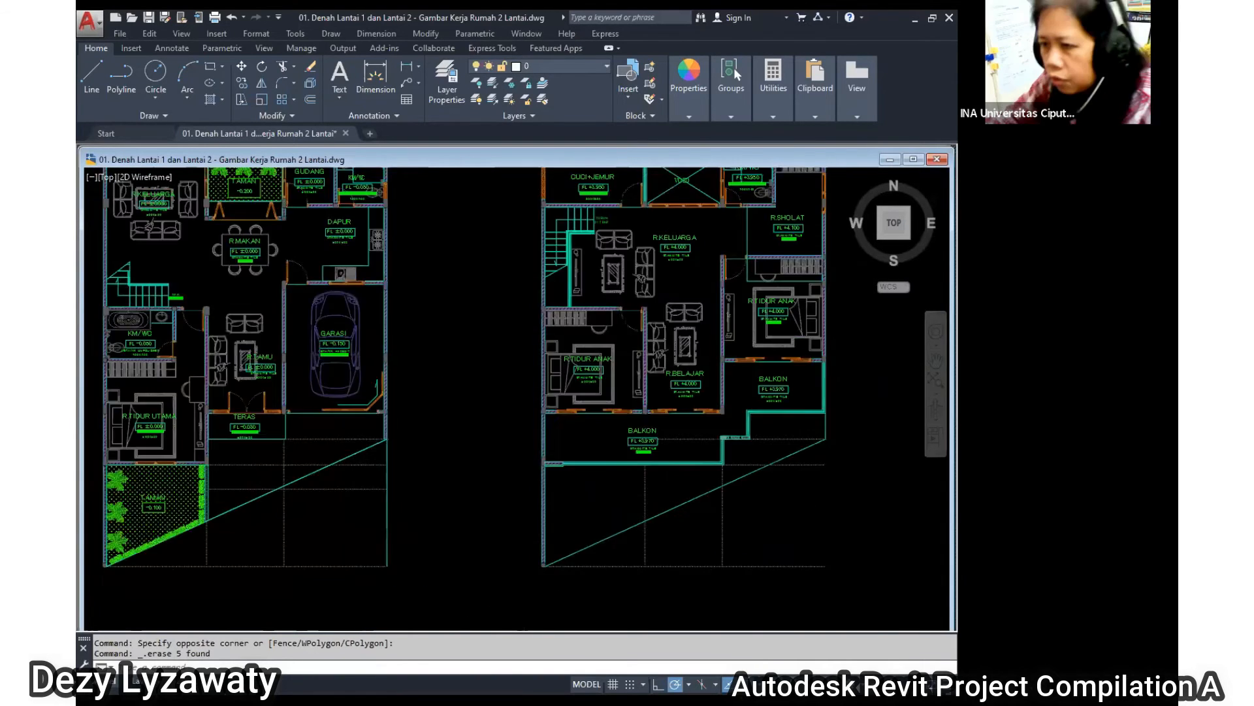
pyautogui.scroll(2, 845, 420)
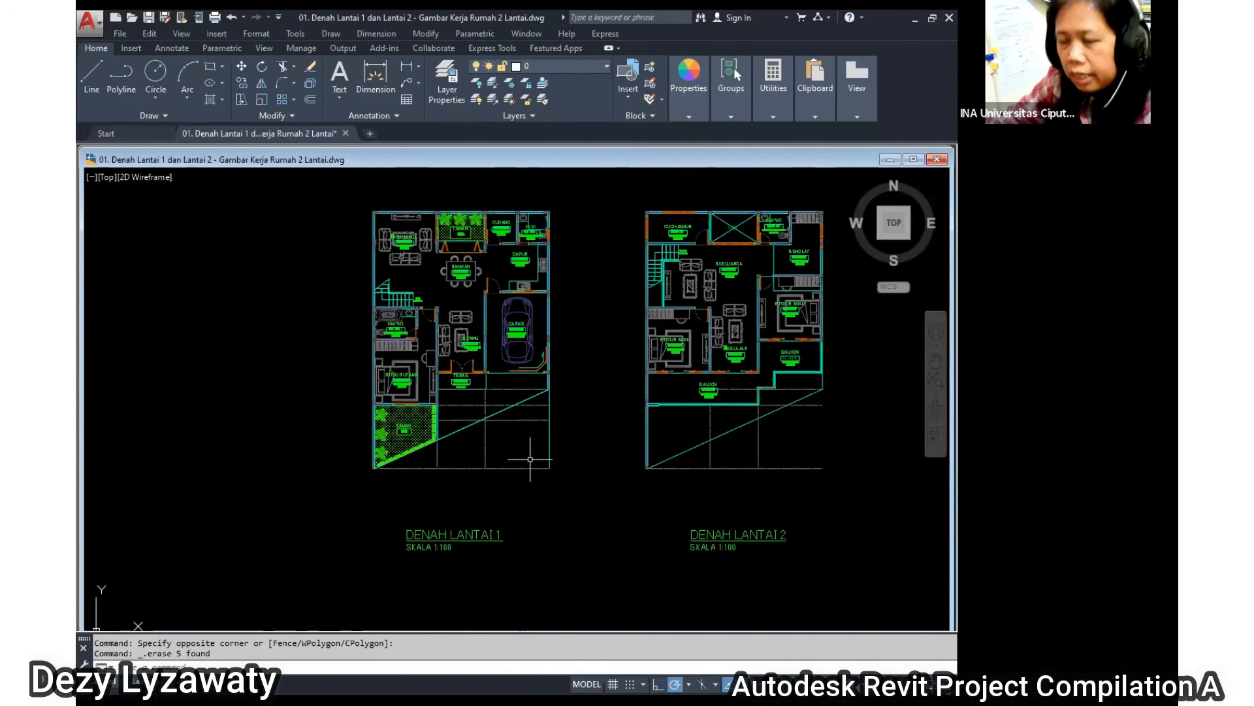
pyautogui.click(364, 32)
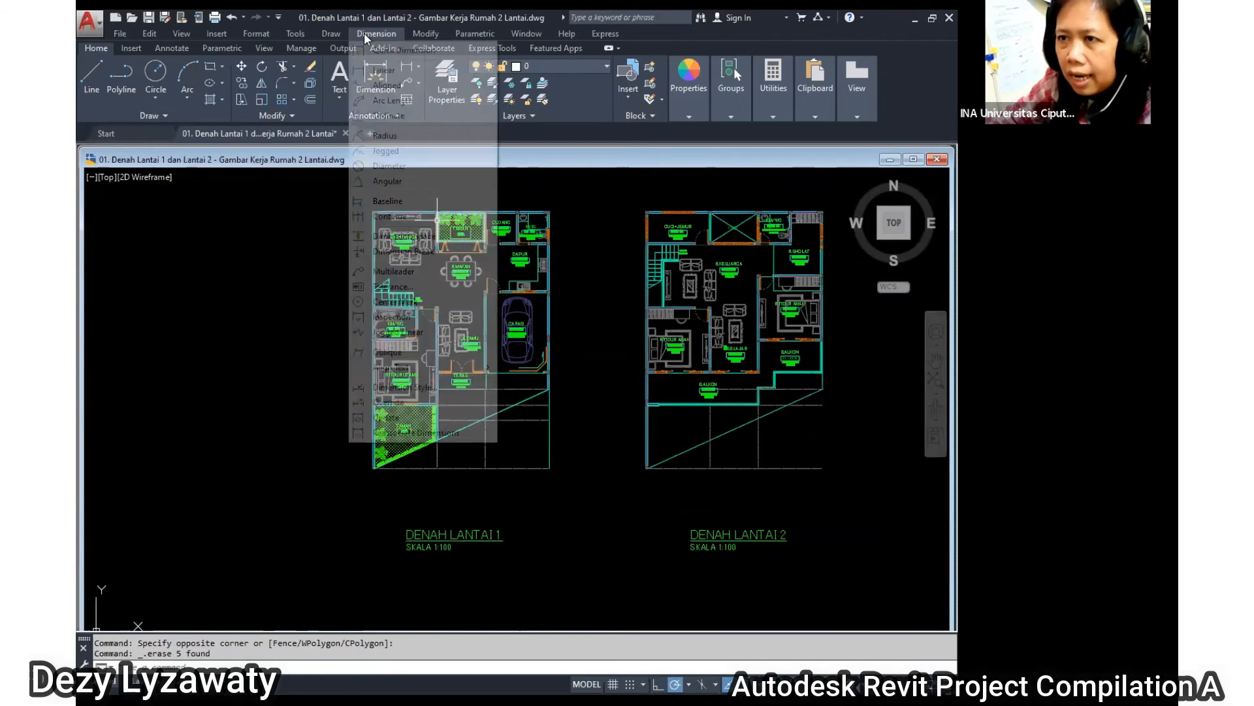
pyautogui.click(471, 390)
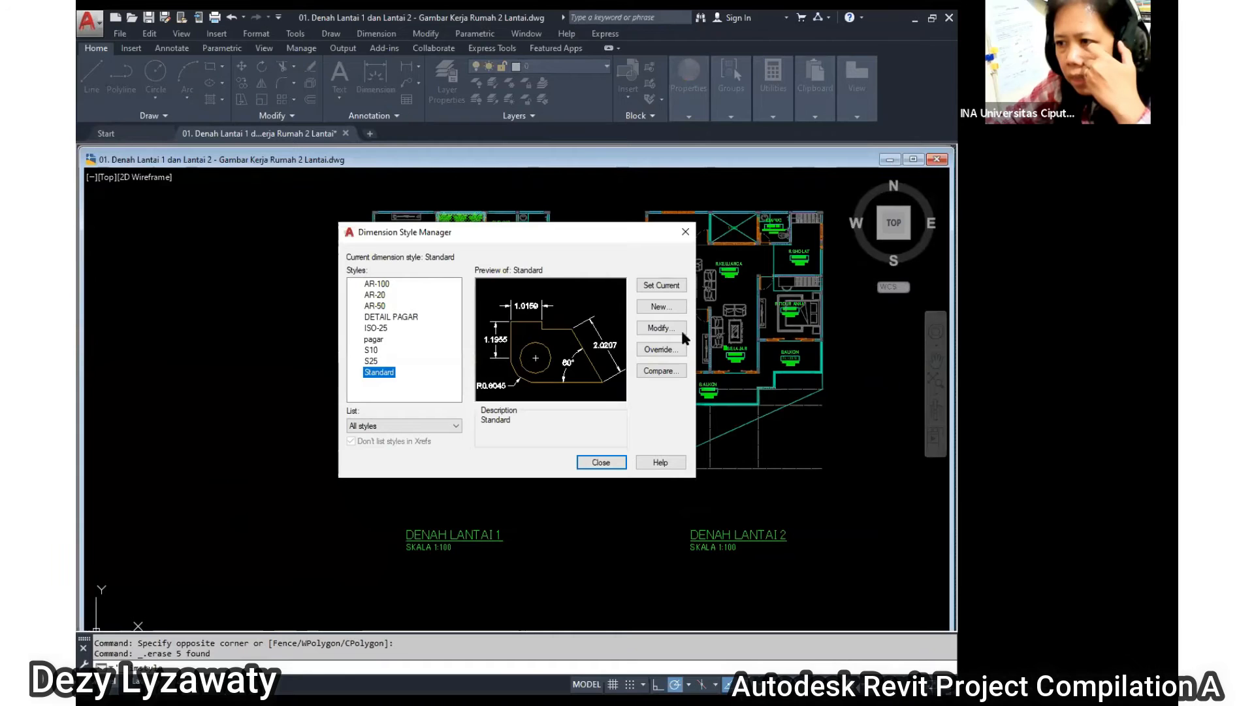
pyautogui.click(678, 331)
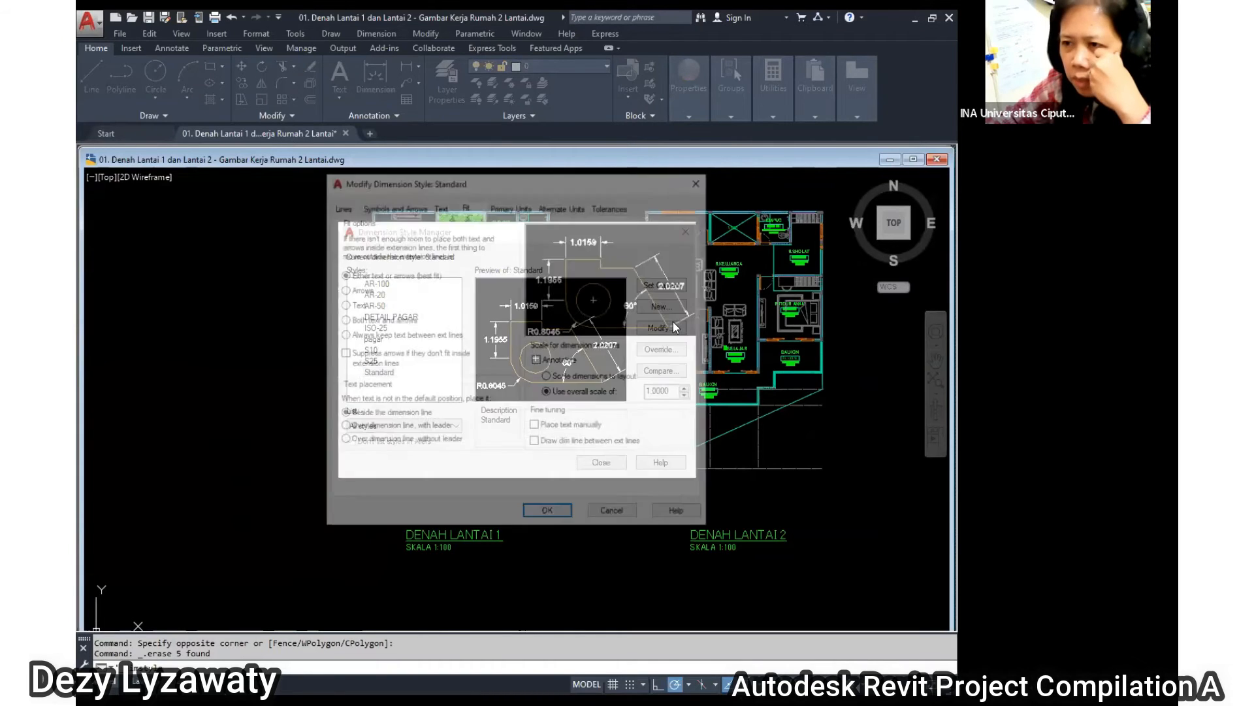
pyautogui.moveTo(680, 395); pyautogui.dragTo(561, 385)
pyautogui.write('1')
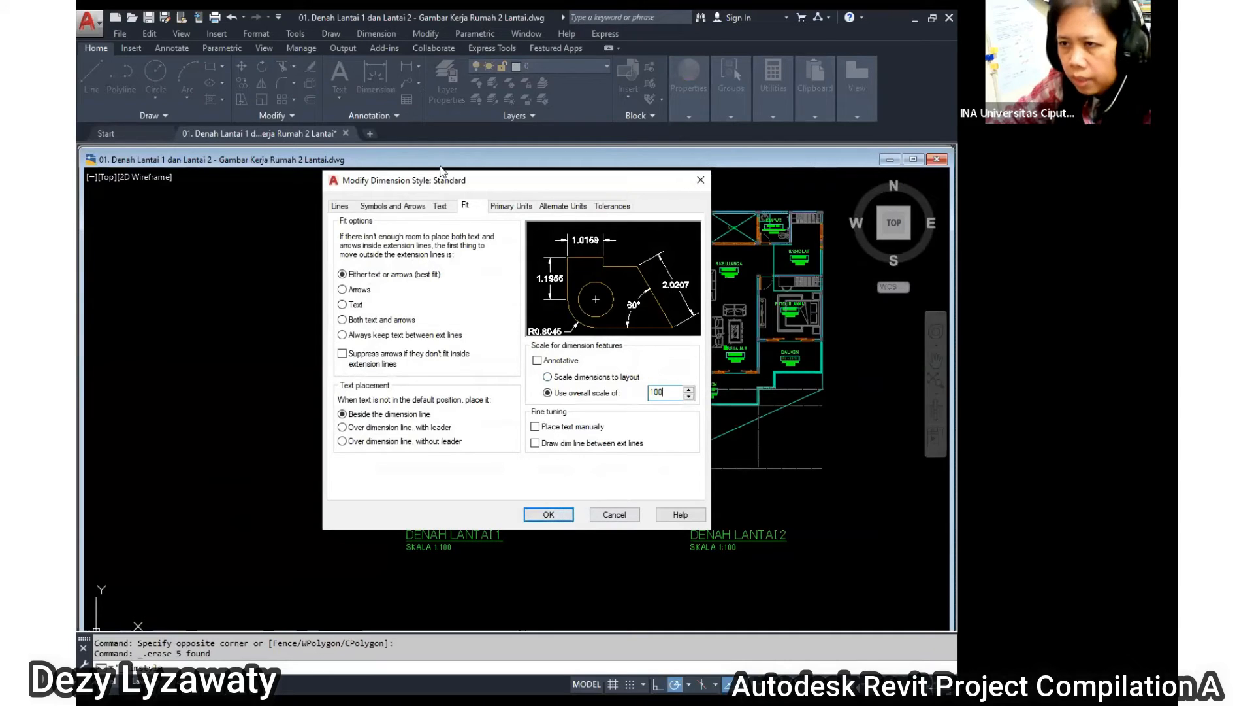
# Set the Standard dimension style's text height to 2 and save the style.
pyautogui.click(439, 207)
pyautogui.doubleClick(497, 306)
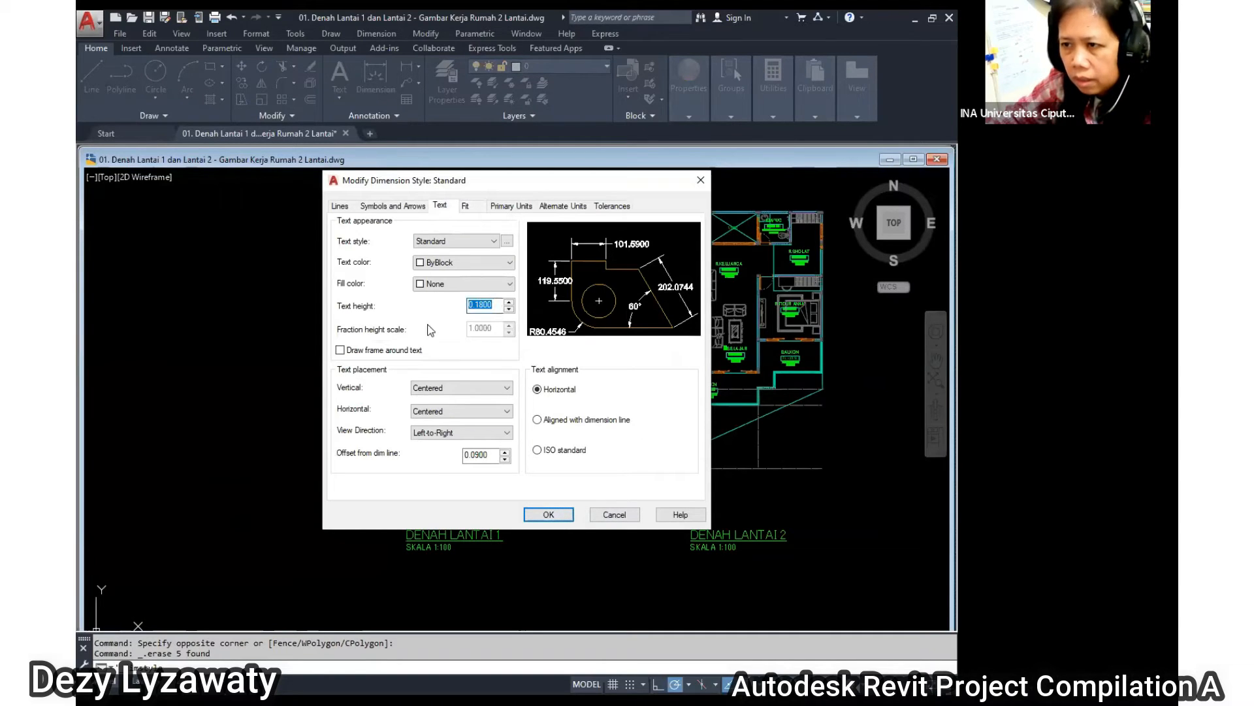
pyautogui.write('2')
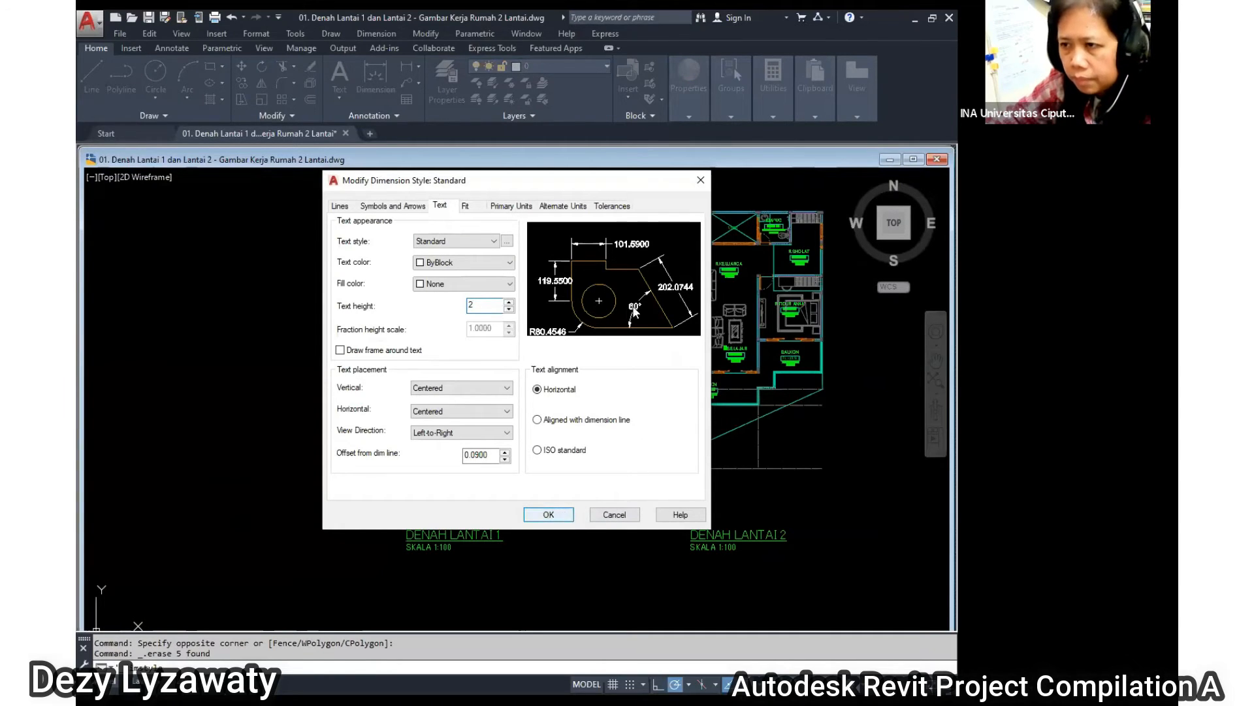
pyautogui.press('Return')
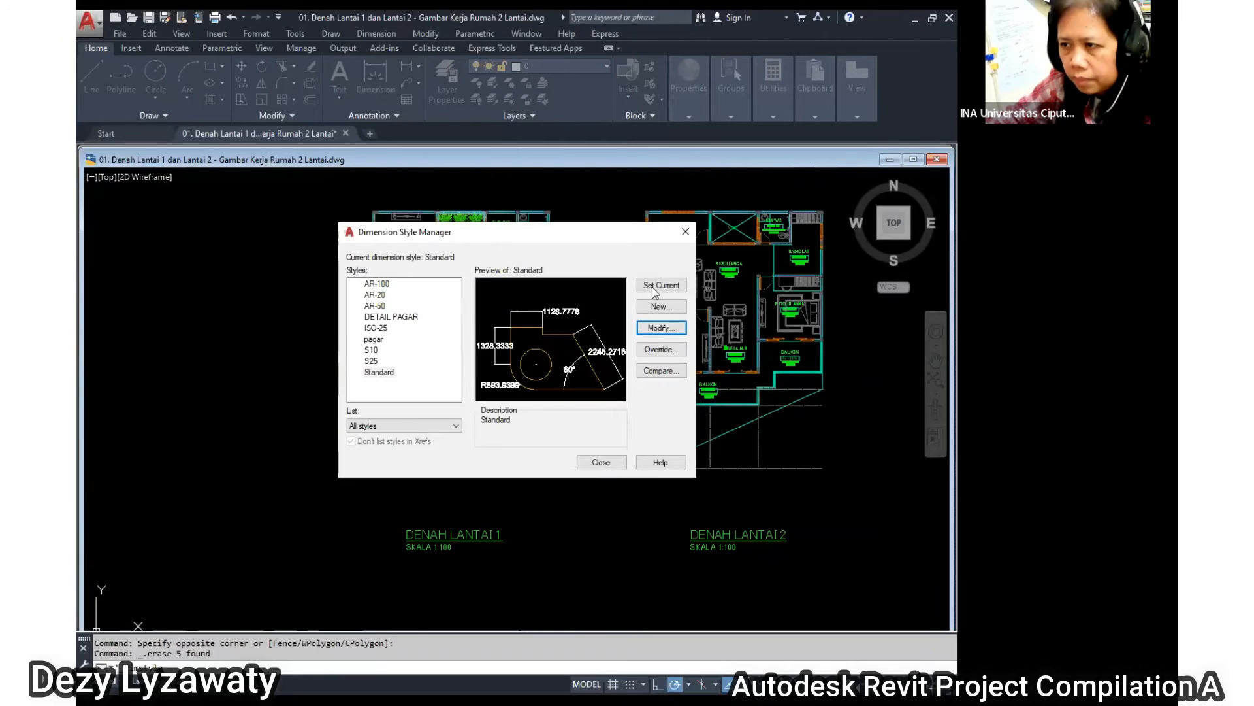
pyautogui.click(609, 461)
# Add a linear dimension across the full width of the Denah Lantai 1 plan, placed above its upper wall.
pyautogui.scroll(2, 437, 197)
pyautogui.click(370, 34)
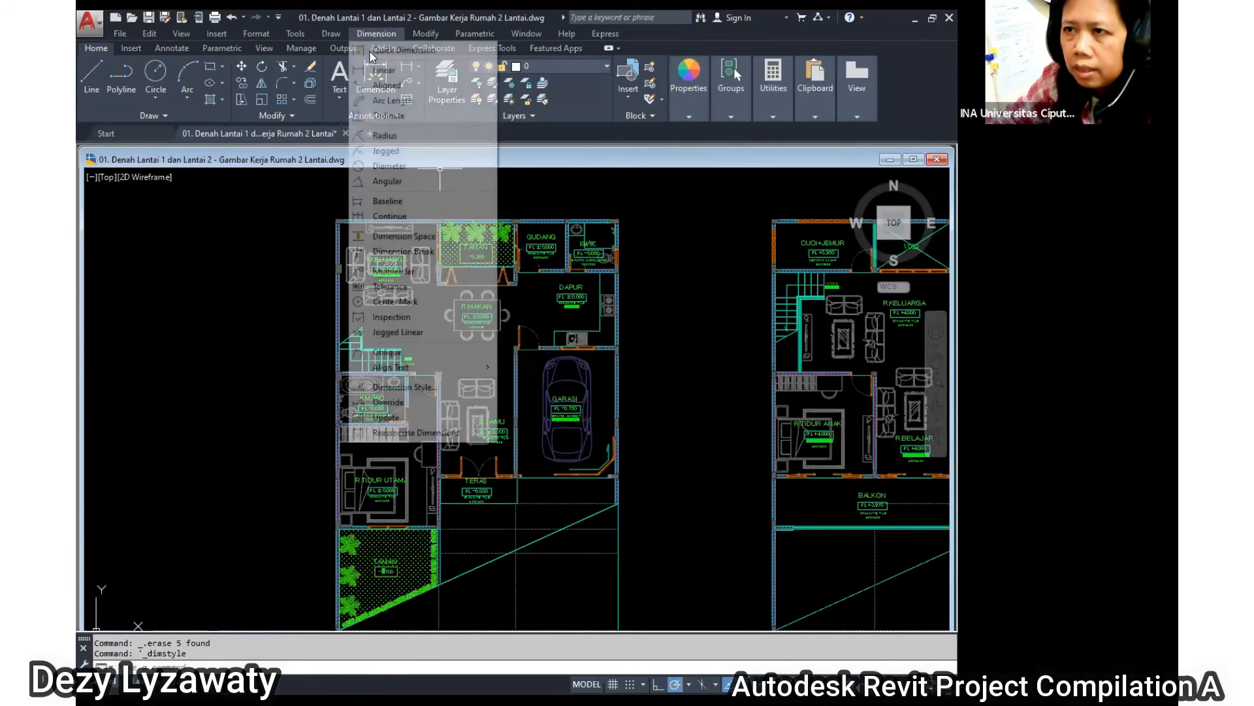
pyautogui.click(376, 70)
pyautogui.scroll(5, 329, 201)
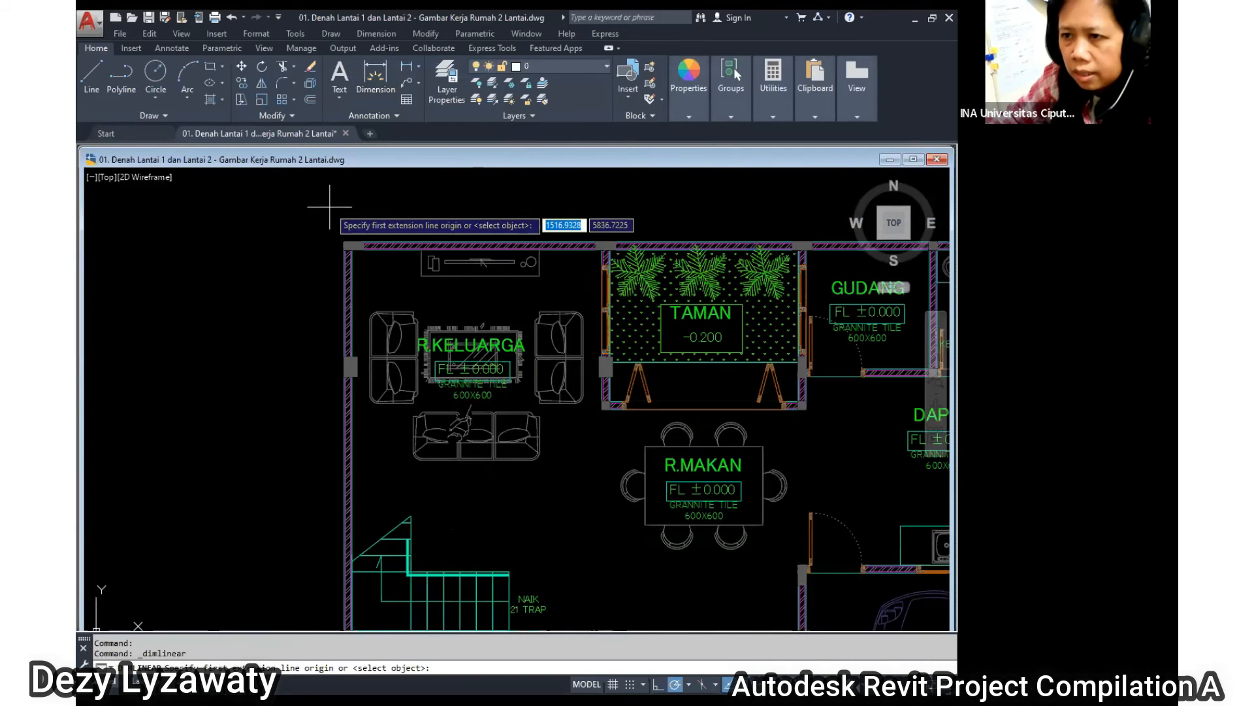
pyautogui.click(375, 310)
pyautogui.scroll(-1, 211, 240)
pyautogui.scroll(-5, 210, 241)
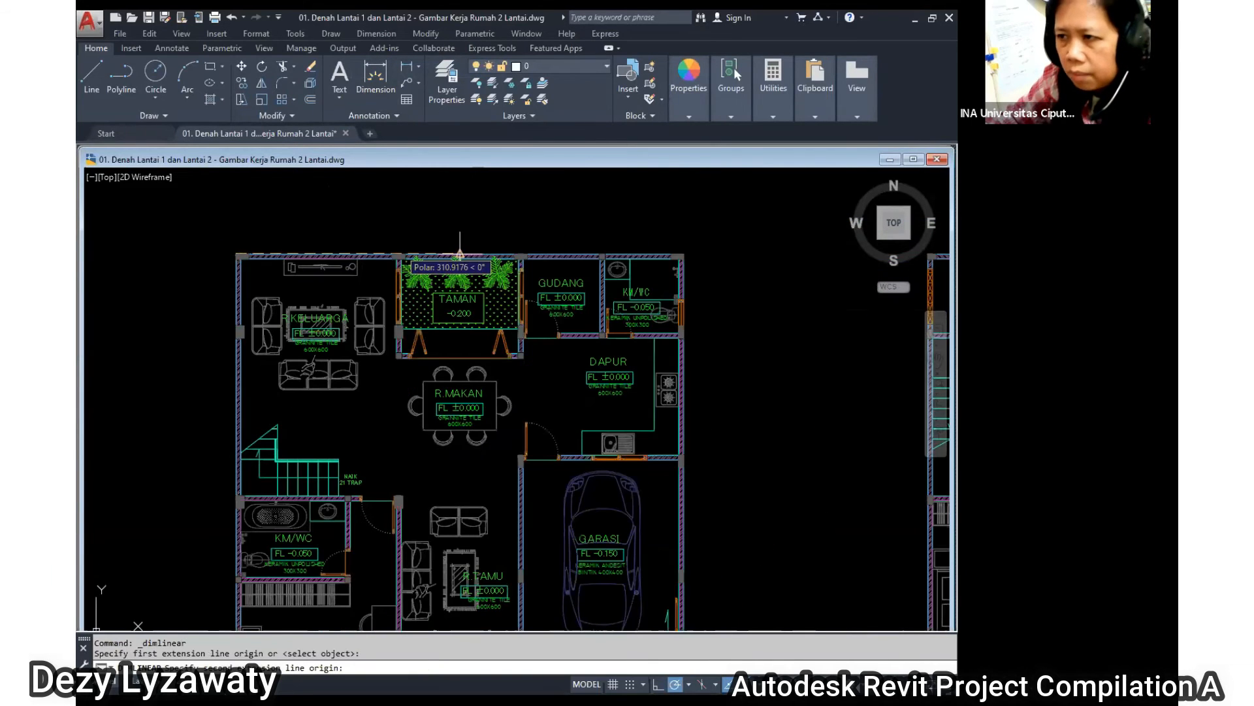
pyautogui.click(681, 254)
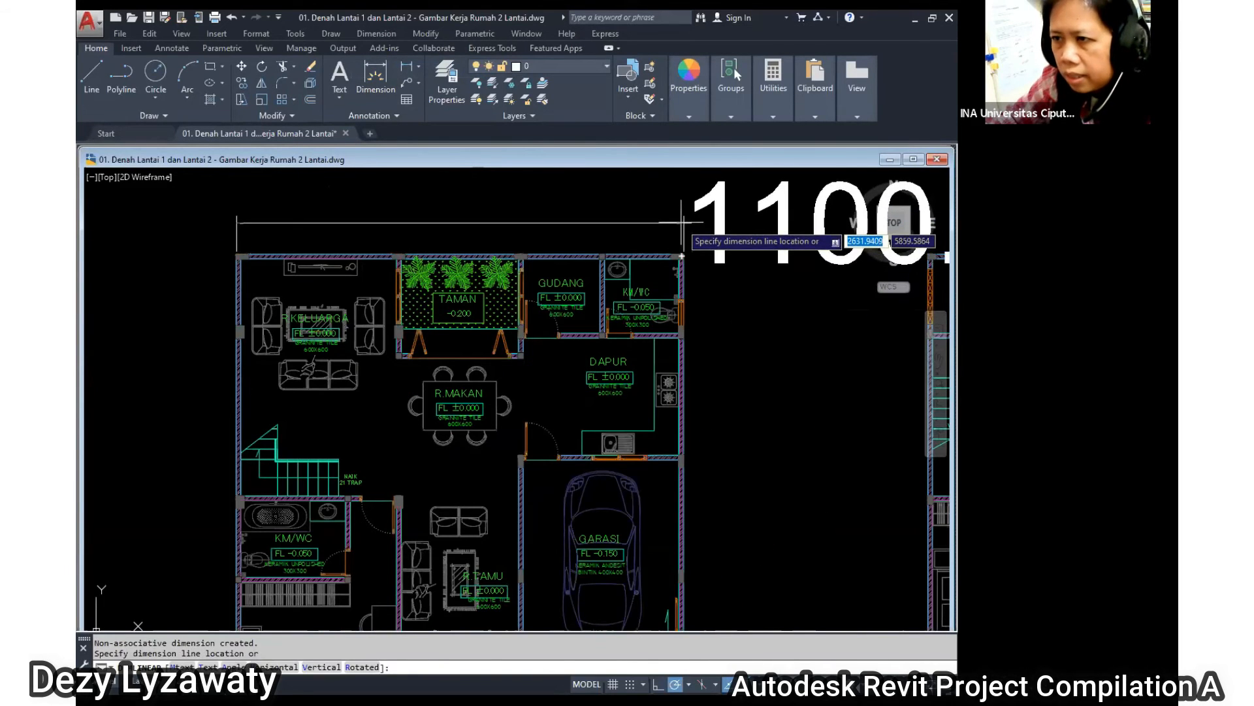
pyautogui.scroll(-10, 681, 218)
pyautogui.scroll(5, 685, 206)
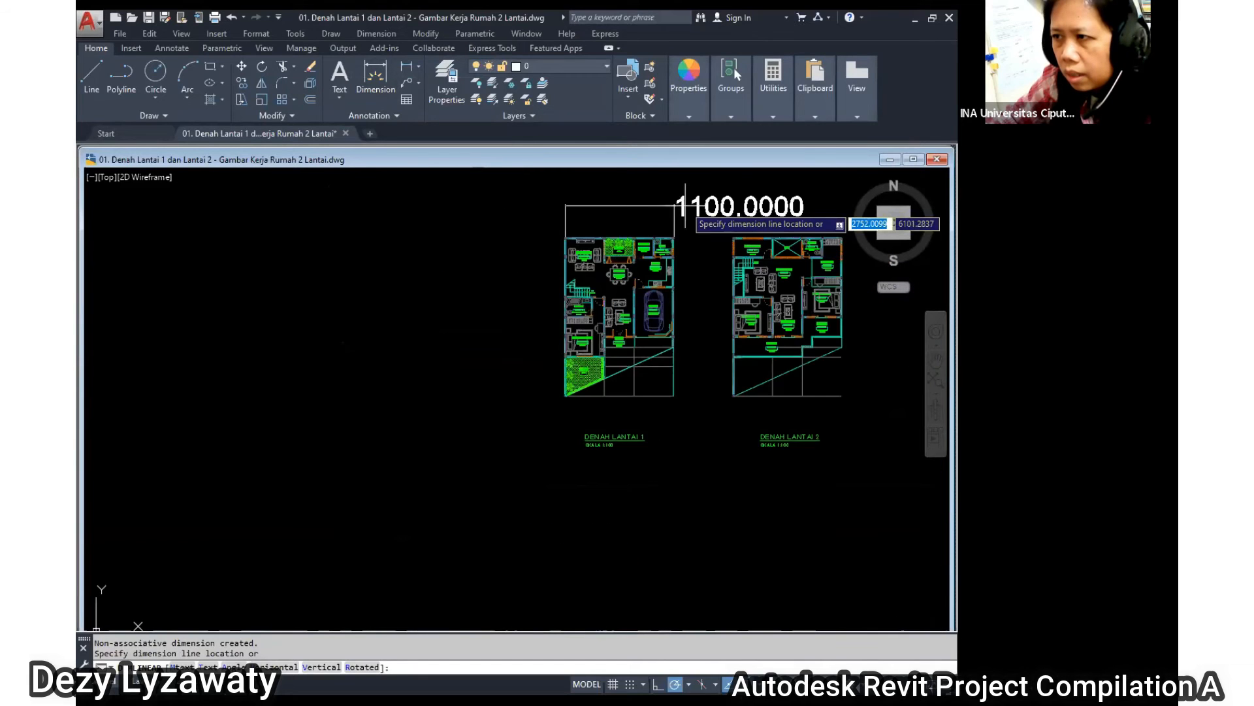
pyautogui.click(684, 205)
# Select the overall dimension above the Denah Lantai 1 plan and examine its value and text size.
pyautogui.scroll(8, 697, 203)
pyautogui.click(709, 201)
pyautogui.click(654, 216)
pyautogui.moveTo(659, 225); pyautogui.dragTo(509, 234, button='middle')
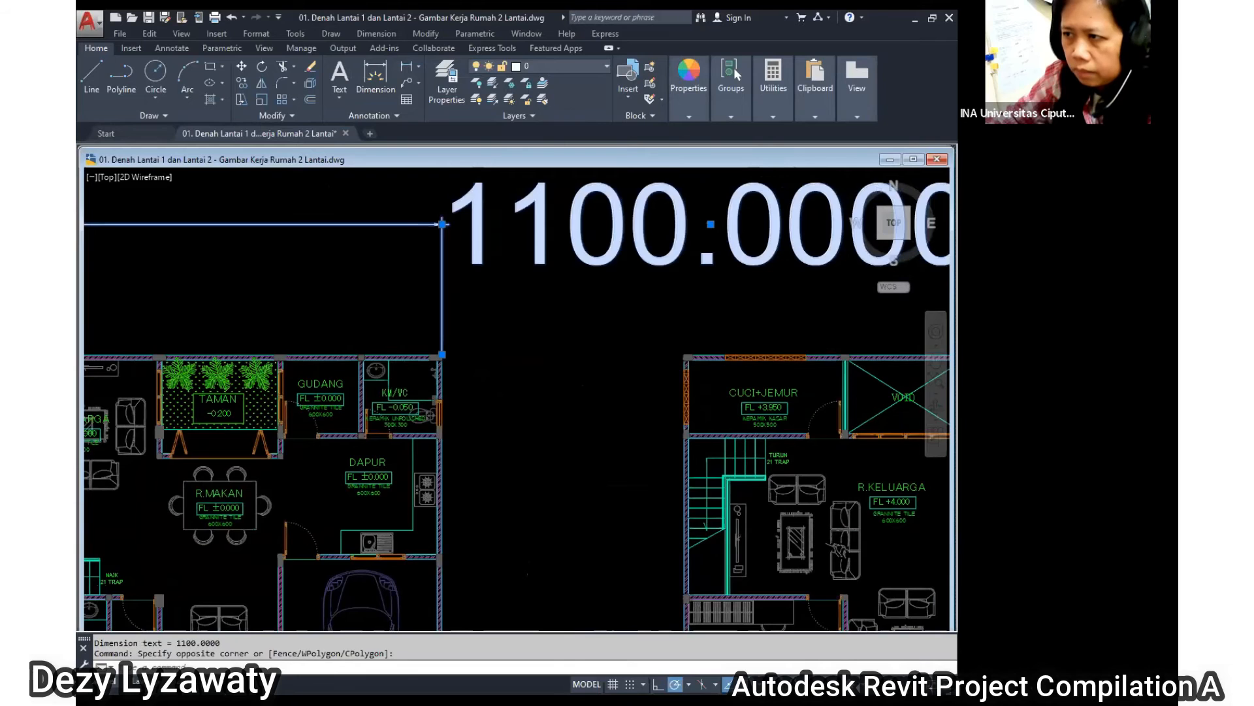
pyautogui.scroll(-4, 701, 221)
pyautogui.scroll(2, 725, 223)
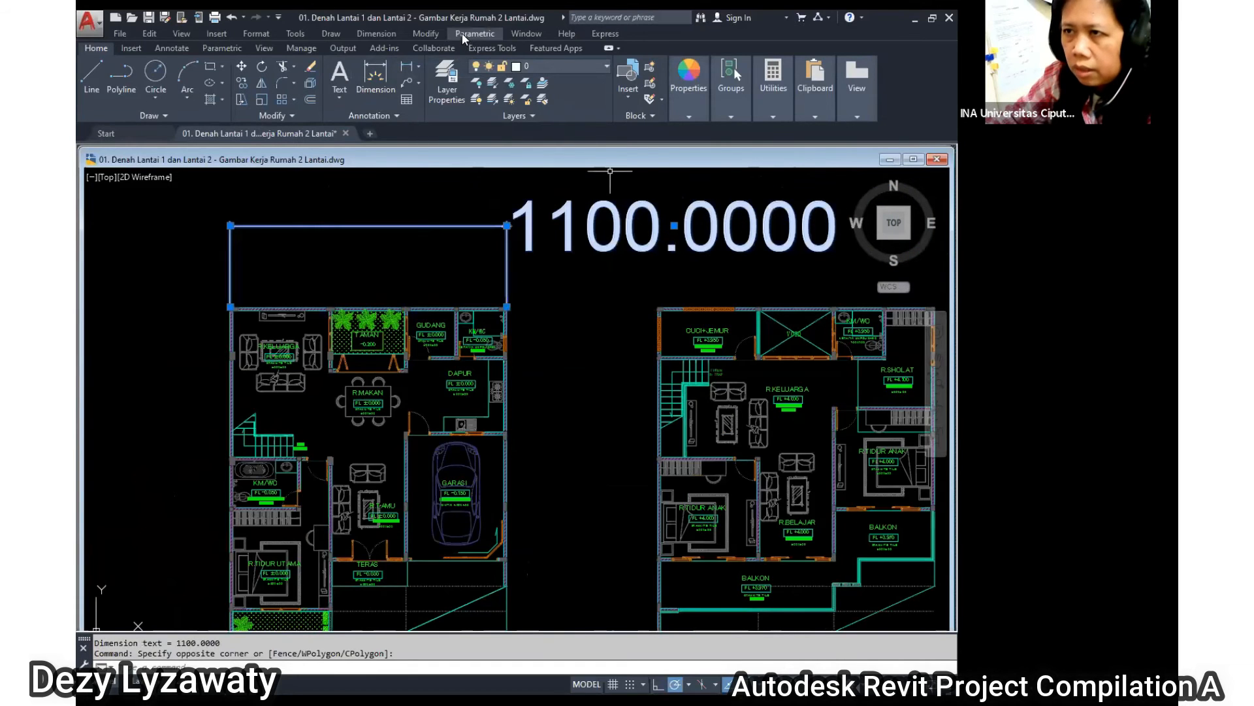
# Reopen the Standard dimension style, review its overall scale and suppress trailing zeros for linear dimensions.
pyautogui.click(377, 32)
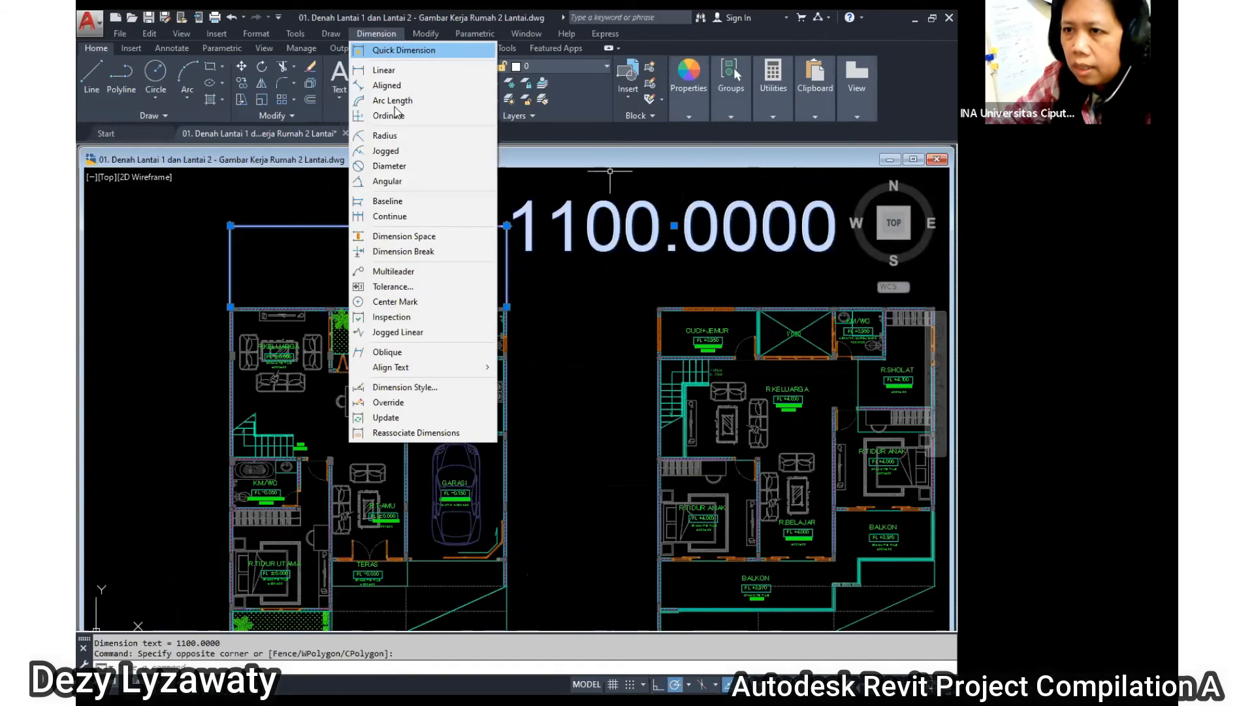
pyautogui.click(433, 386)
pyautogui.click(673, 329)
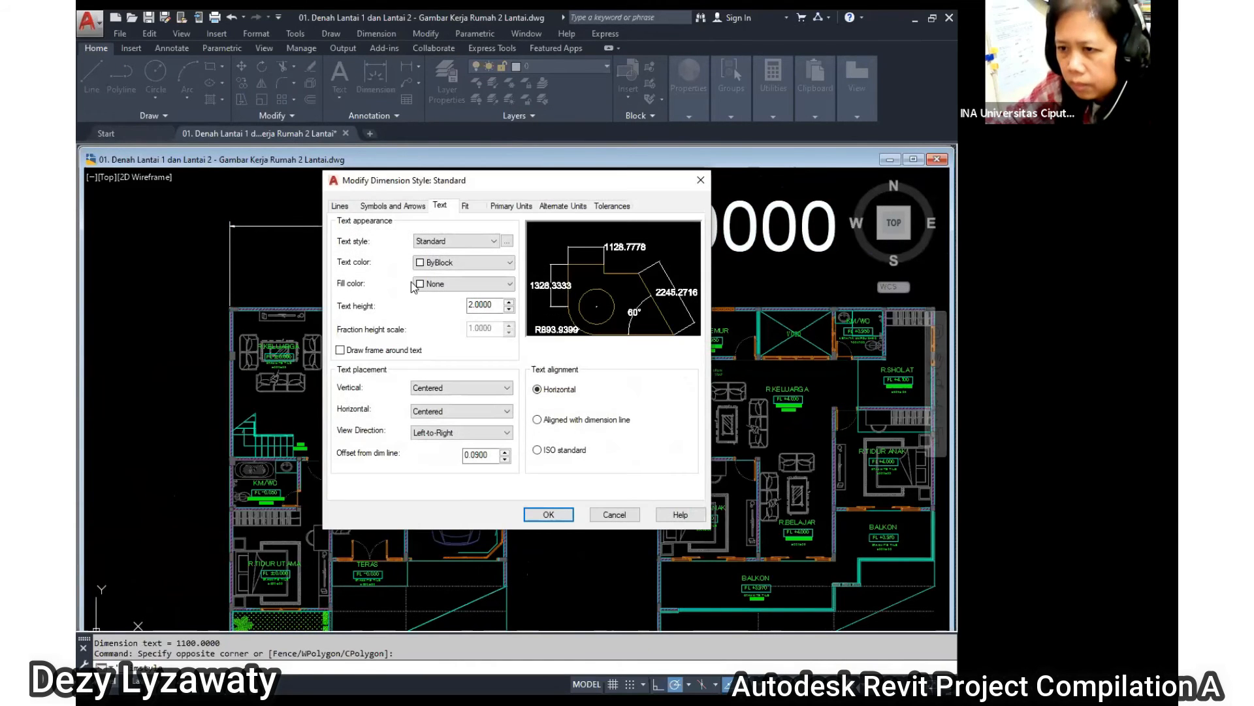
pyautogui.click(466, 205)
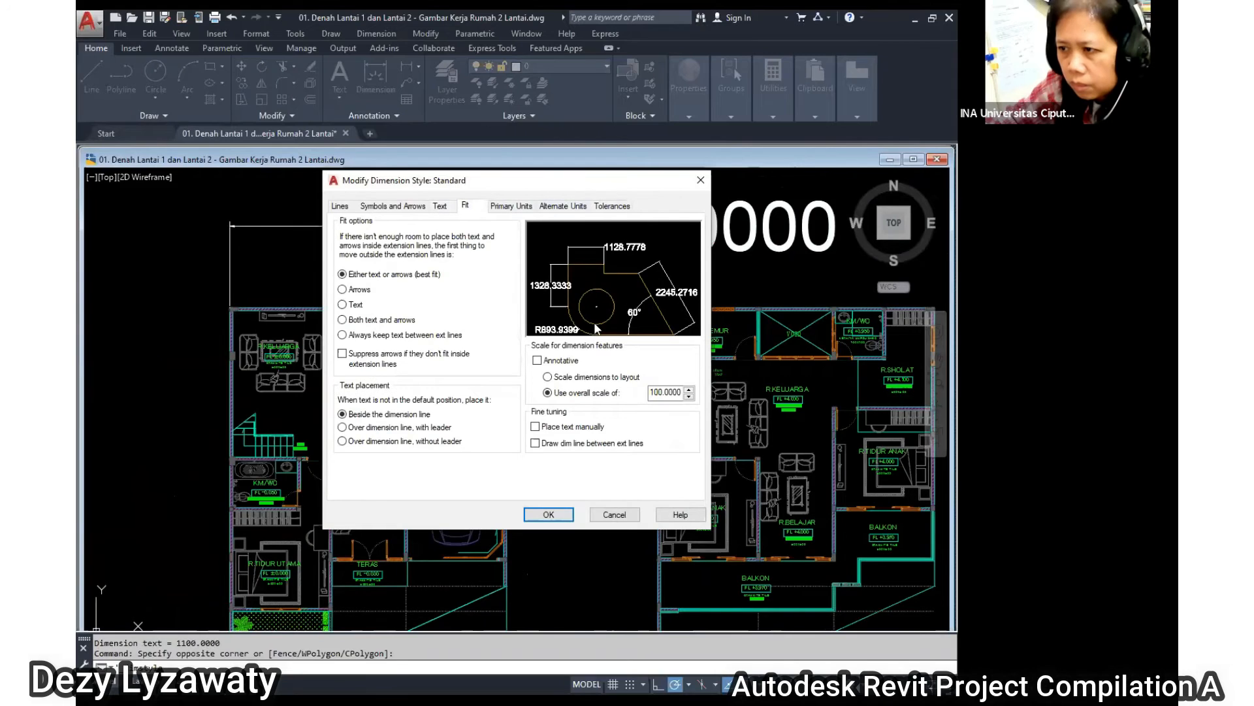
pyautogui.moveTo(659, 391); pyautogui.dragTo(712, 399)
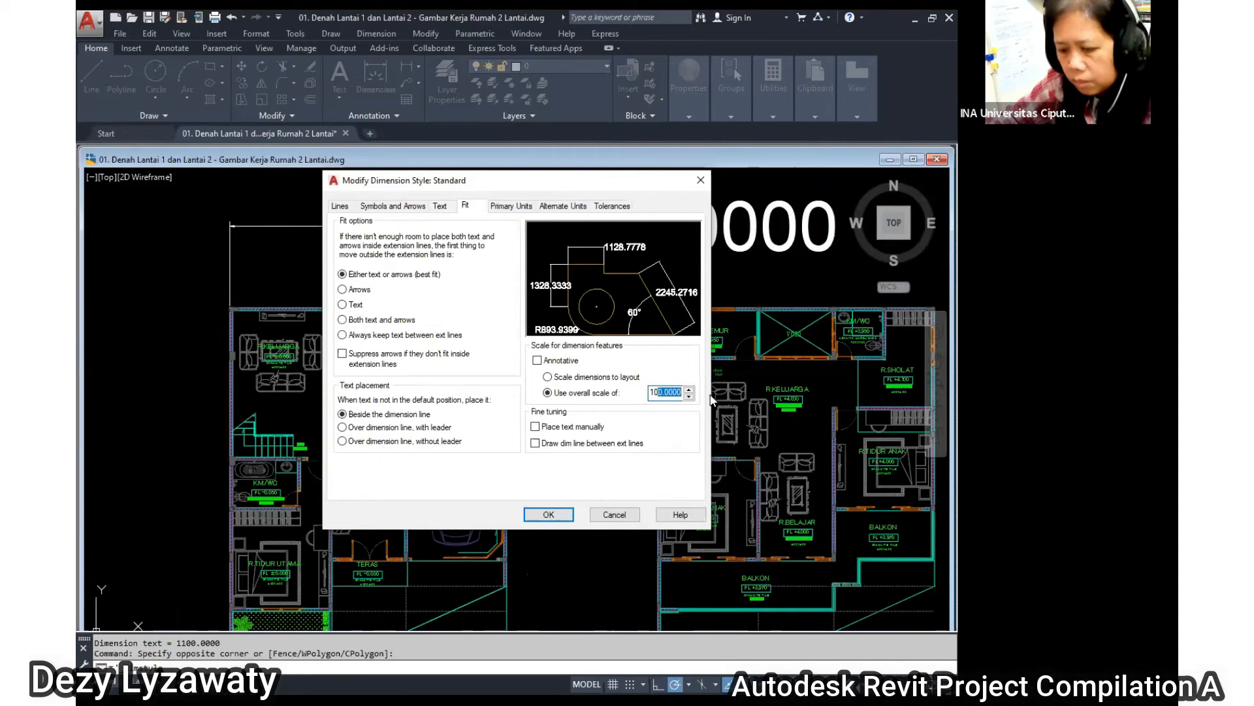
pyautogui.click(511, 205)
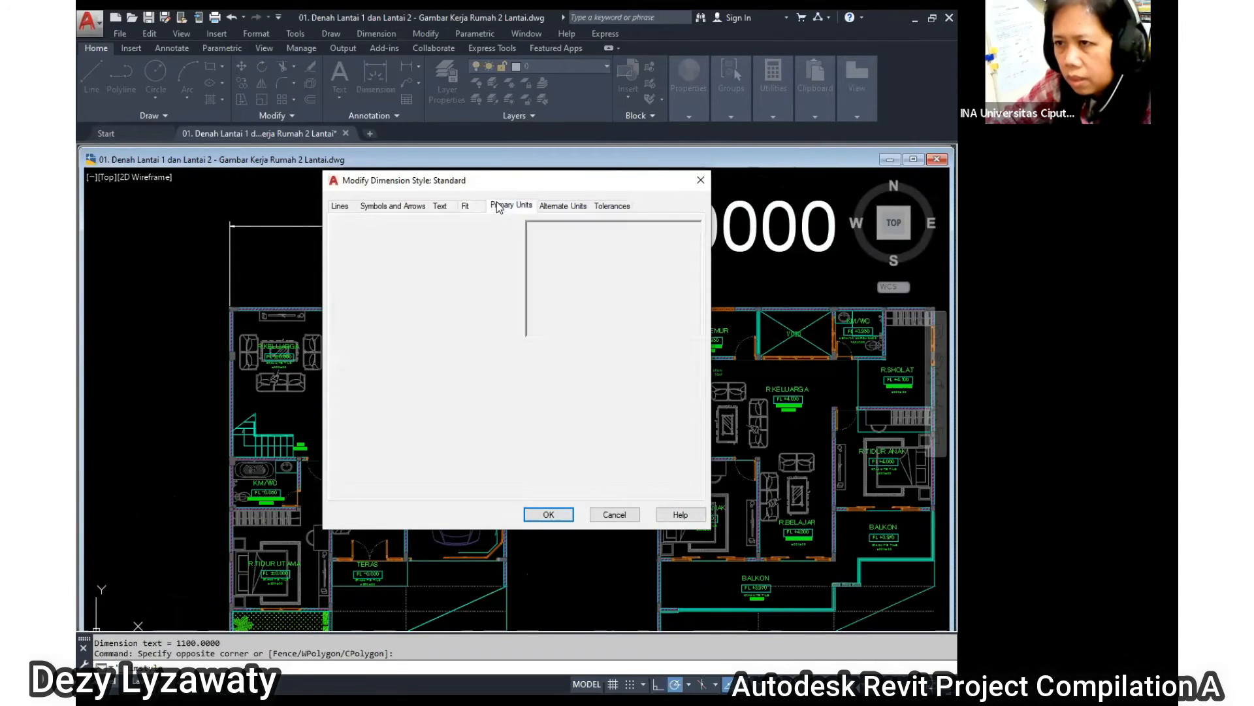
pyautogui.click(452, 424)
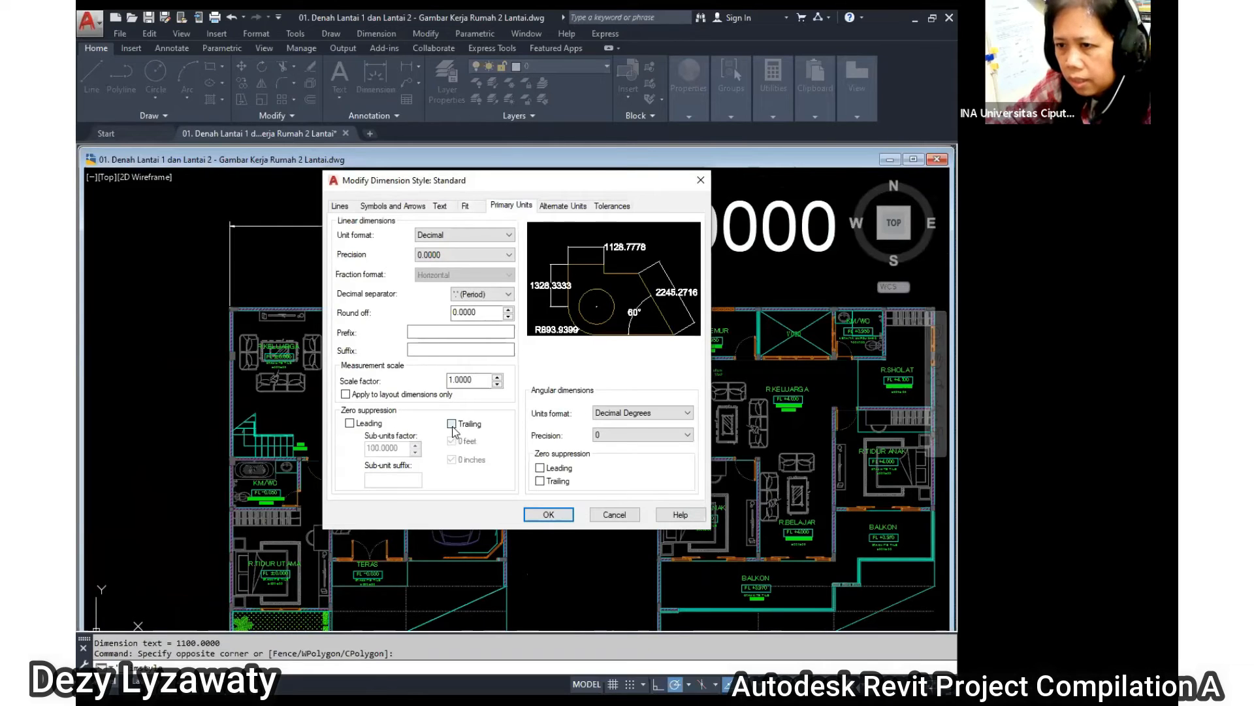
# Review the Standard text style used for the dimension text and save the modified dimension style.
pyautogui.click(439, 207)
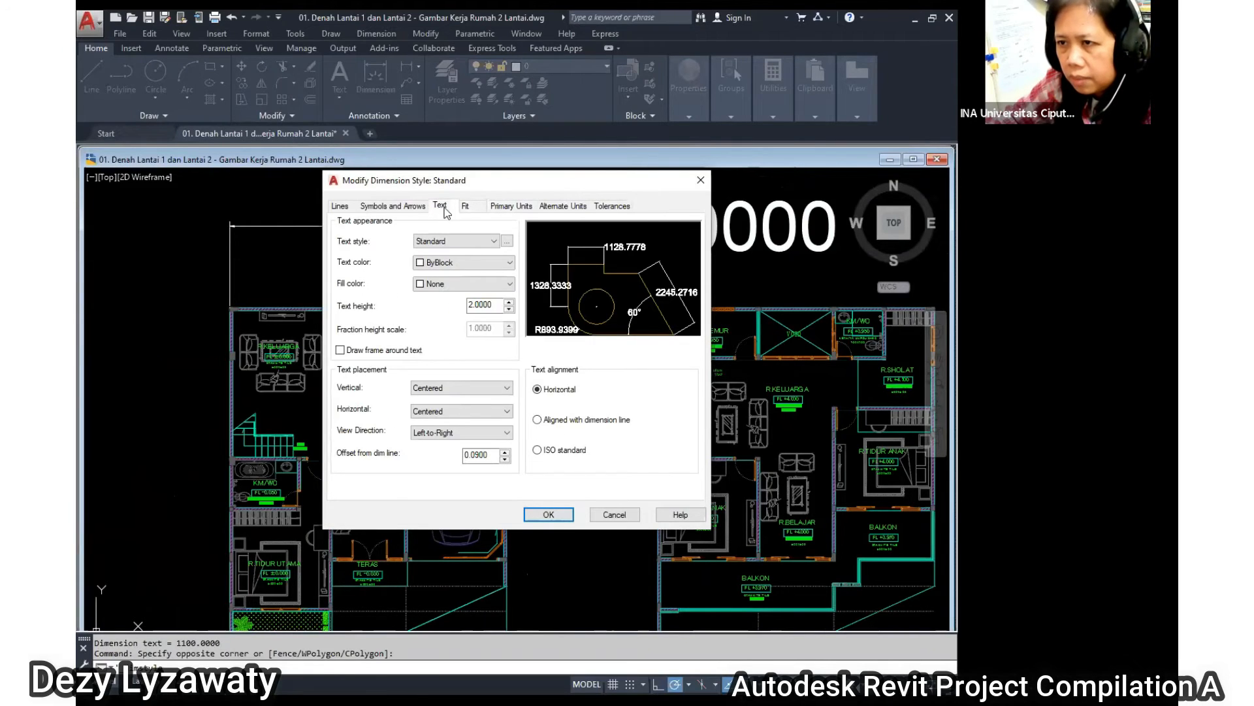
pyautogui.click(480, 242)
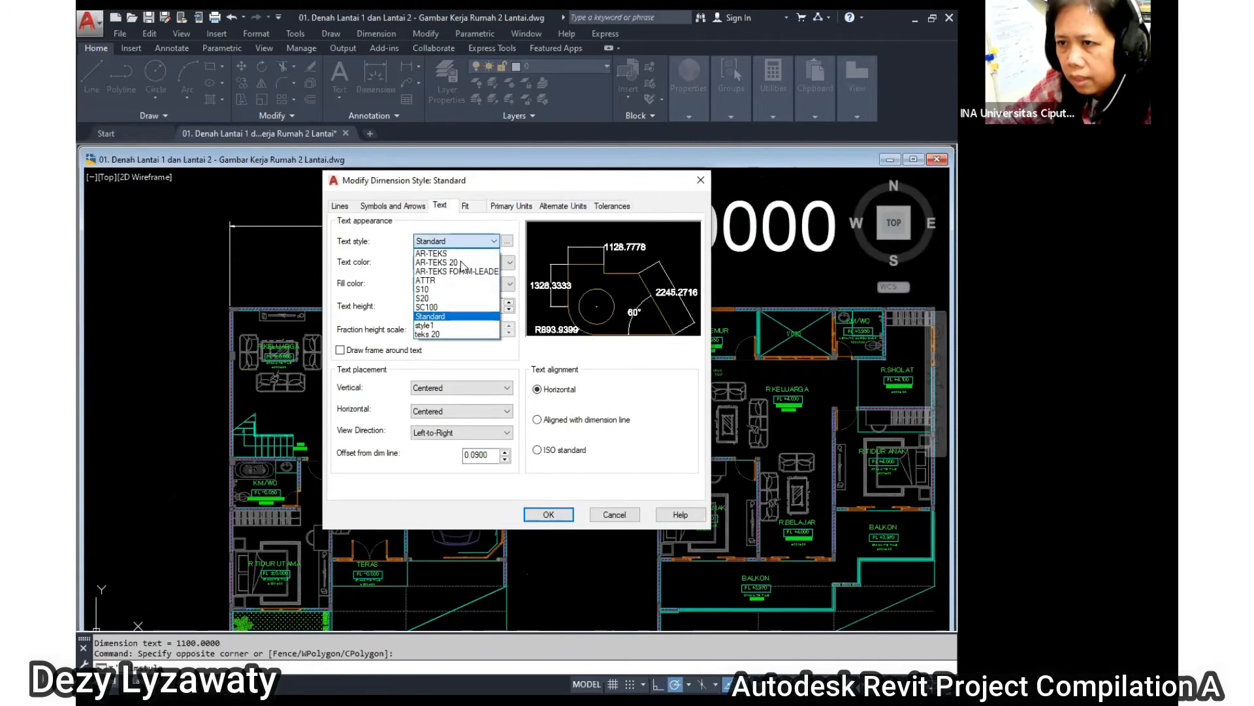
pyautogui.click(456, 316)
pyautogui.click(507, 241)
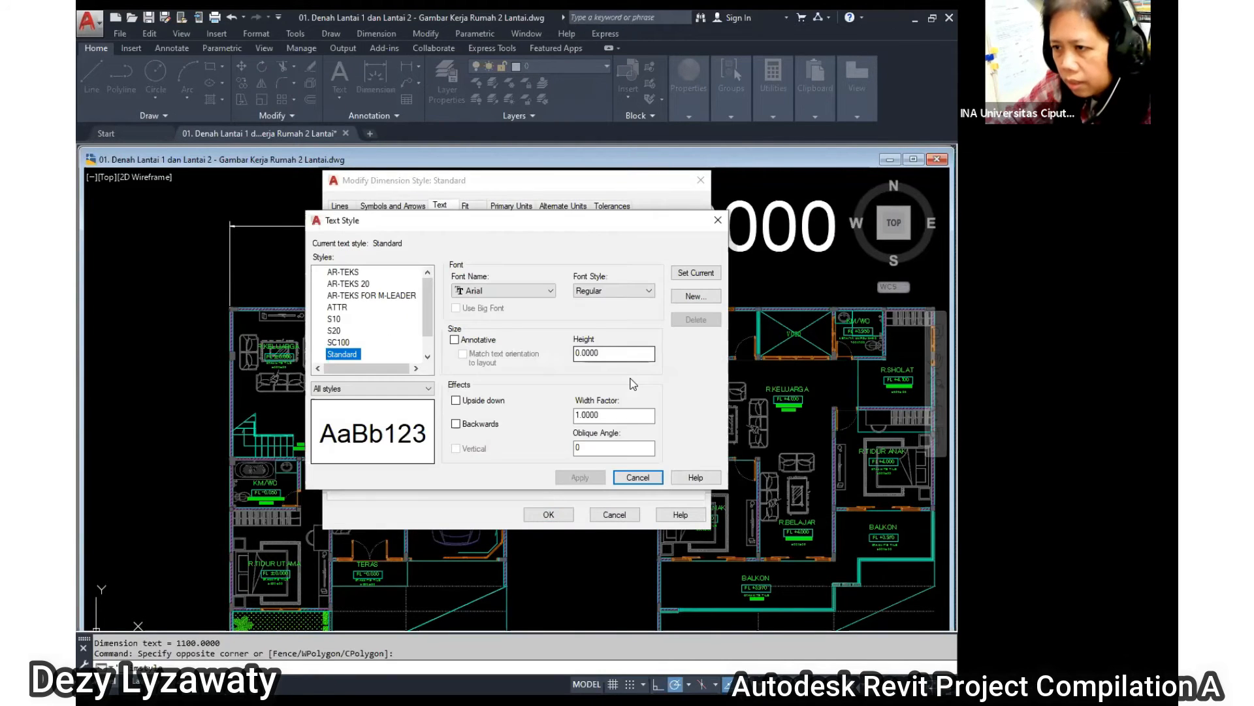
pyautogui.click(638, 478)
pyautogui.click(549, 514)
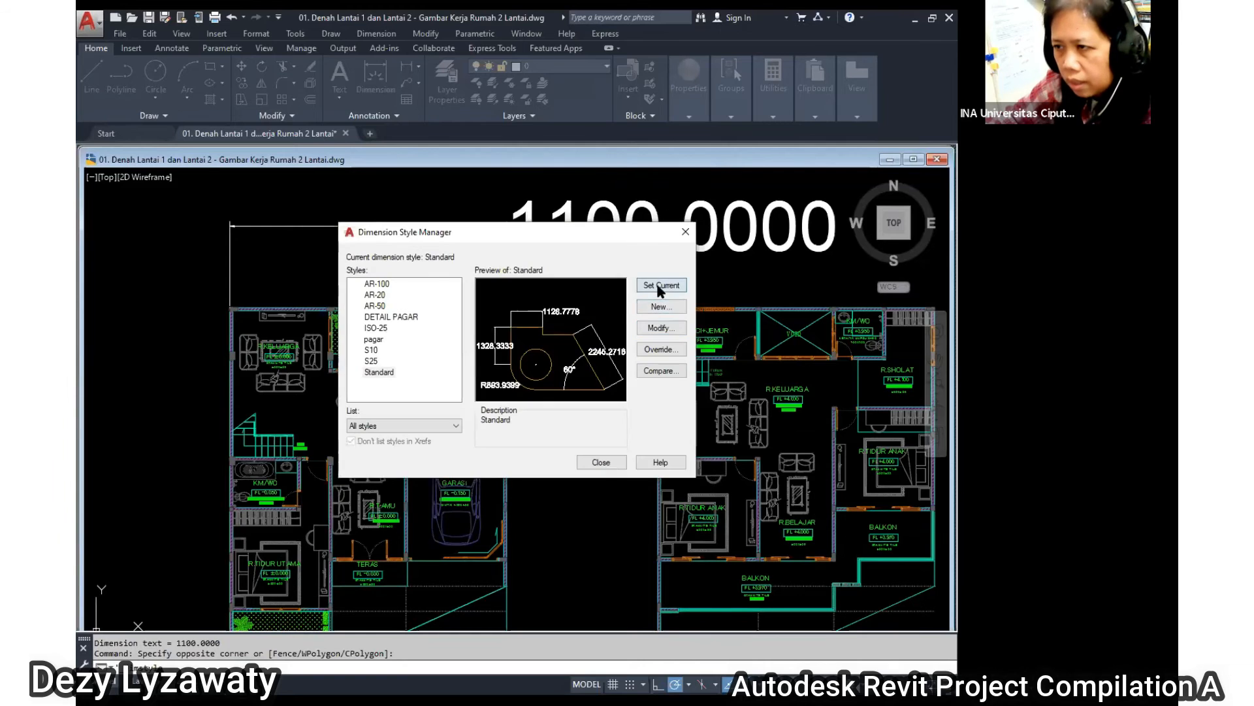
pyautogui.click(601, 462)
# Erase the overall width dimension above the Denah Lantai 1 plan.
pyautogui.moveTo(512, 257); pyautogui.dragTo(653, 284, button='middle')
pyautogui.scroll(4, 555, 281)
pyautogui.scroll(-6, 551, 280)
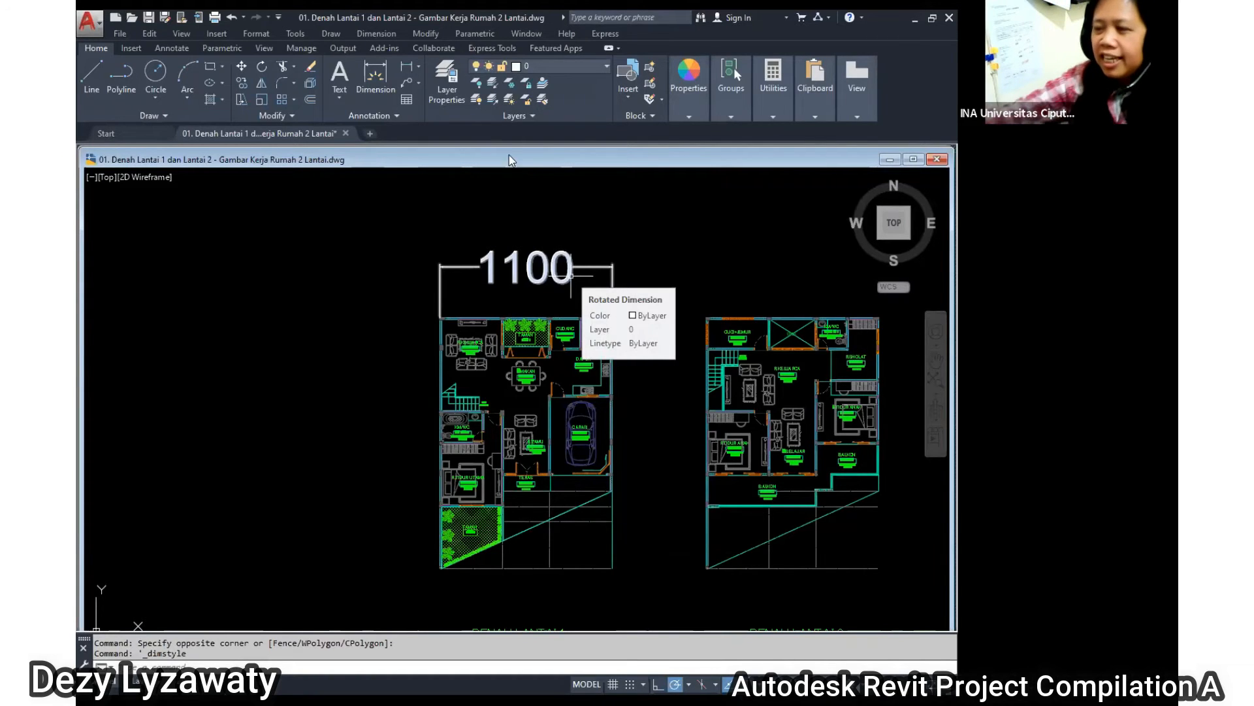
pyautogui.click(603, 267)
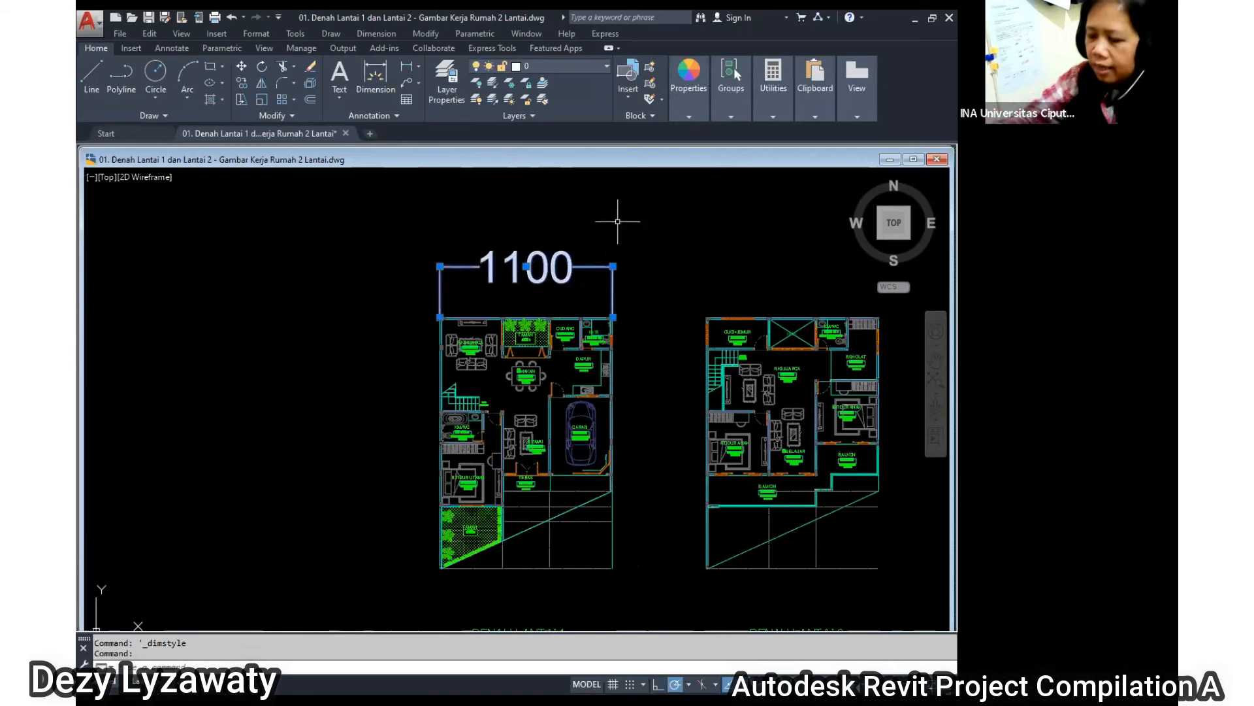
pyautogui.press('Delete')
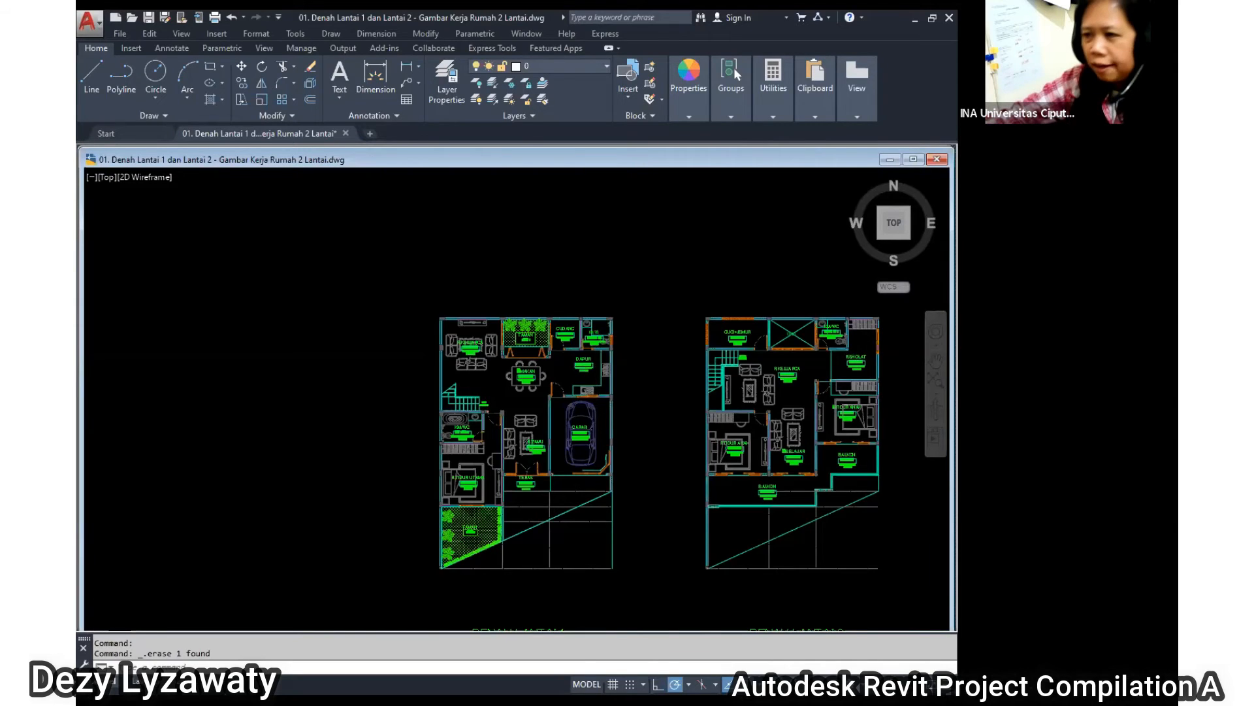
pyautogui.scroll(-2, 591, 368)
pyautogui.scroll(2, 622, 382)
pyautogui.moveTo(611, 394); pyautogui.dragTo(559, 376, button='middle')
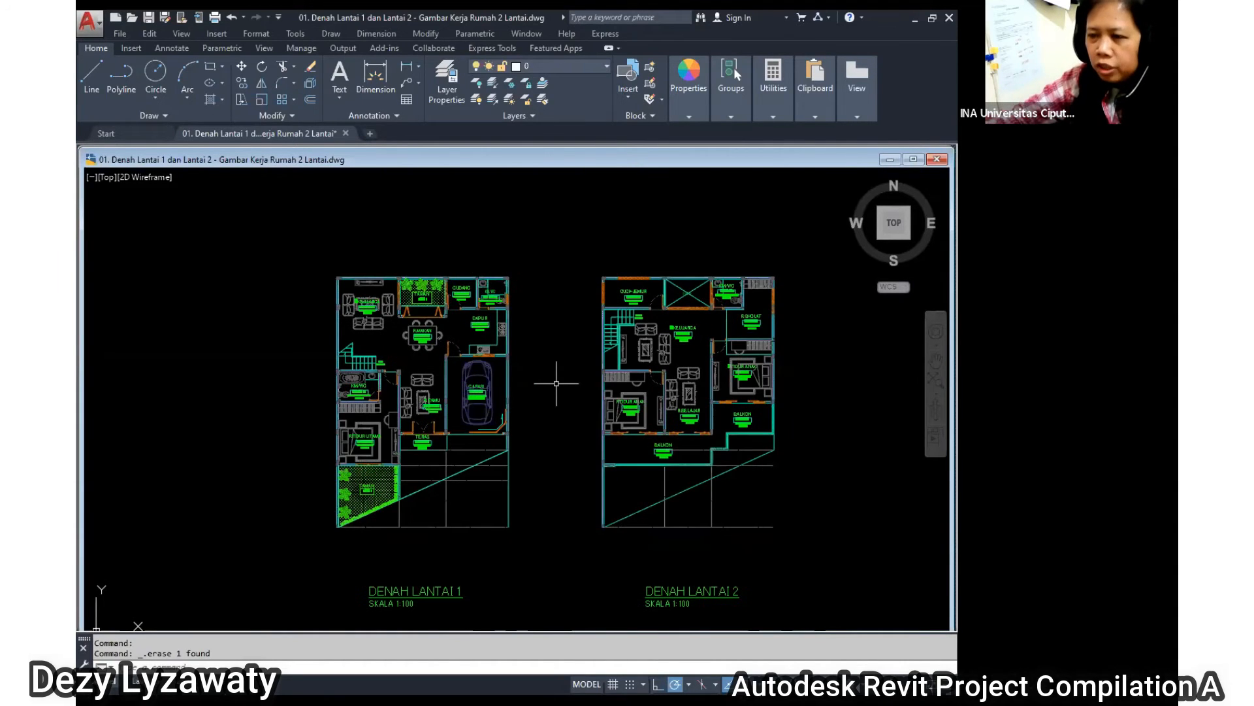
pyautogui.click(423, 33)
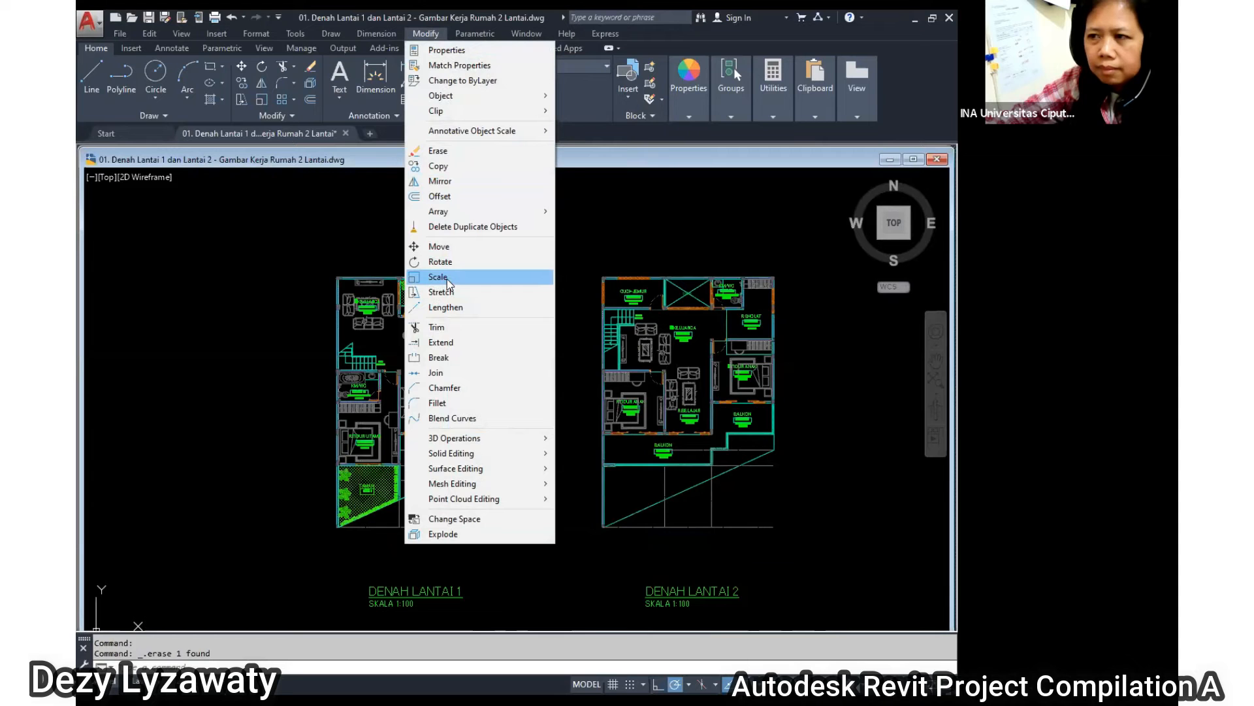
pyautogui.click(347, 304)
pyautogui.scroll(8, 350, 302)
pyautogui.scroll(-10, 492, 293)
pyautogui.scroll(-4, 454, 323)
pyautogui.scroll(4, 437, 283)
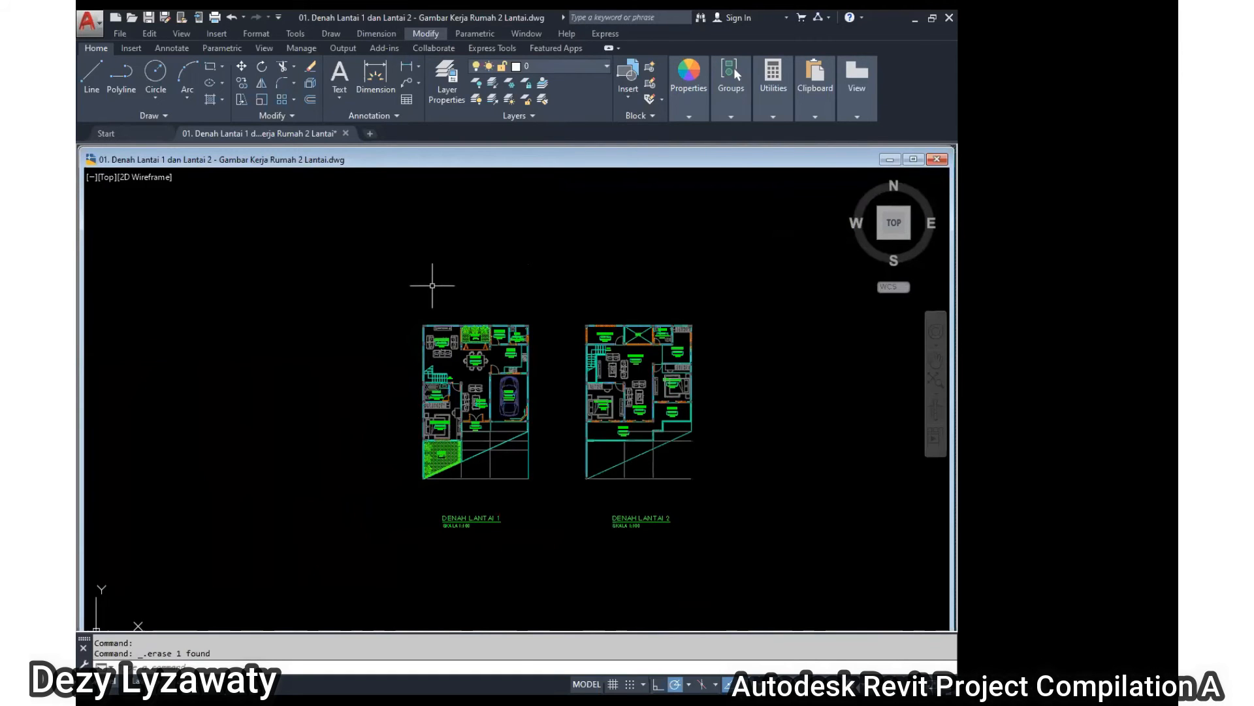
pyautogui.scroll(5, 511, 495)
pyautogui.scroll(-3, 511, 494)
pyautogui.scroll(2, 452, 252)
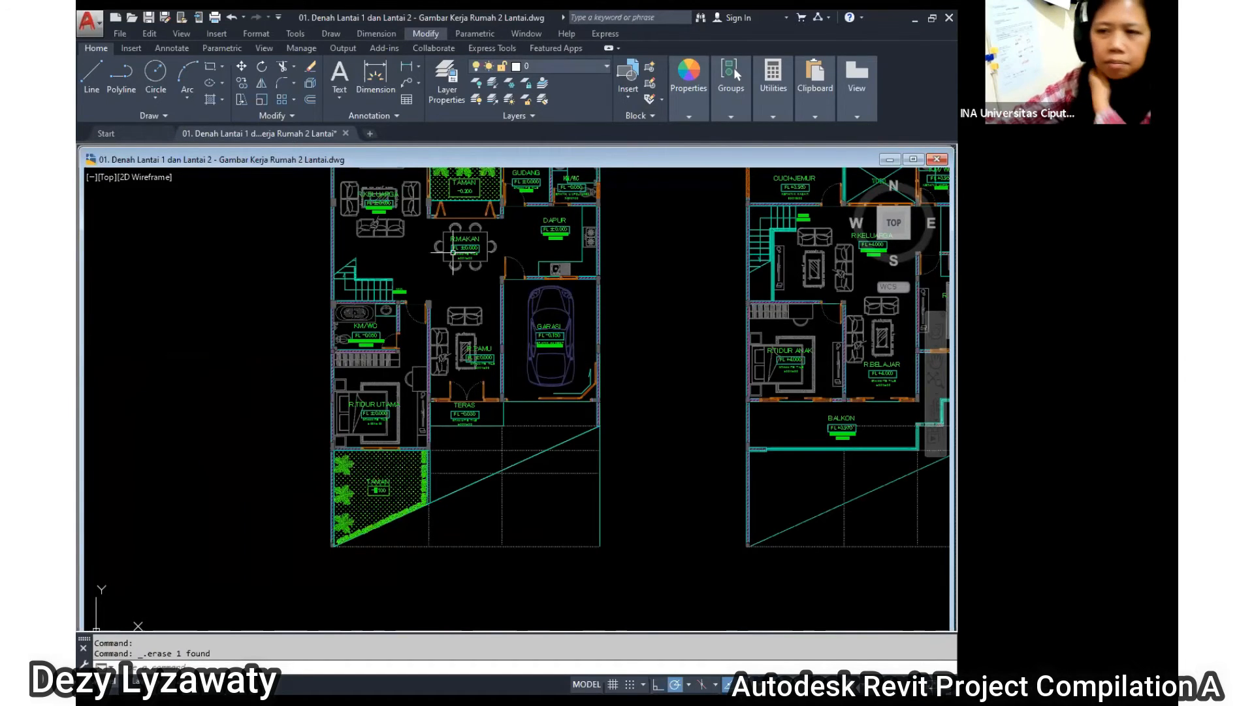
# Examine the cleaned Denah Lantai 1 and Denah Lantai 2 plans, including the wall between the guest room and garage.
pyautogui.scroll(3, 464, 367)
pyautogui.scroll(-6, 465, 367)
pyautogui.scroll(2, 511, 297)
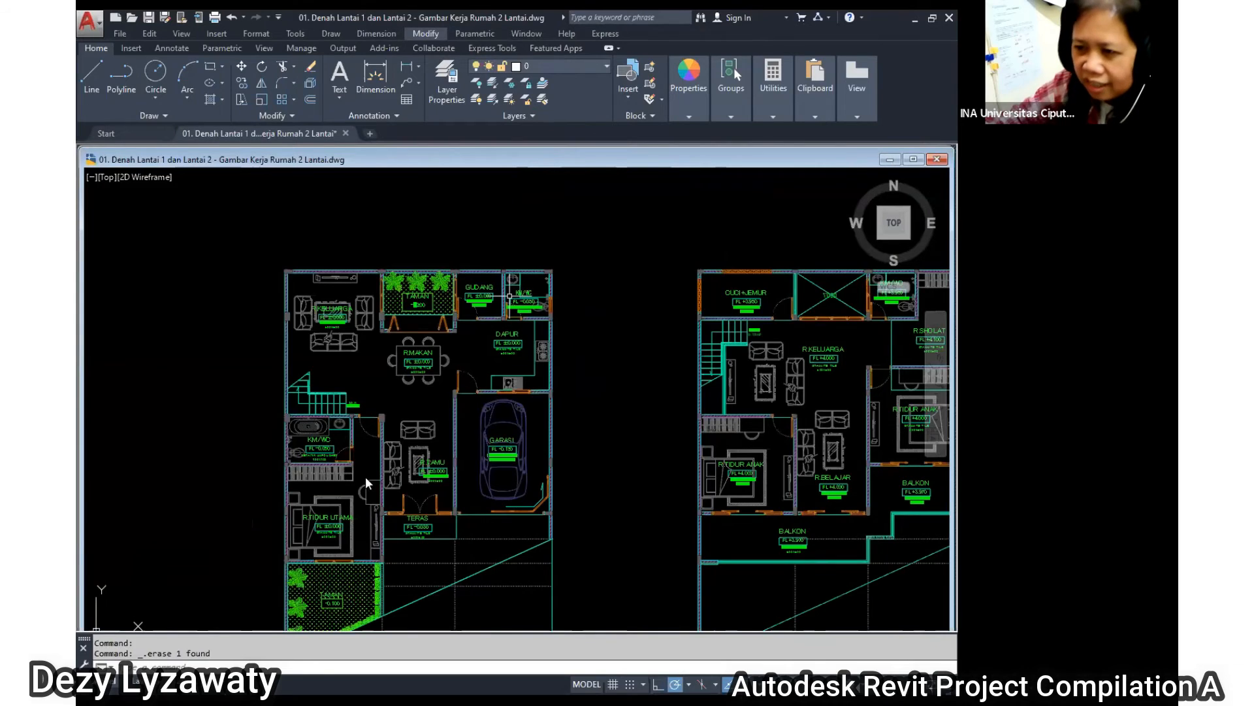
pyautogui.scroll(4, 366, 476)
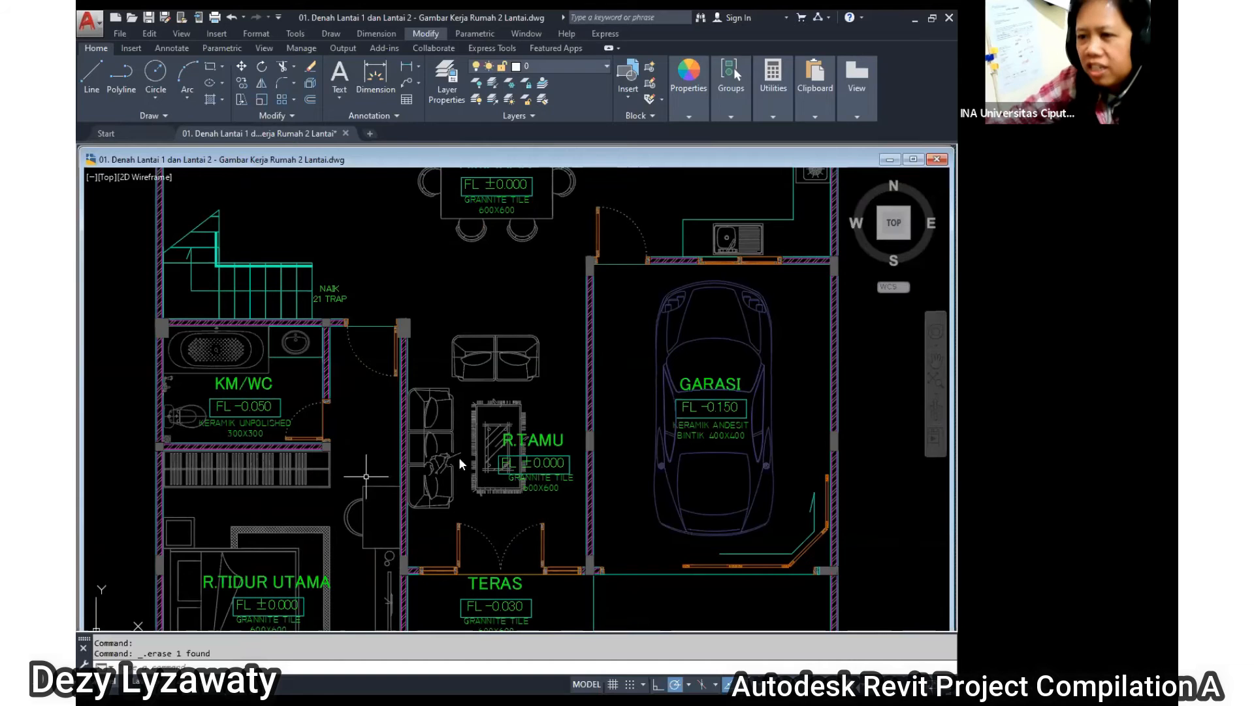
pyautogui.scroll(5, 601, 277)
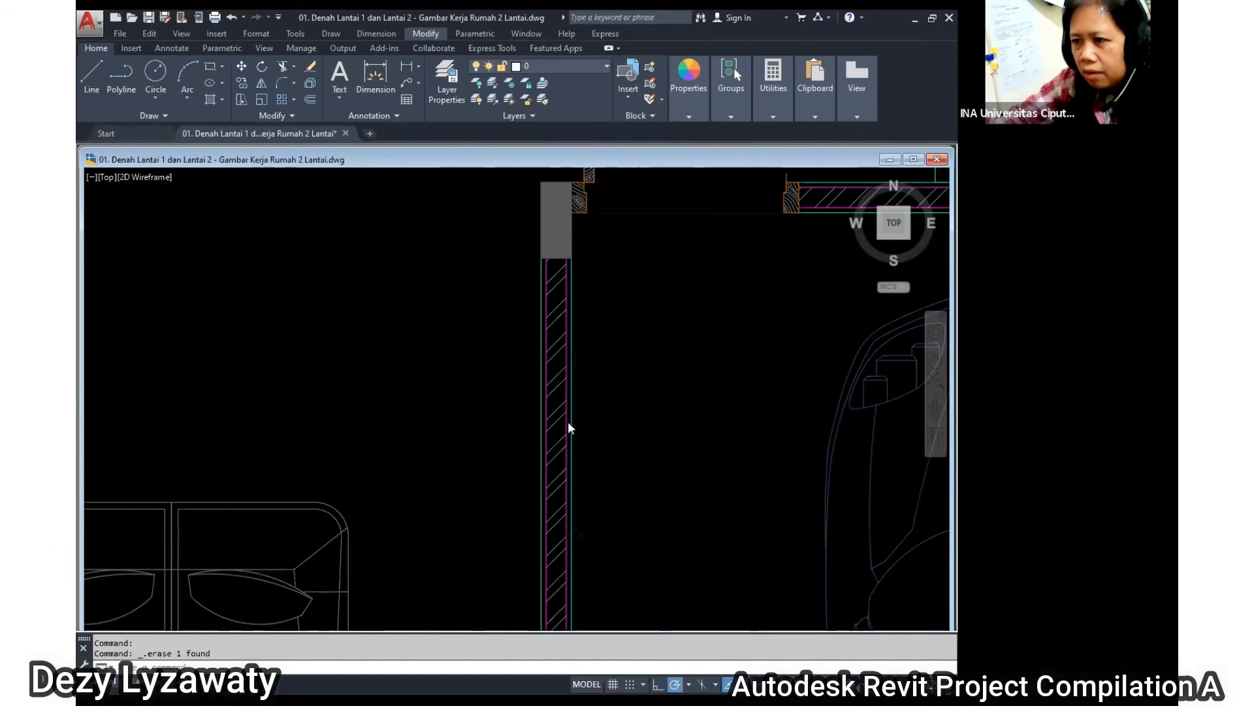
pyautogui.scroll(-3, 561, 405)
pyautogui.scroll(-8, 554, 384)
pyautogui.scroll(3, 562, 384)
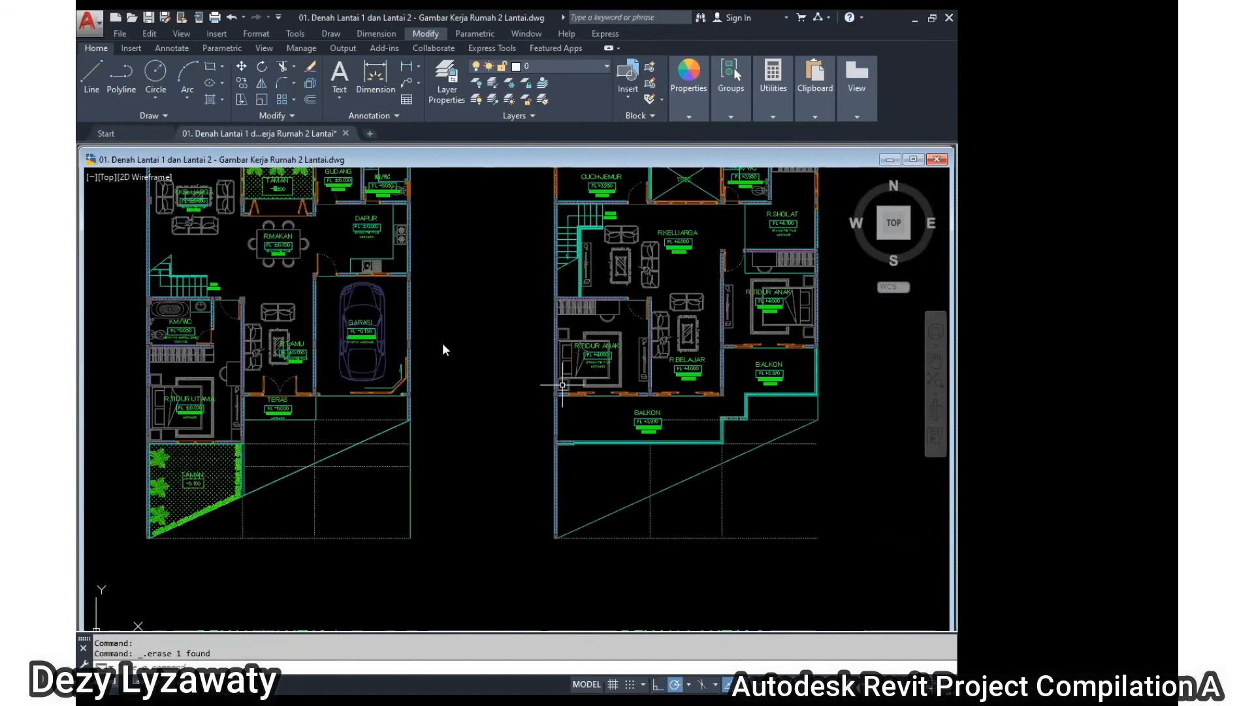
pyautogui.moveTo(508, 345); pyautogui.dragTo(601, 396, button='middle')
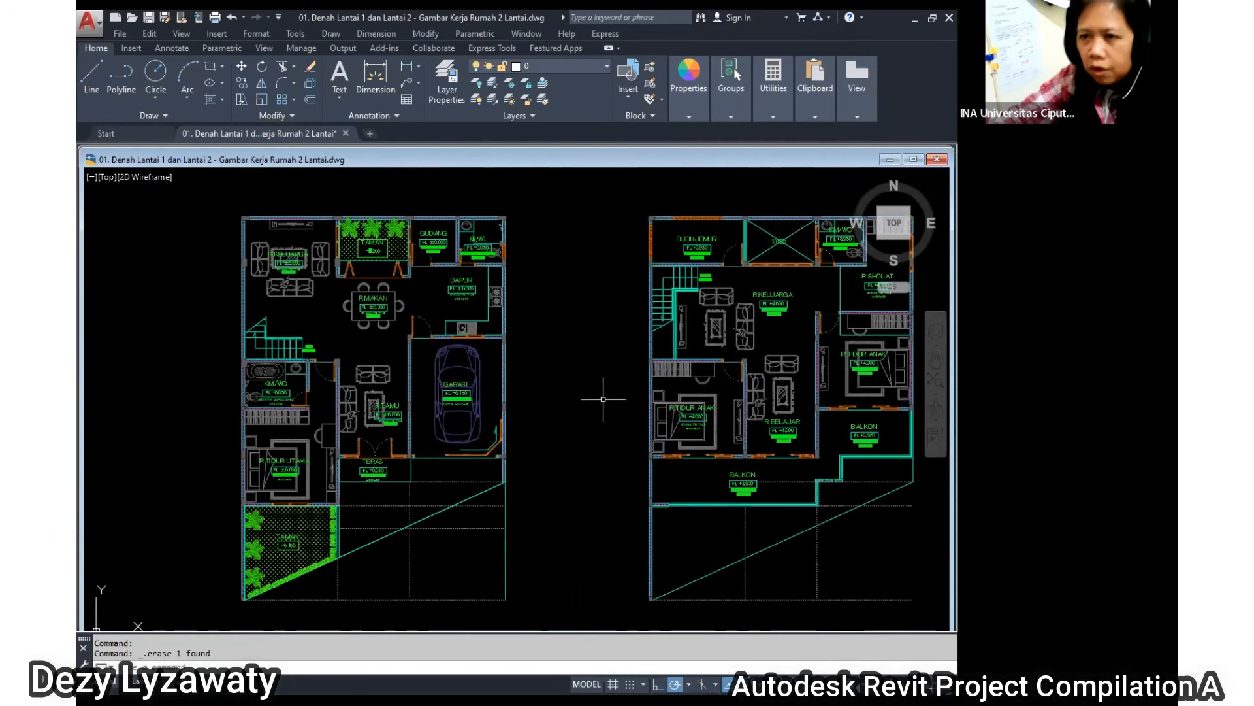
pyautogui.write('DI')
pyautogui.press('Return')
pyautogui.press('Escape')
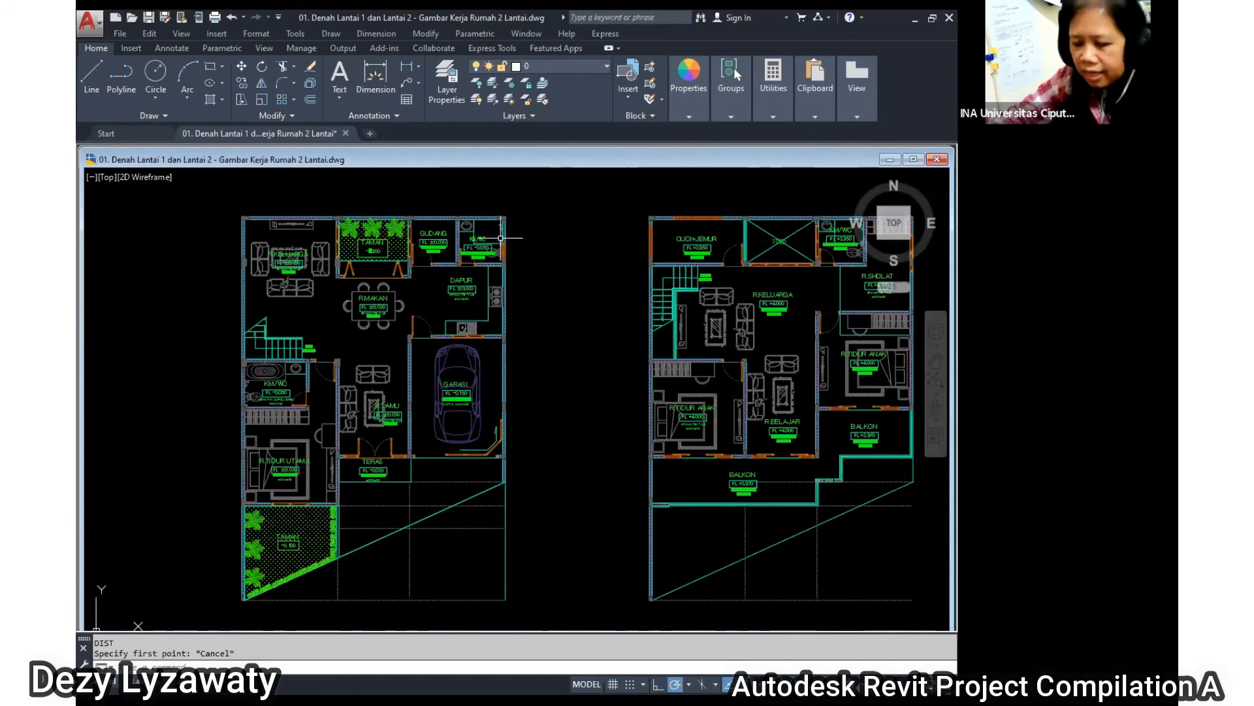
pyautogui.write('DI')
pyautogui.press('Return')
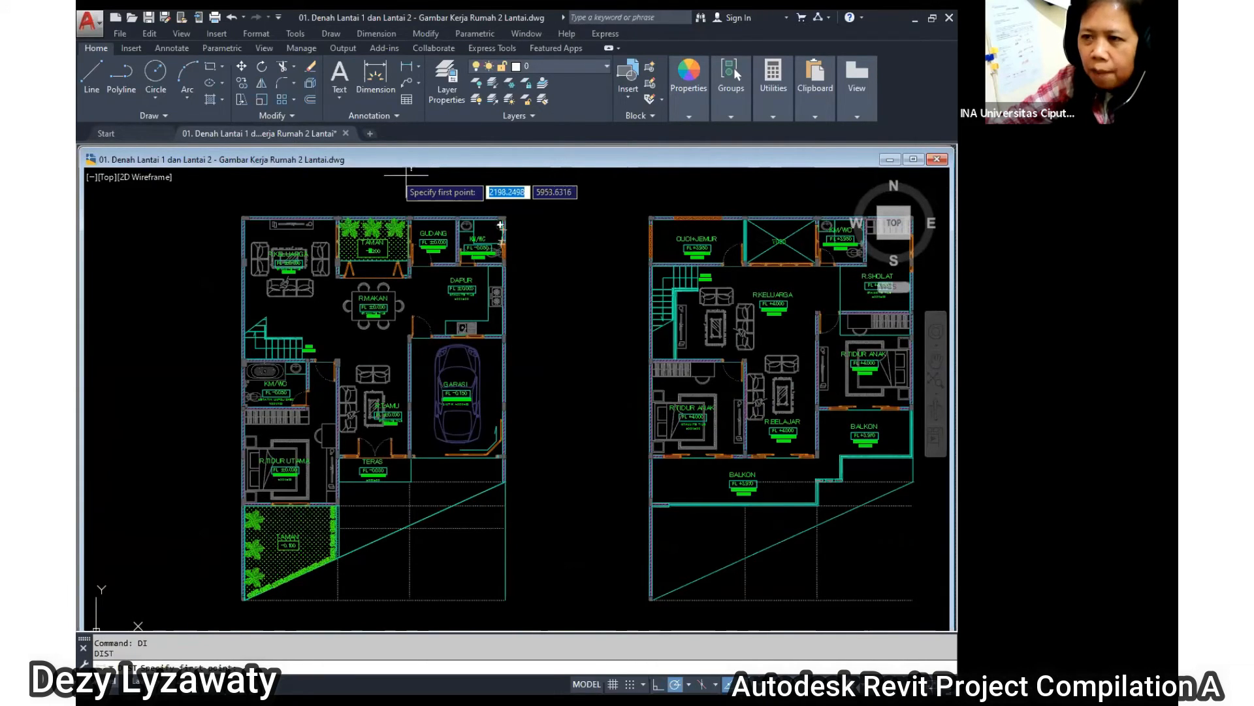
pyautogui.press('Escape')
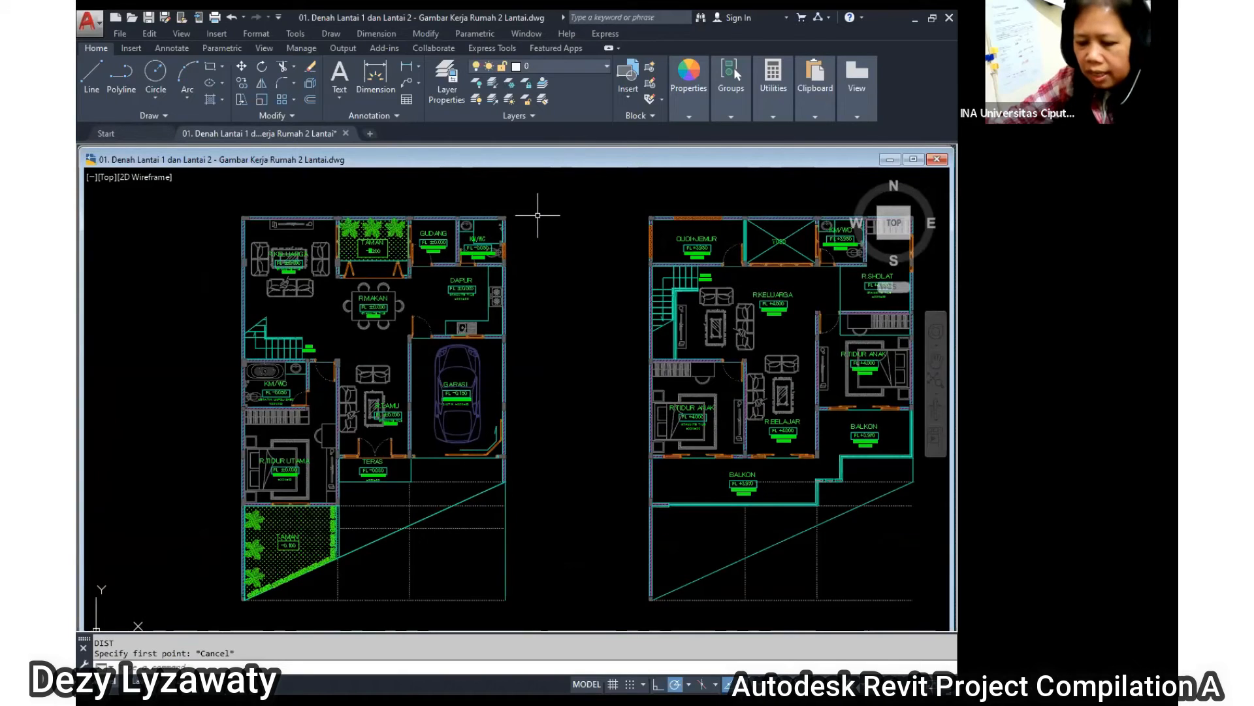
# Measure the overall width of the Denah Lantai 1 plan between the outer corners of its rear wall.
pyautogui.write('DI')
pyautogui.press('Return')
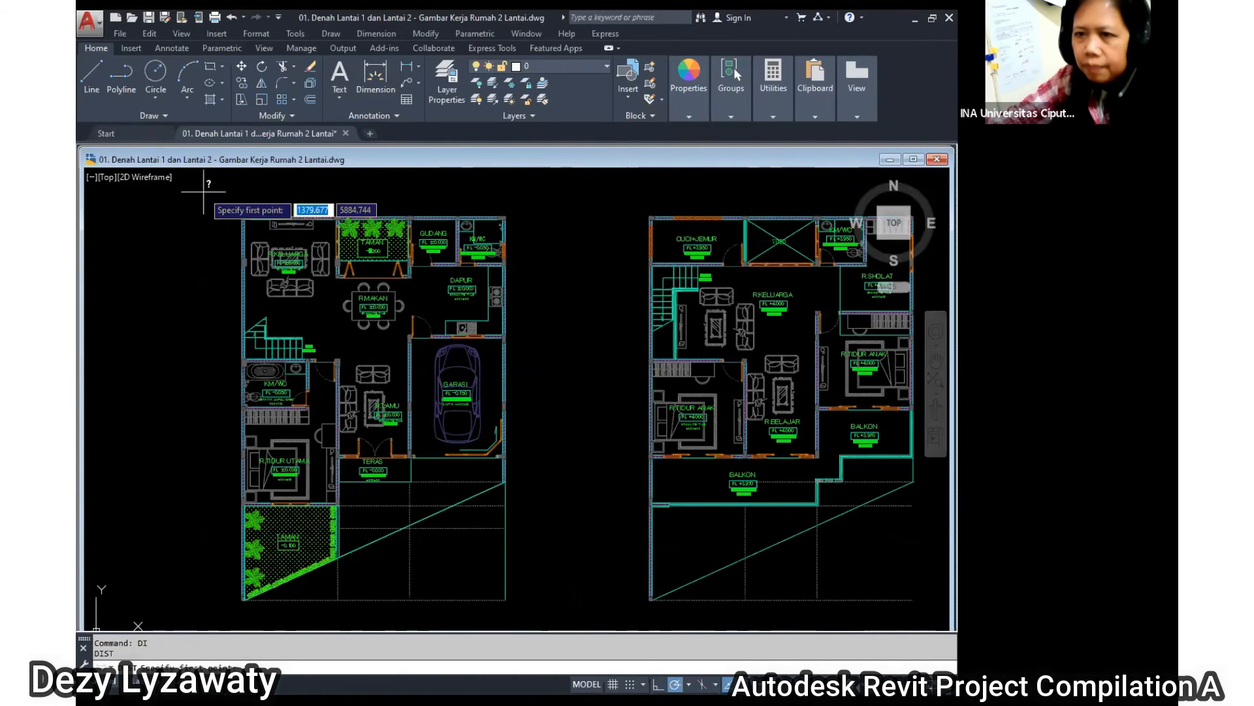
pyautogui.scroll(2, 243, 219)
pyautogui.scroll(4, 175, 262)
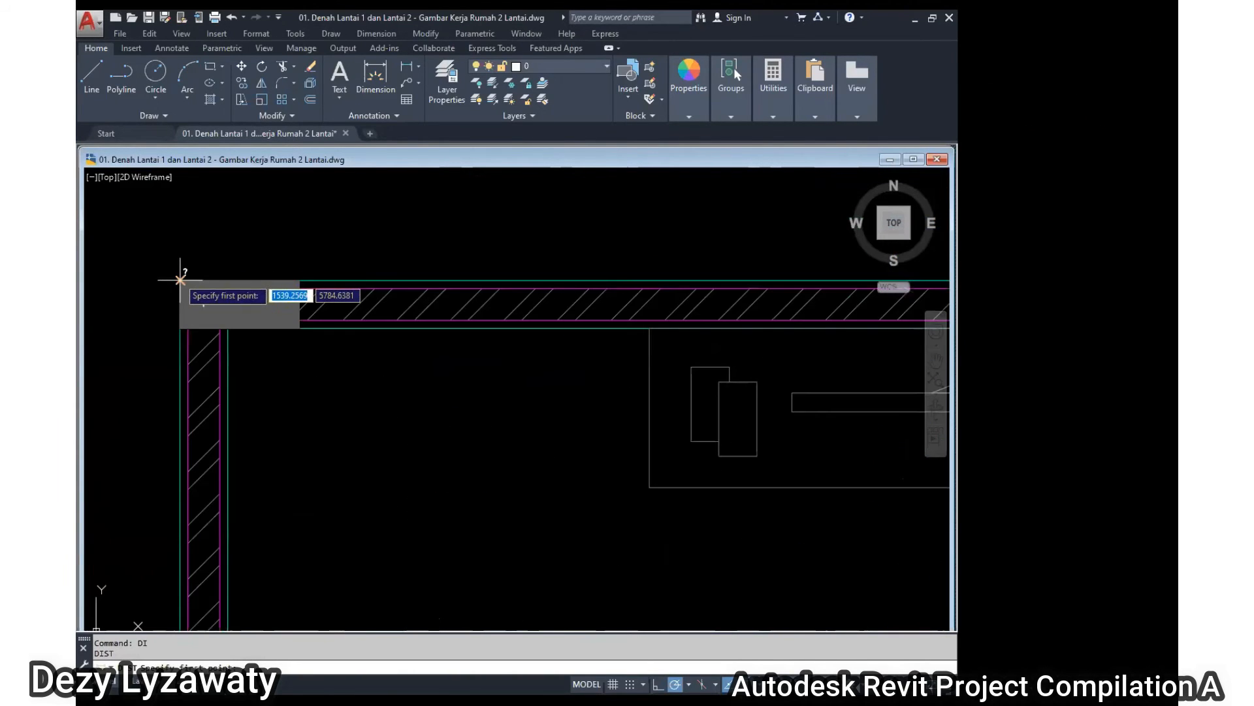
pyautogui.click(175, 280)
pyautogui.scroll(-4, 173, 278)
pyautogui.moveTo(625, 262); pyautogui.dragTo(271, 262, button='middle')
pyautogui.scroll(-2, 271, 265)
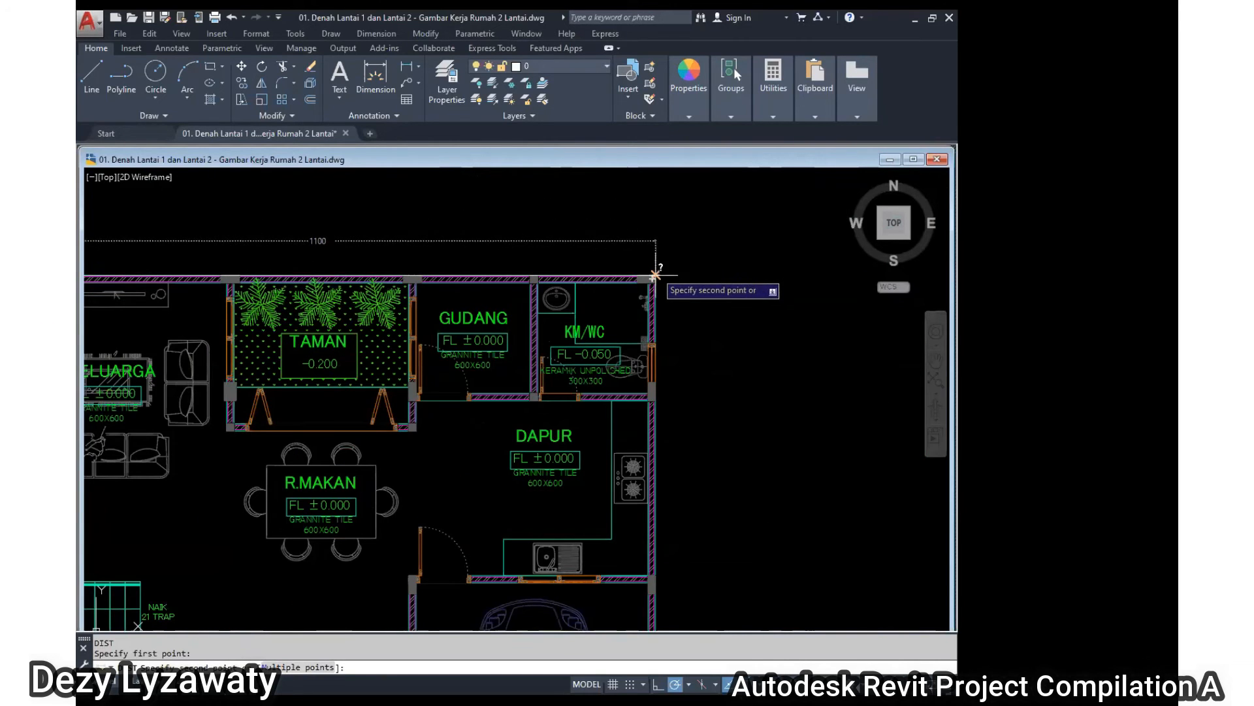
pyautogui.click(655, 275)
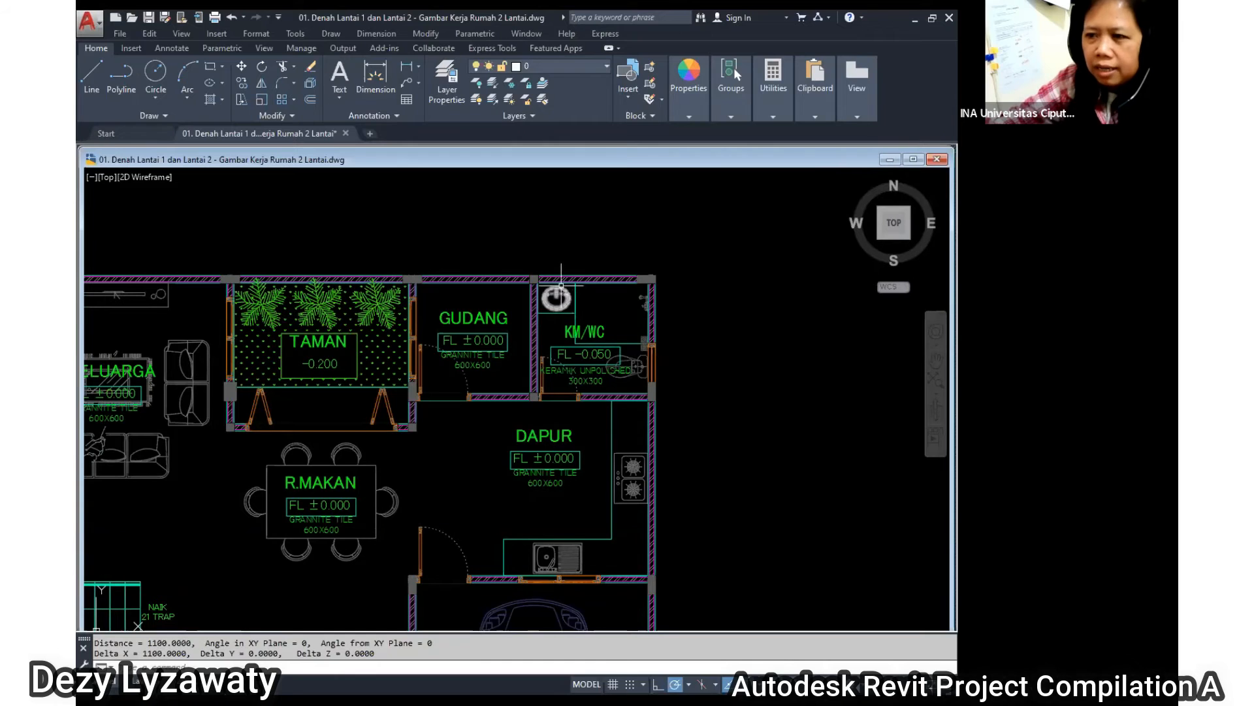
# Scale both floor plans and their titles by a factor of 10 from the lower-left outer corner of Denah Lantai 1.
pyautogui.scroll(-6, 488, 284)
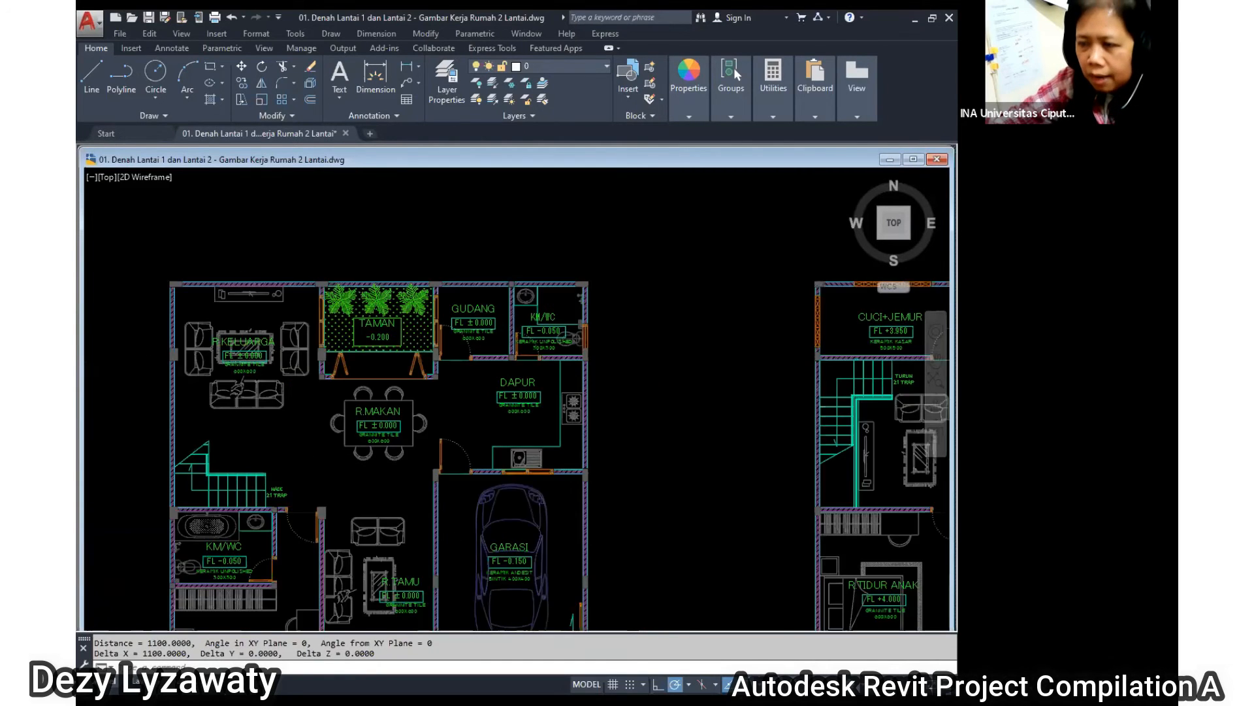
pyautogui.scroll(2, 492, 278)
pyautogui.scroll(-2, 497, 275)
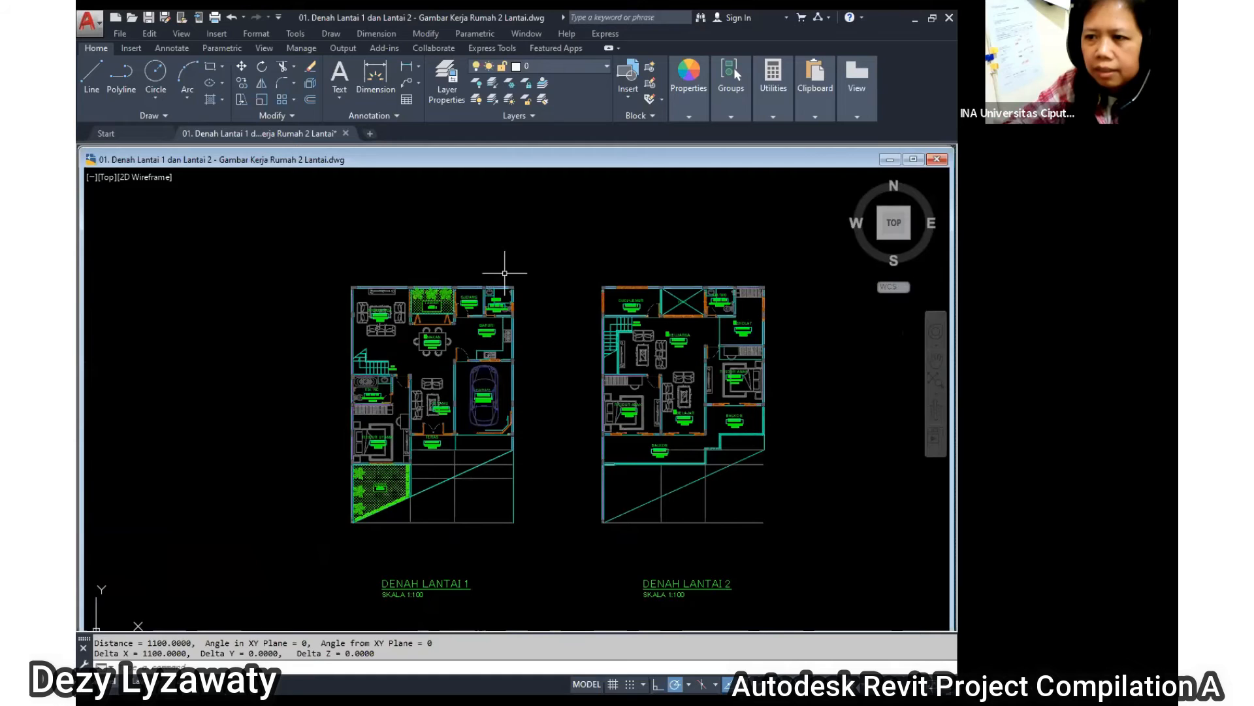
pyautogui.click(425, 34)
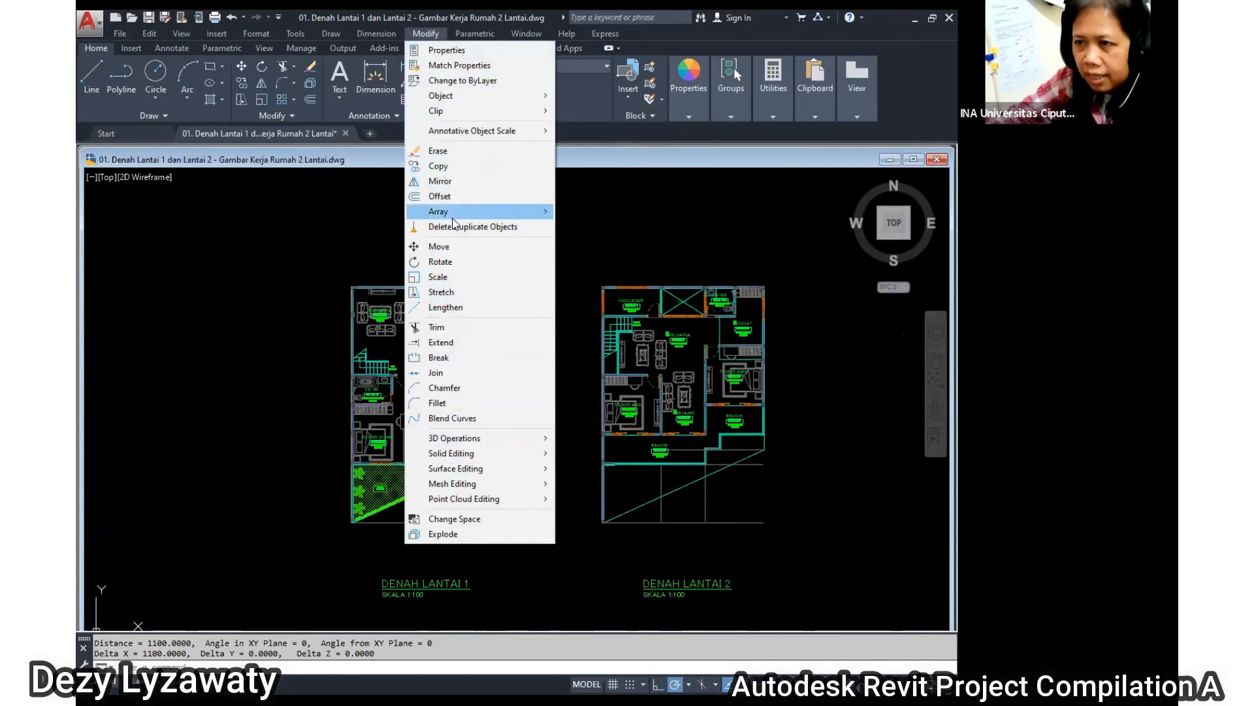
pyautogui.click(452, 277)
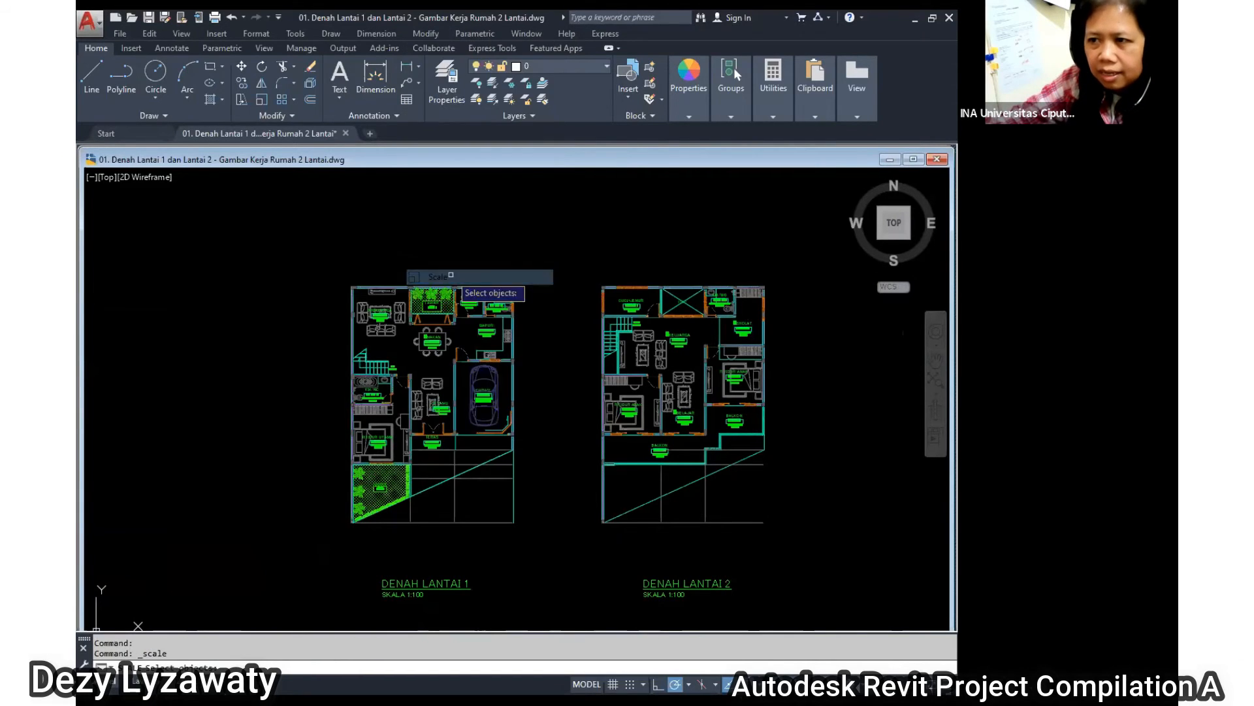
pyautogui.click(306, 251)
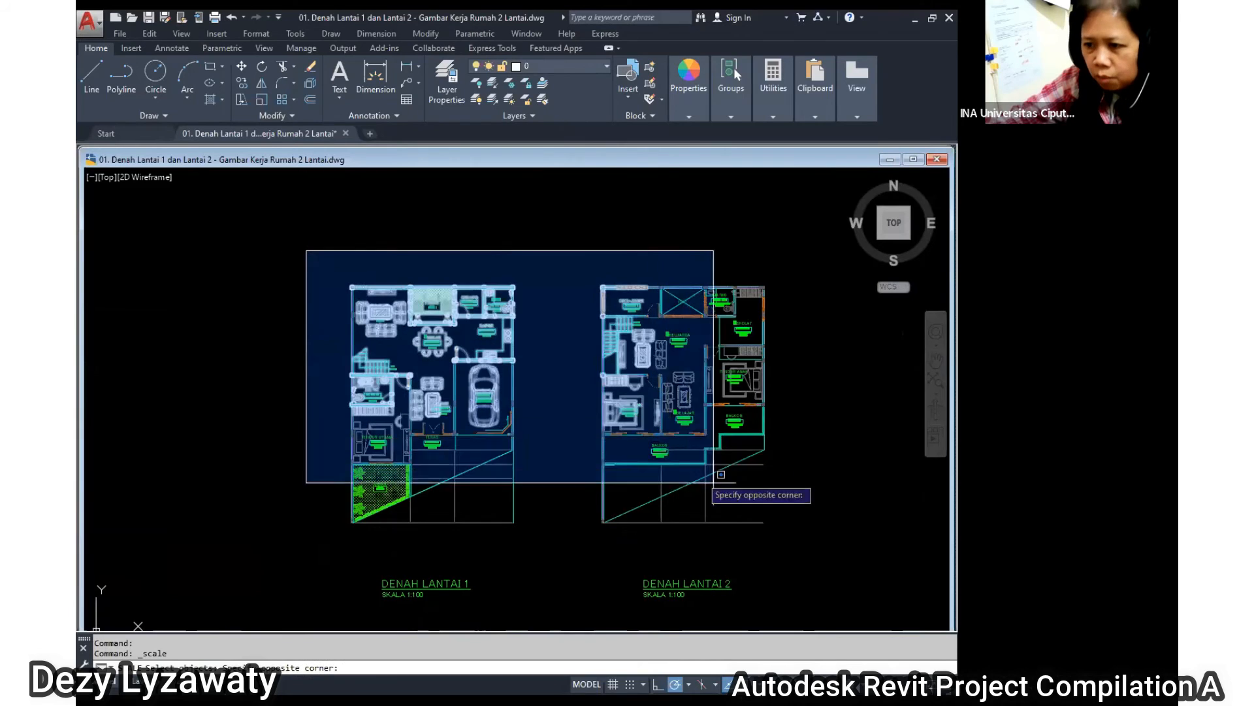
pyautogui.click(807, 602)
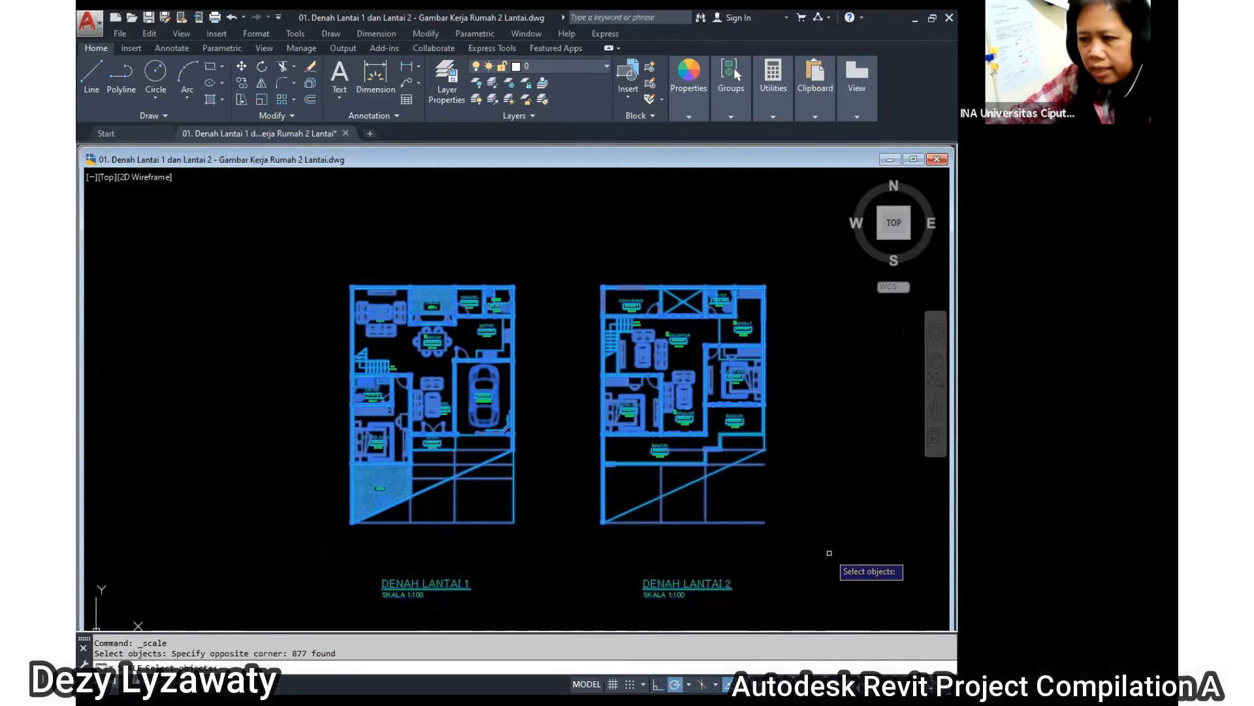
pyautogui.press('Return')
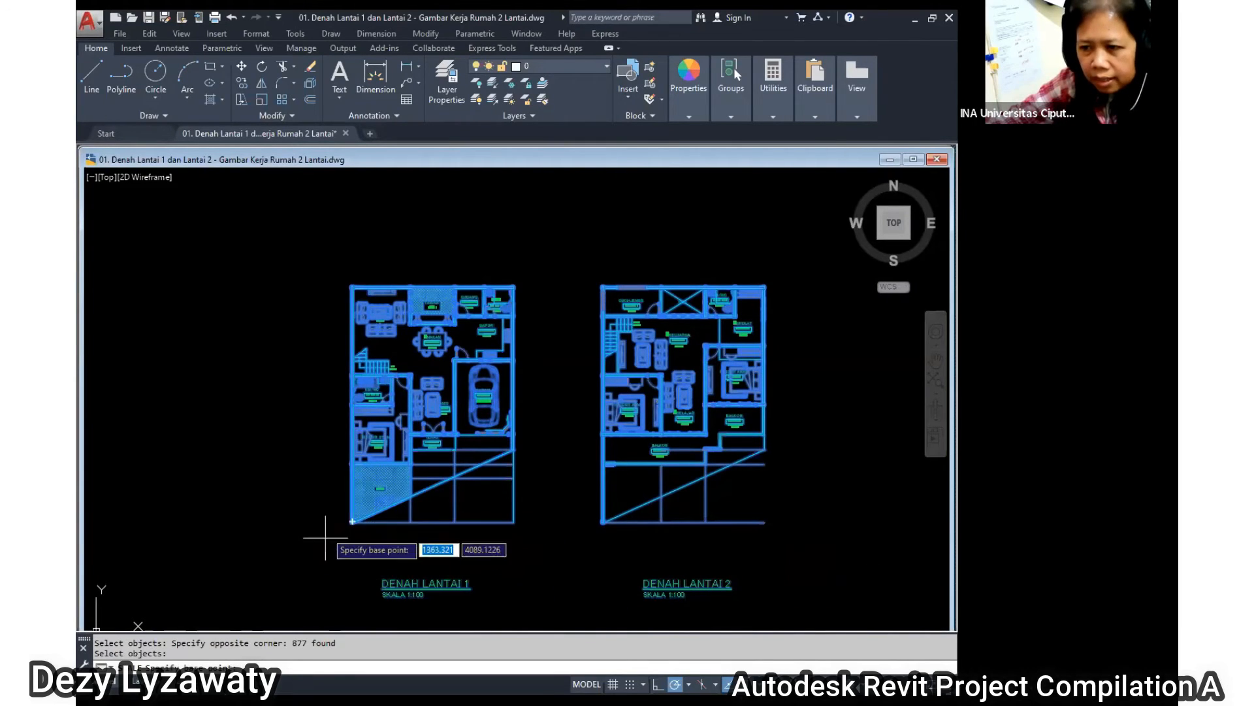
pyautogui.scroll(10, 326, 537)
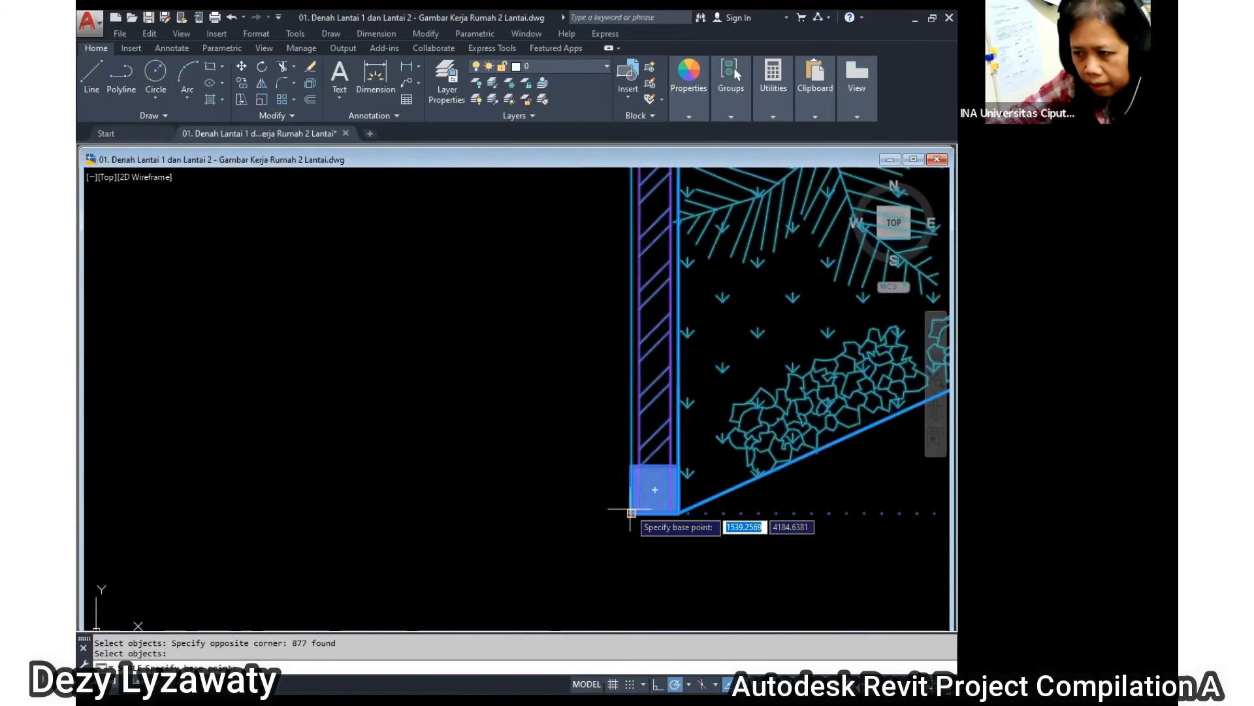
pyautogui.click(631, 512)
pyautogui.scroll(-8, 627, 510)
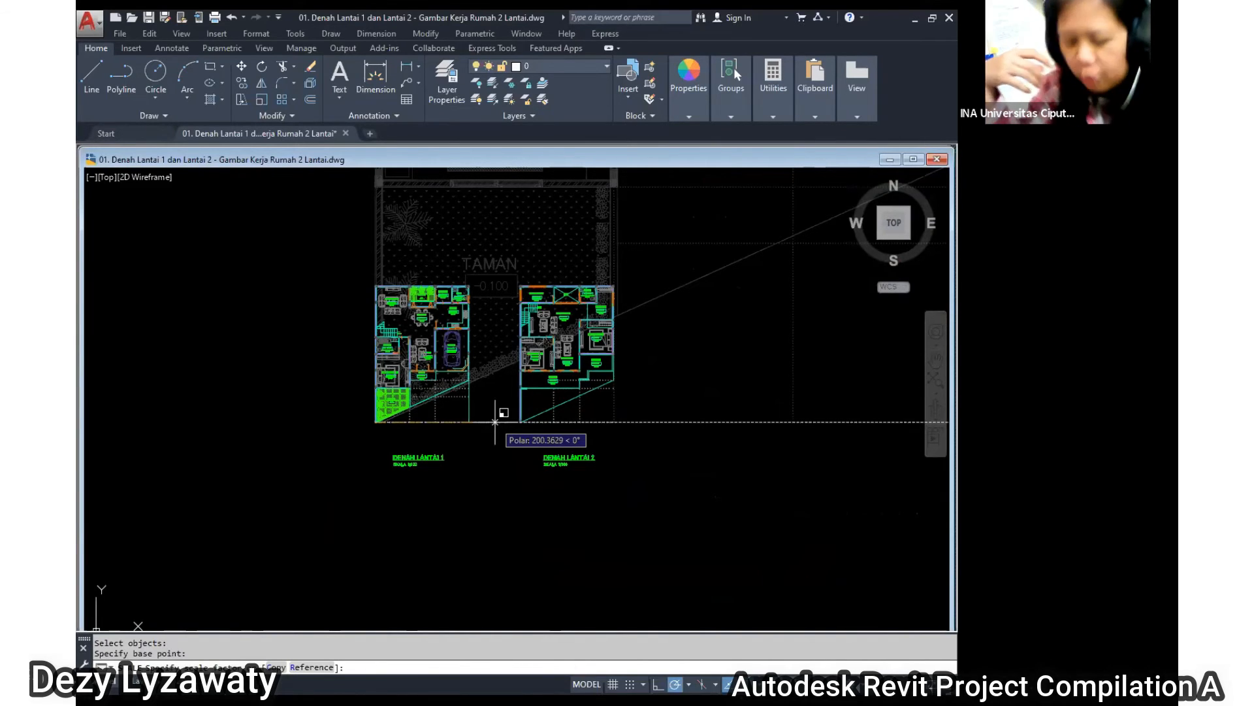
pyautogui.write('10')
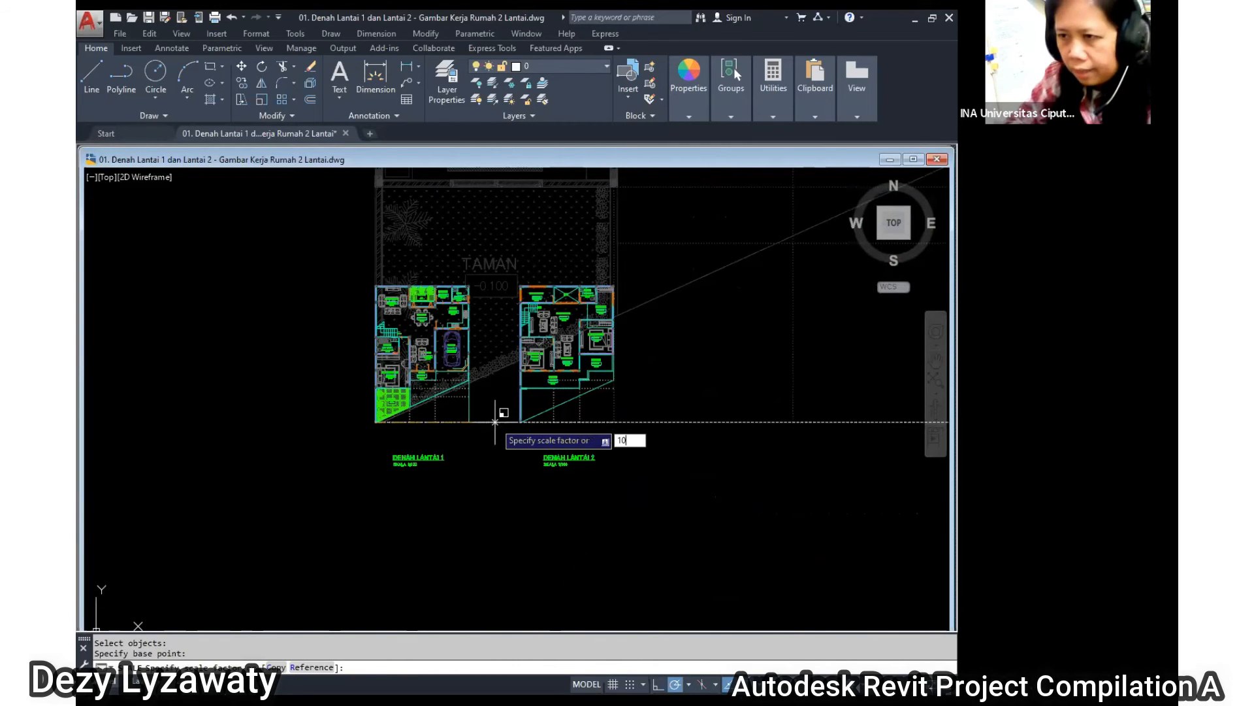
pyautogui.press('Return')
# Measure the scaled Denah Lantai 1 plan's overall width between the outer corners of its rear wall.
pyautogui.scroll(-3, 292, 506)
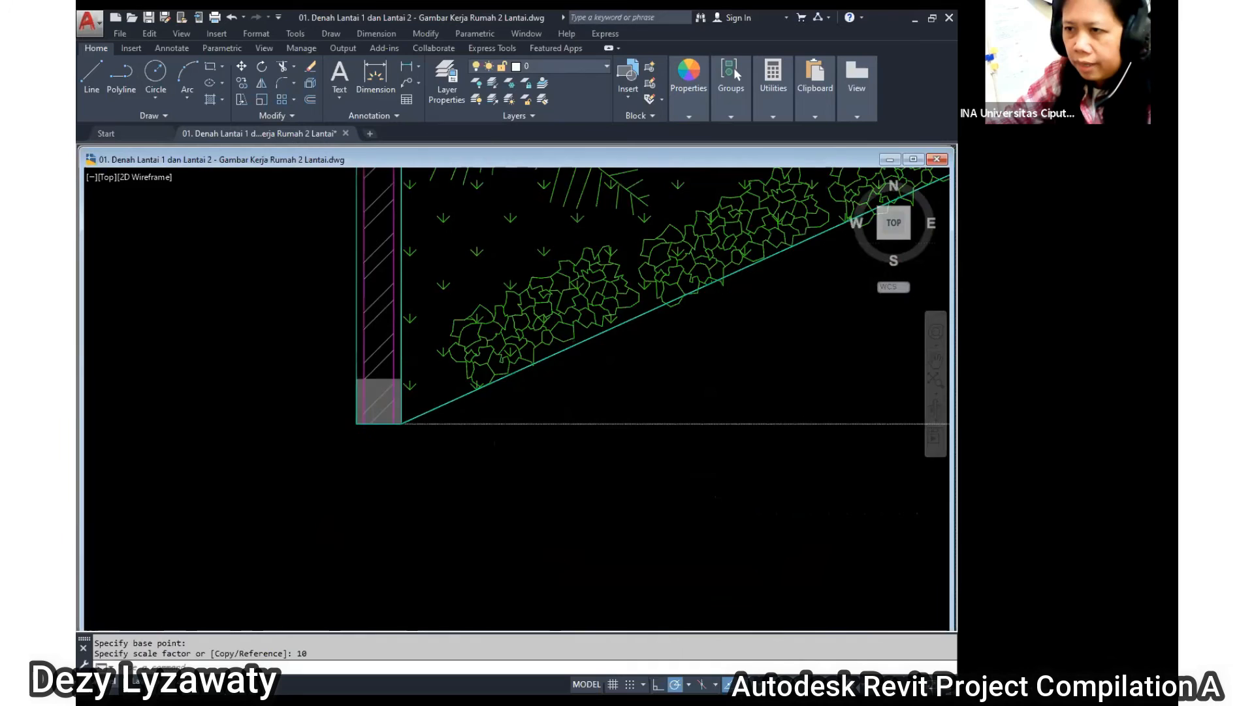
pyautogui.scroll(-5, 315, 508)
pyautogui.moveTo(321, 341); pyautogui.dragTo(357, 476, button='middle')
pyautogui.scroll(3, 357, 476)
pyautogui.moveTo(451, 492); pyautogui.dragTo(438, 334, button='middle')
pyautogui.scroll(5, 466, 379)
pyautogui.scroll(-3, 523, 327)
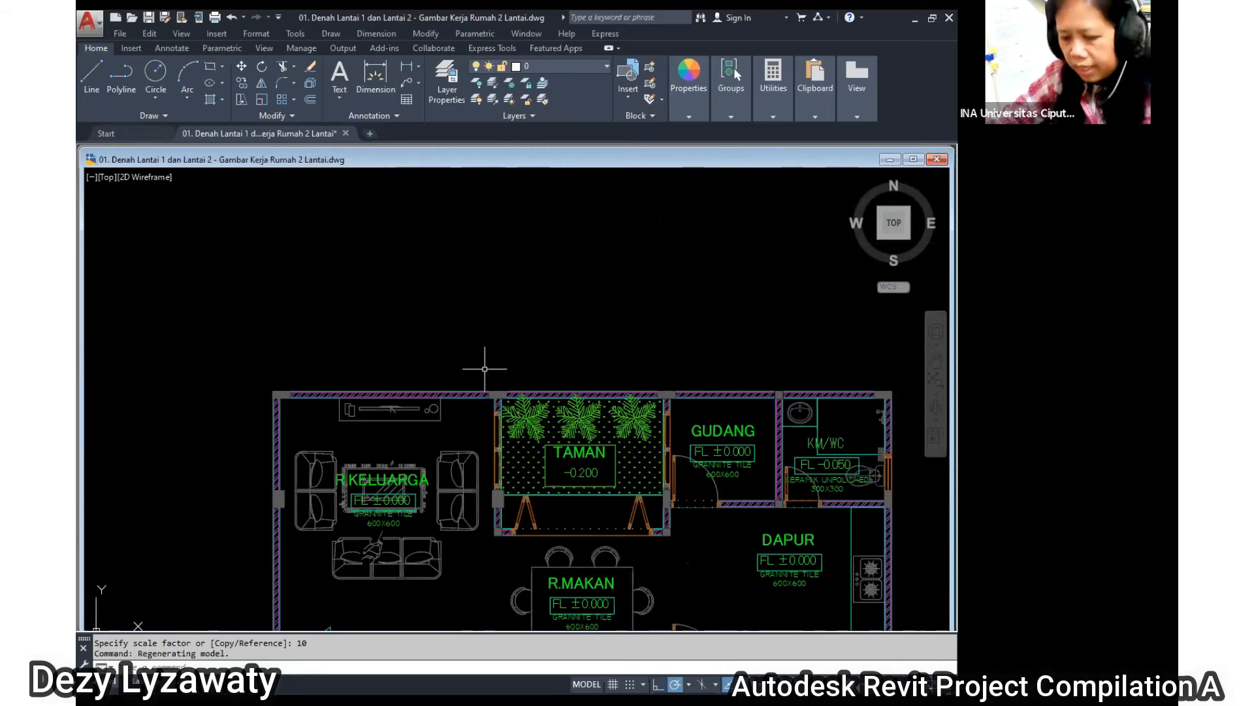
pyautogui.write('DI')
pyautogui.press('Return')
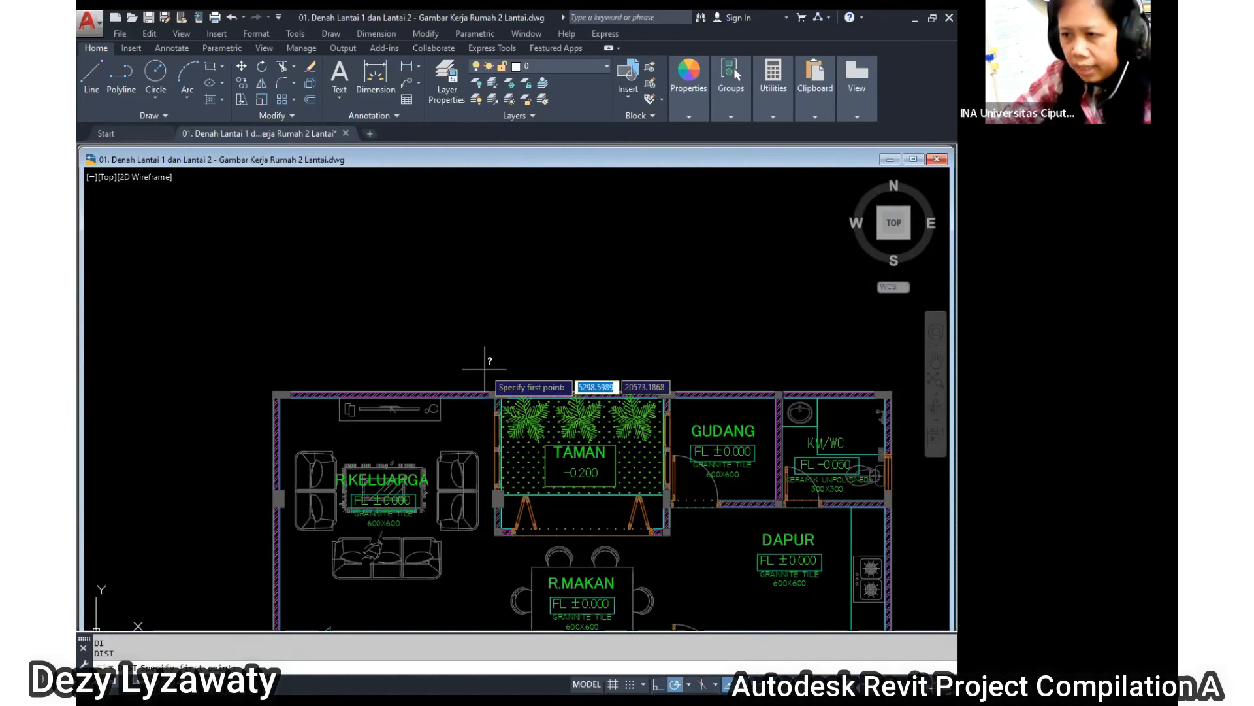
pyautogui.scroll(5, 273, 373)
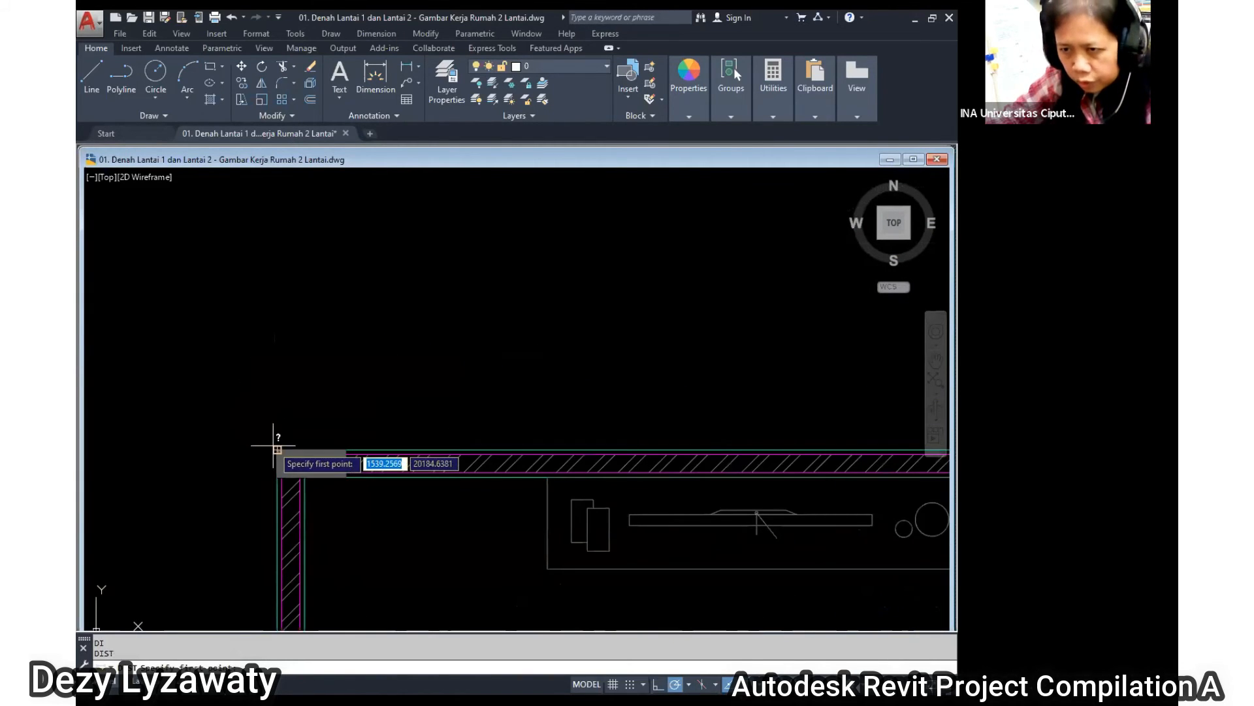
pyautogui.click(274, 448)
pyautogui.scroll(-6, 92, 366)
pyautogui.scroll(6, 575, 365)
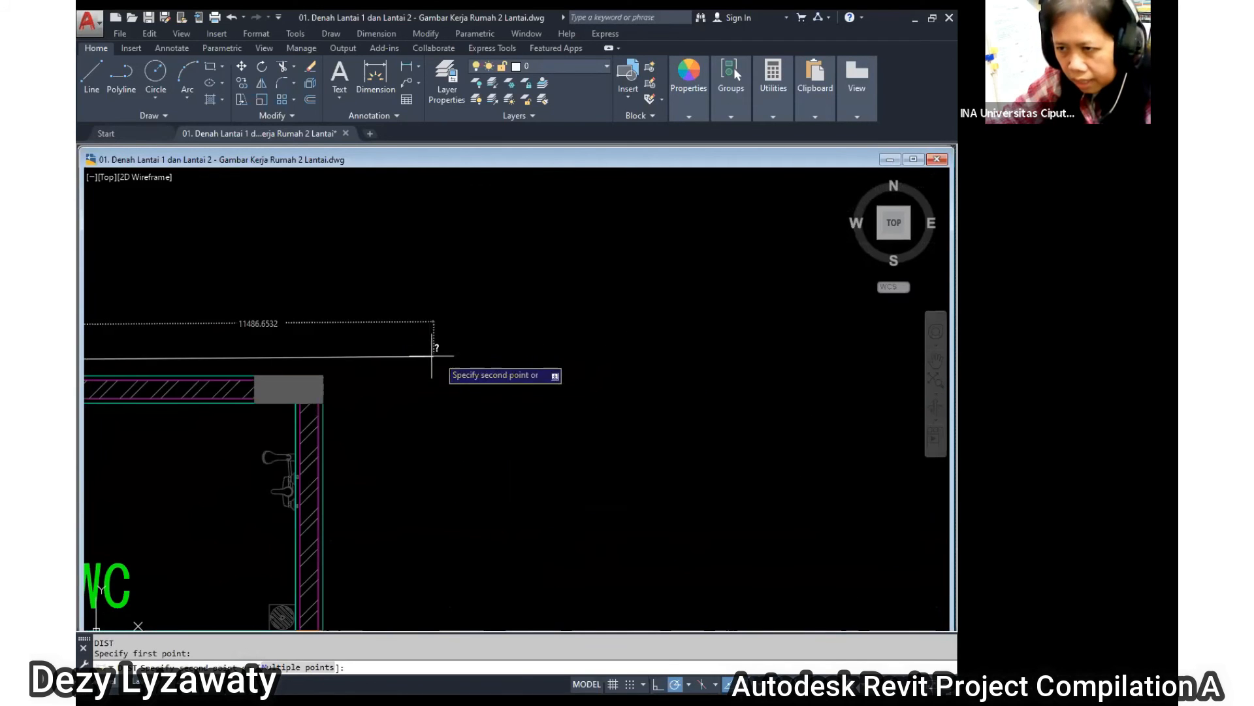
pyautogui.click(324, 374)
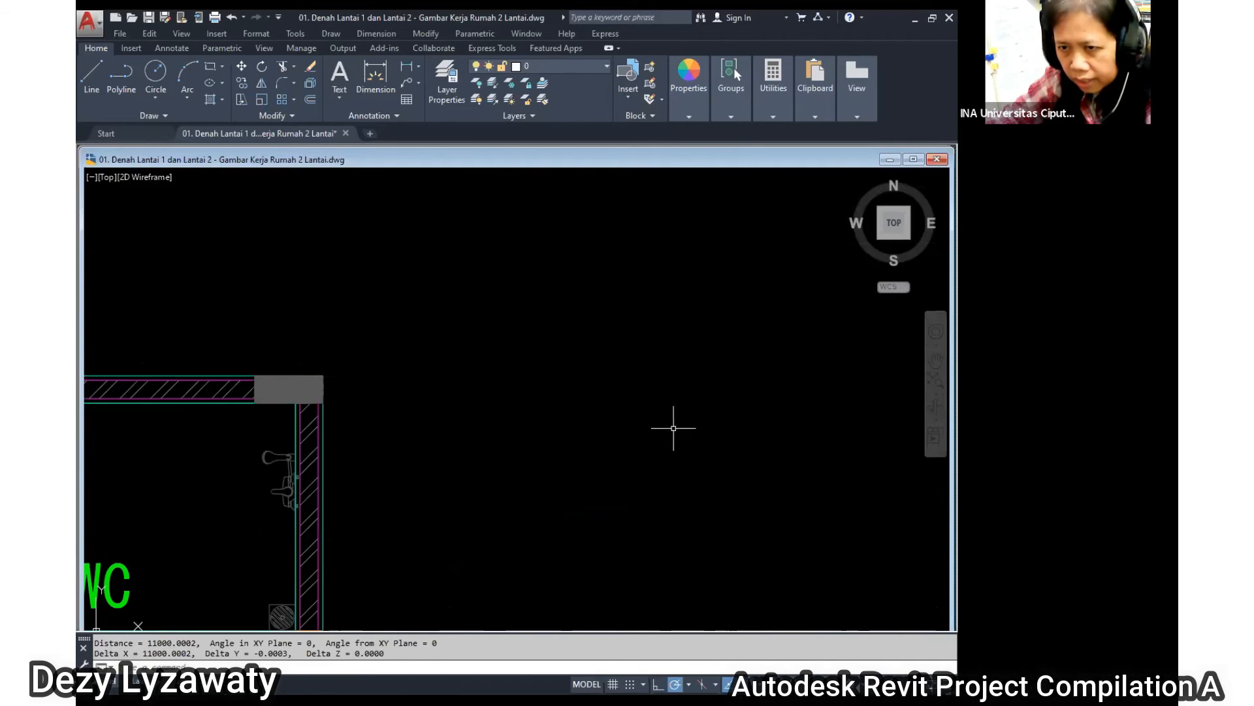
pyautogui.scroll(-2, 673, 428)
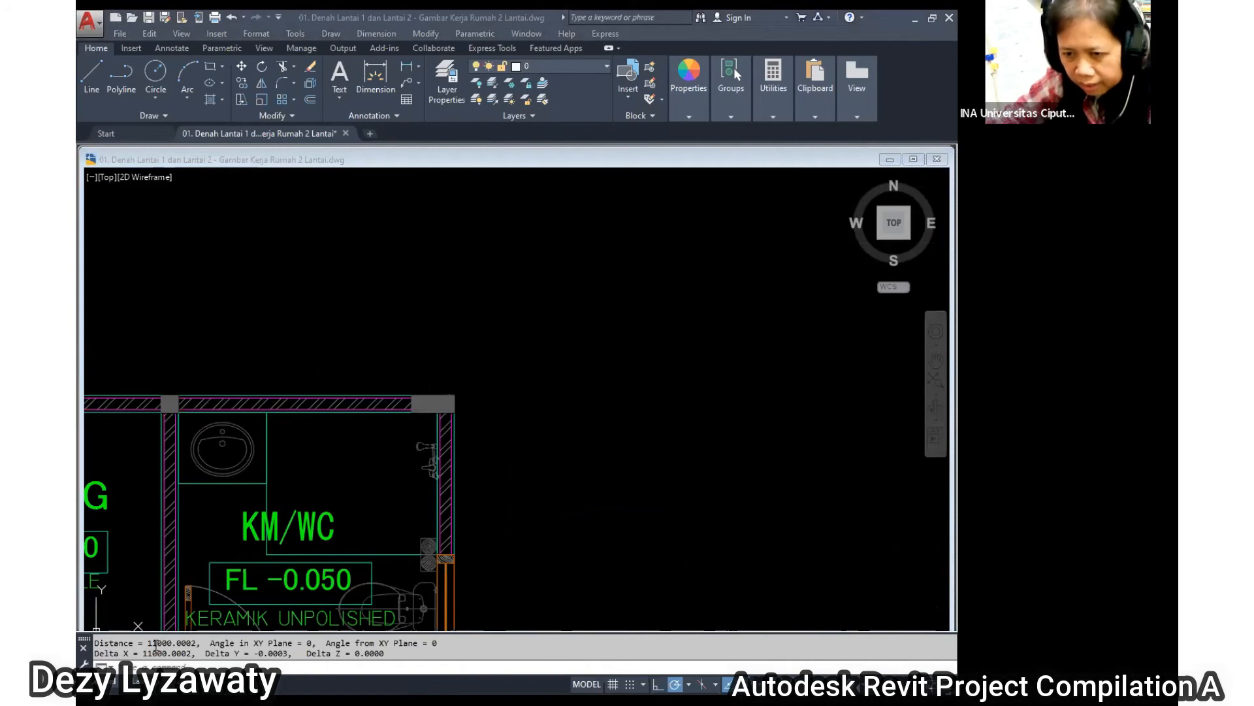
pyautogui.click(375, 654)
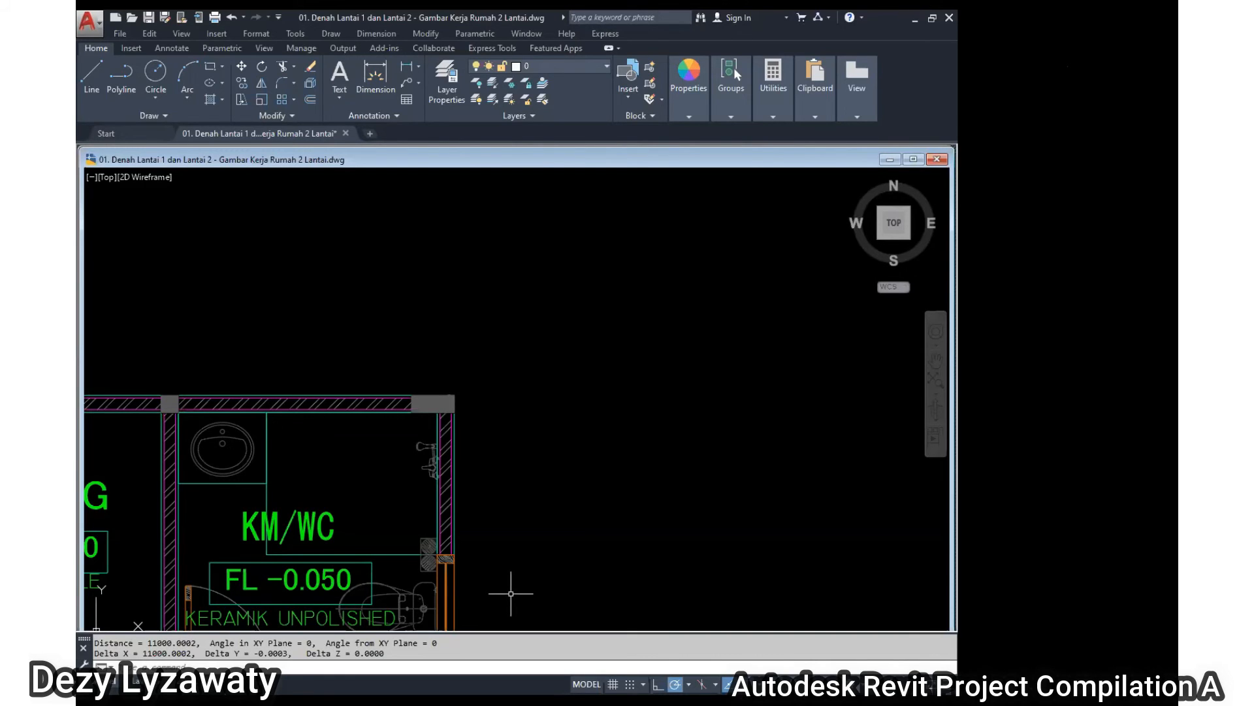
pyautogui.scroll(-6, 523, 335)
pyautogui.scroll(2, 591, 410)
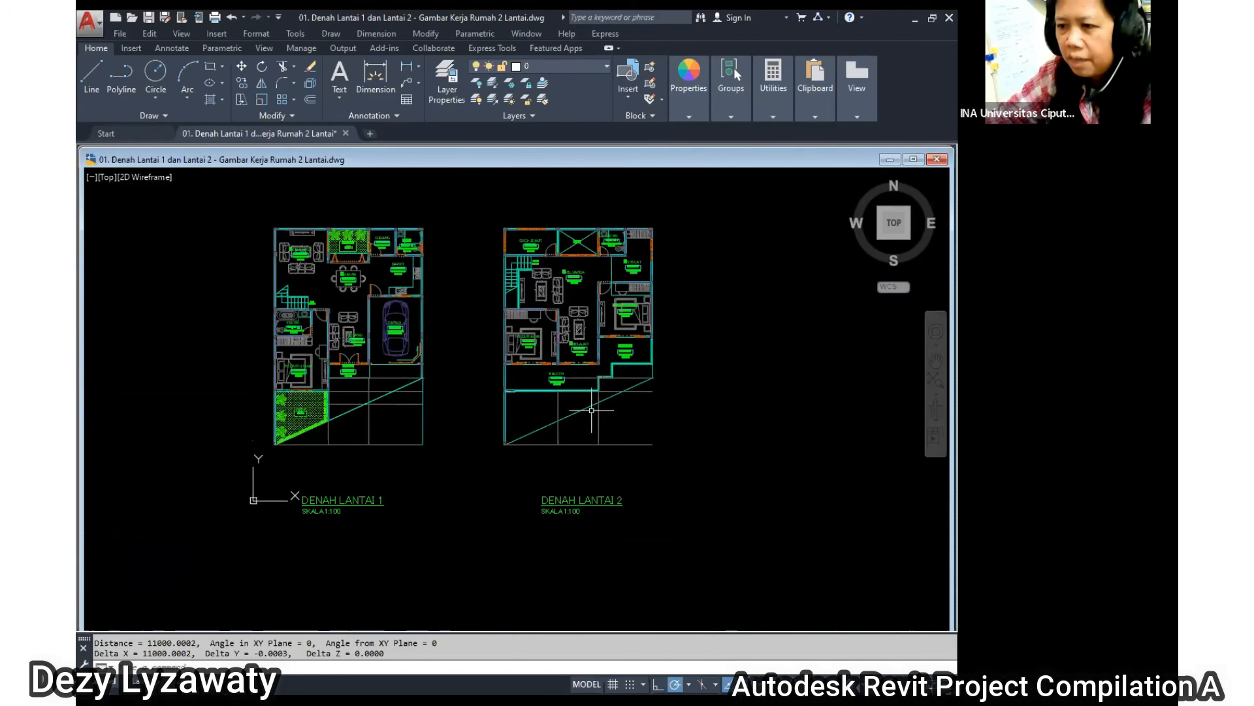
pyautogui.scroll(2, 591, 411)
pyautogui.scroll(-6, 590, 430)
pyautogui.scroll(4, 708, 418)
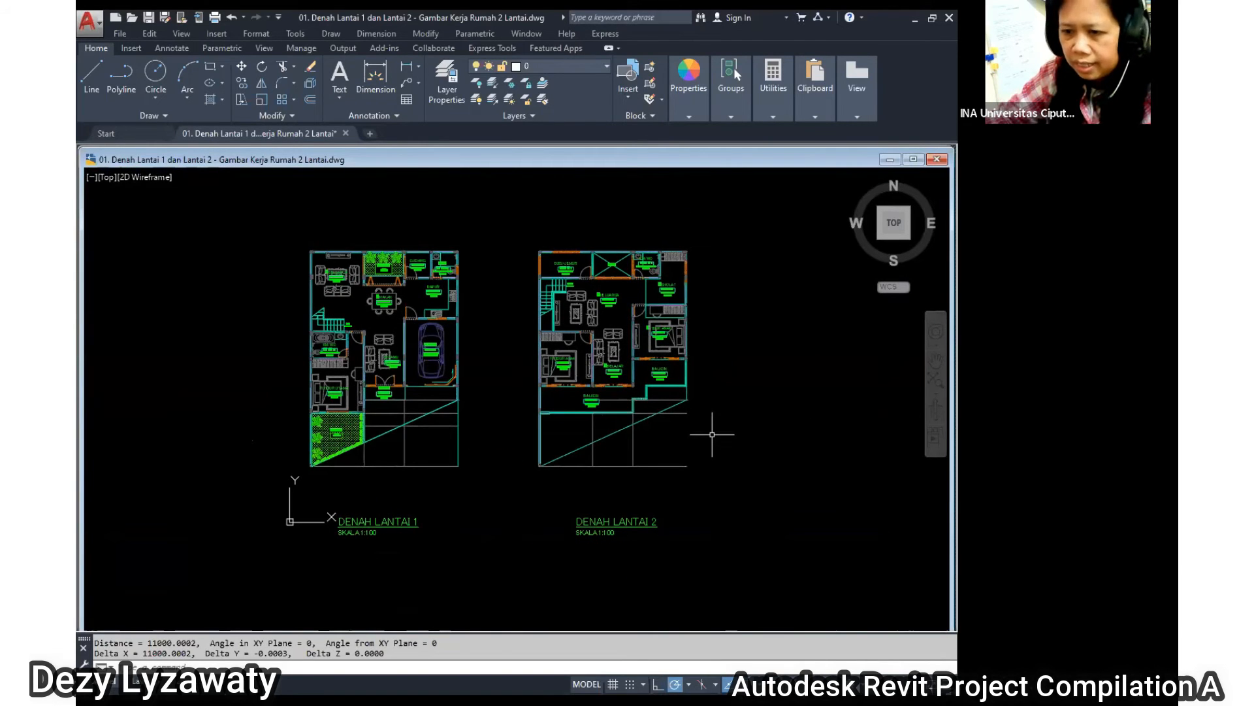
pyautogui.hotkey('alt', 'Tab')
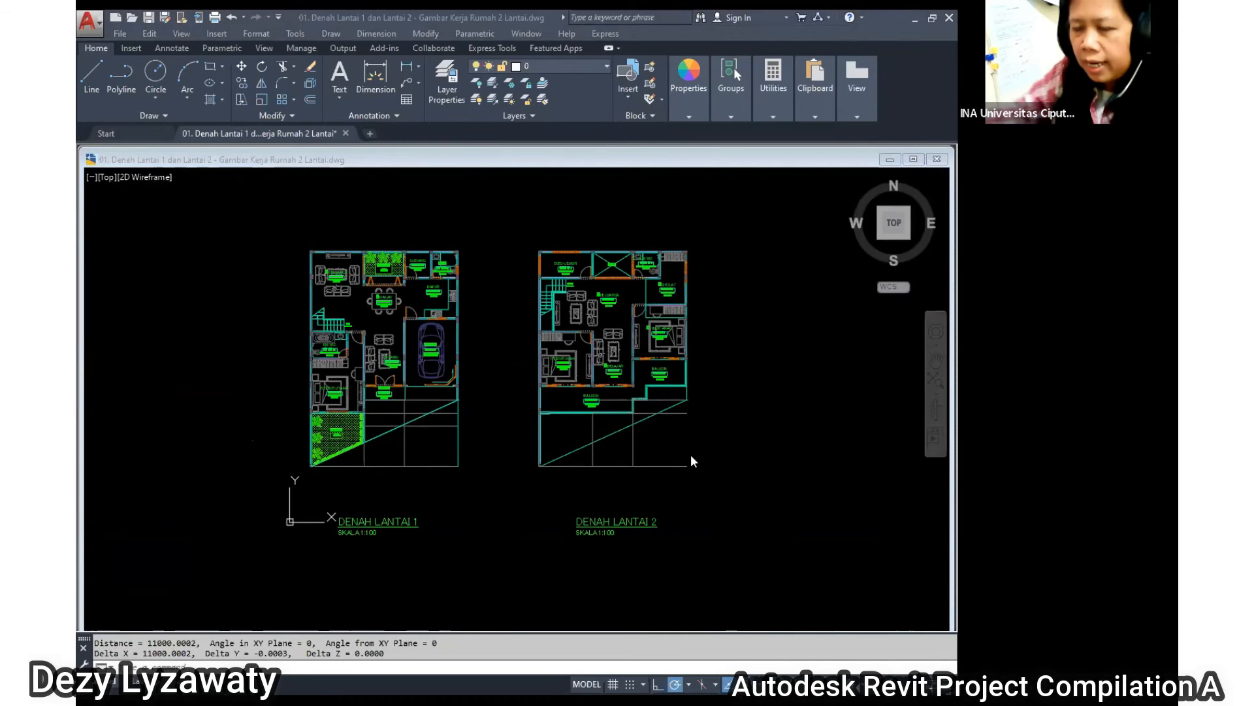
pyautogui.scroll(2, 313, 237)
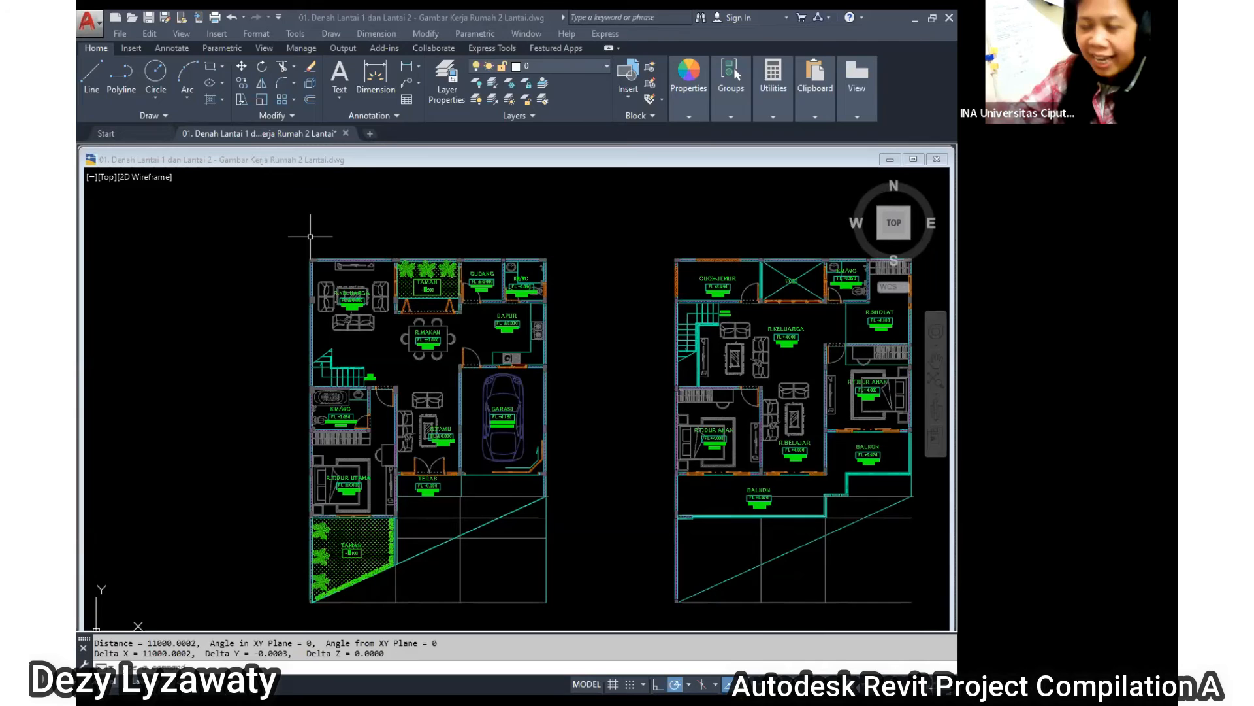
pyautogui.scroll(-2, 476, 422)
pyautogui.scroll(2, 601, 575)
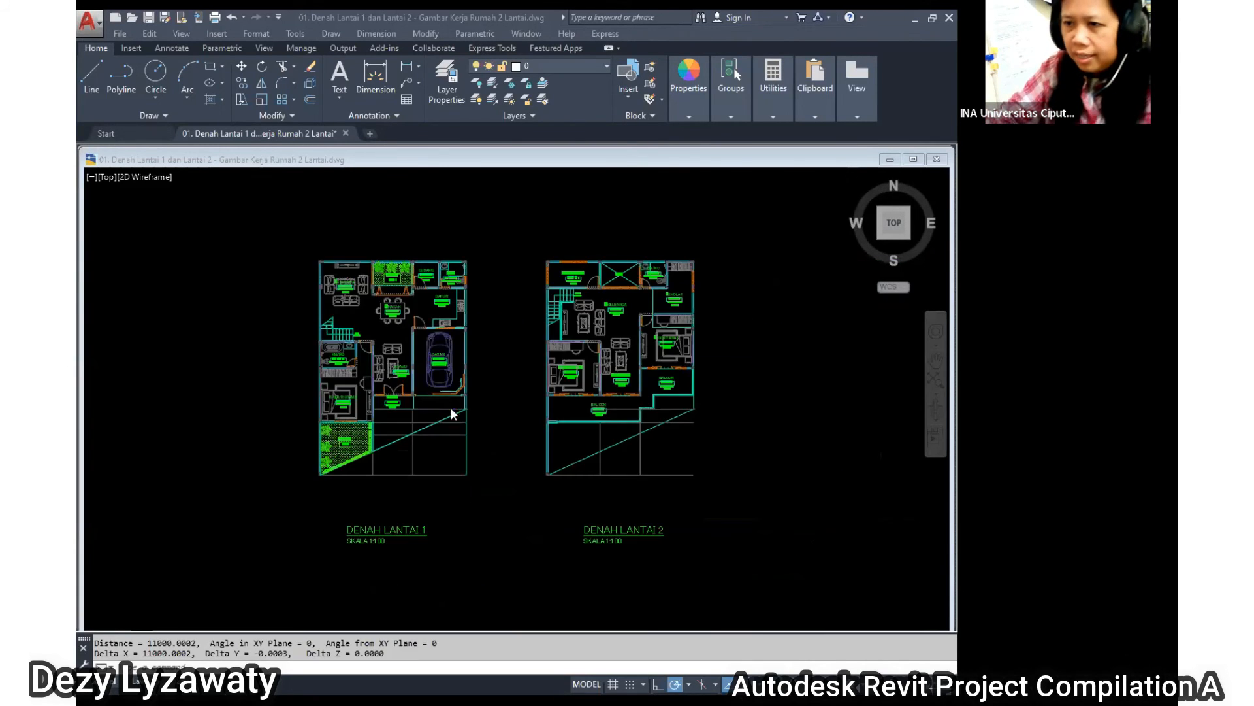
# Check both scaled floor plans, then save and close the drawing.
pyautogui.scroll(-6, 618, 430)
pyautogui.scroll(6, 591, 457)
pyautogui.moveTo(592, 457); pyautogui.dragTo(545, 362, button='middle')
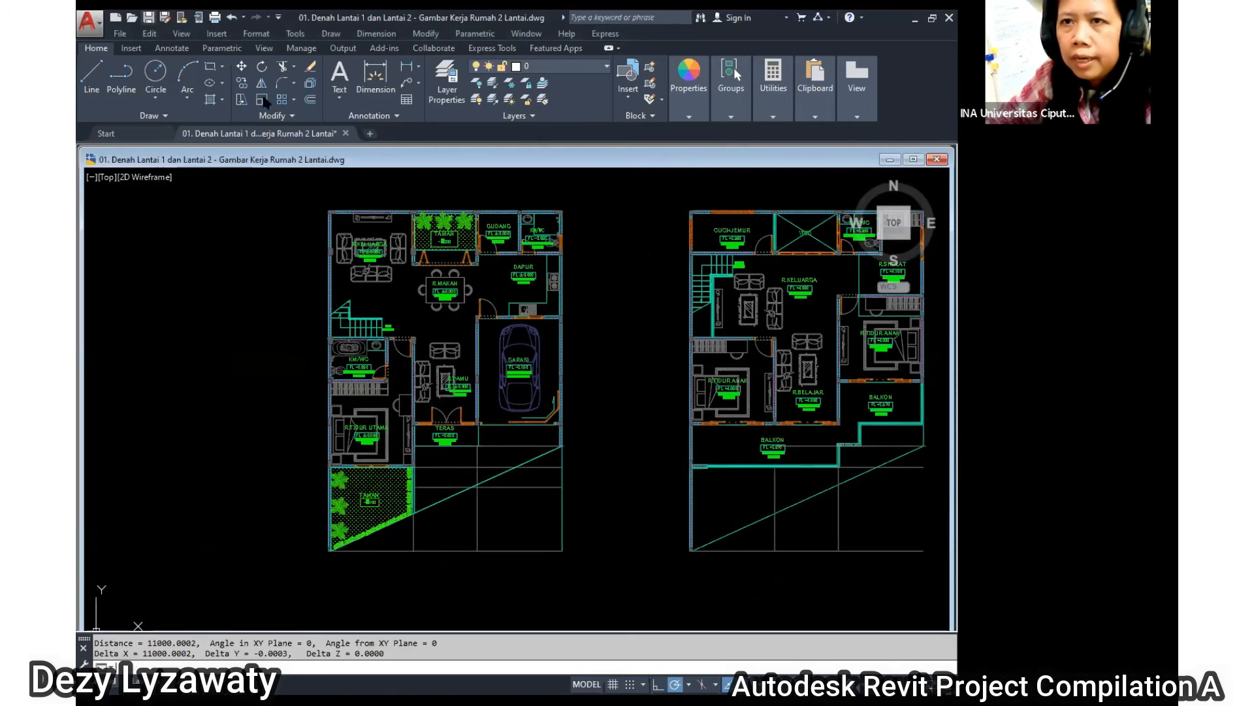
pyautogui.hotkey('ctrl', 's')
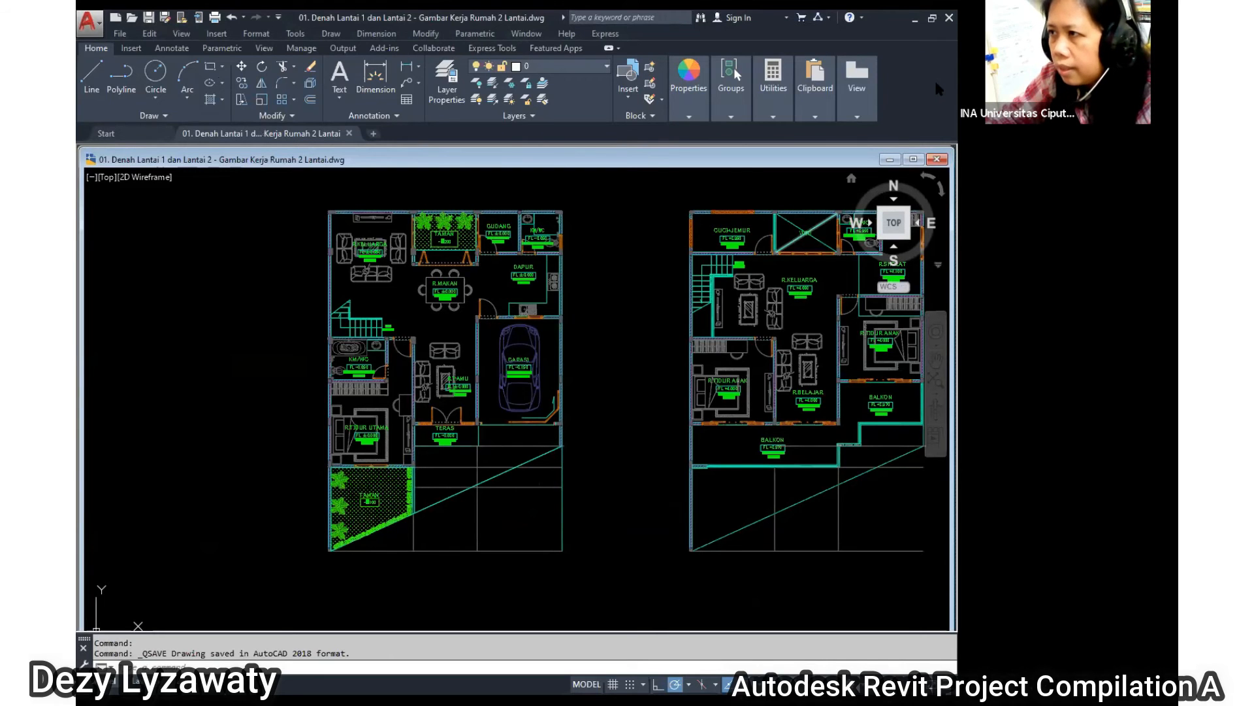
pyautogui.click(937, 159)
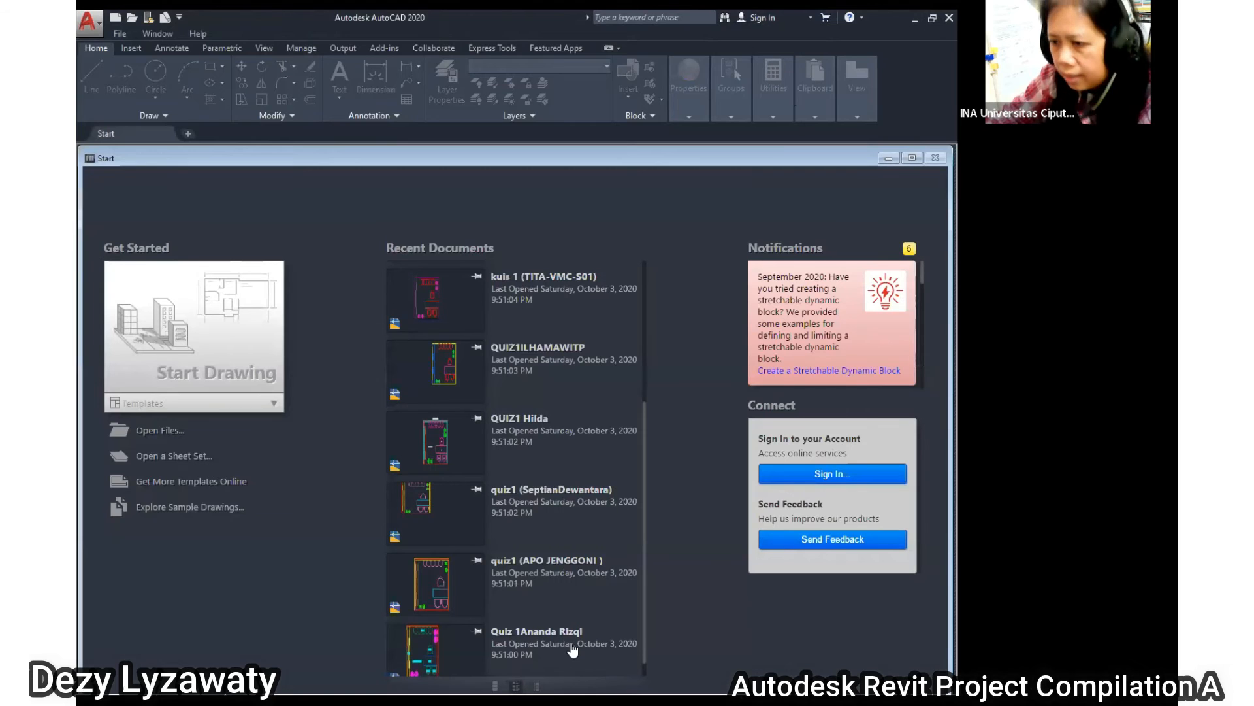
# Switch to Revit and create a new project from the Architectural Template without saving the open project.
pyautogui.click(572, 649)
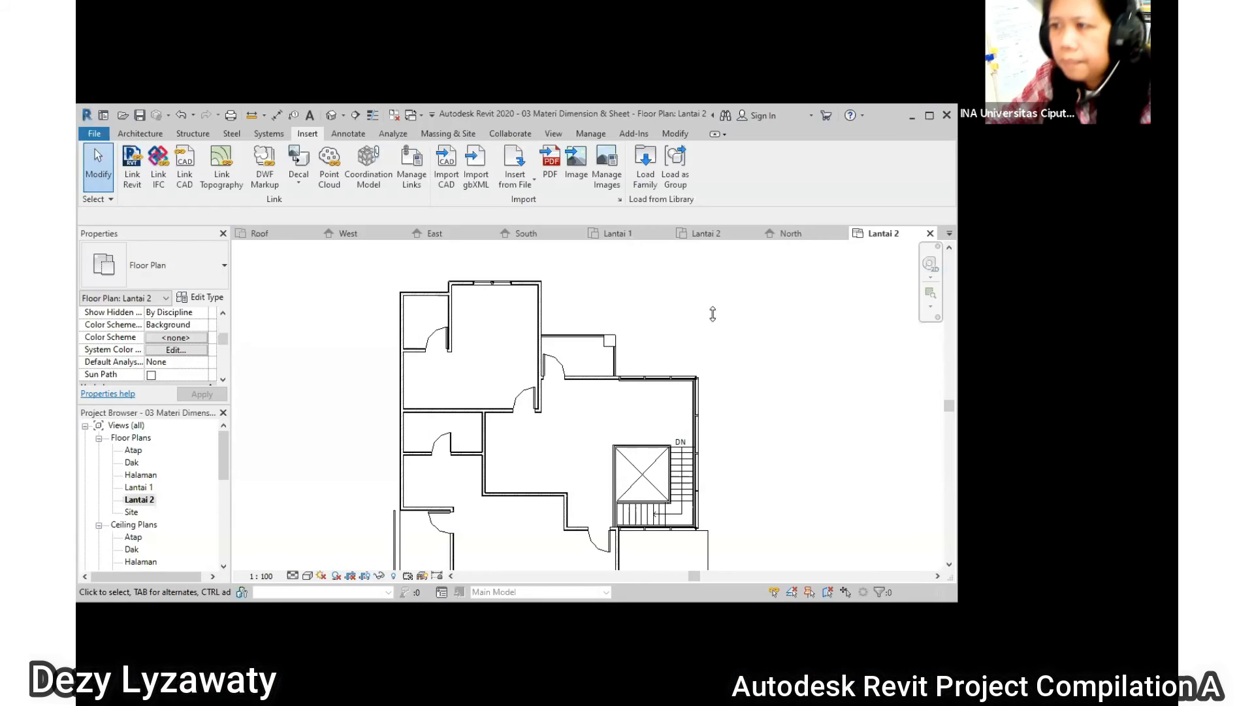
pyautogui.click(928, 117)
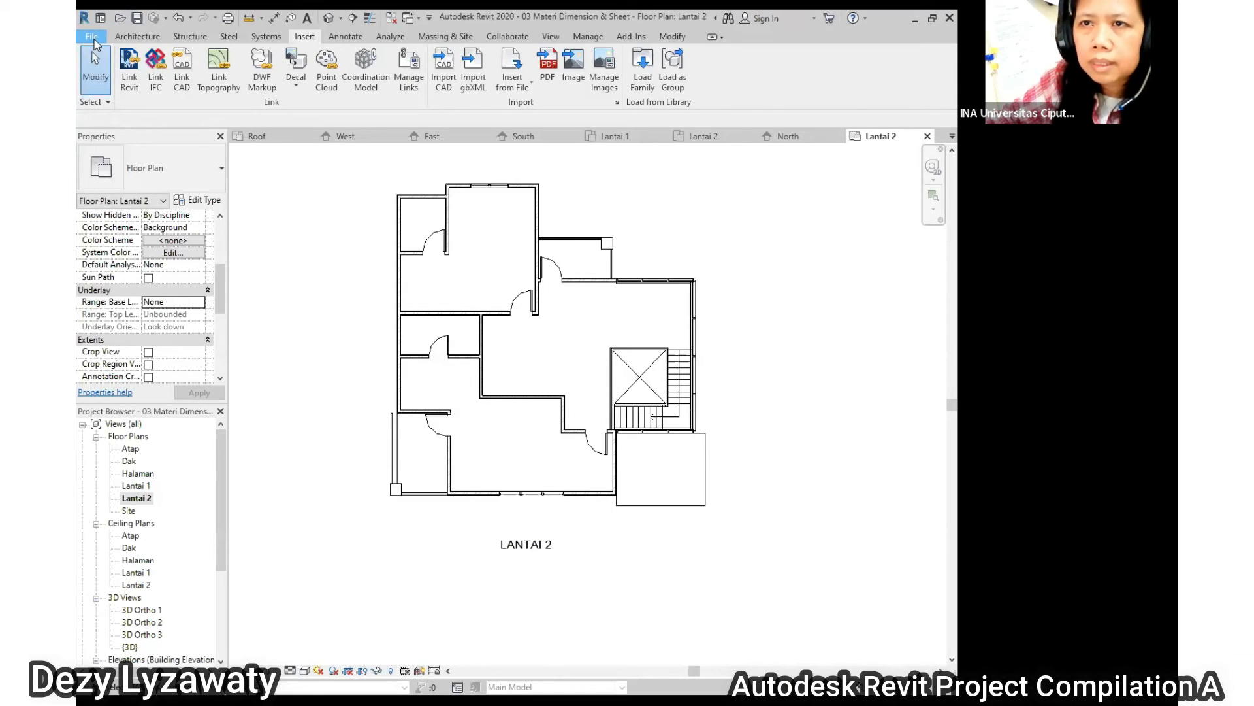
pyautogui.click(94, 39)
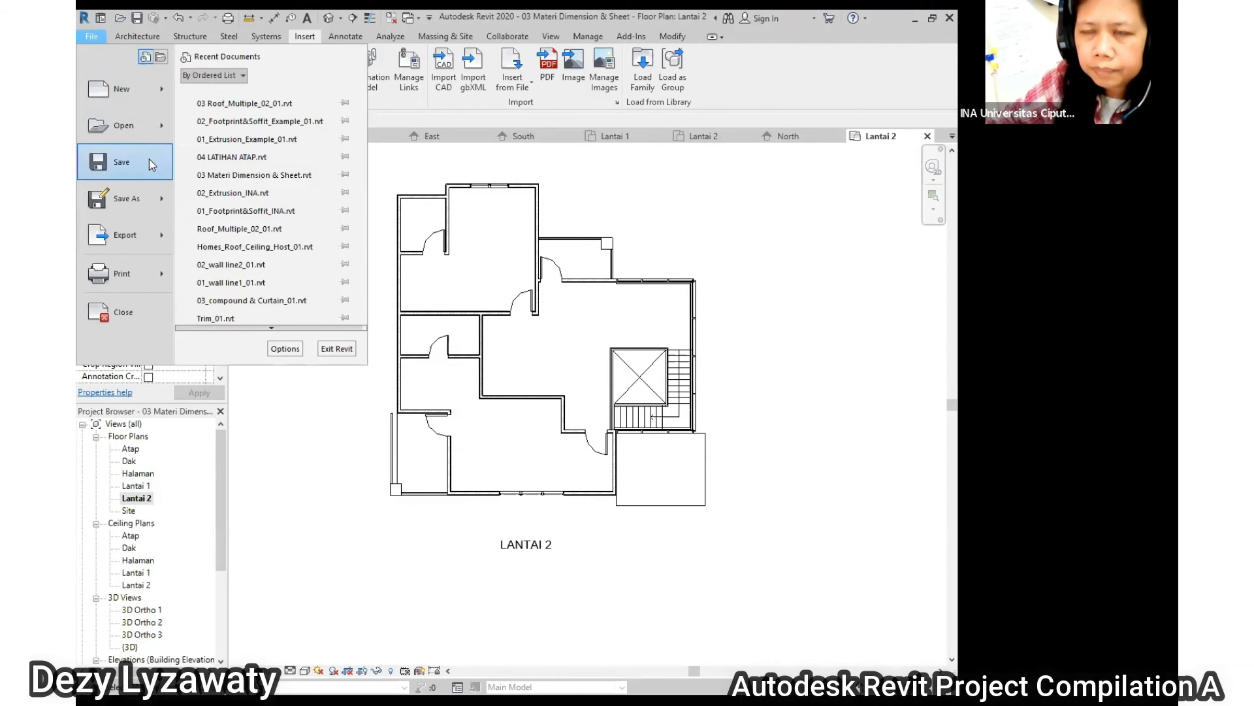
pyautogui.moveTo(164, 85)
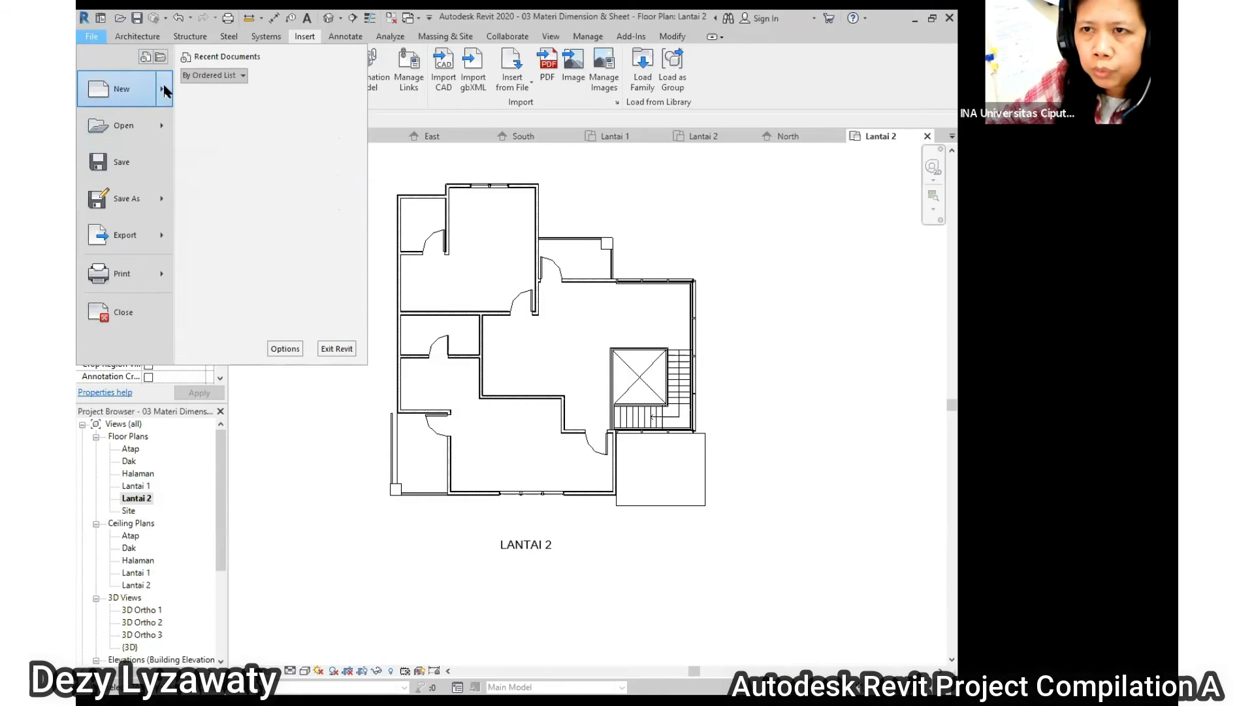
pyautogui.click(225, 88)
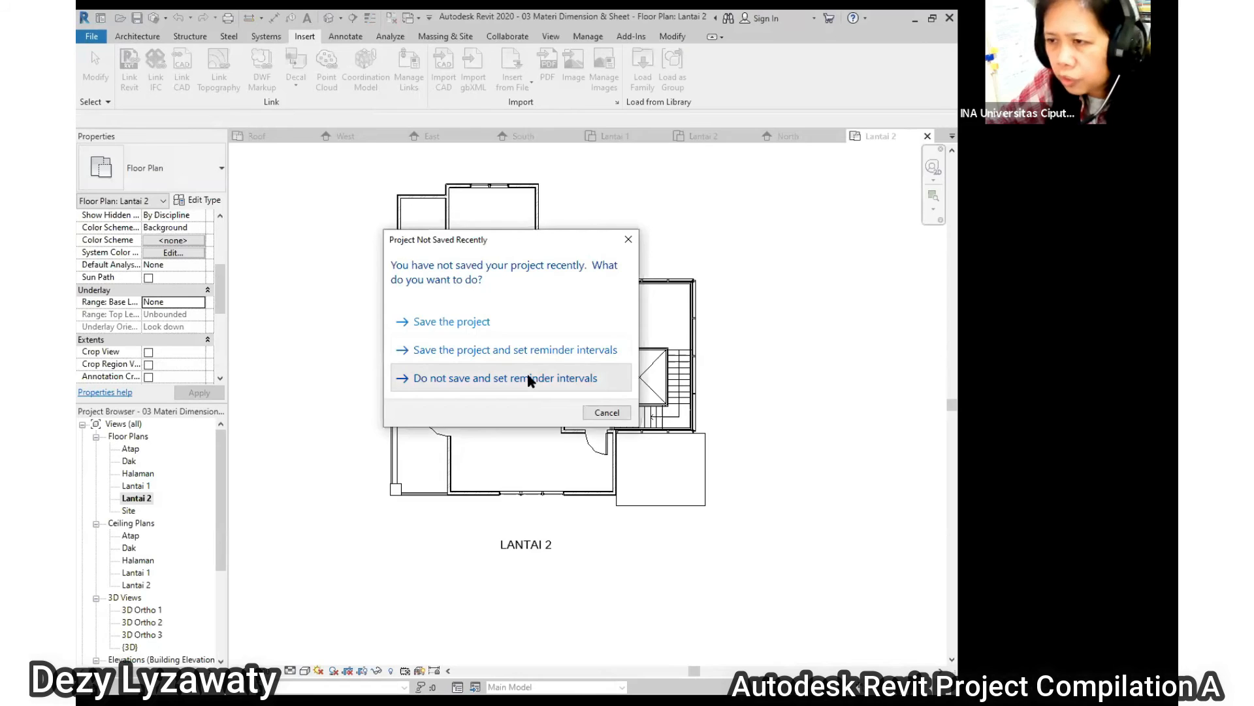
pyautogui.click(528, 376)
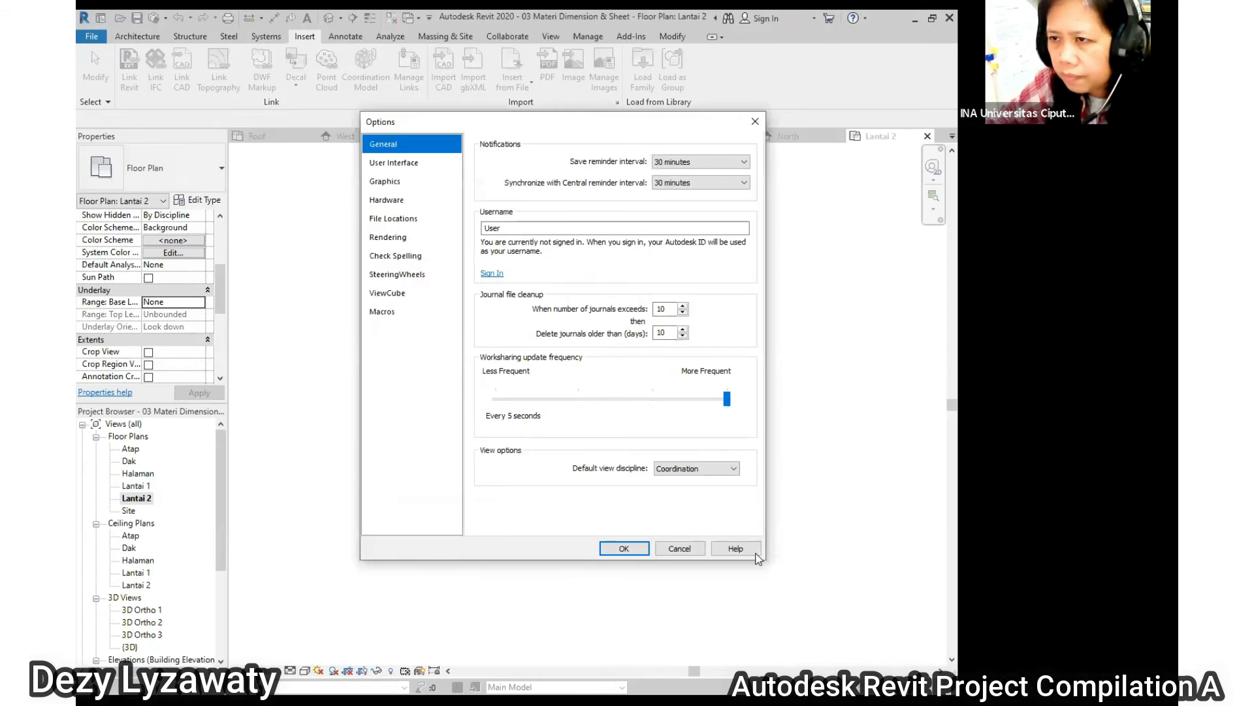
pyautogui.click(627, 552)
pyautogui.click(575, 291)
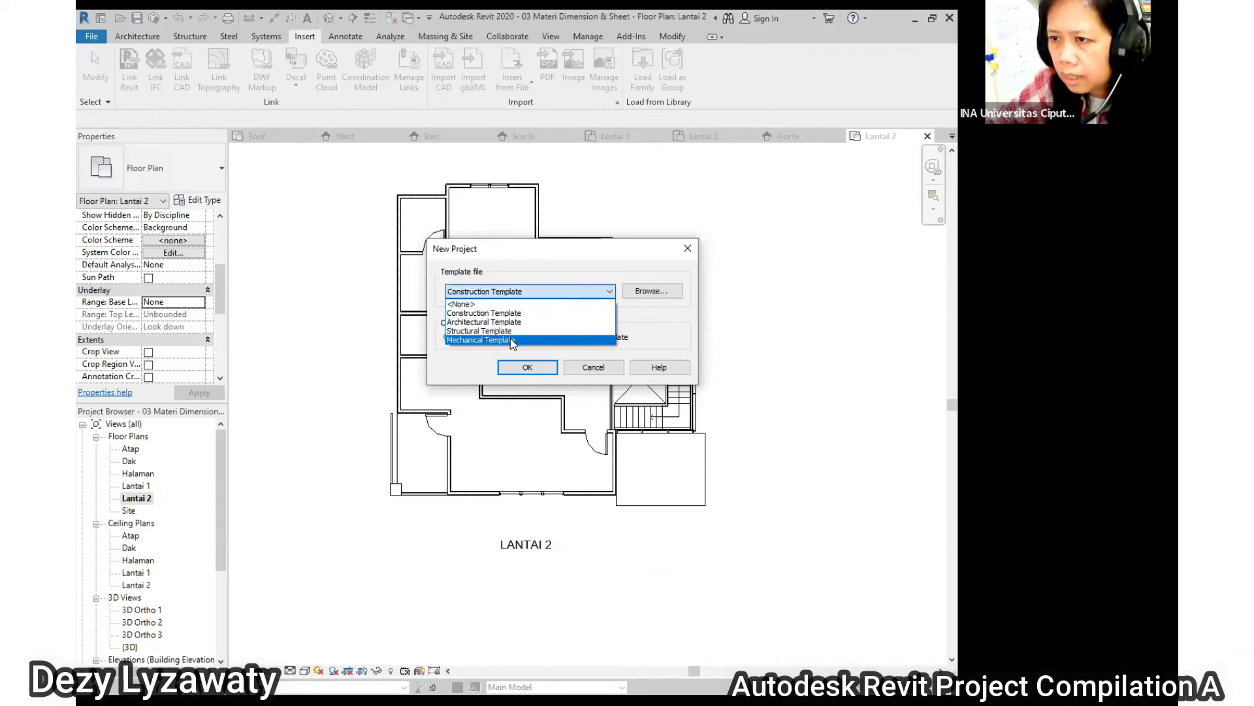
pyautogui.click(506, 322)
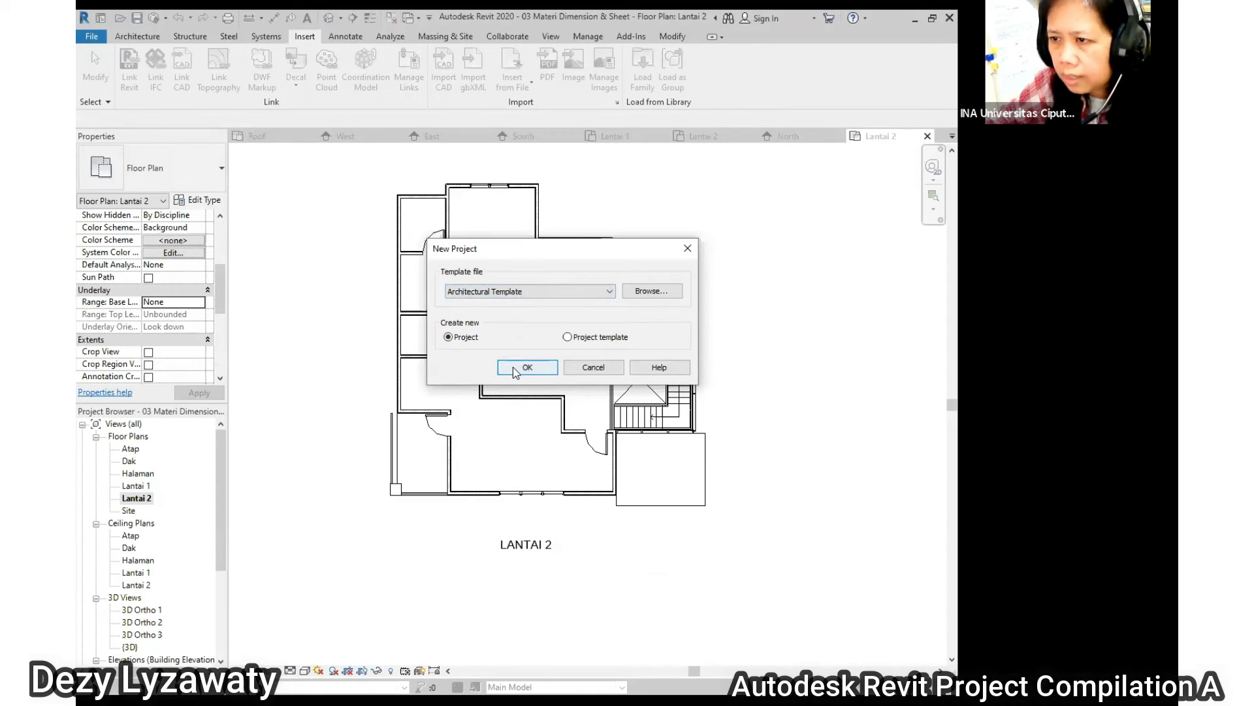
pyautogui.click(525, 368)
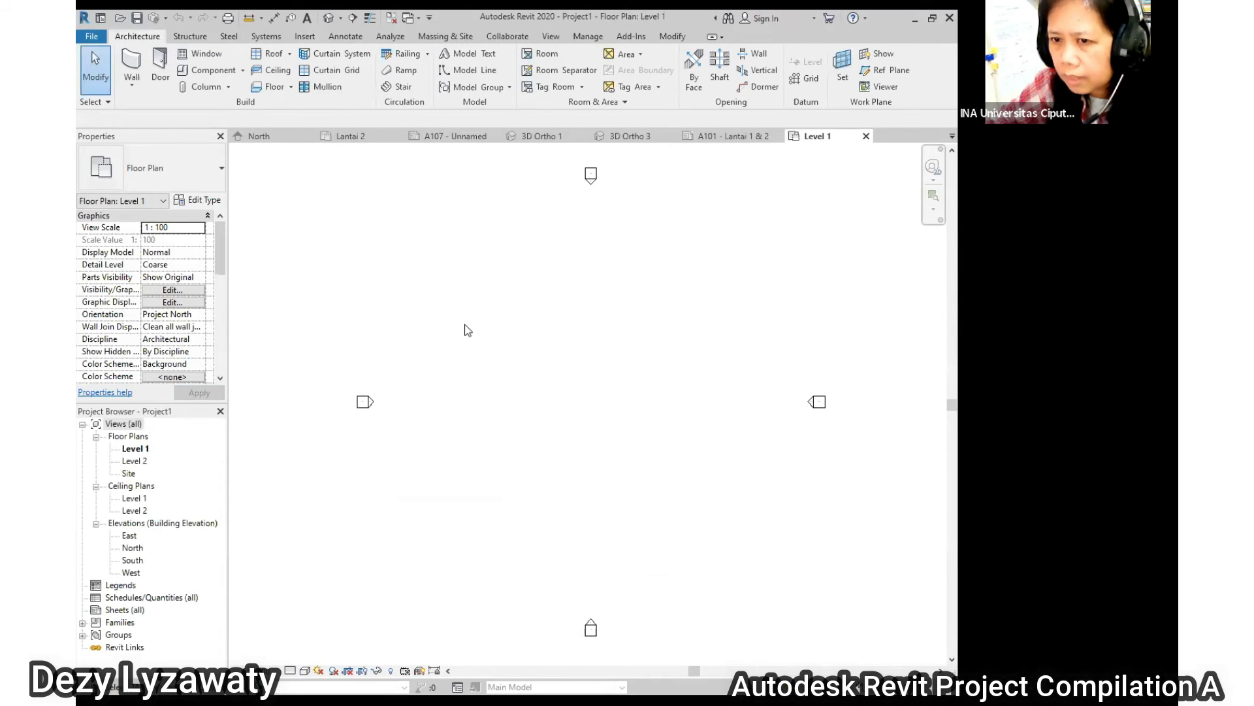
# Open the South elevation and draw a third level at about 8100 mm elevation, aligned with the ends of the existing levels.
pyautogui.click(133, 564)
pyautogui.doubleClick(133, 562)
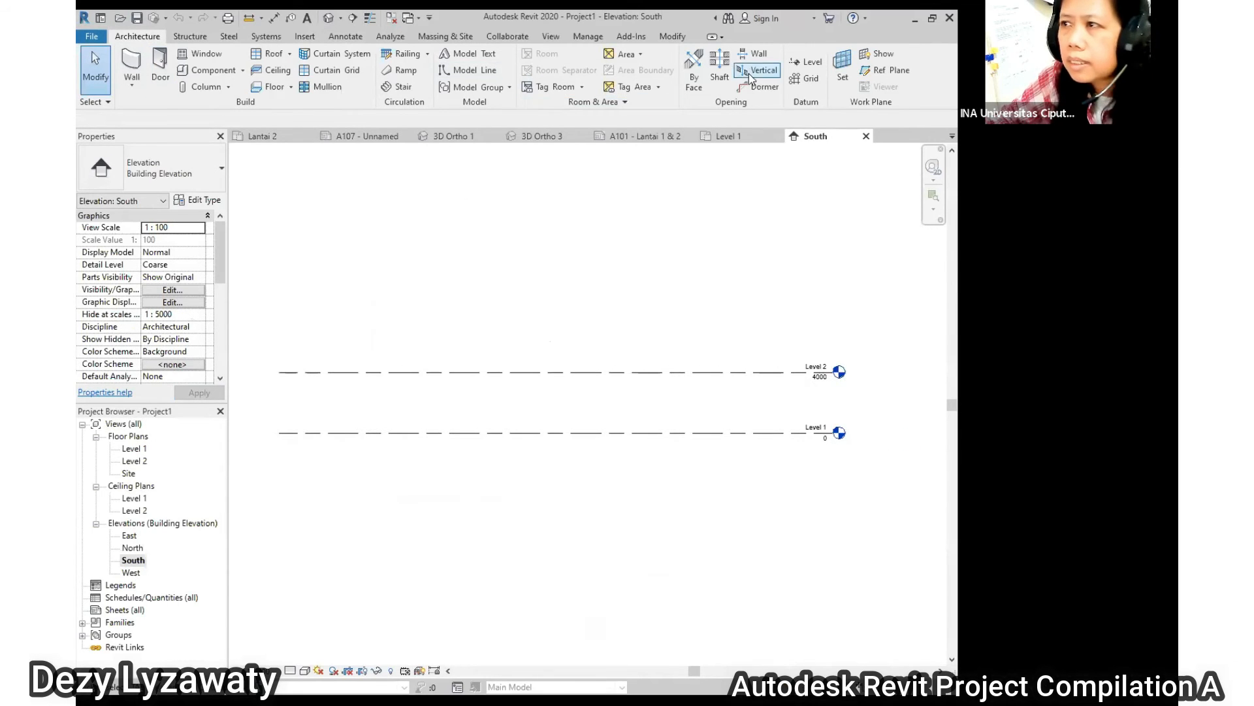
pyautogui.click(807, 62)
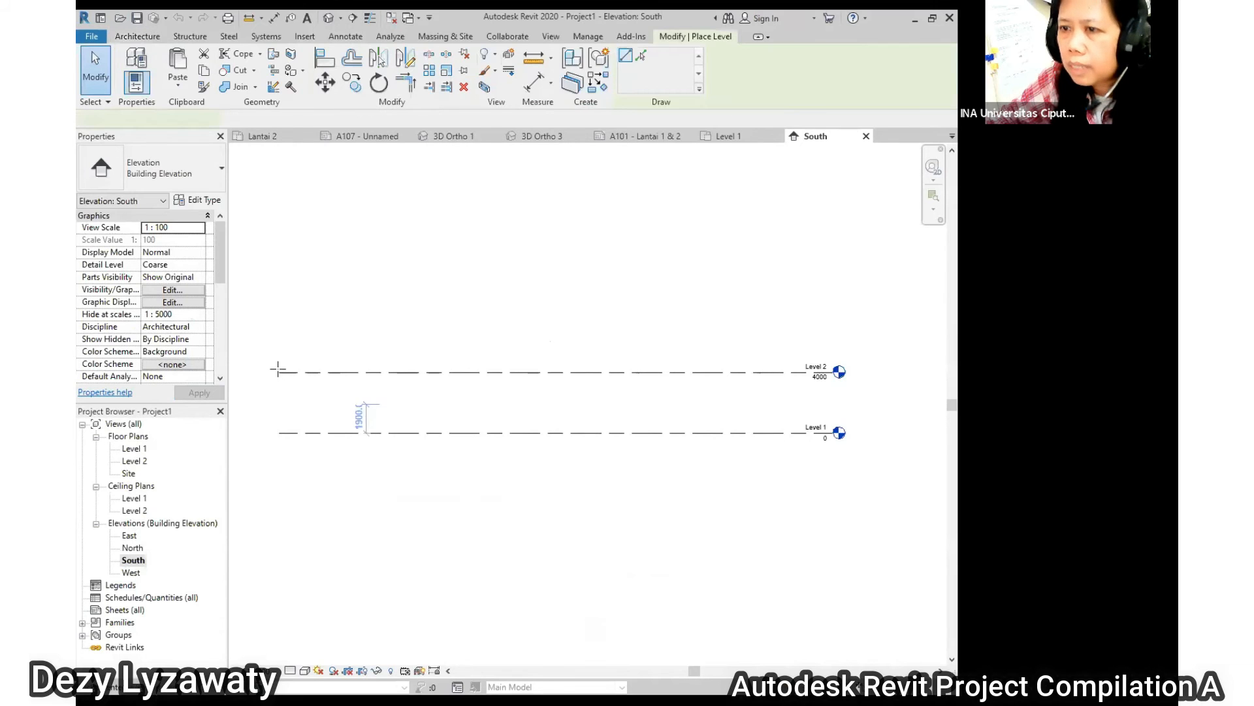
pyautogui.click(277, 309)
pyautogui.click(839, 309)
pyautogui.press('Escape')
pyautogui.press('Escape')
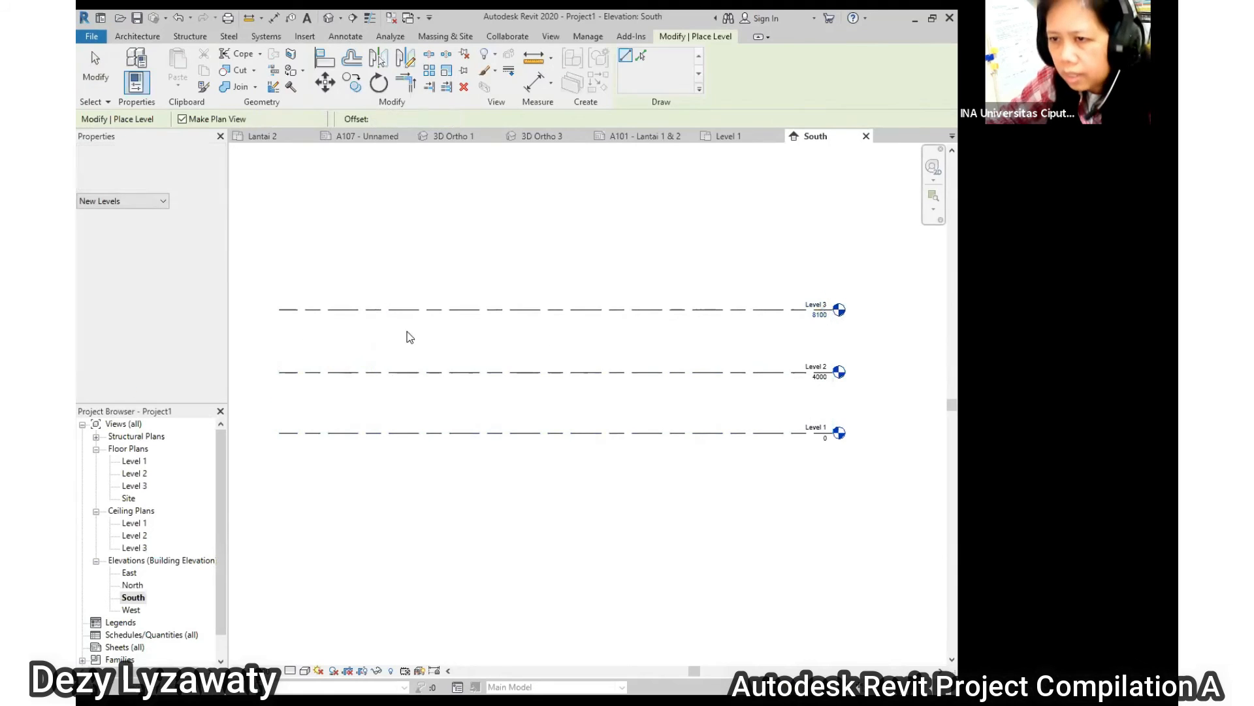
# Set the distance between Level 2 and Level 3 to 4000 mm.
pyautogui.click(422, 309)
pyautogui.click(383, 341)
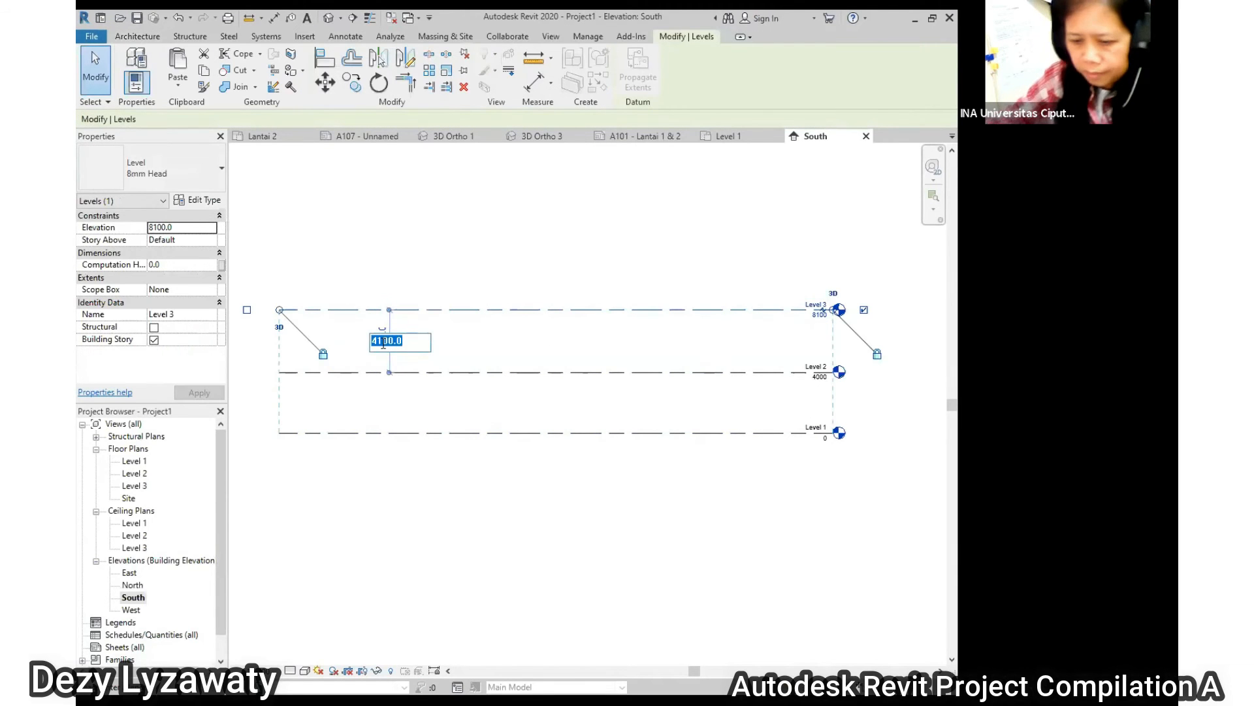
pyautogui.write('4000')
pyautogui.press('Return')
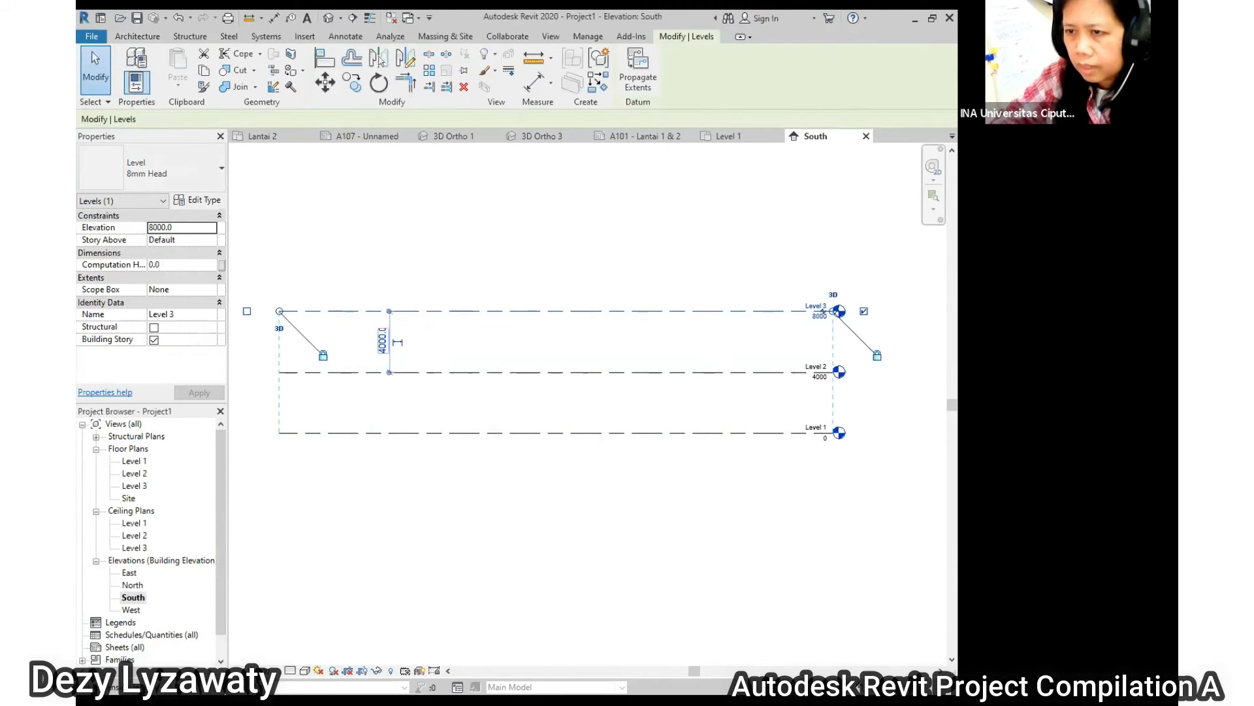
pyautogui.click(729, 393)
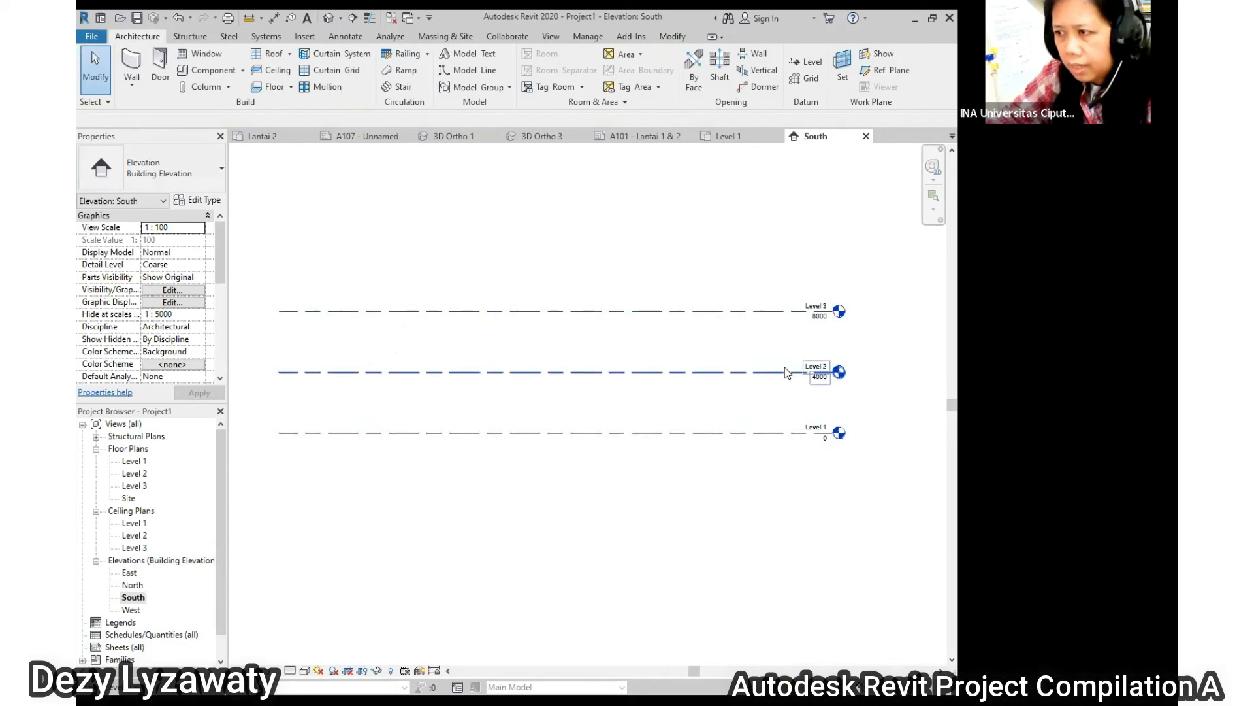
# In the Level 1 floor plan, choose "01. Denah Lantai 1 dan Lantai 2 - Gambar Kerja Rumah 2 Lantai.dwg" for CAD import from the course folder.
pyautogui.doubleClick(134, 460)
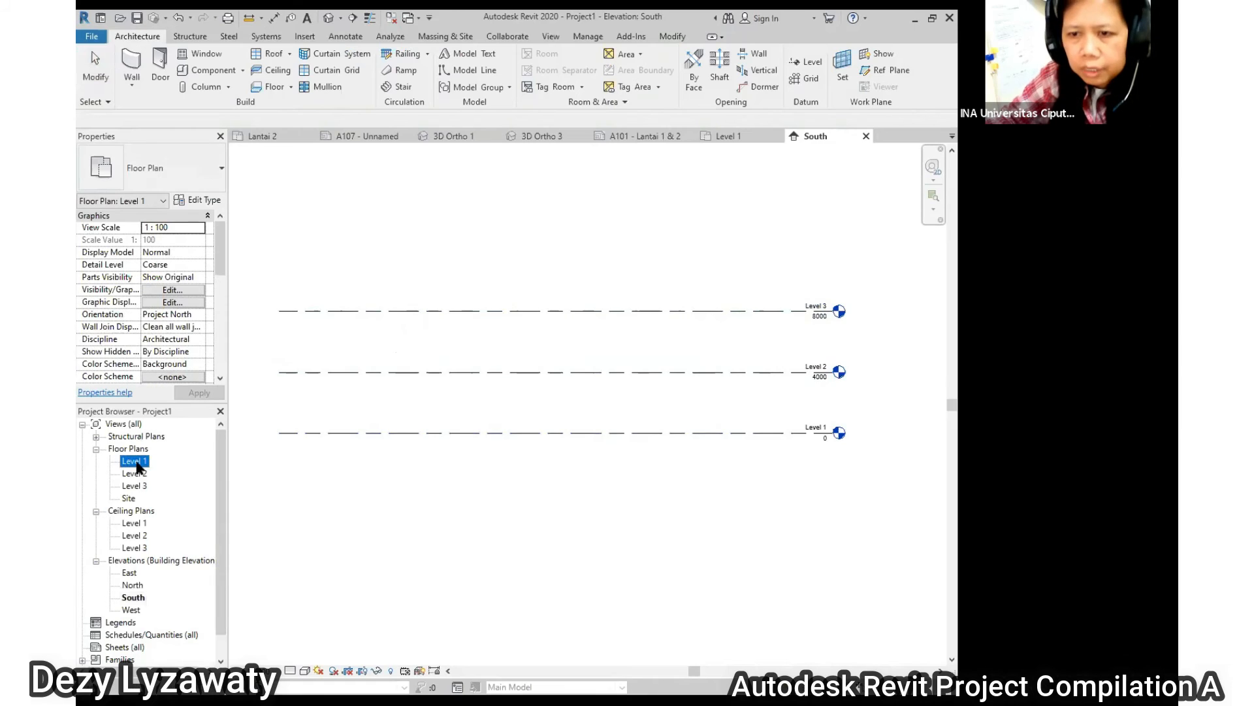
pyautogui.scroll(-2, 676, 348)
pyautogui.scroll(1, 628, 353)
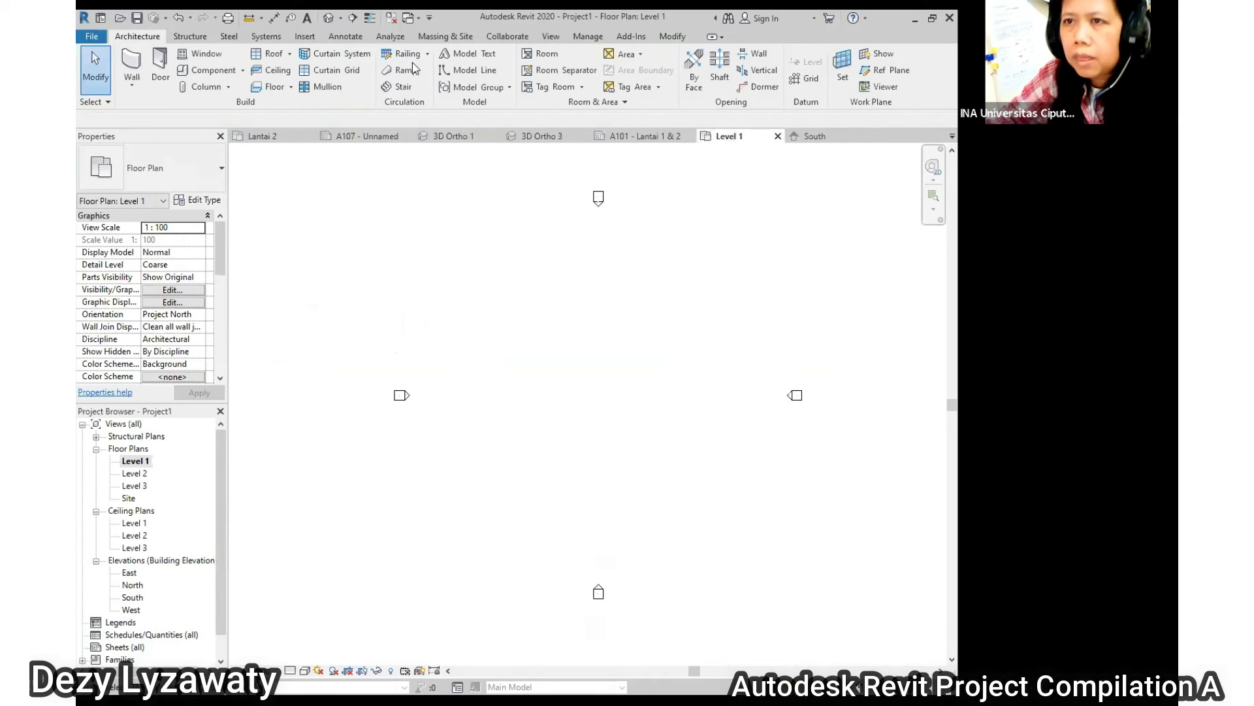
pyautogui.click(304, 36)
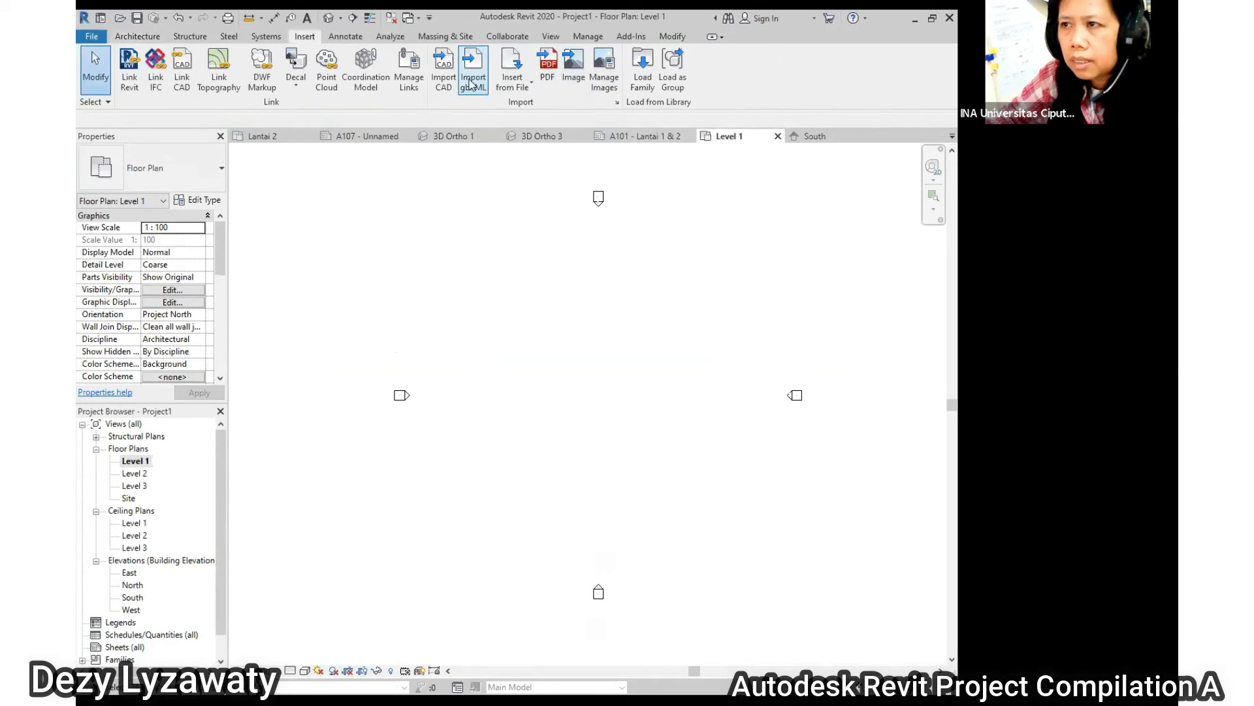
pyautogui.click(444, 70)
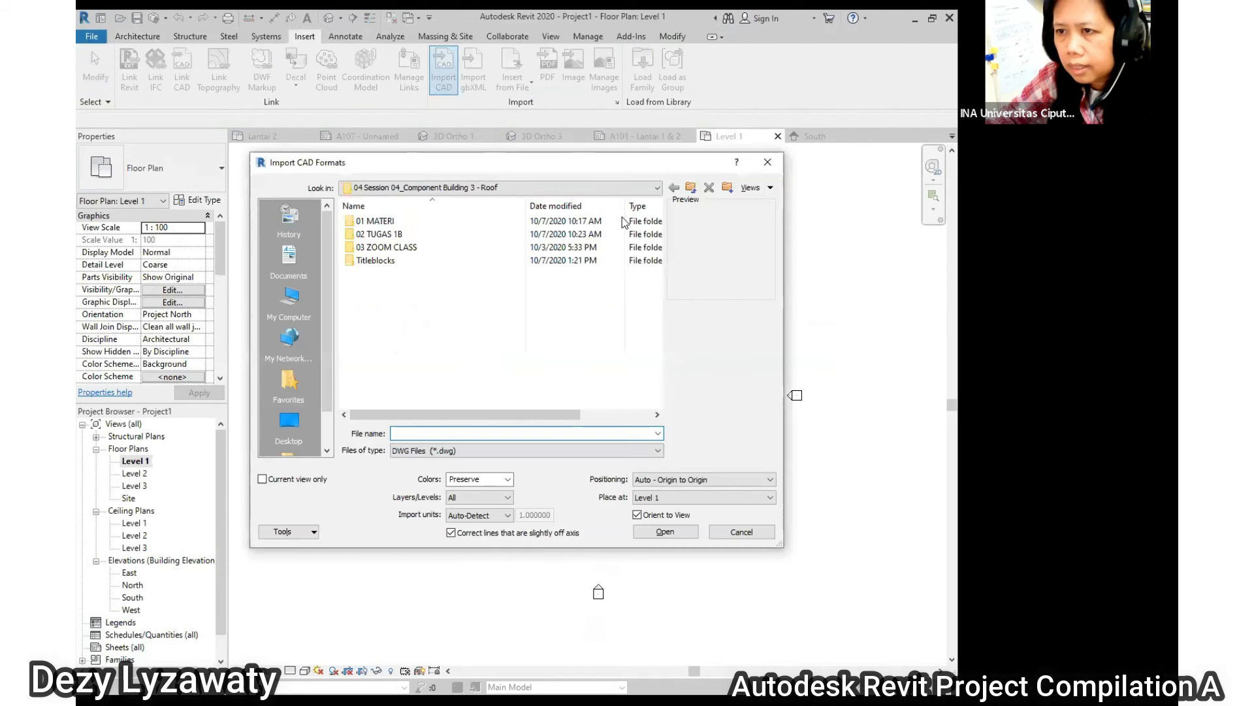
pyautogui.click(550, 188)
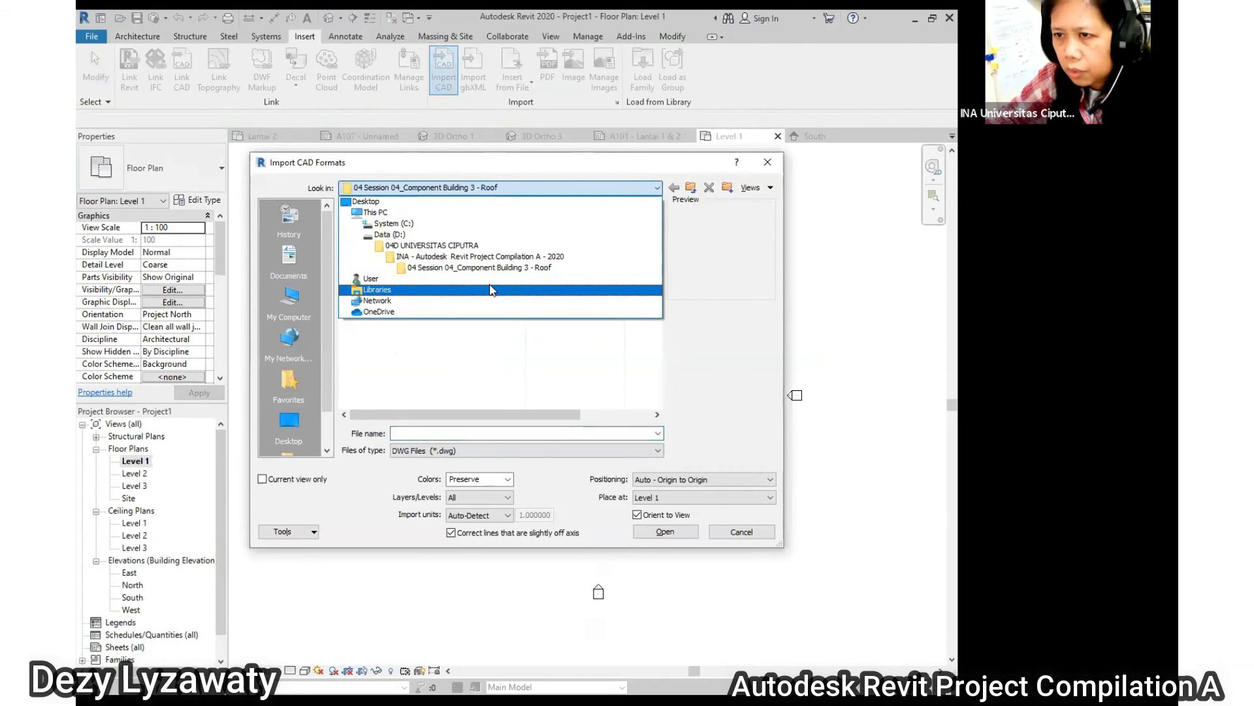
pyautogui.click(390, 216)
pyautogui.scroll(-10, 469, 330)
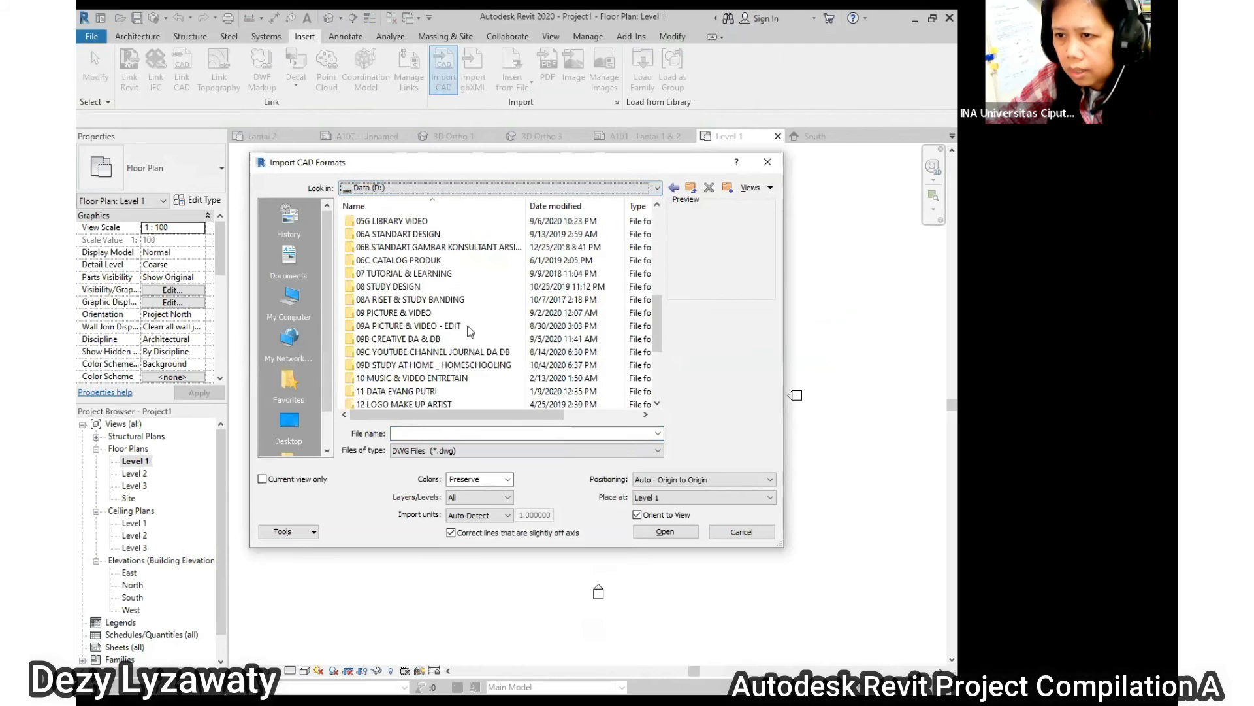
pyautogui.scroll(4, 444, 334)
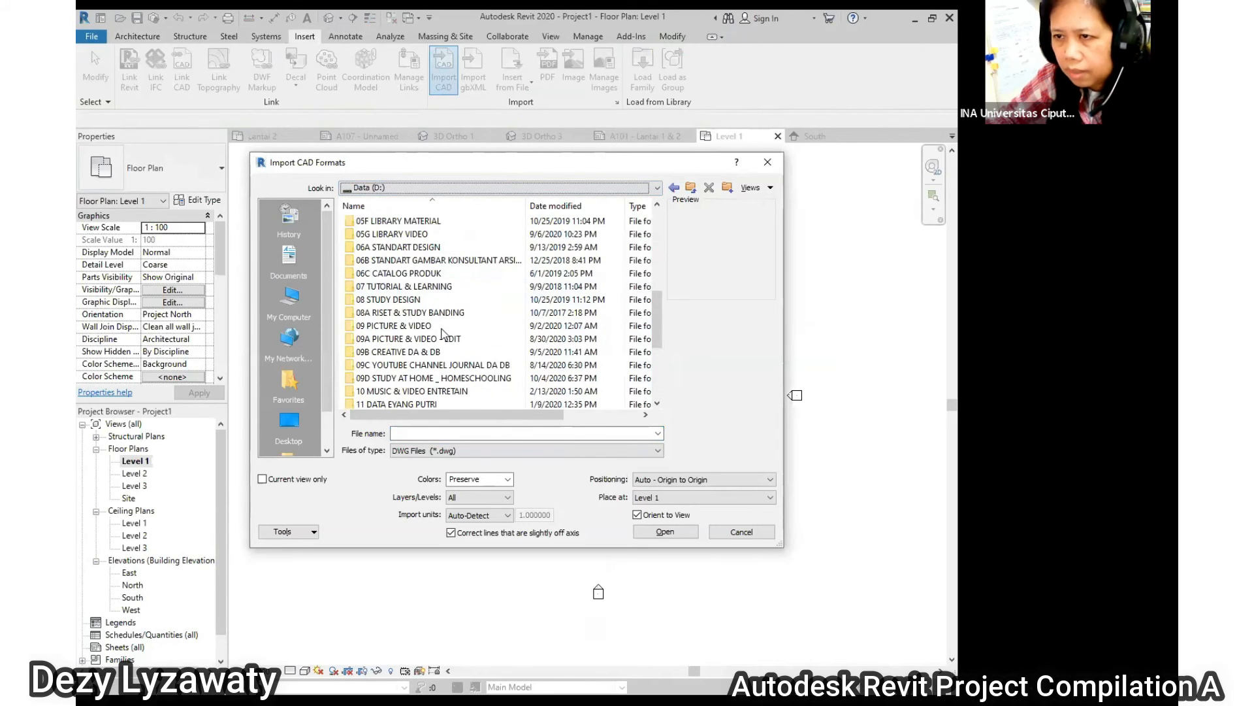
pyautogui.scroll(5, 445, 271)
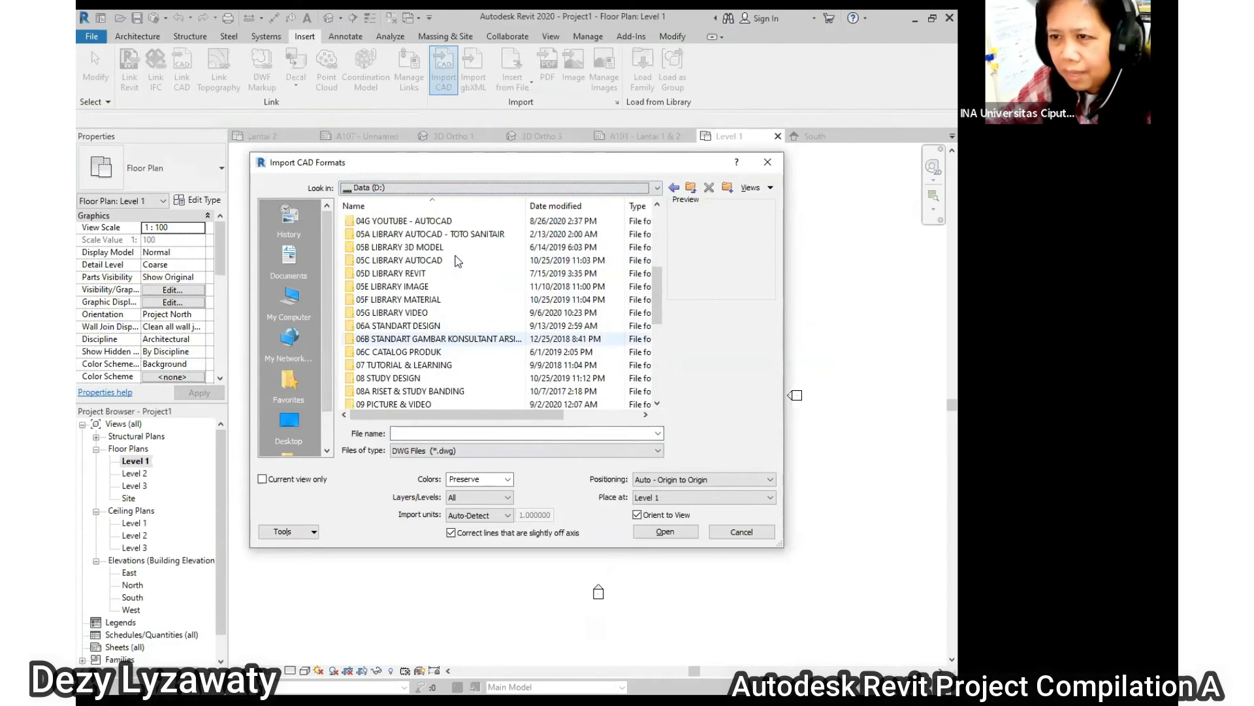
pyautogui.doubleClick(425, 299)
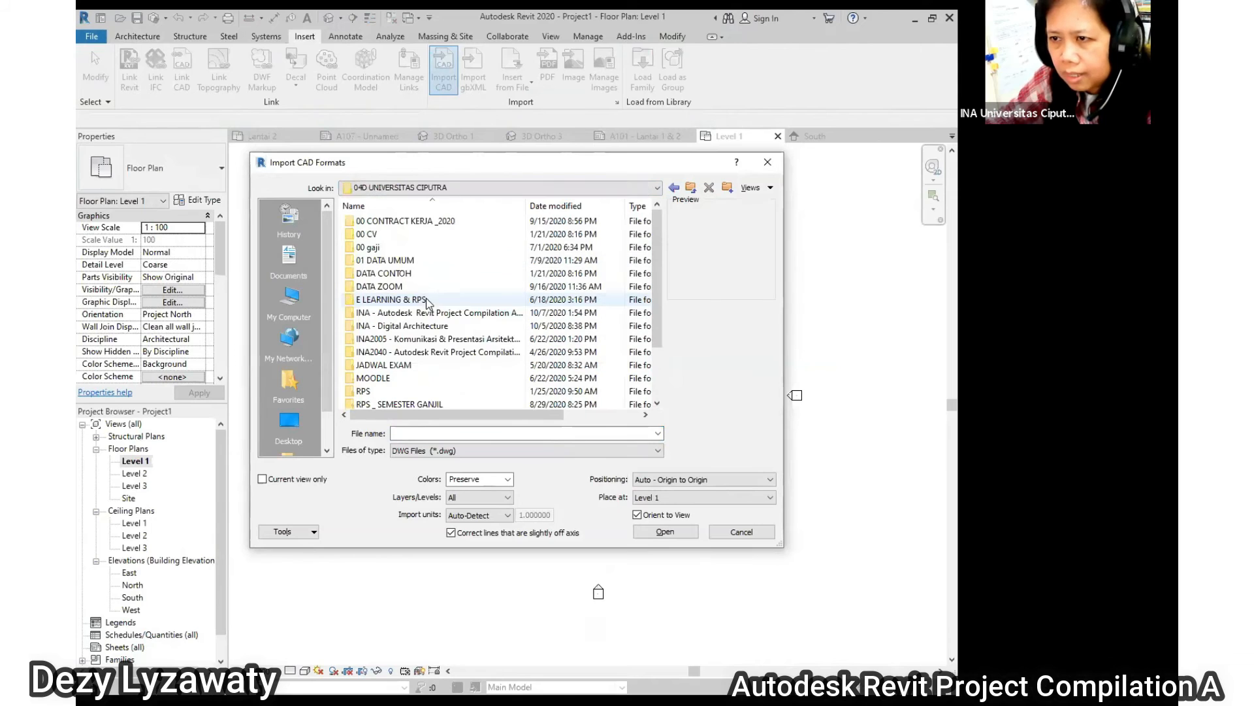
pyautogui.click(484, 313)
pyautogui.doubleClick(484, 315)
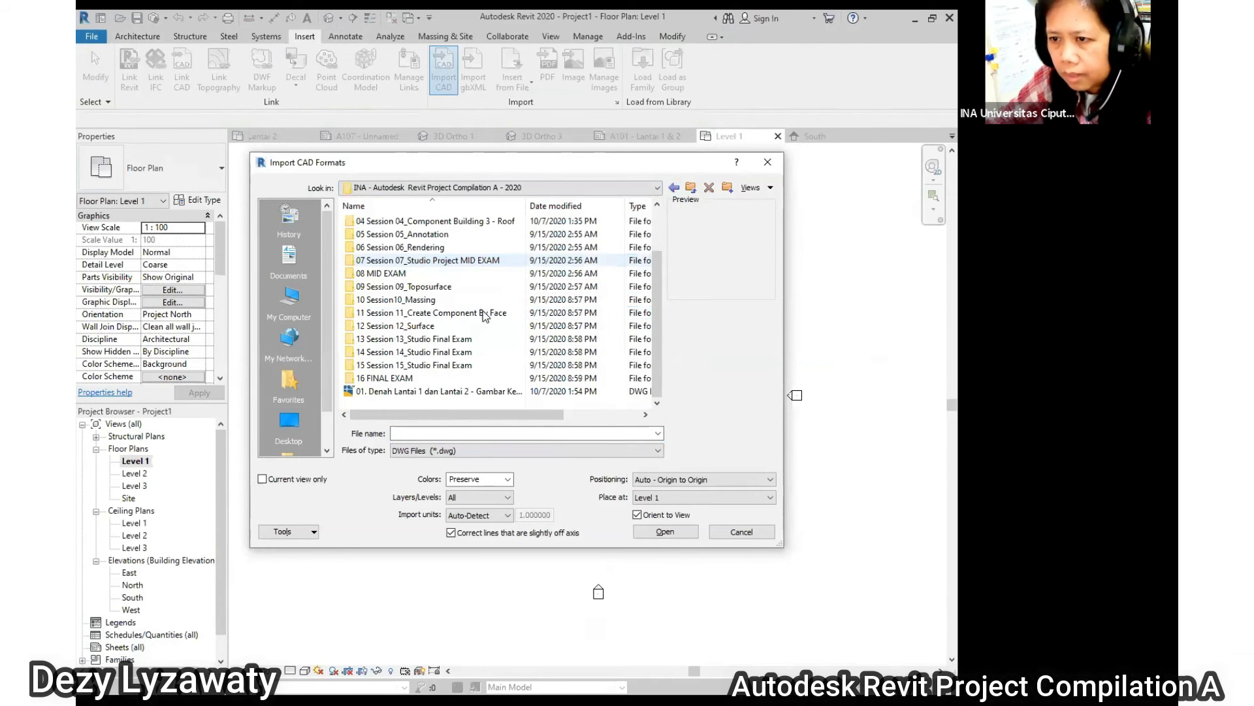
pyautogui.click(484, 392)
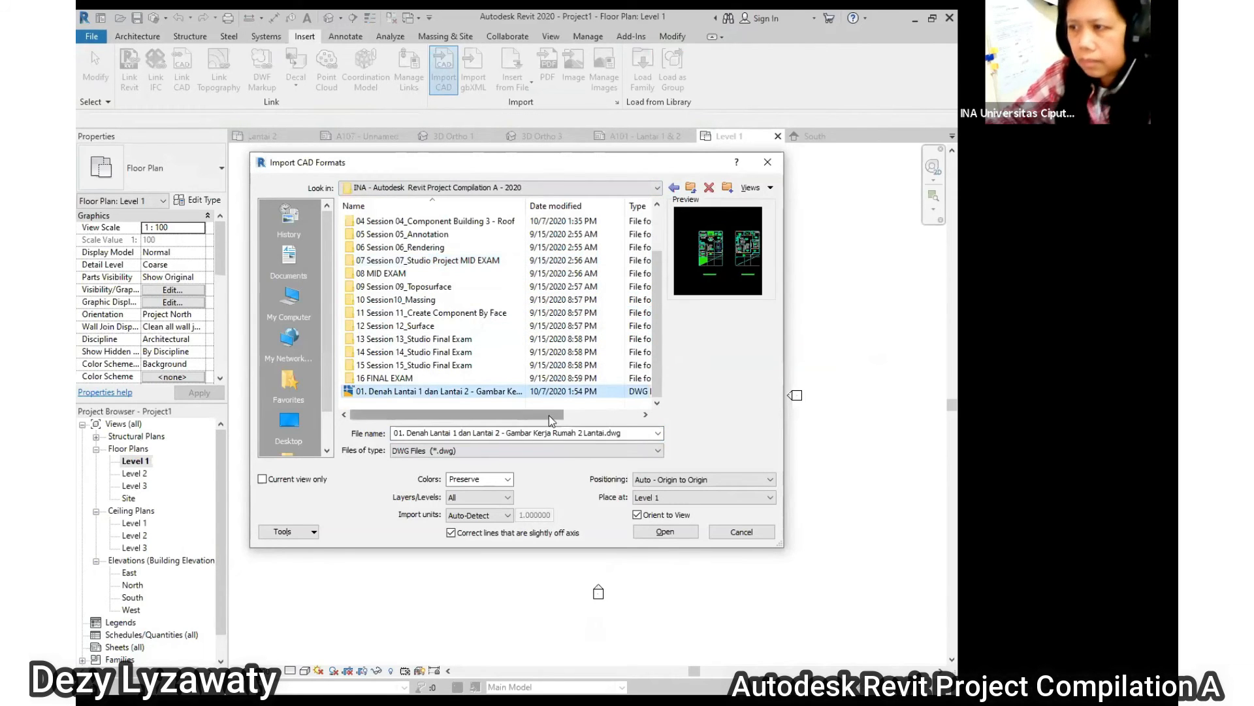
# Import the drawing in millimeter units with Manual - Origin positioning and place it on Level 1 between the elevation markers.
pyautogui.click(487, 514)
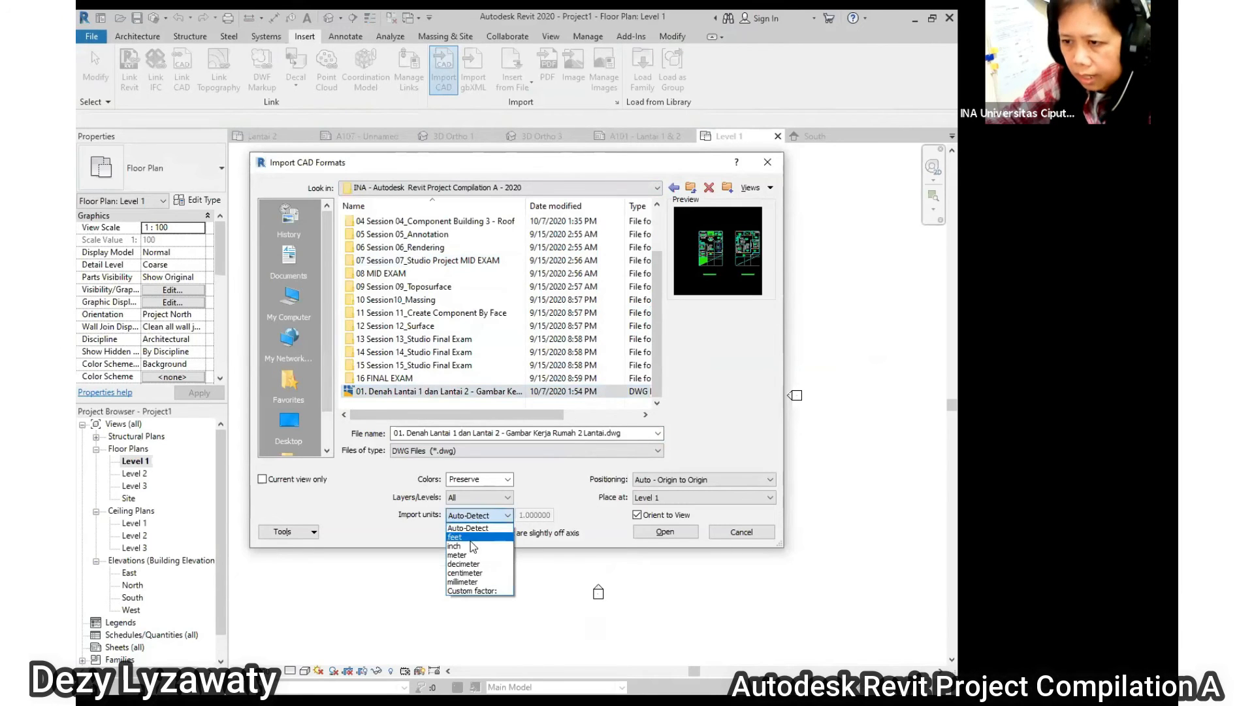
pyautogui.click(472, 582)
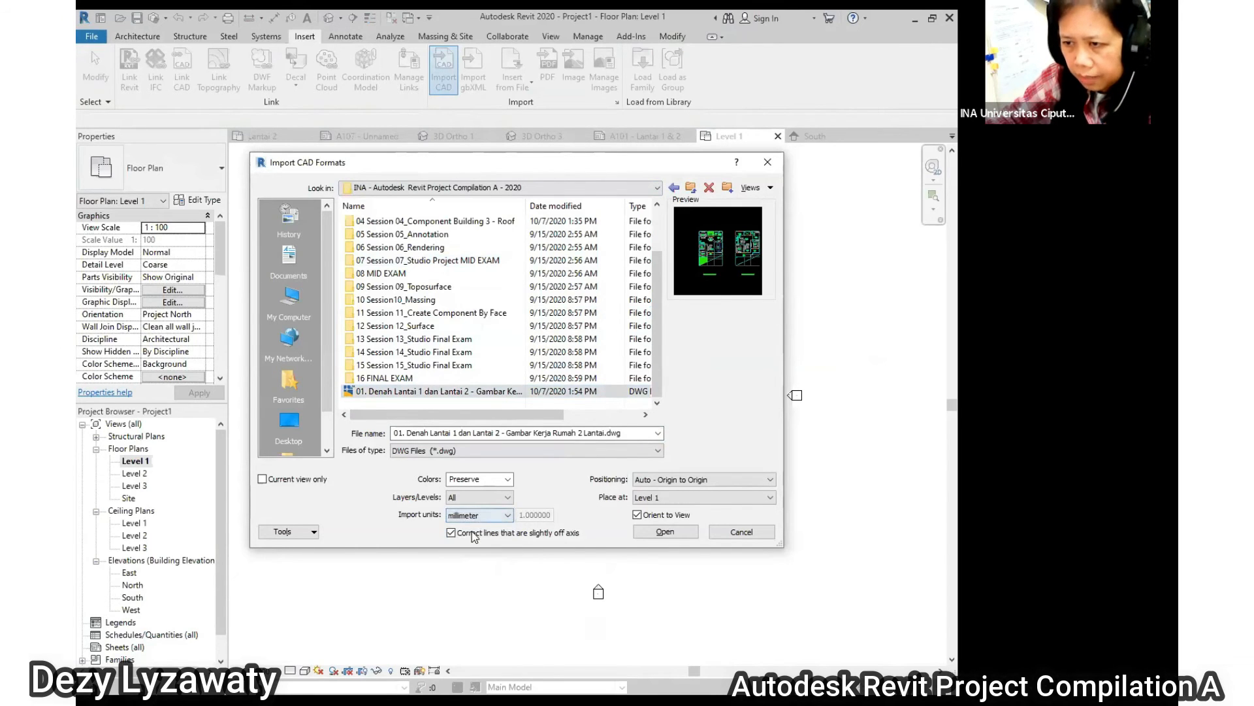
pyautogui.click(723, 490)
pyautogui.click(669, 510)
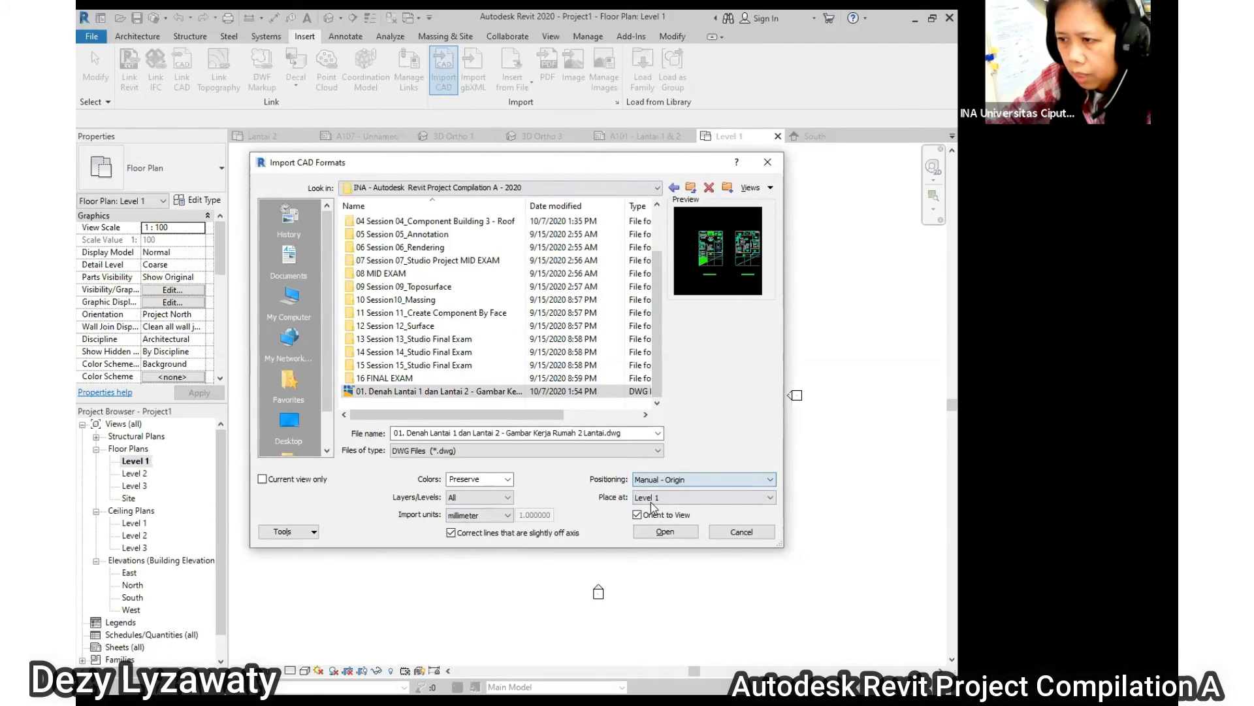
pyautogui.press('Return')
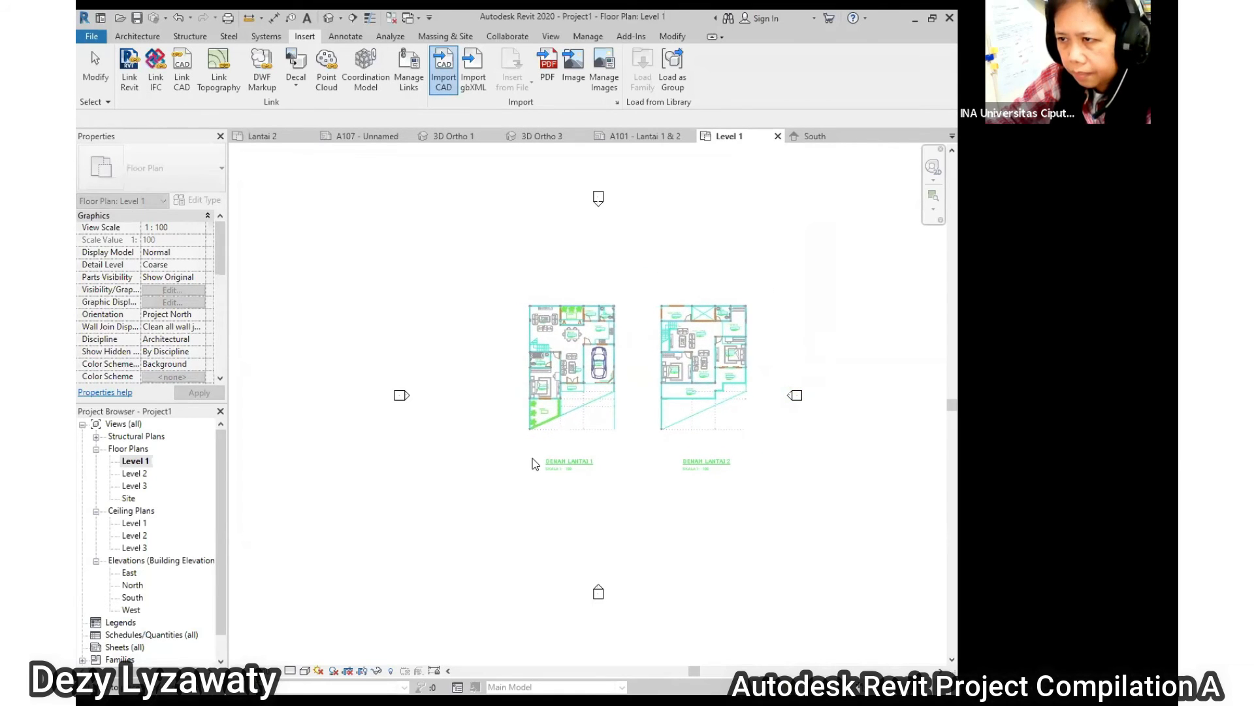
pyautogui.click(556, 467)
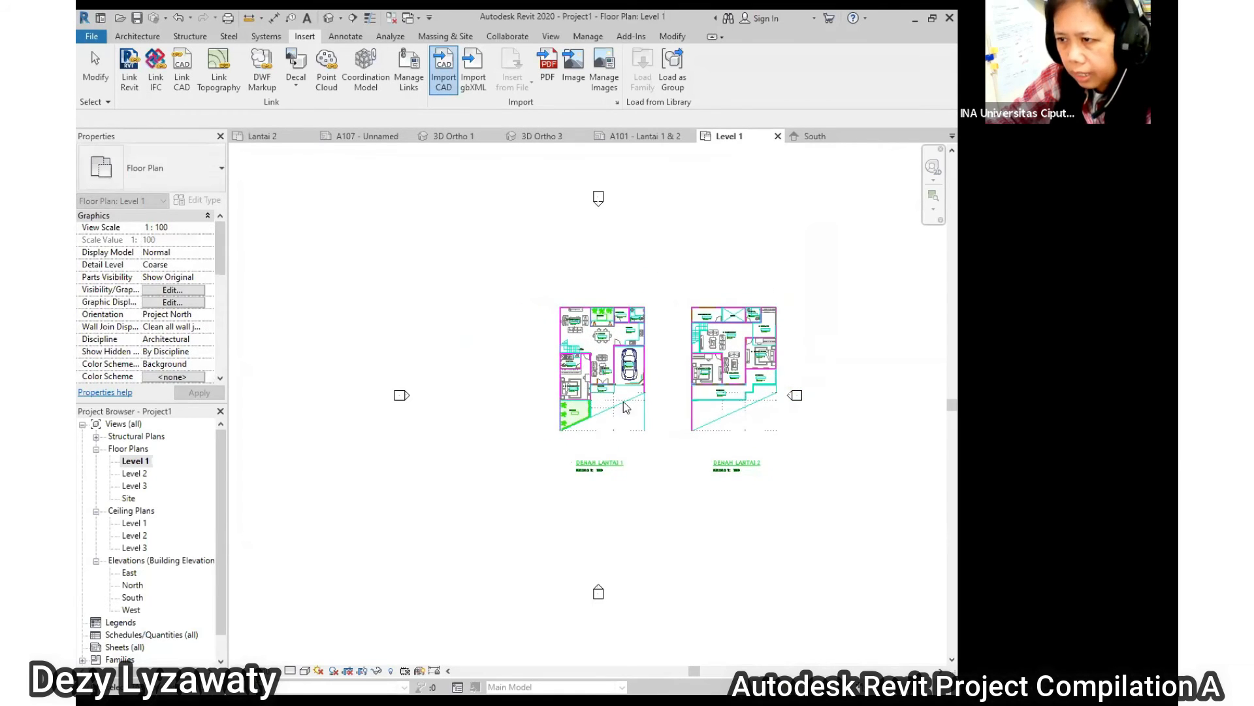
# In the Level 2 floor plan, import the Denah Lantai 1 dan Lantai 2 DWG in millimeters with Manual - Origin positioning and place it.
pyautogui.doubleClick(135, 473)
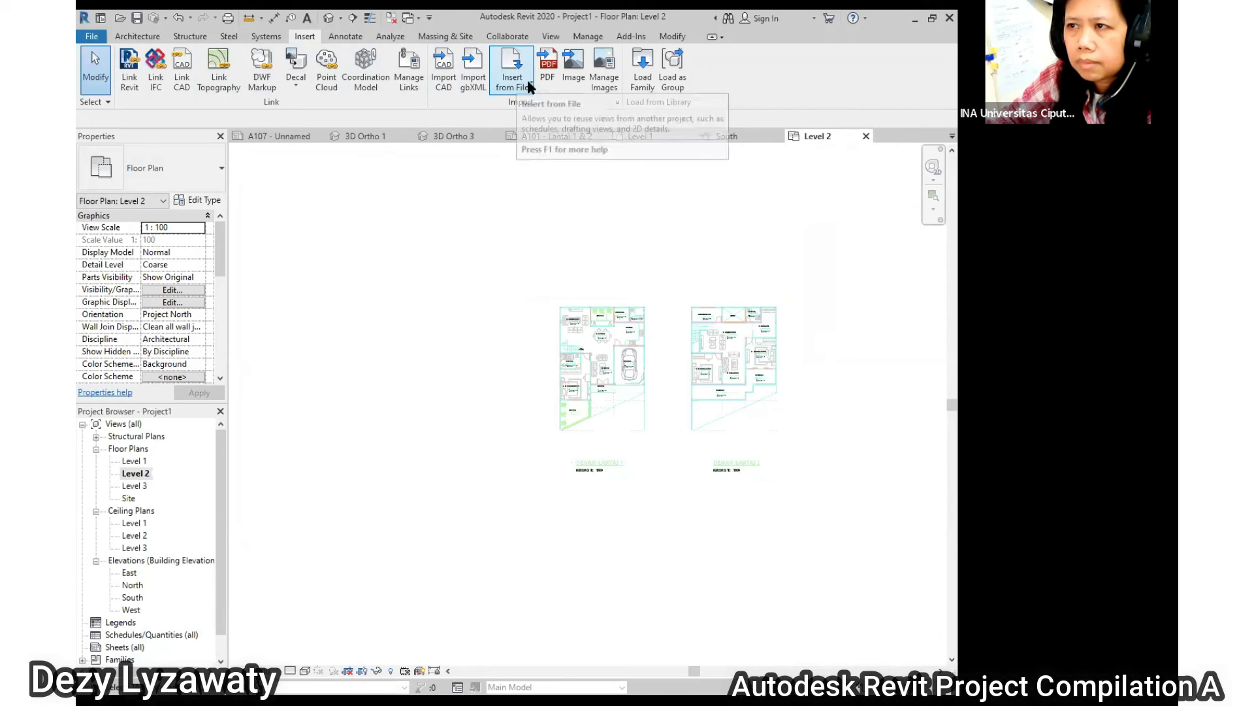
pyautogui.click(449, 89)
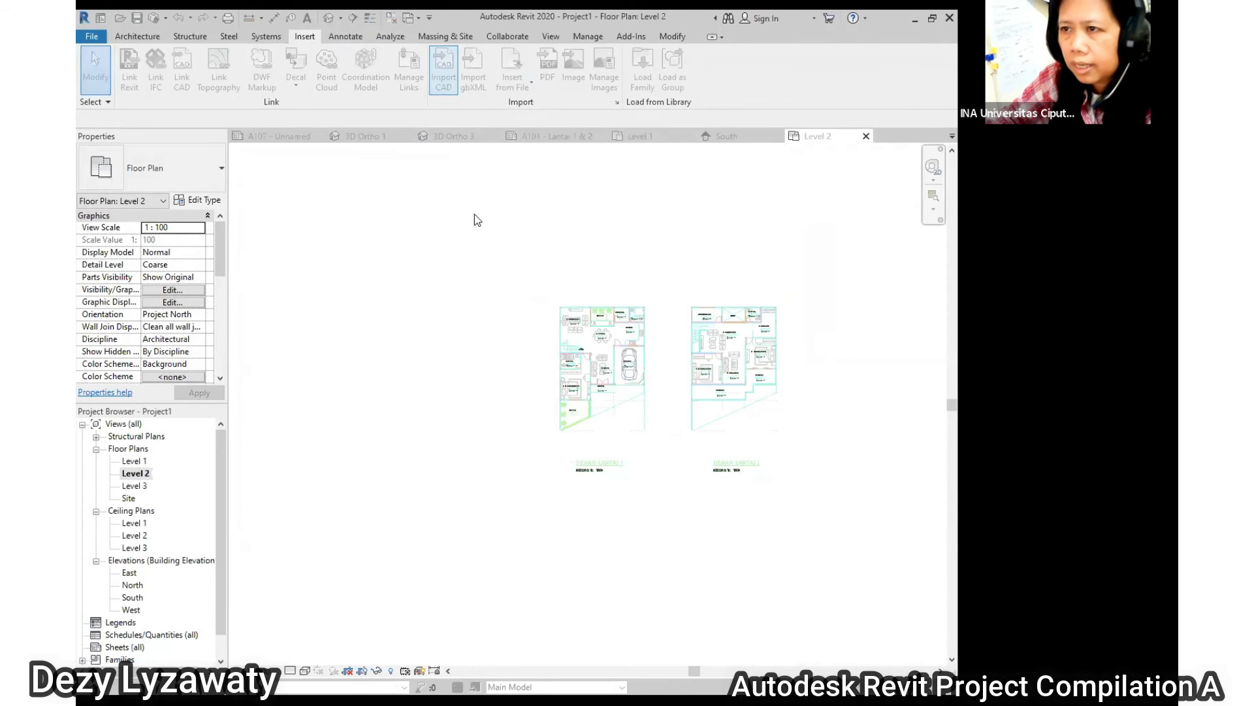
pyautogui.click(430, 392)
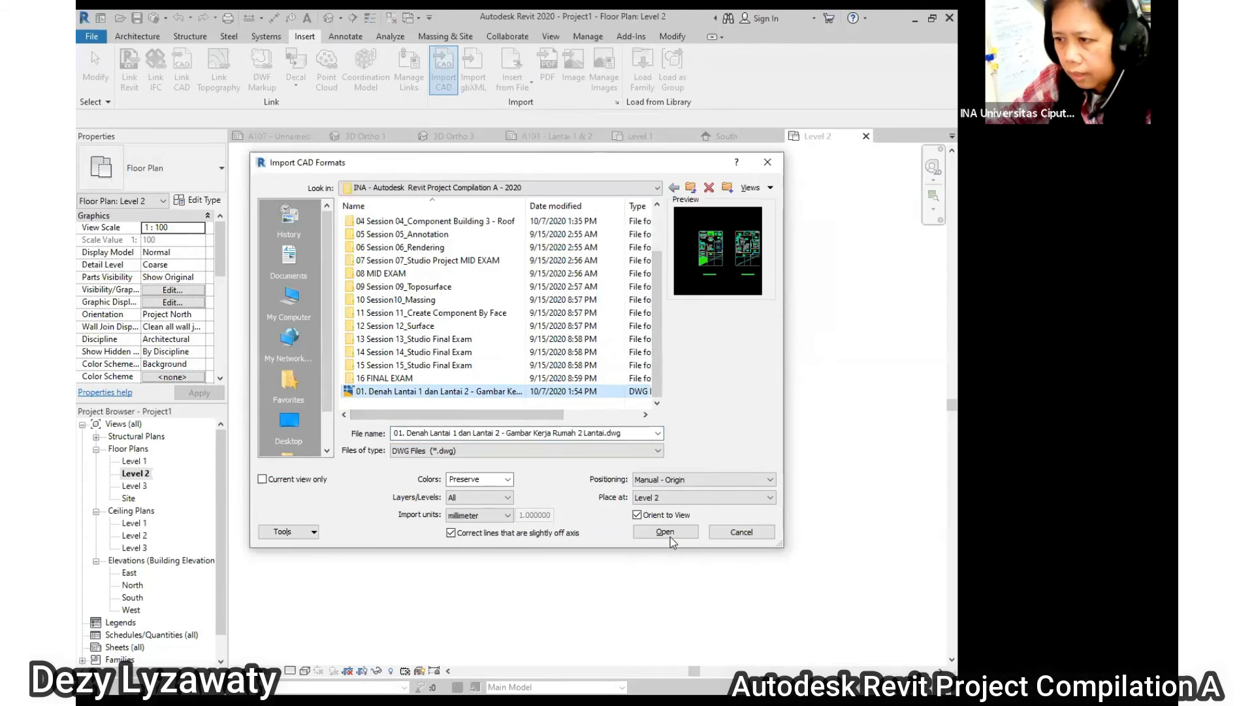
pyautogui.press('Return')
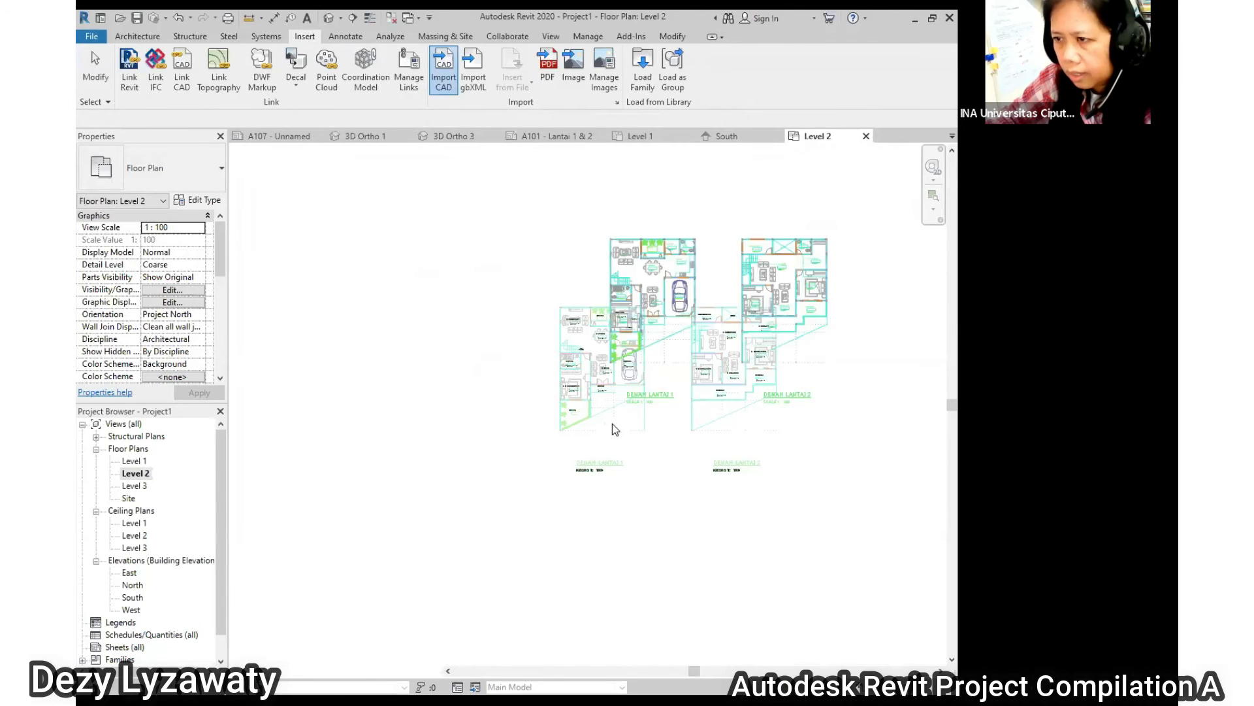
pyautogui.click(467, 391)
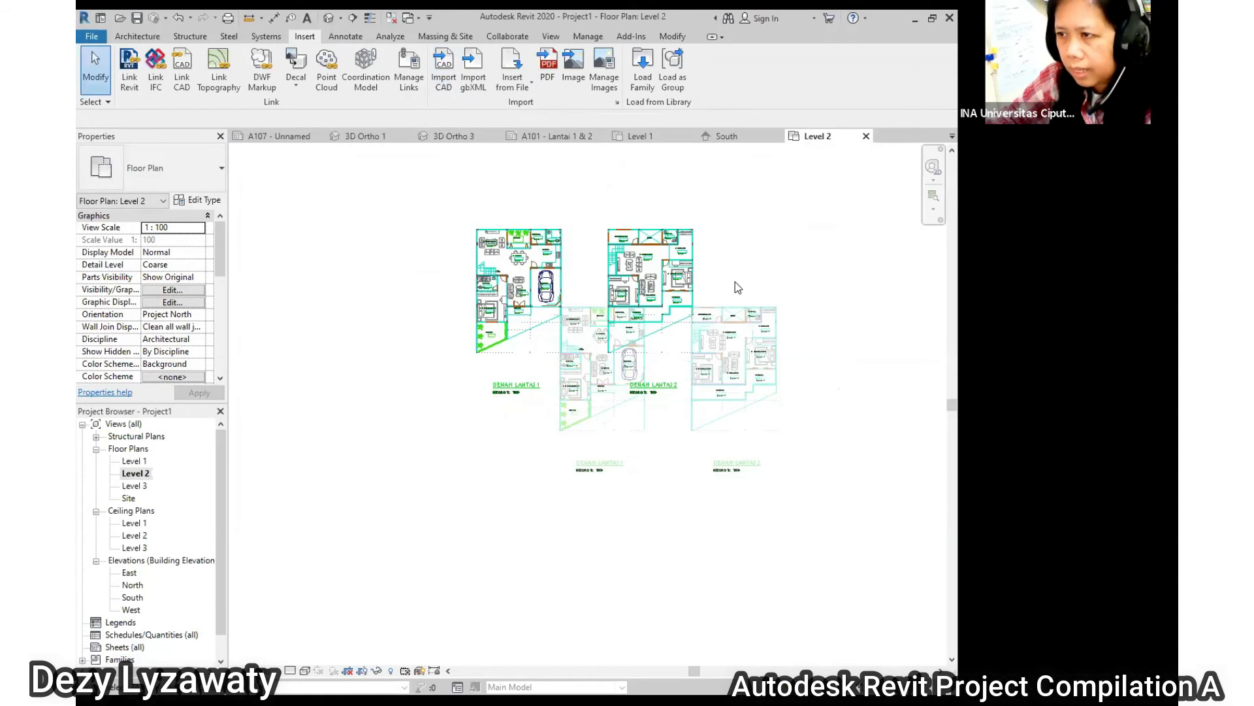
# Move the Level 2 drawing so its DENAH LANTAI 2 plan roughly overlaps the DENAH LANTAI 1 plan of the Level 1 underlay.
pyautogui.click(681, 278)
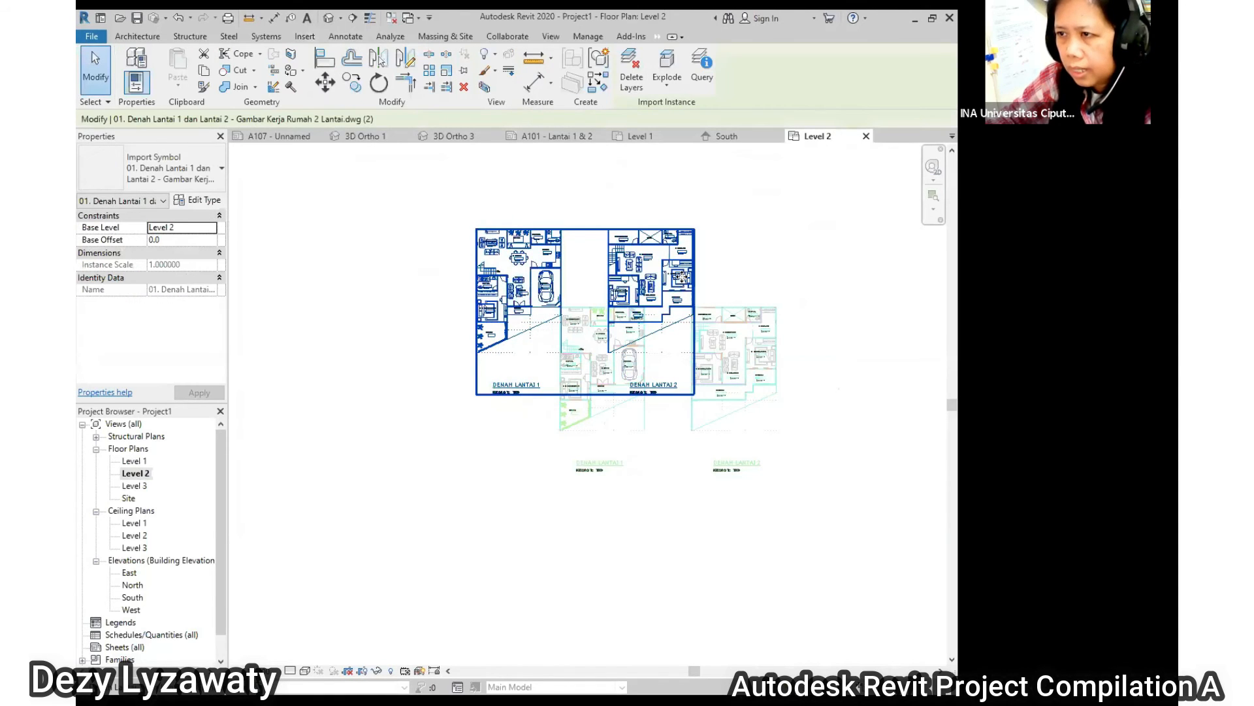
pyautogui.scroll(1, 681, 278)
pyautogui.scroll(1, 680, 278)
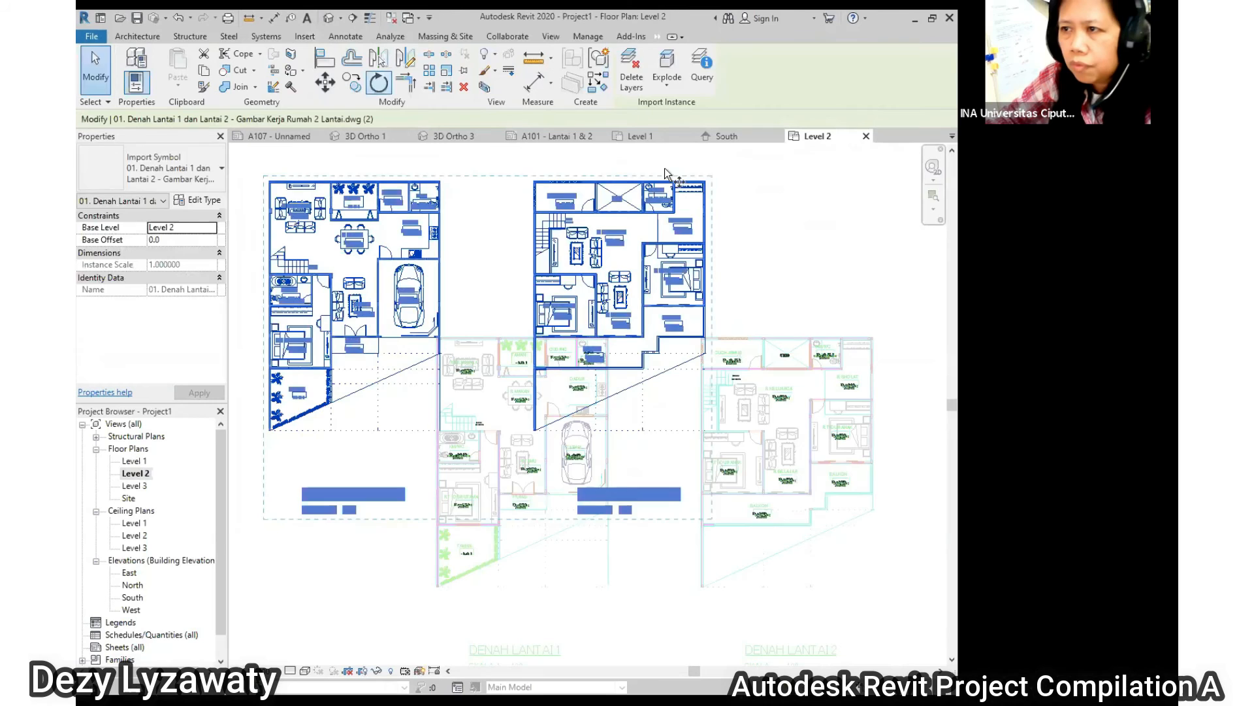
pyautogui.press('m')
pyautogui.press('v')
pyautogui.scroll(1, 678, 179)
pyautogui.scroll(6, 577, 167)
pyautogui.click(405, 206)
pyautogui.scroll(-4, 663, 255)
pyautogui.scroll(8, 353, 313)
pyautogui.click(349, 305)
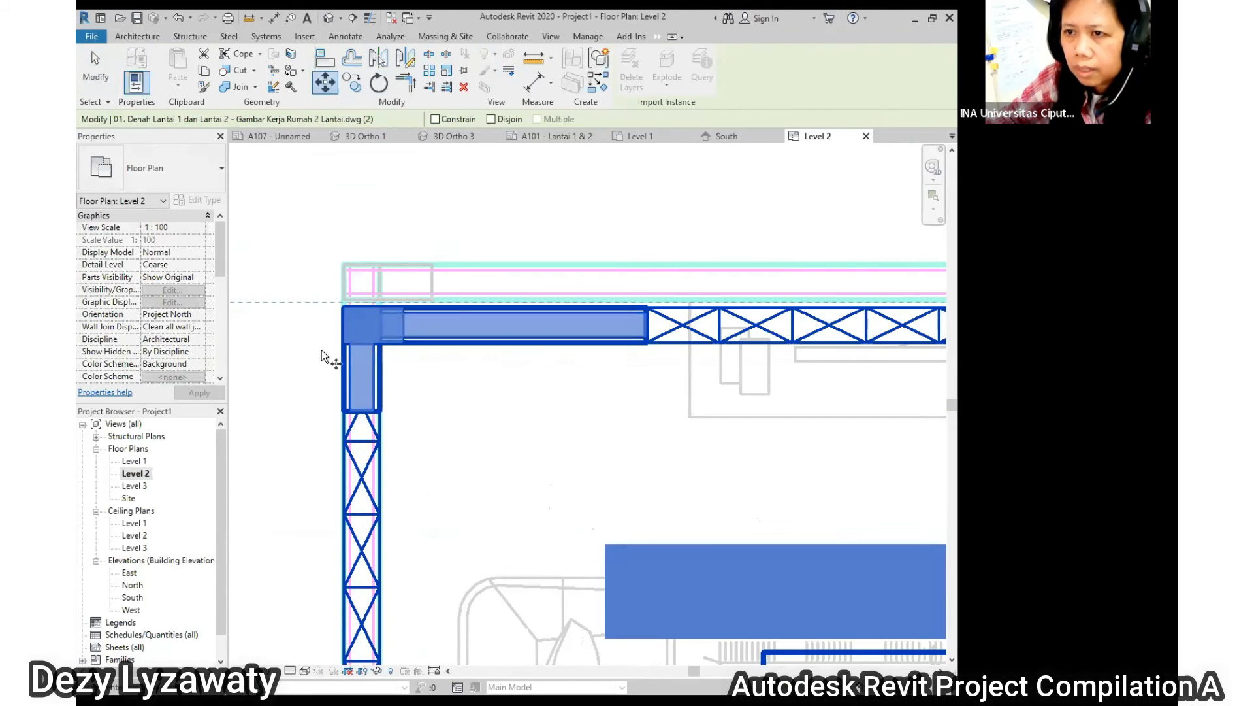
# Move the Level 2 drawing upward so its upper-left outer wall corner coincides with the underlay's wall corner.
pyautogui.click(345, 307)
pyautogui.click(345, 264)
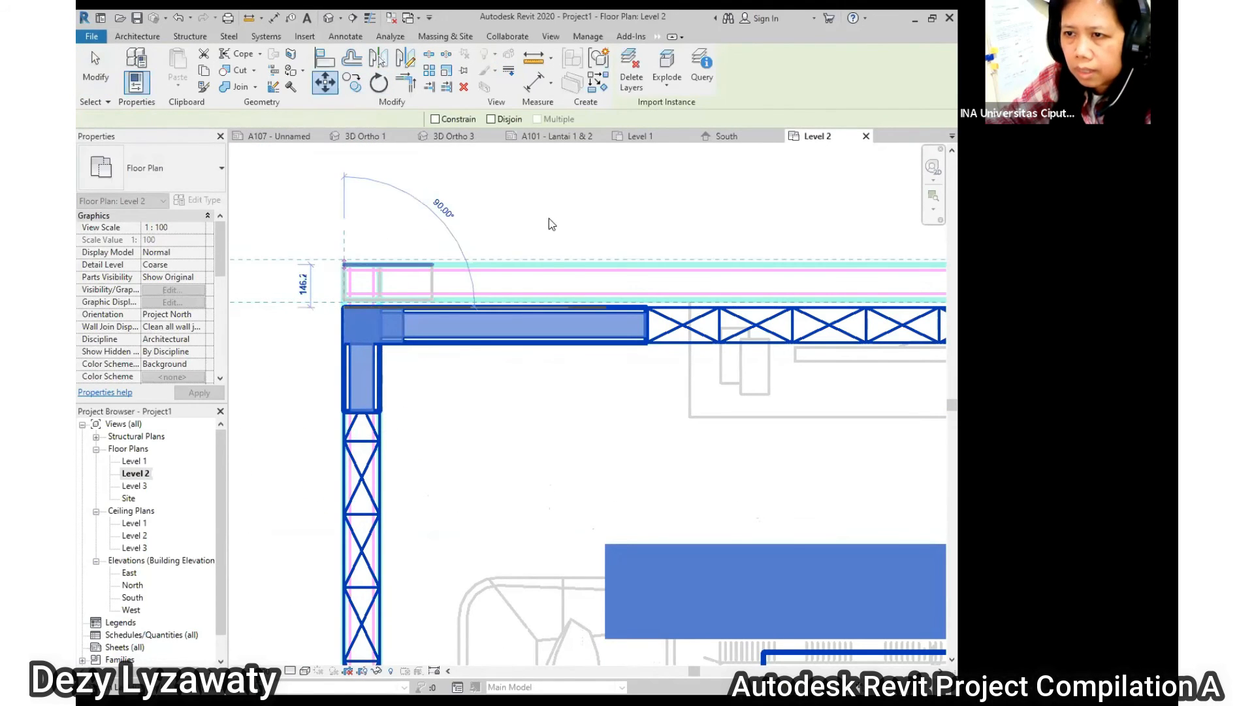
pyautogui.scroll(-2, 409, 210)
pyautogui.press('Escape')
pyautogui.scroll(-3, 414, 225)
pyautogui.scroll(-6, 422, 228)
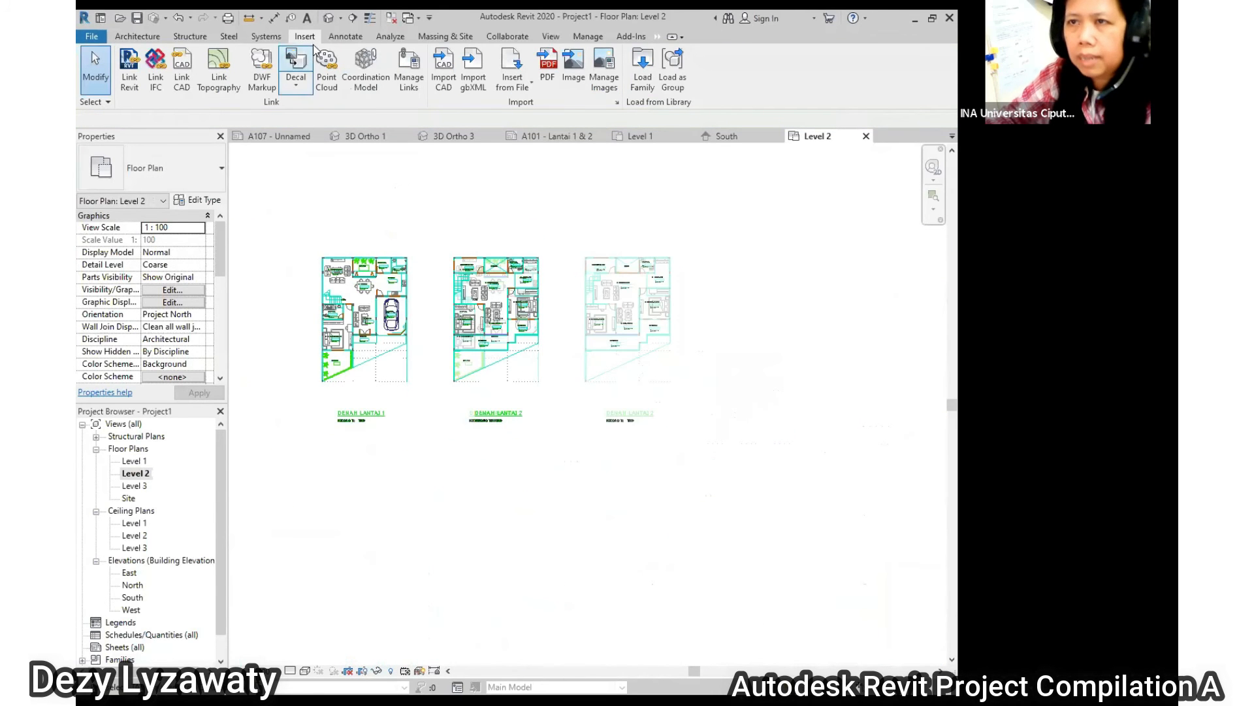
# Check in the 3D view how the drawings imported on Level 1 and Level 2 stack above each other.
pyautogui.click(329, 18)
pyautogui.keyDown('shift'); pyautogui.moveTo(670, 472); pyautogui.dragTo(707, 391, button='middle'); pyautogui.keyUp('shift')
pyautogui.scroll(2, 708, 389)
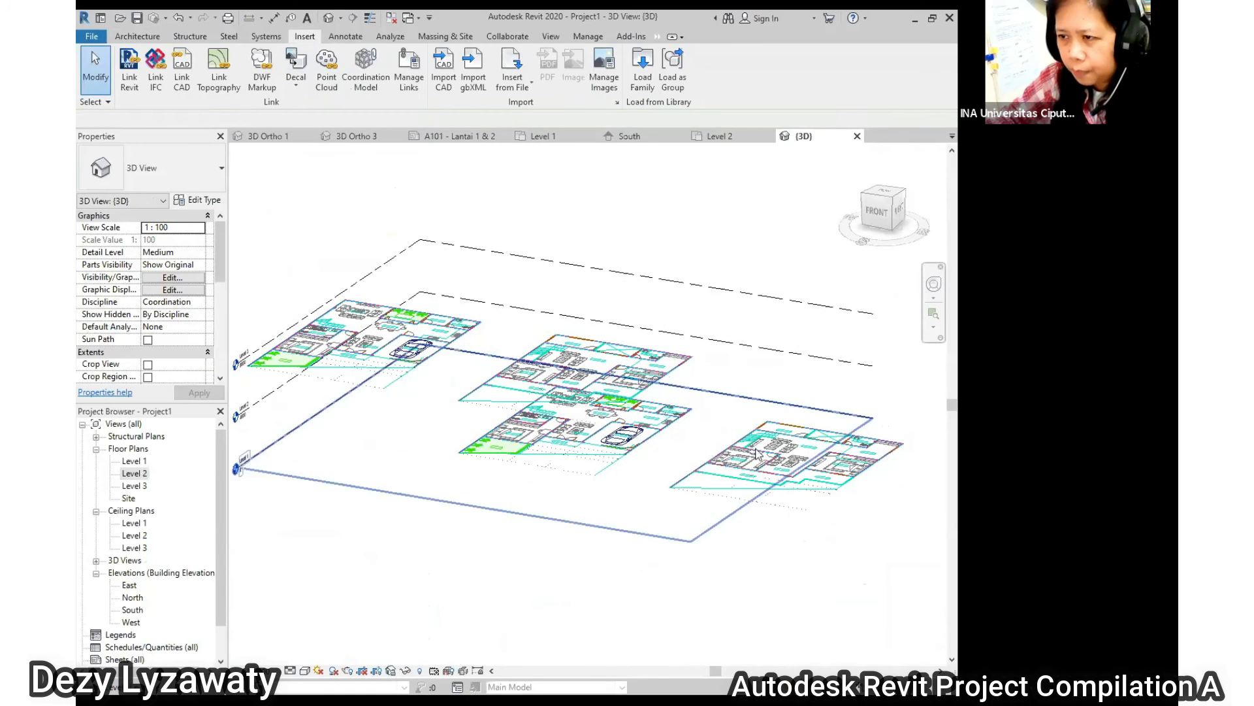
pyautogui.keyDown('shift'); pyautogui.moveTo(714, 517); pyautogui.dragTo(673, 495, button='middle'); pyautogui.keyUp('shift')
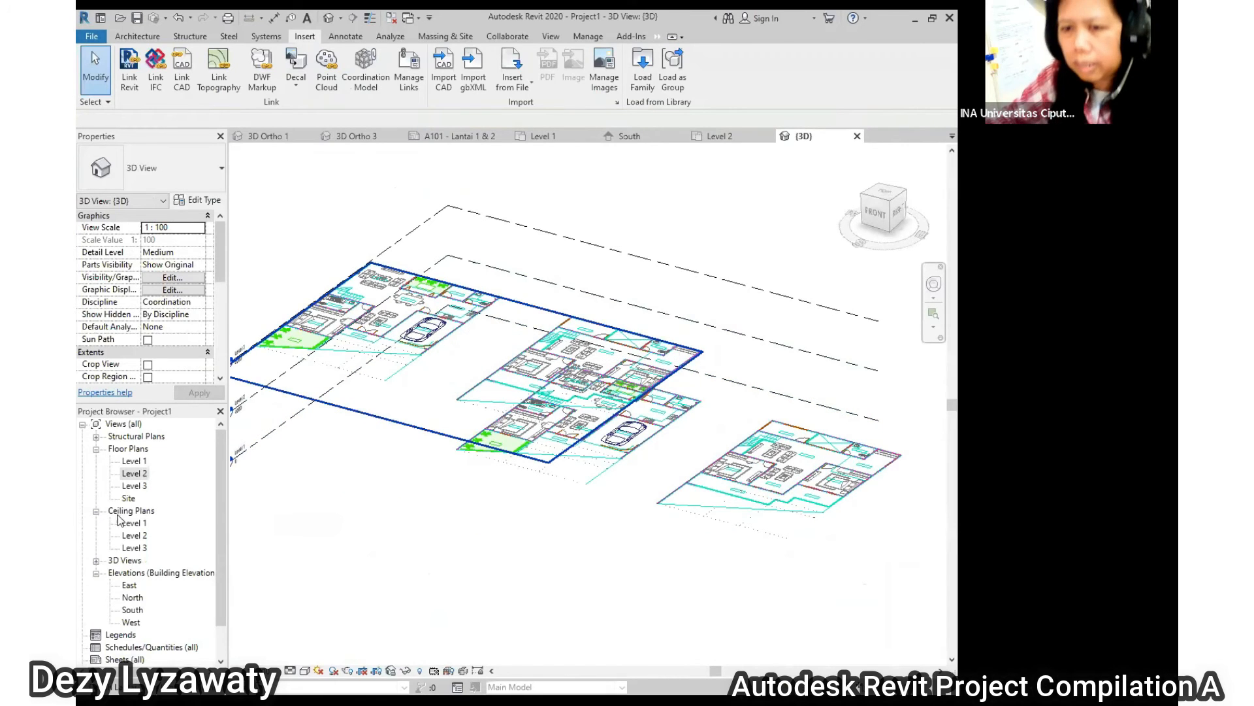
# Apply a Partial Explode to the imported drawing on Level 2 and delete the elements whose lines are too short.
pyautogui.doubleClick(135, 474)
pyautogui.click(424, 337)
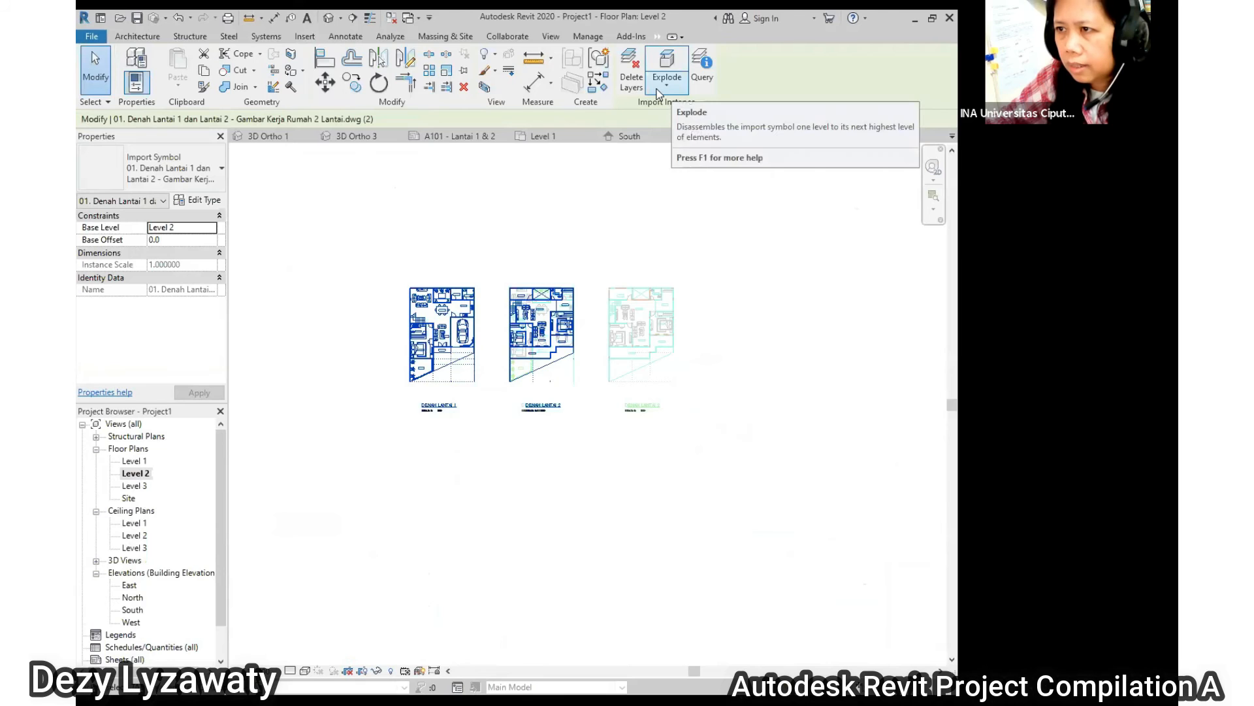
pyautogui.scroll(3, 418, 311)
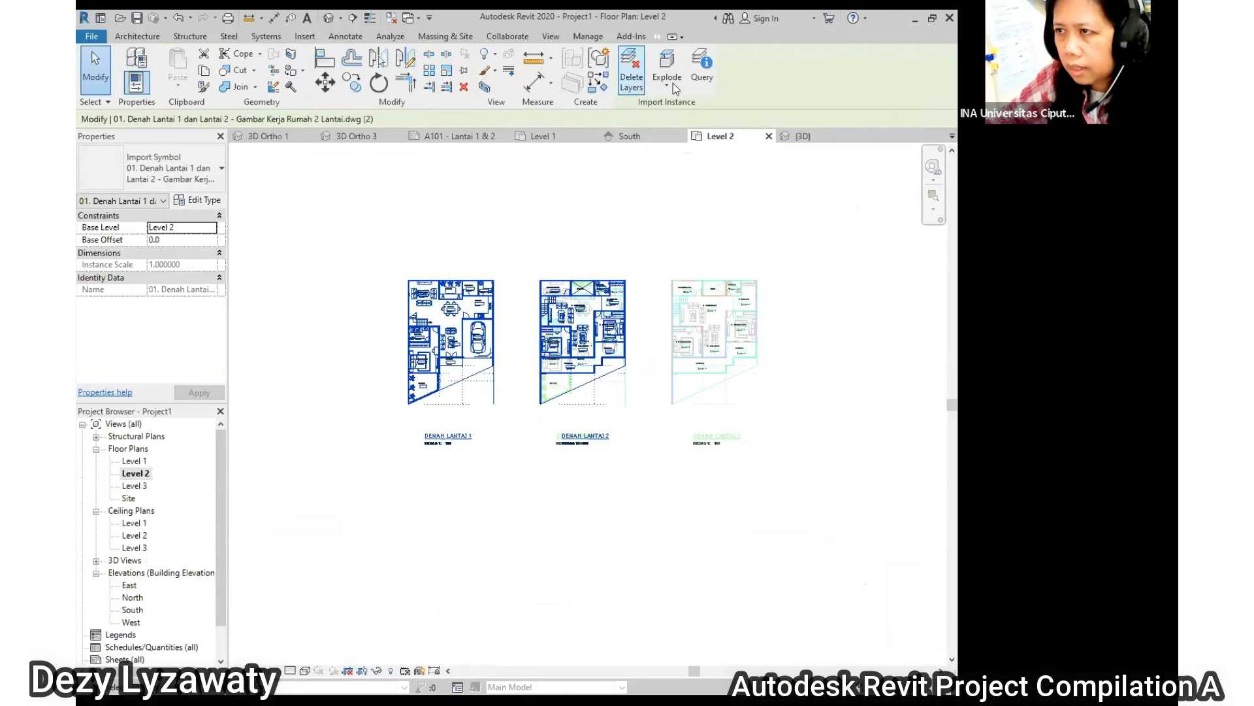
pyautogui.click(668, 88)
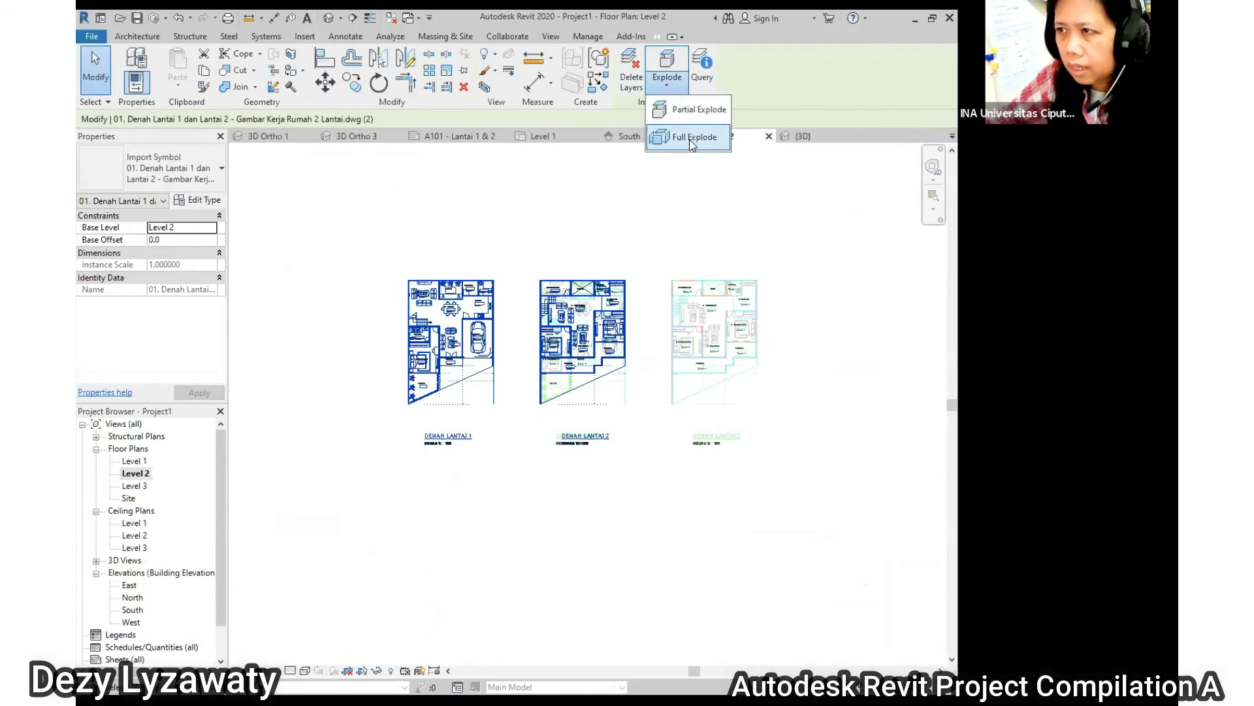
pyautogui.click(705, 111)
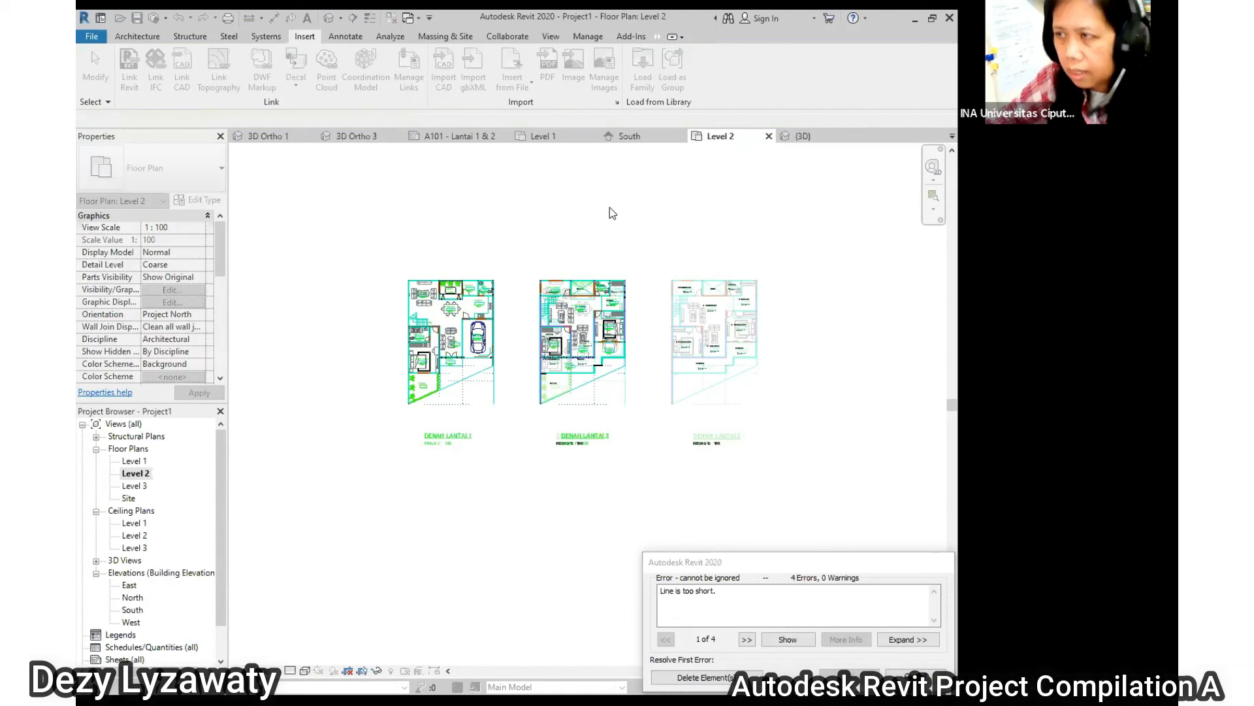
pyautogui.scroll(2, 600, 349)
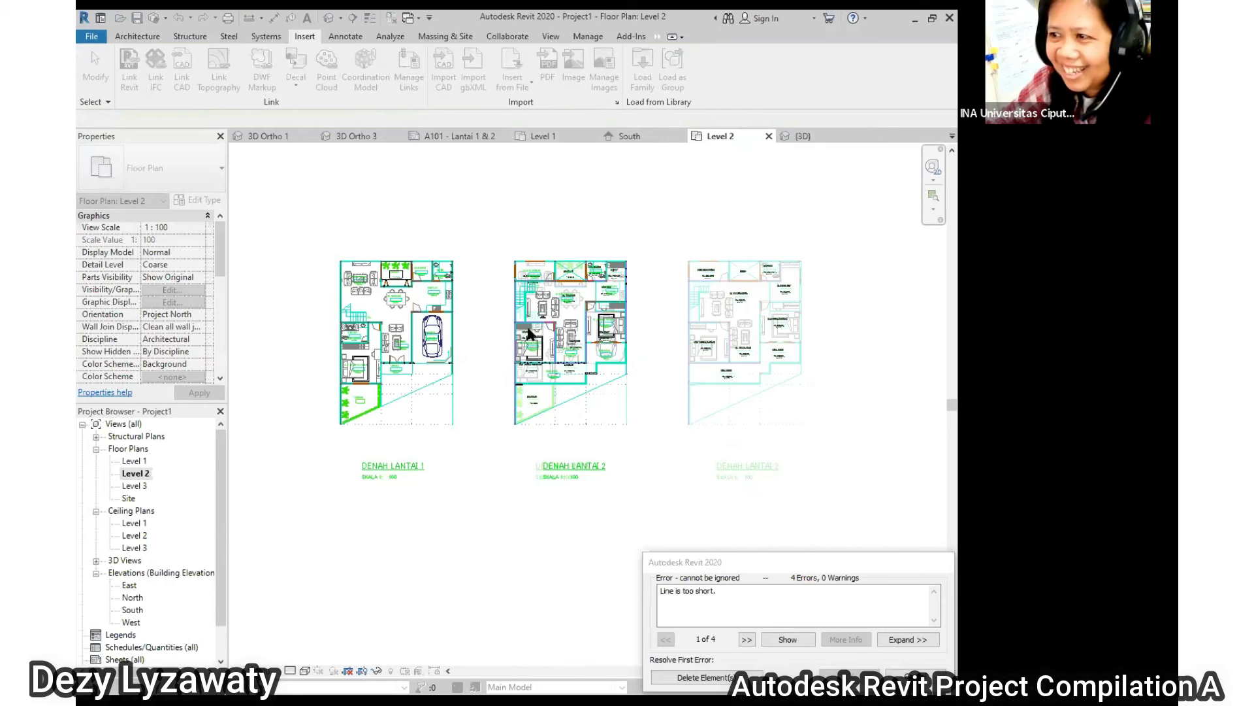
pyautogui.scroll(1, 508, 307)
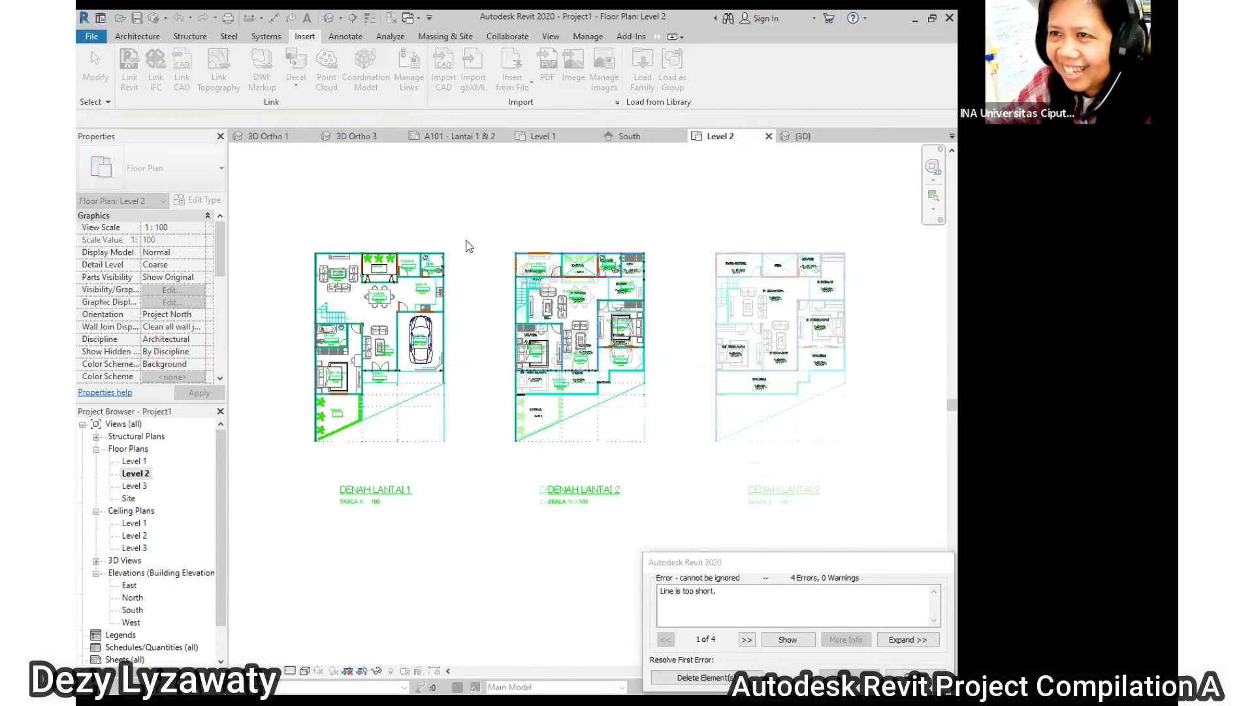
pyautogui.click(594, 39)
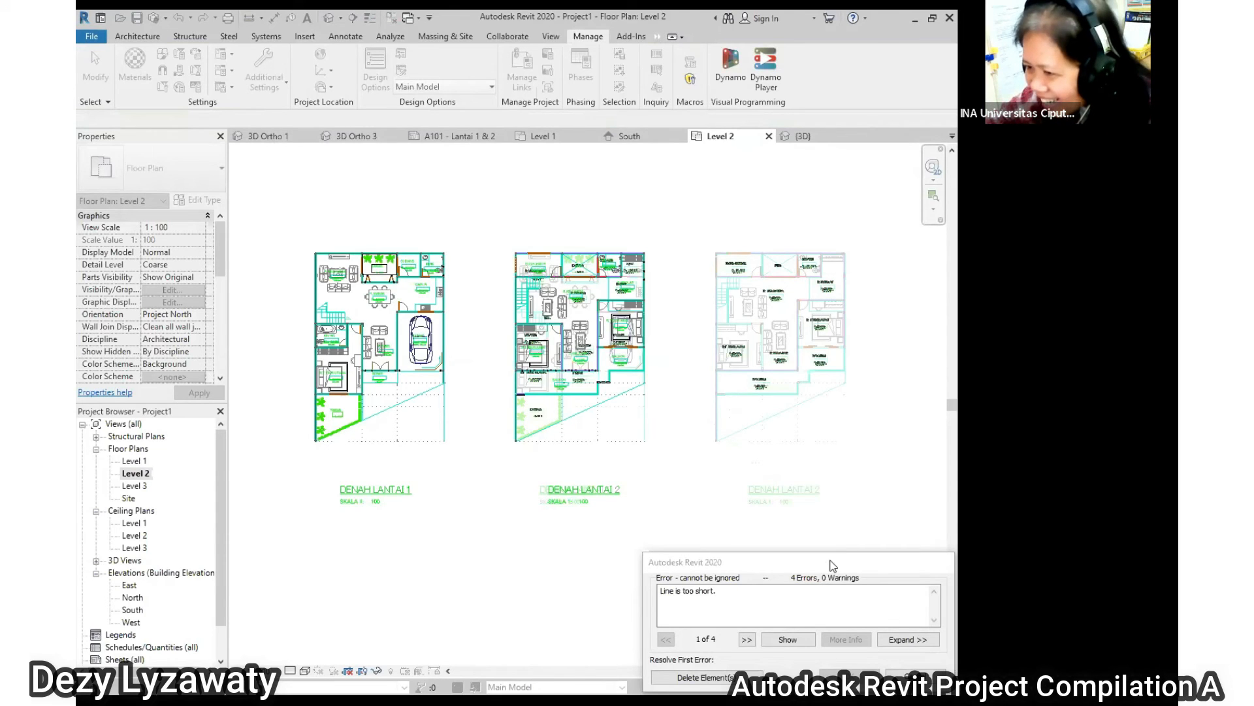
pyautogui.moveTo(683, 561); pyautogui.dragTo(596, 393)
pyautogui.click(634, 513)
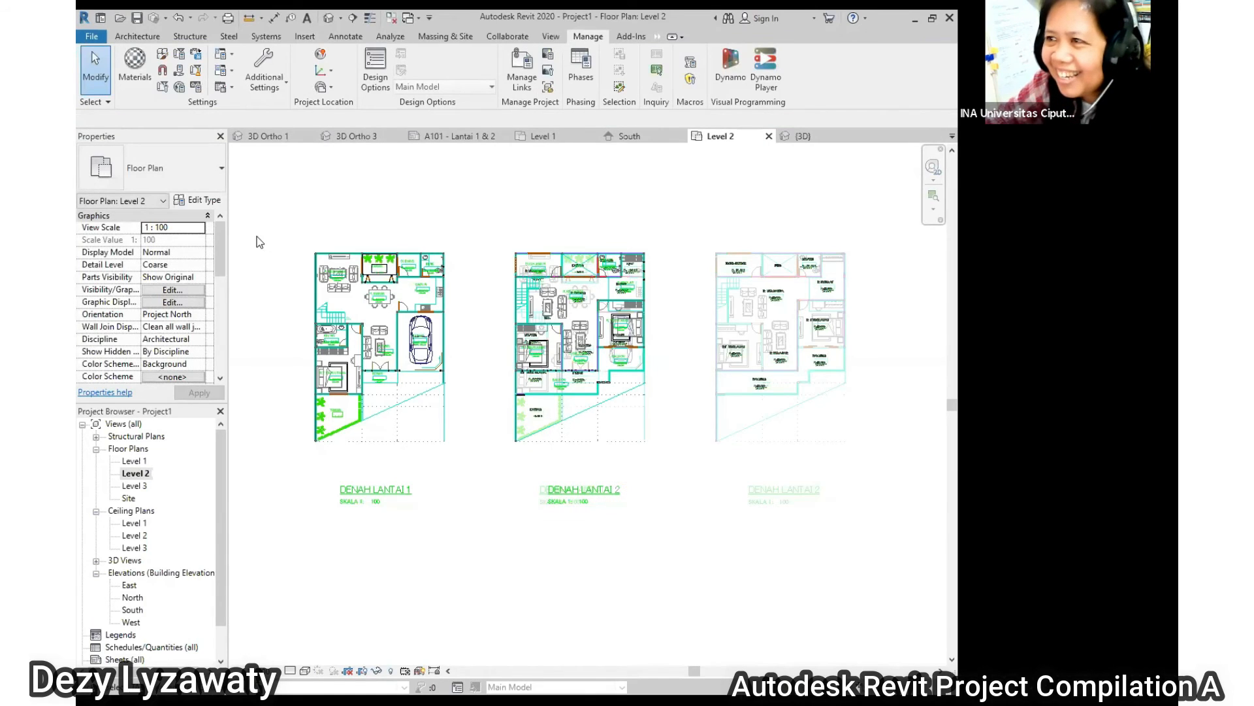
# Delete the exploded DENAH LANTAI 1 plan from Level 2 and inspect the remaining plans in the 3D view.
pyautogui.moveTo(279, 229); pyautogui.dragTo(469, 530)
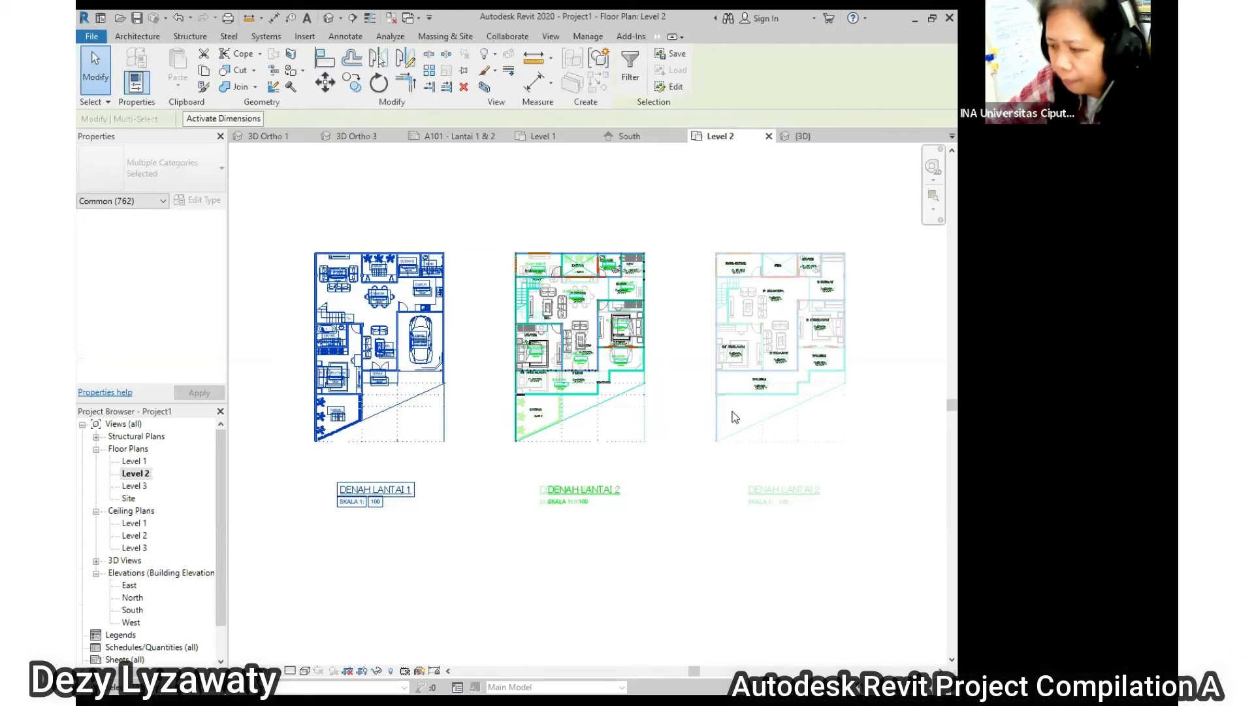
pyautogui.press('Delete')
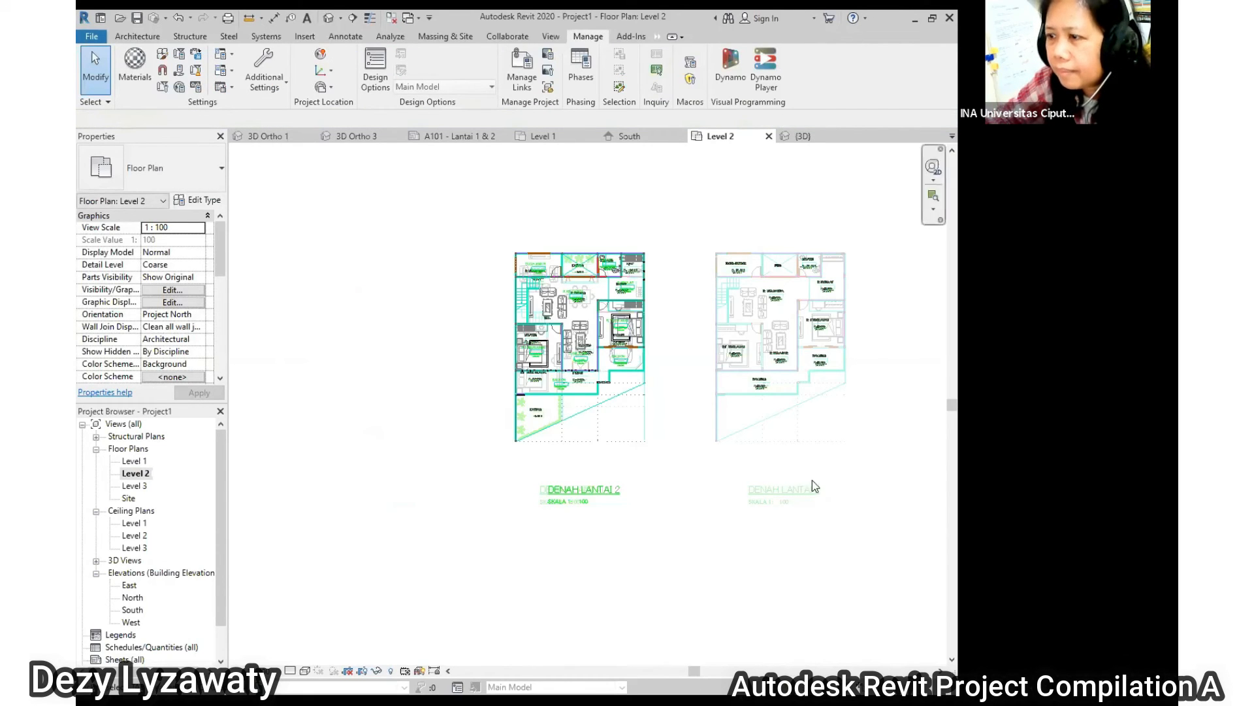
pyautogui.click(329, 18)
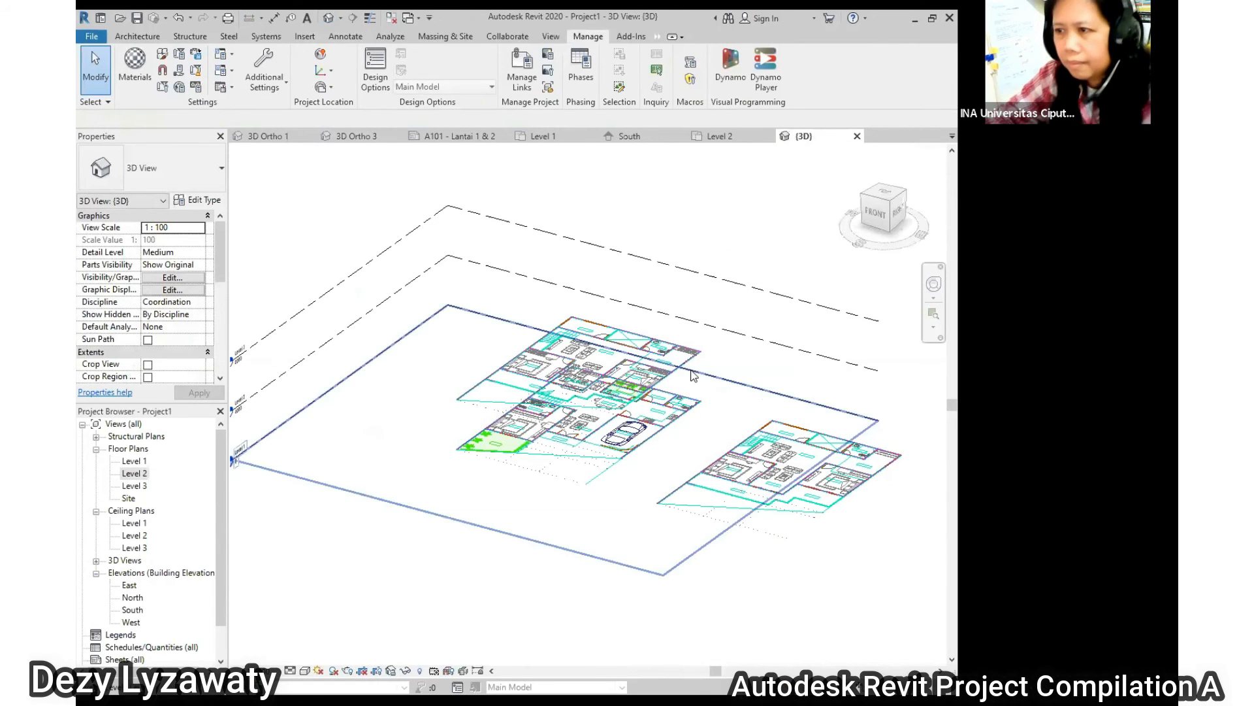
pyautogui.moveTo(710, 377); pyautogui.dragTo(742, 444)
pyautogui.click(339, 257)
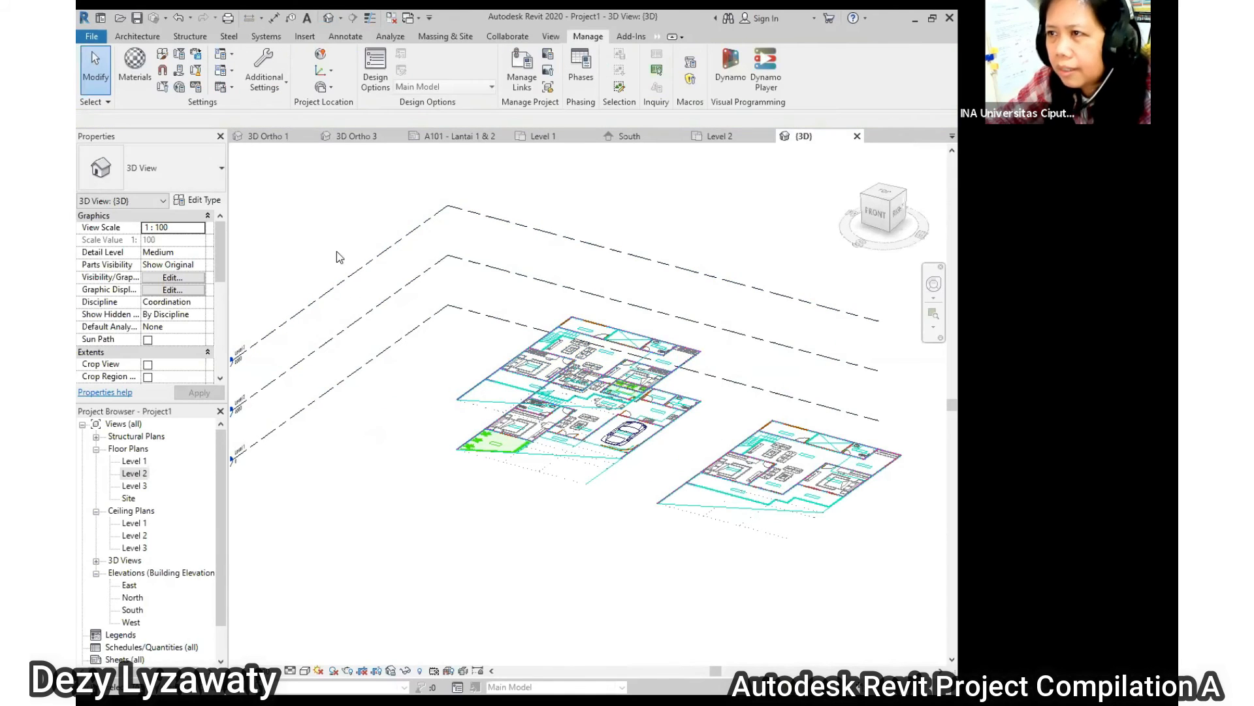
pyautogui.moveTo(337, 226); pyautogui.dragTo(776, 464)
pyautogui.click(502, 261)
pyautogui.moveTo(349, 205); pyautogui.dragTo(733, 437)
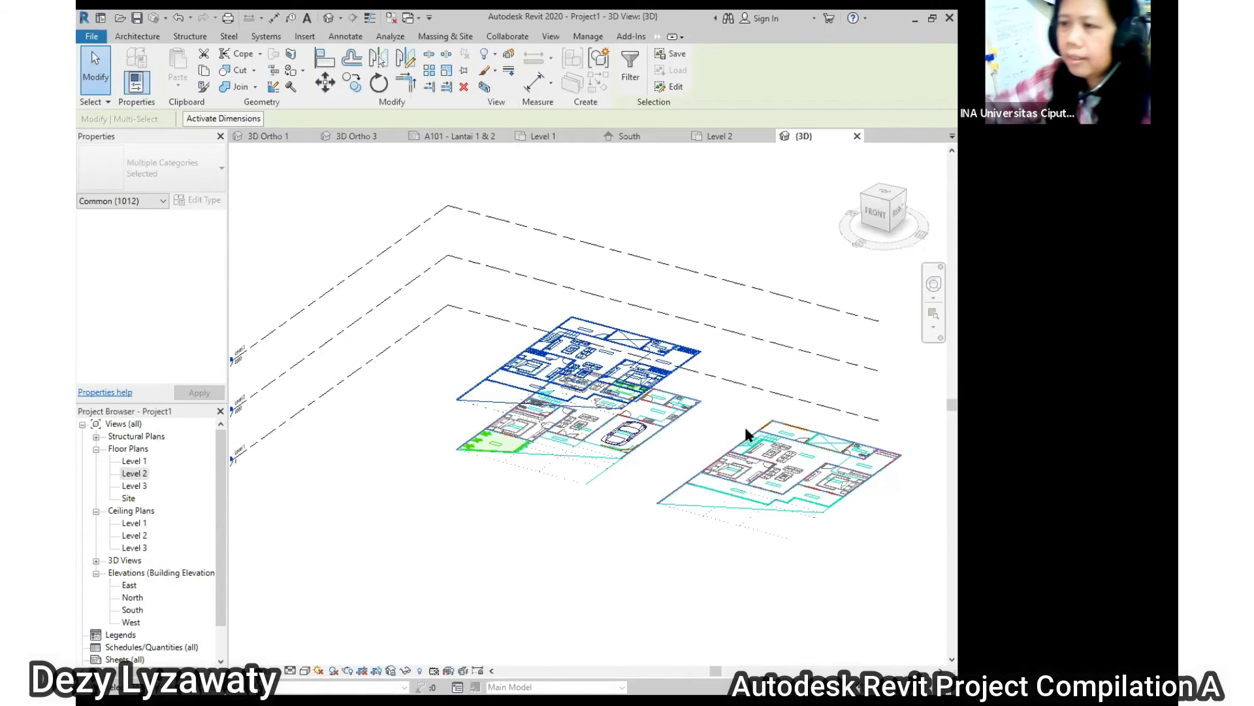
# Undo the deletion and explosion of the Level 2 drawing, inspect it in 3D and return to the Level 2 floor plan.
pyautogui.click(179, 20)
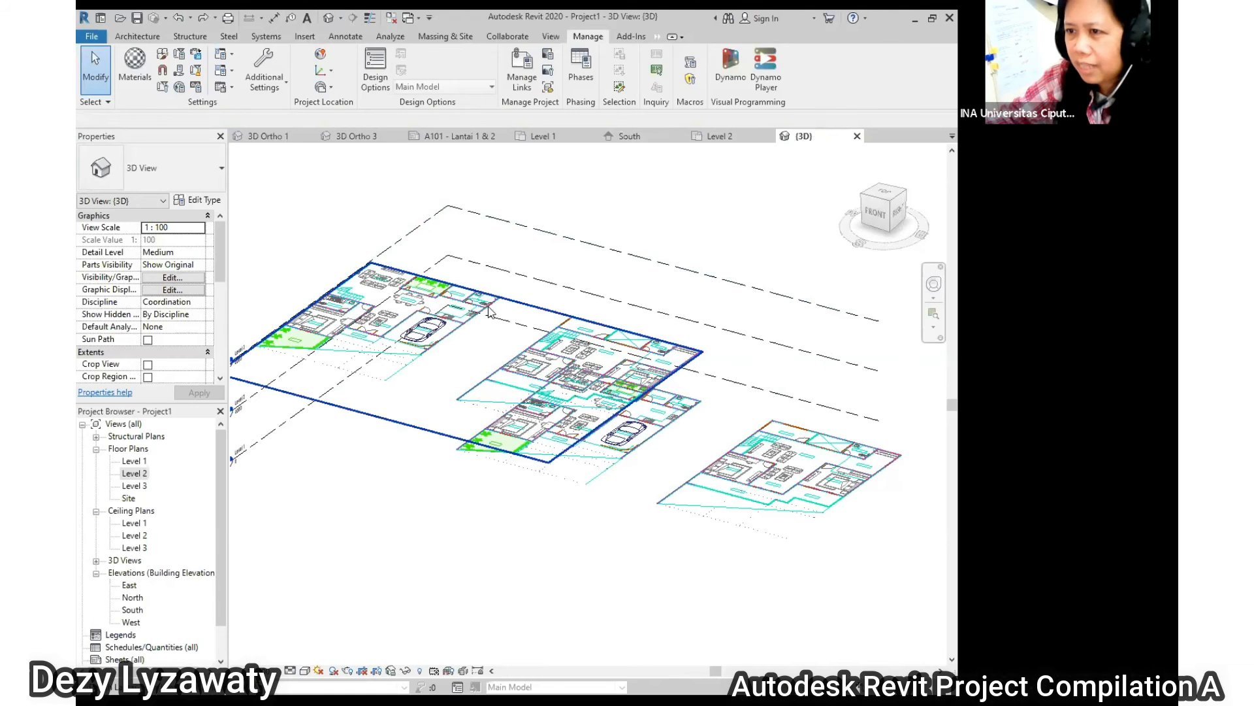
pyautogui.click(490, 313)
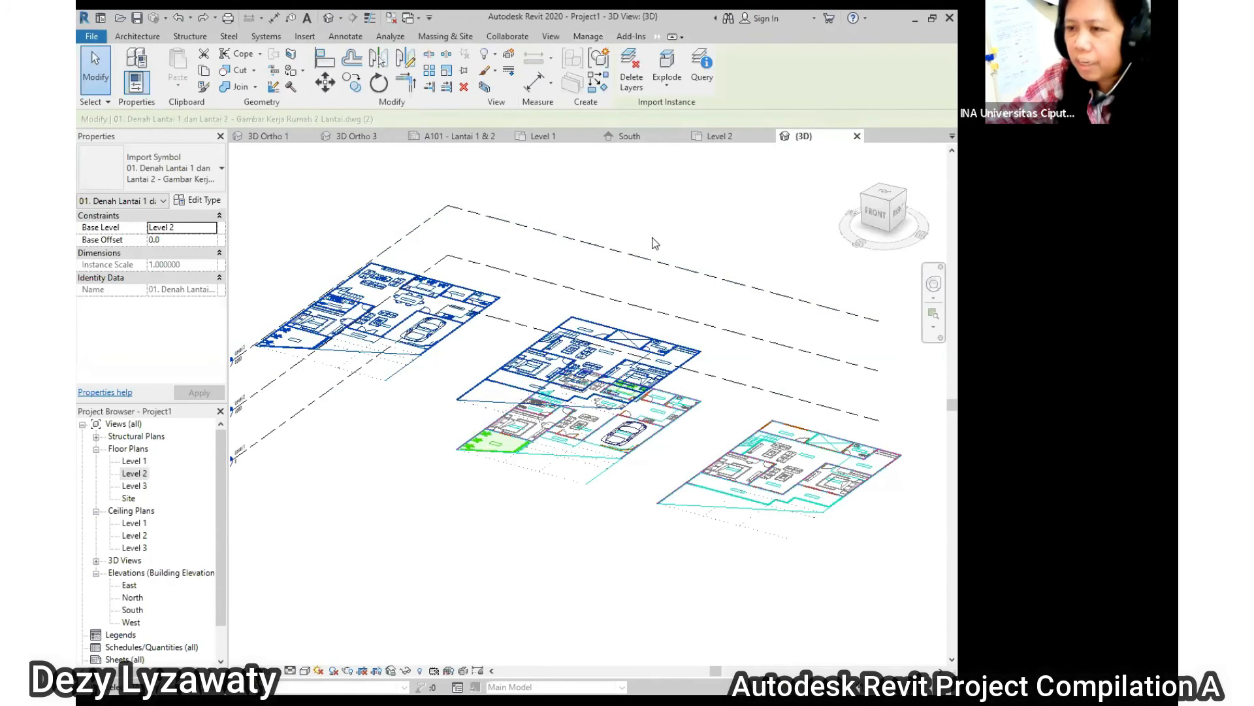
pyautogui.keyDown('shift'); pyautogui.moveTo(721, 394); pyautogui.dragTo(571, 456, button='middle'); pyautogui.keyUp('shift')
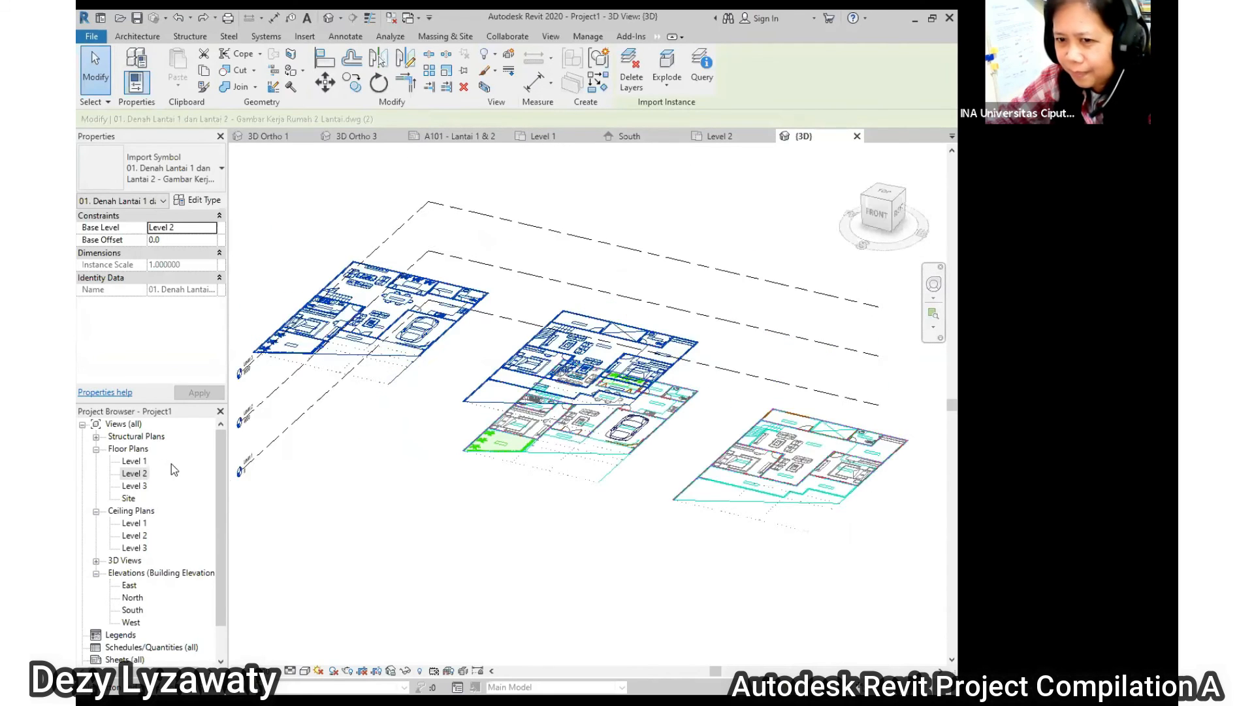
pyautogui.doubleClick(135, 473)
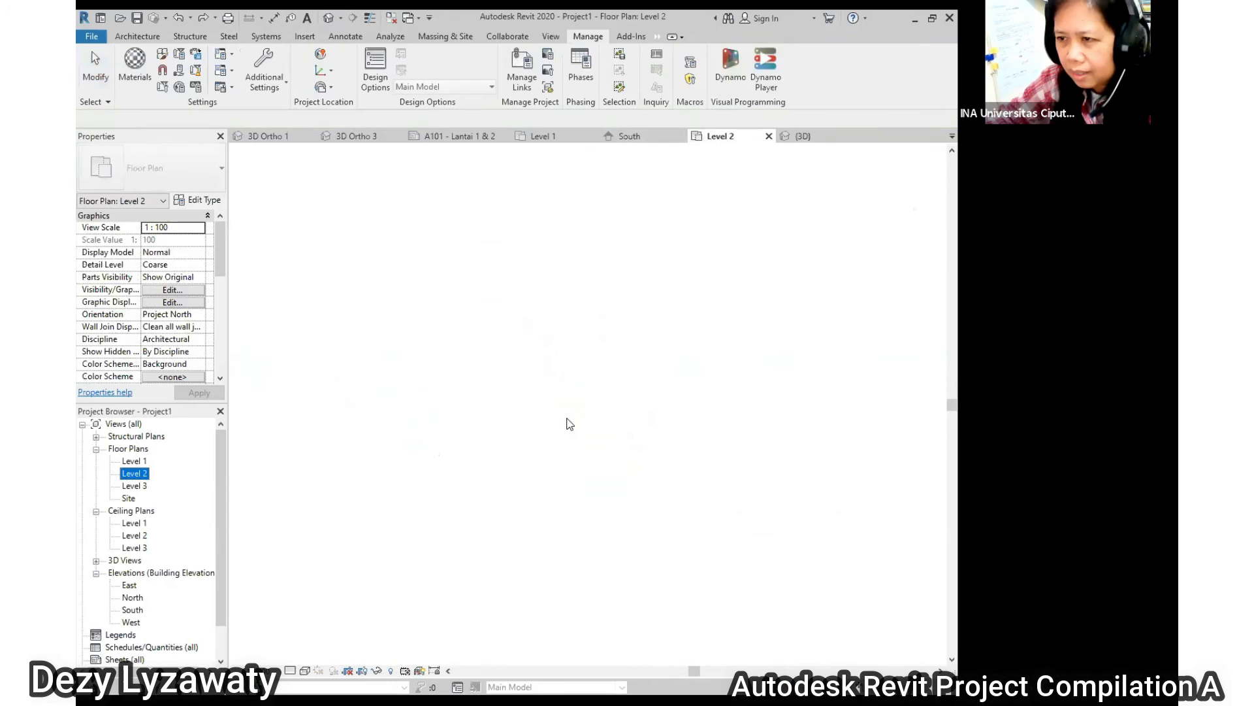
pyautogui.click(420, 323)
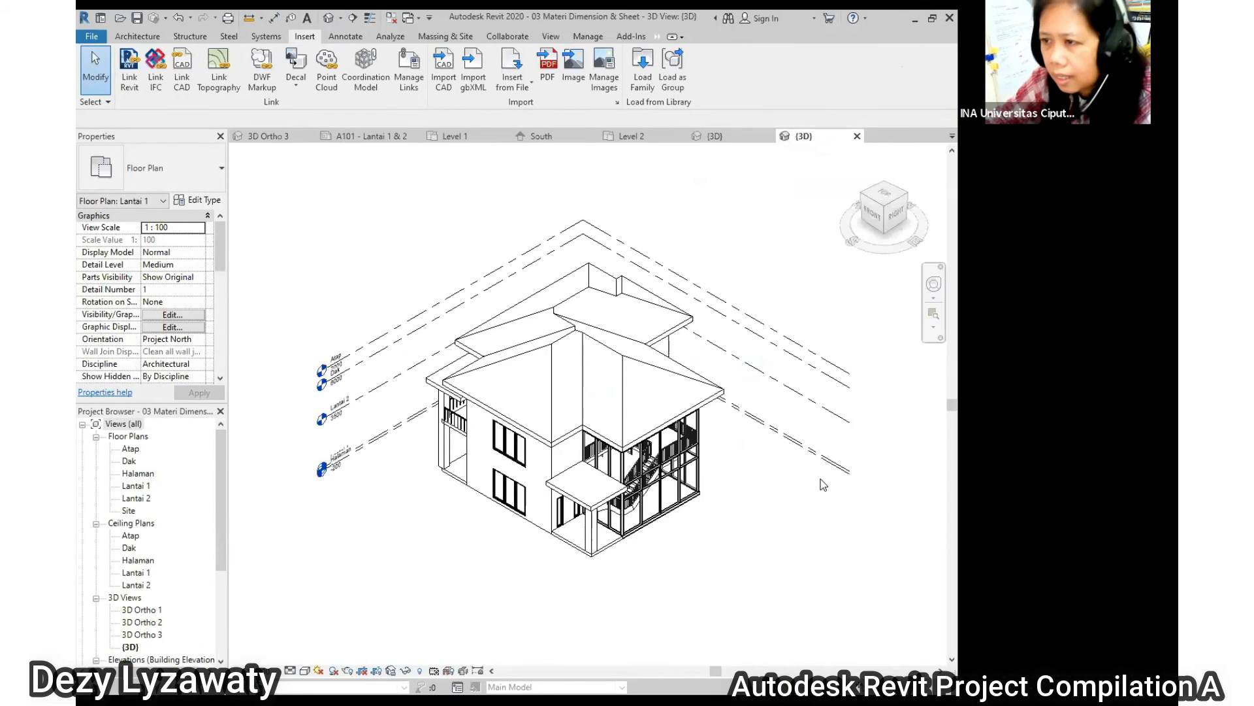
# Examine the two-storey house model of the 03 Materi Dimension & Sheet project in the default 3D view and 3D Ortho 1.
pyautogui.scroll(-1, 637, 323)
pyautogui.keyDown('shift'); pyautogui.moveTo(677, 470); pyautogui.dragTo(674, 421, button='middle'); pyautogui.keyUp('shift')
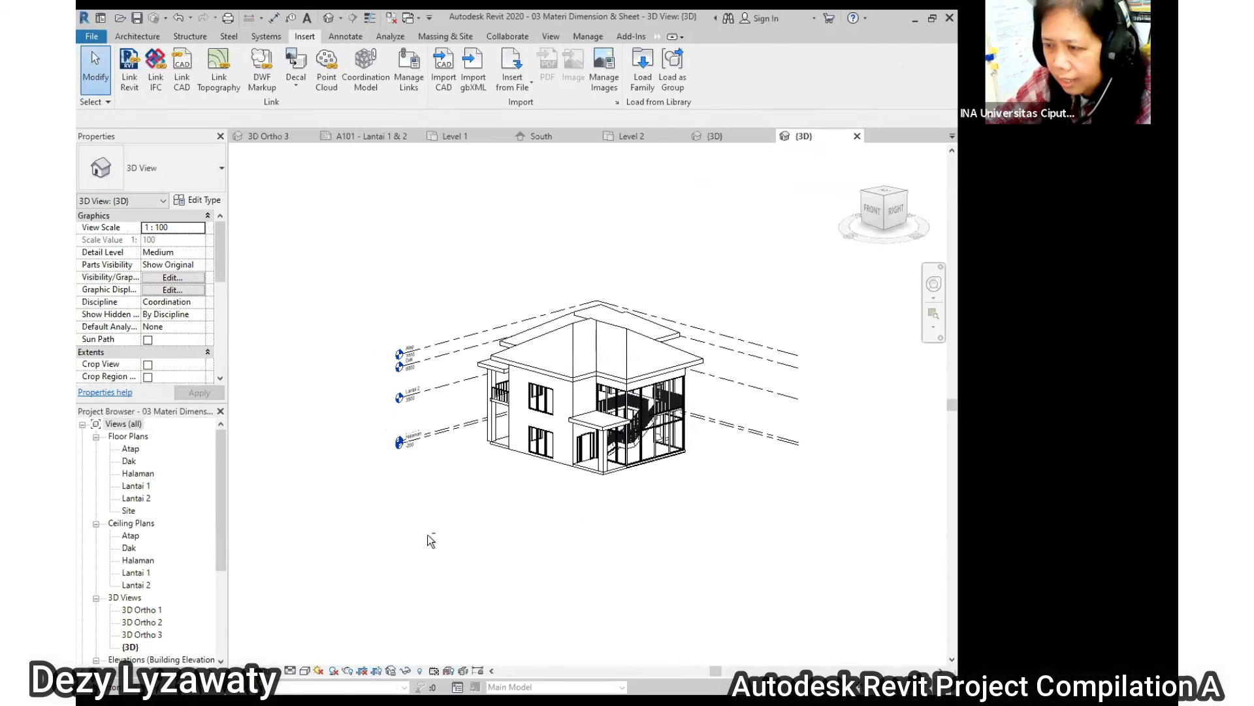
pyautogui.scroll(-2, 162, 584)
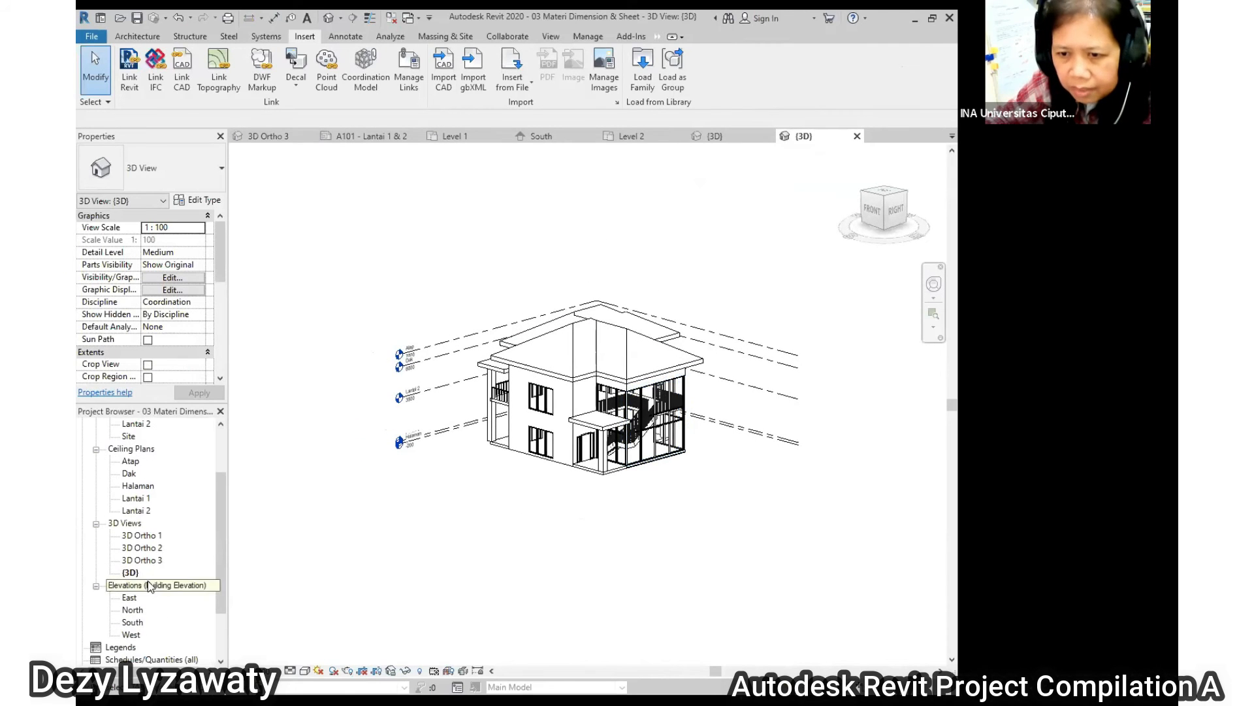
pyautogui.doubleClick(150, 535)
pyautogui.scroll(-2, 579, 350)
pyautogui.scroll(1, 588, 379)
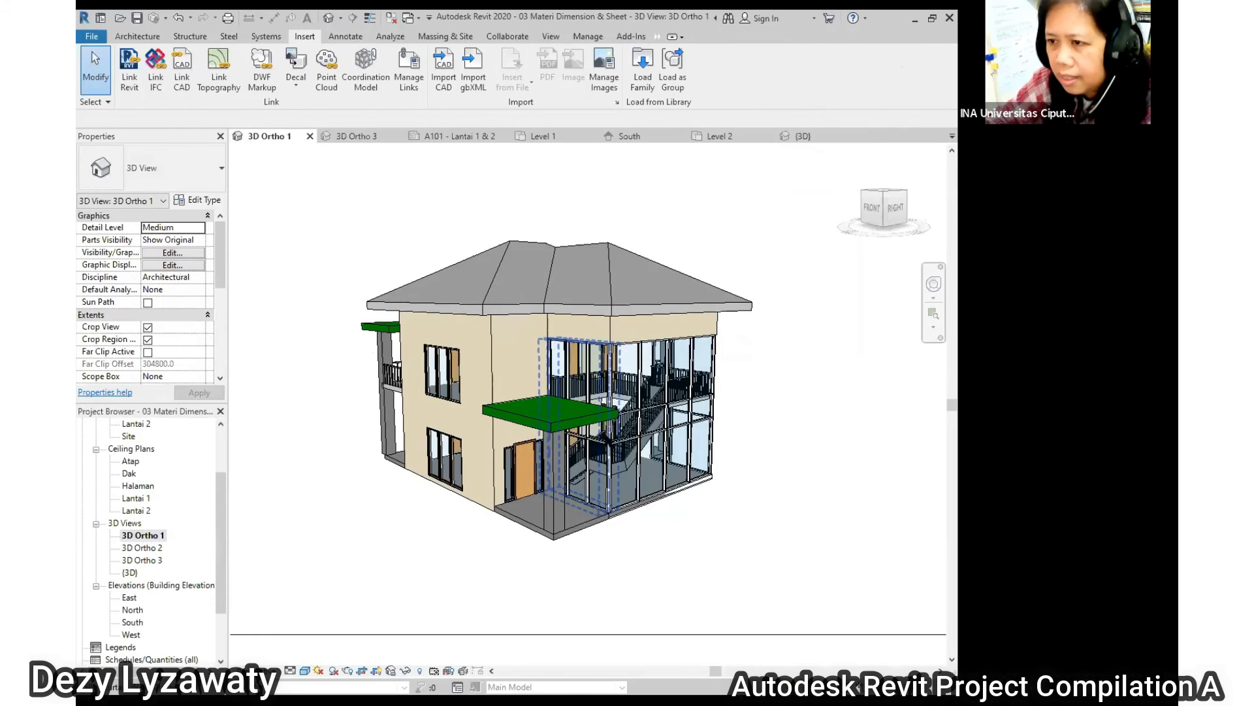
pyautogui.scroll(-2, 616, 457)
pyautogui.scroll(2, 616, 457)
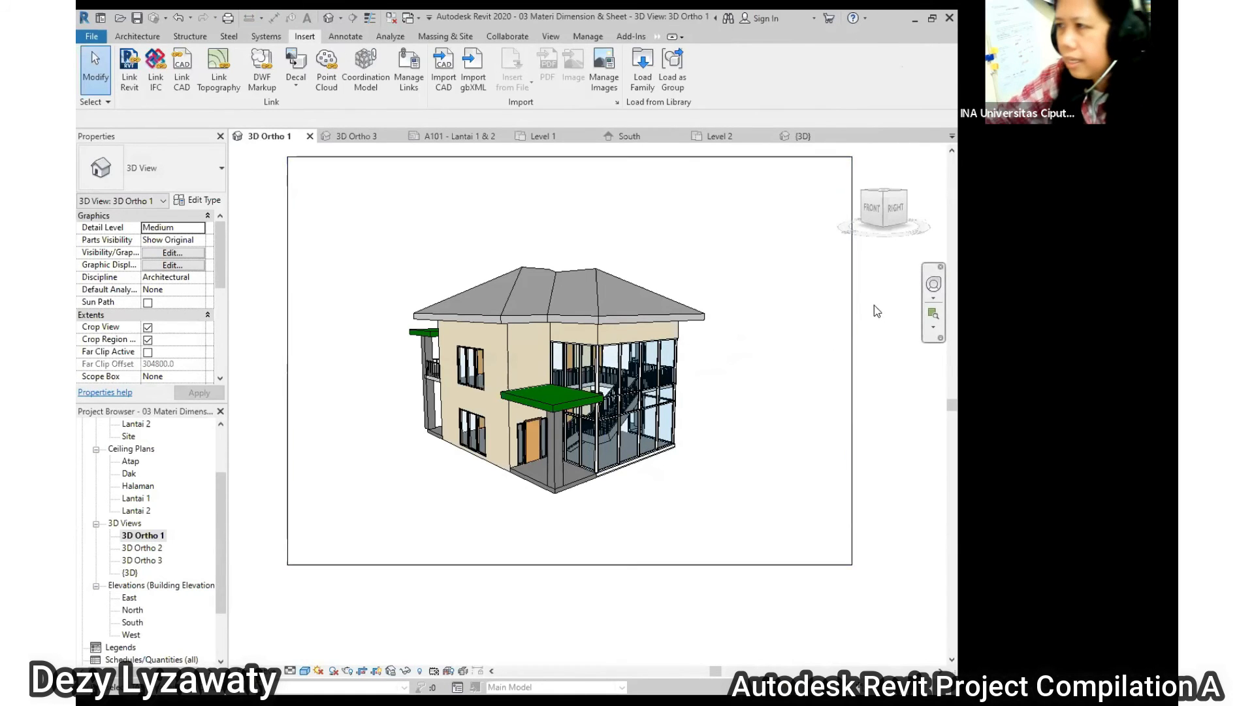
pyautogui.scroll(-1, 874, 305)
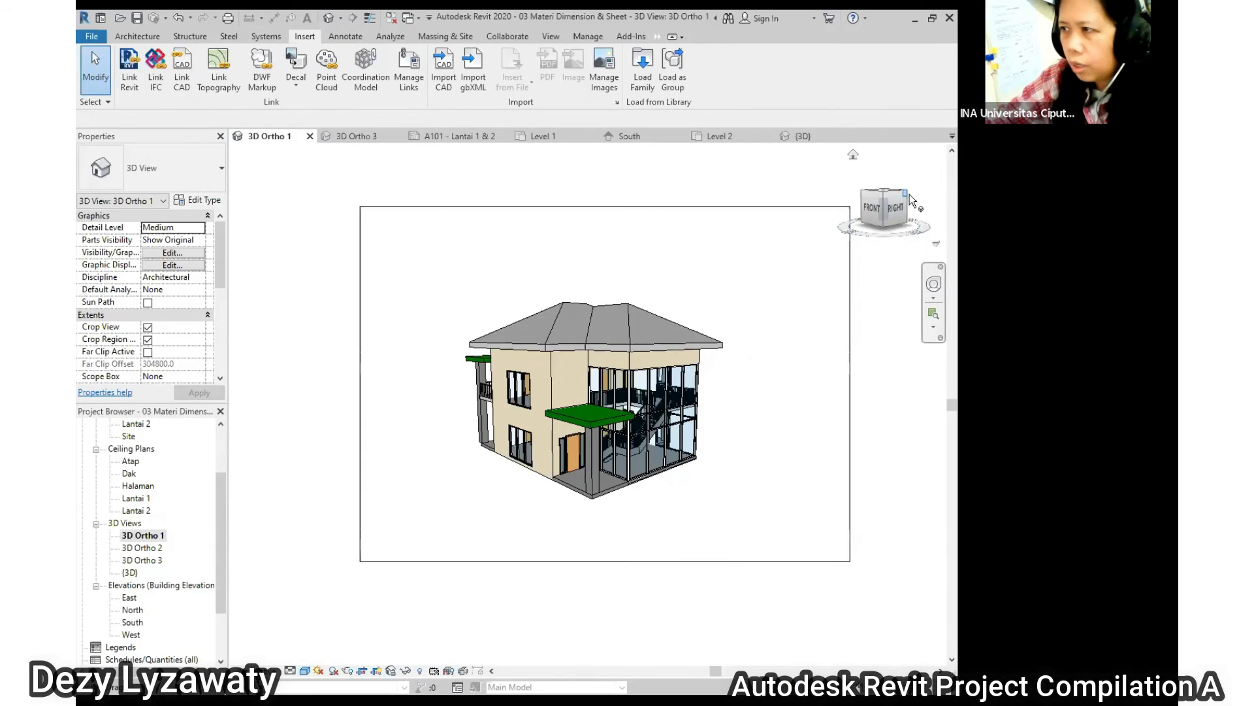
# Check the projection and orientation options available for the 3D Ortho 1 view without changing them.
pyautogui.rightClick(873, 207)
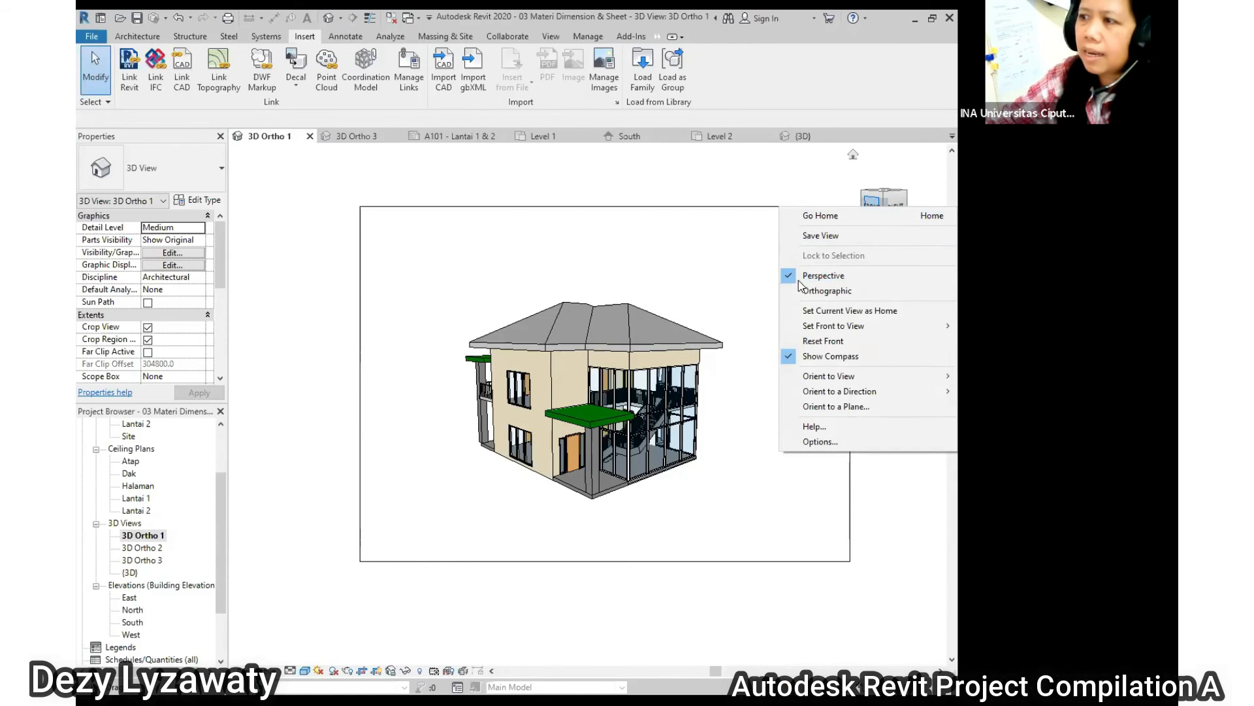
pyautogui.click(905, 499)
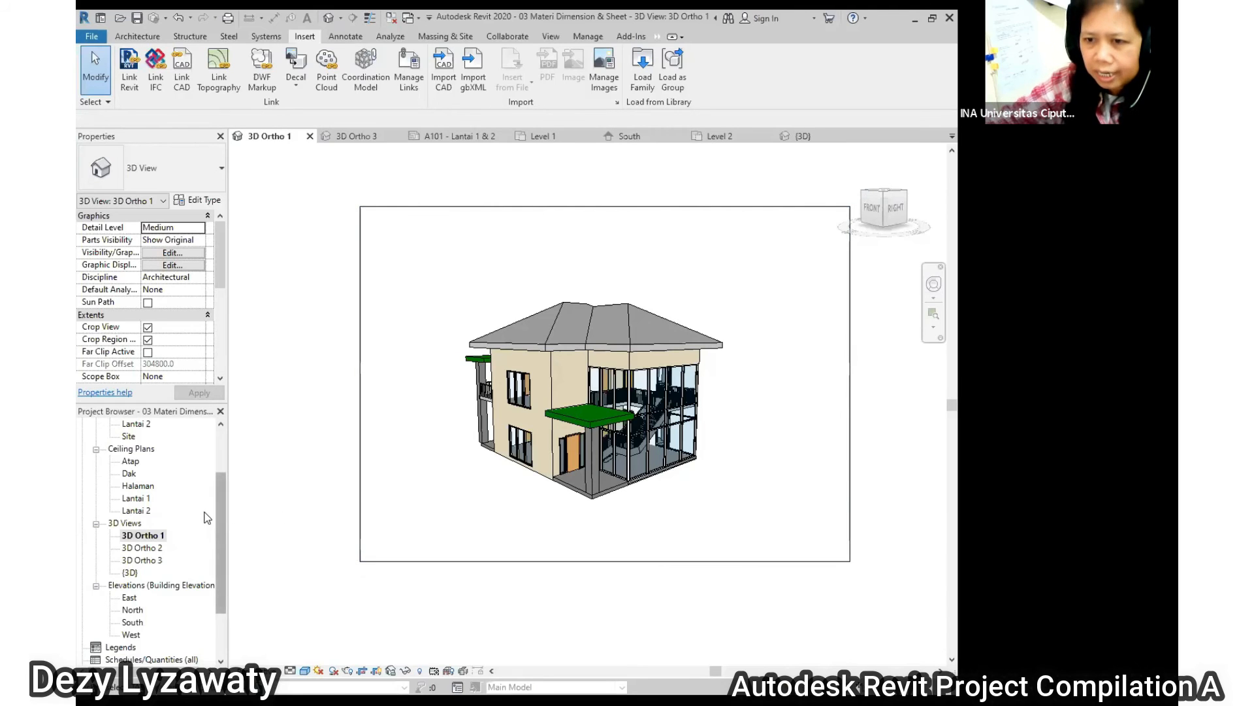
pyautogui.moveTo(219, 512); pyautogui.dragTo(224, 427)
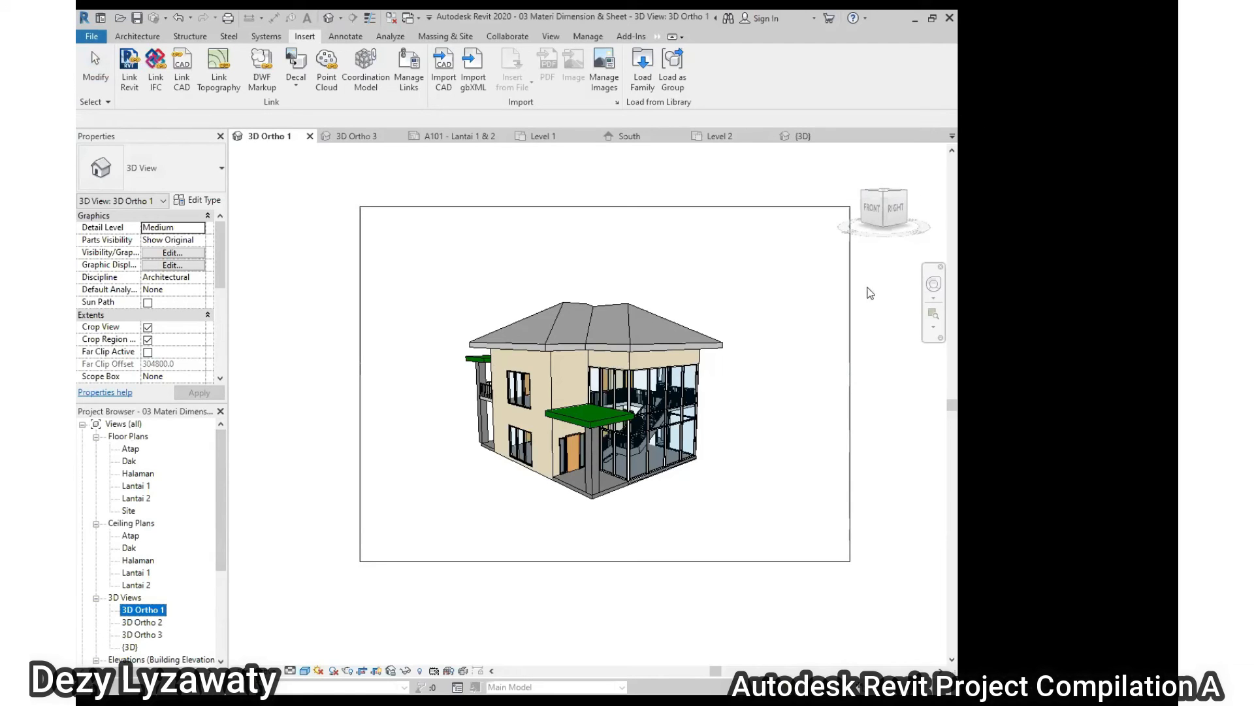
pyautogui.rightClick(873, 213)
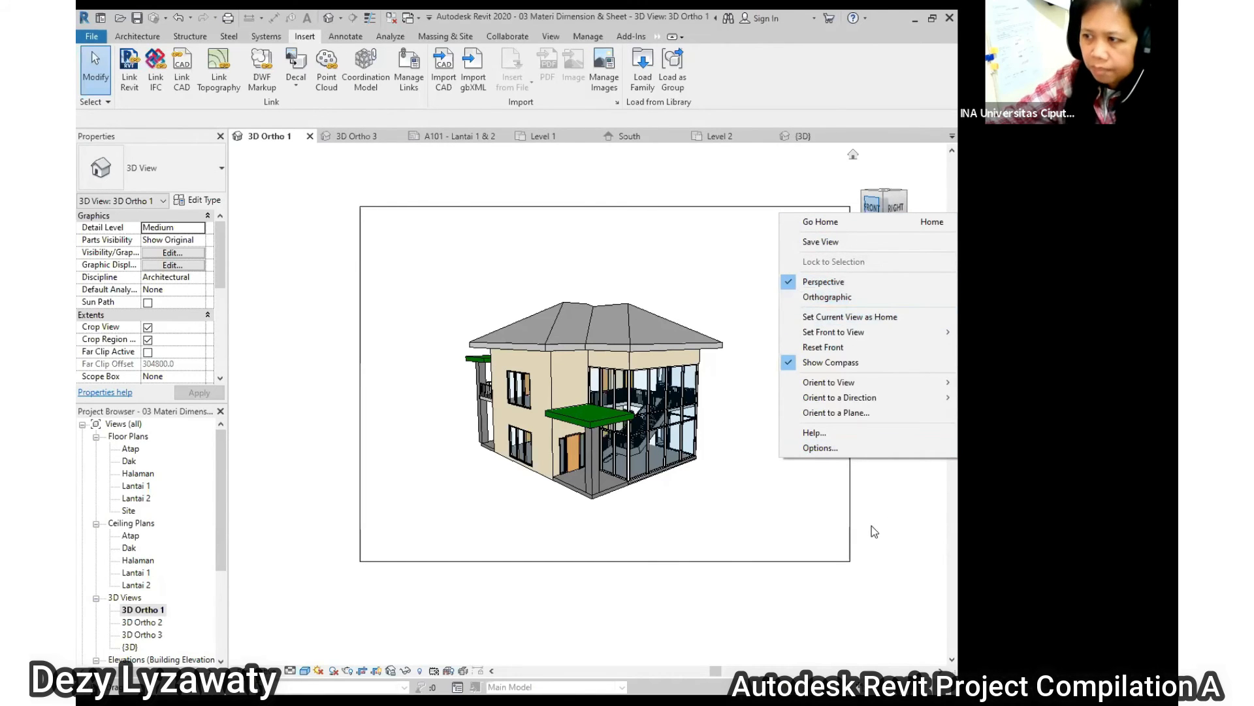
pyautogui.click(909, 525)
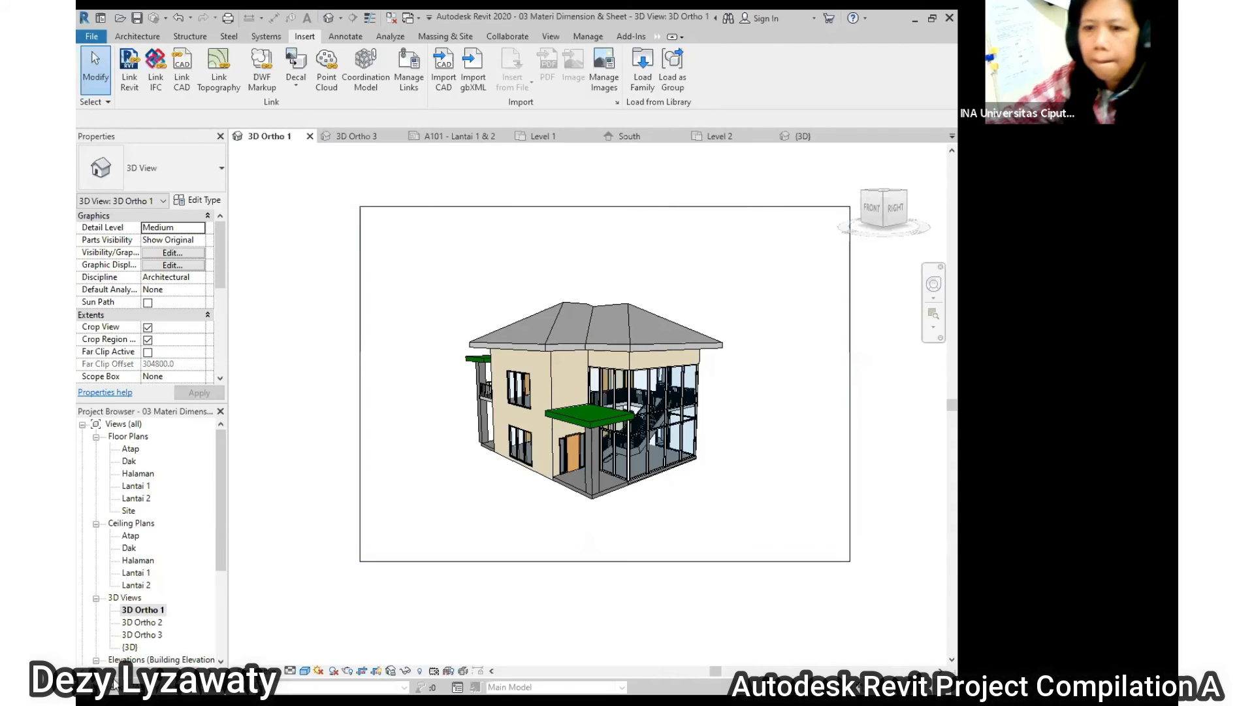
# Open the Site floor plan with the whole house roof and its four elevation markers in view.
pyautogui.click(128, 436)
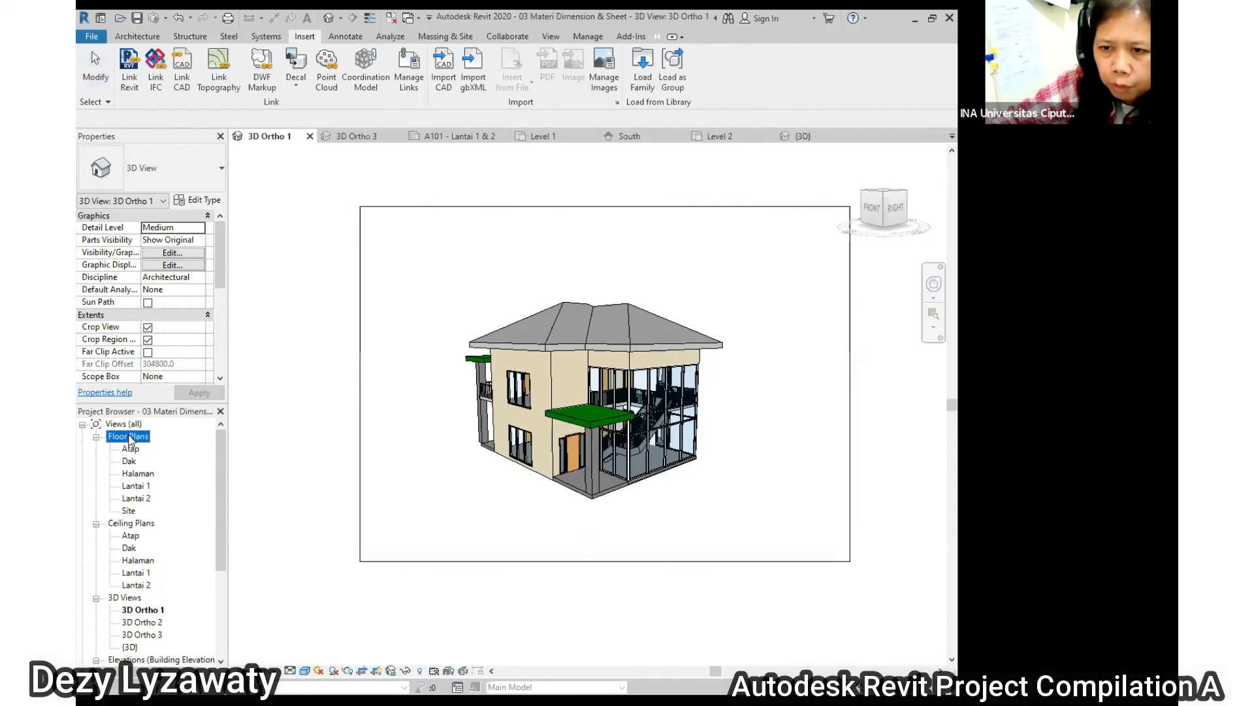
pyautogui.doubleClick(128, 511)
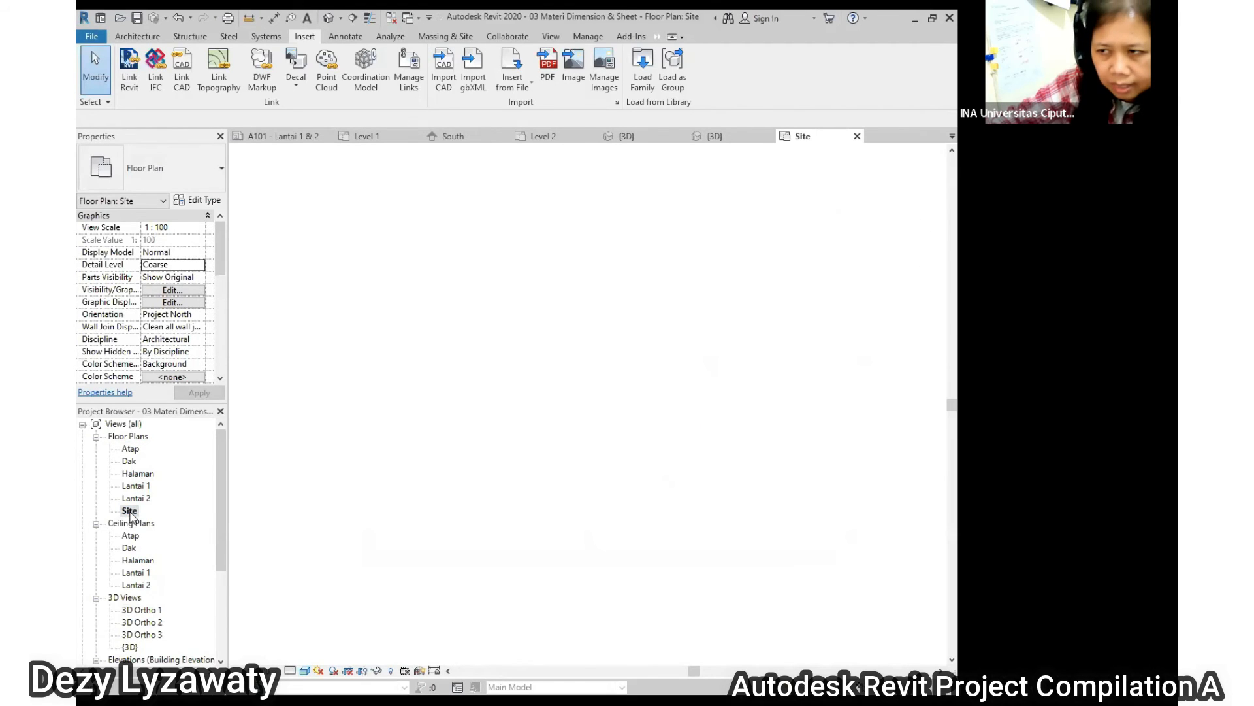
pyautogui.scroll(2, 397, 387)
pyautogui.scroll(2, 402, 389)
pyautogui.scroll(-2, 406, 391)
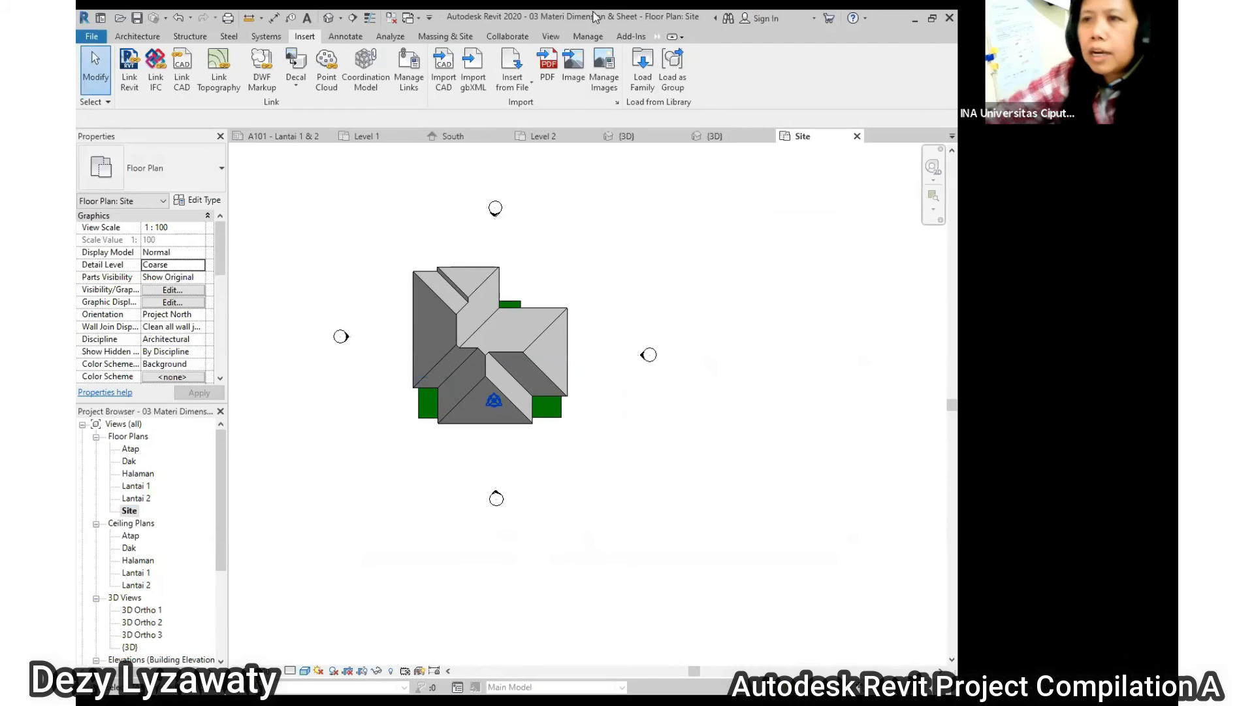
# Place a perspective camera in the Site plan southeast of the house, aimed diagonally across it to the roof's northwest corner.
pyautogui.click(552, 37)
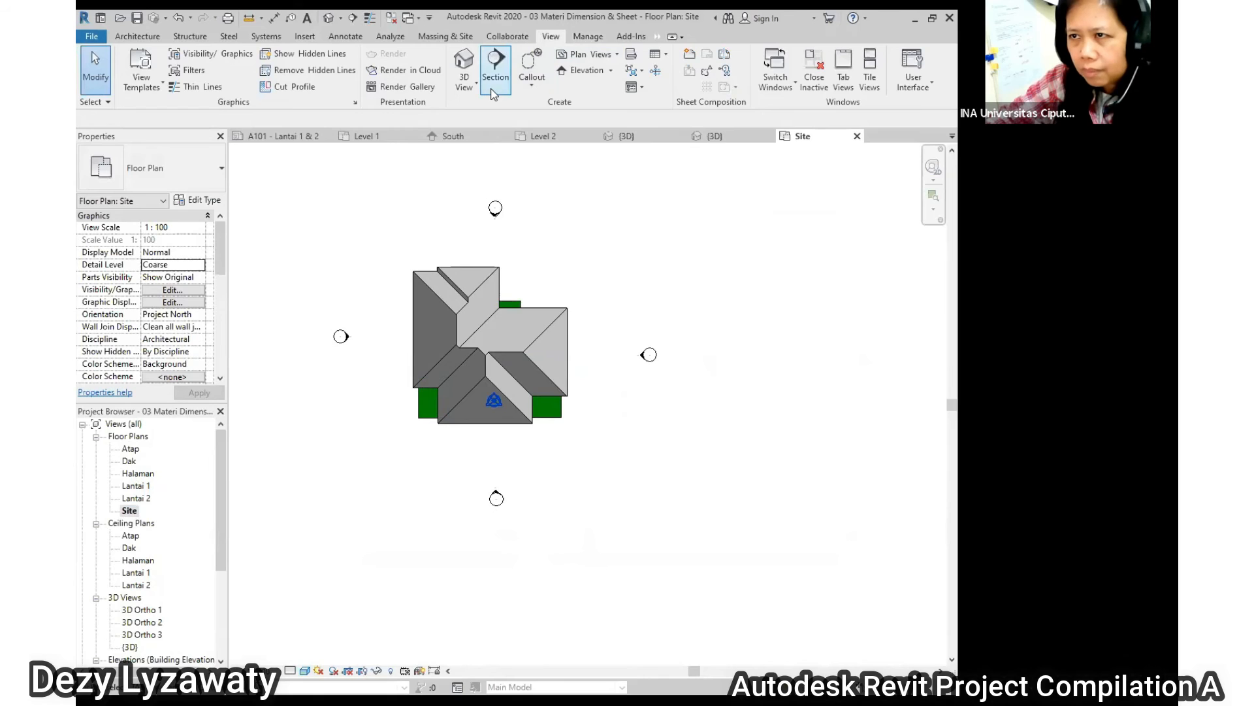
pyautogui.click(464, 79)
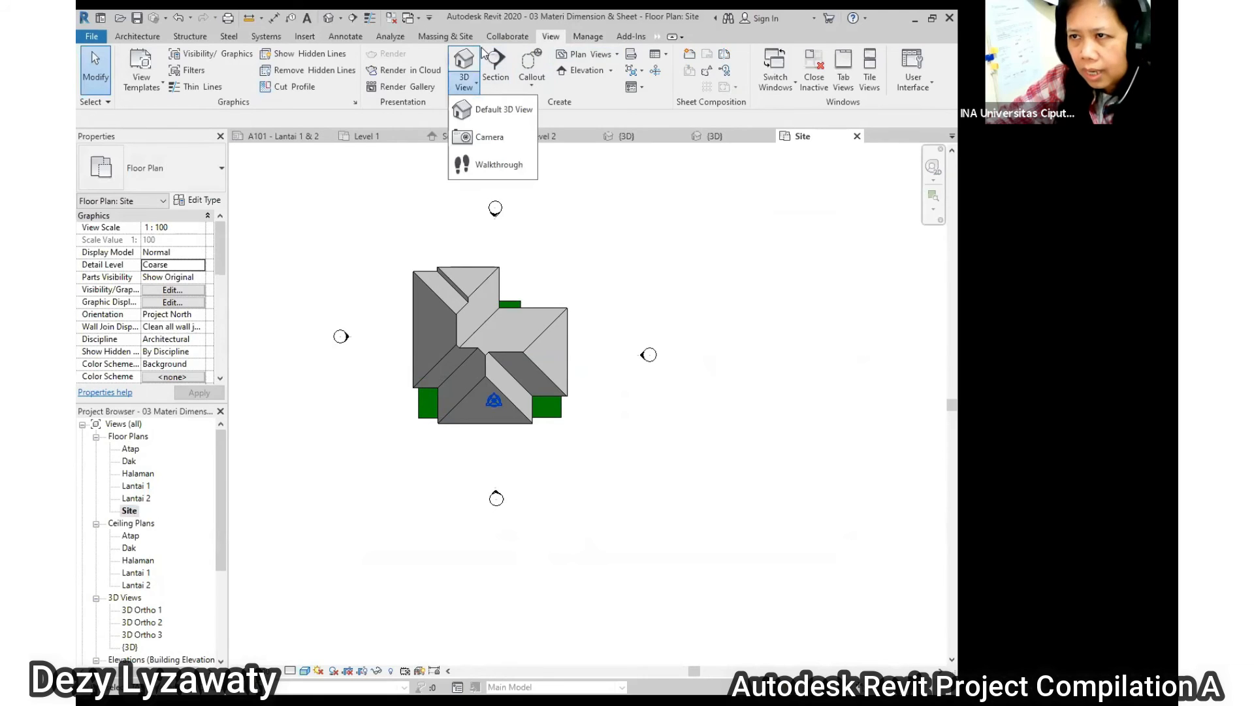
pyautogui.click(489, 137)
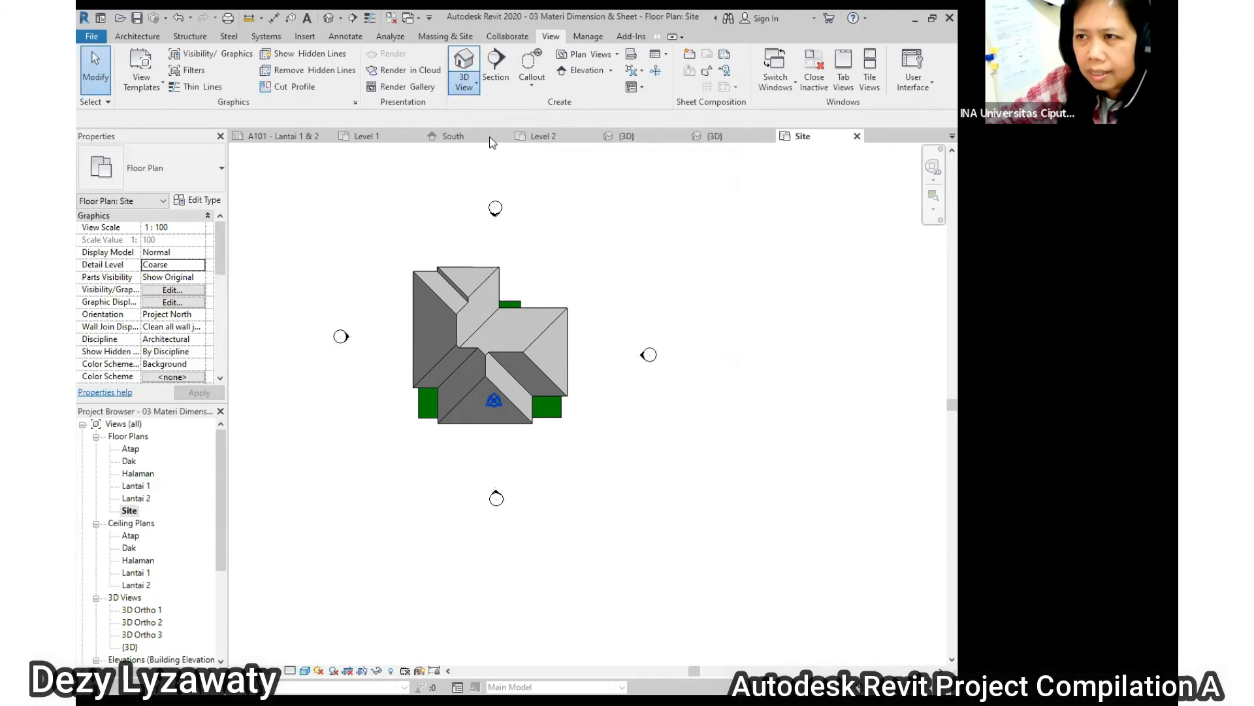
pyautogui.scroll(-4, 552, 222)
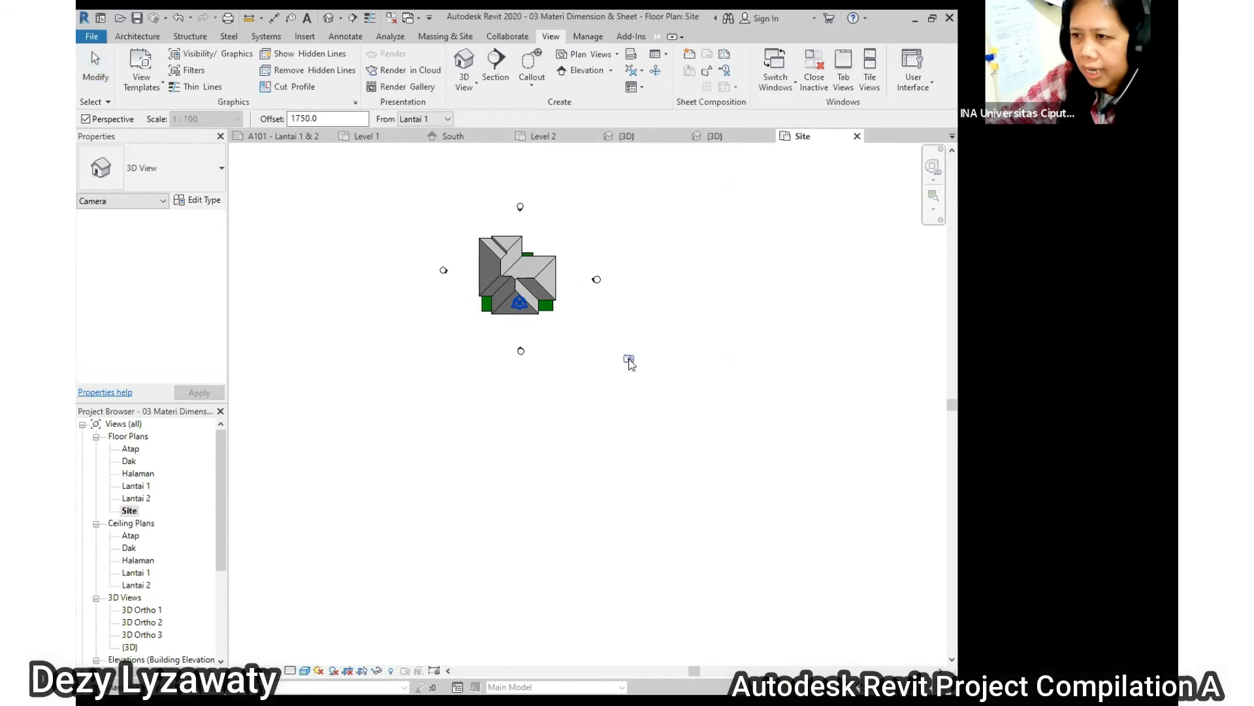
pyautogui.scroll(2, 608, 363)
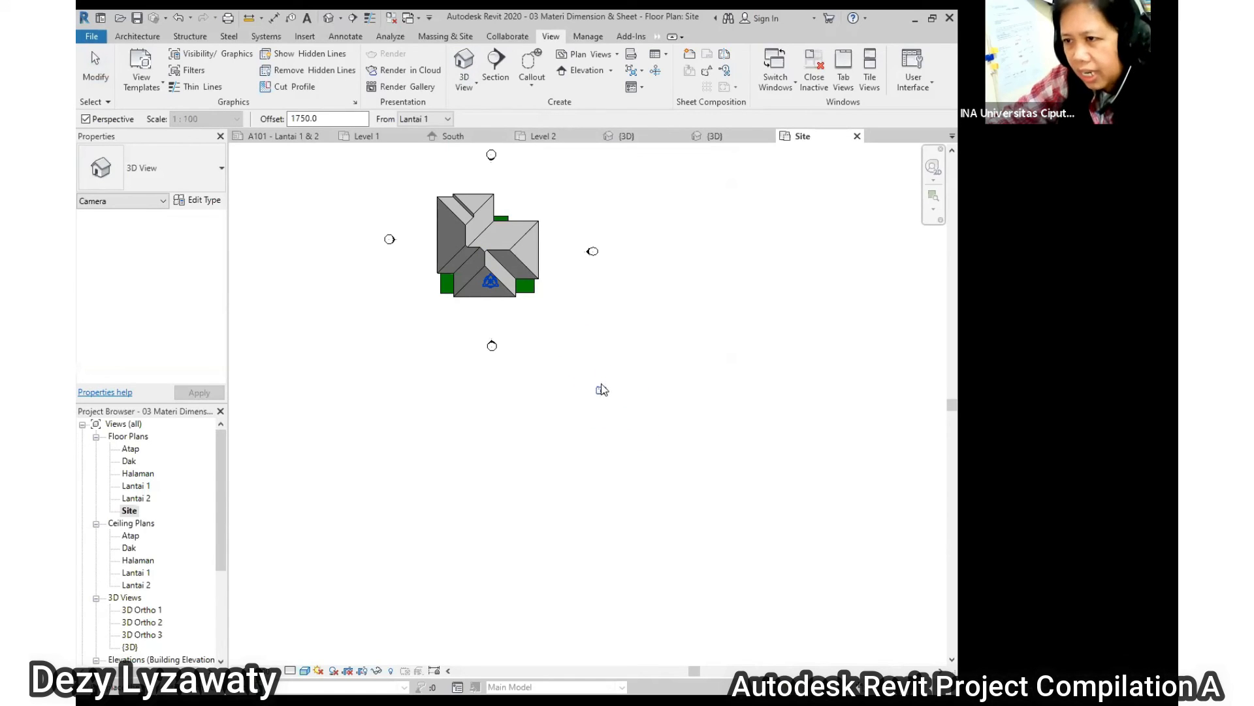
pyautogui.click(602, 387)
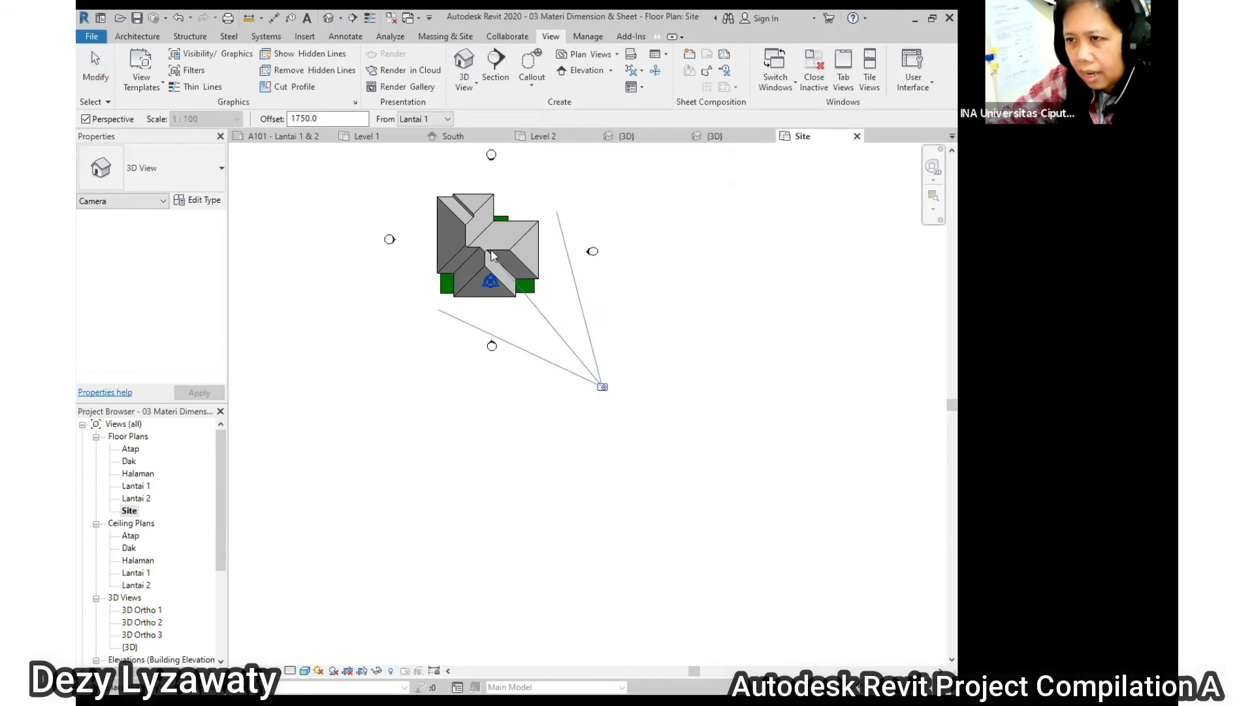
pyautogui.click(442, 196)
# Tighten the new camera view's crop region on all four sides so it closely frames the house.
pyautogui.scroll(-3, 493, 336)
pyautogui.scroll(1, 597, 256)
pyautogui.moveTo(530, 266); pyautogui.dragTo(528, 235)
pyautogui.moveTo(710, 385); pyautogui.dragTo(673, 385)
pyautogui.moveTo(350, 386); pyautogui.dragTo(378, 388)
pyautogui.moveTo(526, 537); pyautogui.dragTo(526, 453)
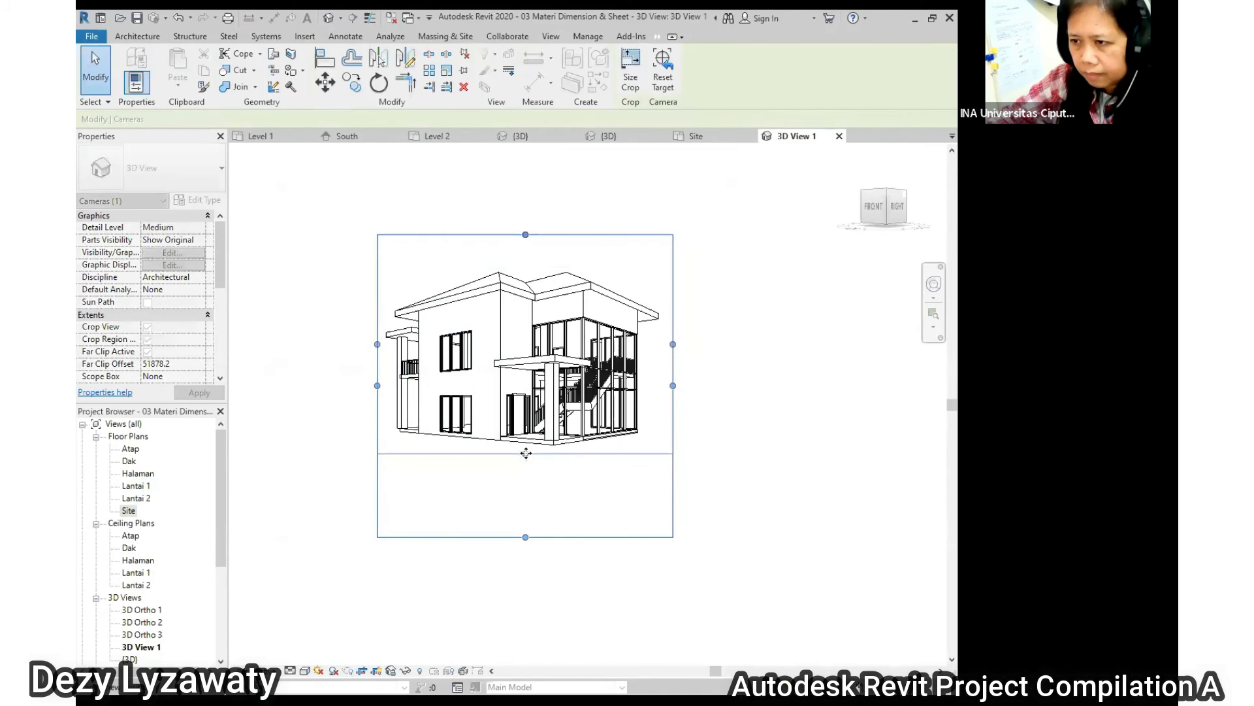
pyautogui.click(780, 479)
pyautogui.scroll(-1, 771, 464)
pyautogui.scroll(3, 481, 405)
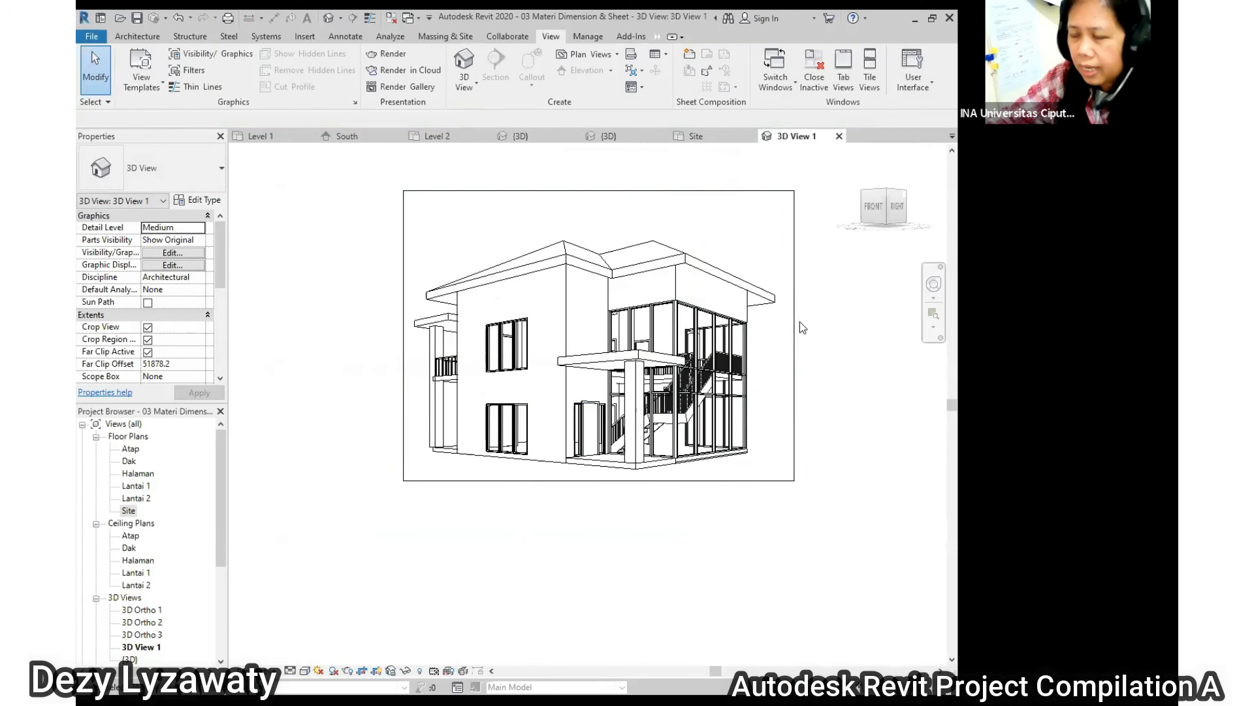
pyautogui.scroll(-1, 818, 382)
pyautogui.scroll(1, 848, 306)
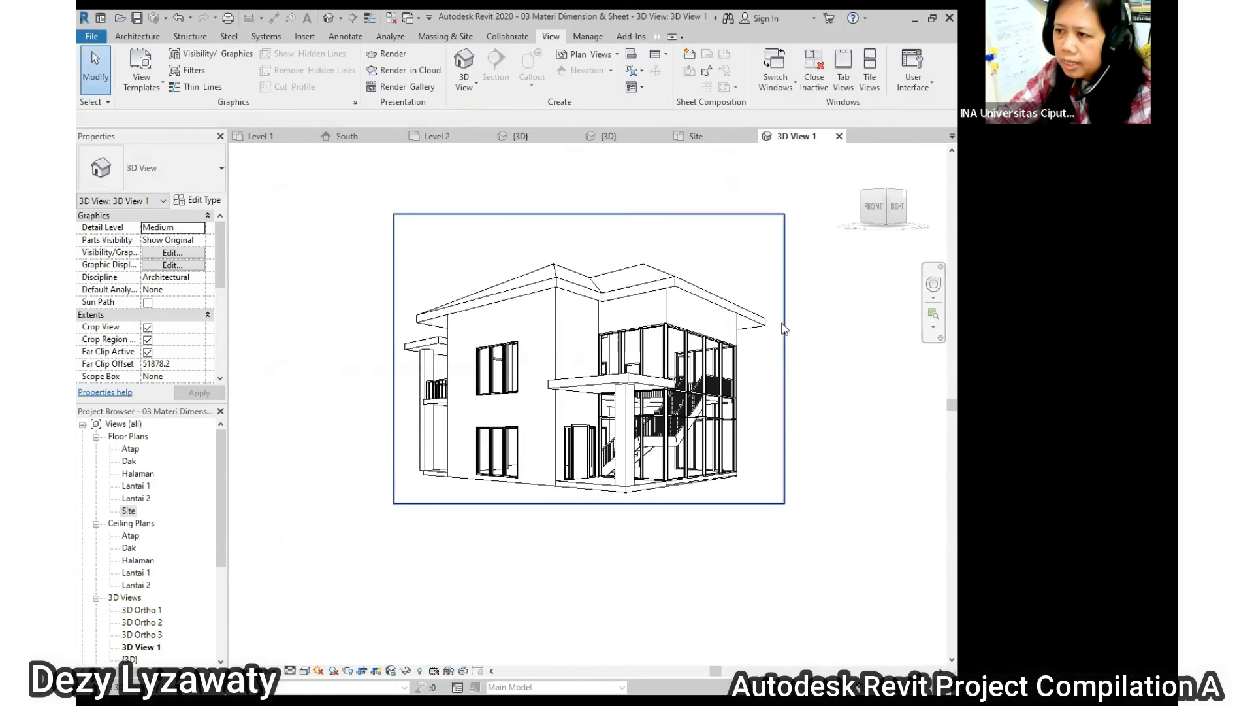
pyautogui.click(783, 327)
pyautogui.click(591, 192)
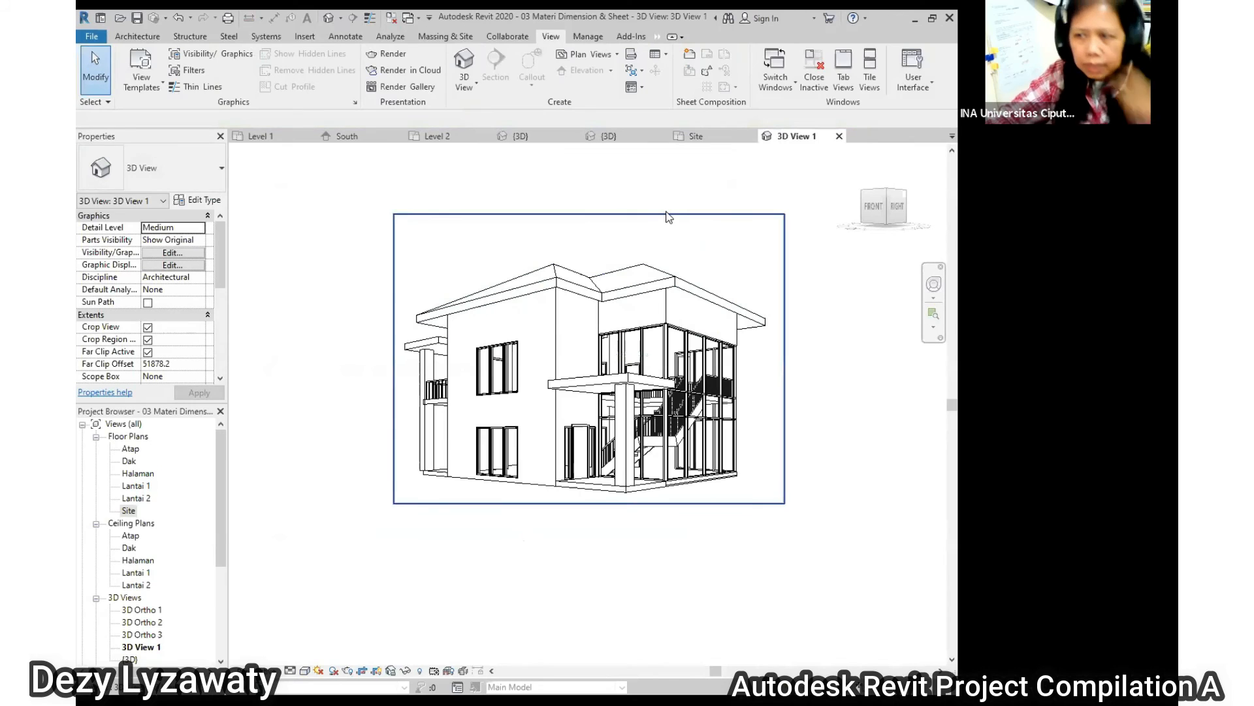
pyautogui.click(668, 213)
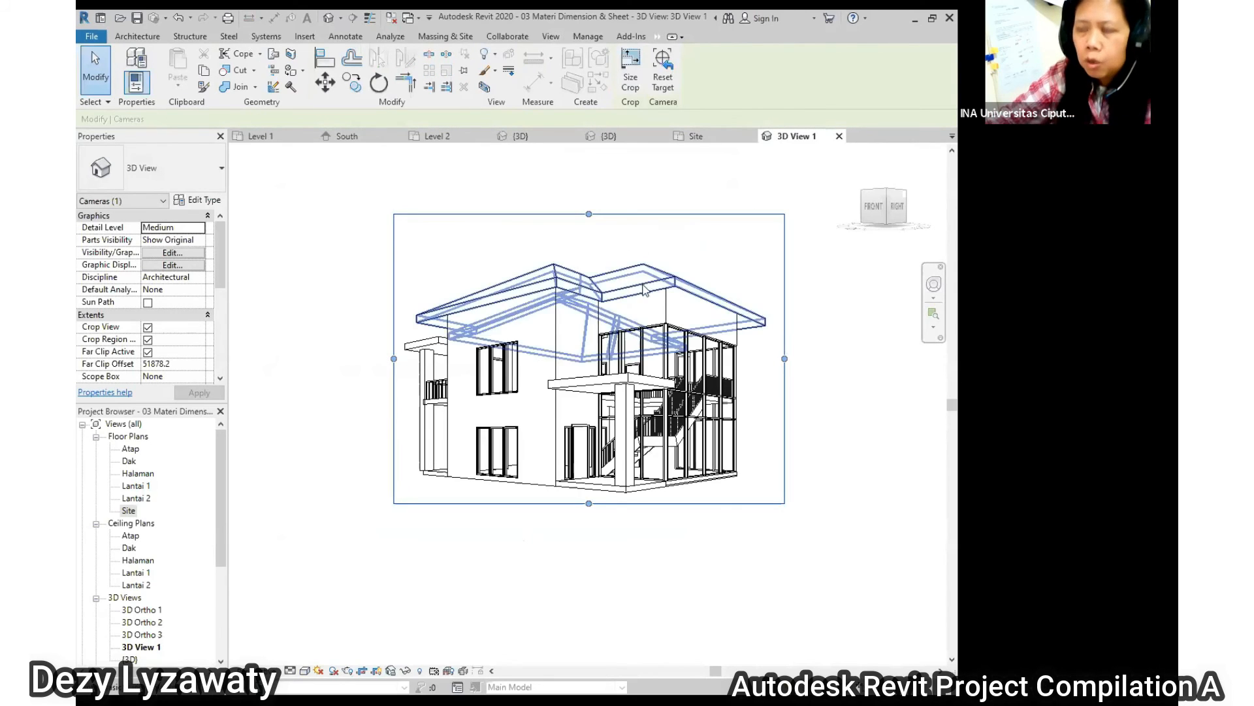
pyautogui.click(776, 383)
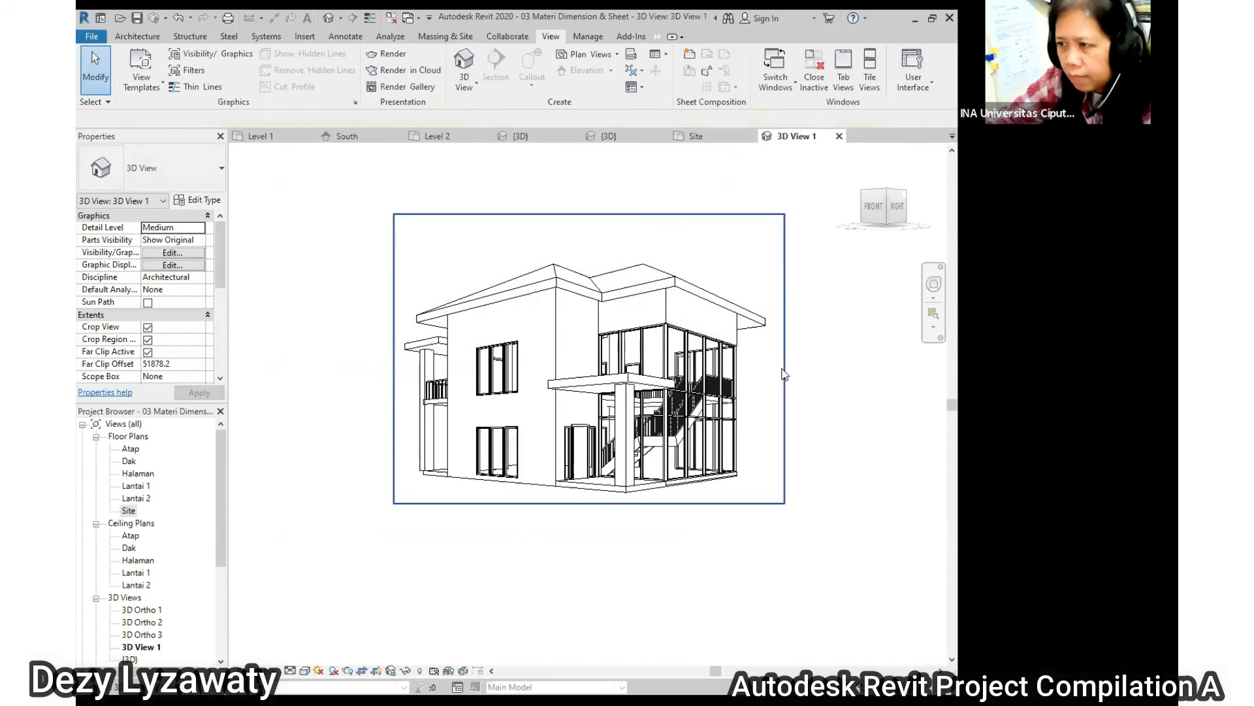
# Widen the camera view's crop region on both sides, leaving wide empty margins beside the house.
pyautogui.click(392, 457)
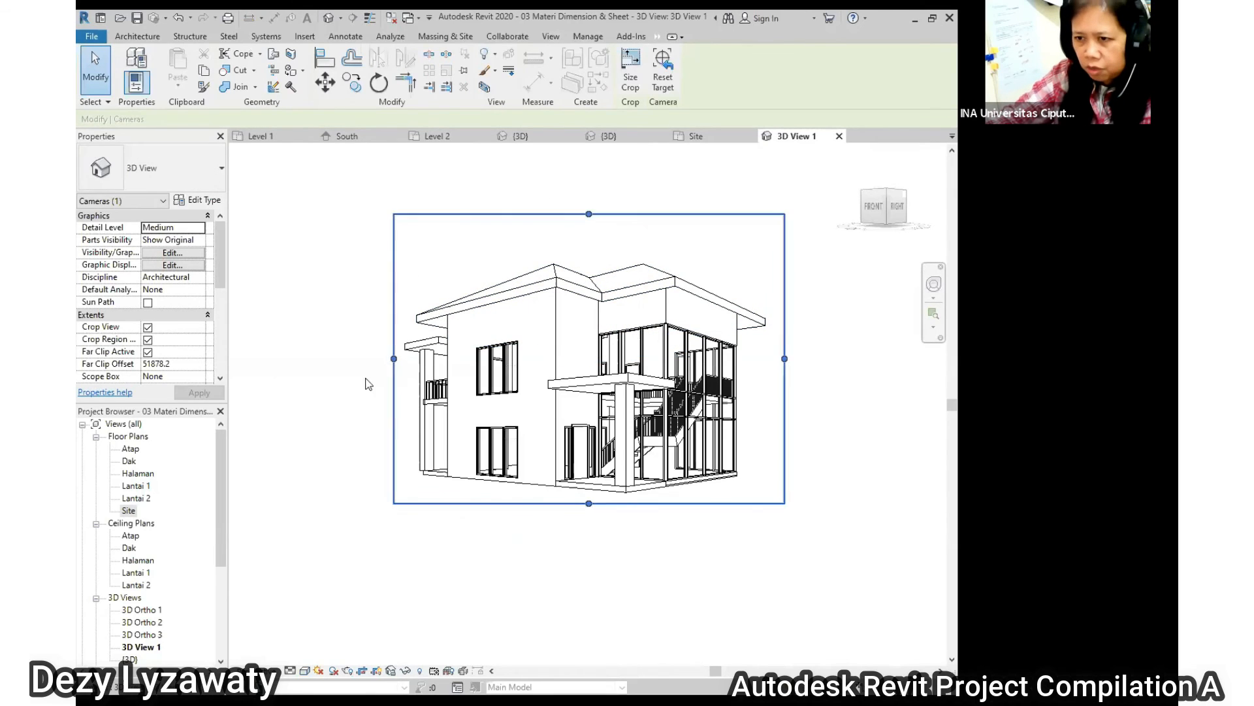
pyautogui.scroll(-2, 326, 366)
pyautogui.scroll(1, 705, 364)
pyautogui.moveTo(679, 363); pyautogui.dragTo(770, 364)
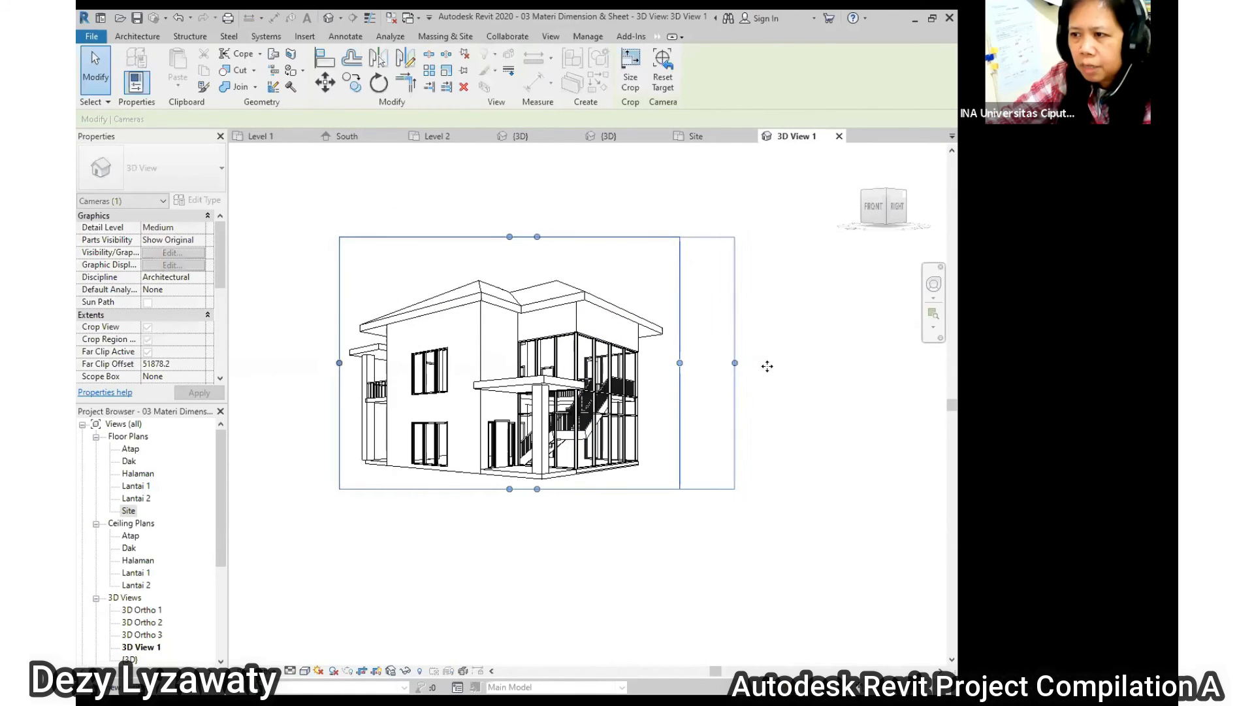
pyautogui.scroll(-1, 656, 403)
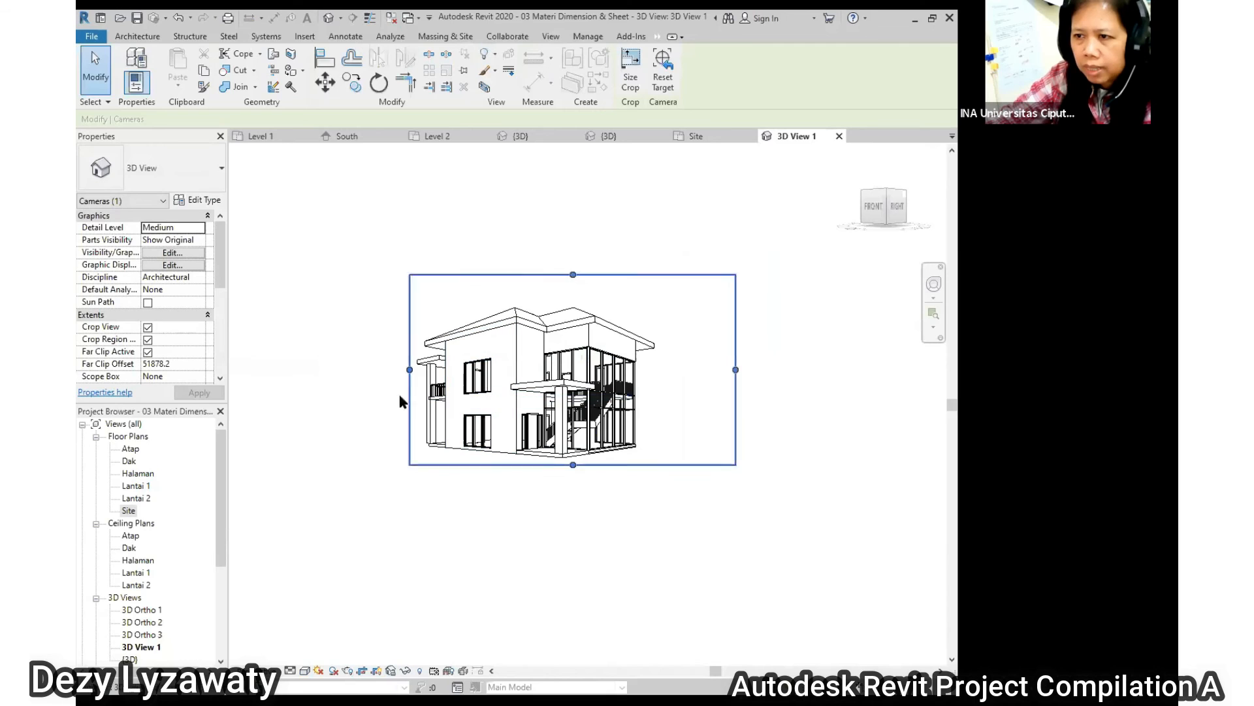
pyautogui.moveTo(410, 369); pyautogui.dragTo(304, 365)
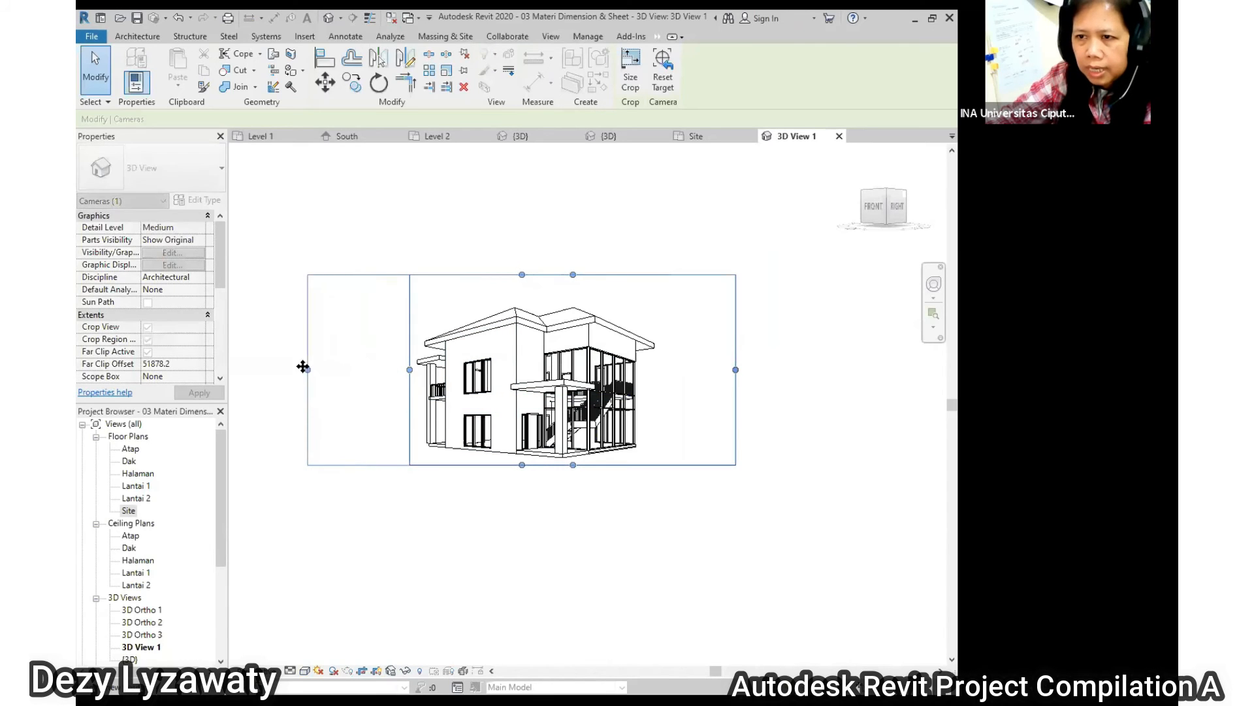
pyautogui.click(798, 516)
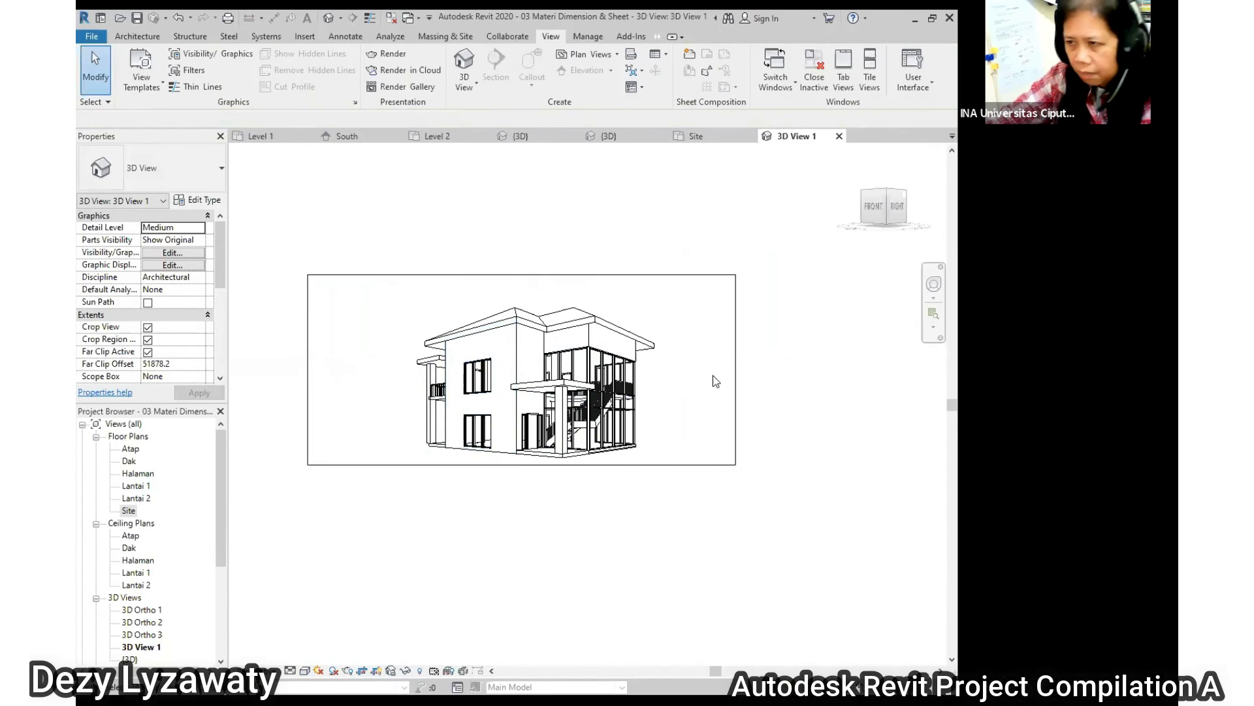
# Narrow the crop region from both sides so its vertical edges sit close to the house.
pyautogui.click(739, 324)
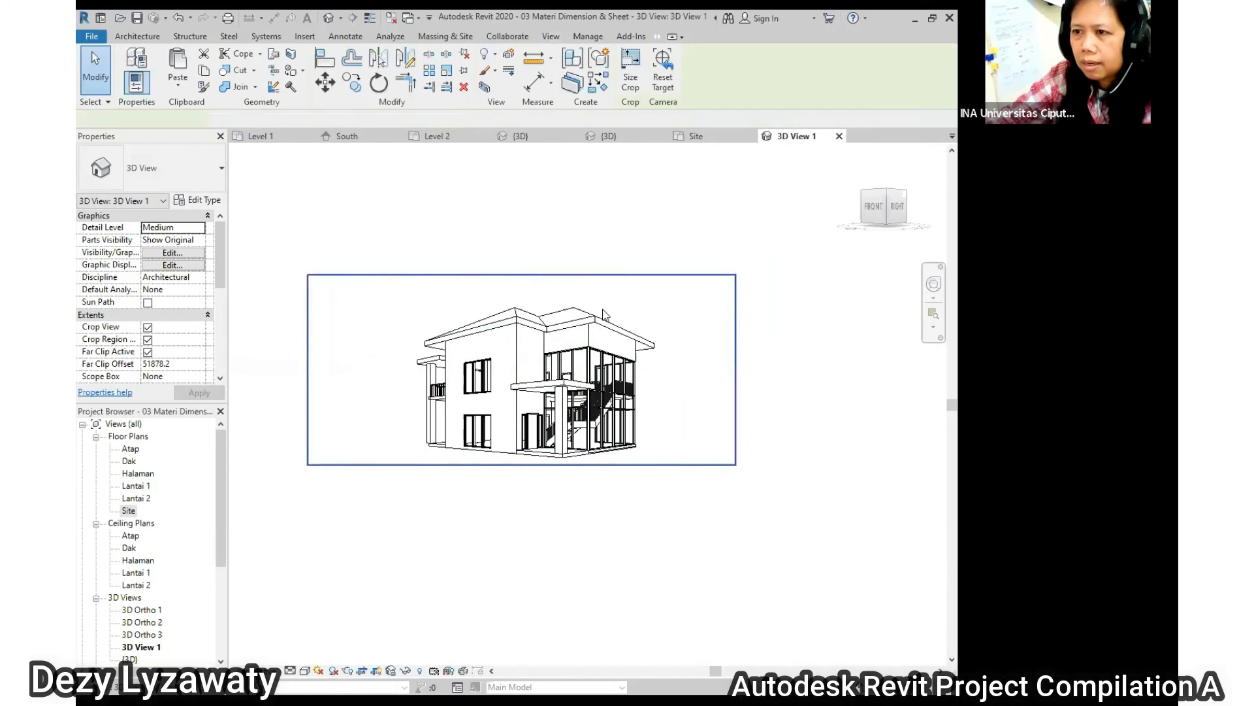
pyautogui.moveTo(305, 370); pyautogui.dragTo(401, 370)
pyautogui.moveTo(734, 370); pyautogui.dragTo(668, 368)
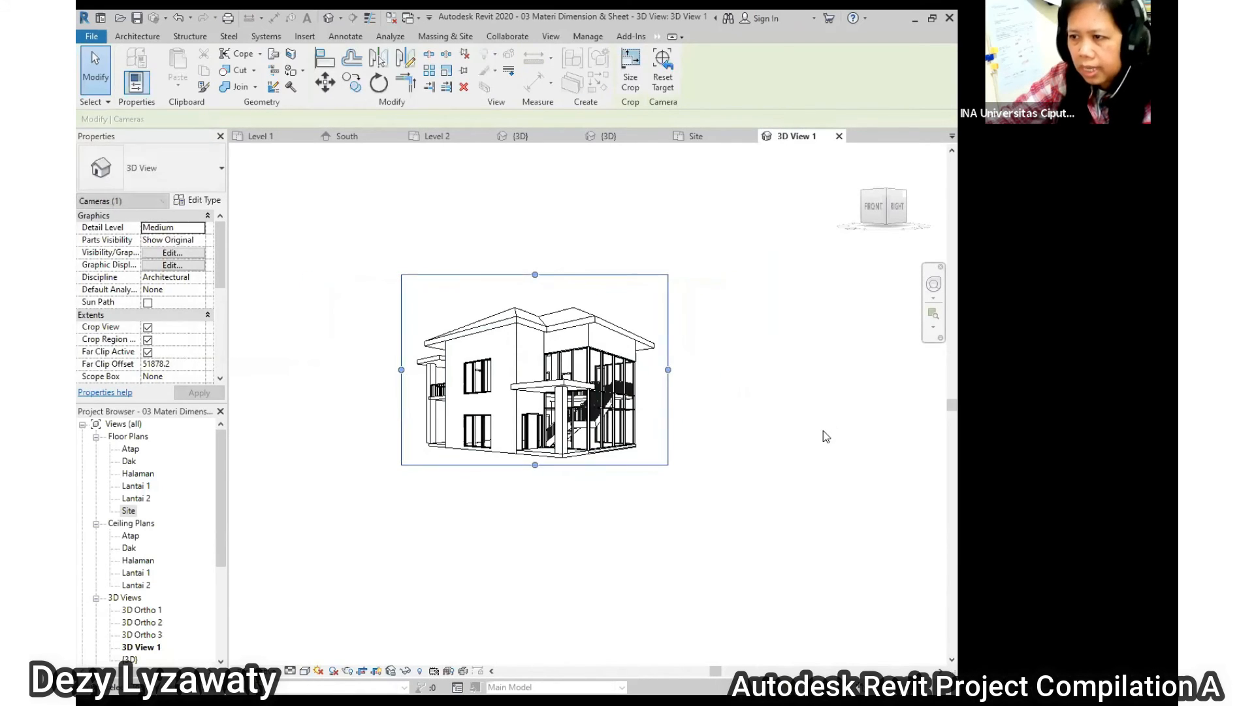
pyautogui.click(824, 434)
# Raise the upper edge of the crop region to leave a tall empty area above the roof.
pyautogui.click(555, 277)
pyautogui.moveTo(536, 274); pyautogui.dragTo(533, 192)
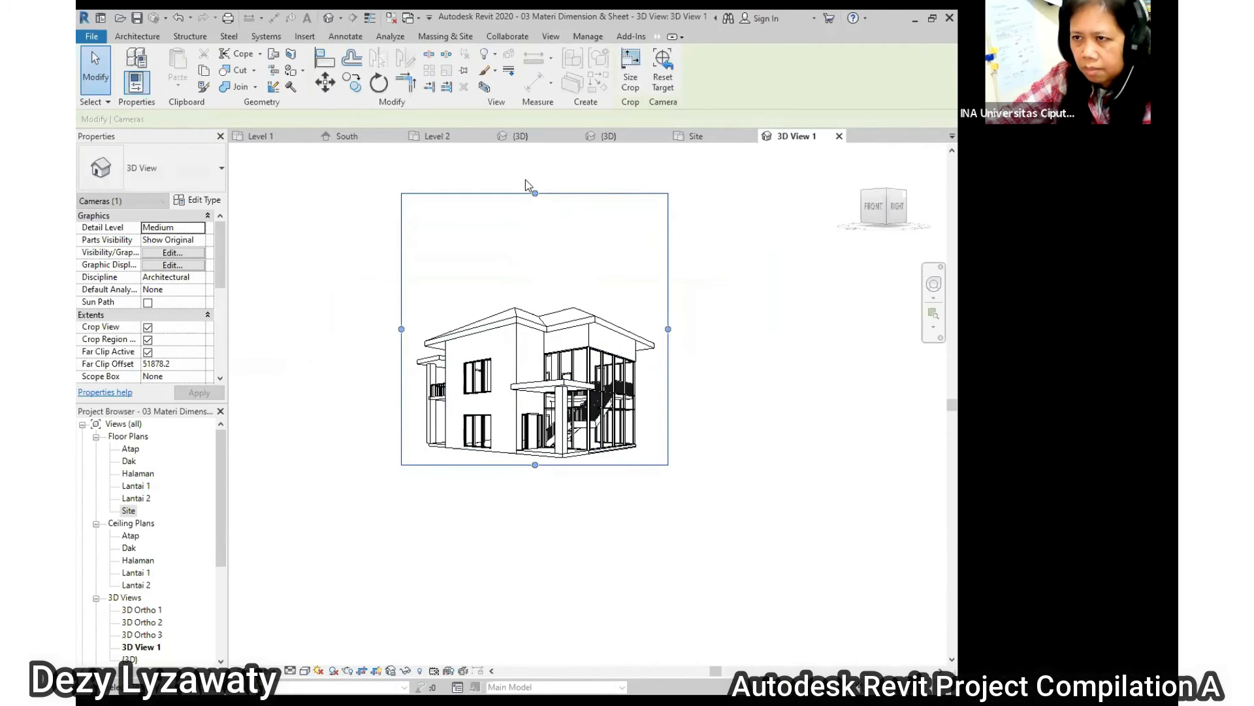
pyautogui.click(719, 356)
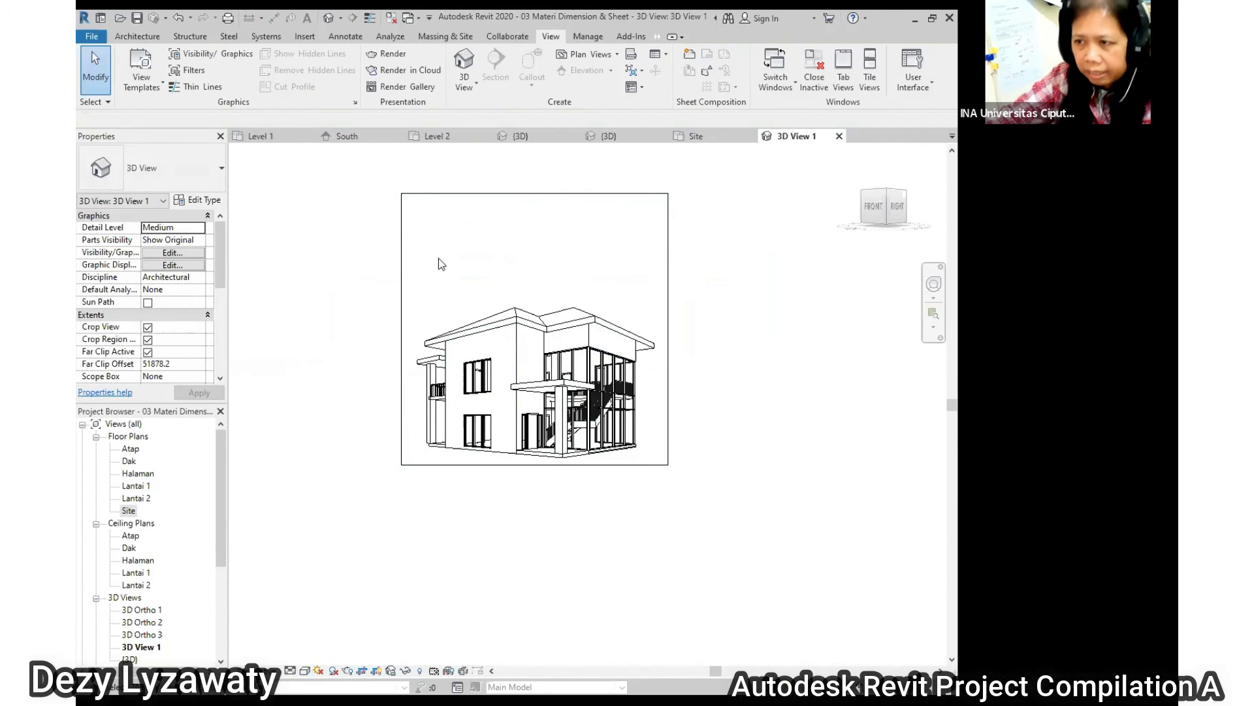
pyautogui.scroll(-2, 795, 419)
pyautogui.scroll(2, 742, 283)
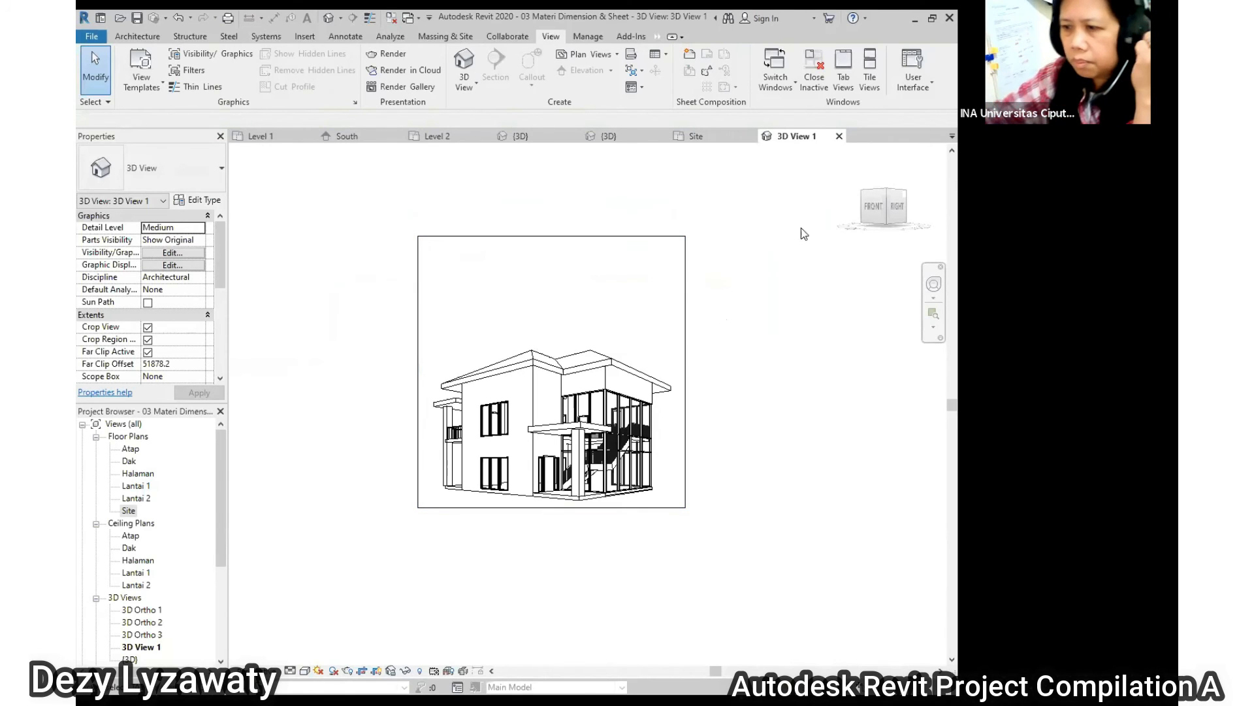
# Resize the camera view's crop region to a width of 200 mm using scale with locked proportions.
pyautogui.click(686, 323)
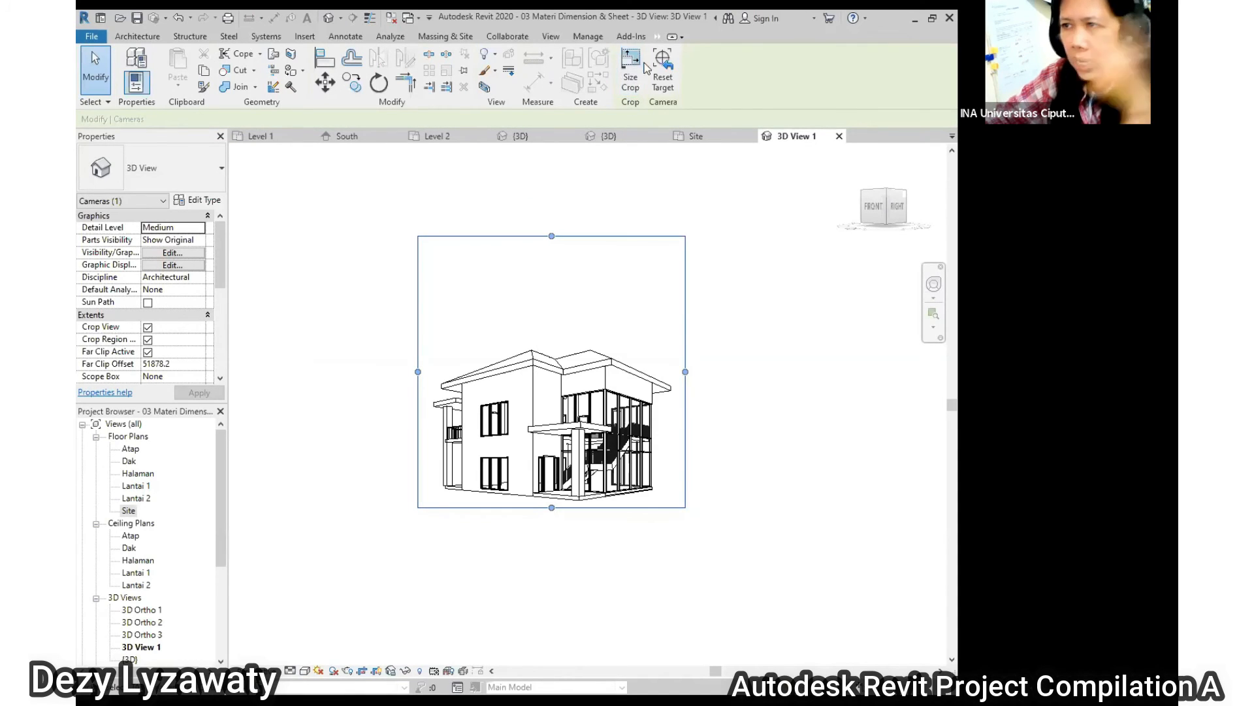
pyautogui.click(629, 72)
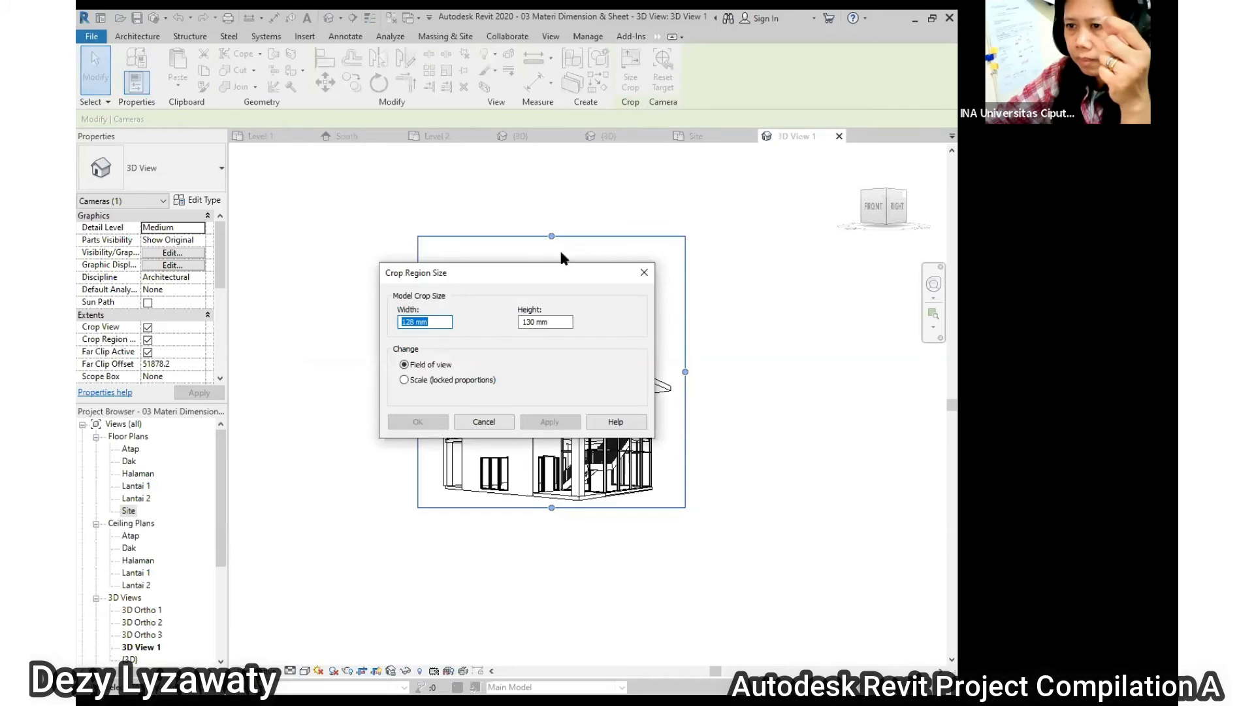
pyautogui.moveTo(565, 275); pyautogui.dragTo(608, 173)
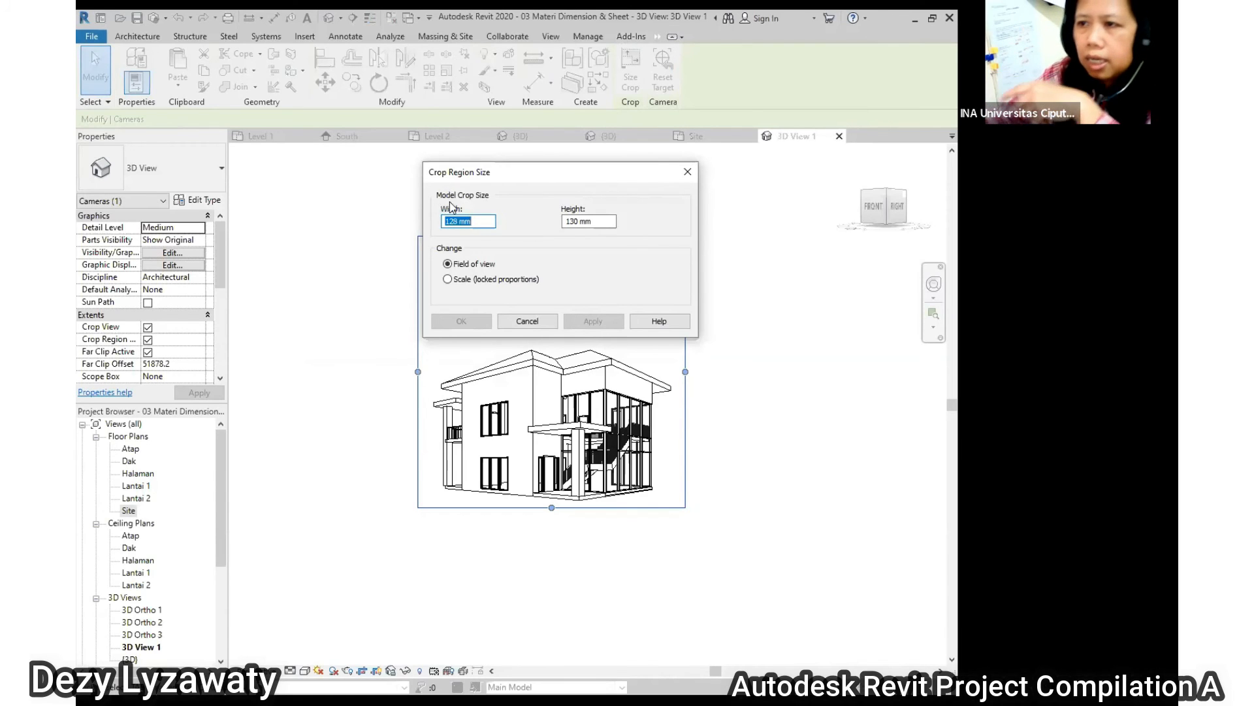
pyautogui.click(450, 279)
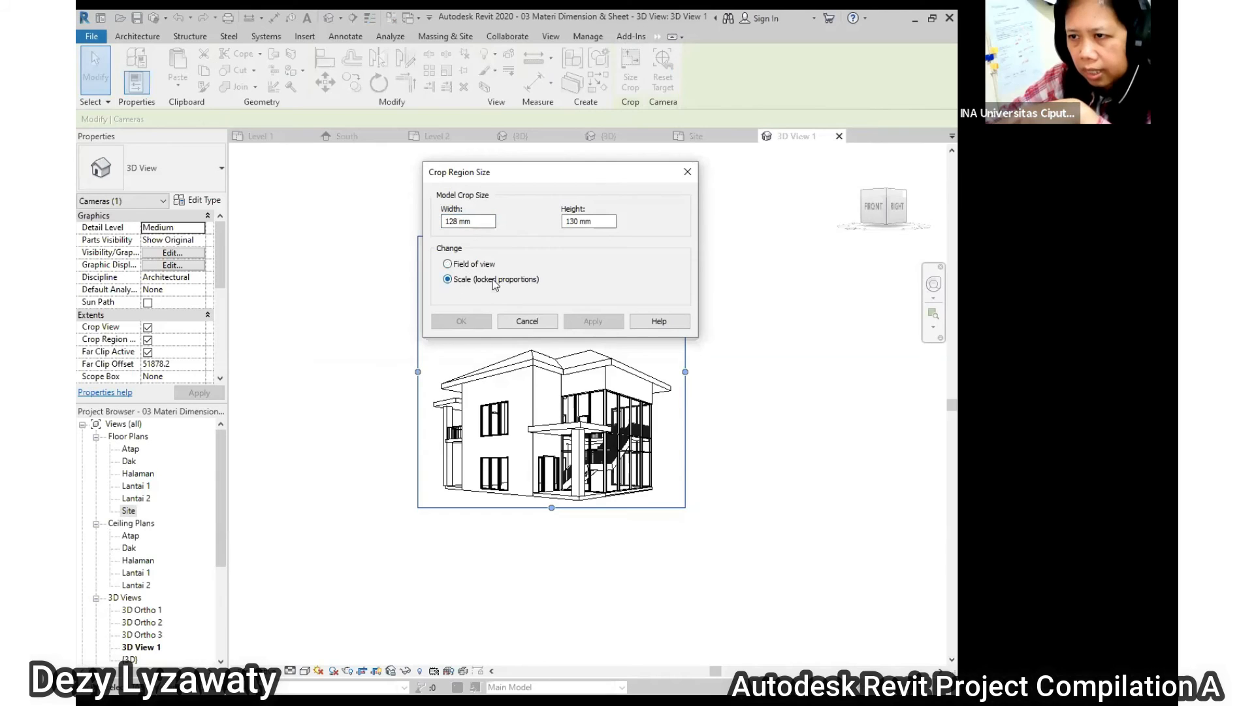
pyautogui.moveTo(479, 221); pyautogui.dragTo(282, 217)
pyautogui.write('200')
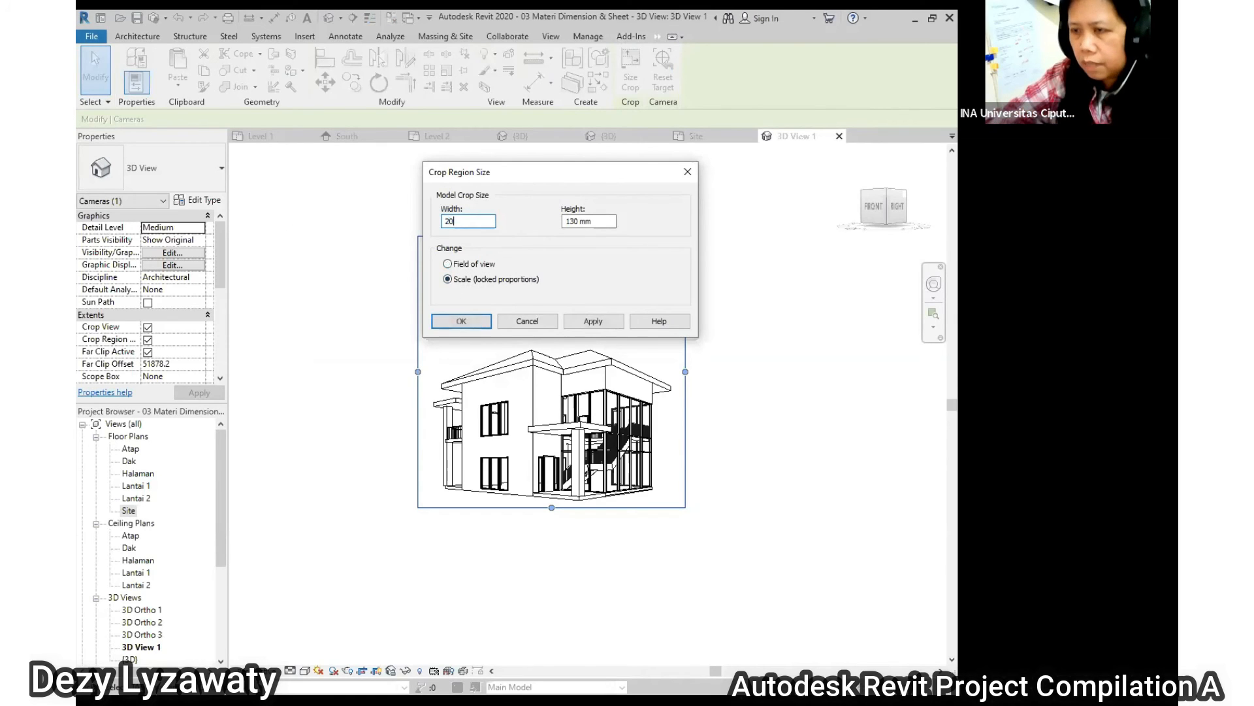
pyautogui.click(593, 323)
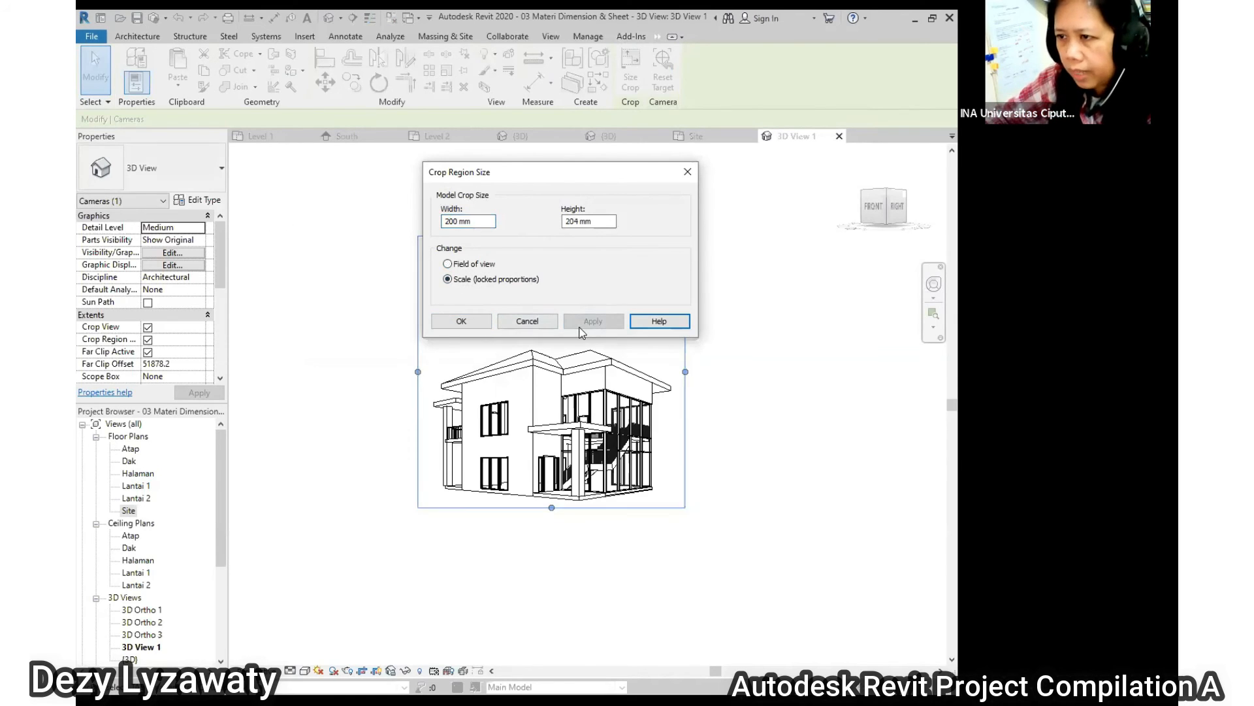
pyautogui.click(467, 320)
pyautogui.click(728, 362)
pyautogui.scroll(-4, 534, 306)
pyautogui.scroll(5, 554, 323)
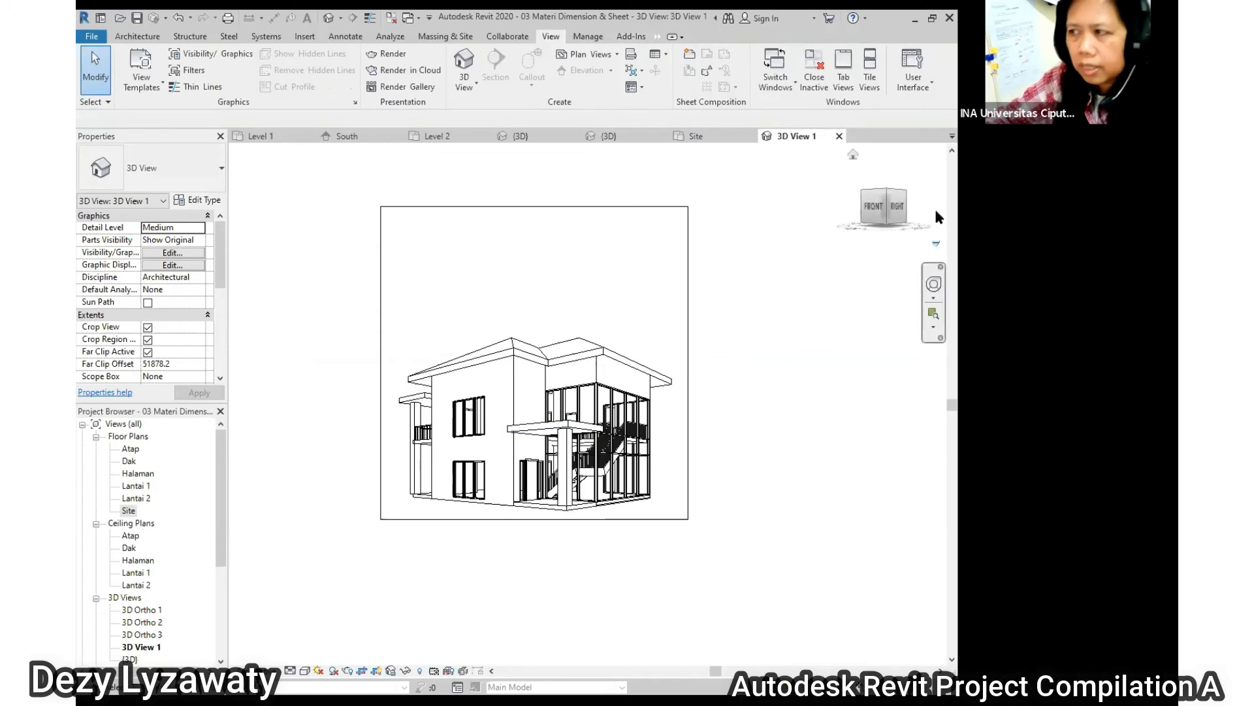
pyautogui.rightClick(876, 202)
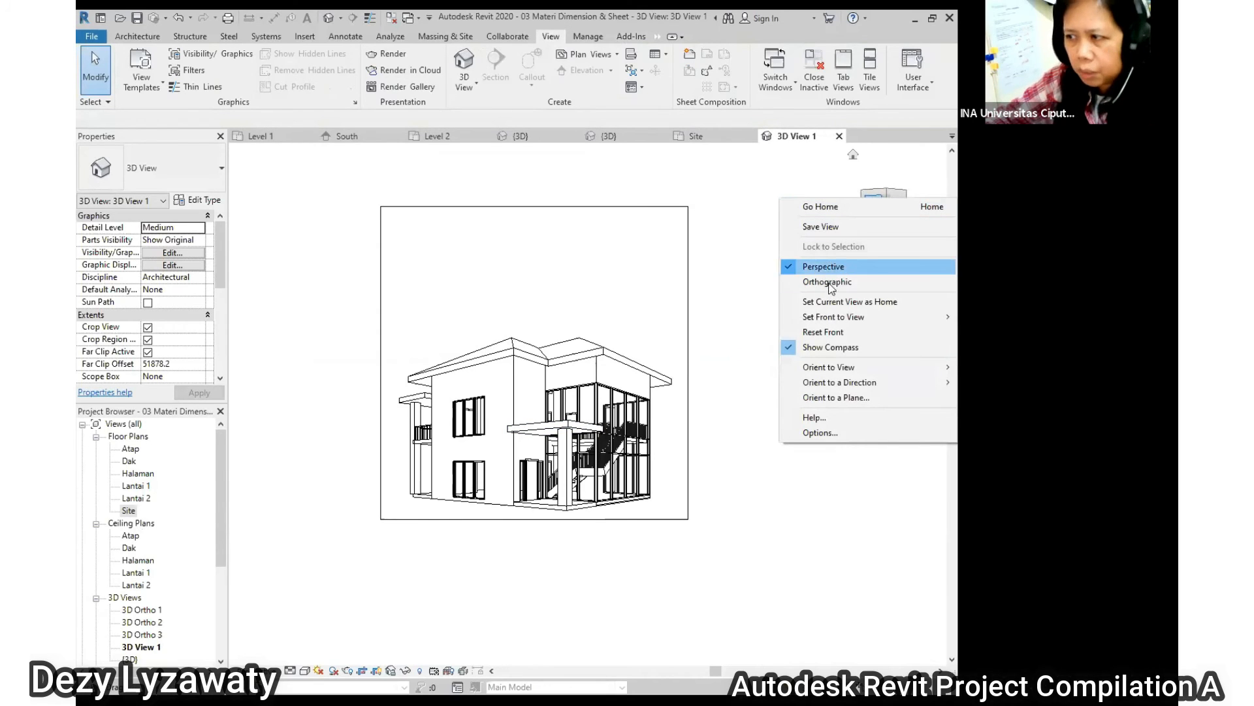
pyautogui.click(748, 282)
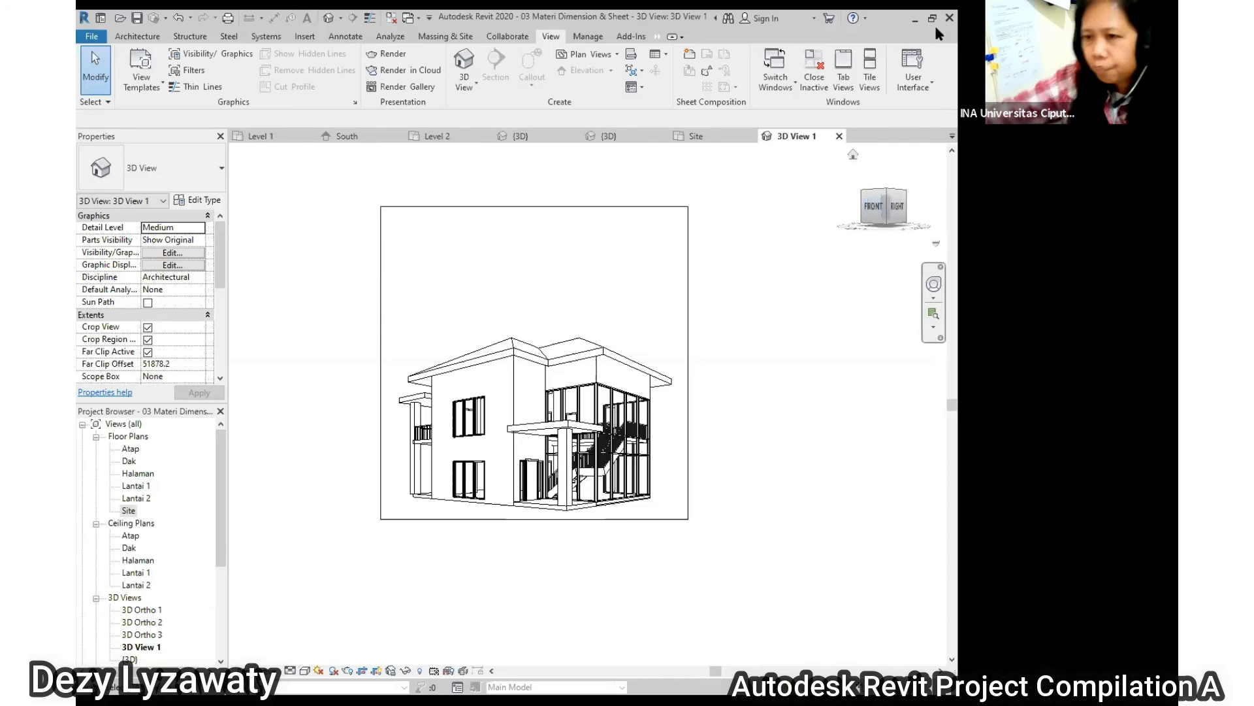
pyautogui.moveTo(221, 503); pyautogui.dragTo(223, 549)
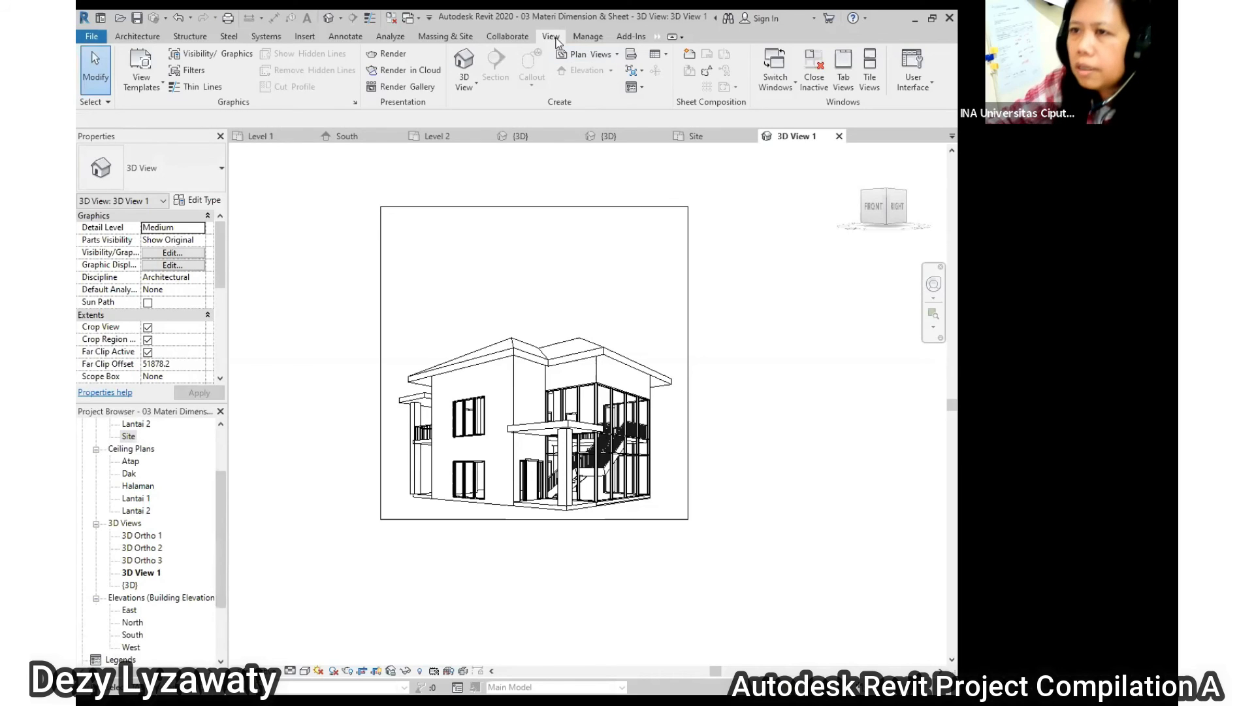
# Open the rendering settings for the camera view and set the render quality to High.
pyautogui.click(405, 60)
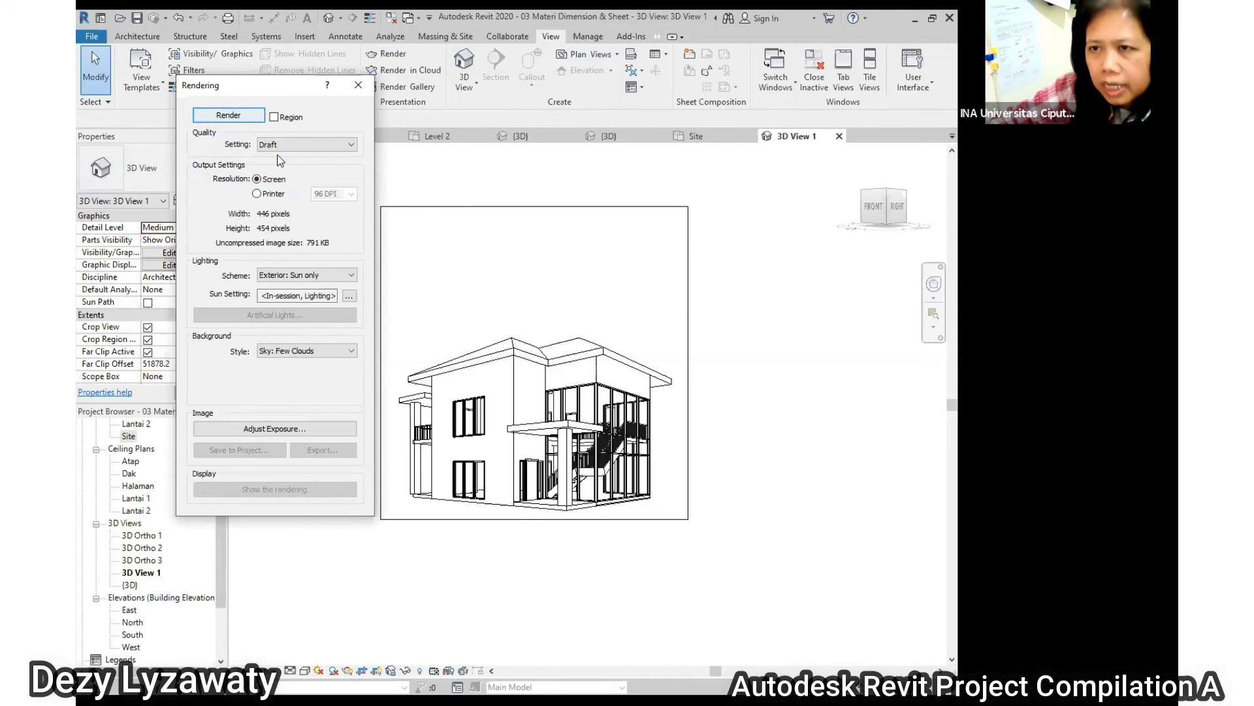
pyautogui.click(311, 144)
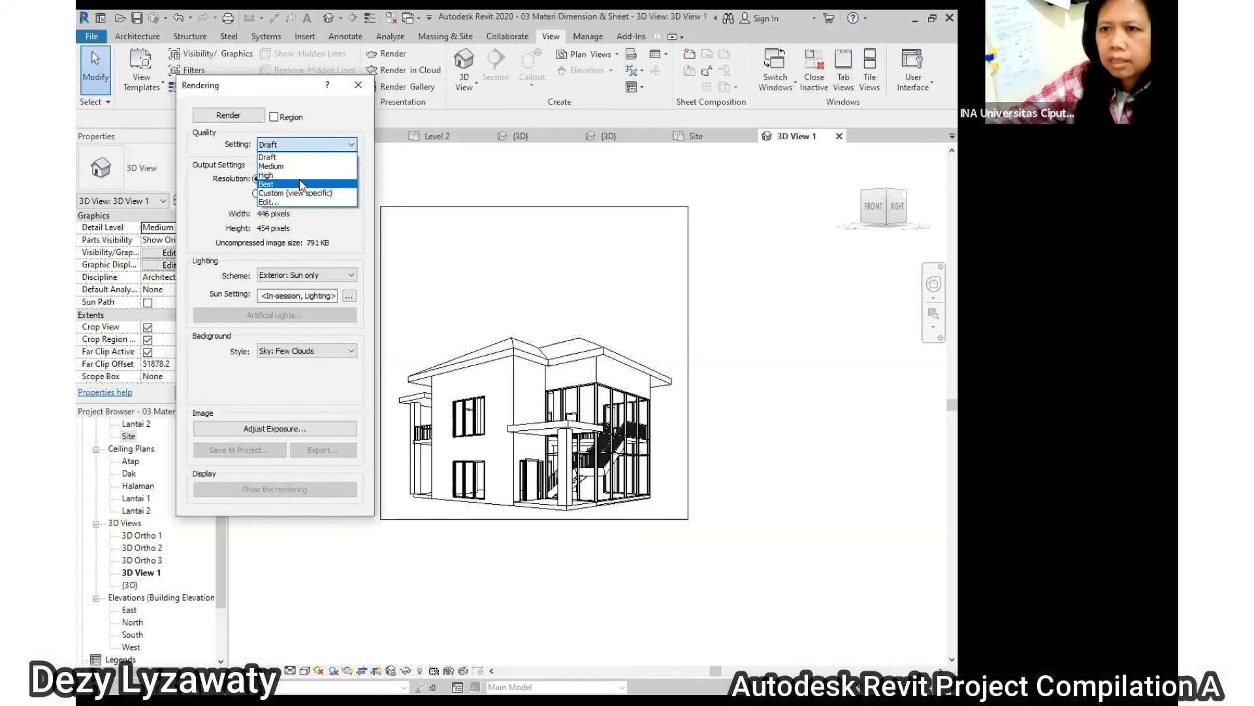
pyautogui.click(302, 176)
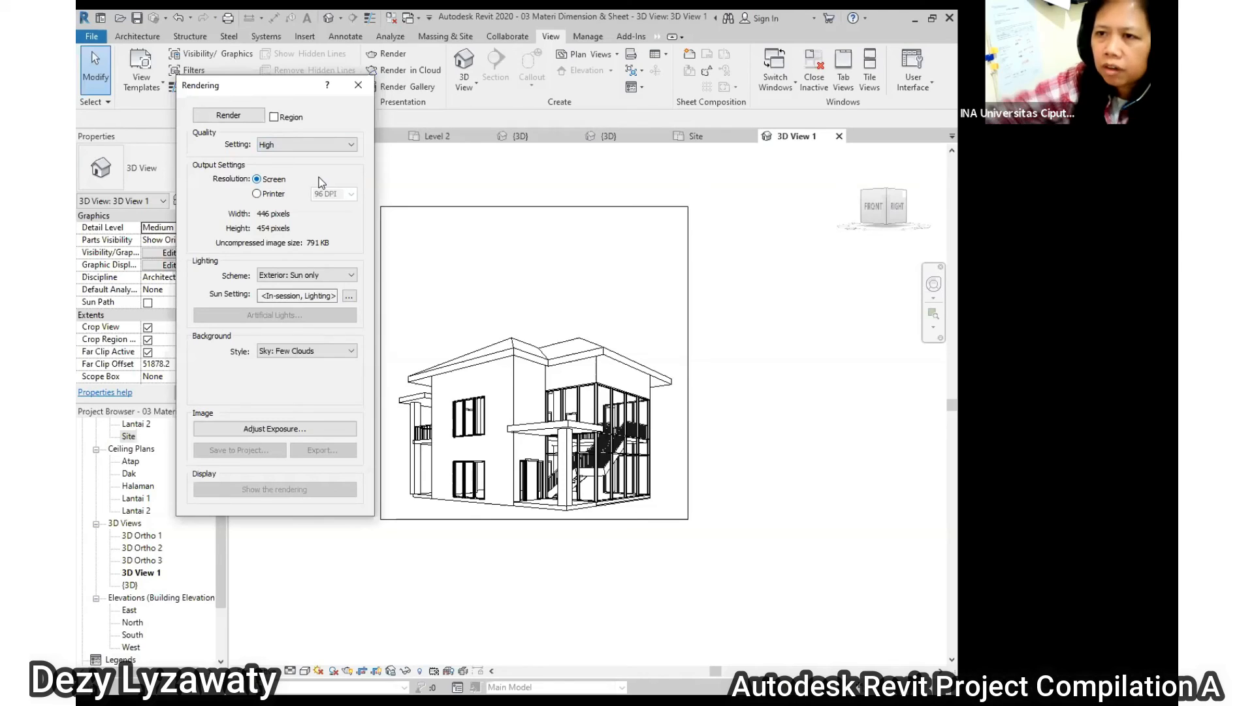
pyautogui.click(299, 145)
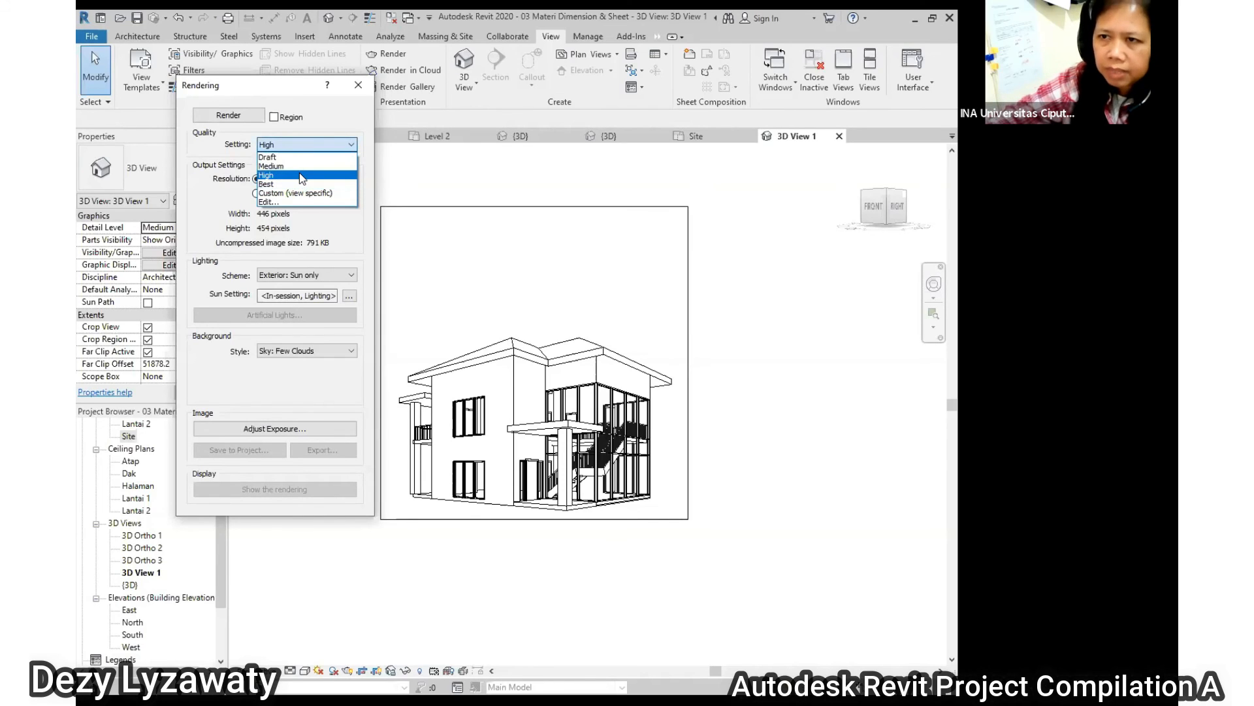
pyautogui.click(300, 146)
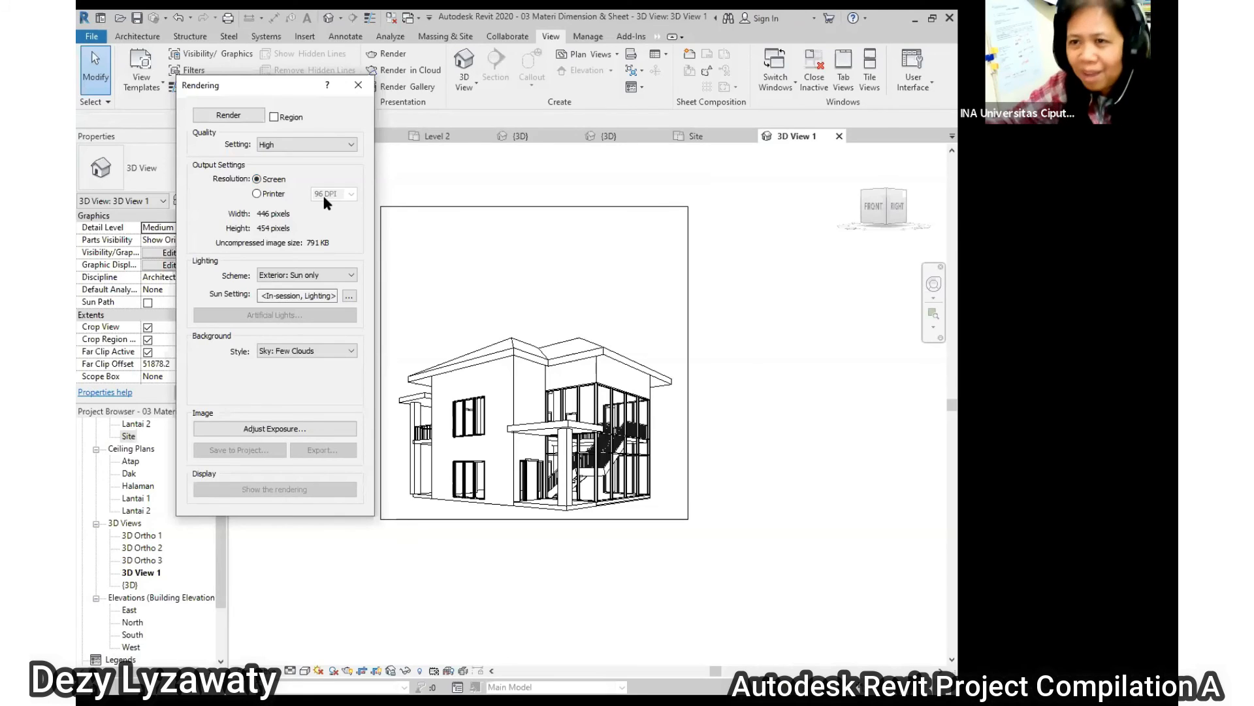
# Try rendering the camera view at Printer resolution with 150 DPI, and stop the rendering partway.
pyautogui.click(257, 193)
pyautogui.click(258, 179)
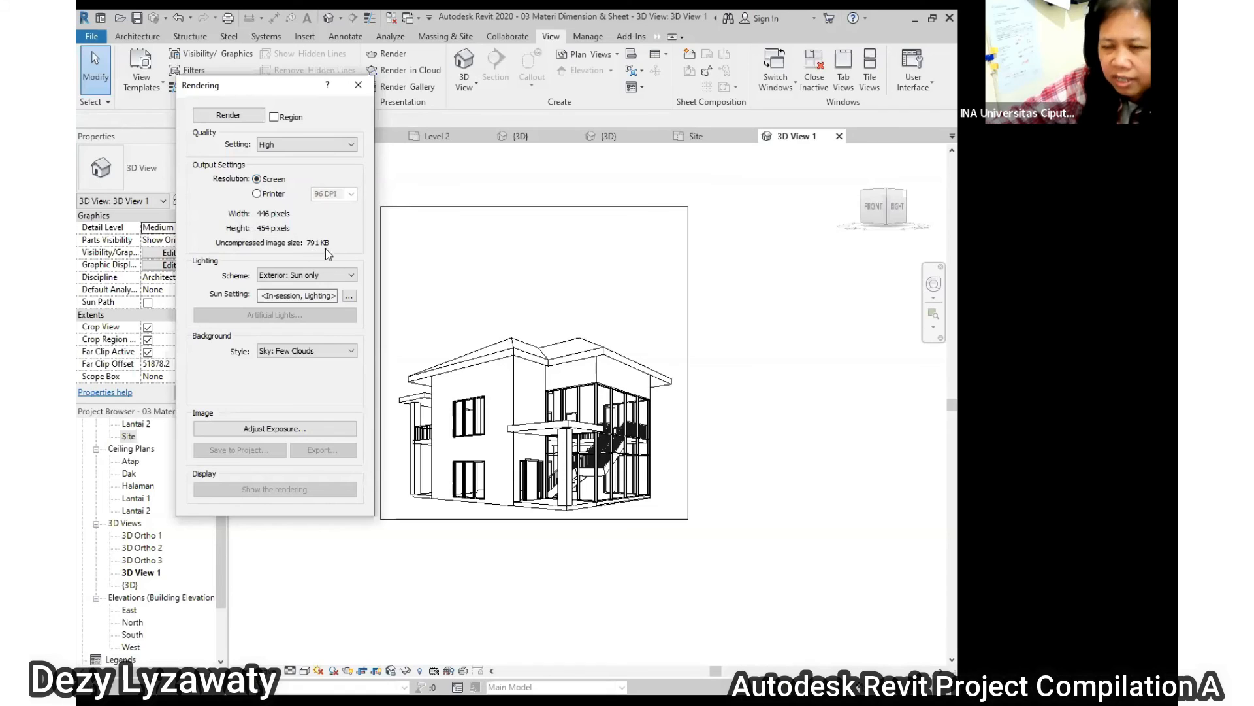
pyautogui.click(258, 194)
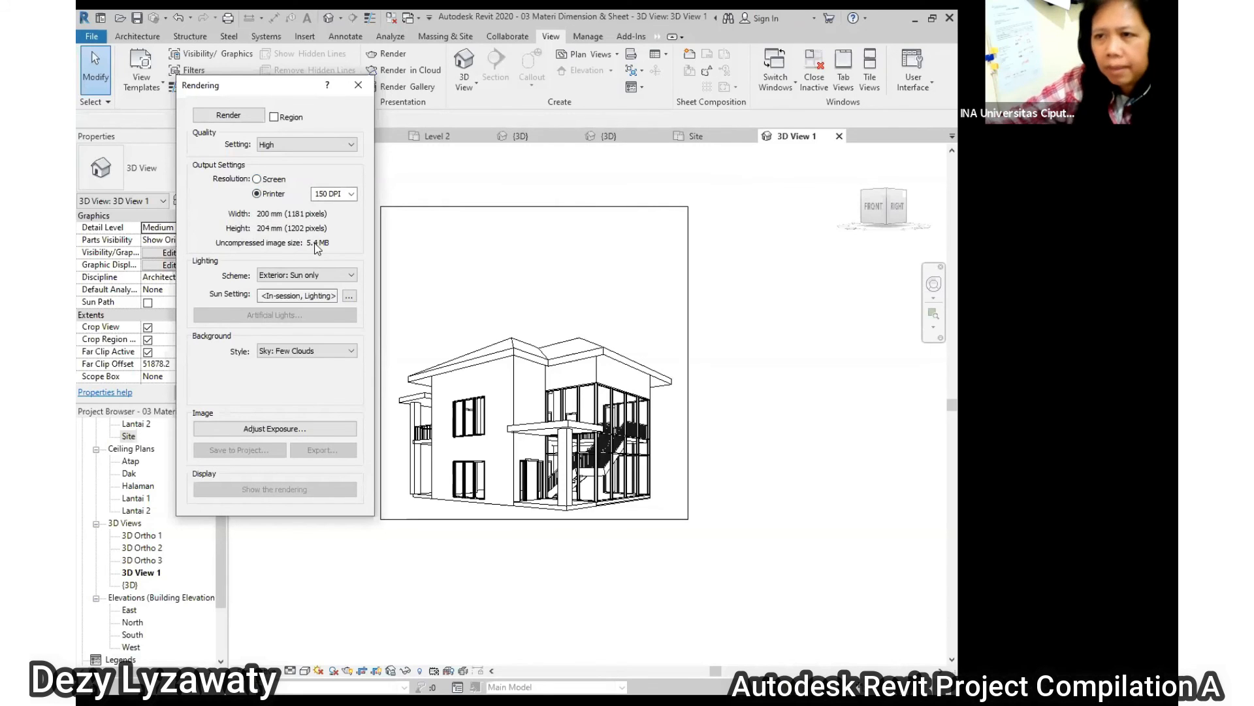
pyautogui.click(347, 193)
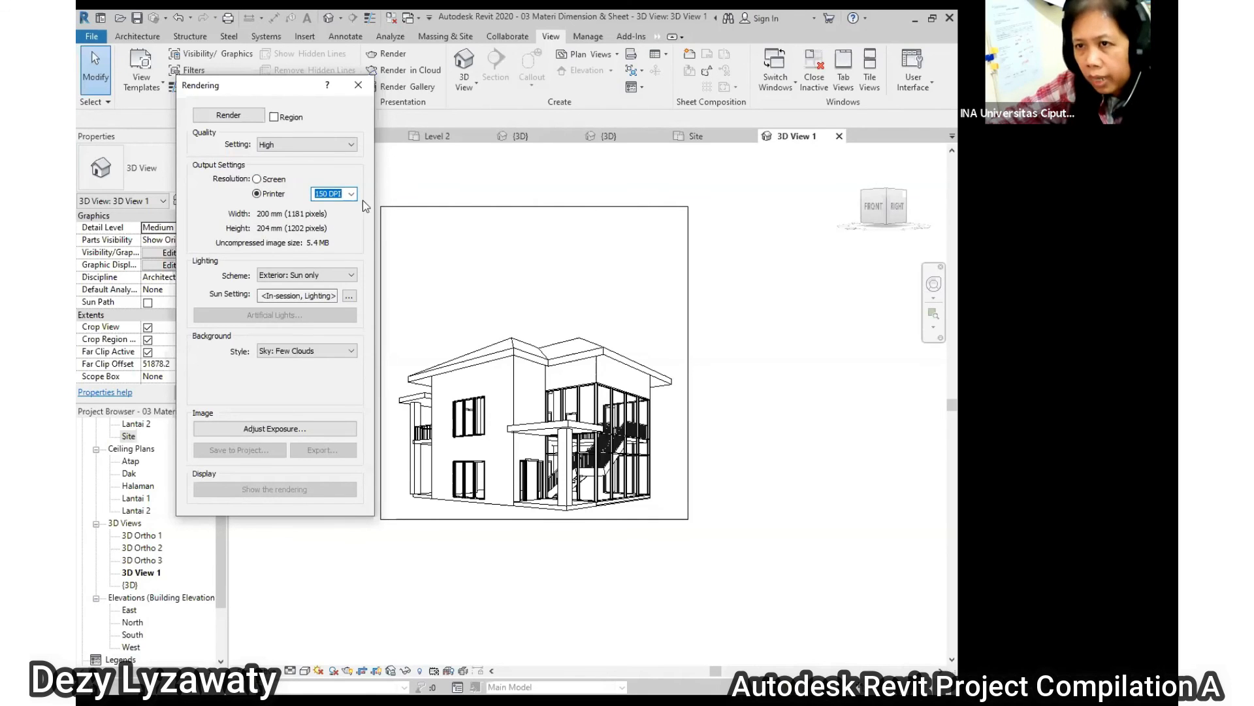
pyautogui.click(247, 119)
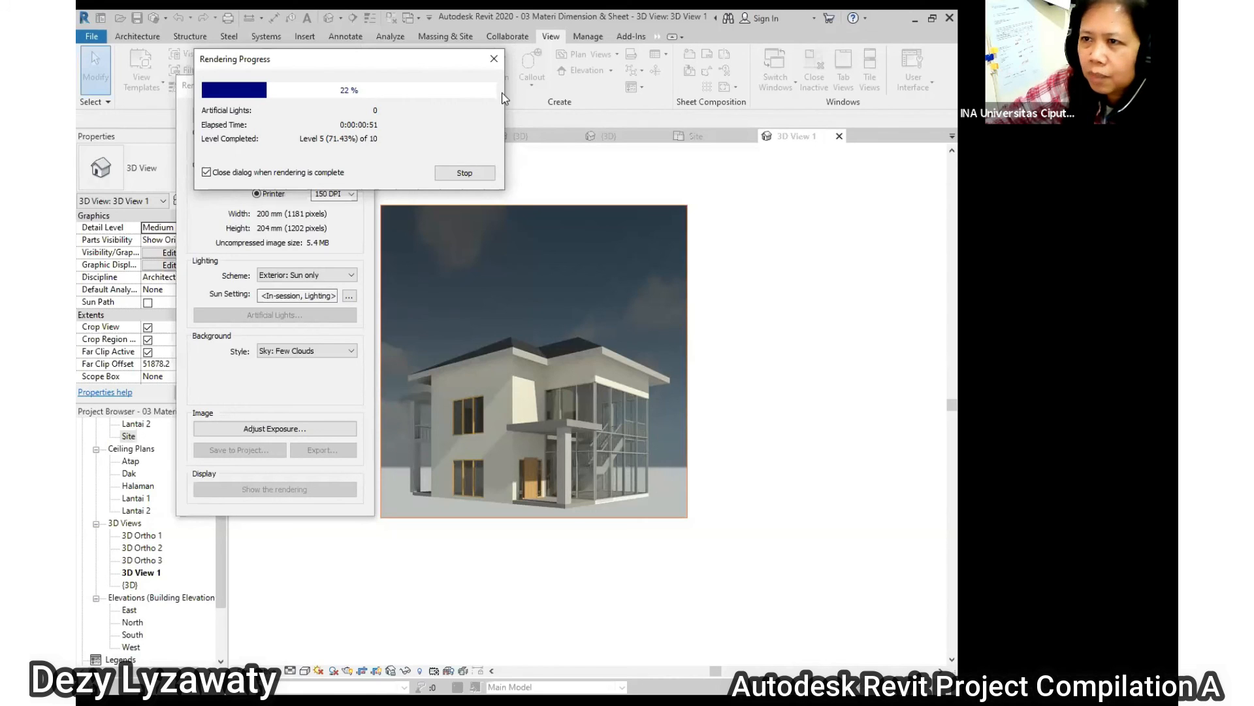
pyautogui.click(465, 173)
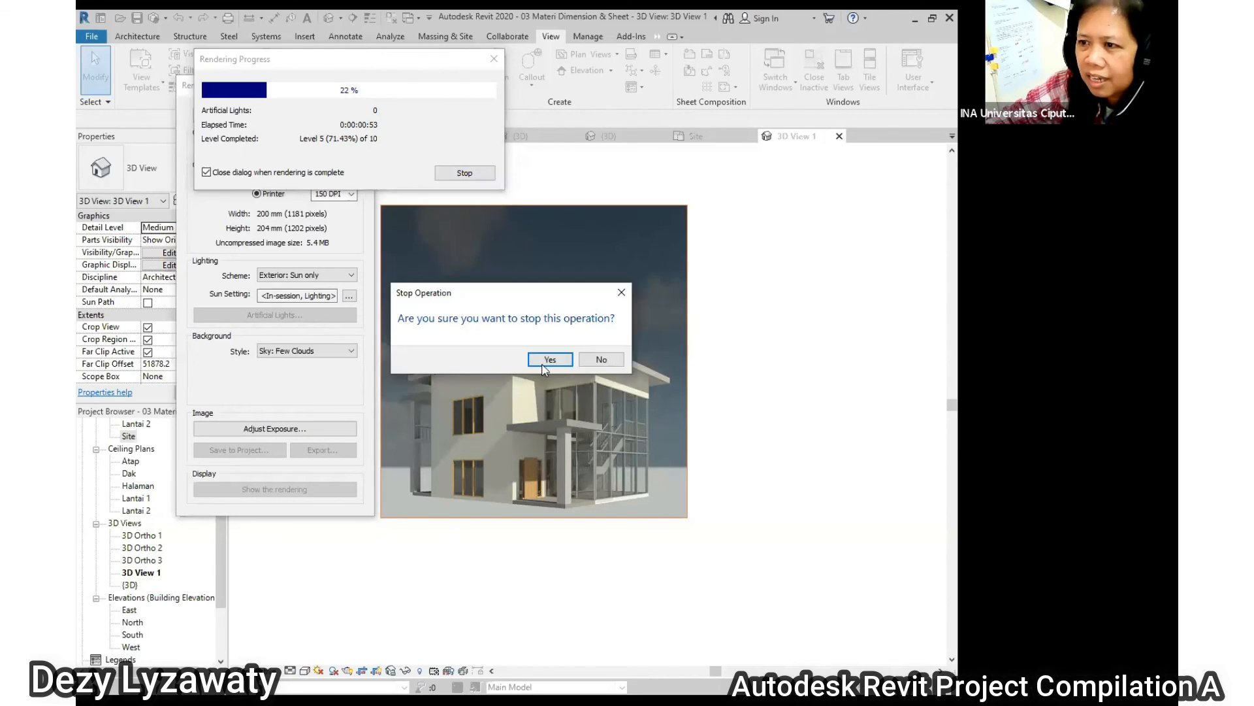
pyautogui.click(548, 363)
# Render the camera view at Medium quality with Screen resolution.
pyautogui.click(323, 143)
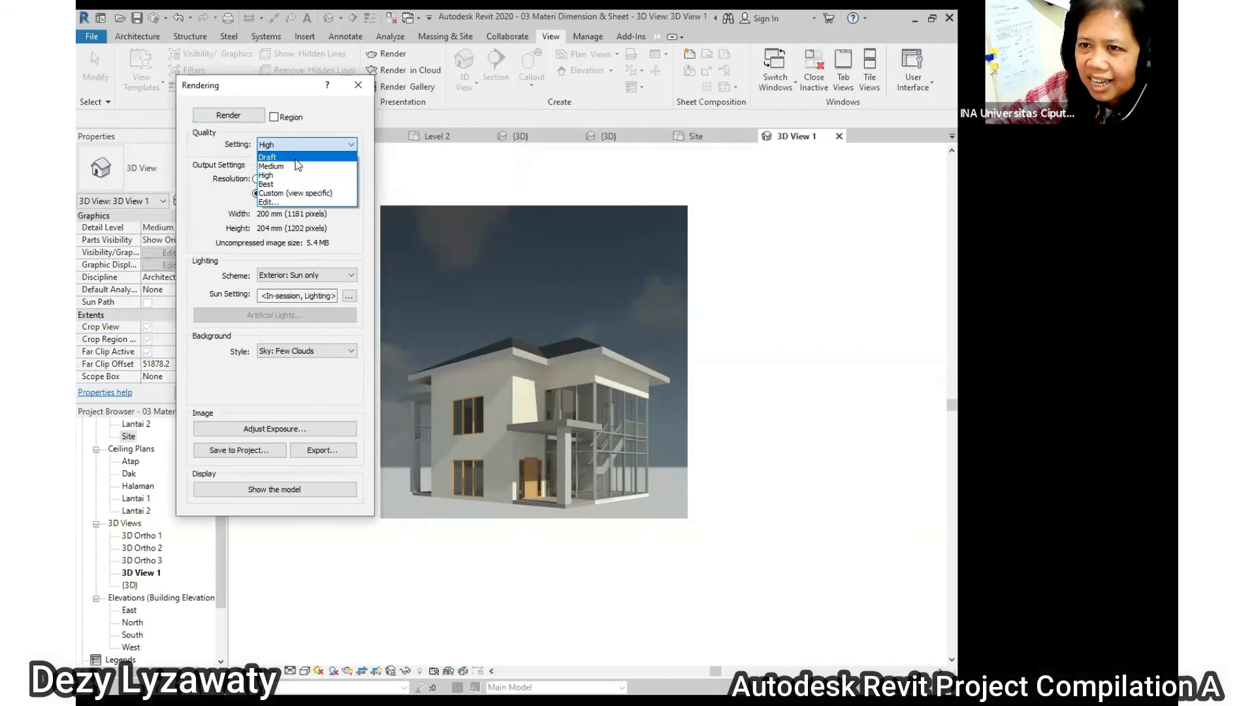
pyautogui.click(288, 172)
pyautogui.click(257, 179)
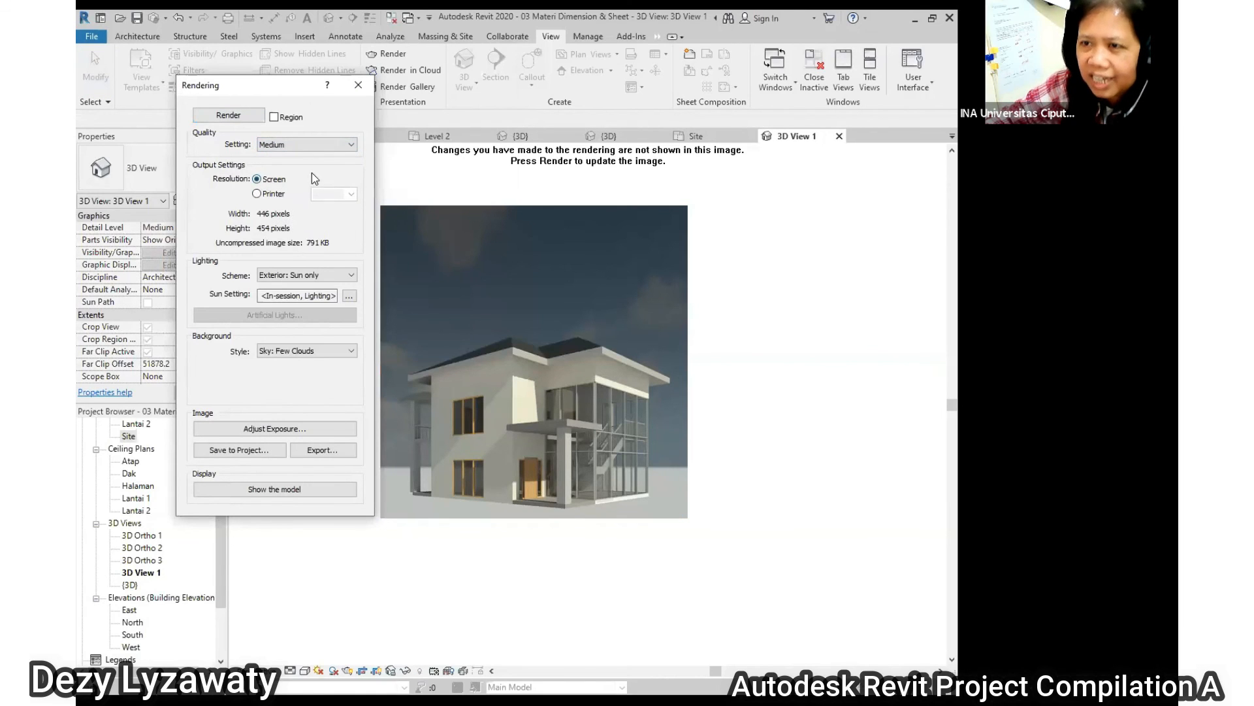
pyautogui.click(229, 116)
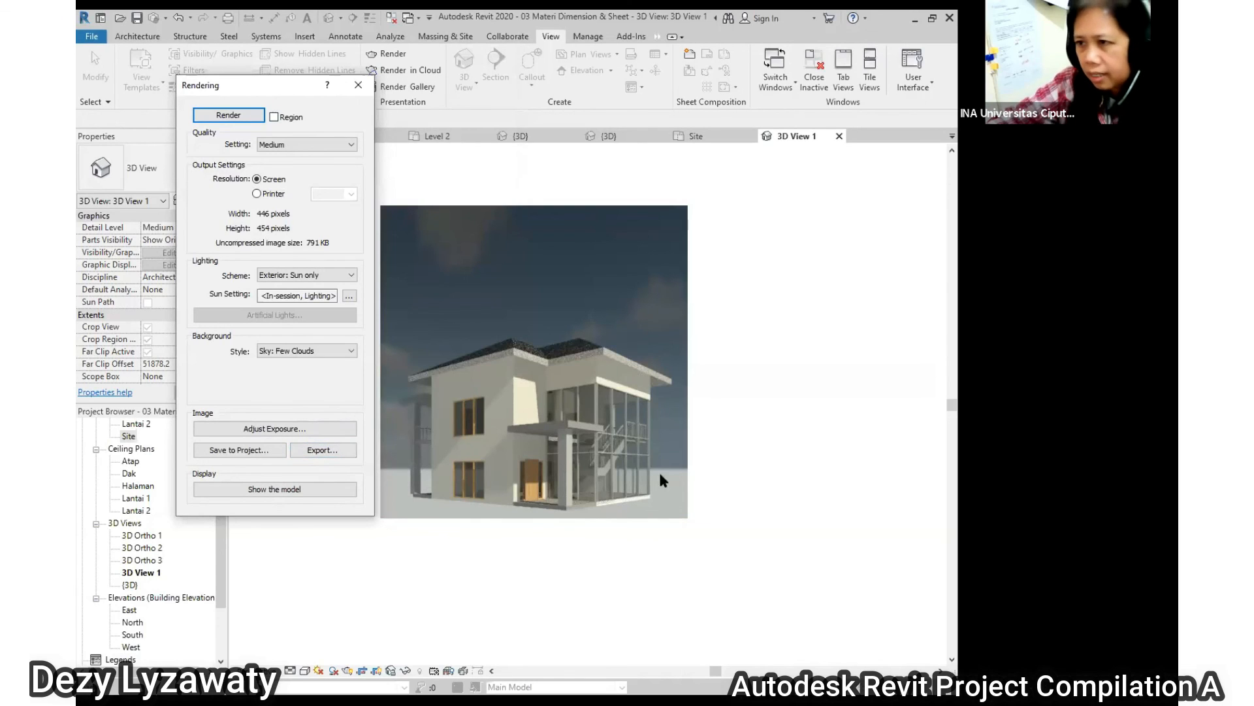
# Export the rendered image as the JPEG file 3D View 1 and close the rendering settings.
pyautogui.click(323, 451)
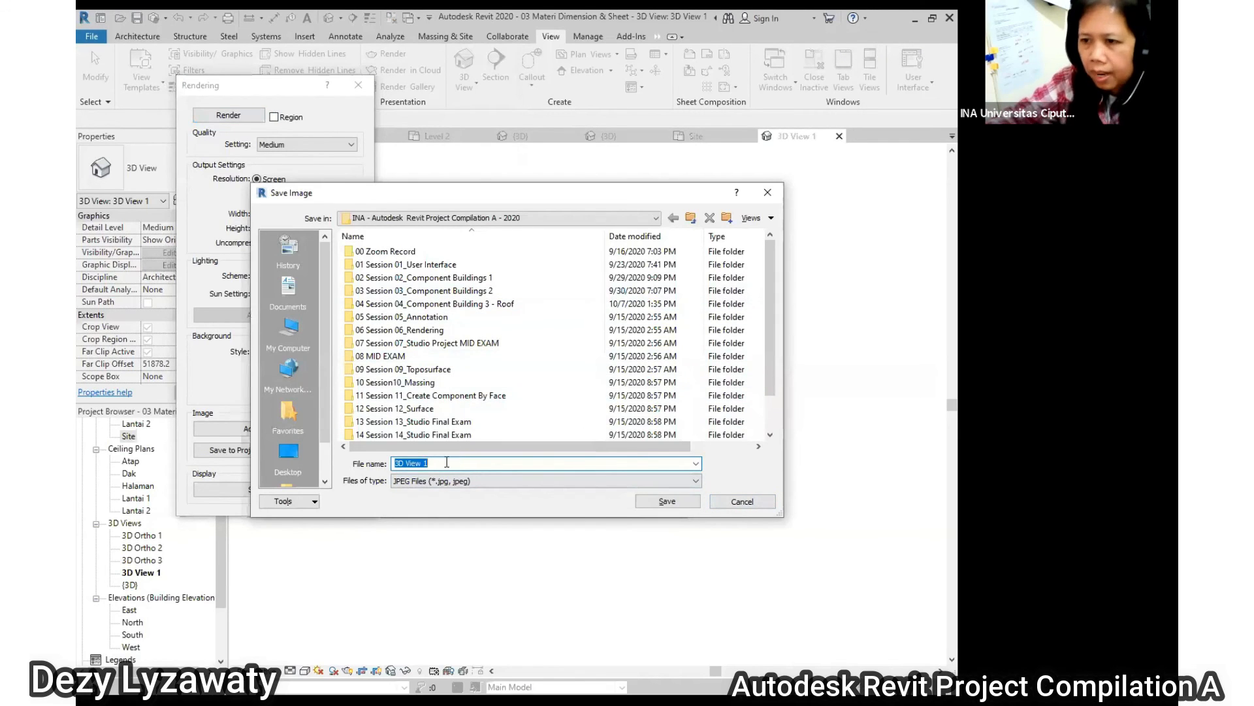
pyautogui.click(472, 477)
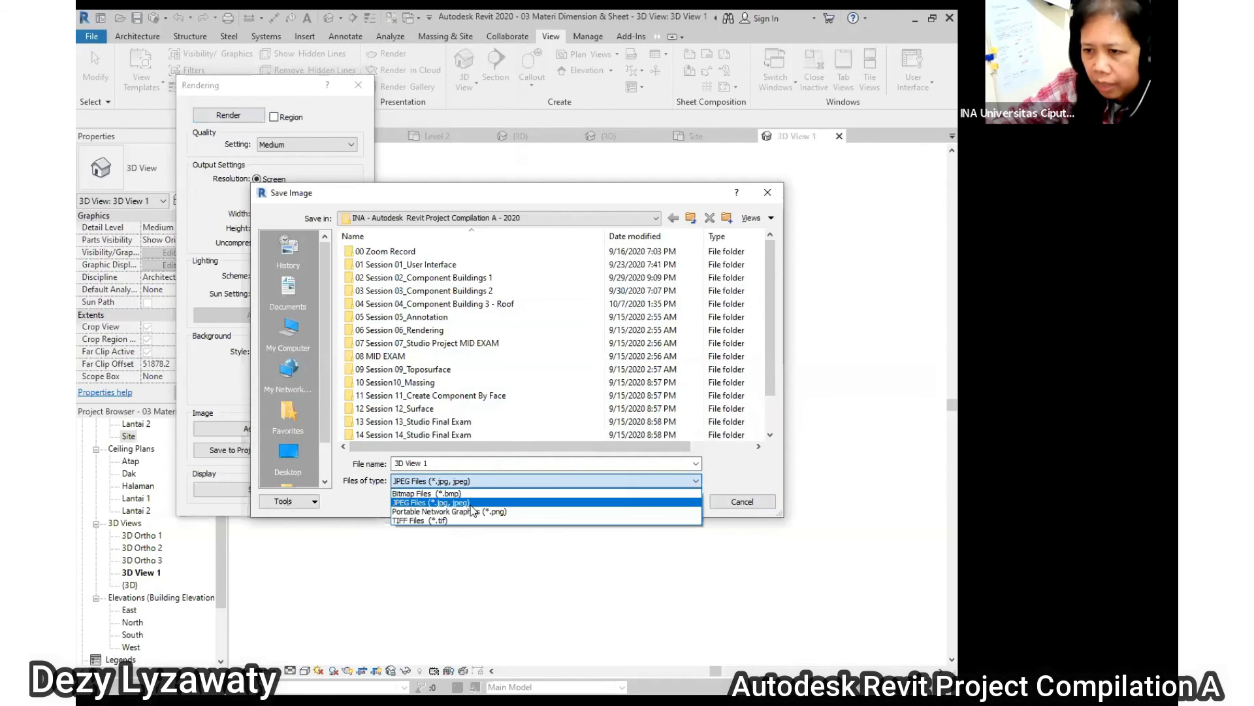
pyautogui.click(471, 503)
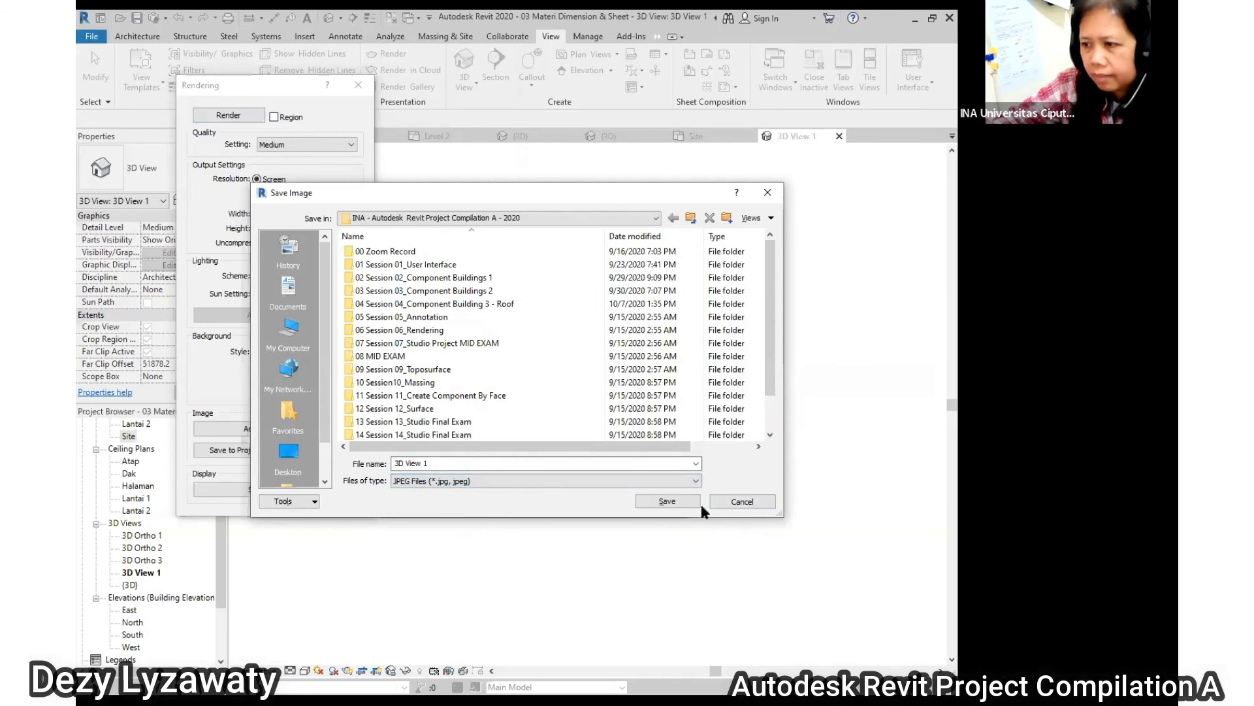
pyautogui.click(667, 501)
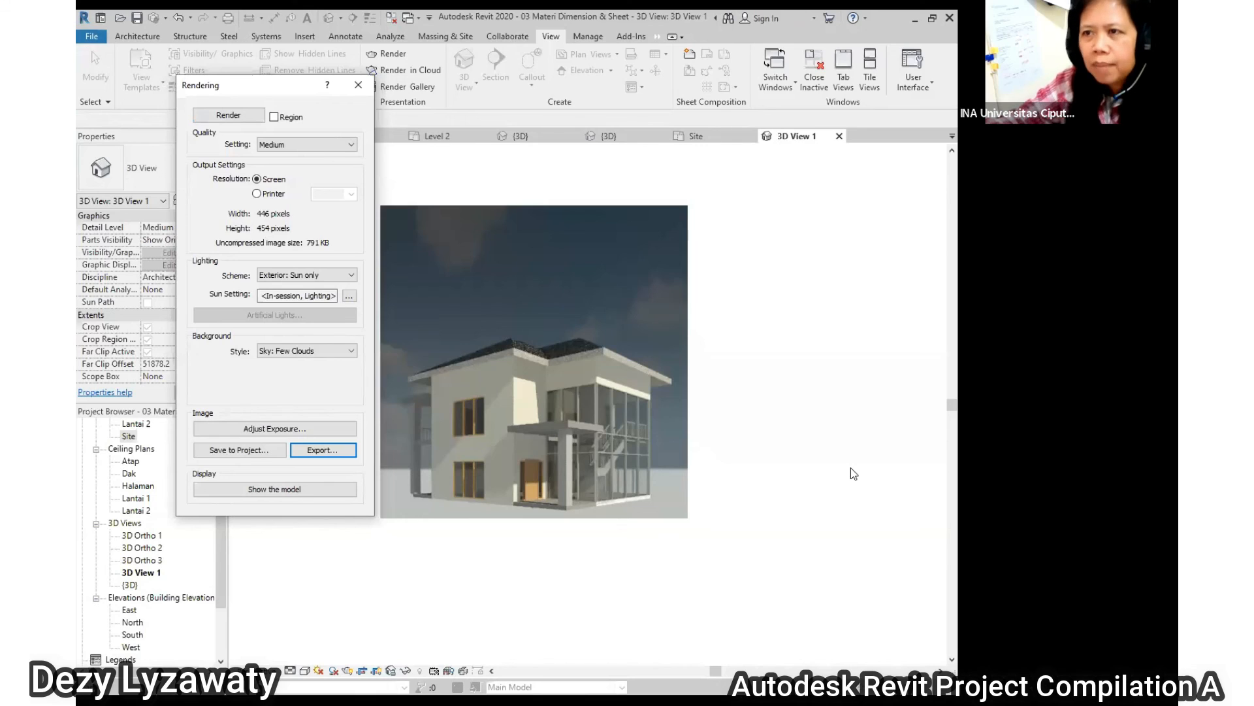
pyautogui.click(358, 85)
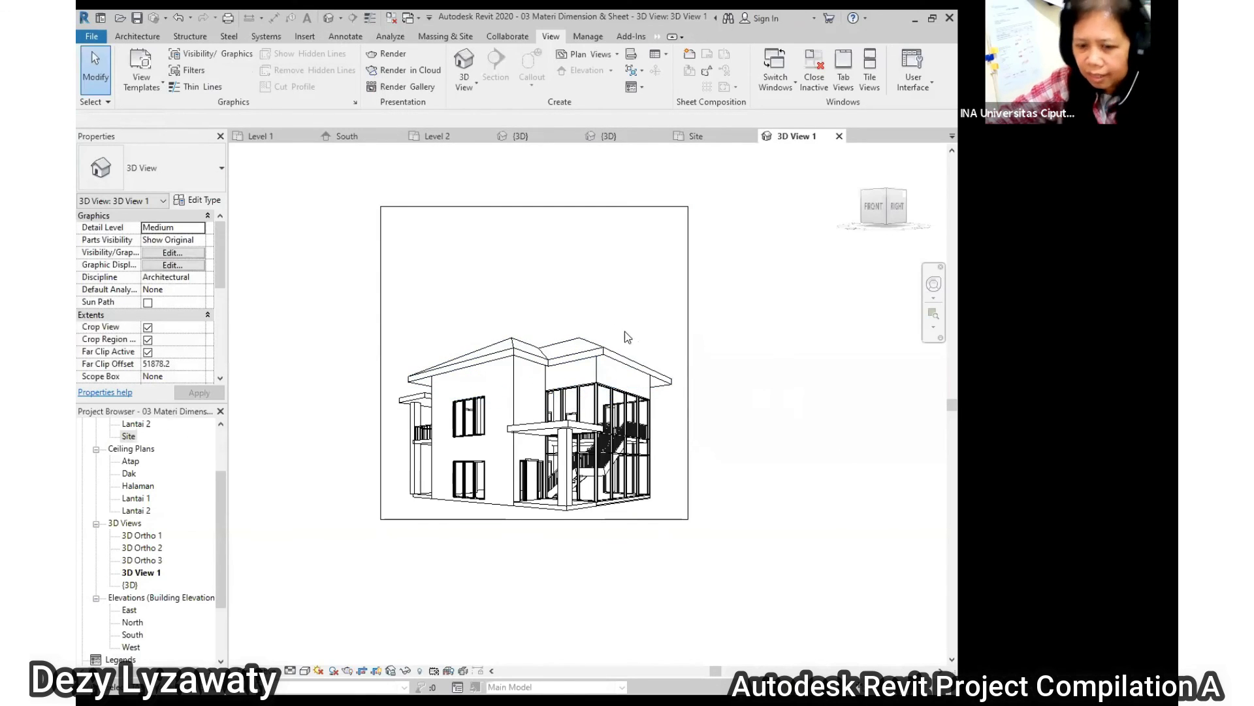
# Open the default {3D} view and render the house from above at Draft quality with Screen resolution.
pyautogui.keyDown('shift'); pyautogui.moveTo(590, 304); pyautogui.dragTo(571, 342, button='middle'); pyautogui.keyUp('shift')
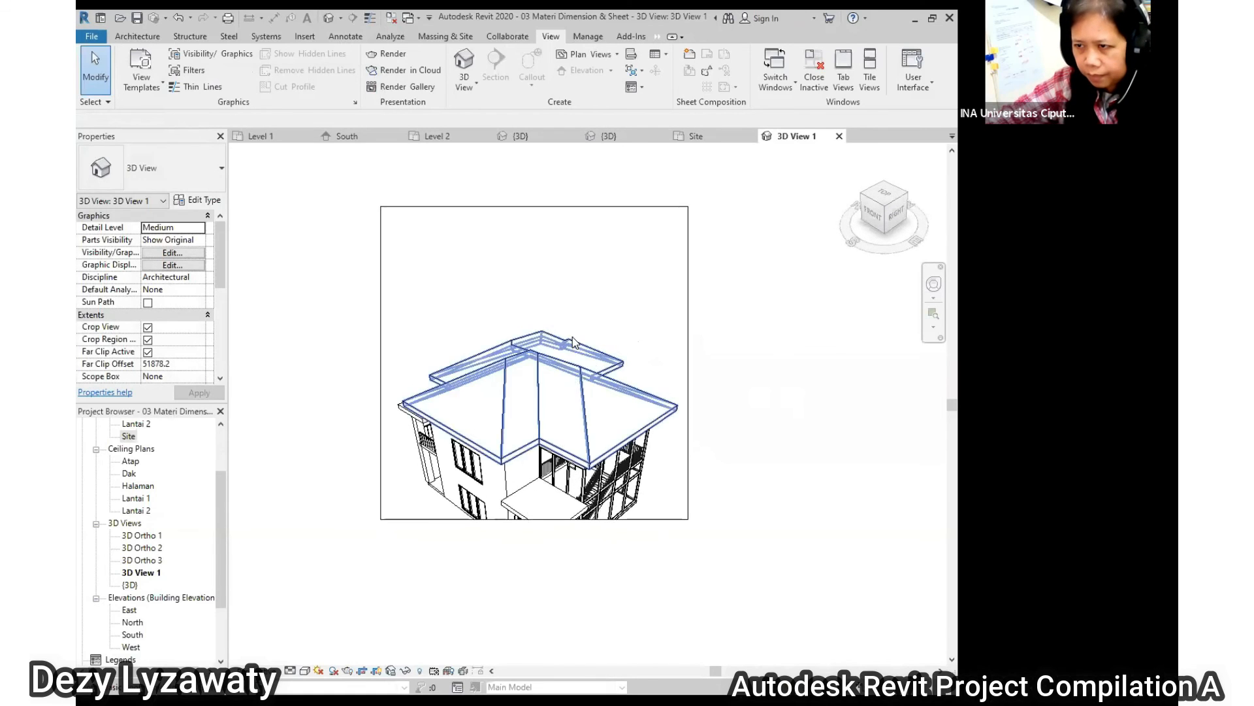
pyautogui.scroll(-2, 573, 337)
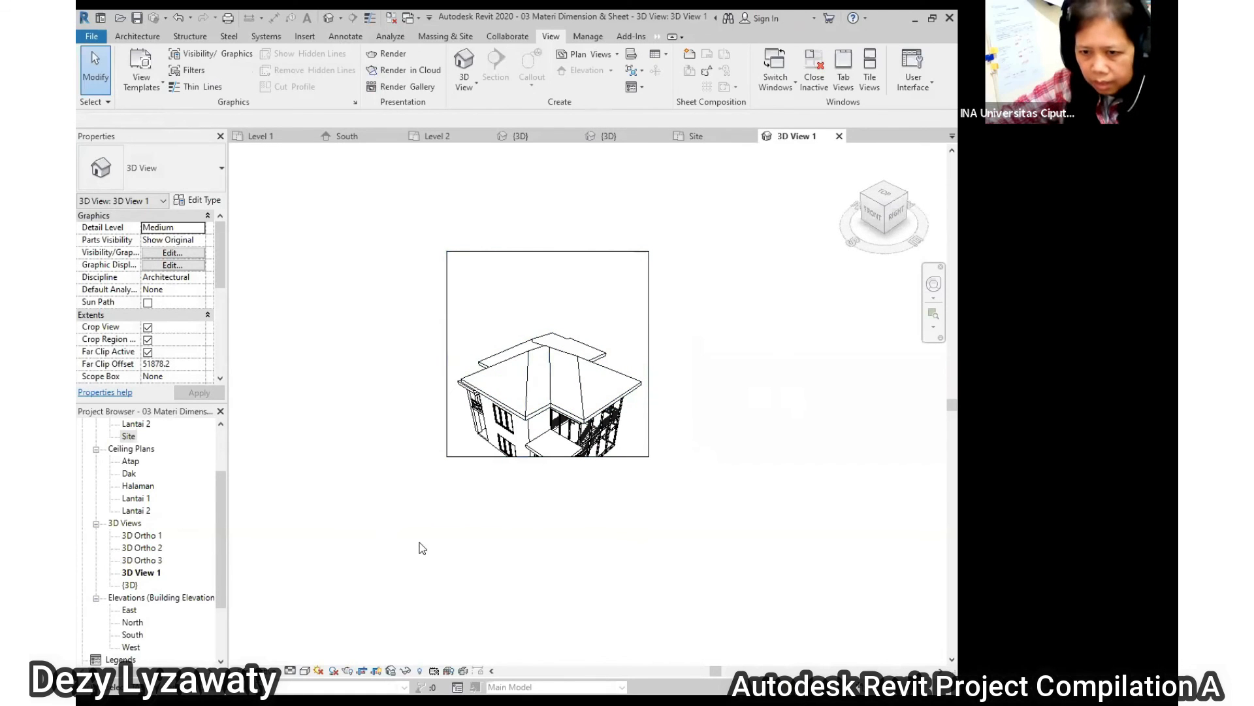
pyautogui.doubleClick(131, 584)
pyautogui.scroll(-2, 595, 418)
pyautogui.keyDown('shift'); pyautogui.moveTo(661, 457); pyautogui.dragTo(663, 464, button='middle'); pyautogui.keyUp('shift')
pyautogui.scroll(4, 653, 444)
pyautogui.click(391, 54)
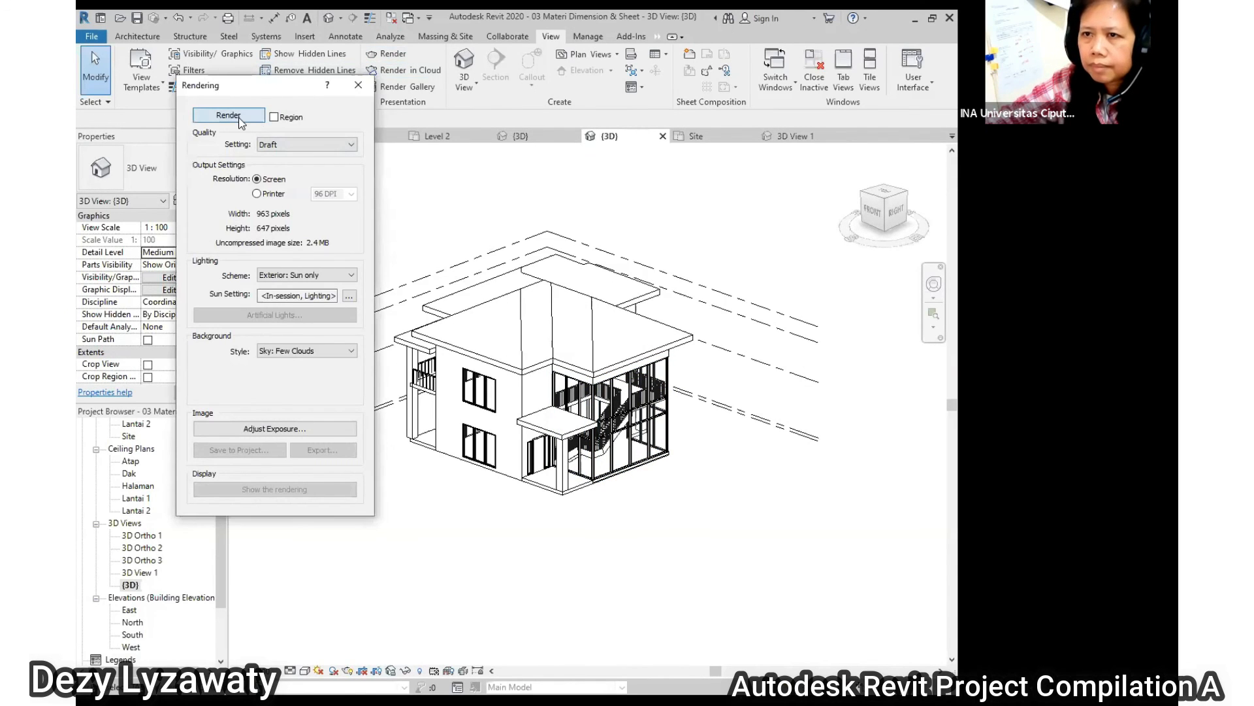
pyautogui.click(228, 115)
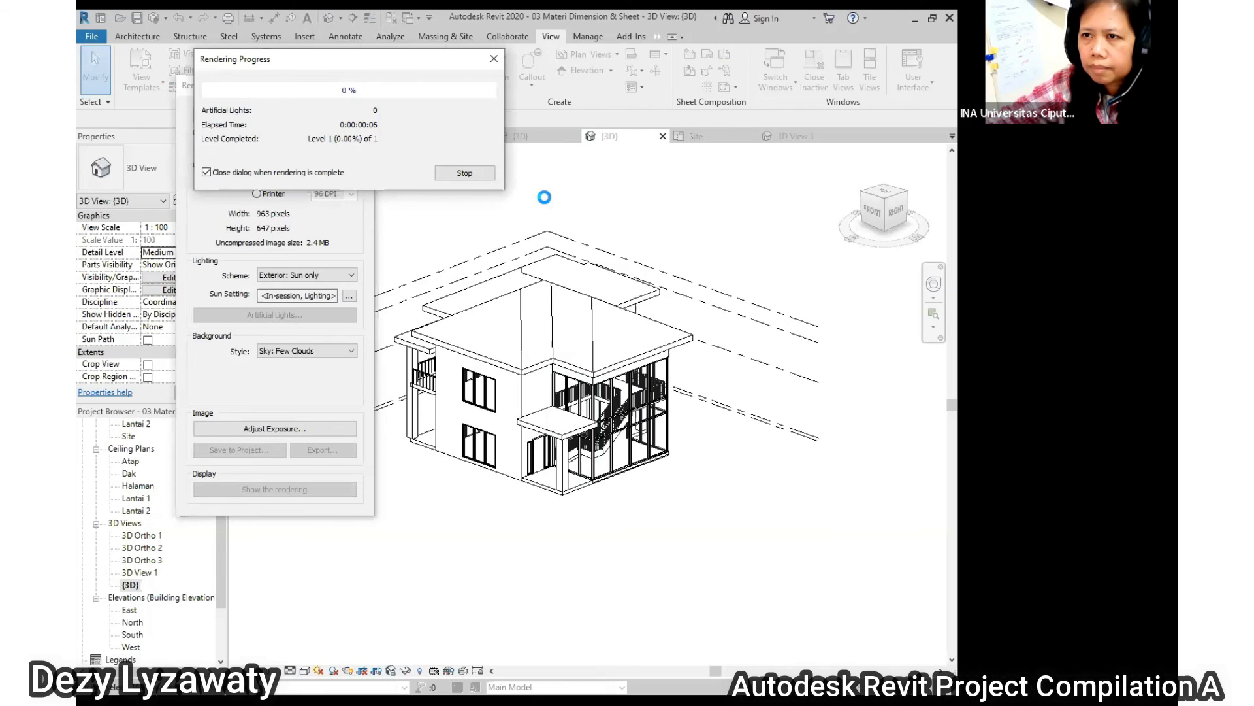
pyautogui.click(493, 174)
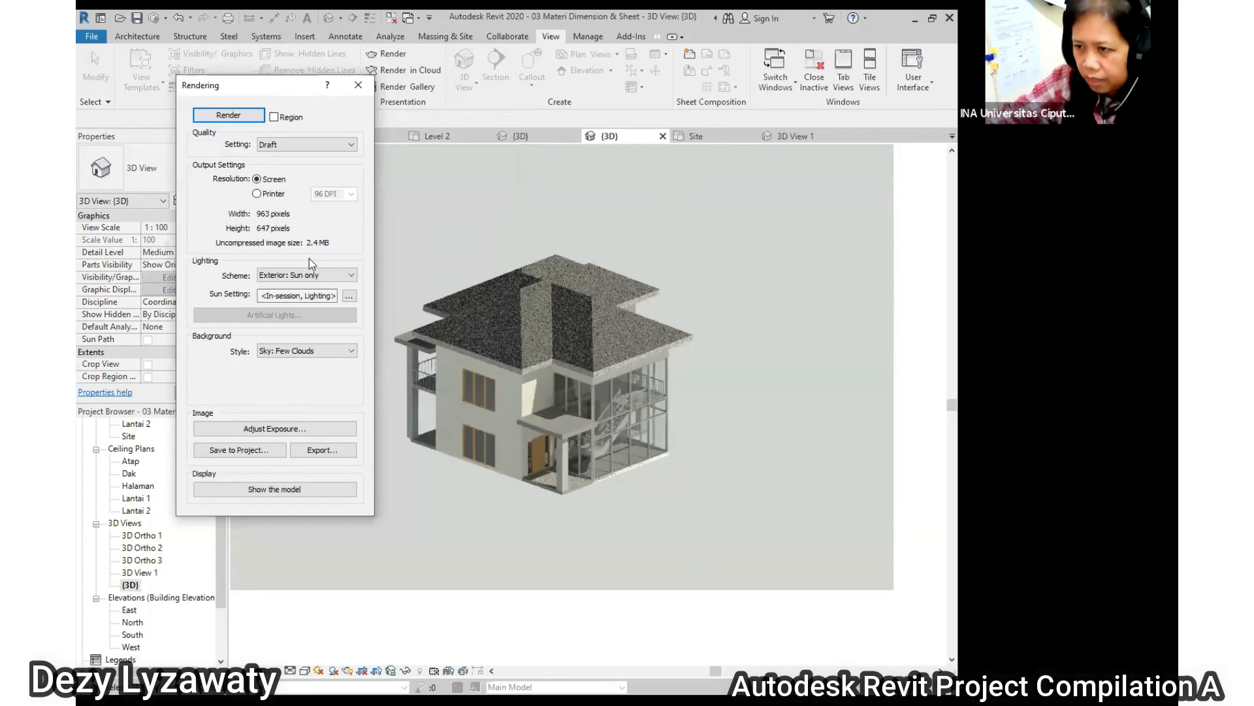
pyautogui.click(359, 84)
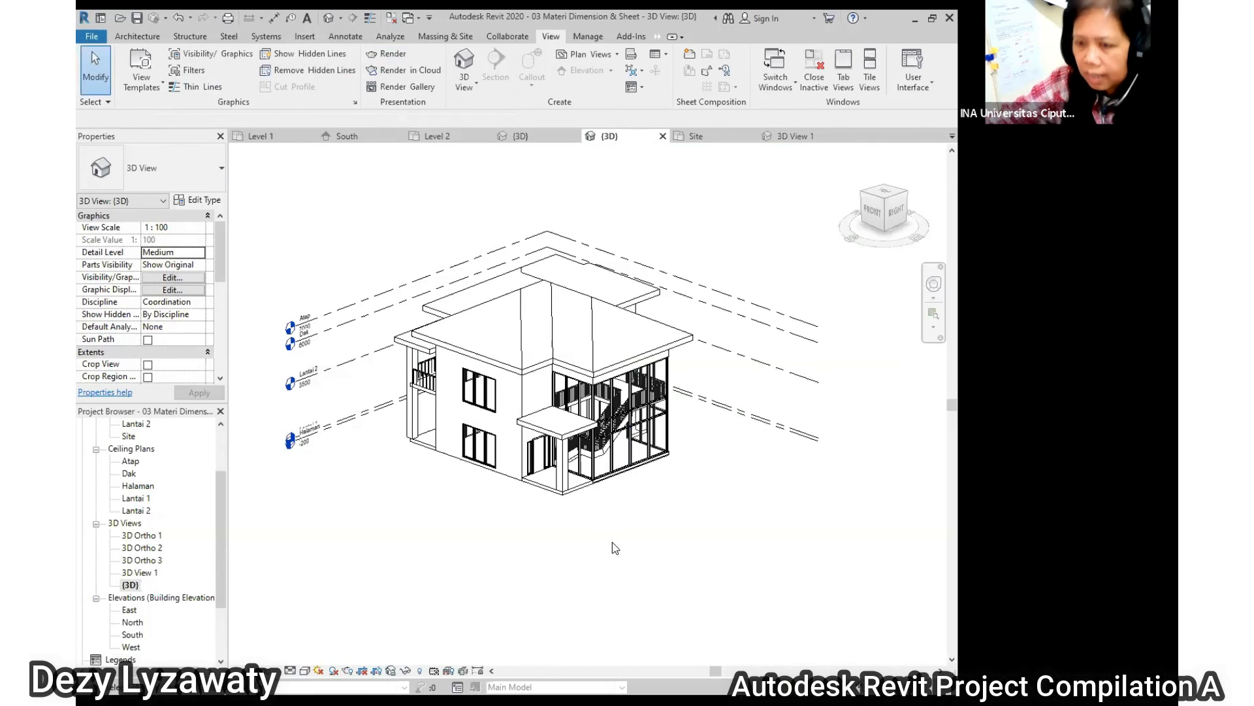
# Try rendering the orthographic 3D view from a low angle at Draft quality with Screen resolution, and stop the rendering partway.
pyautogui.keyDown('shift'); pyautogui.moveTo(602, 441); pyautogui.dragTo(592, 337, button='middle'); pyautogui.keyUp('shift')
pyautogui.scroll(2, 587, 346)
pyautogui.moveTo(584, 391); pyautogui.dragTo(603, 454, button='middle')
pyautogui.click(388, 54)
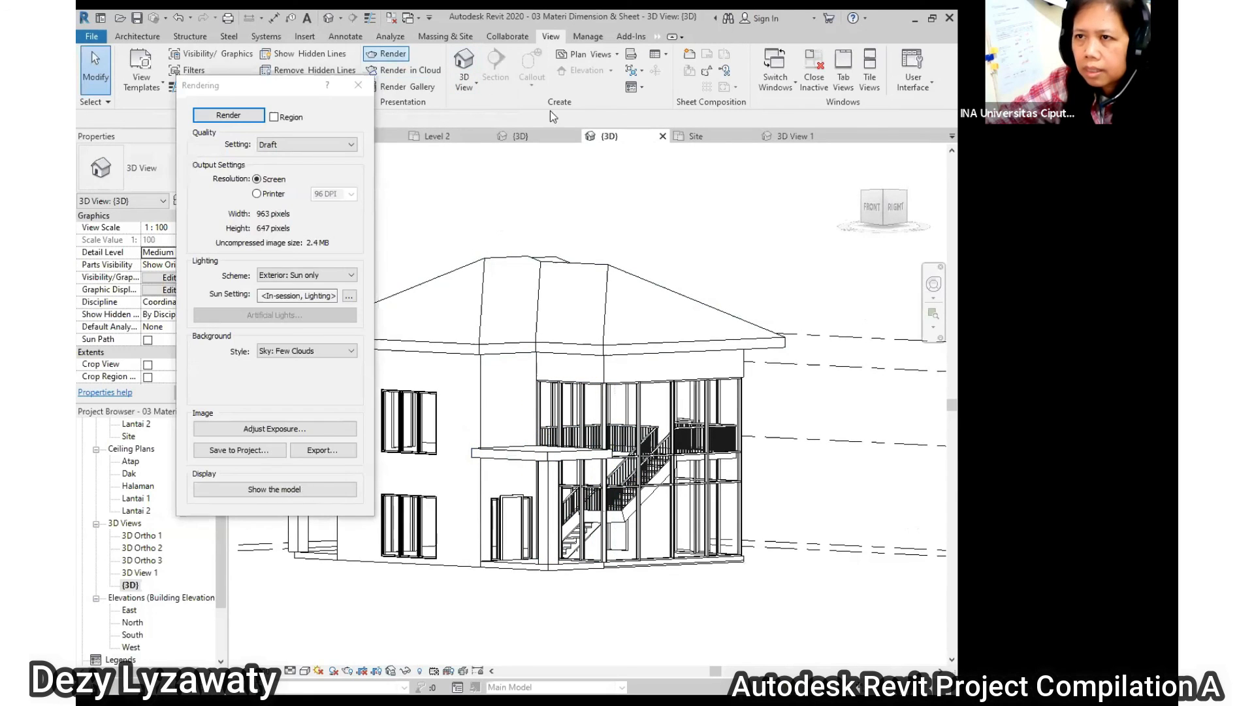
pyautogui.click(245, 117)
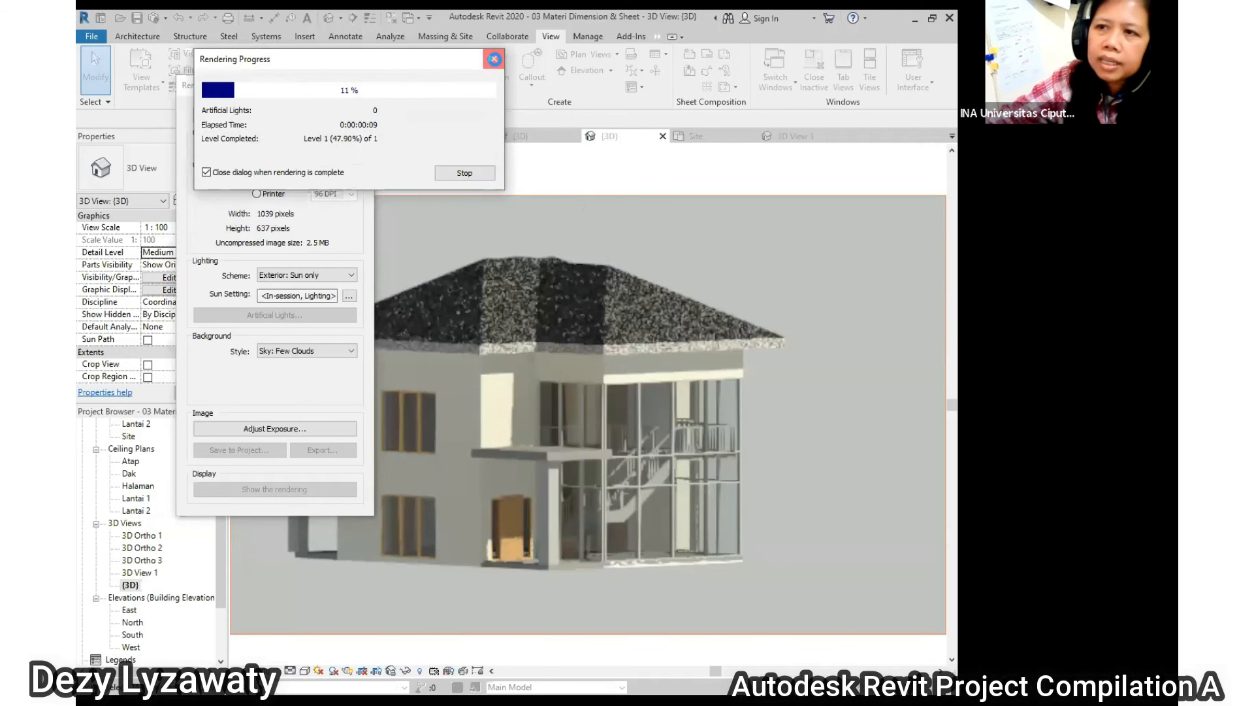
pyautogui.click(494, 60)
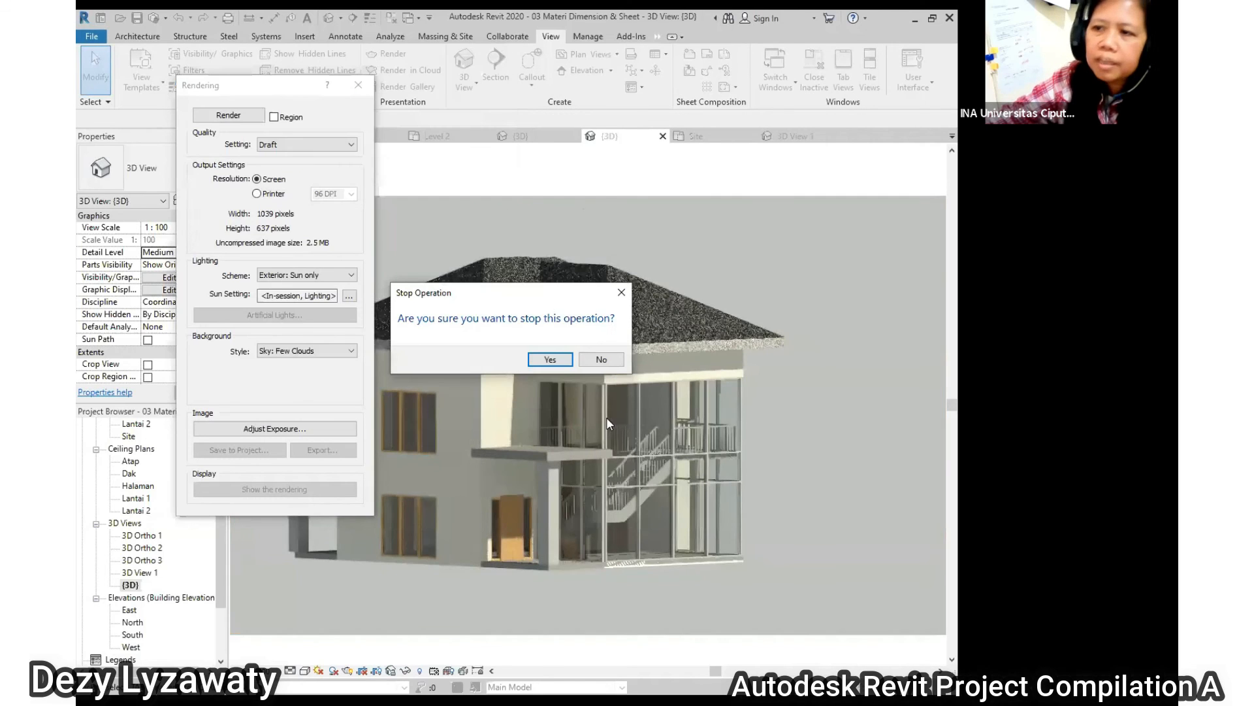
pyautogui.click(550, 359)
pyautogui.click(358, 85)
# Switch the default {3D} view to perspective and render the house's glazed corner at Draft quality with Screen resolution.
pyautogui.keyDown('shift'); pyautogui.moveTo(645, 369); pyautogui.dragTo(639, 380, button='middle'); pyautogui.keyUp('shift')
pyautogui.rightClick(887, 217)
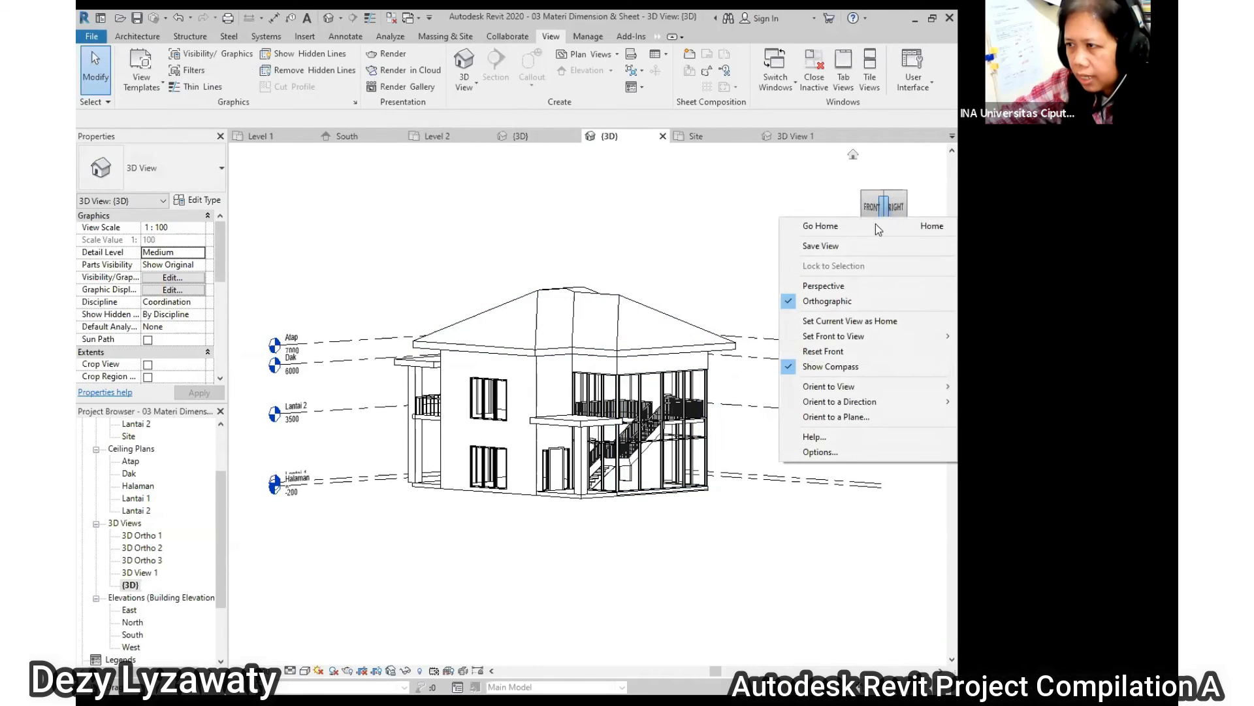
pyautogui.click(849, 284)
pyautogui.moveTo(724, 371)
pyautogui.keyDown('shift'); pyautogui.mouseDown(button='middle')
pyautogui.moveTo(711, 359)
pyautogui.moveTo(731, 382)
pyautogui.mouseUp(button='middle'); pyautogui.keyUp('shift')
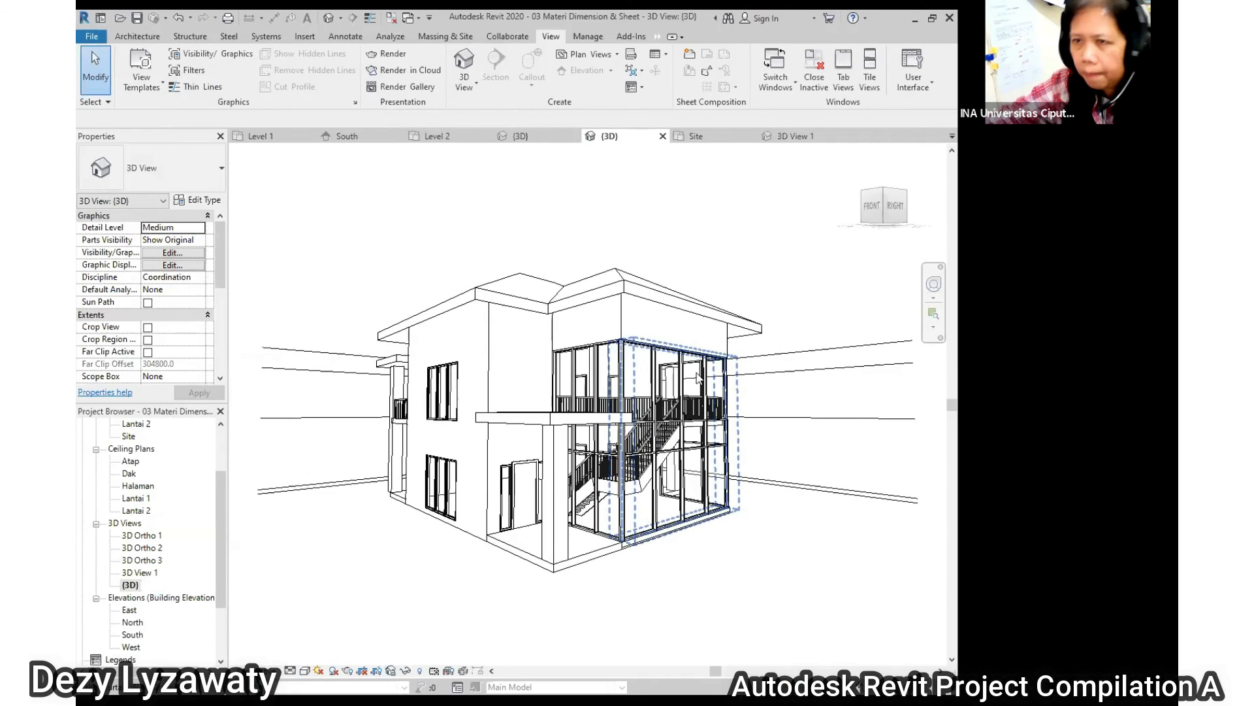
pyautogui.click(390, 53)
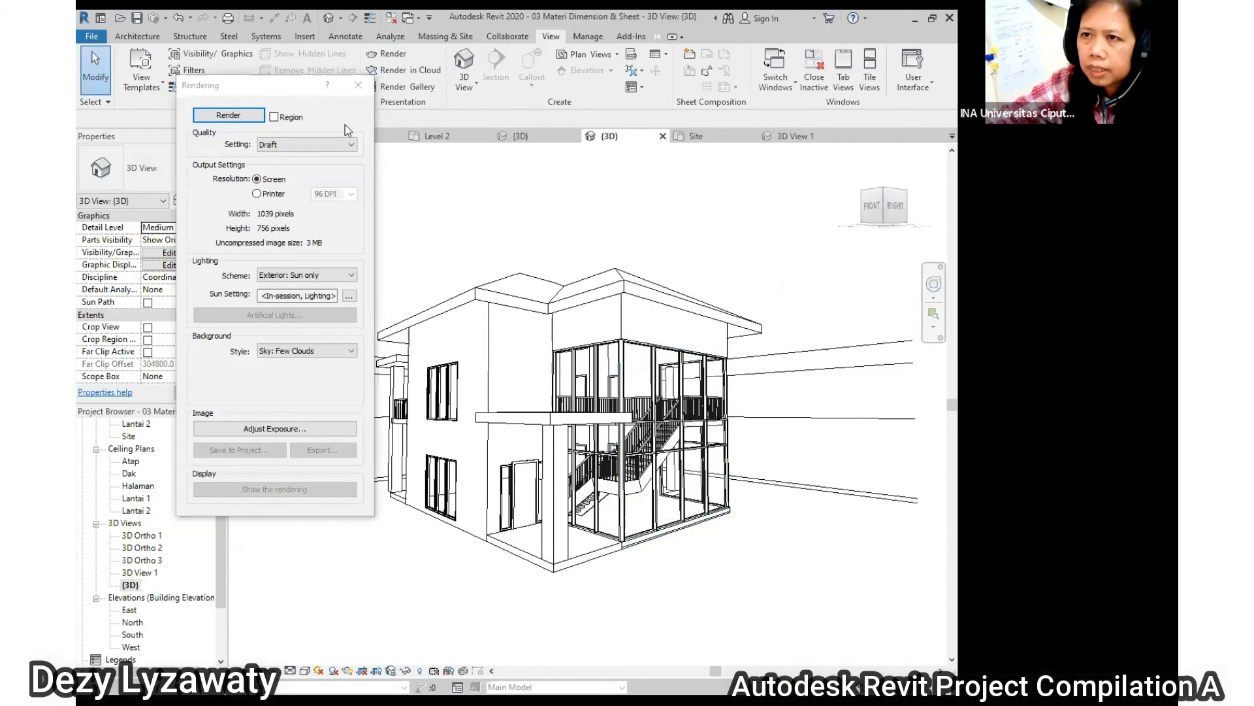
pyautogui.click(229, 115)
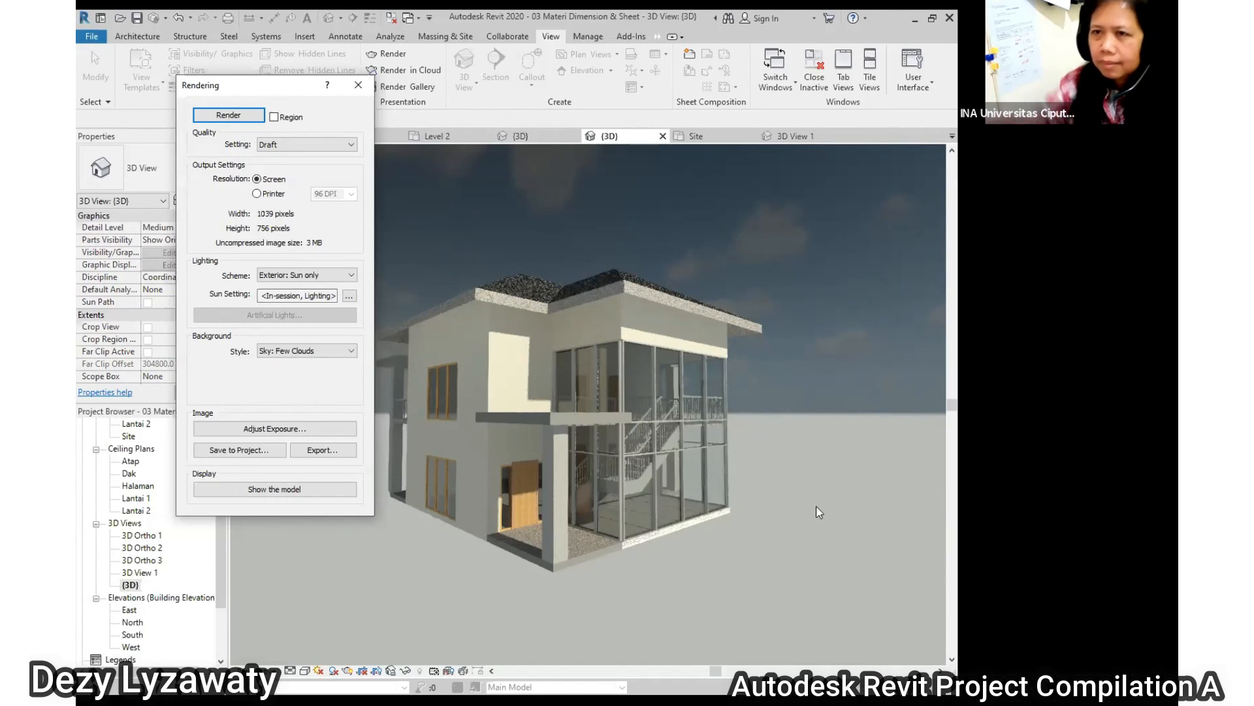
pyautogui.click(358, 85)
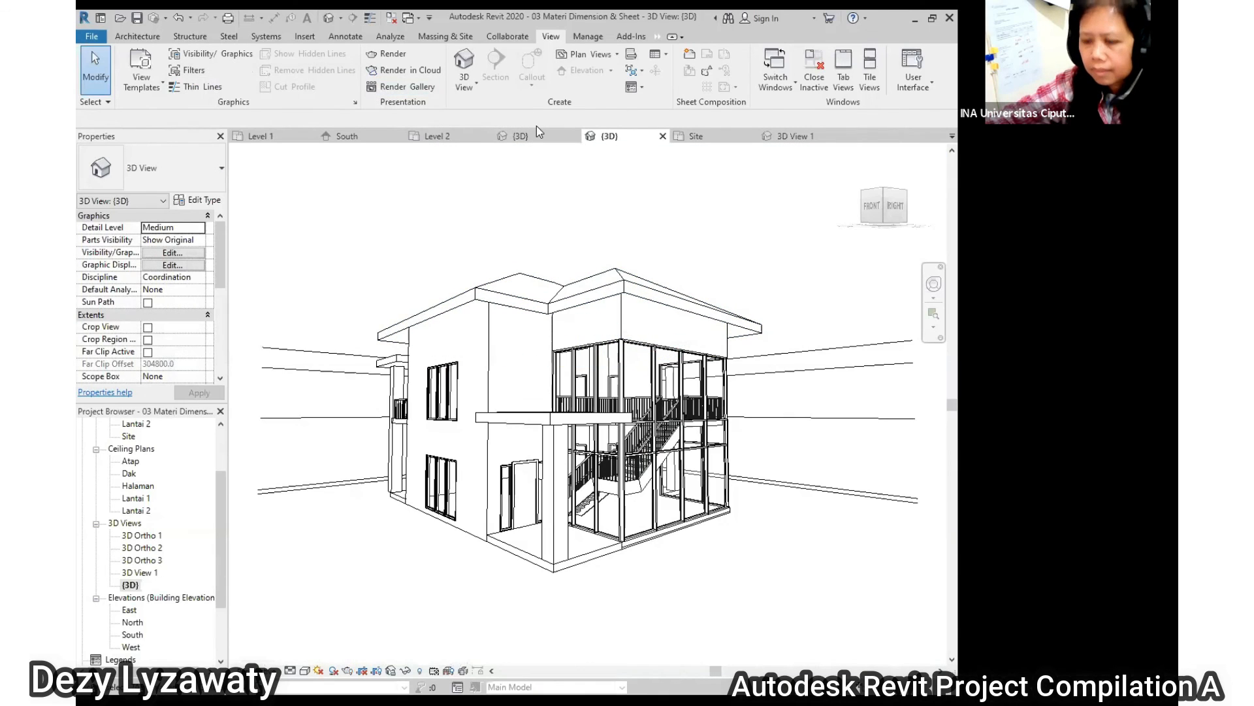